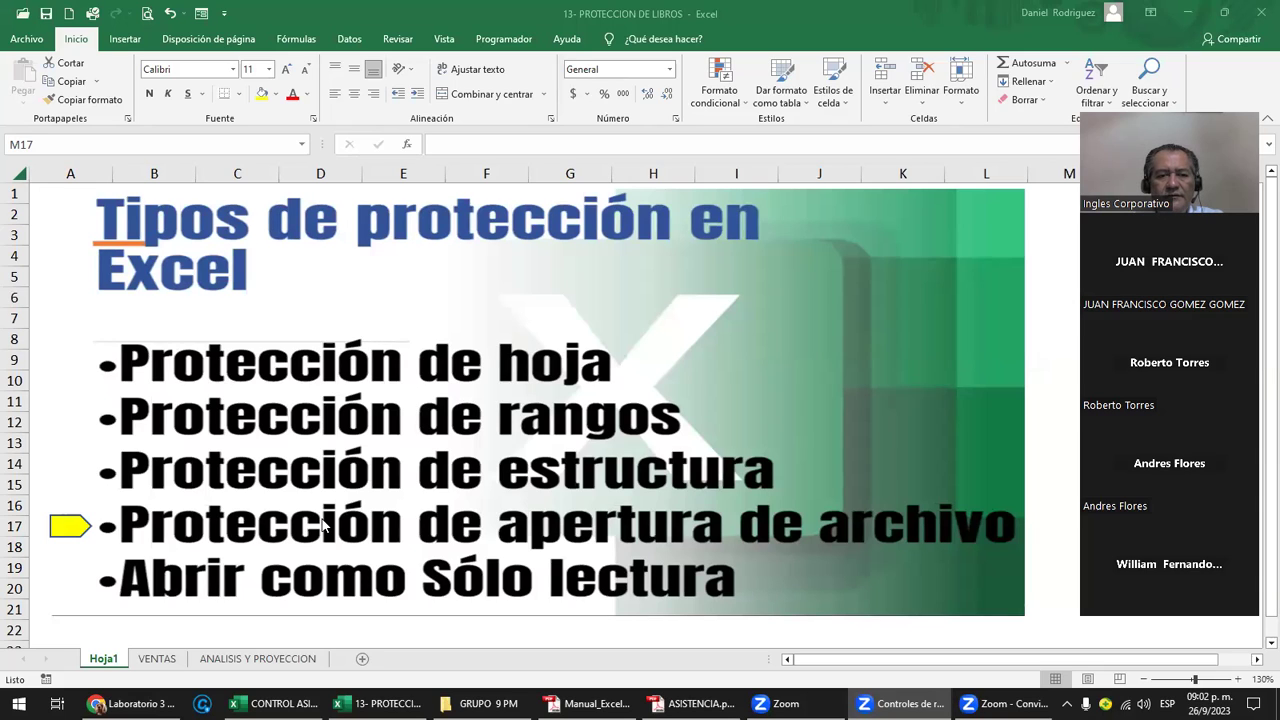
- Go to the course page and open lesson 3.3 on Excel workbook security, Part 1
key(alt+Tab)
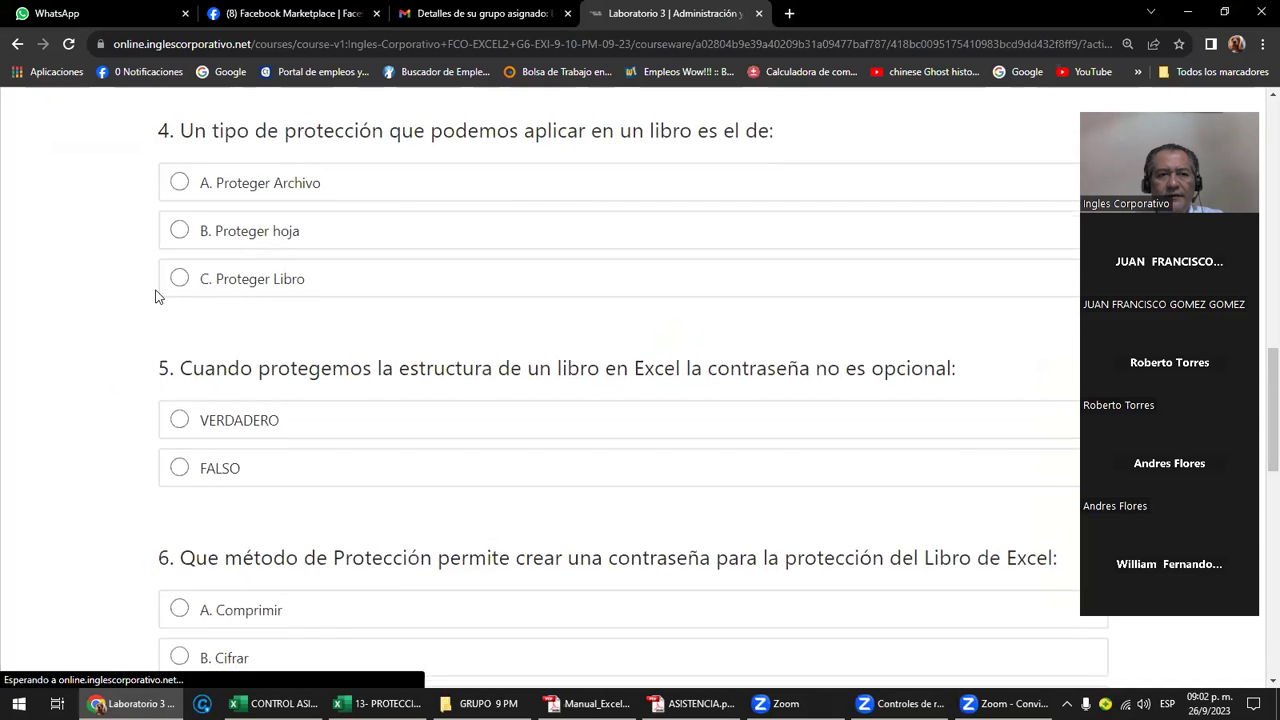
scroll(155, 296, up, 7)
scroll(155, 296, up, 6)
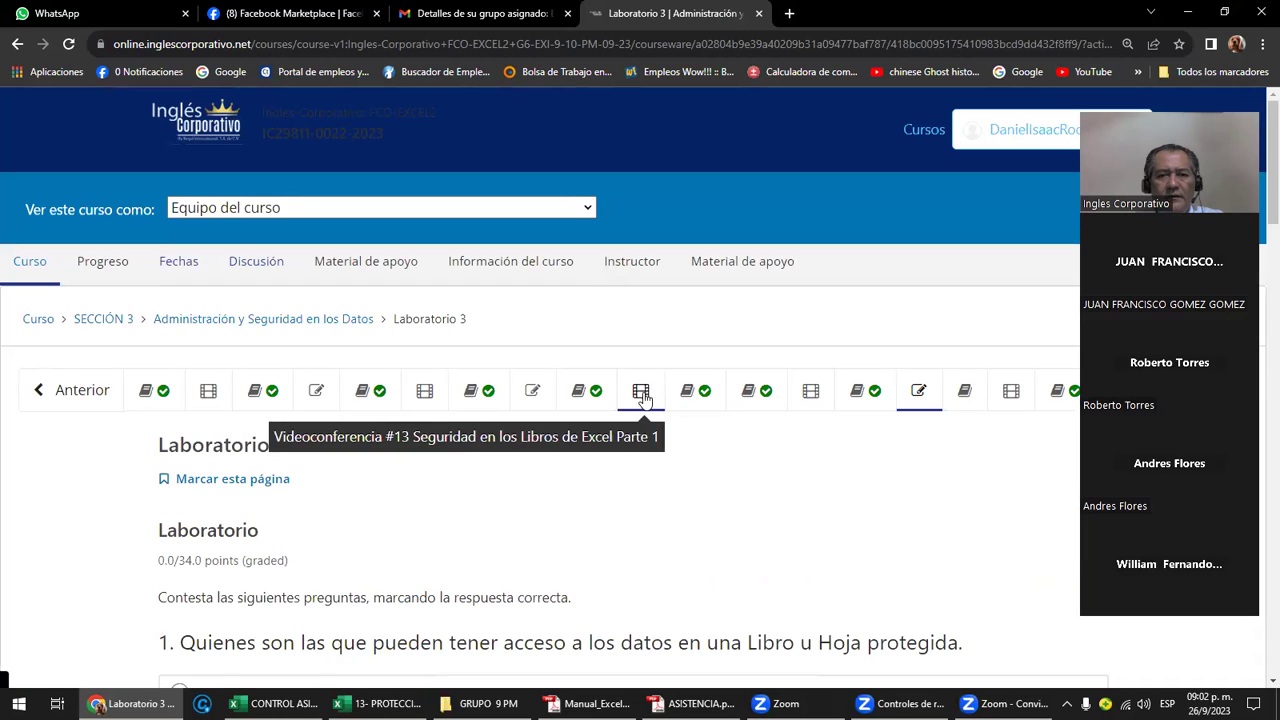
click(593, 398)
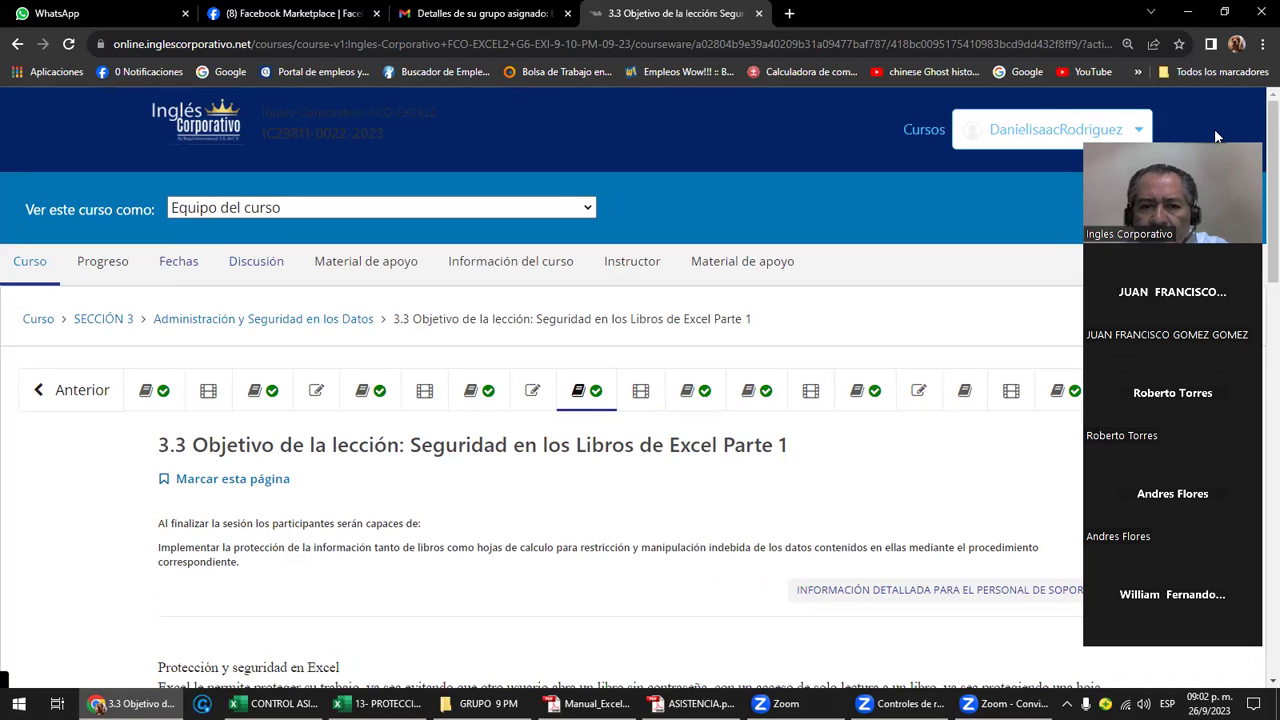
- Read through the lesson text, then bring up the Manual_Excel_Intermedio PDF at its cover
scroll(597, 118, down, 1)
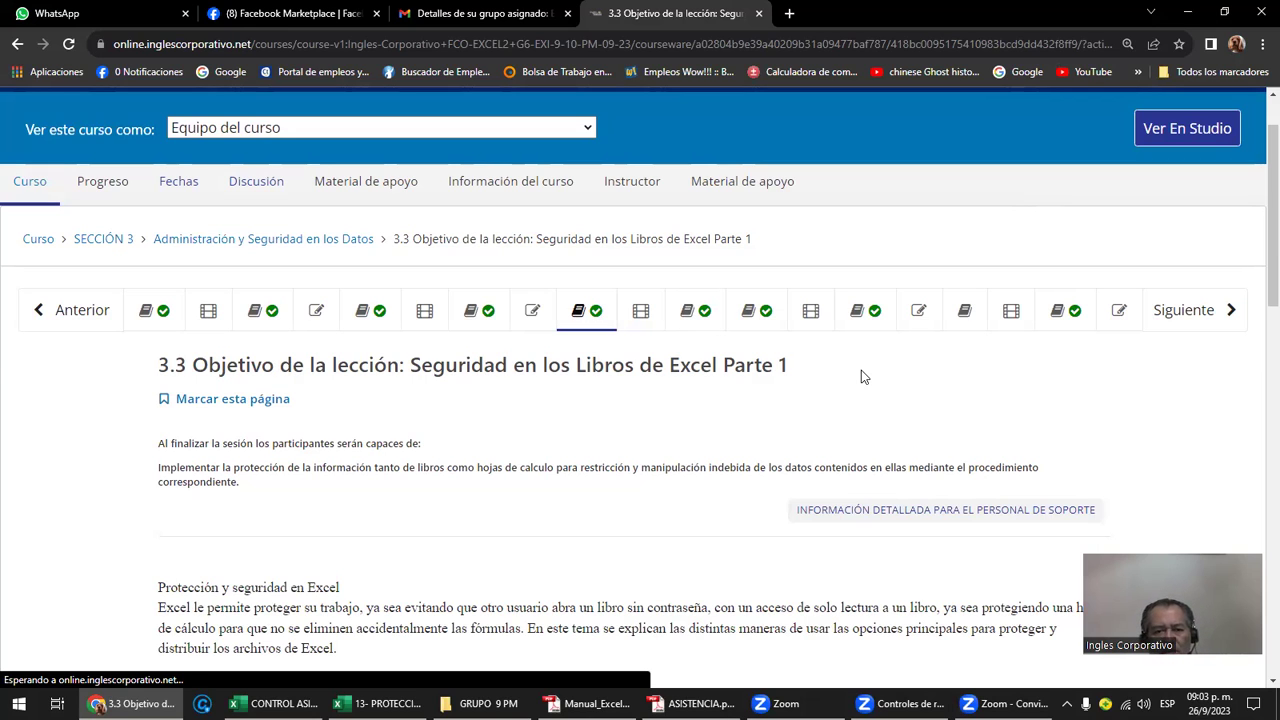
scroll(863, 376, down, 5)
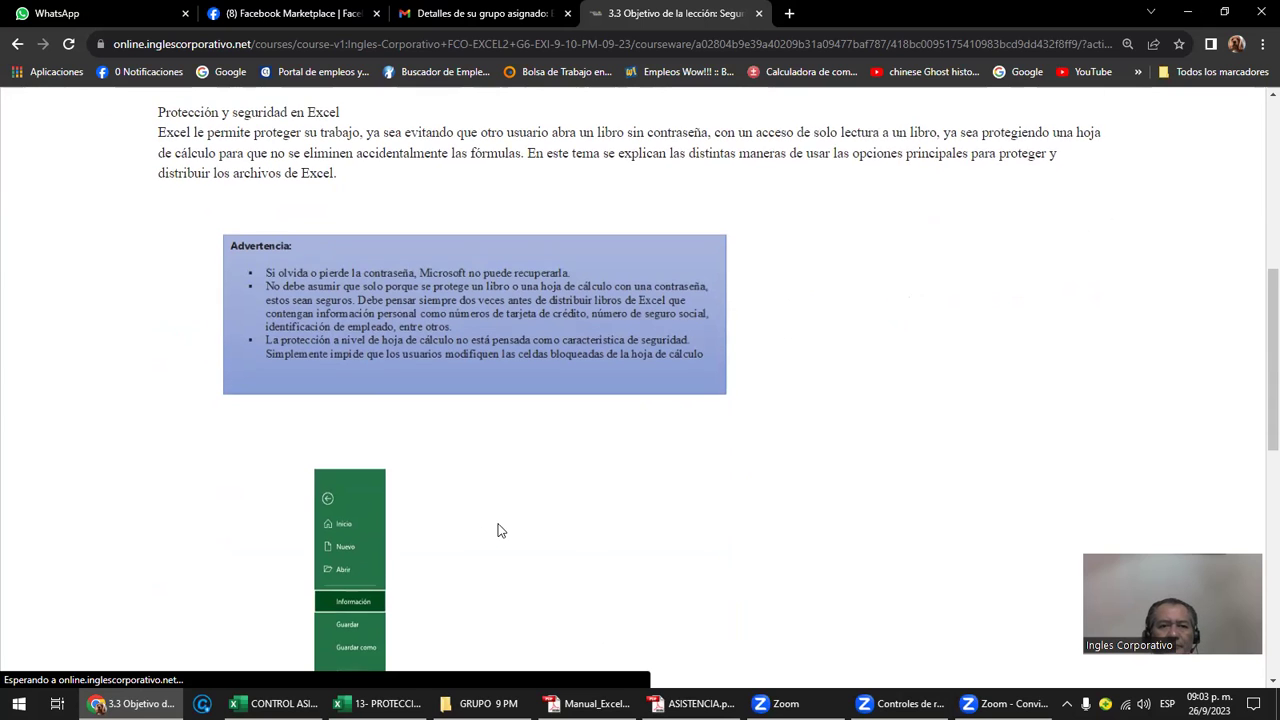
scroll(497, 529, up, 3)
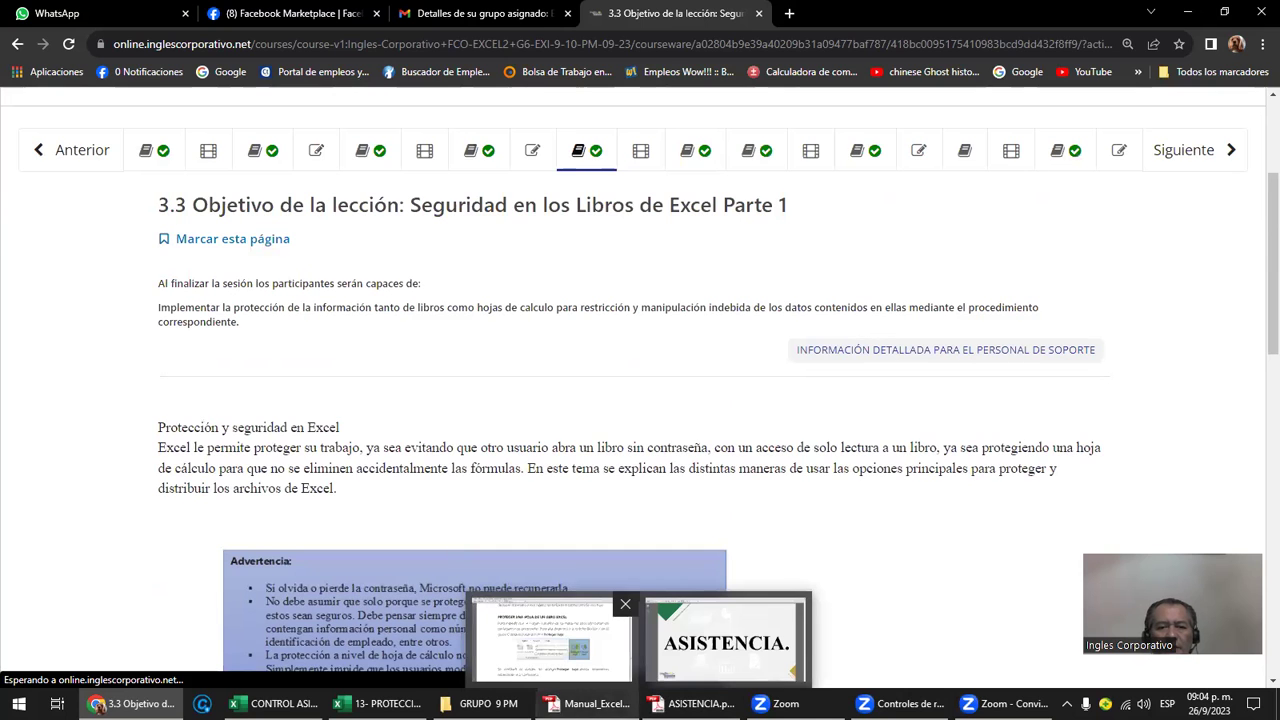
click(590, 703)
scroll(518, 267, up, 3)
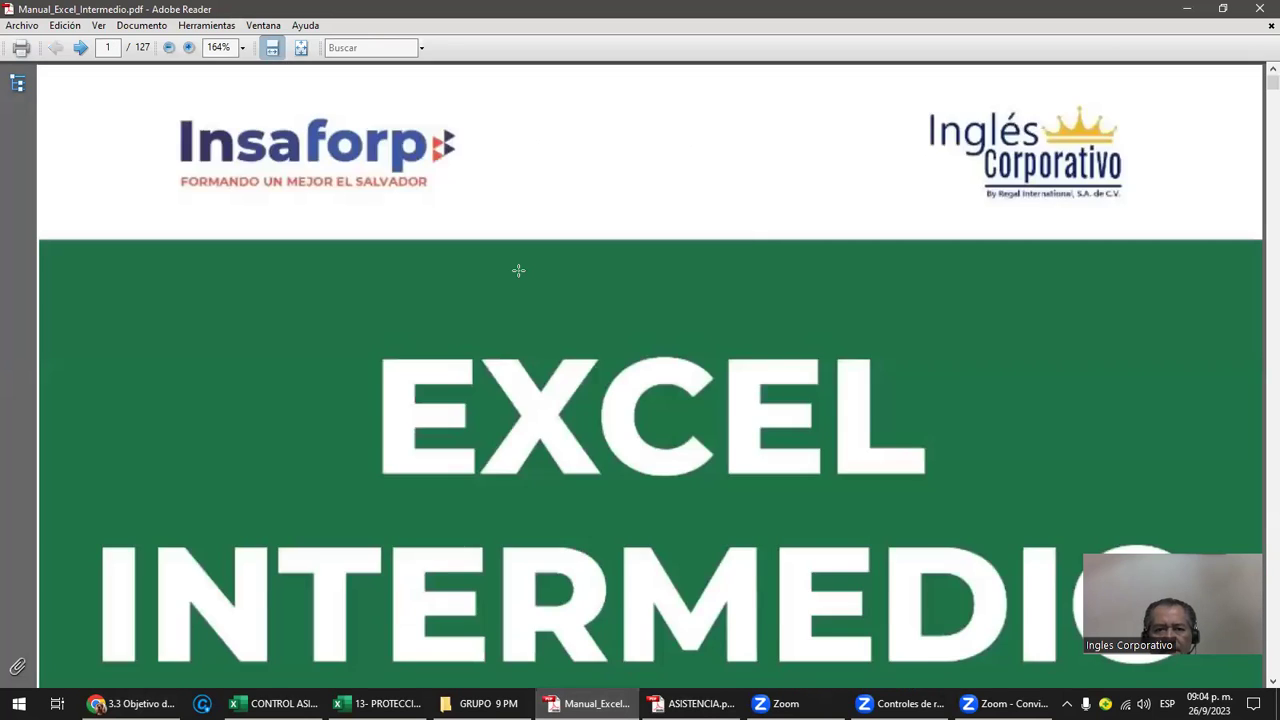
- Jump from the manual's contents to 'Seguridad en los libros de Excel I' on page 92
scroll(518, 270, down, 5)
scroll(518, 270, down, 5)
scroll(518, 272, down, 5)
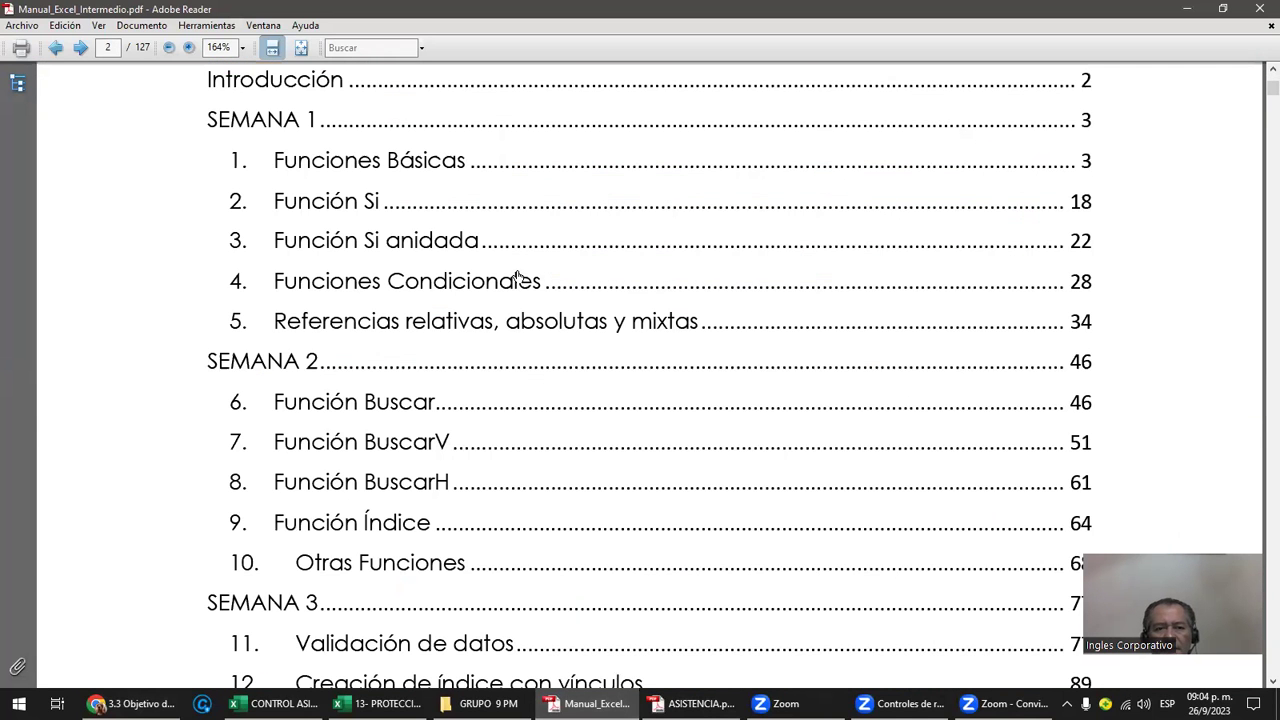
scroll(548, 290, down, 1)
scroll(550, 294, down, 3)
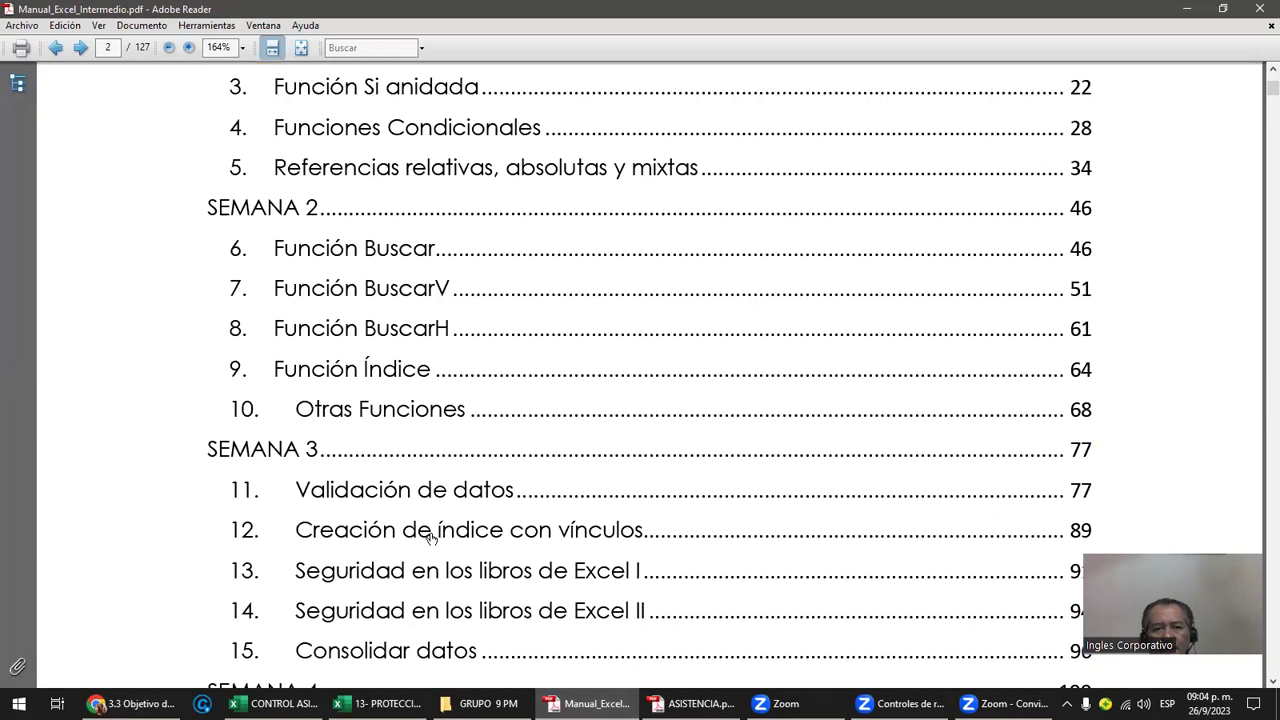
scroll(430, 539, down, 3)
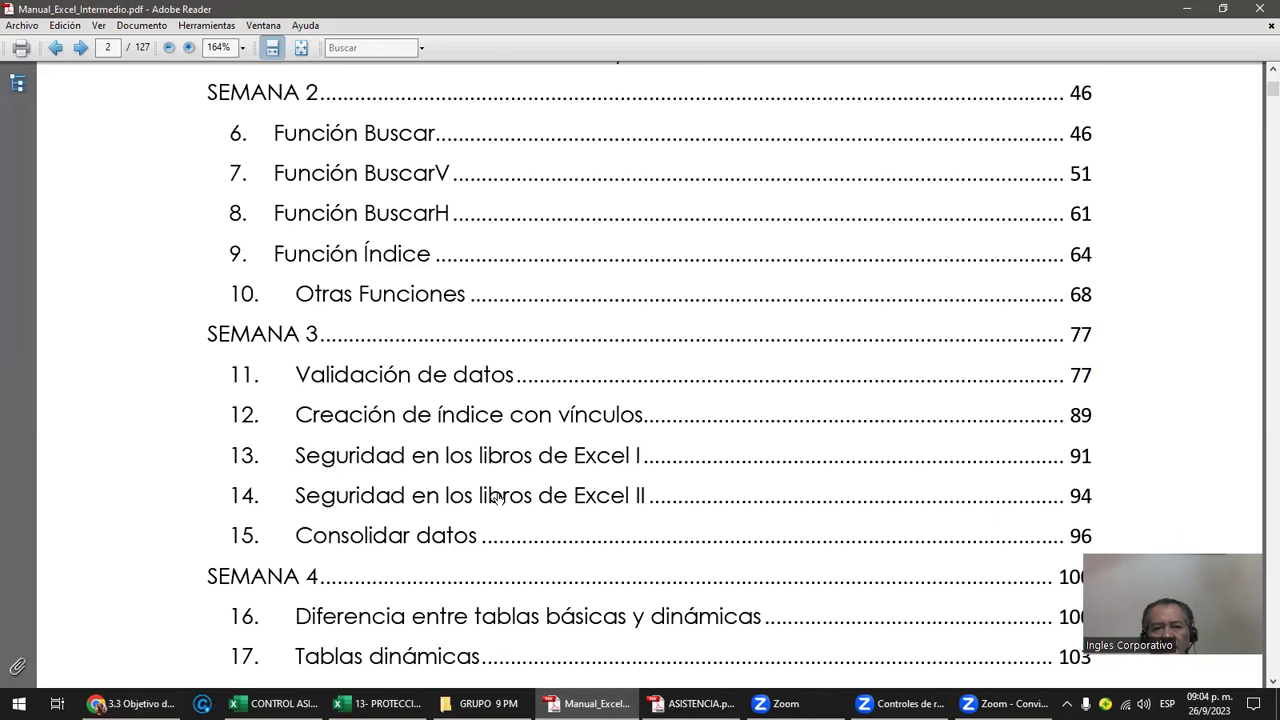
scroll(500, 495, down, 2)
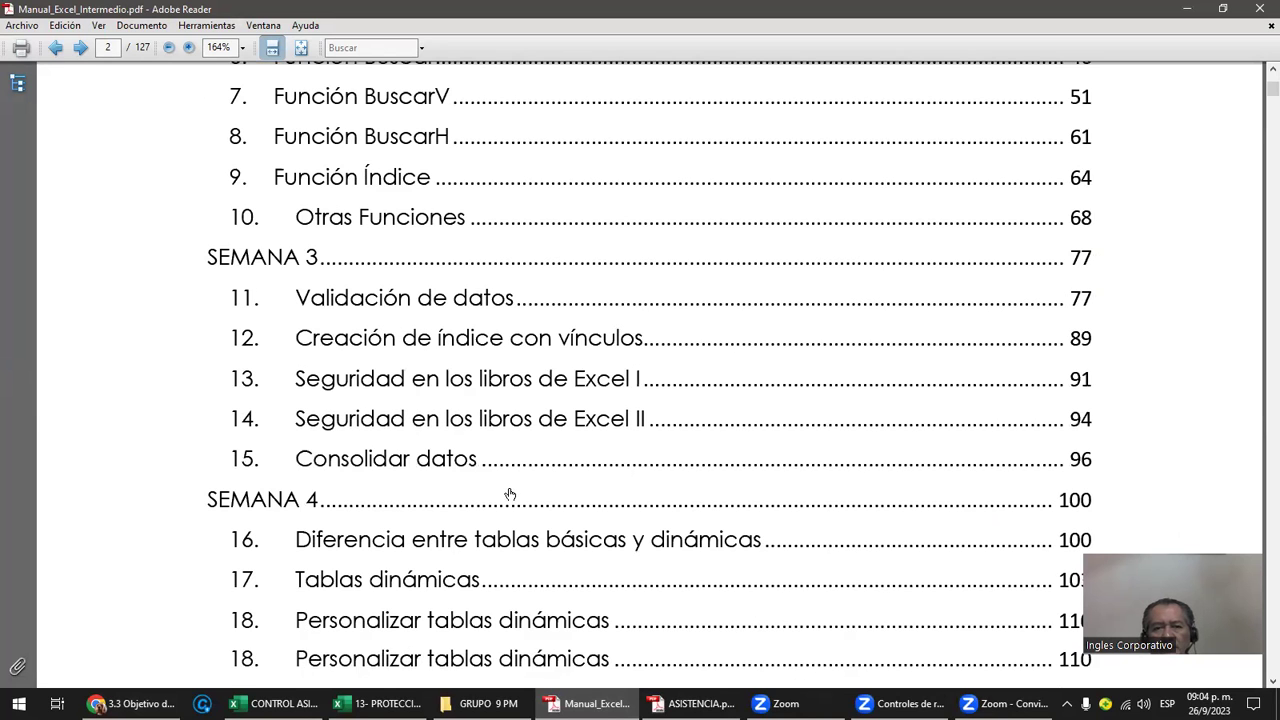
click(1068, 386)
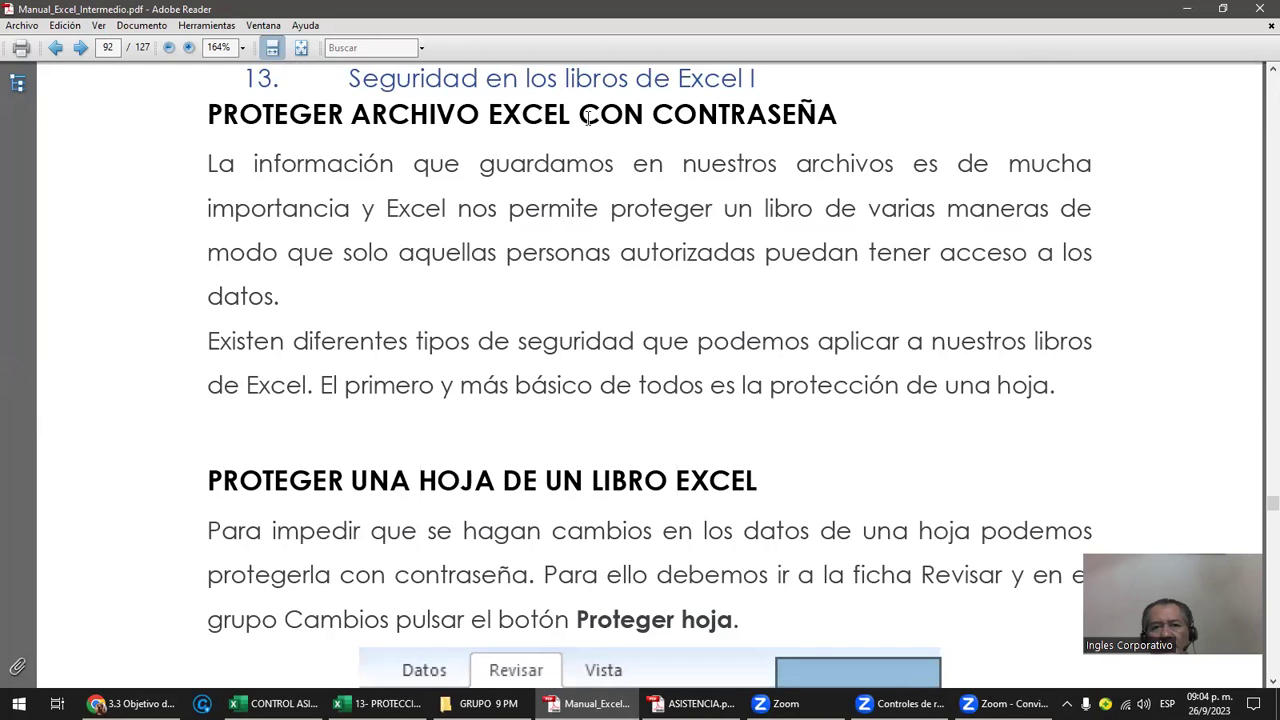
- Highlight 'CONTRASEÑA' in the section heading, then read through the section
drag(655, 118, 874, 122)
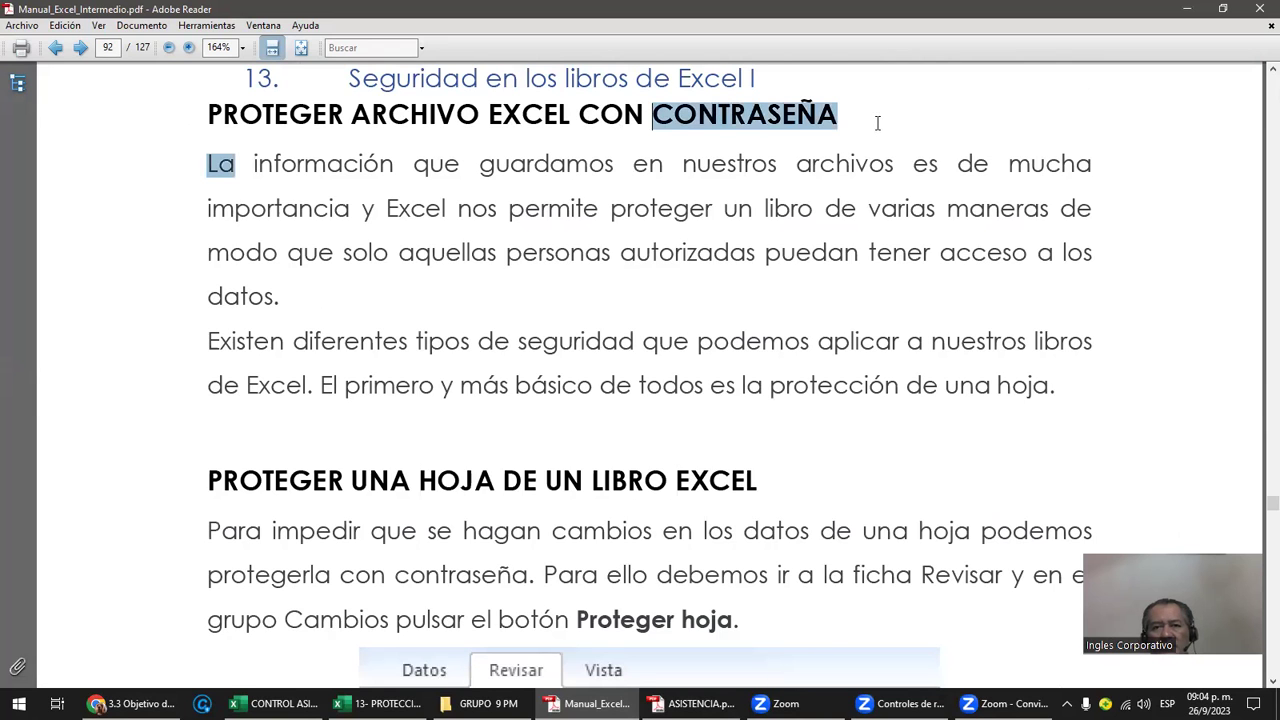
click(661, 183)
scroll(645, 302, down, 2)
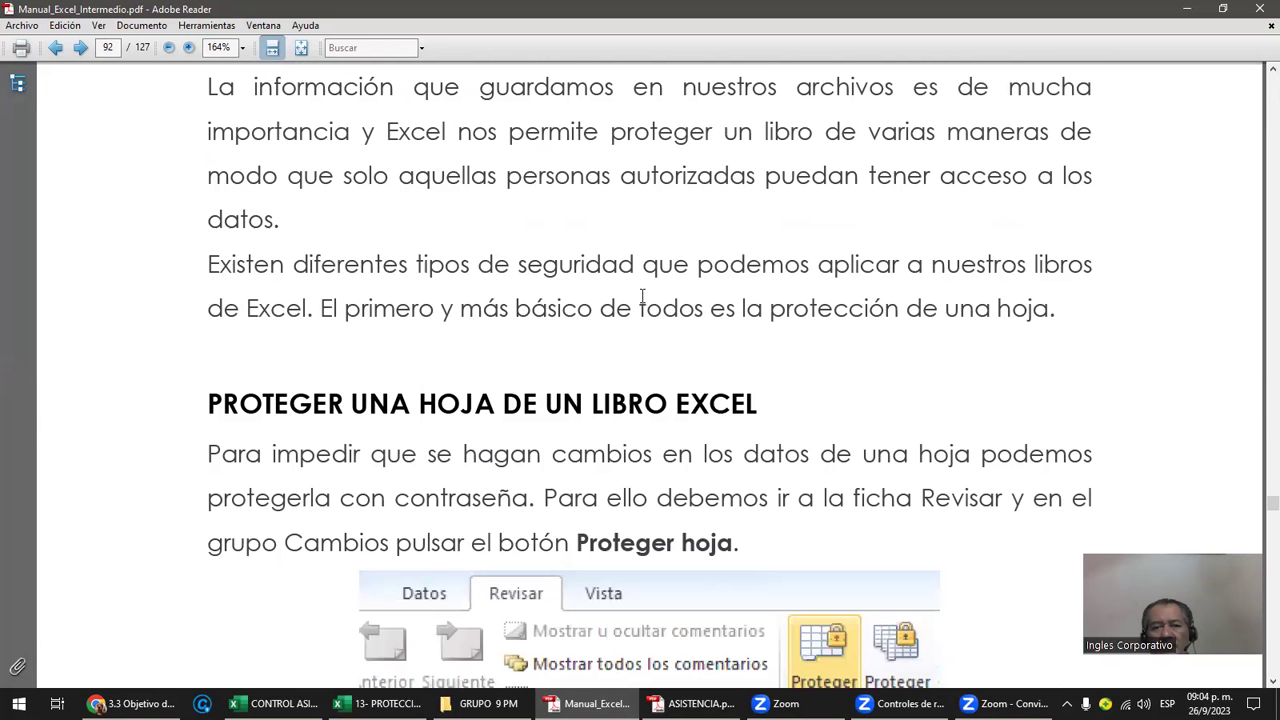
scroll(645, 300, down, 3)
scroll(645, 300, up, 1)
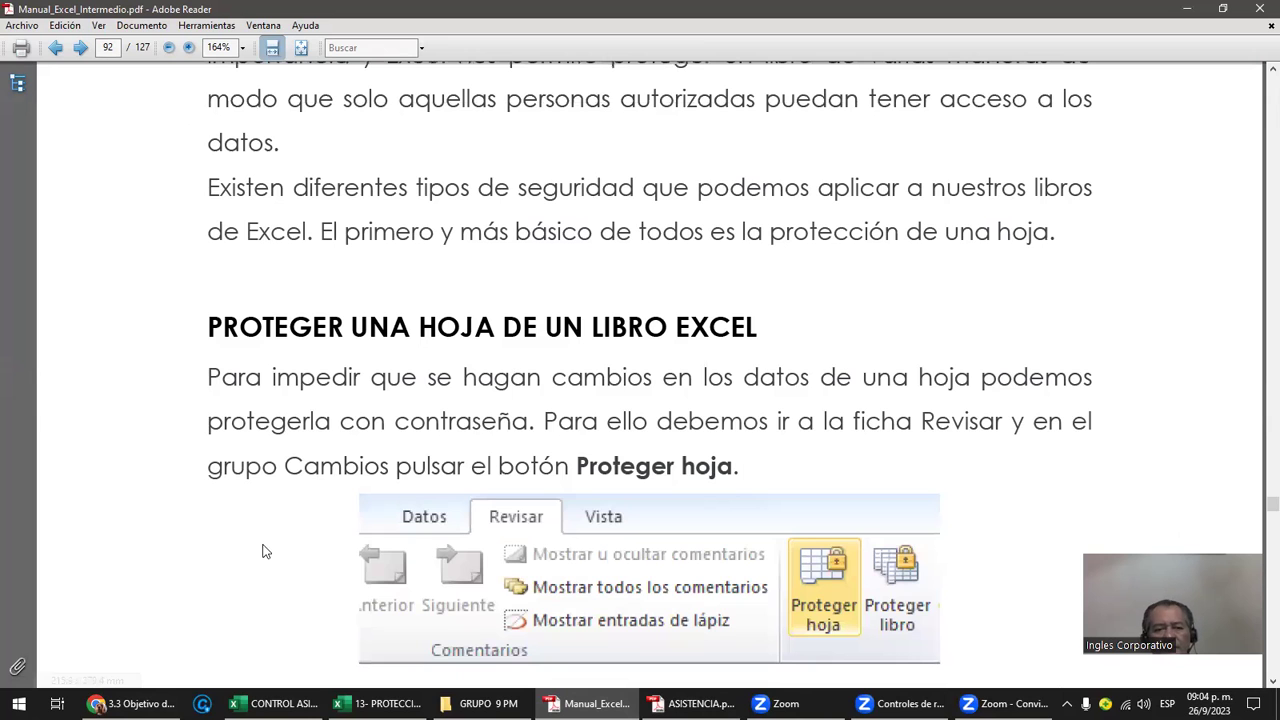
- Pass through the lesson page, then switch to the Excel workbook 13- PROTECCION DE LIBROS
mouse_move(130, 703)
click(266, 656)
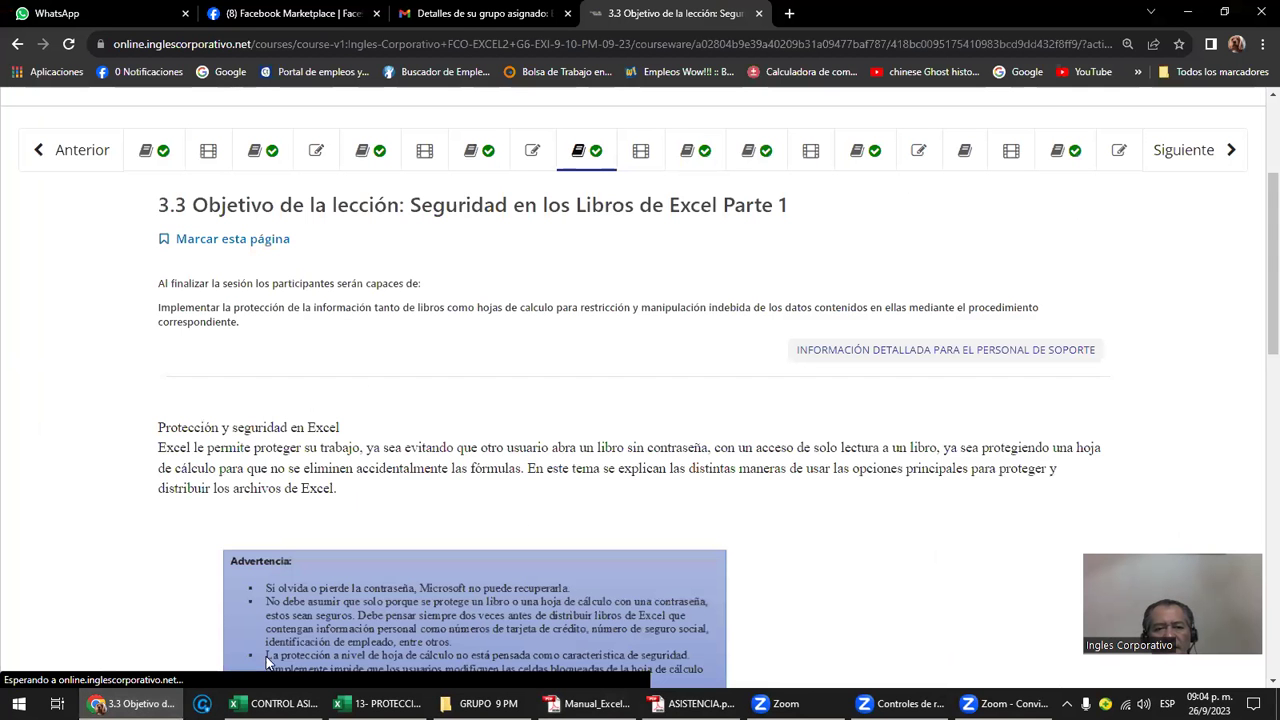
click(380, 703)
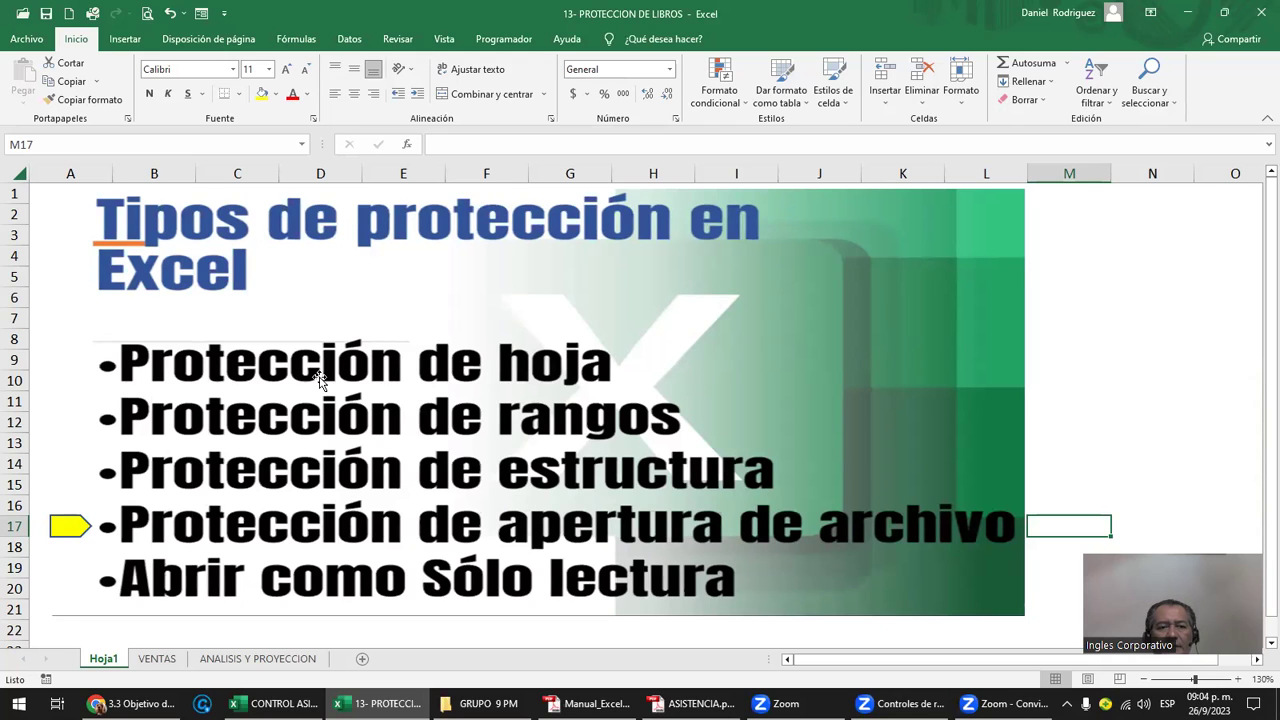
- Copy the row 17 yellow arrow and place the copy beside 'Abrir como Sólo lectura'
click(68, 525)
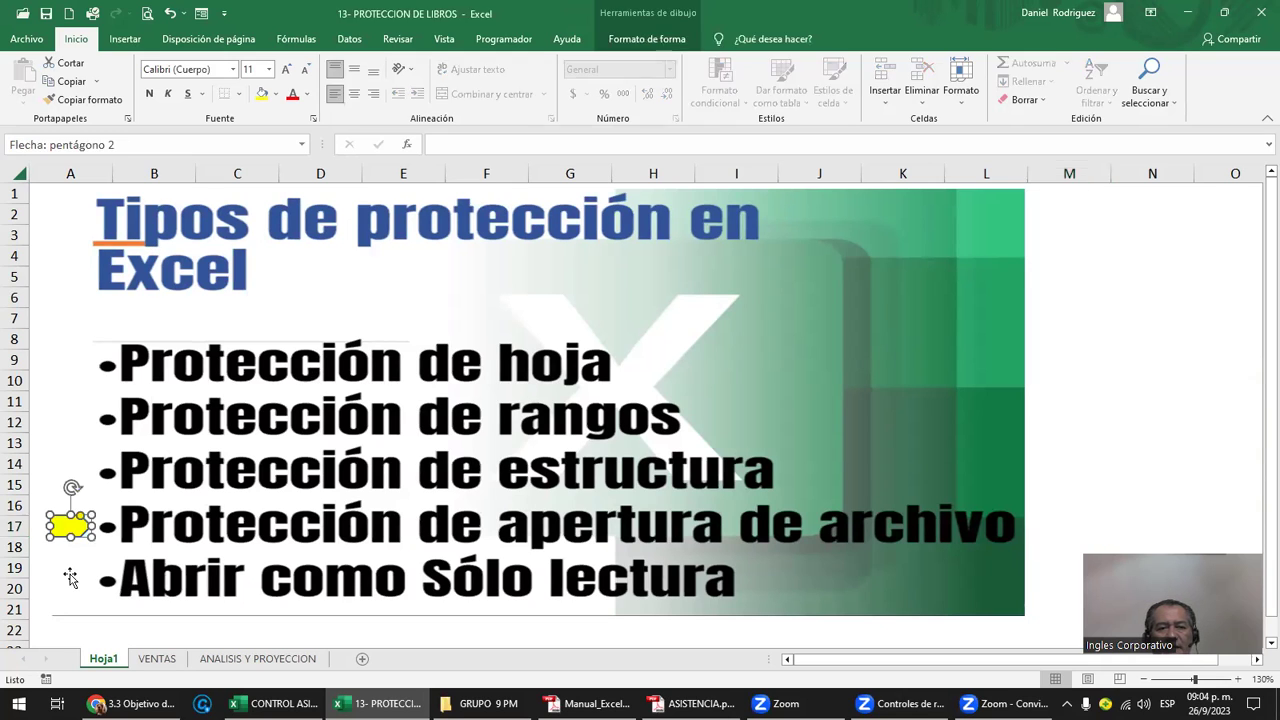
click(68, 527)
click(68, 527)
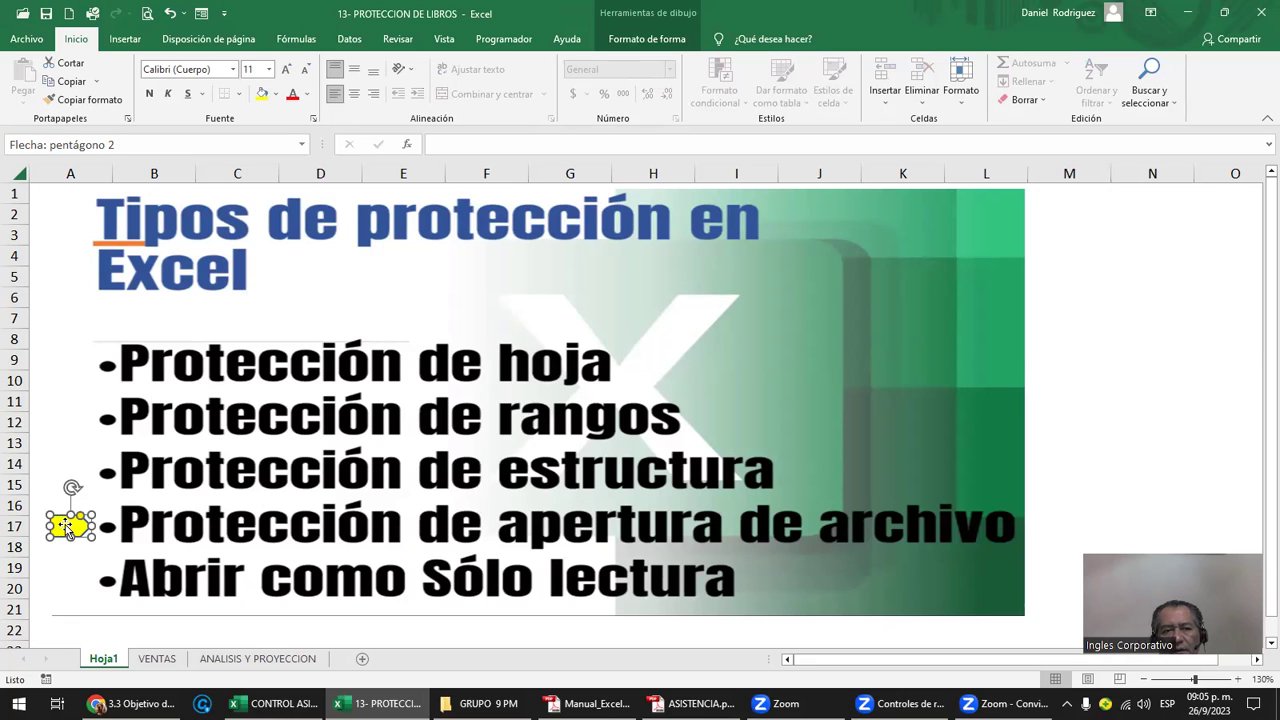
click(100, 629)
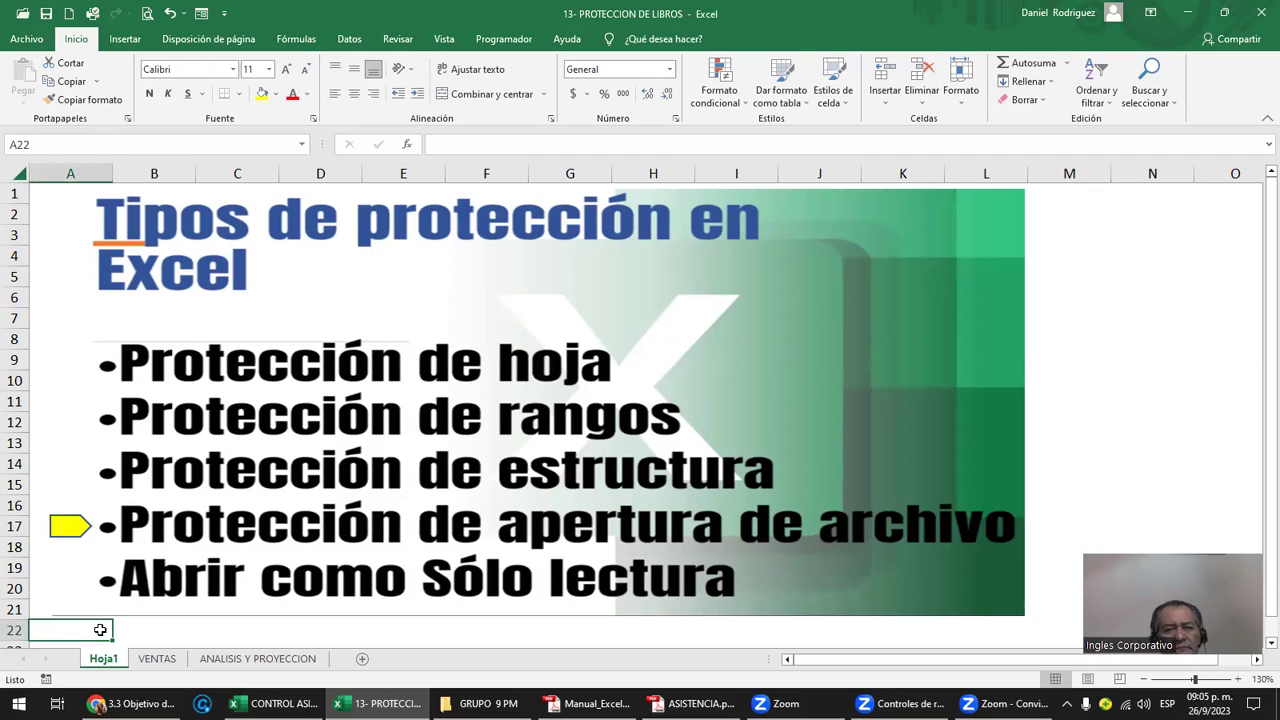
click(77, 530)
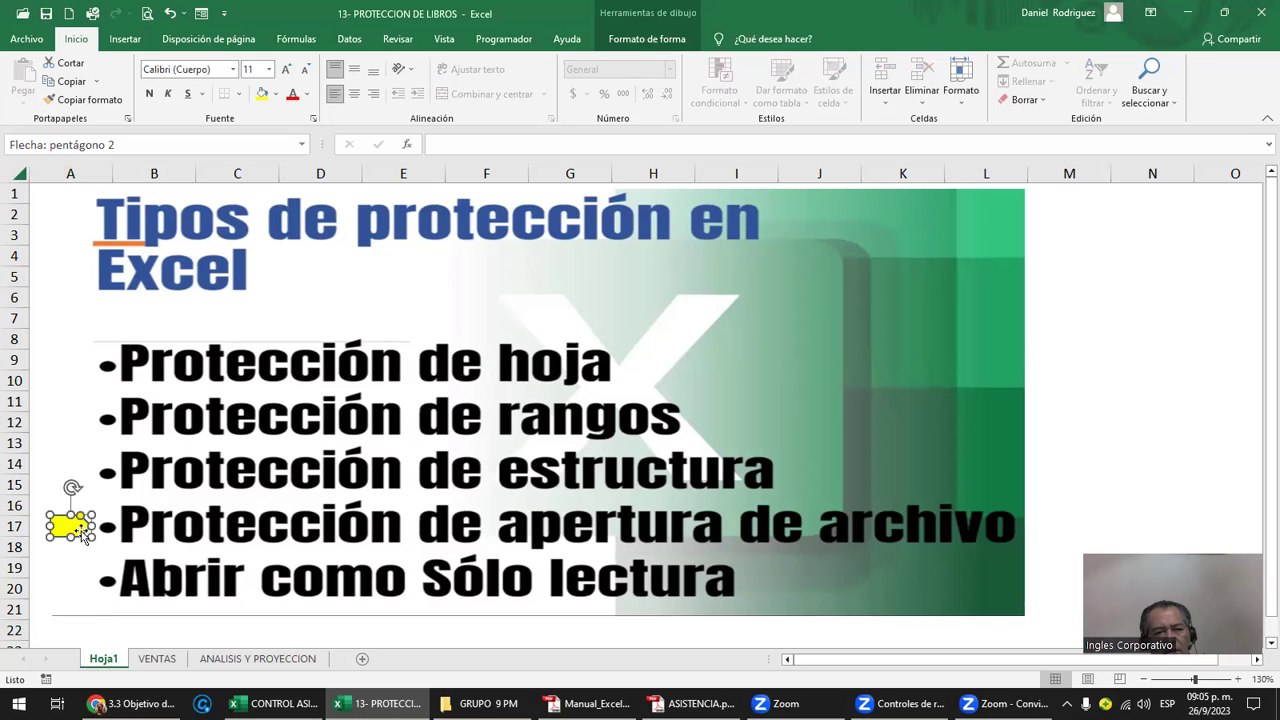
key(ctrl+c)
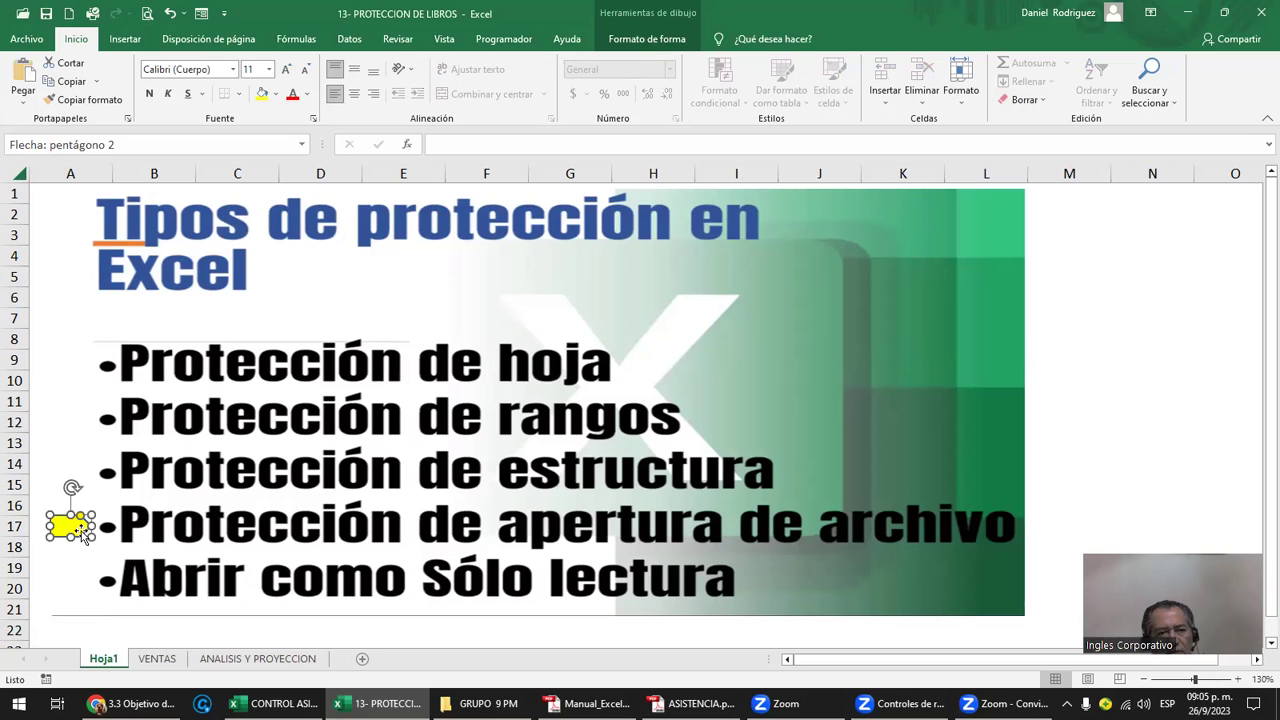
key(ctrl+v)
drag(85, 535, 56, 580)
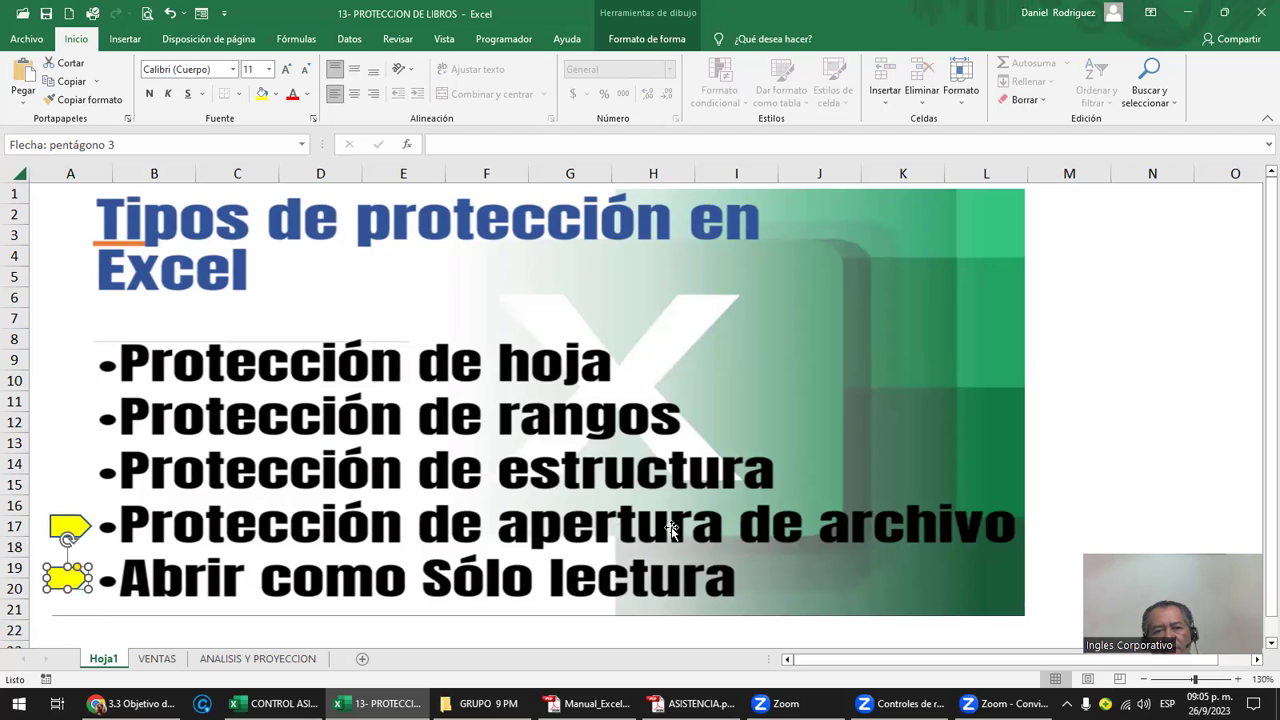
click(103, 629)
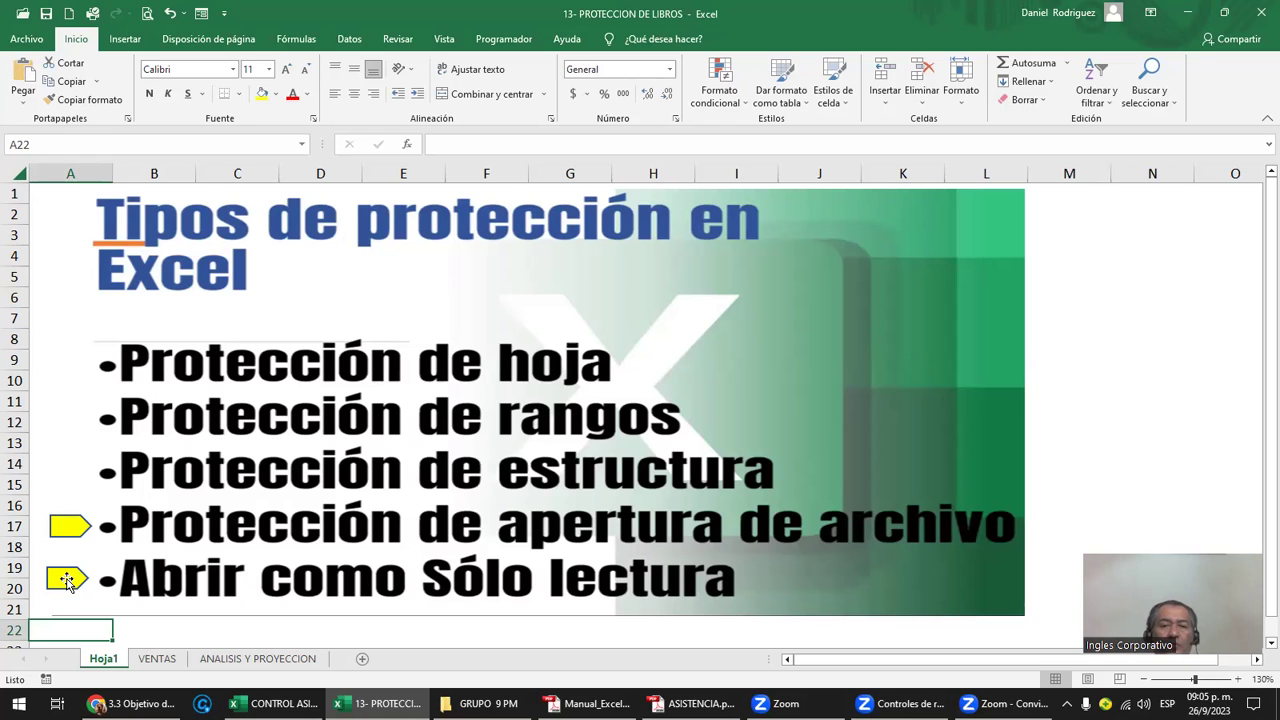
- Duplicate the row 19 arrow with Ctrl+D and move it beside 'Protección de hoja'
click(67, 582)
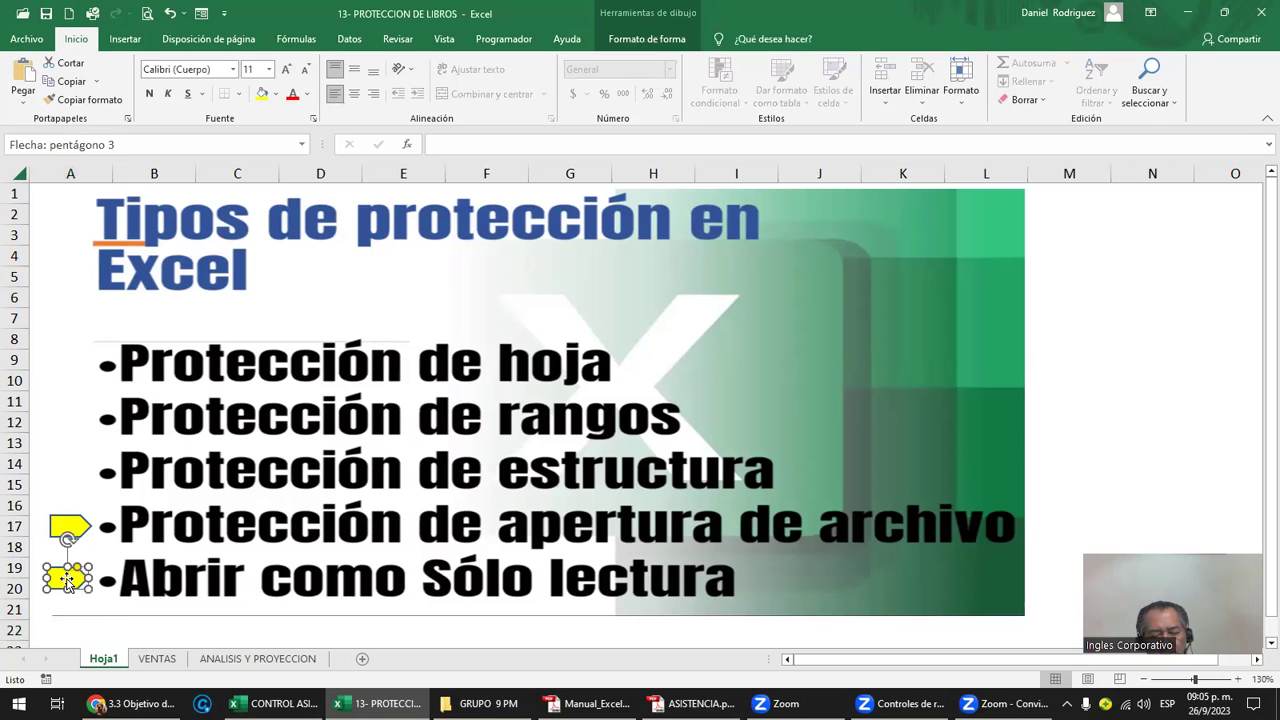
key(ctrl+d)
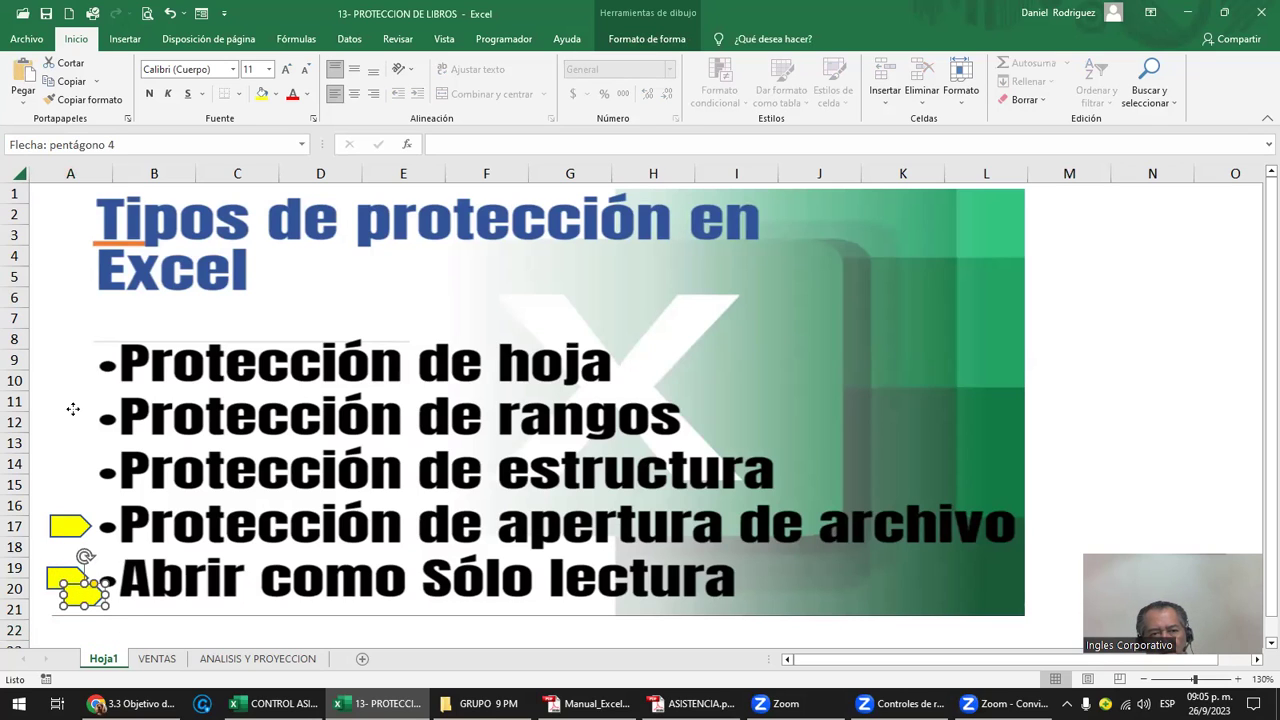
drag(73, 408, 65, 369)
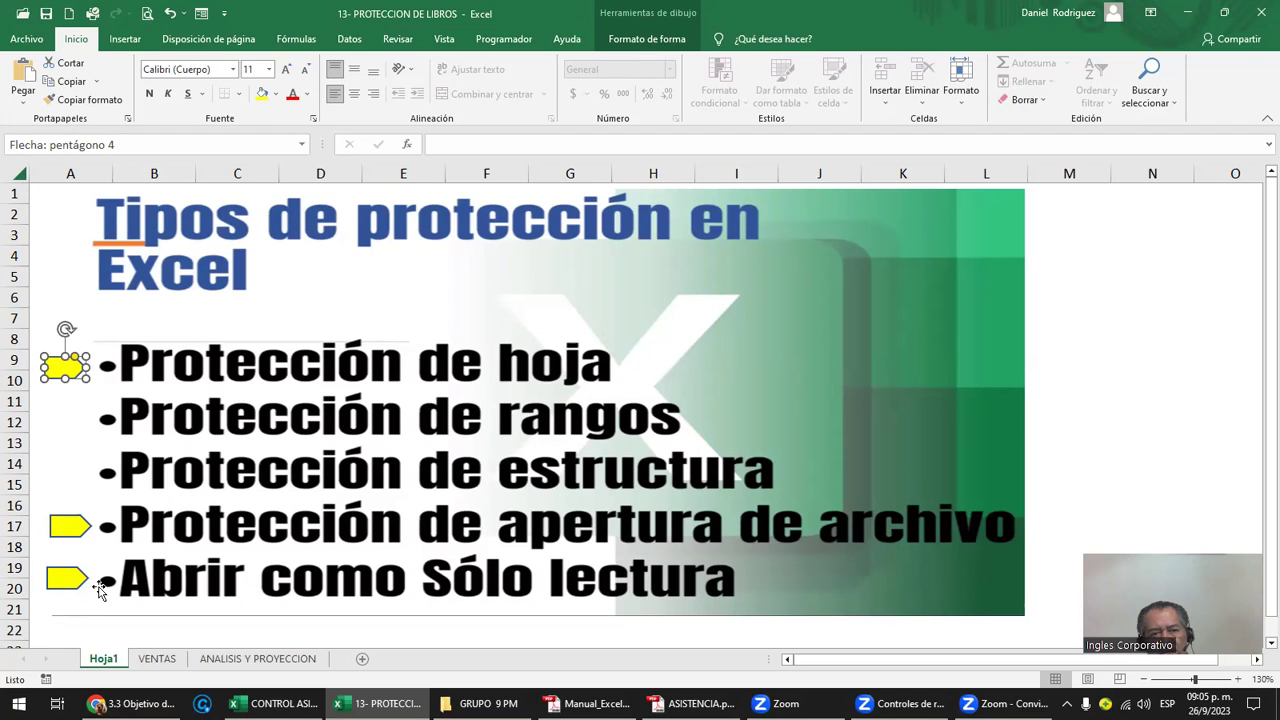
click(318, 628)
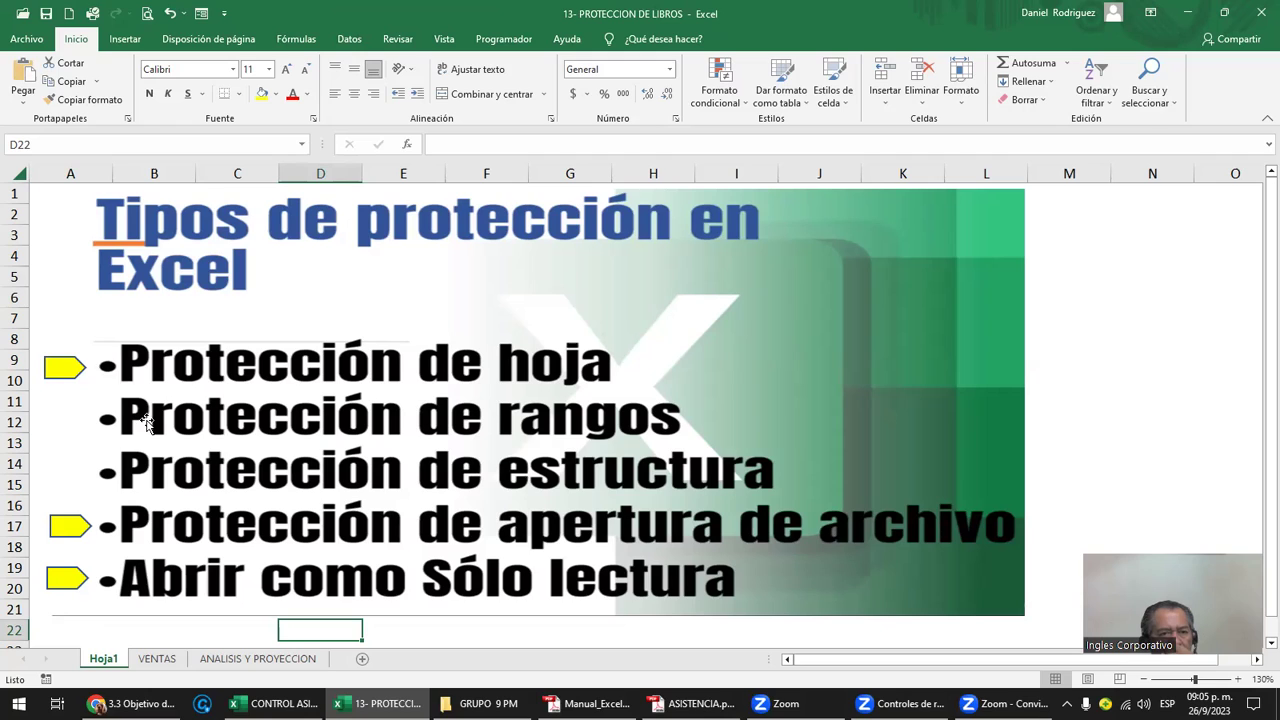
click(1075, 242)
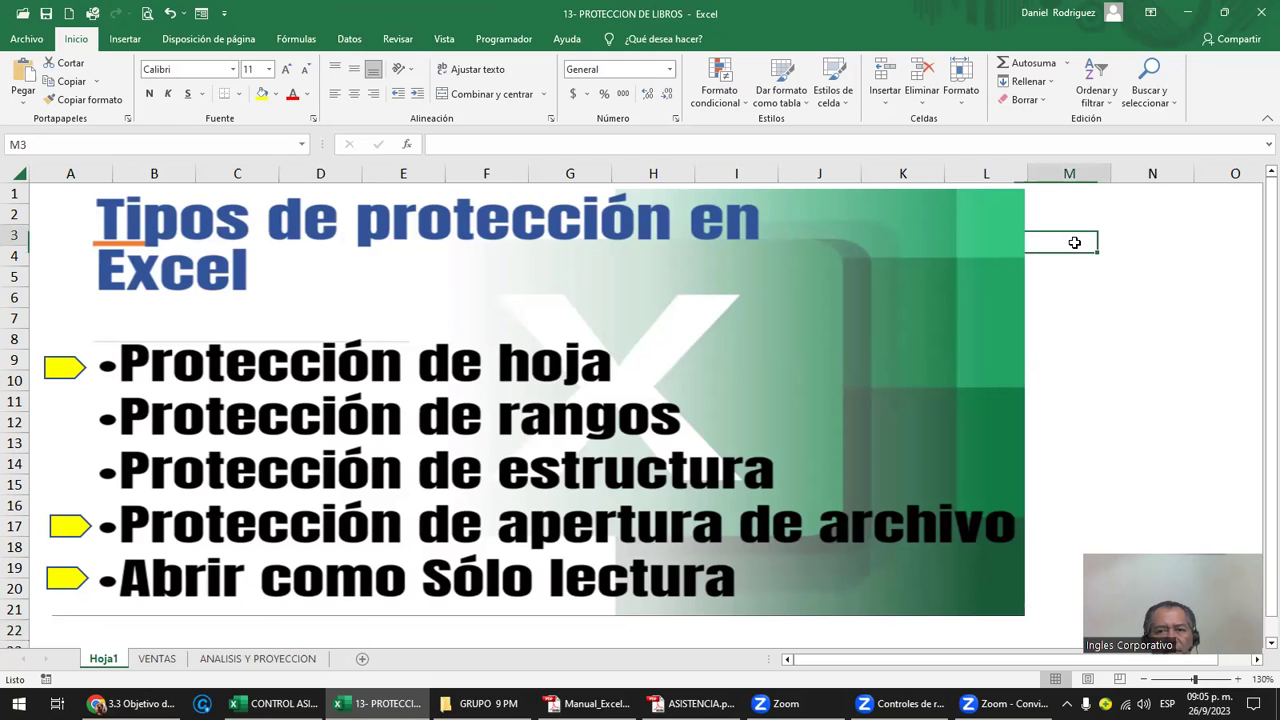
mouse_move(1154, 429)
mouse_down()
mouse_move(1177, 473)
mouse_move(1150, 470)
mouse_up()
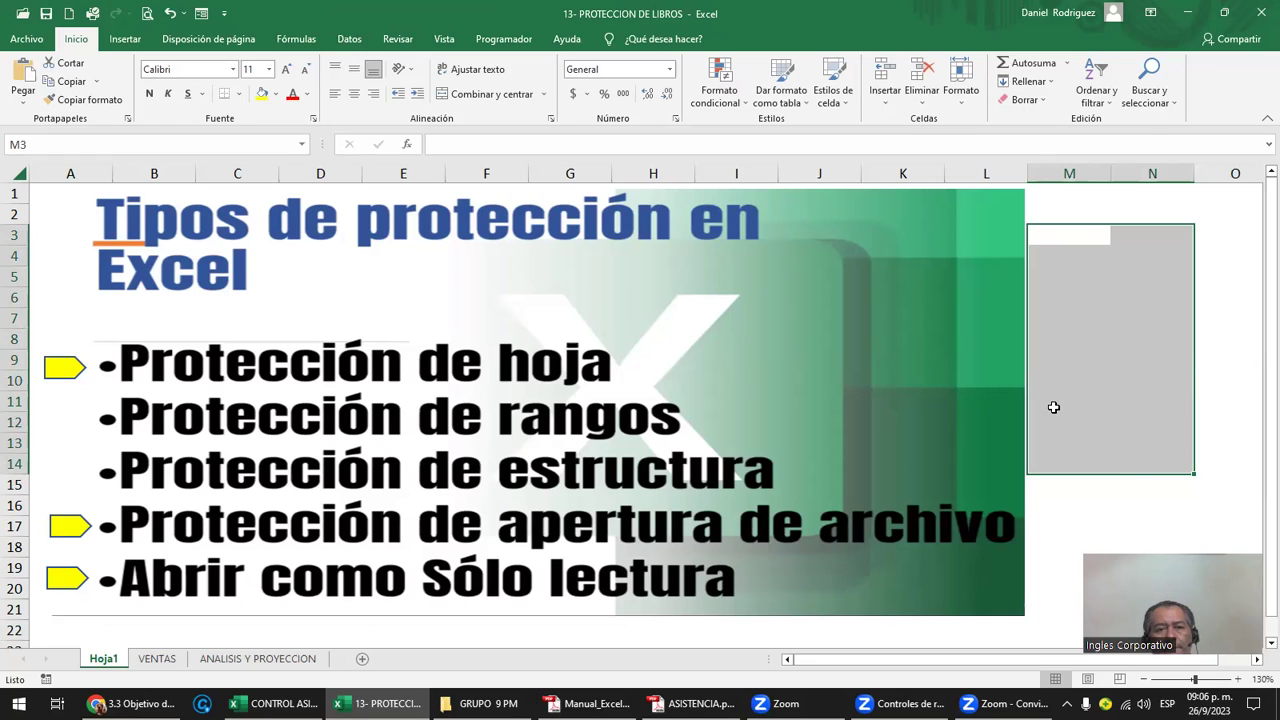
click(468, 484)
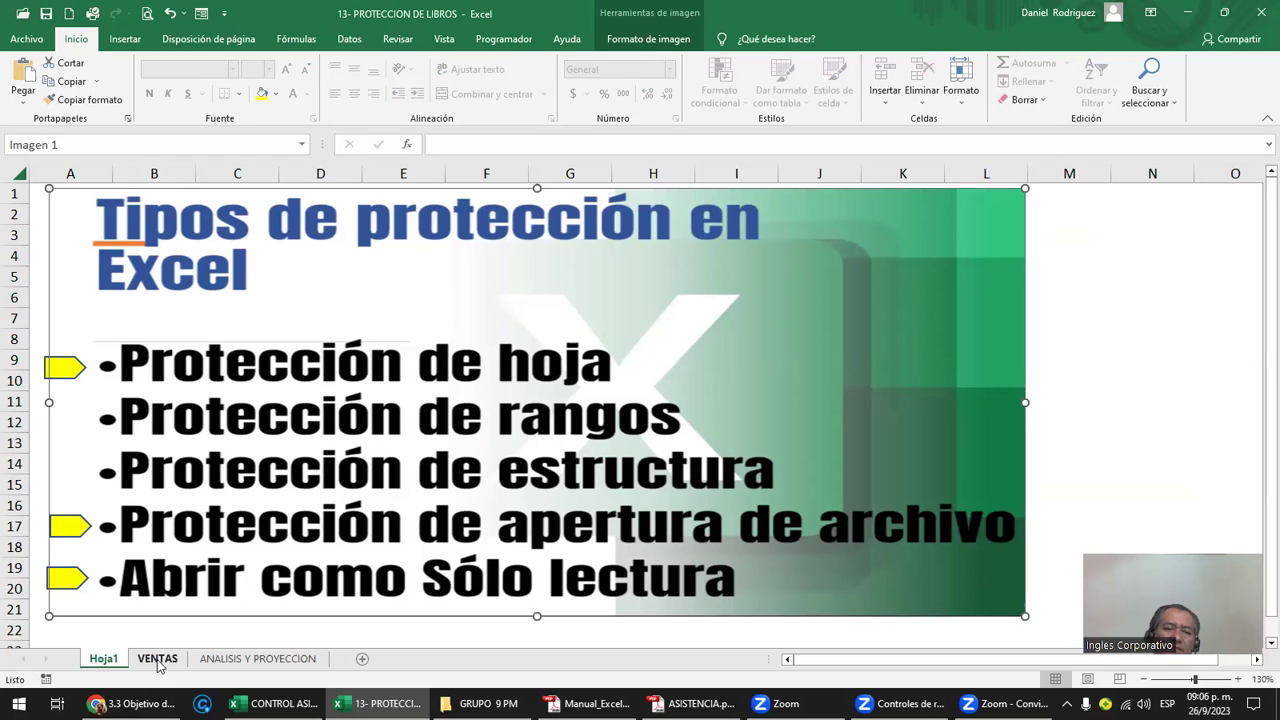
- Return to the Hoja1 sheet and clear the image selection
click(228, 662)
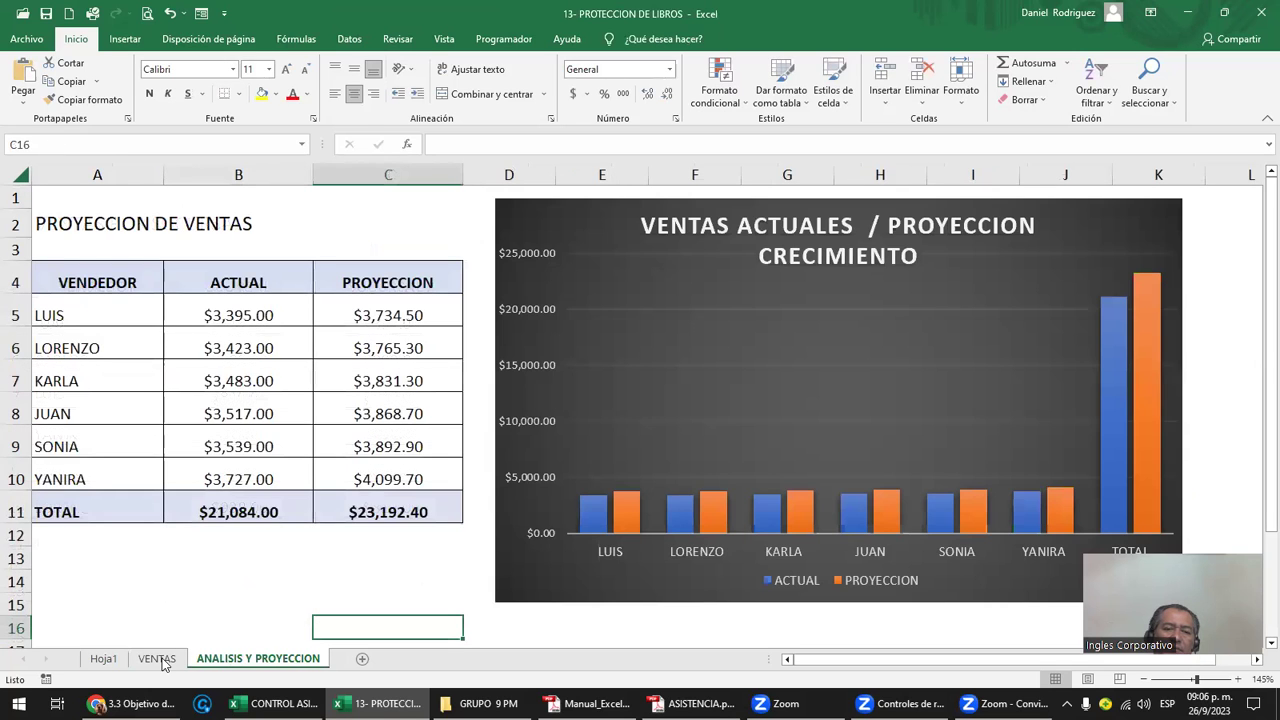
click(157, 659)
click(105, 659)
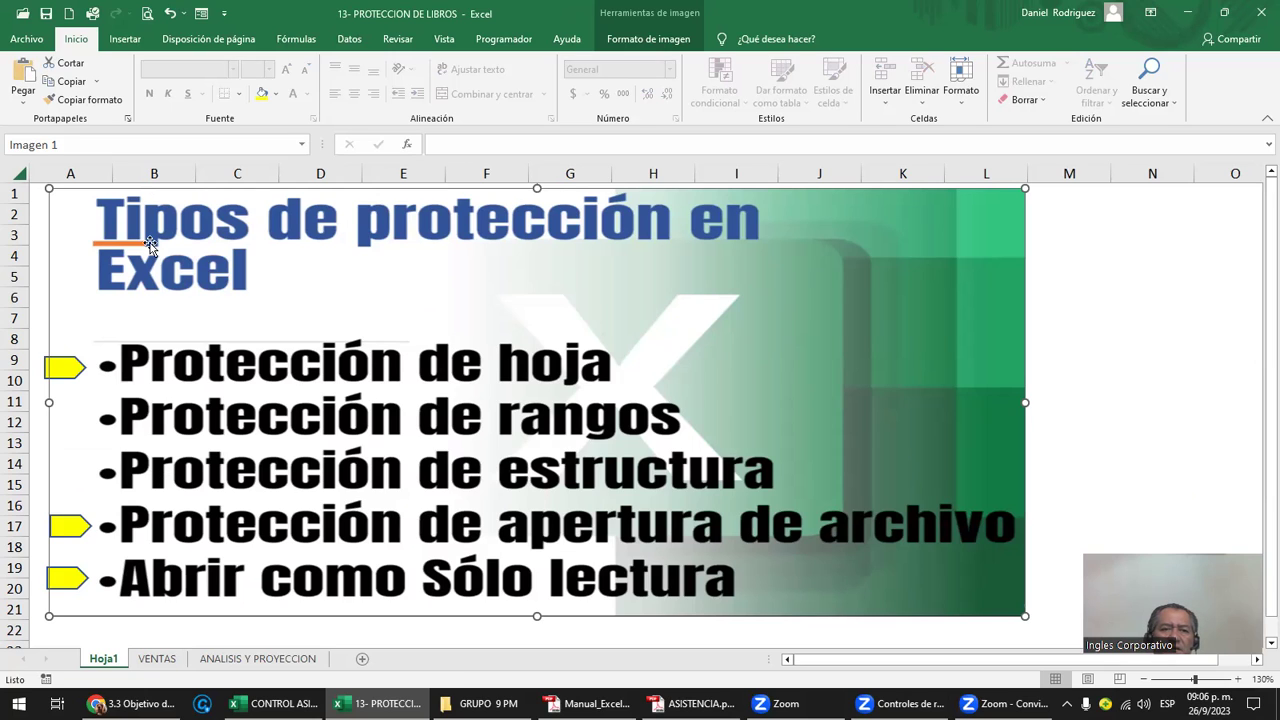
click(152, 173)
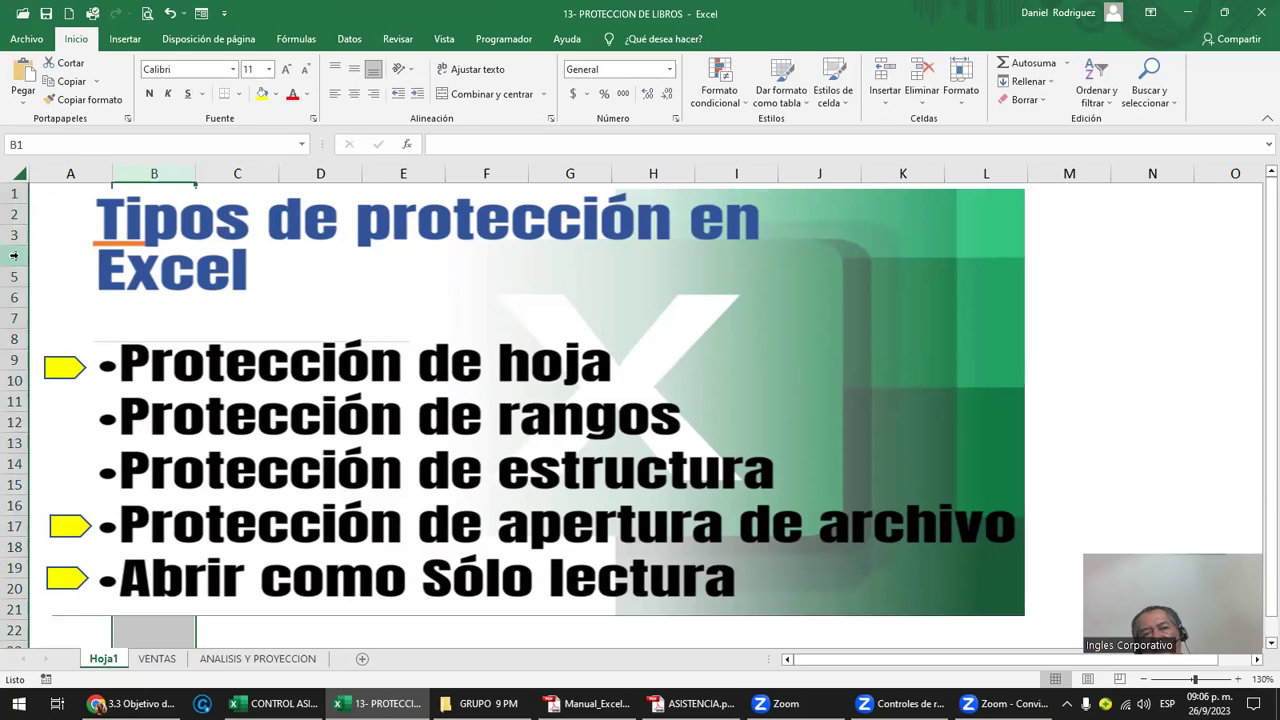
click(1103, 380)
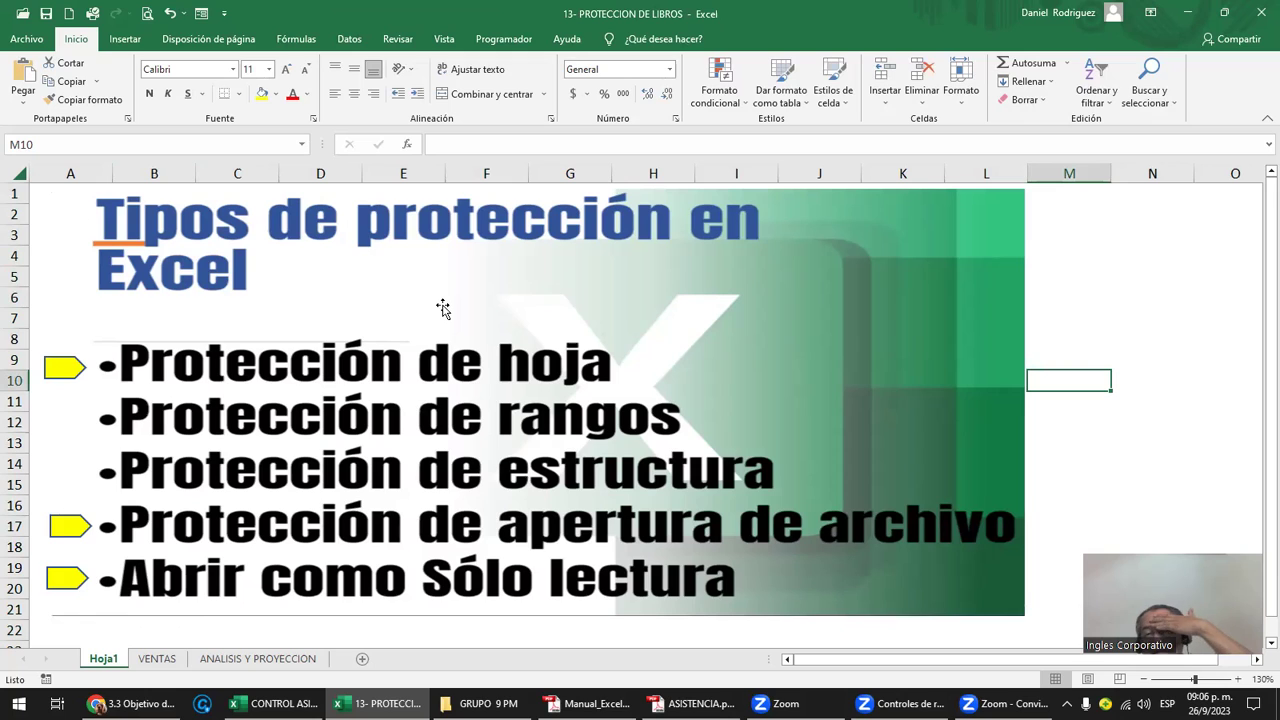
- Undo the arrows beside 'Protección de hoja' and 'Abrir como Sólo lectura'
click(61, 366)
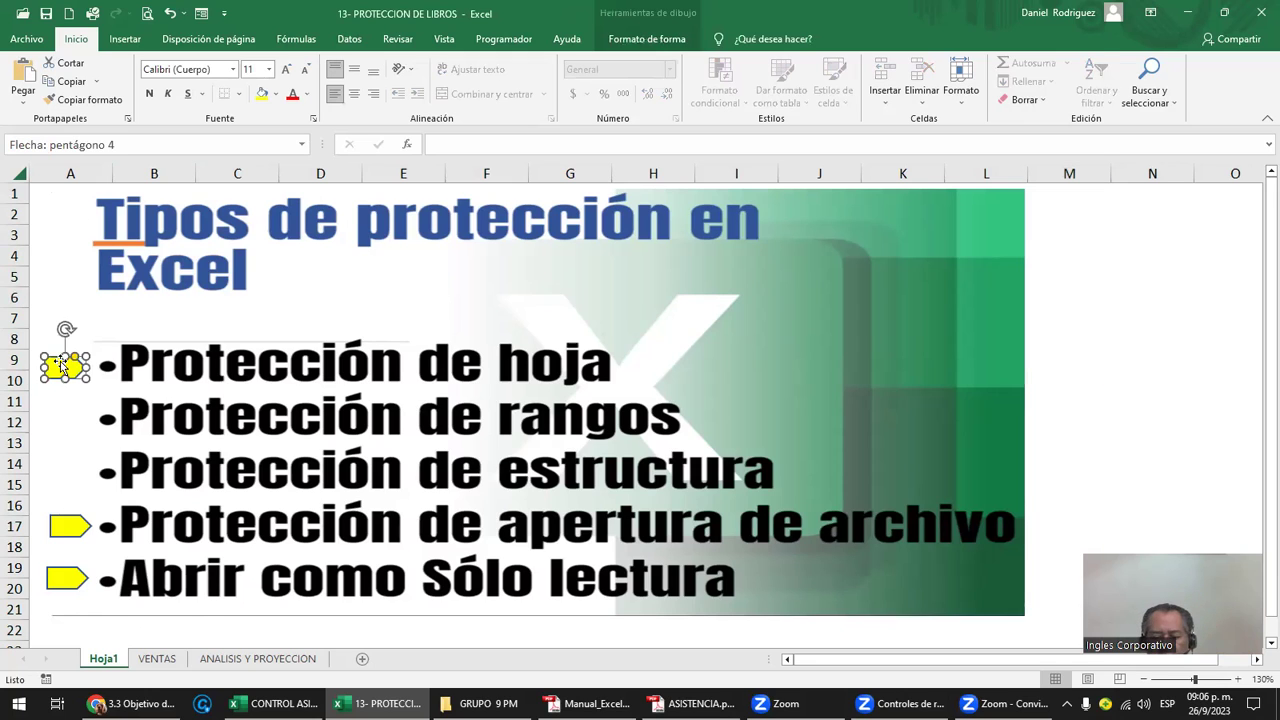
key(ctrl+z)
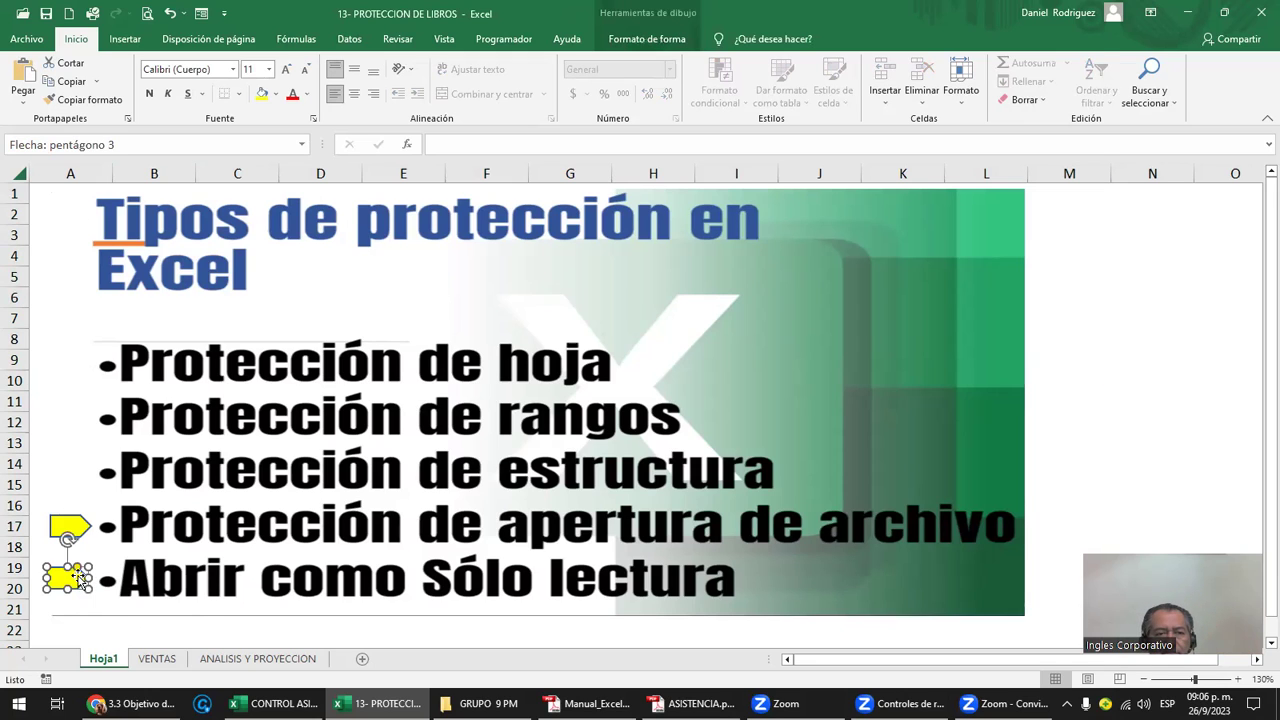
key(ctrl+z)
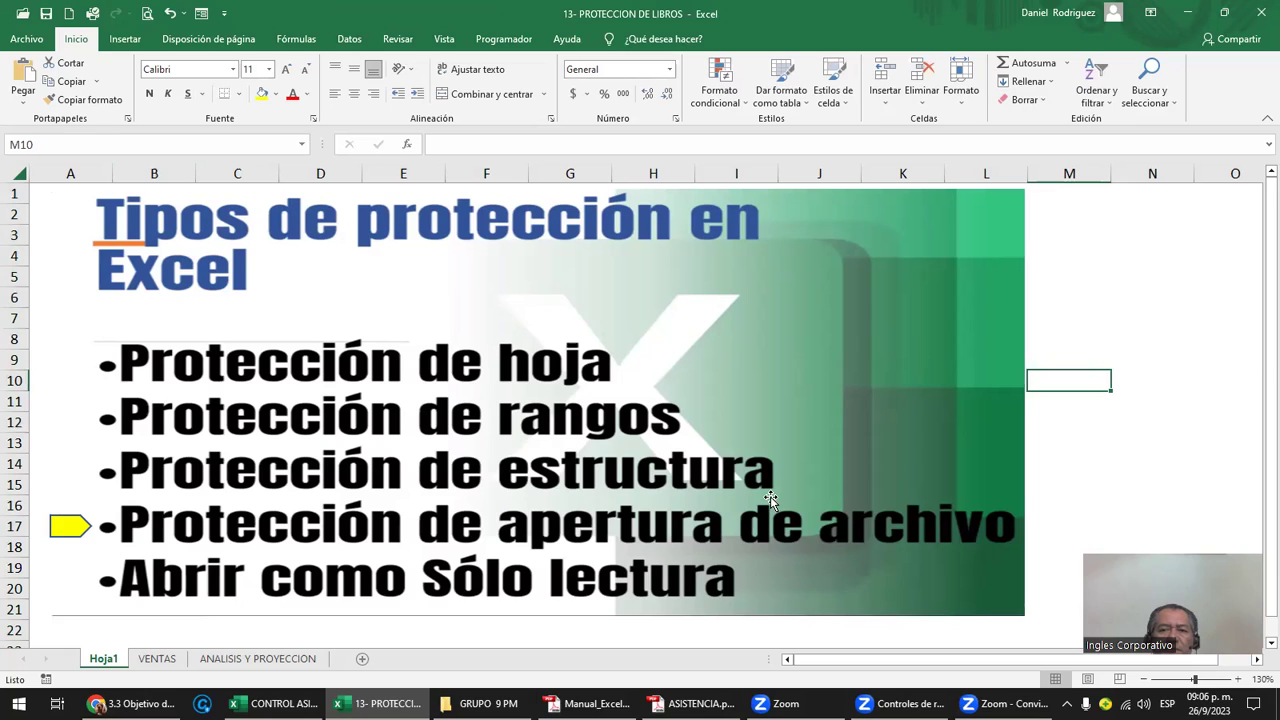
click(1103, 315)
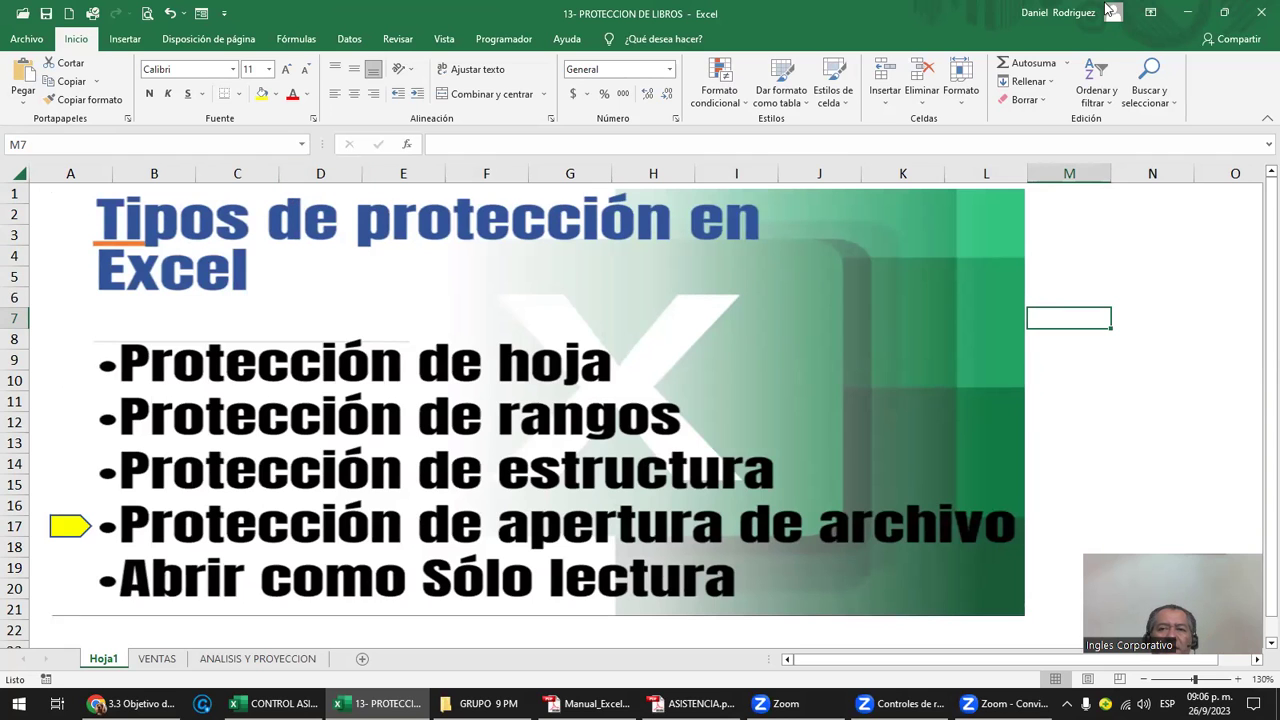
click(1188, 12)
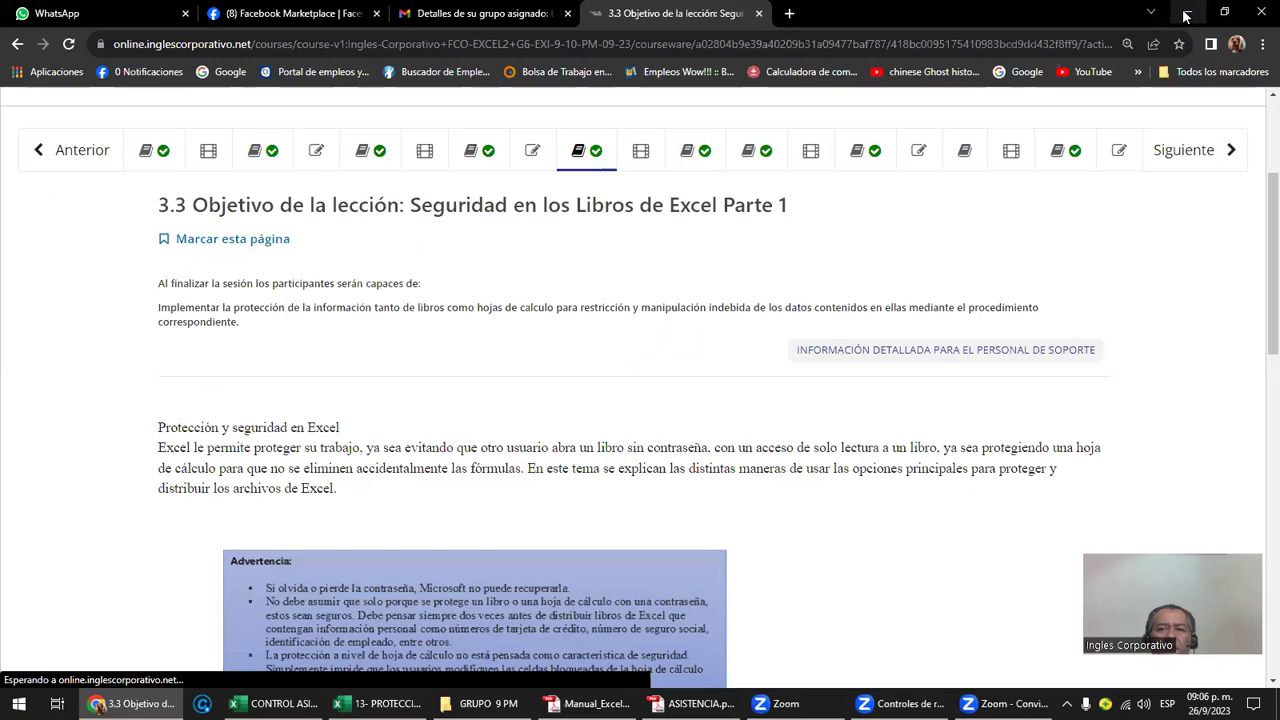
click(1190, 10)
click(1190, 10)
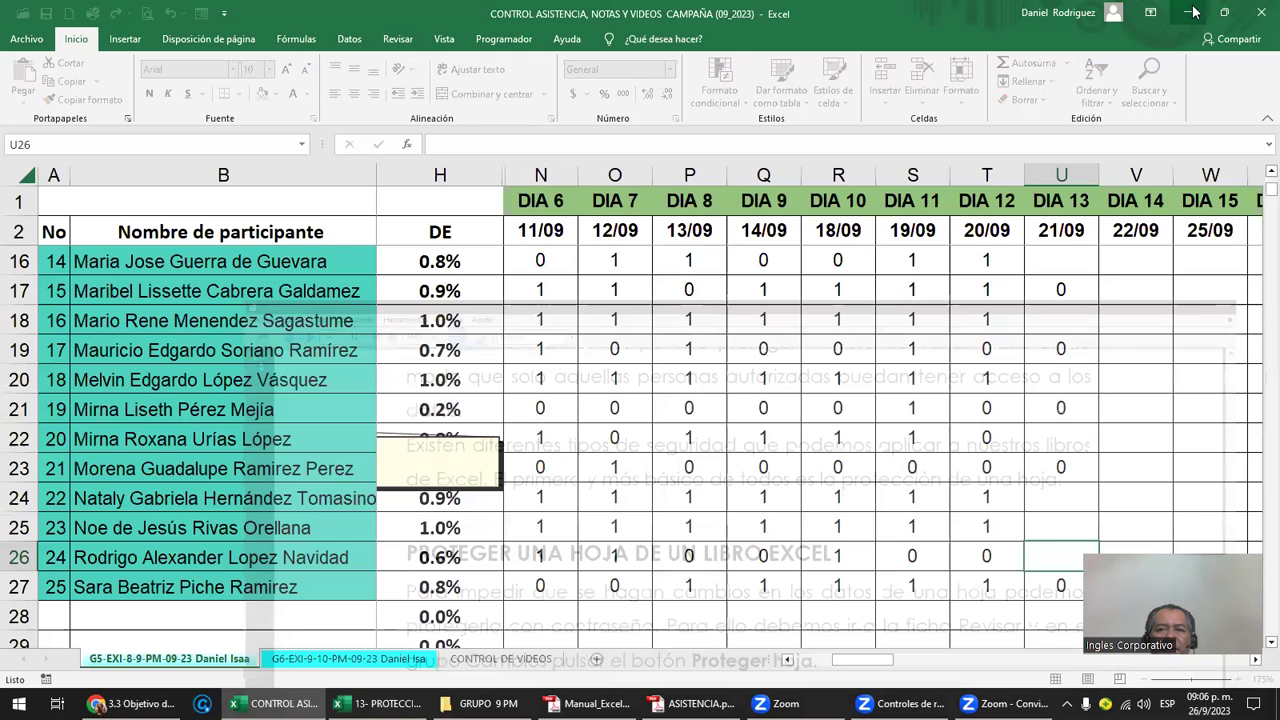
click(1193, 12)
click(1190, 10)
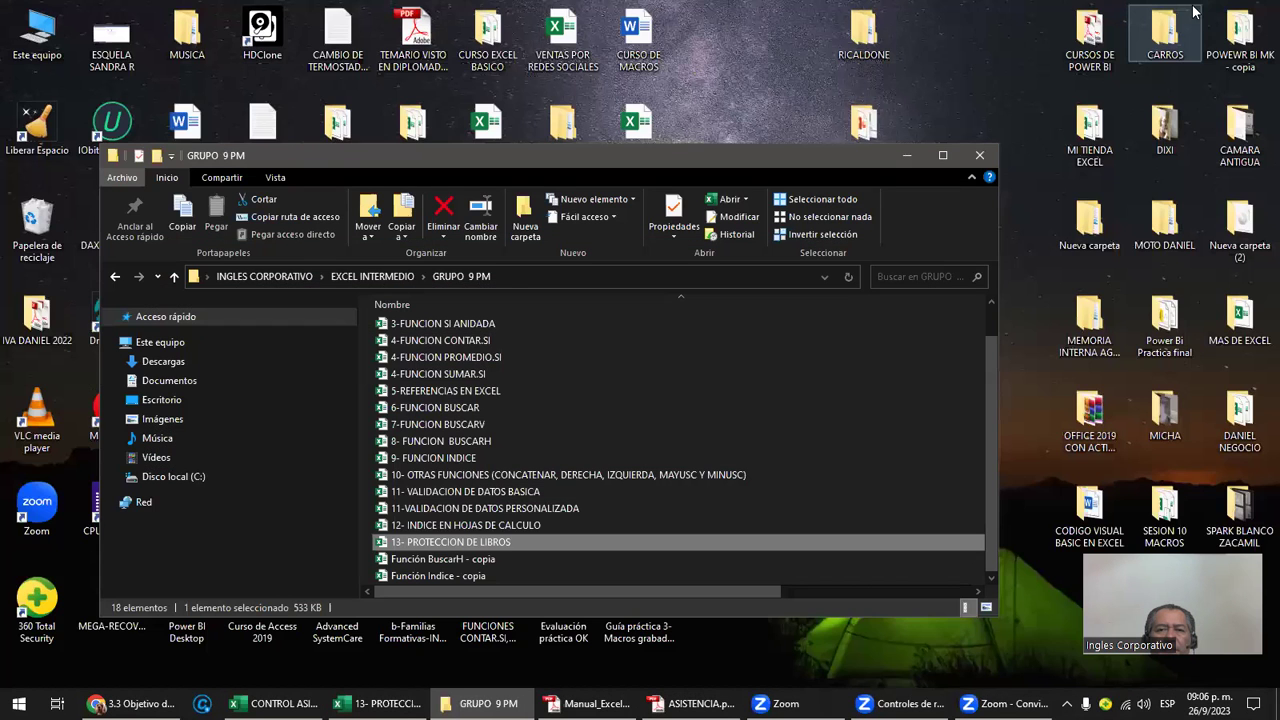
key(super+Down)
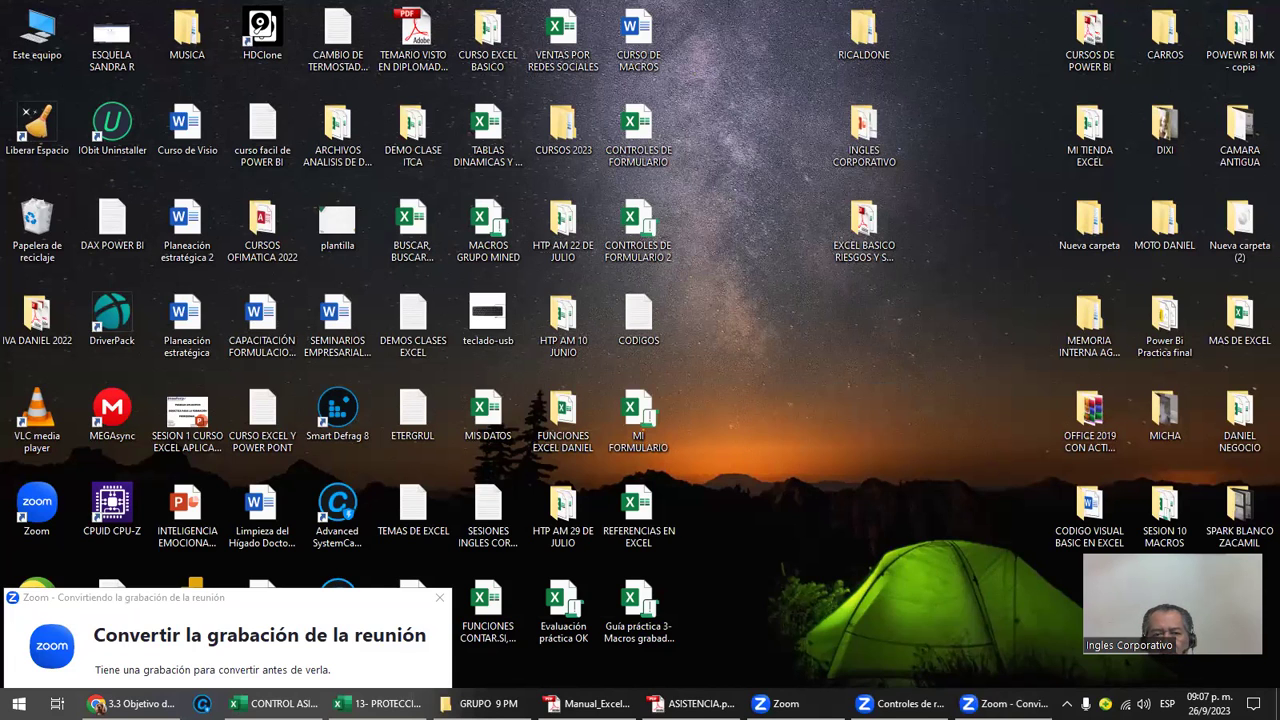
click(380, 704)
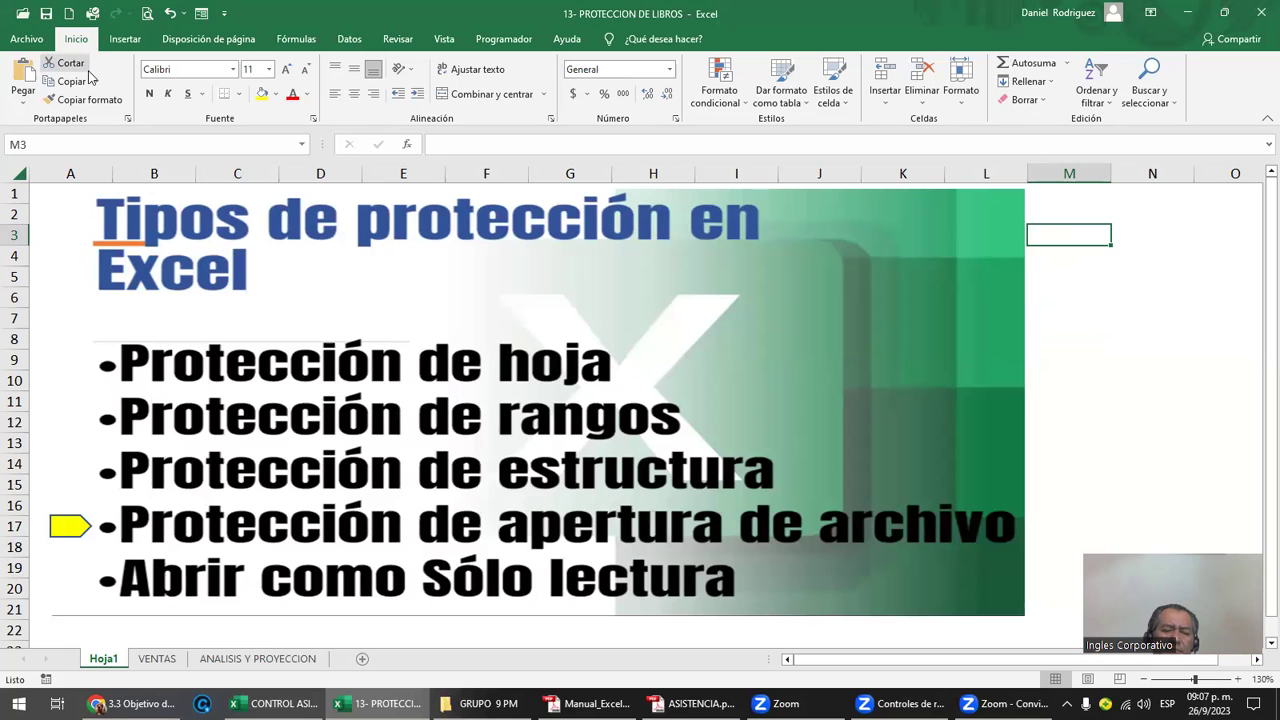
- Encrypt the workbook via Proteger libro > Cifrar con contraseña, entering and confirming the opening password
click(27, 42)
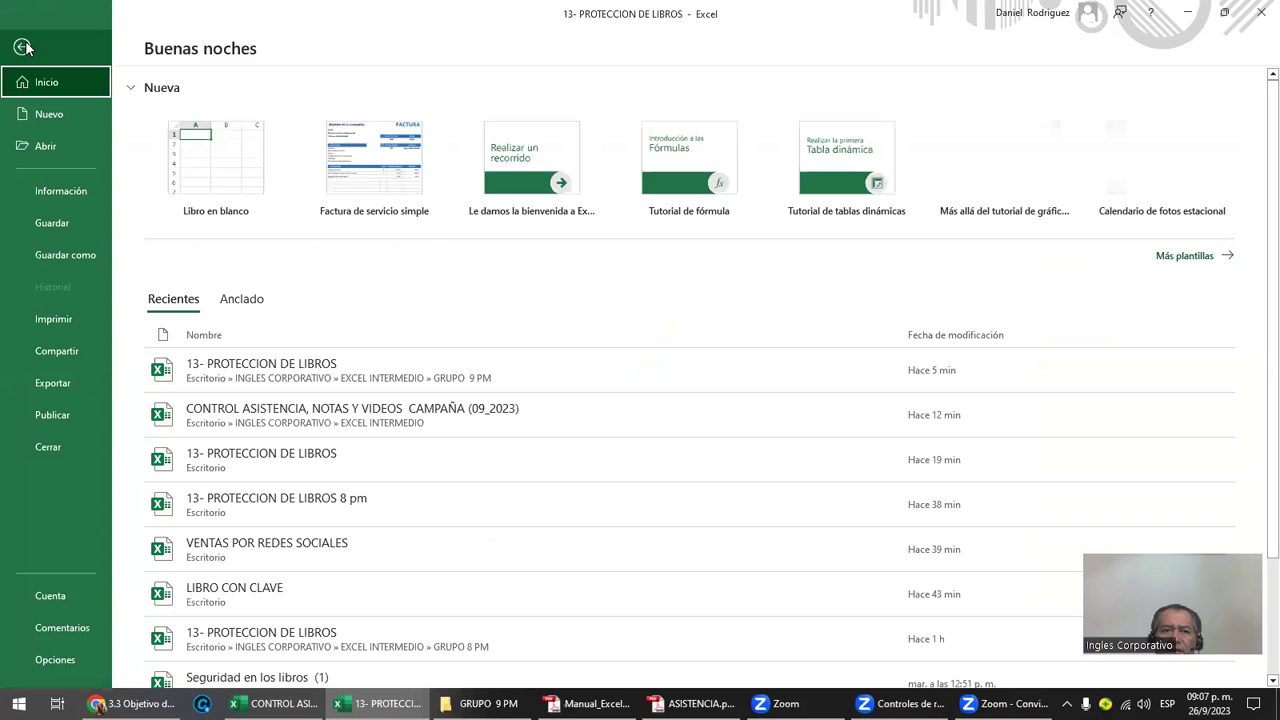
click(64, 191)
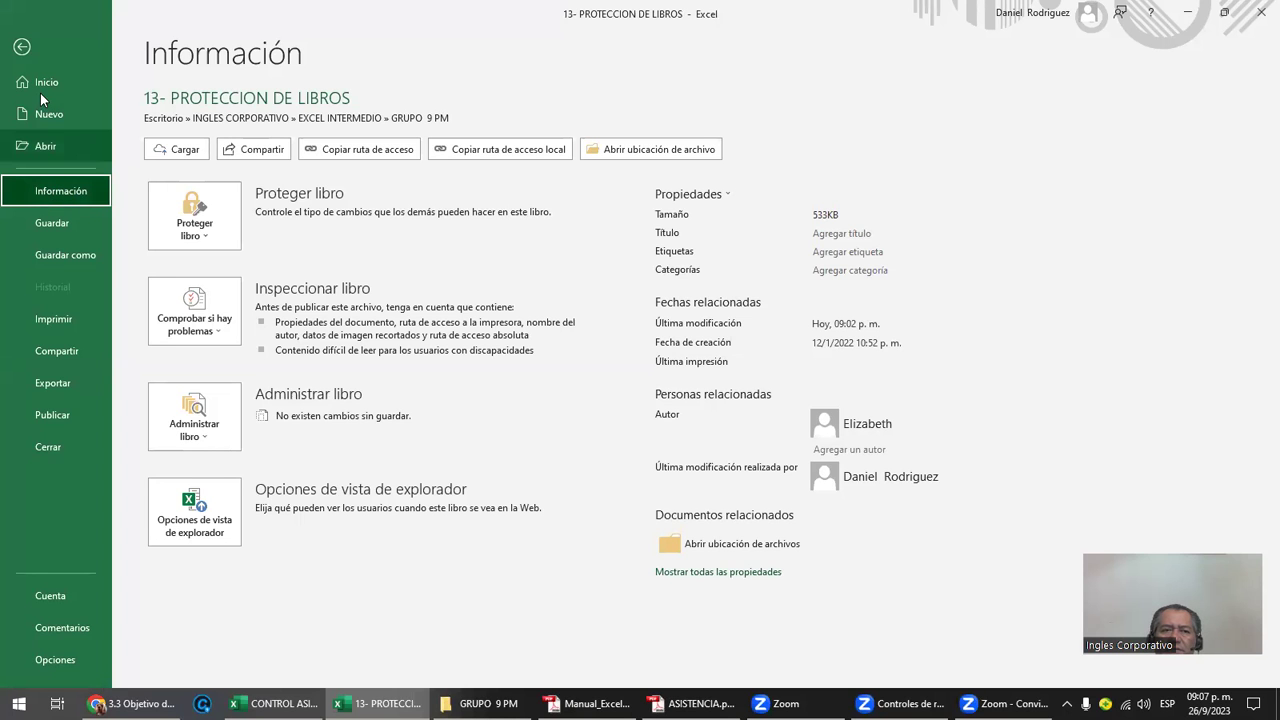
click(25, 47)
click(27, 39)
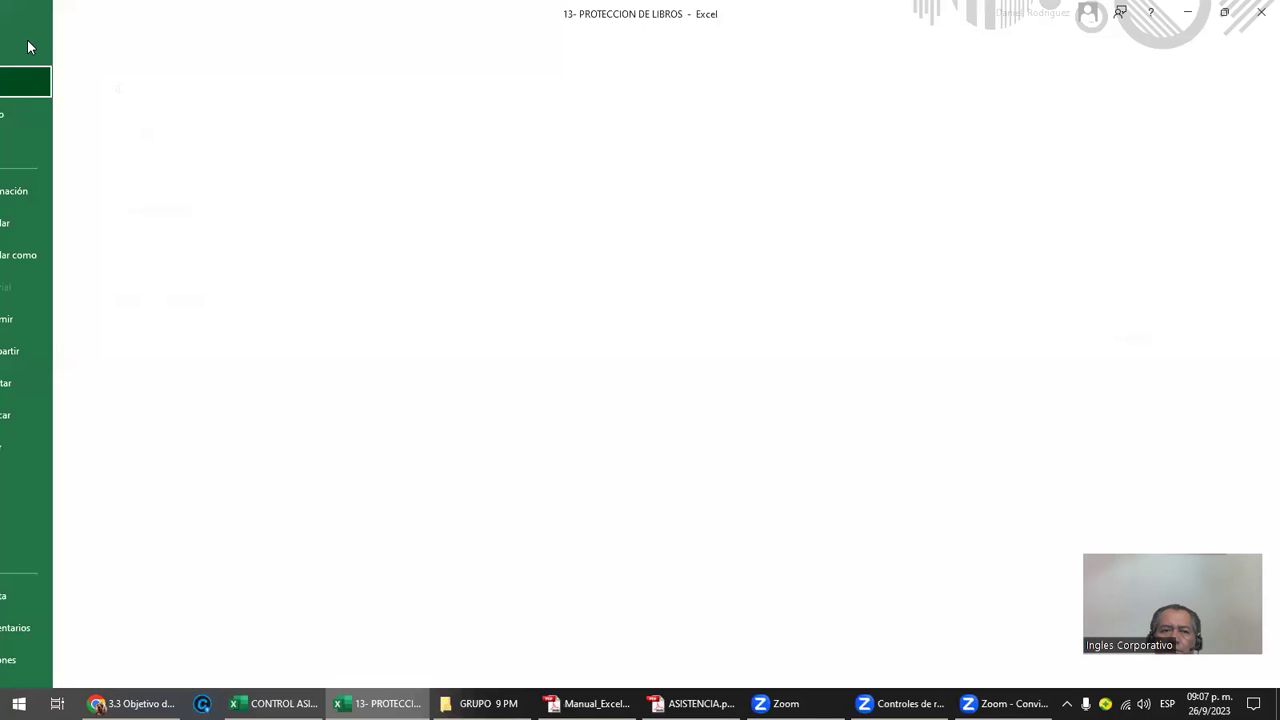
click(62, 191)
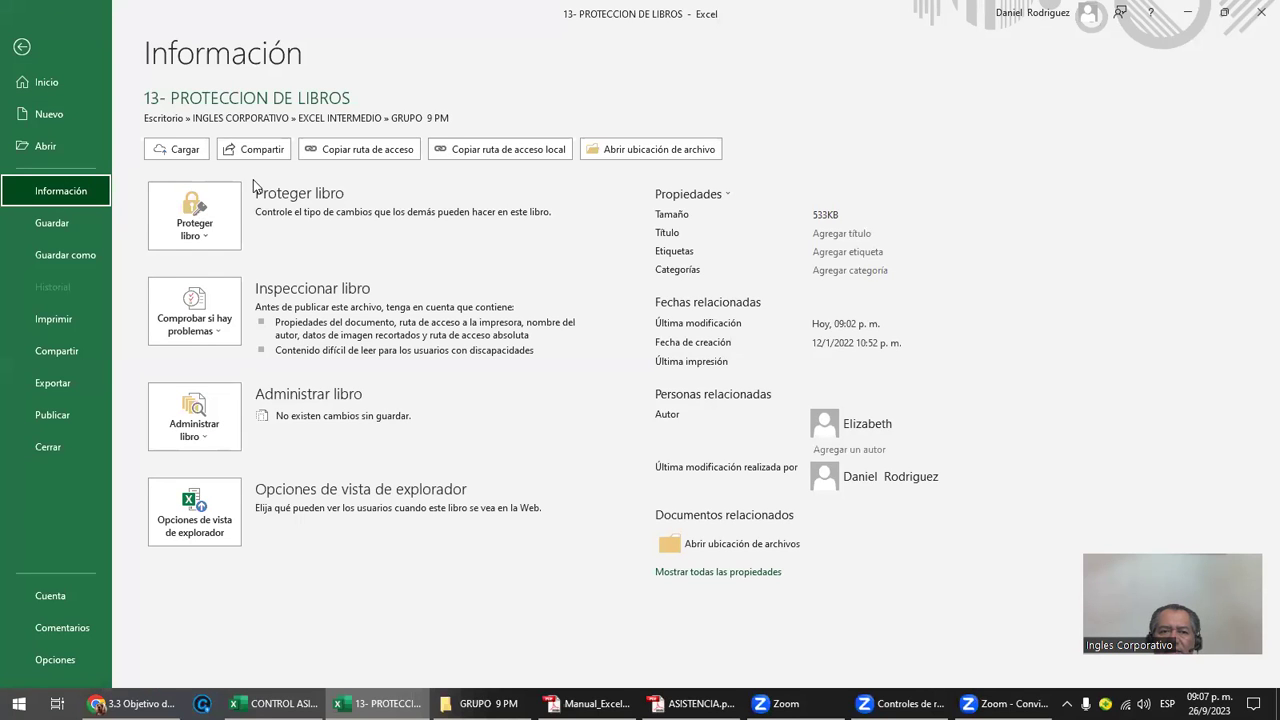
click(207, 244)
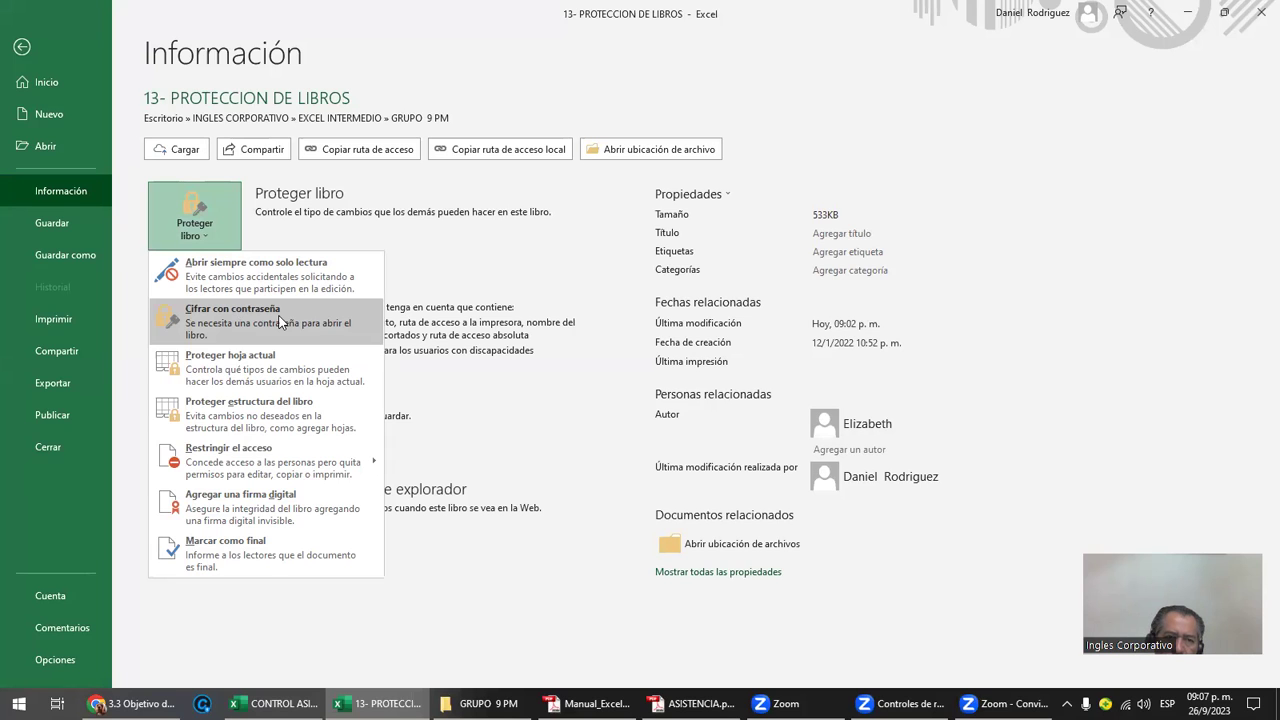
click(281, 322)
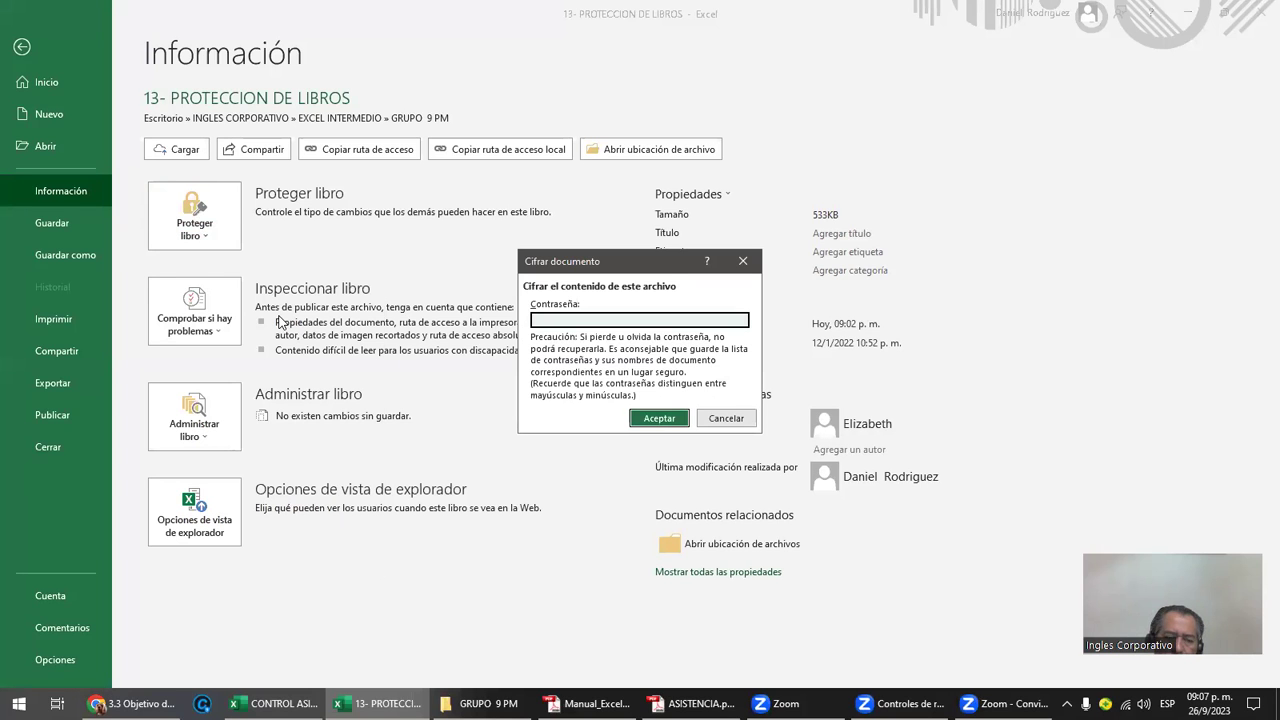
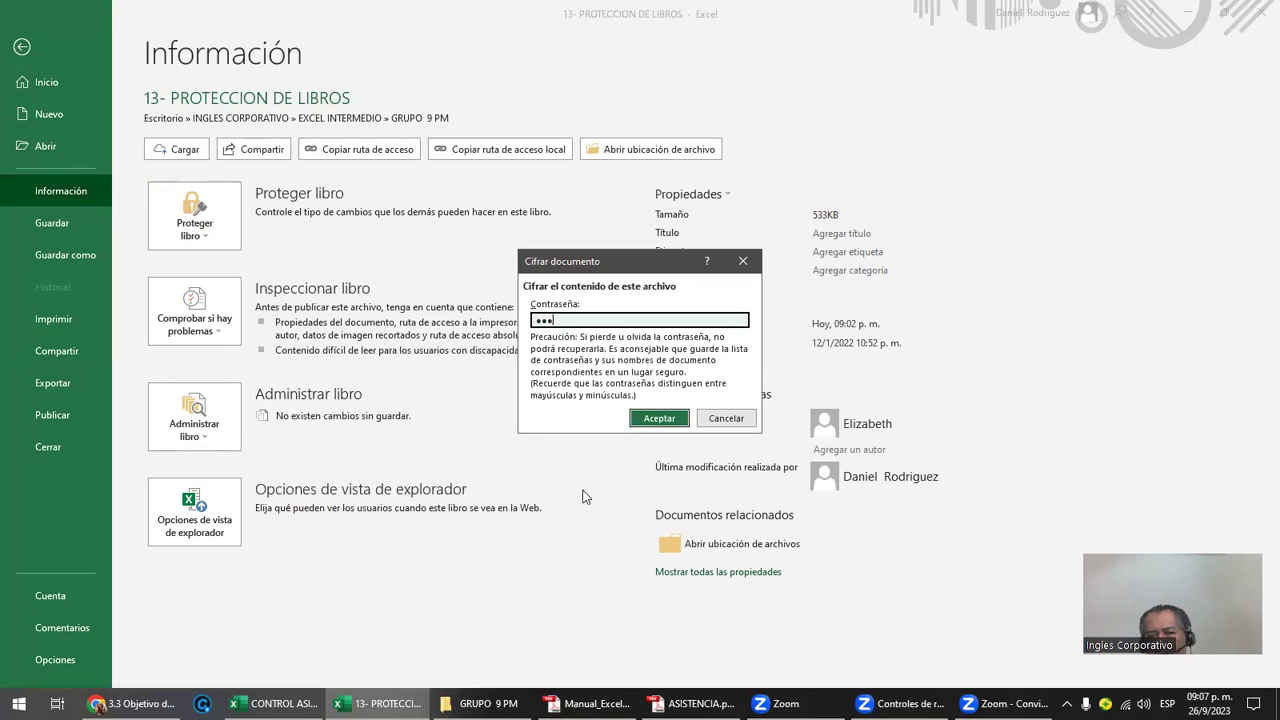
click(660, 420)
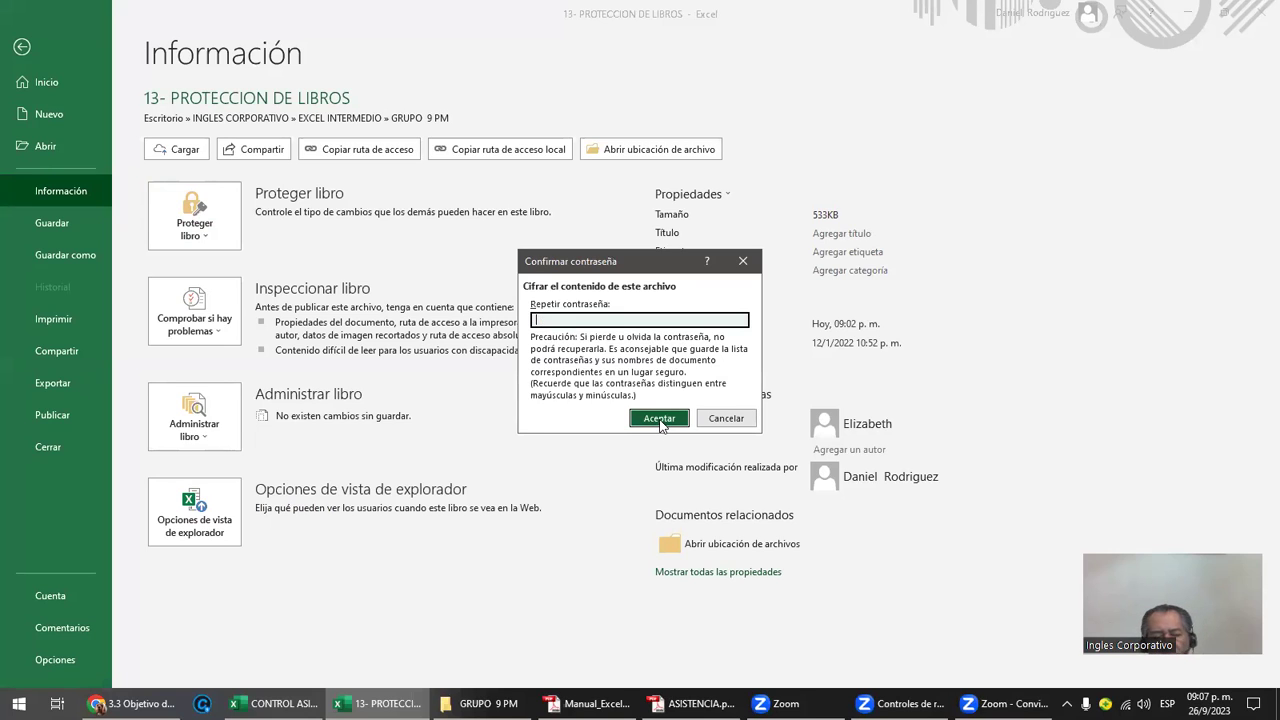
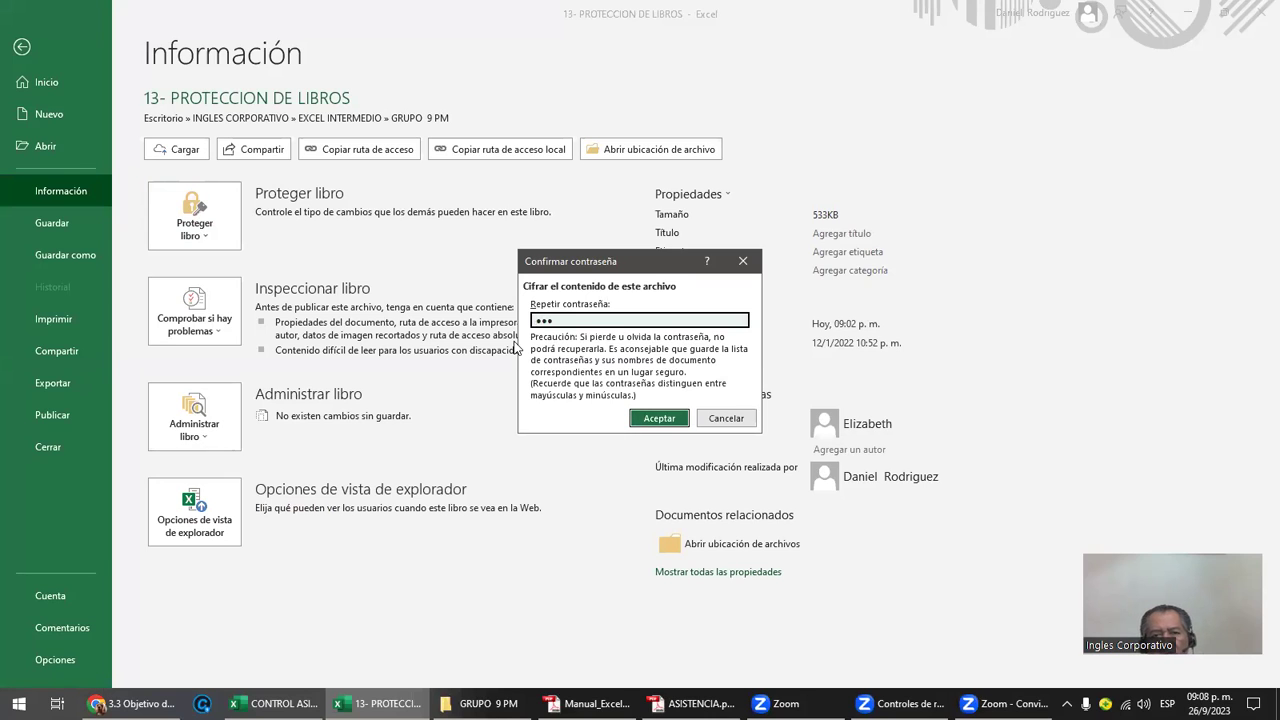
click(660, 420)
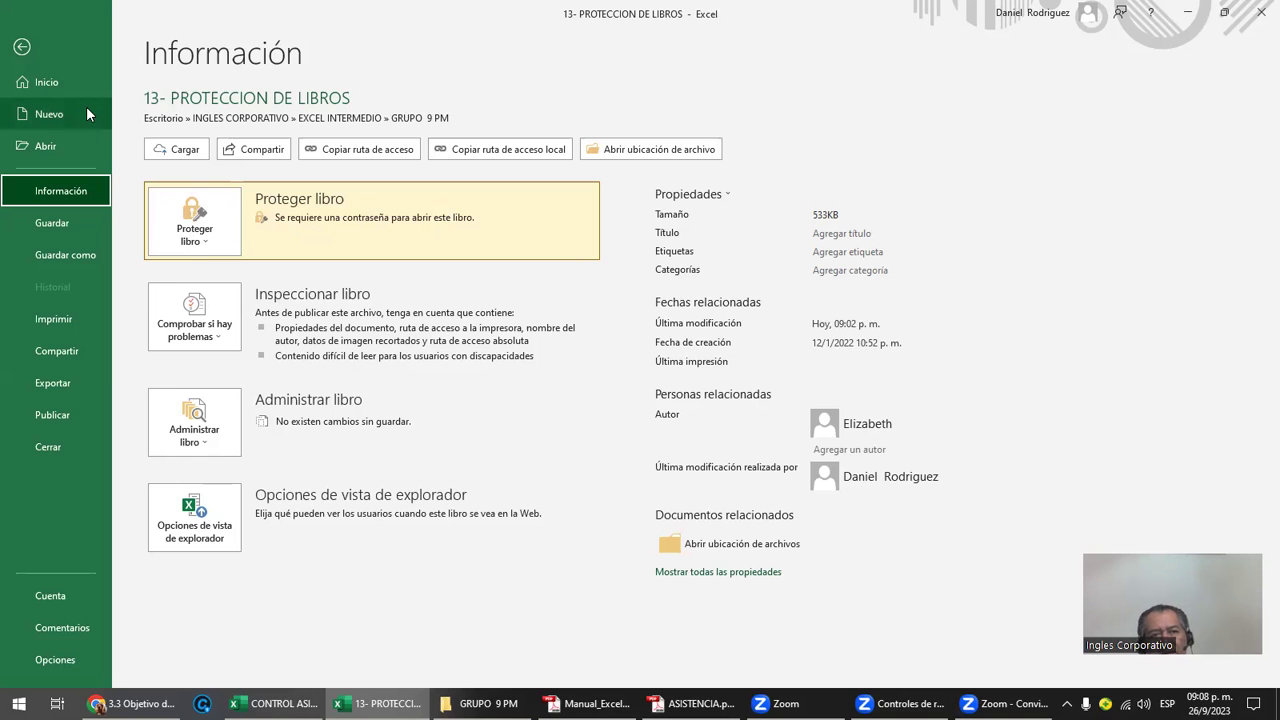
- Save the password-protected workbook and briefly check the GRUPO 9 PM folder
key(Escape)
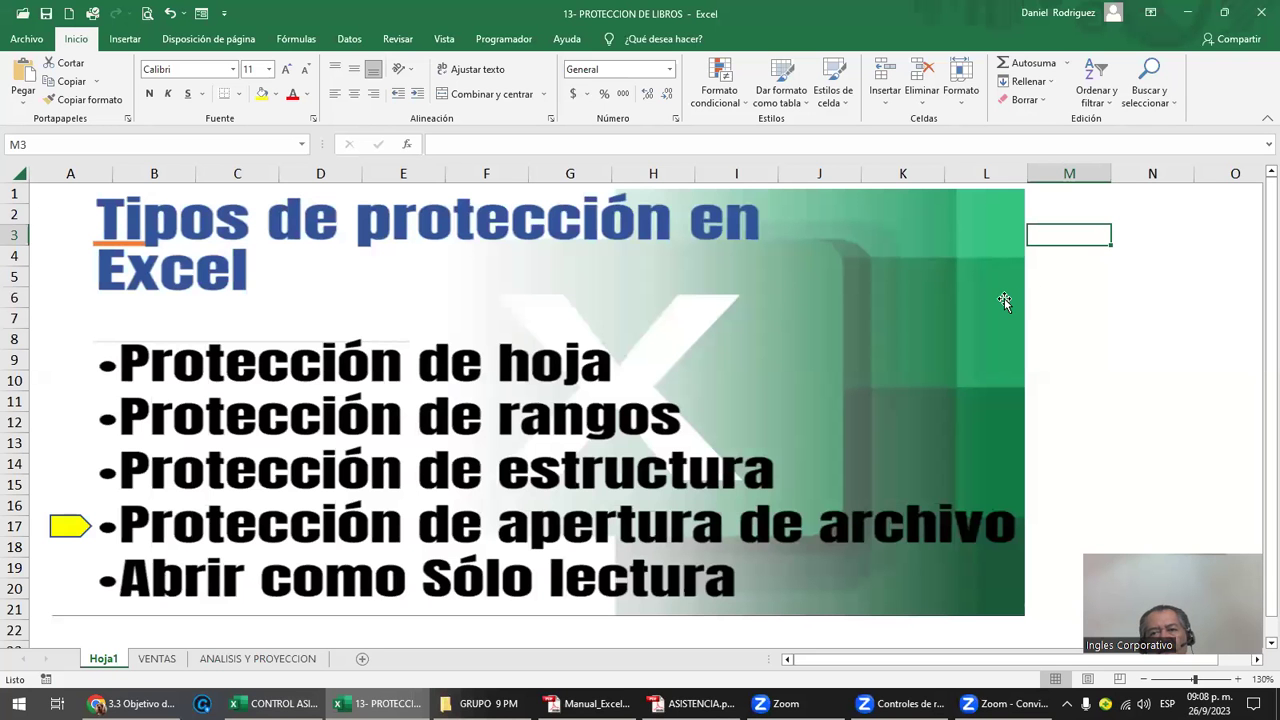
click(46, 14)
click(46, 14)
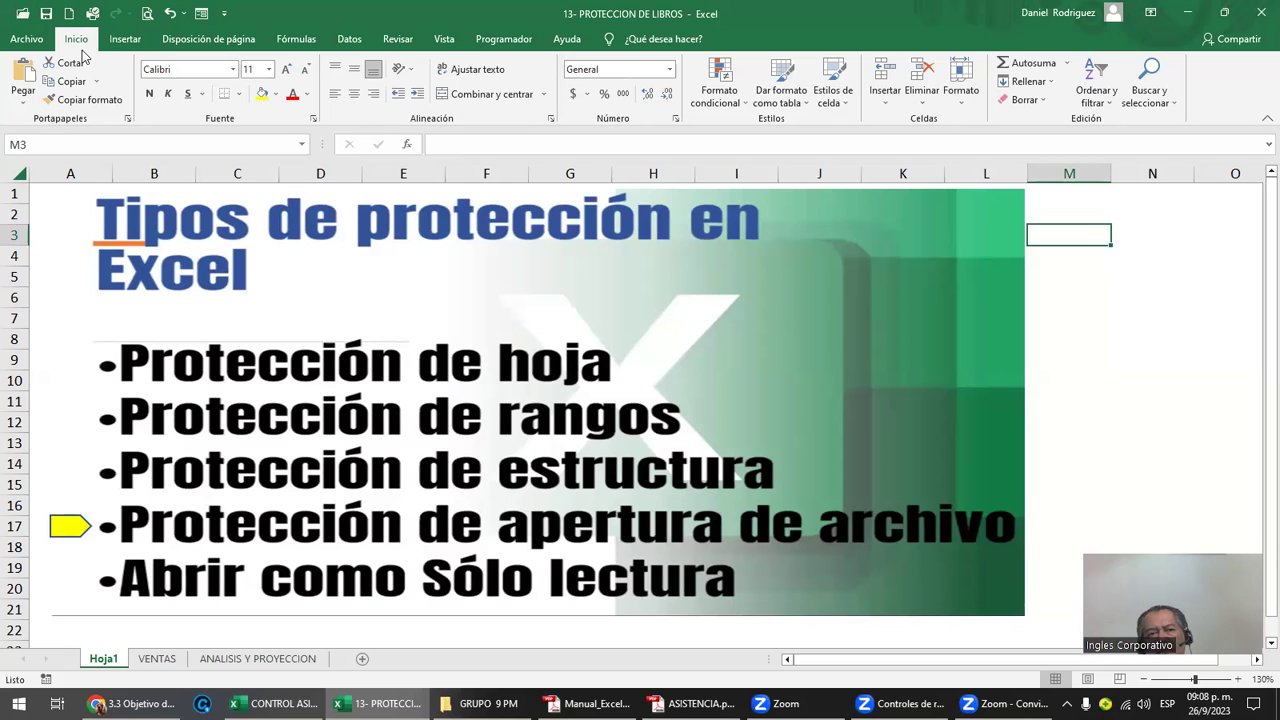
click(46, 14)
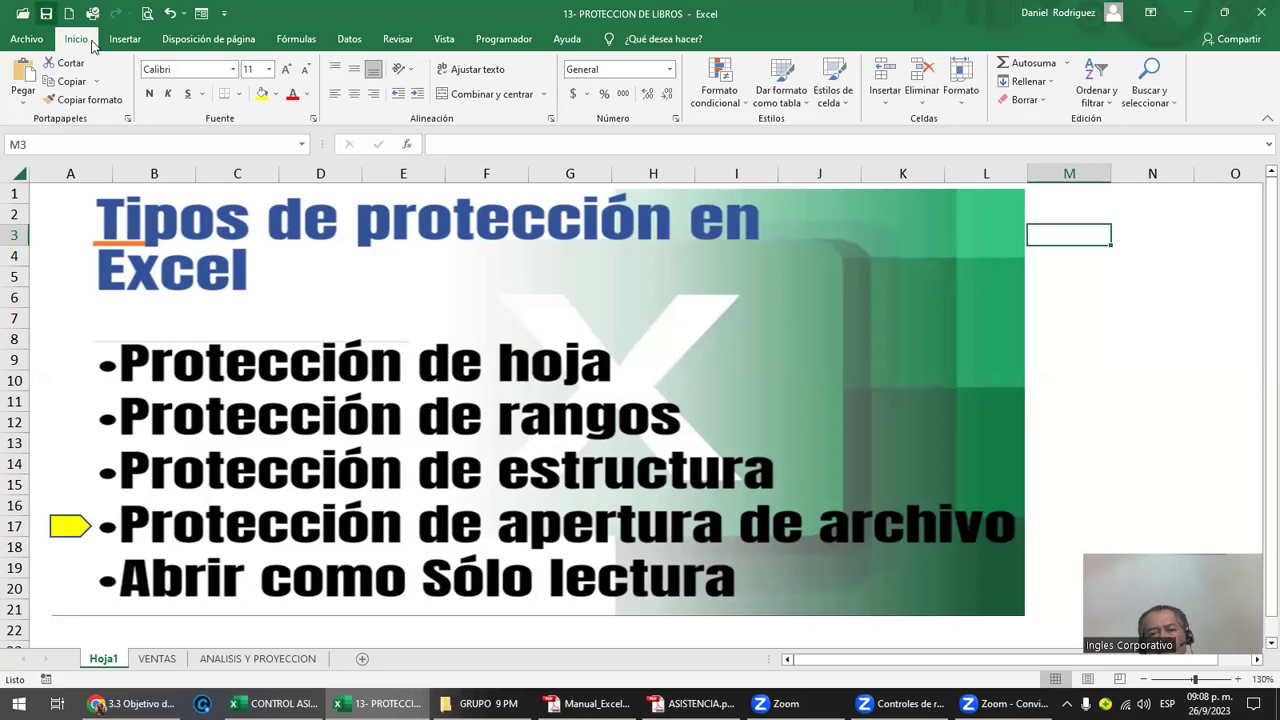
key(alt+Tab)
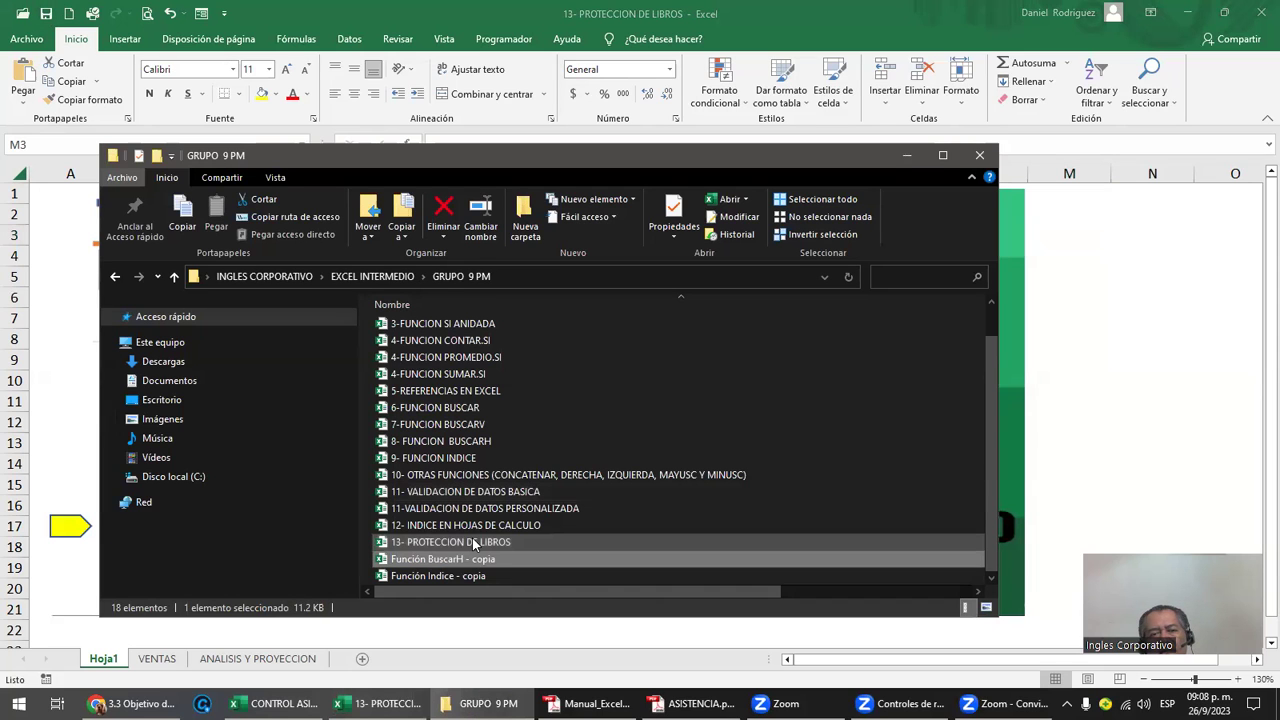
key(alt+Tab)
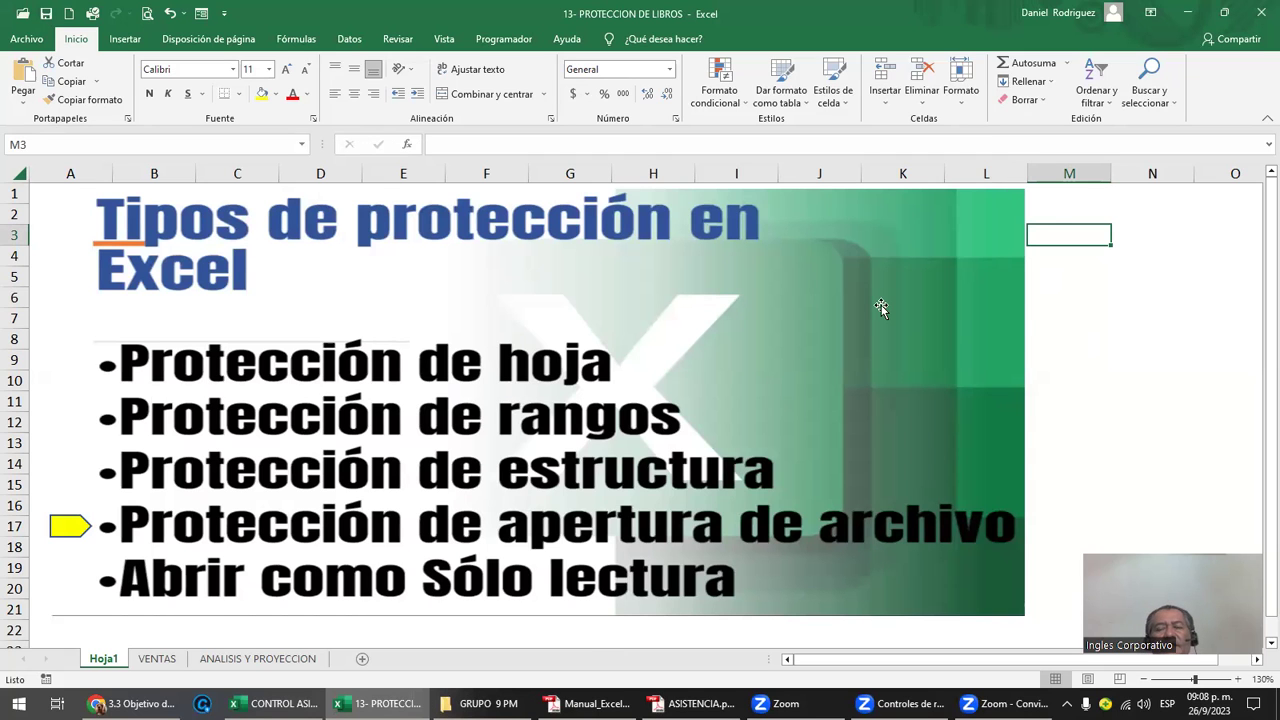
- Close Excel and select 13- PROTECCION DE LIBROS in the GRUPO 9 PM folder's icon view
click(1261, 13)
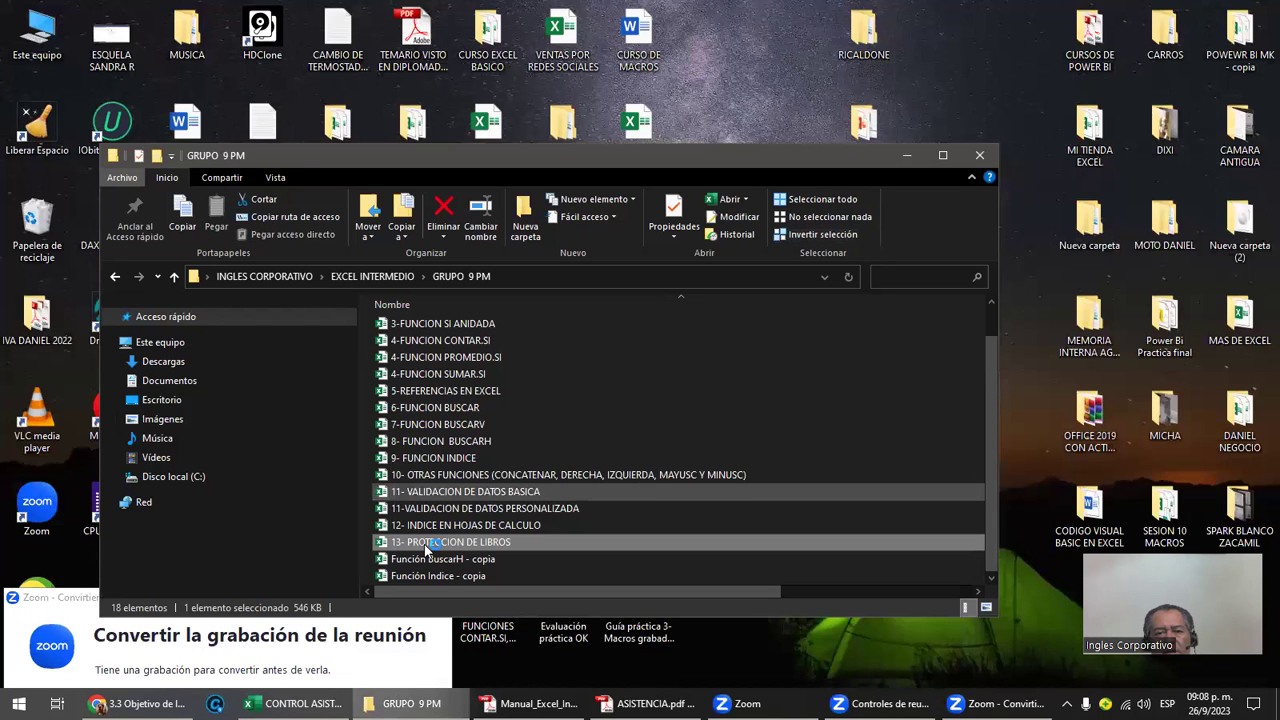
click(424, 544)
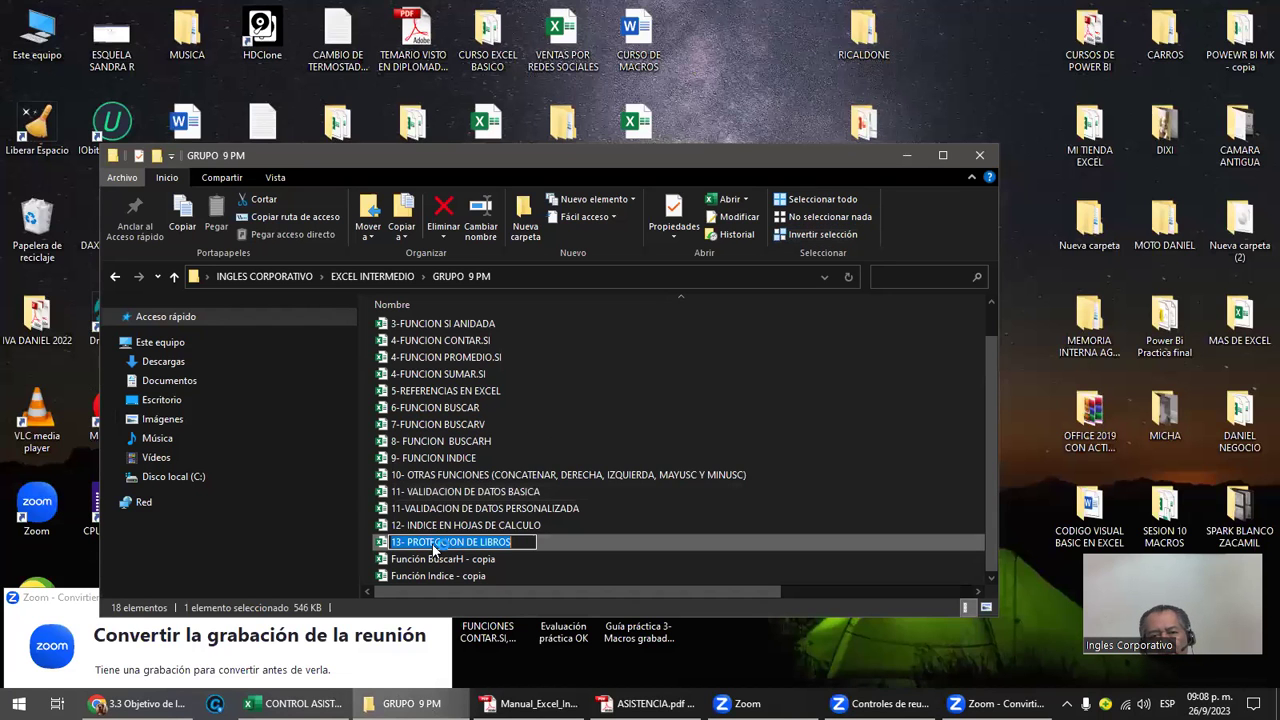
key(ctrl+shift+3)
scroll(432, 543, up, 1)
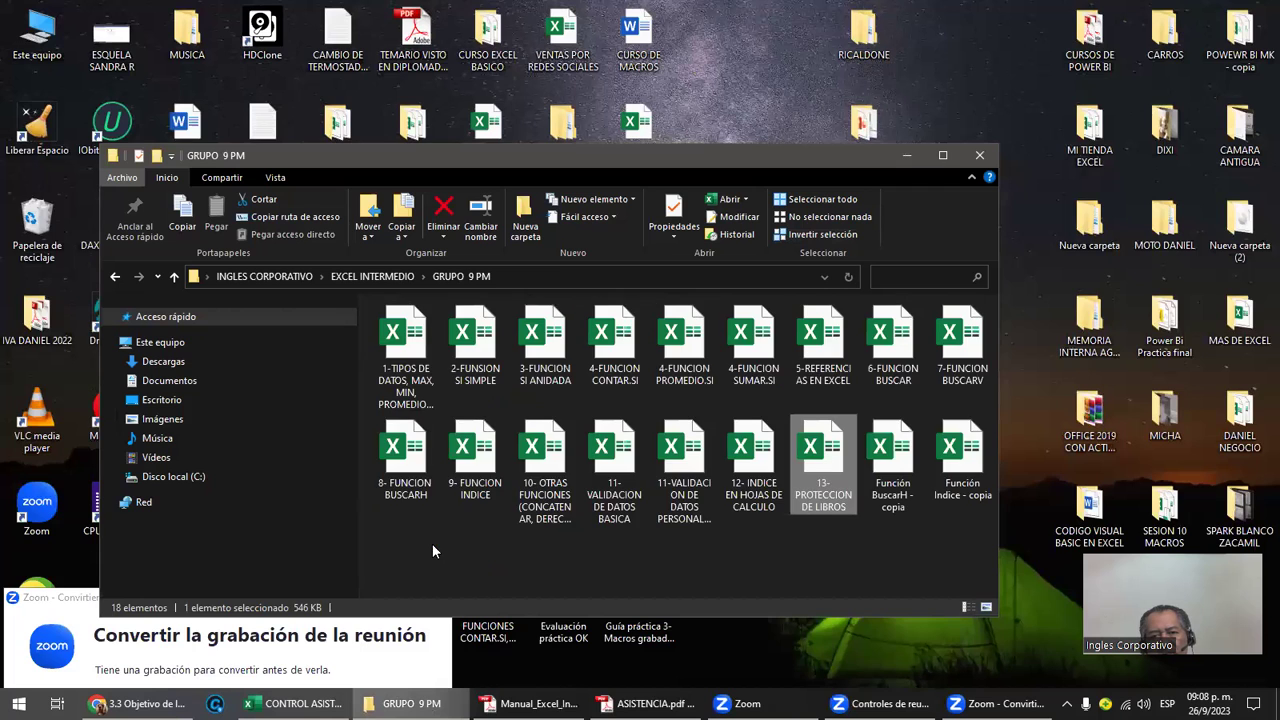
scroll(432, 543, up, 1)
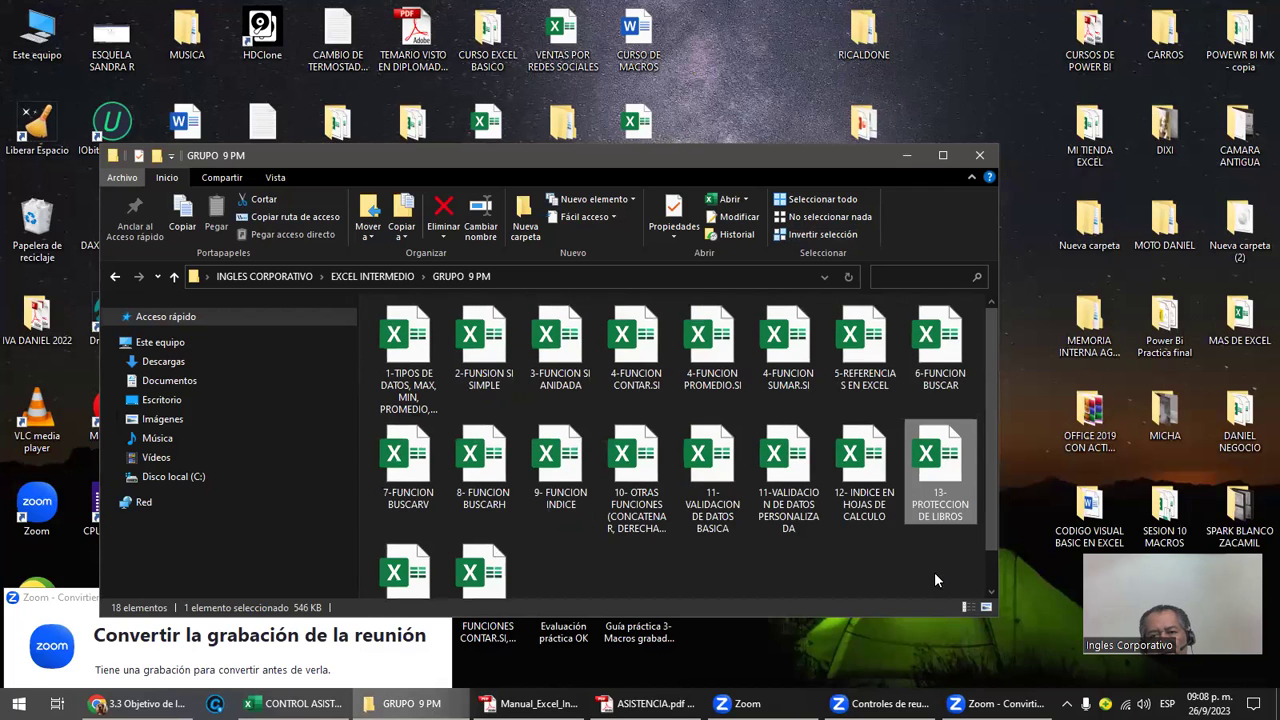
ctrl+click(940, 480)
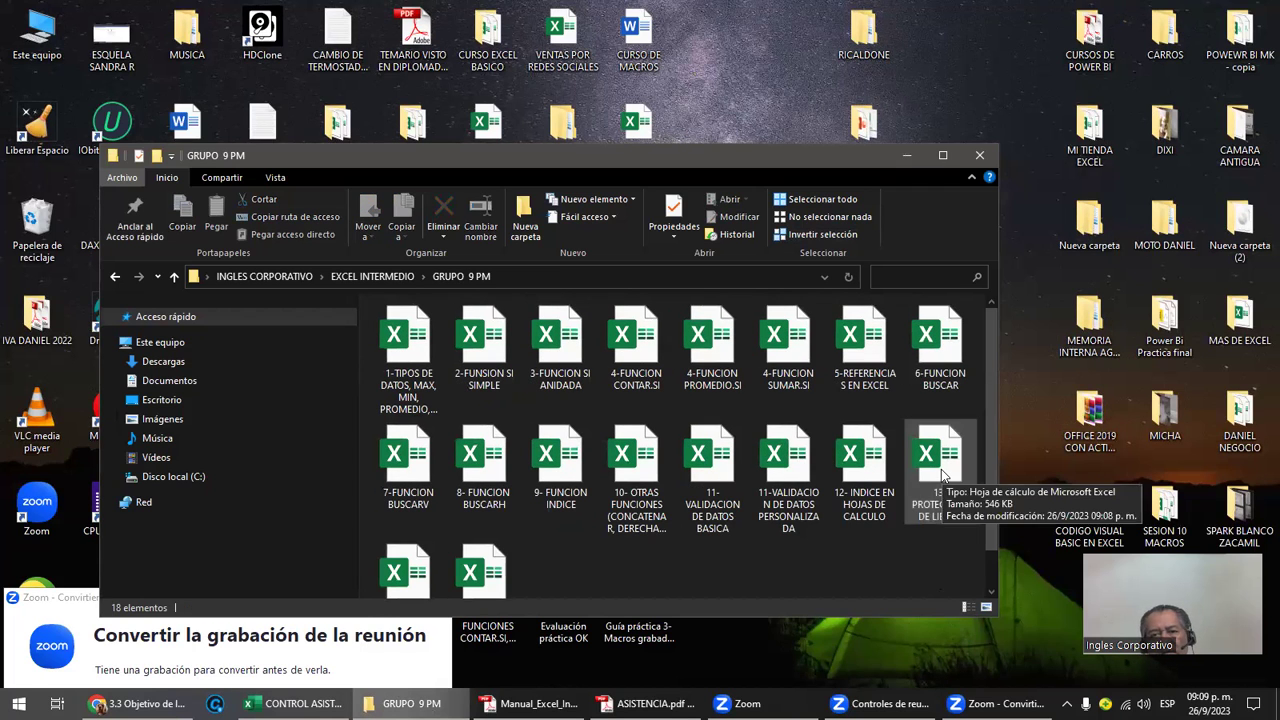
click(940, 477)
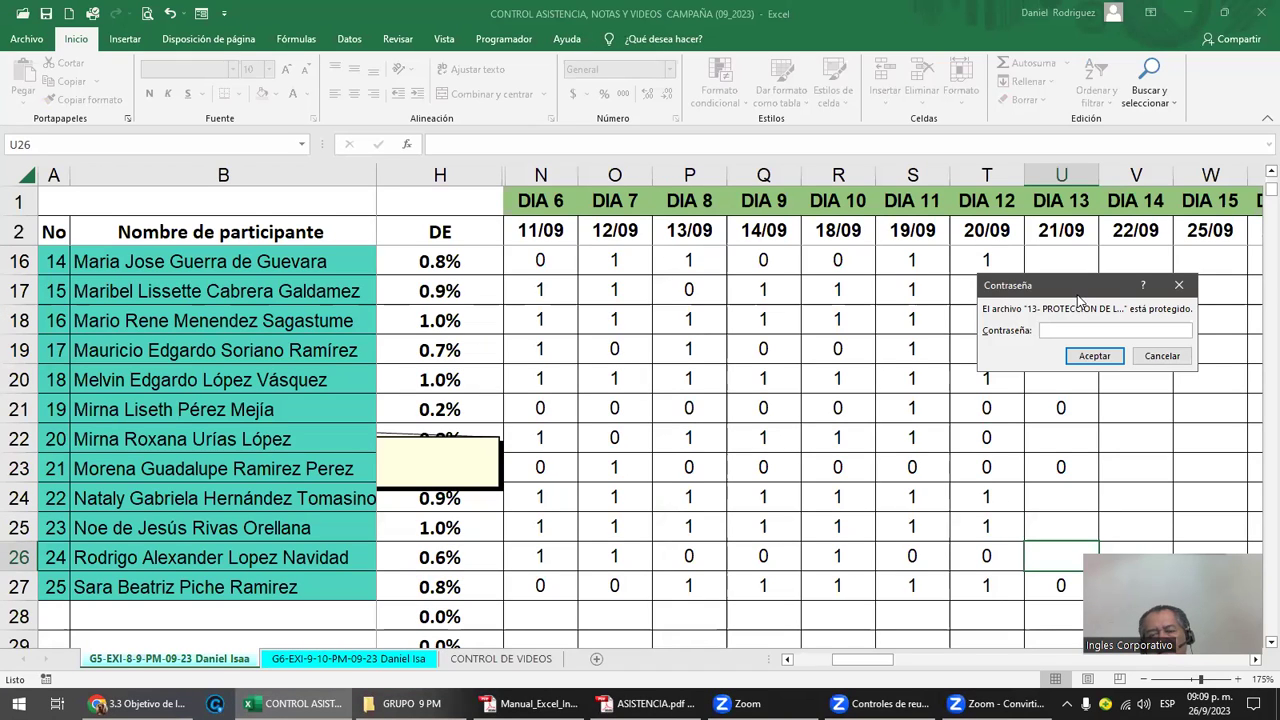
- Enter the opening password to unlock 13- PROTECCION DE LIBROS
click(1047, 330)
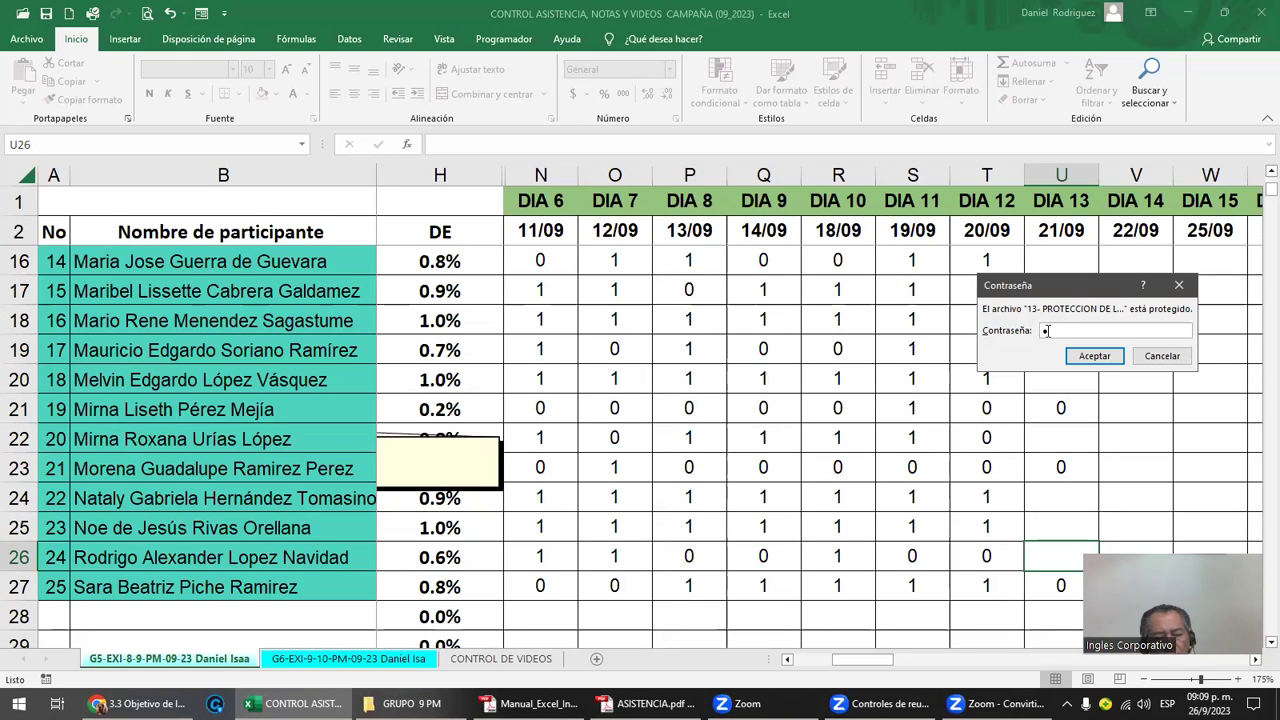
key(Return)
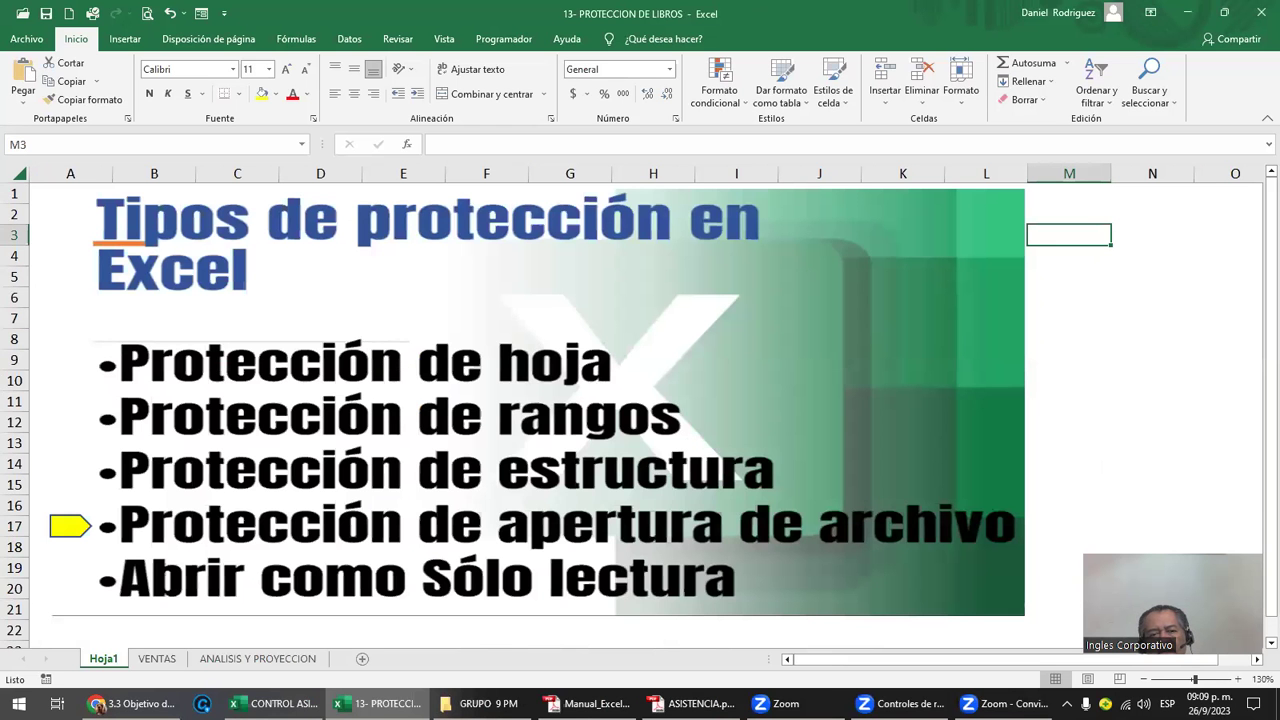
- Close the CONTROL ASISTENCIA workbook and select cell N8 on the protection sheet
key(alt+Tab)
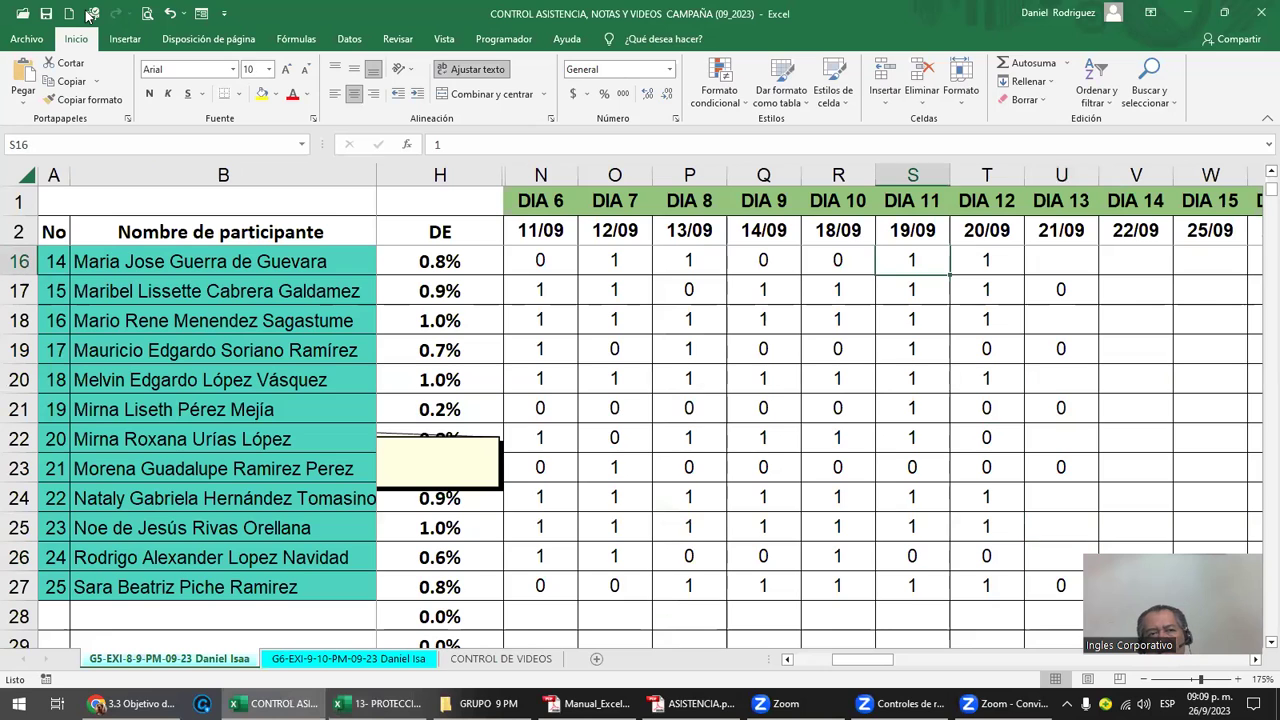
click(1258, 14)
click(1135, 334)
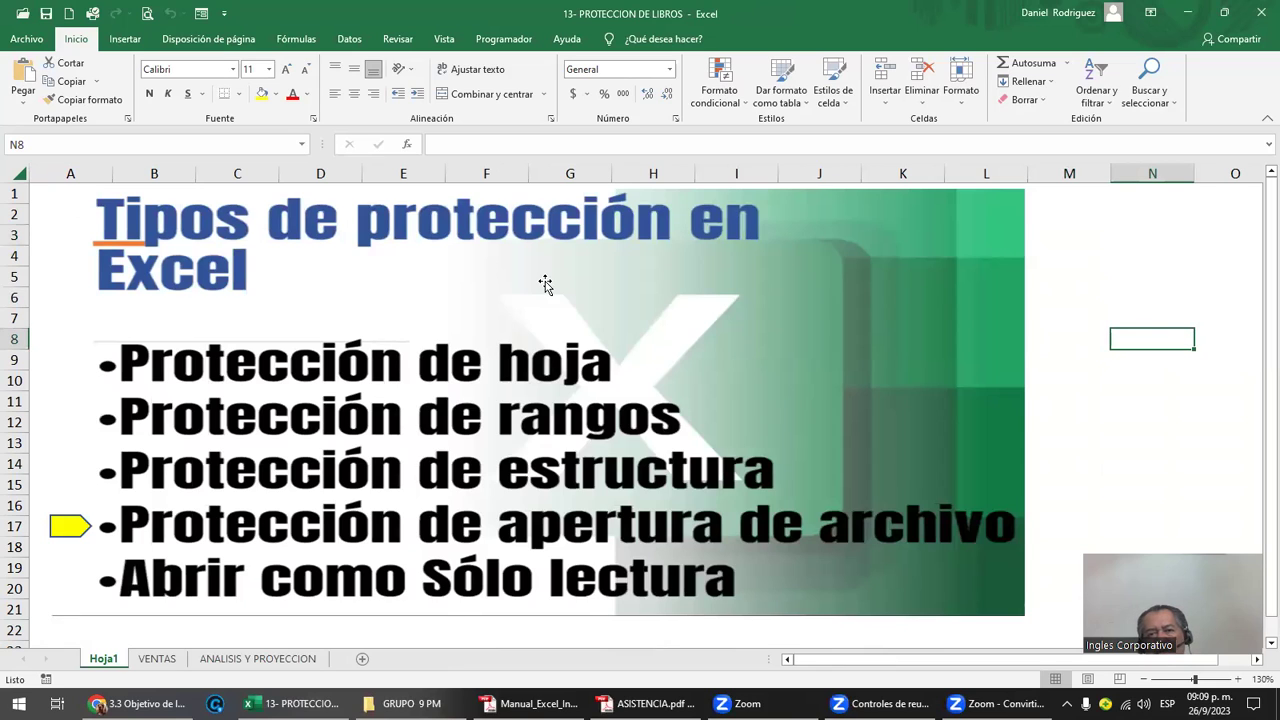
- Set an opening password via Información > Proteger libro > Cifrar con contraseña
click(30, 42)
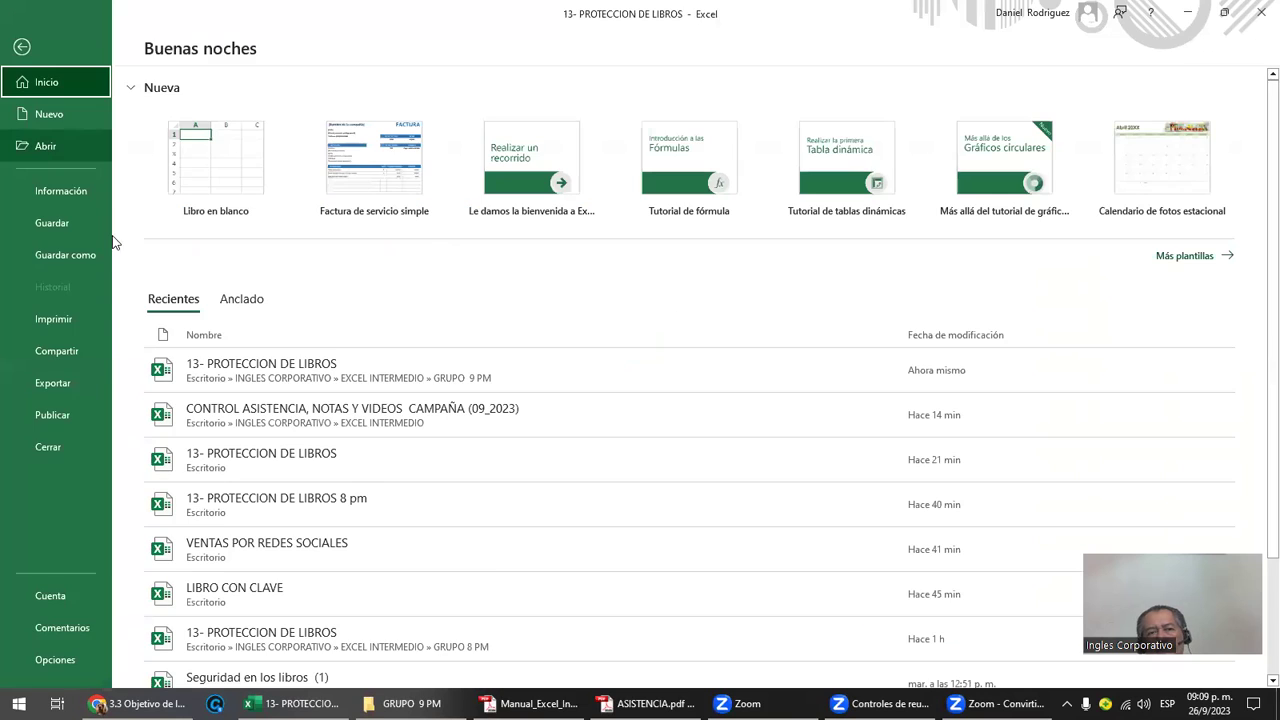
click(67, 190)
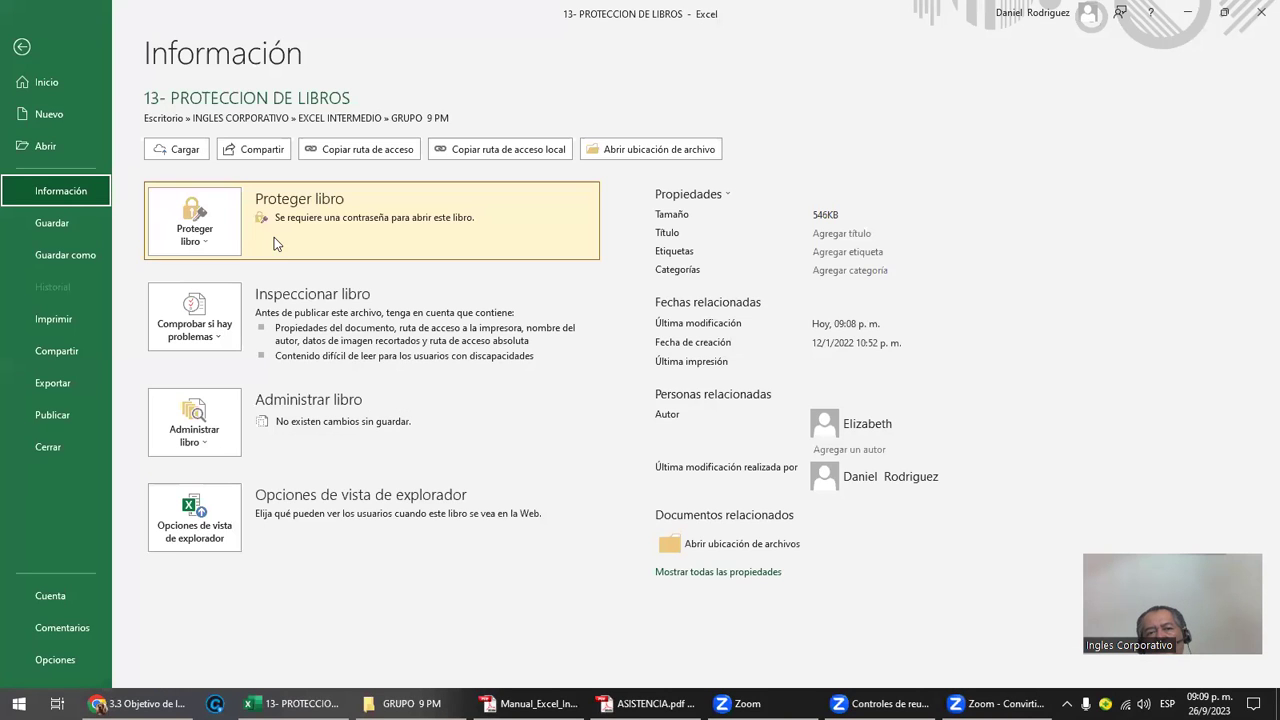
click(212, 238)
click(209, 329)
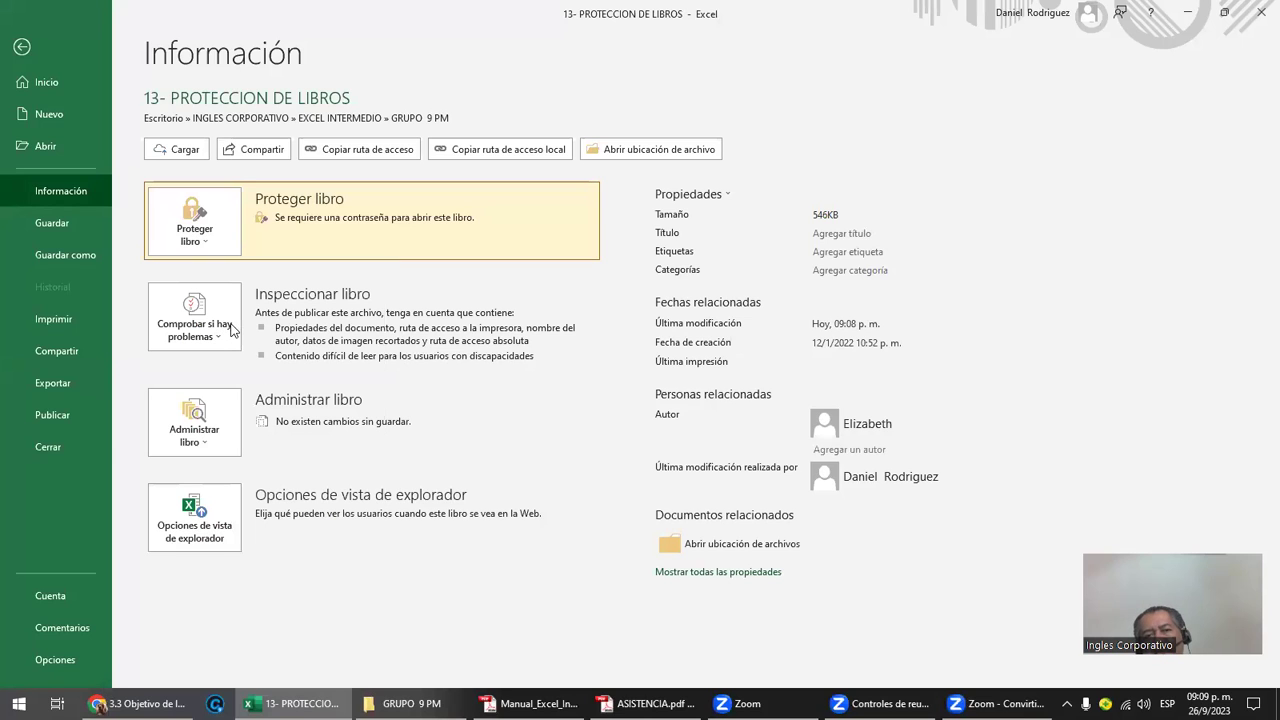
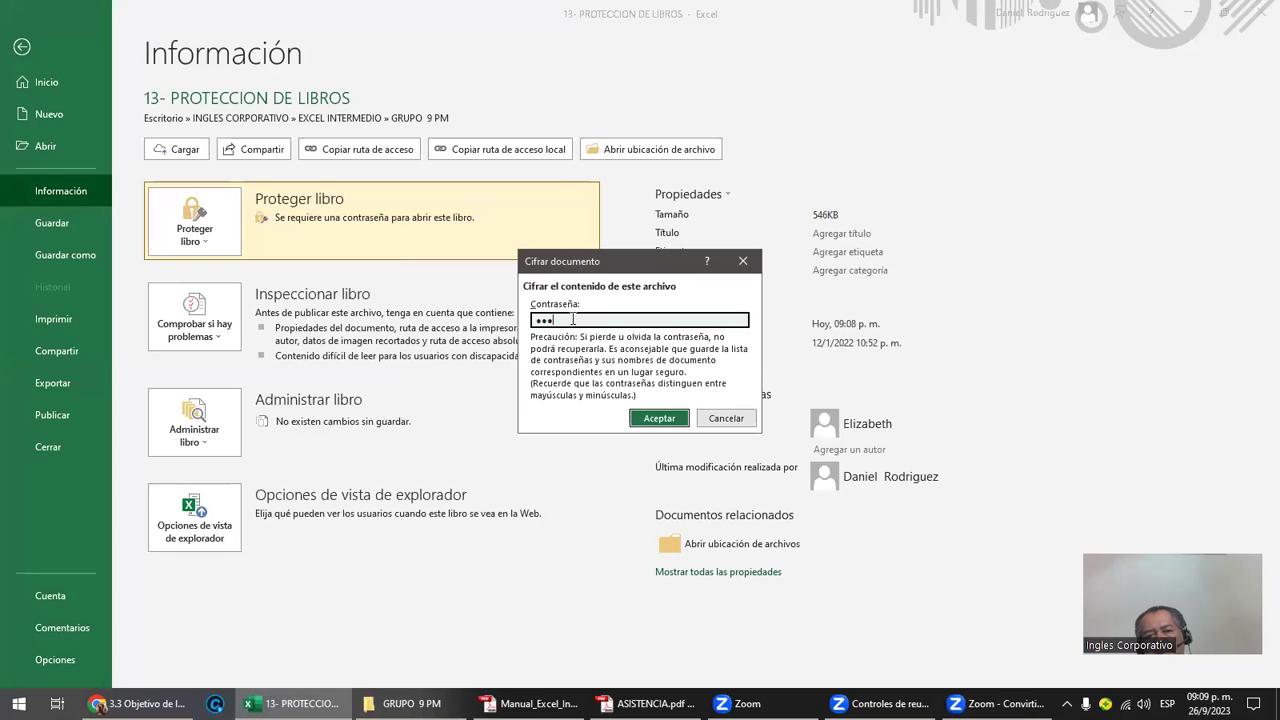
key(ctrl+a)
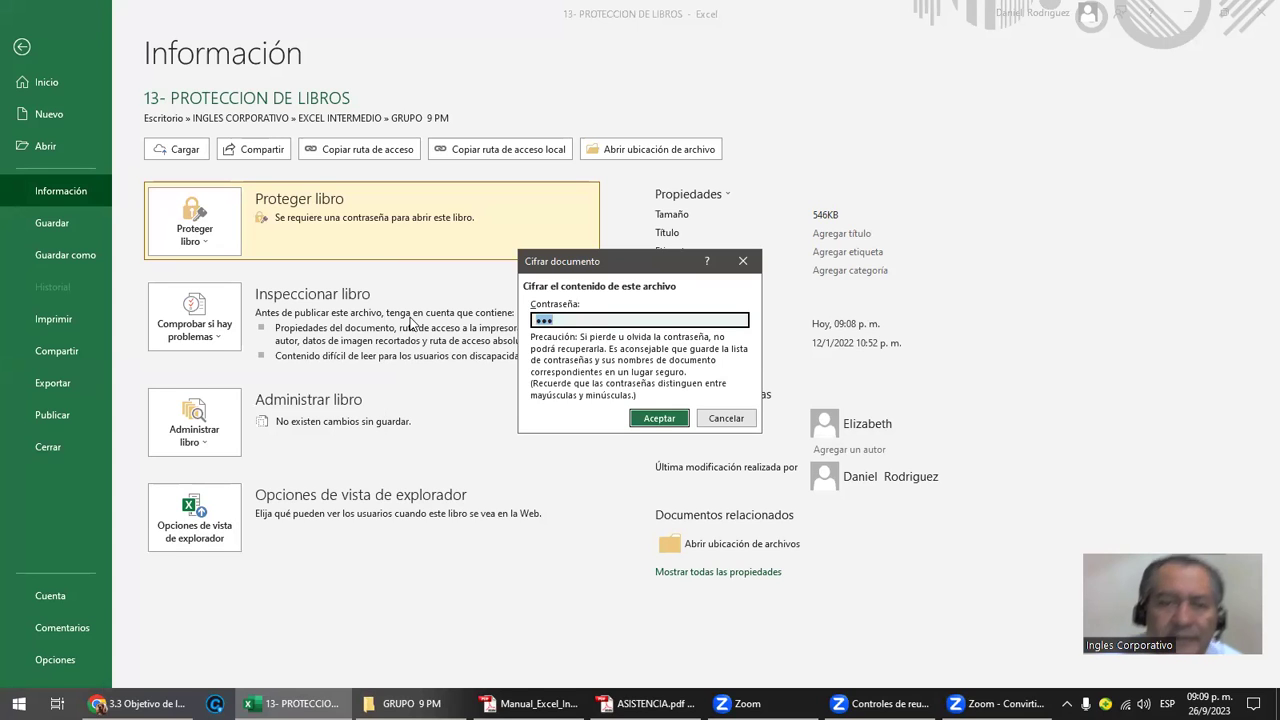
key(Return)
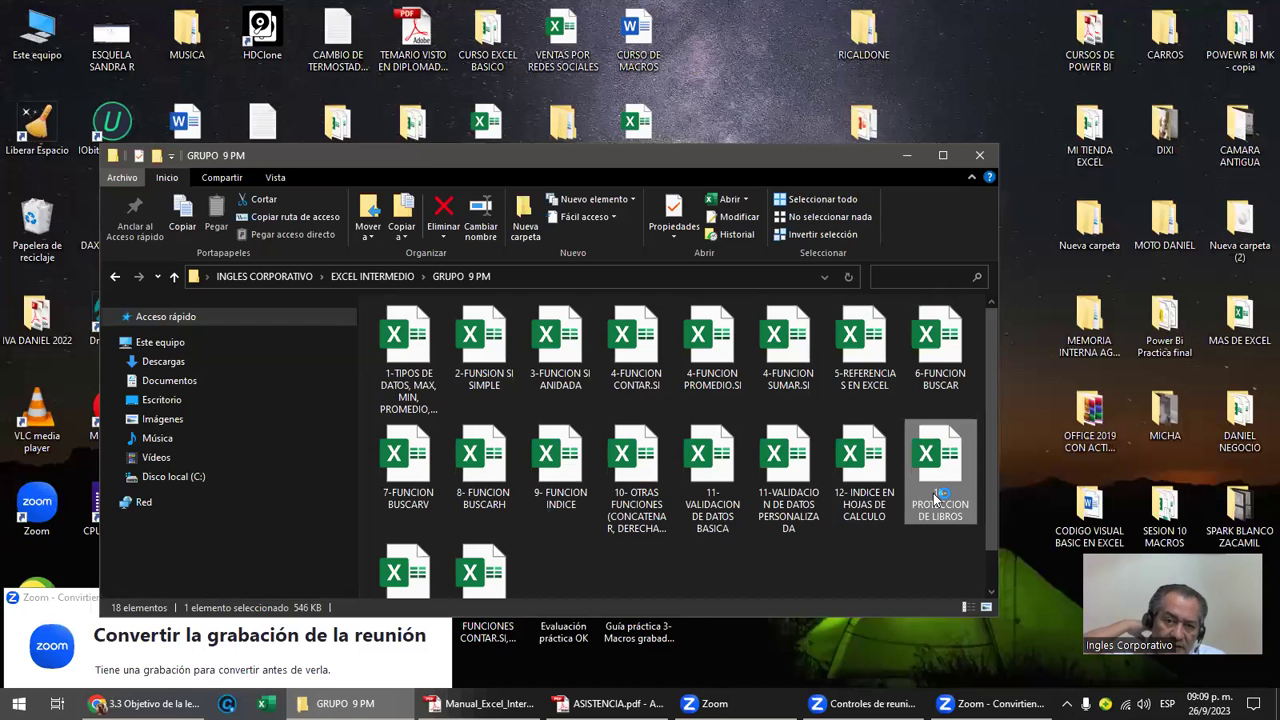
- Try opening the workbook with a wrong password, dismiss the error and close Excel
double_click(935, 497)
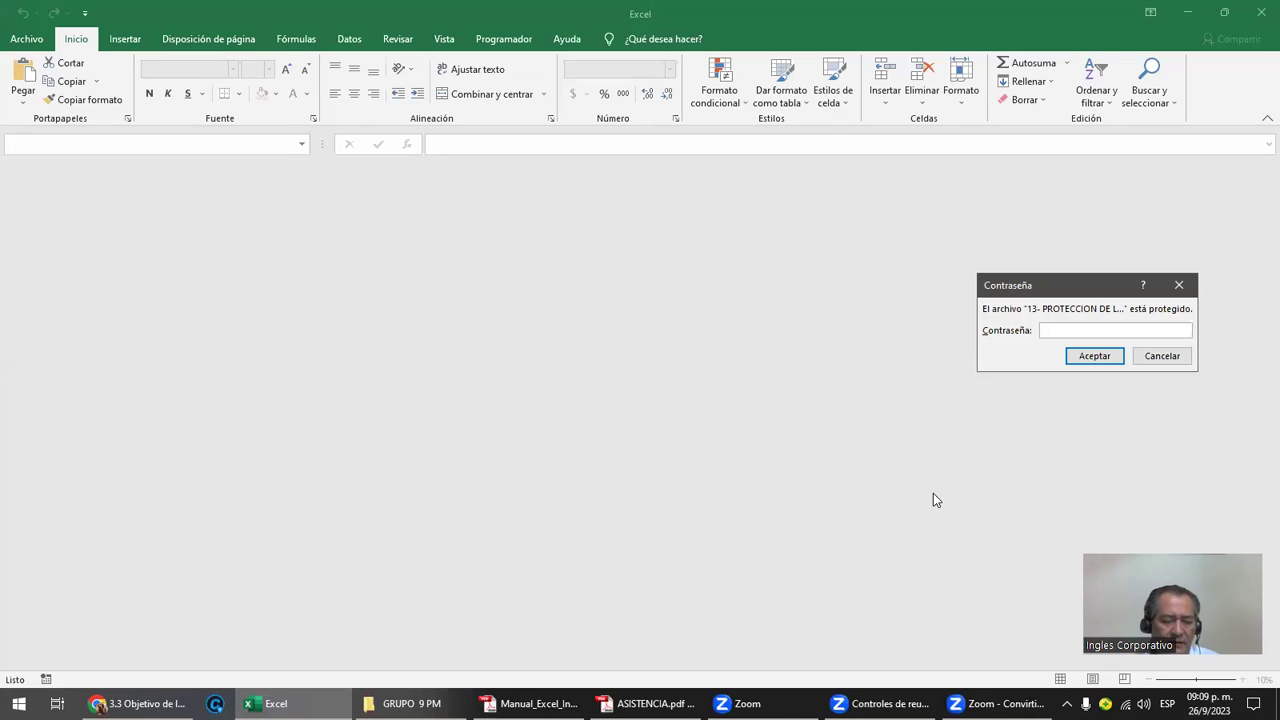
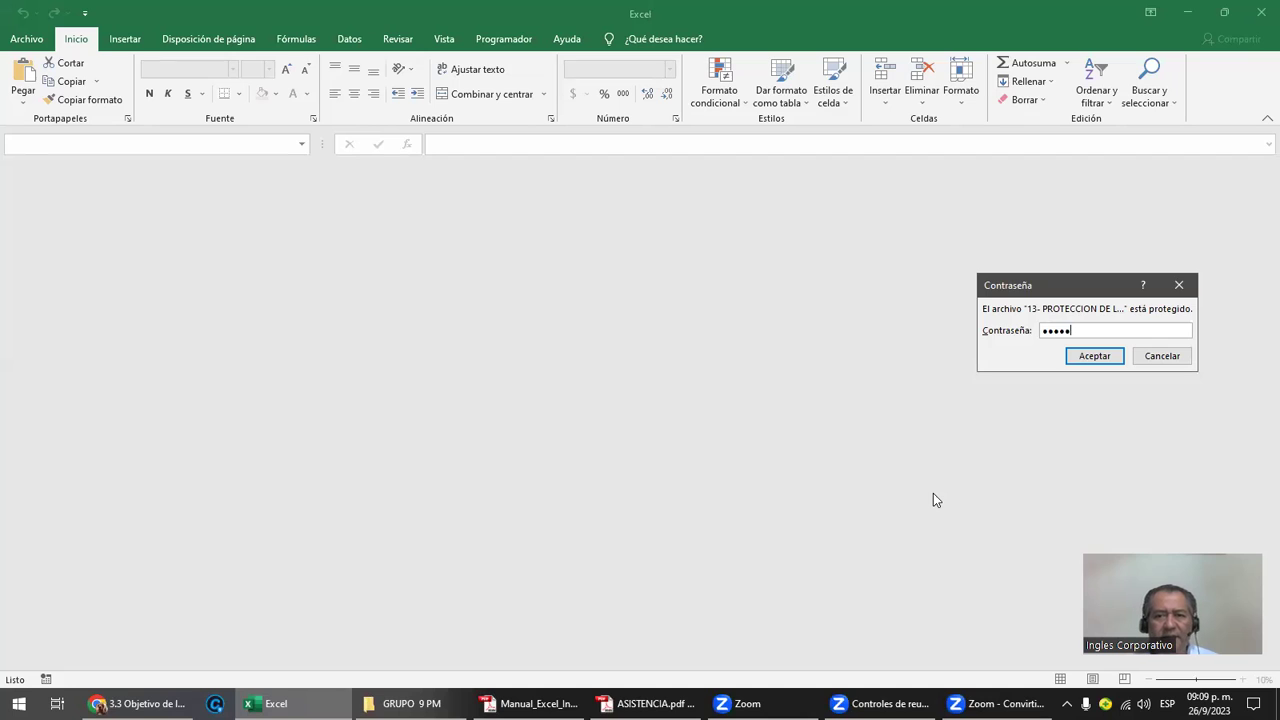
key(Return)
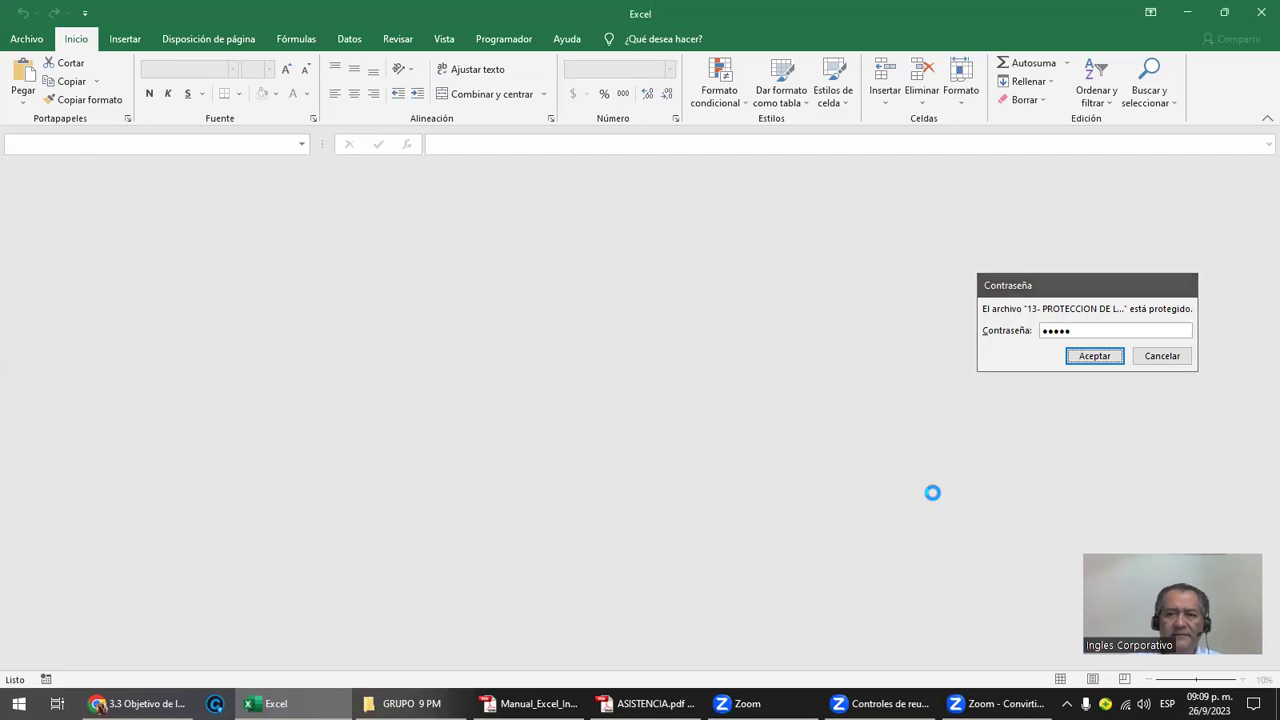
click(661, 396)
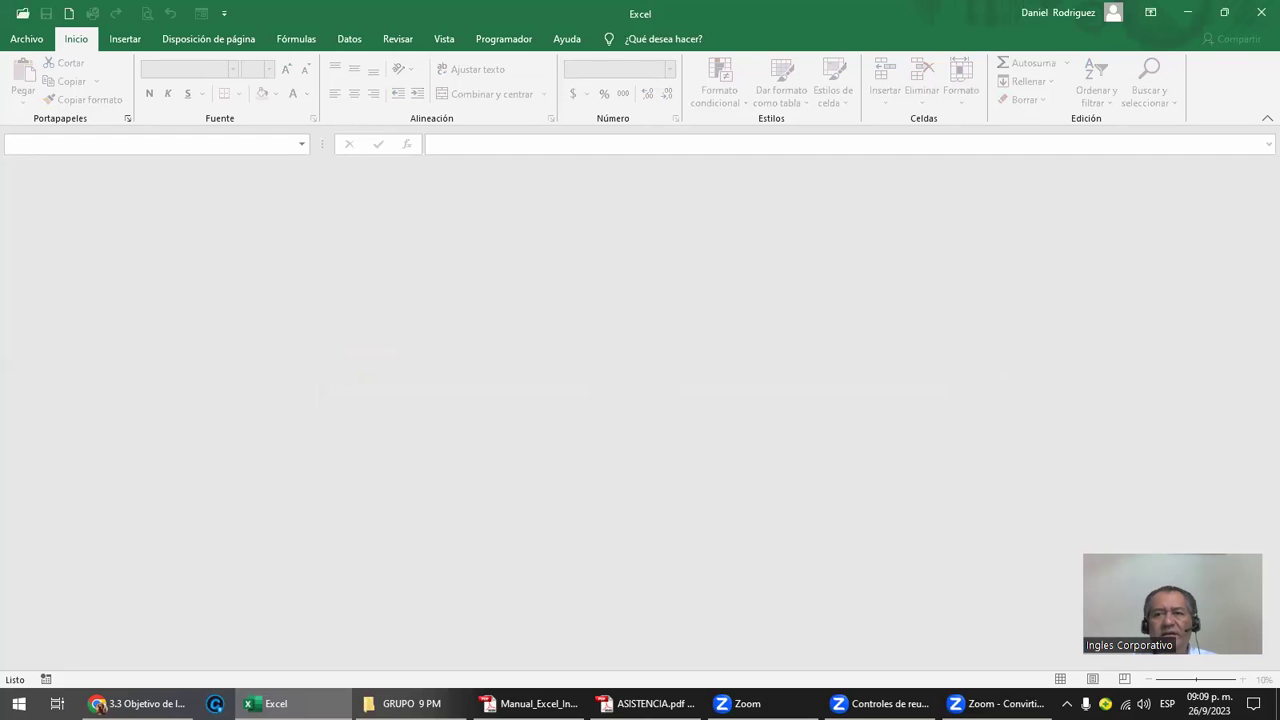
click(1258, 14)
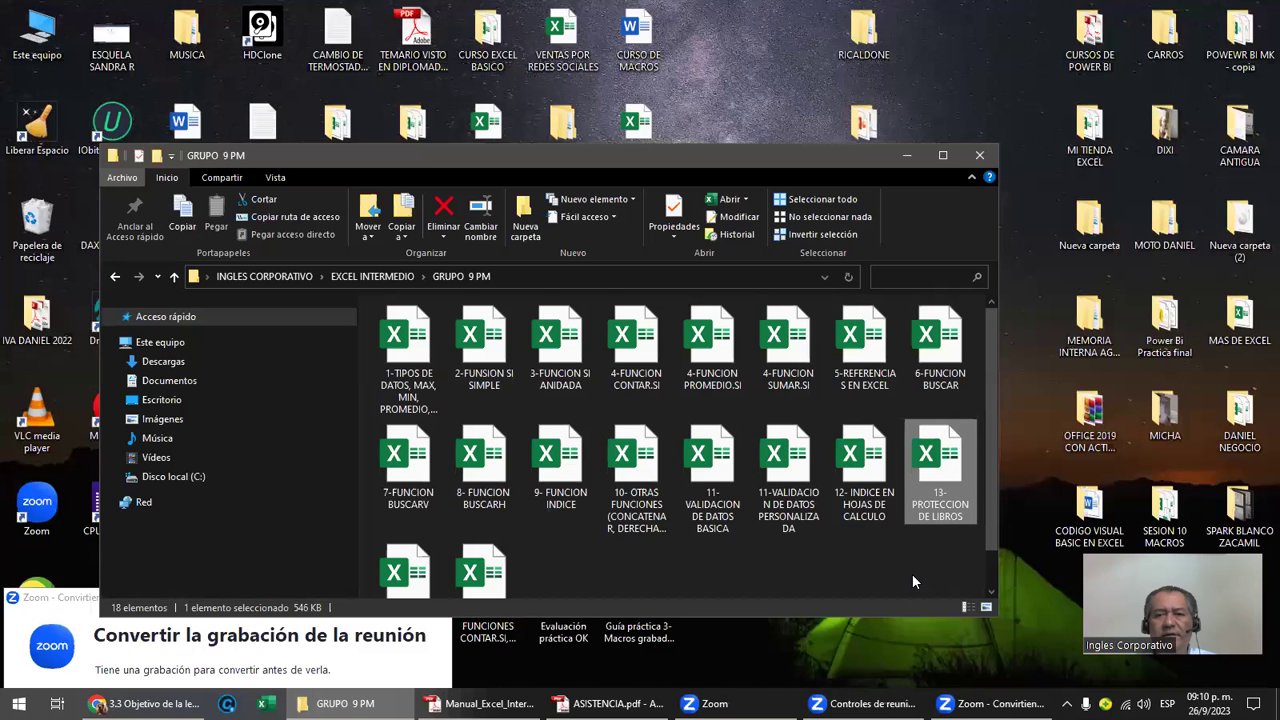
- Reopen 13- PROTECCION DE LIBROS and enter the correct opening password
double_click(930, 475)
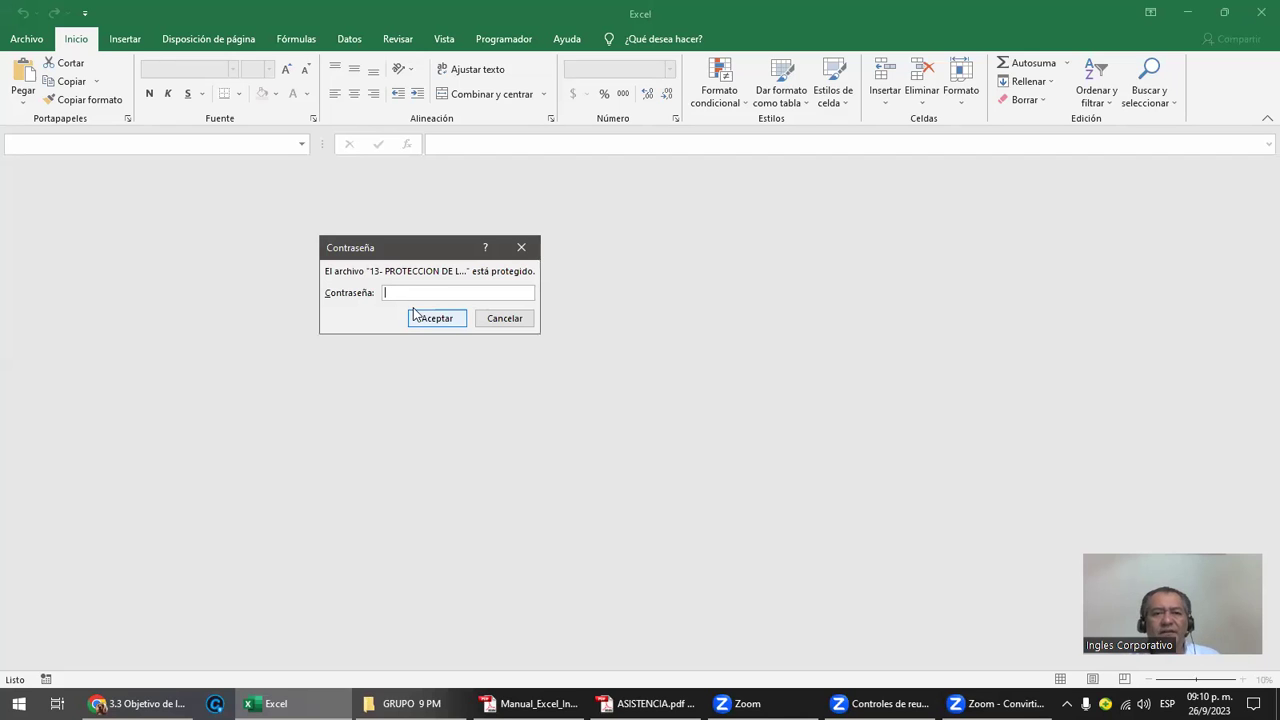
click(415, 313)
click(415, 315)
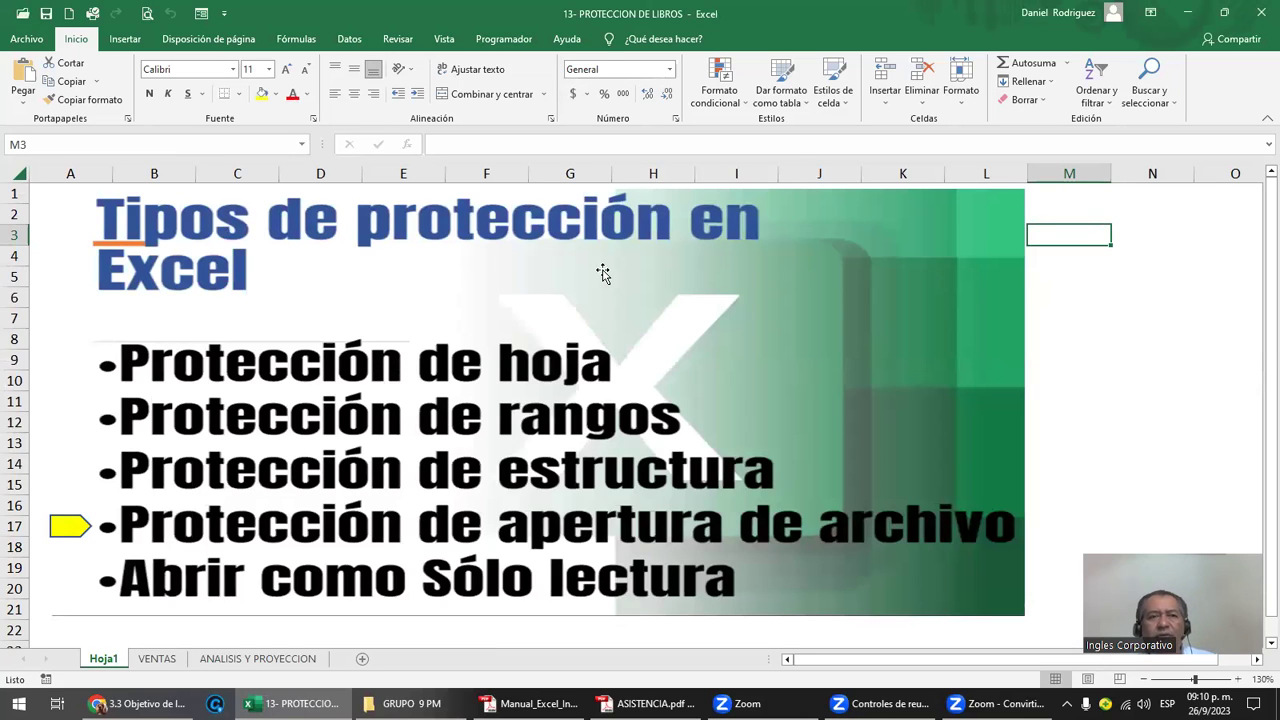
- Clear the password in Cifrar con contraseña so the workbook opens freely, then save it
click(25, 41)
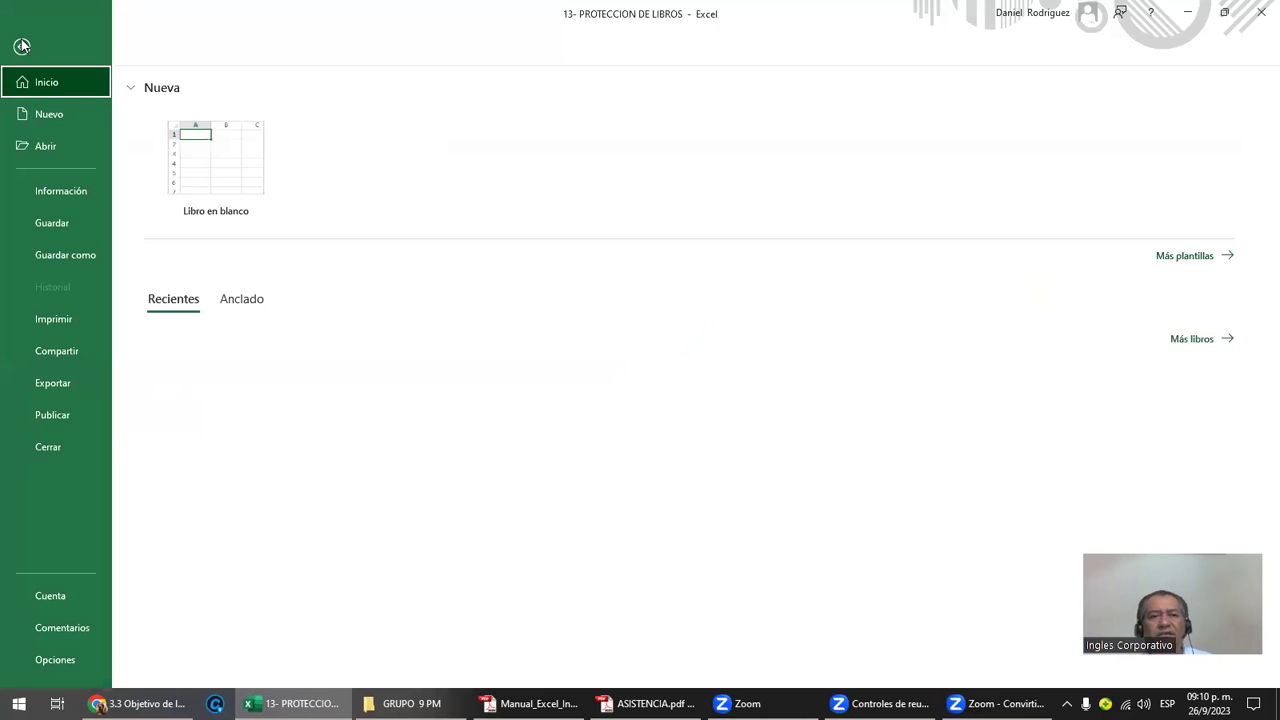
click(52, 189)
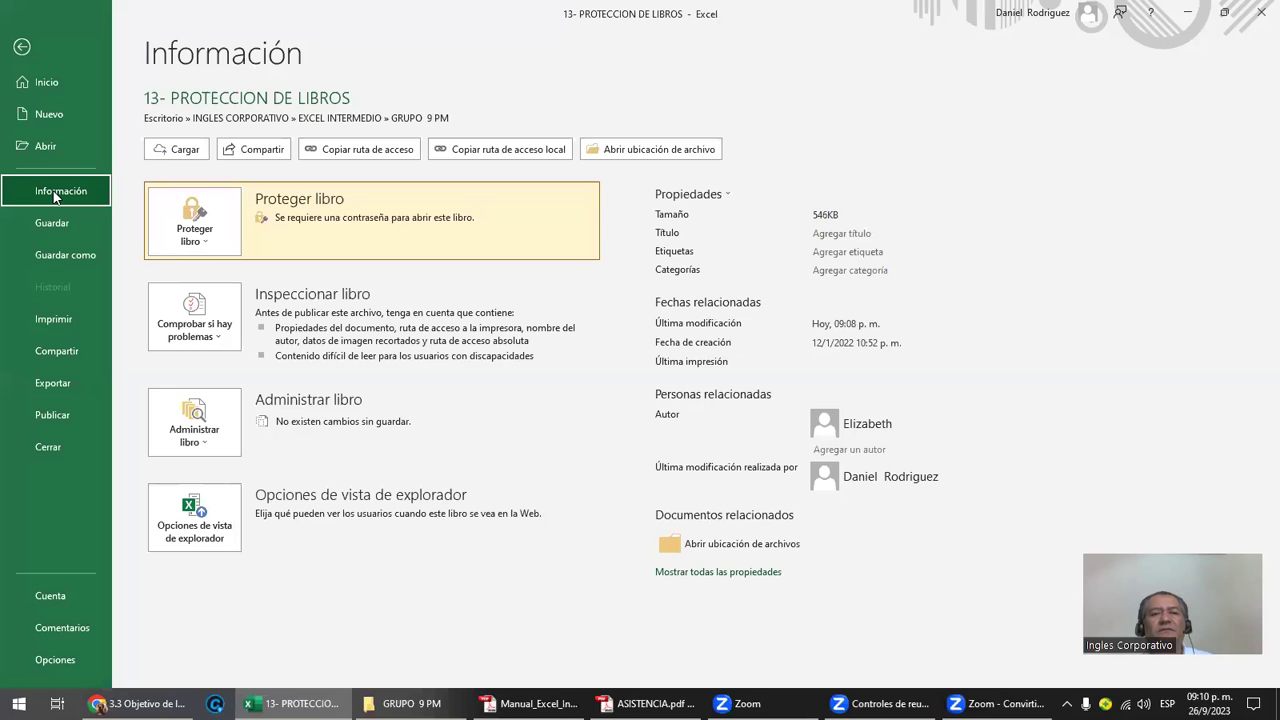
click(199, 247)
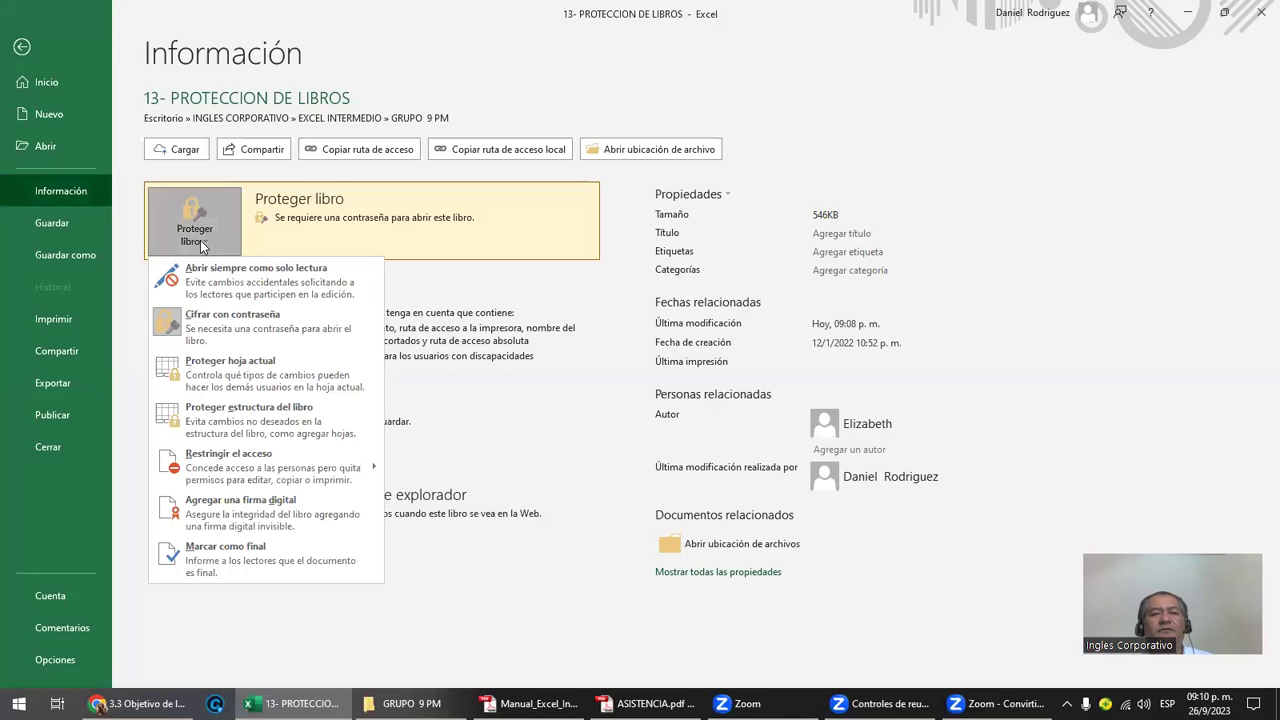
click(218, 324)
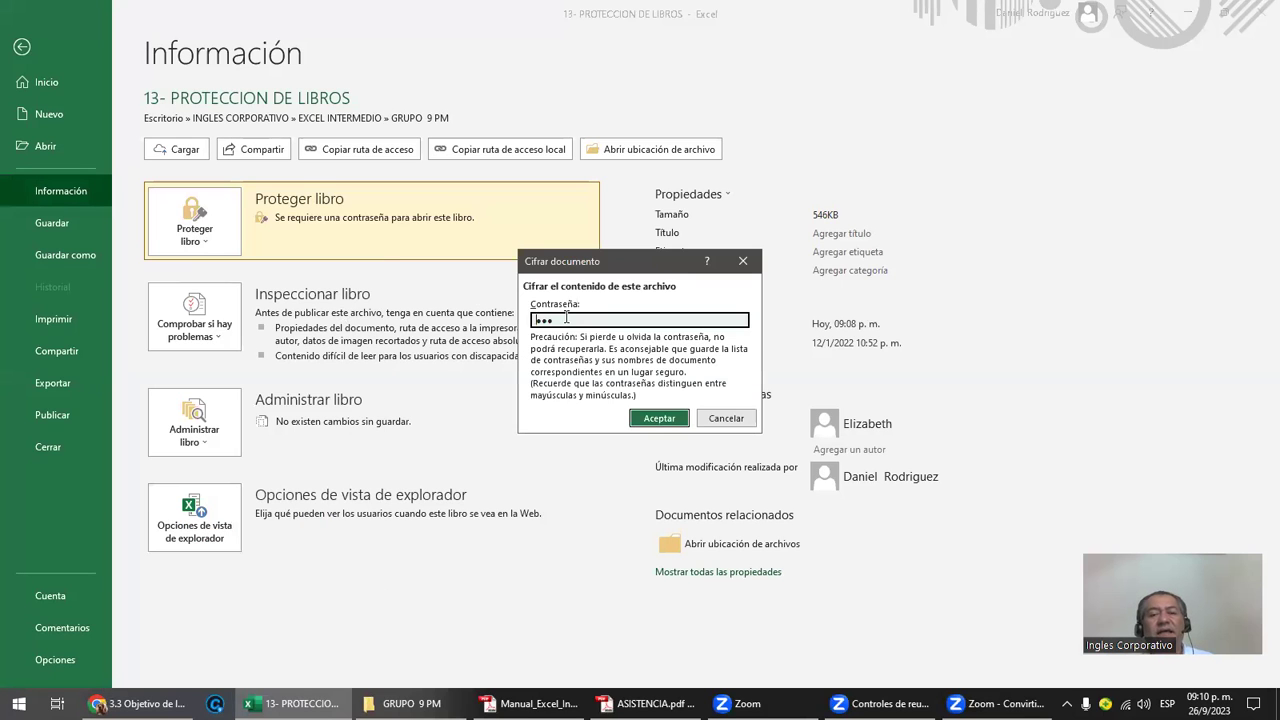
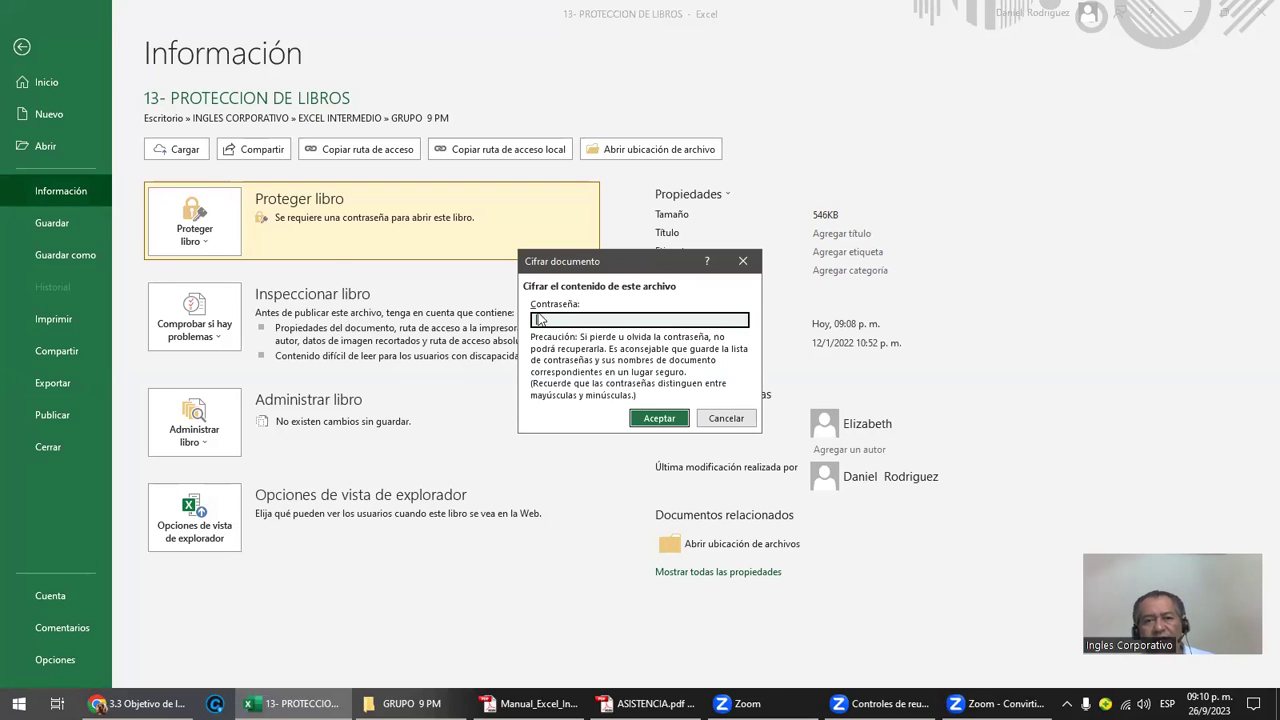
click(668, 420)
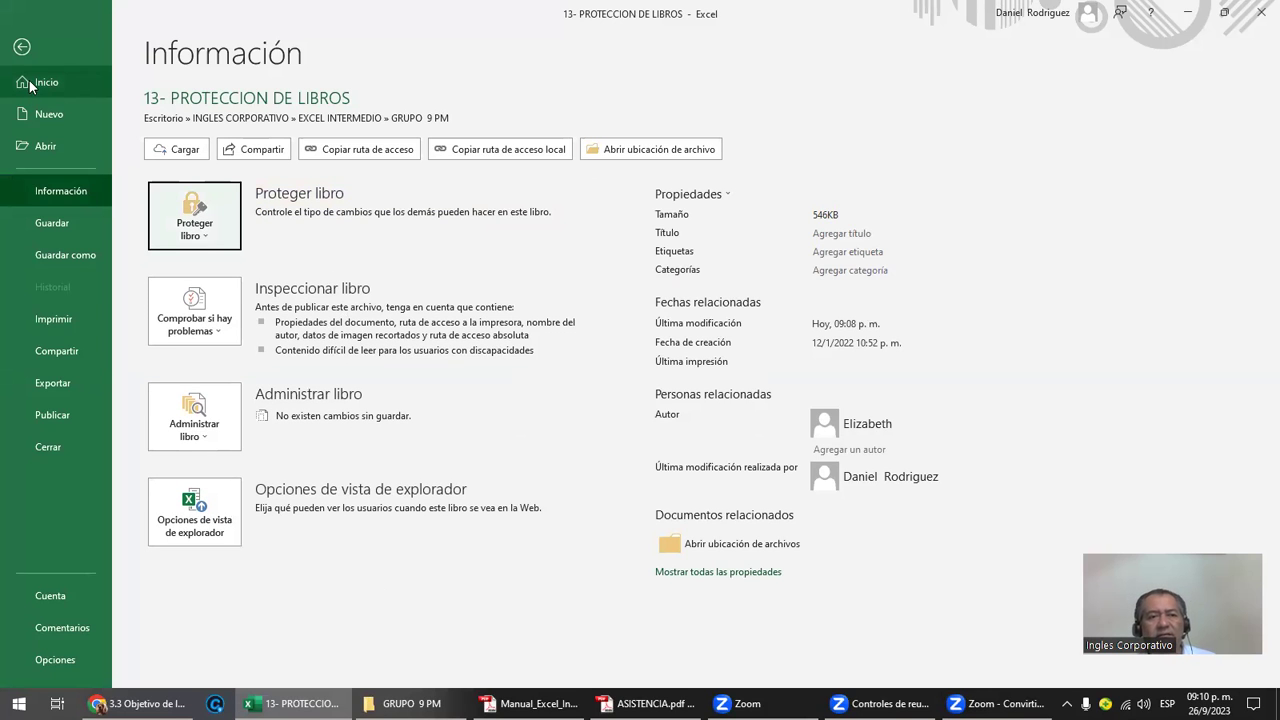
click(48, 222)
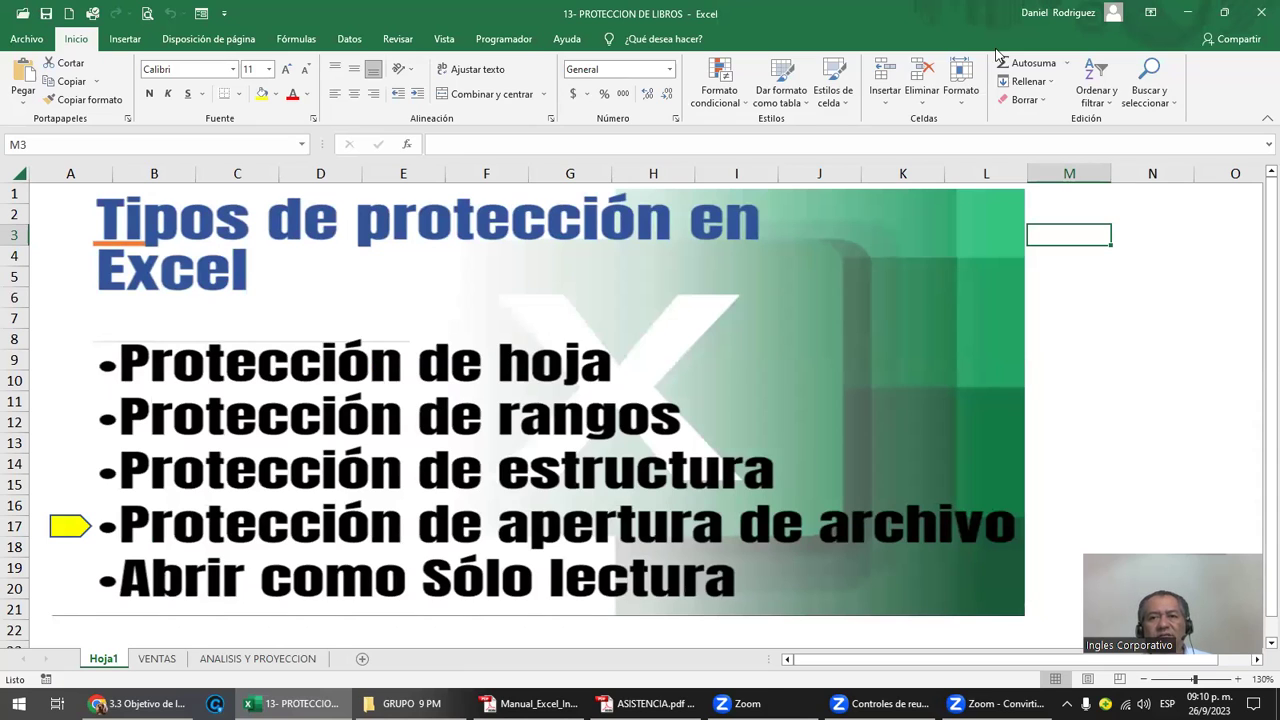
- Close Excel and reopen 13- PROTECCION DE LIBROS from the GRUPO 9 PM folder
click(1258, 14)
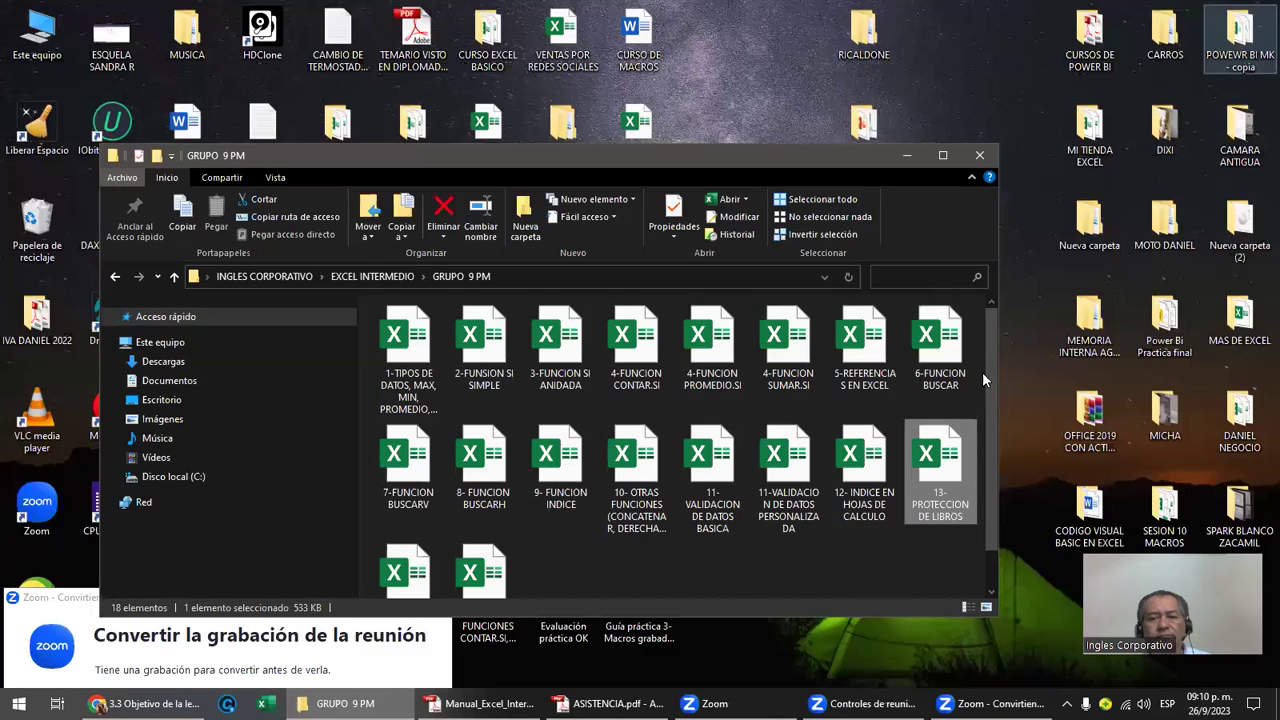
click(840, 560)
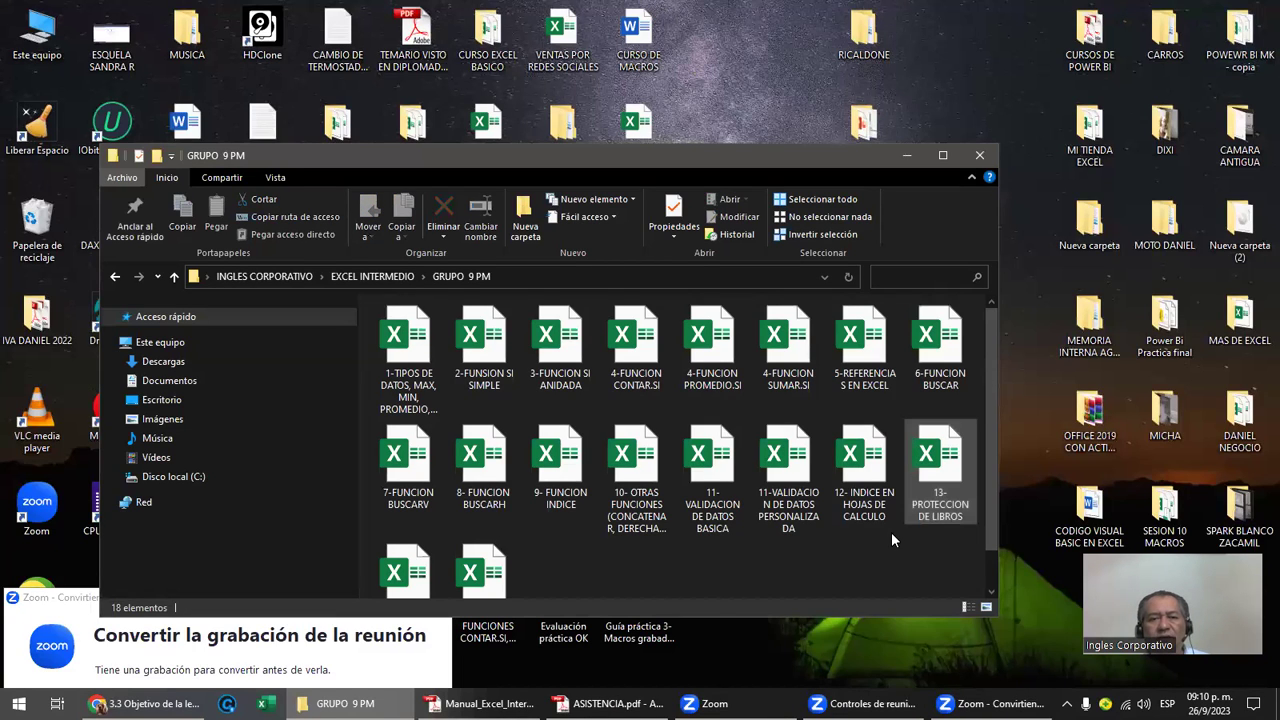
double_click(949, 485)
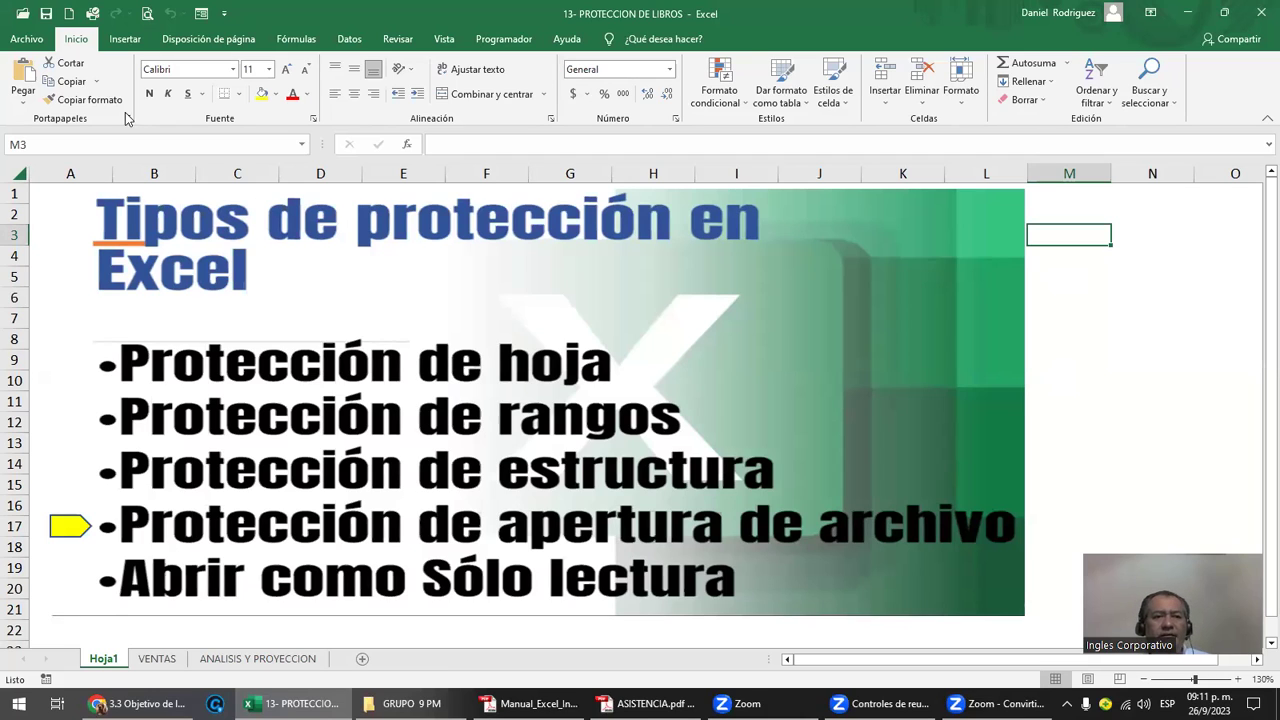
- Encrypt the workbook with a new opening password entered and confirmed in Cifrar con contraseña
click(38, 41)
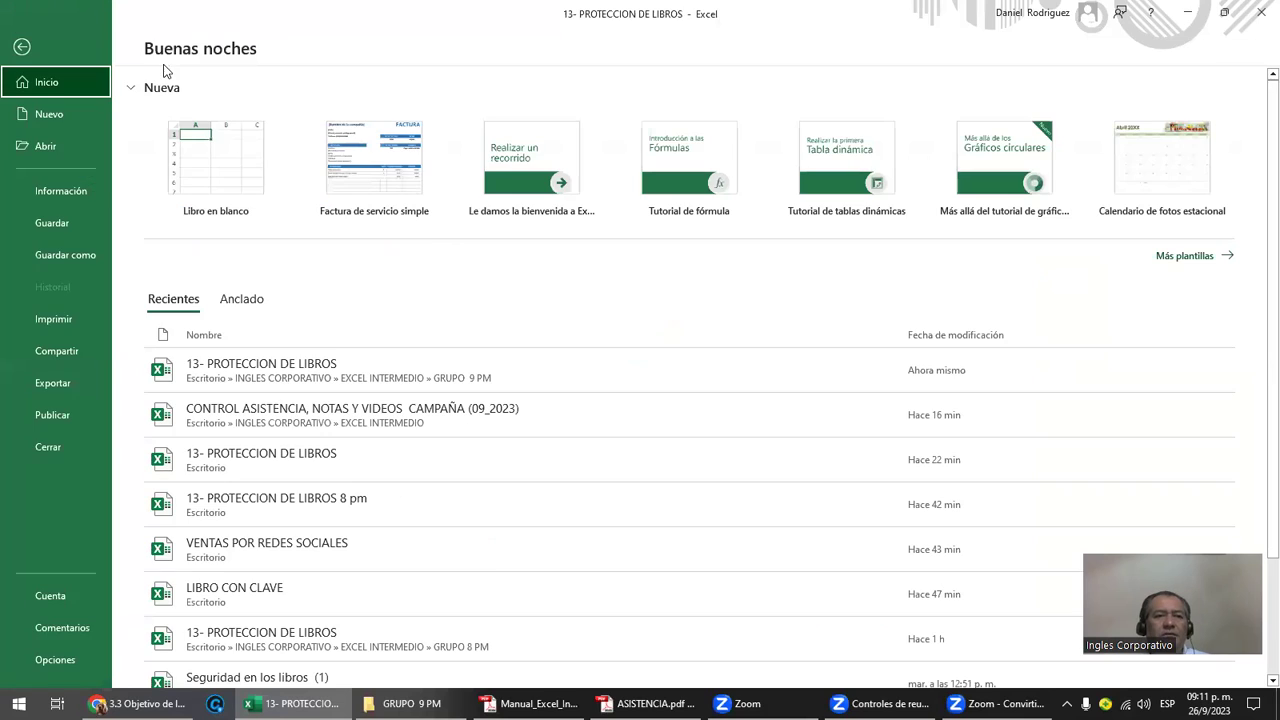
click(60, 188)
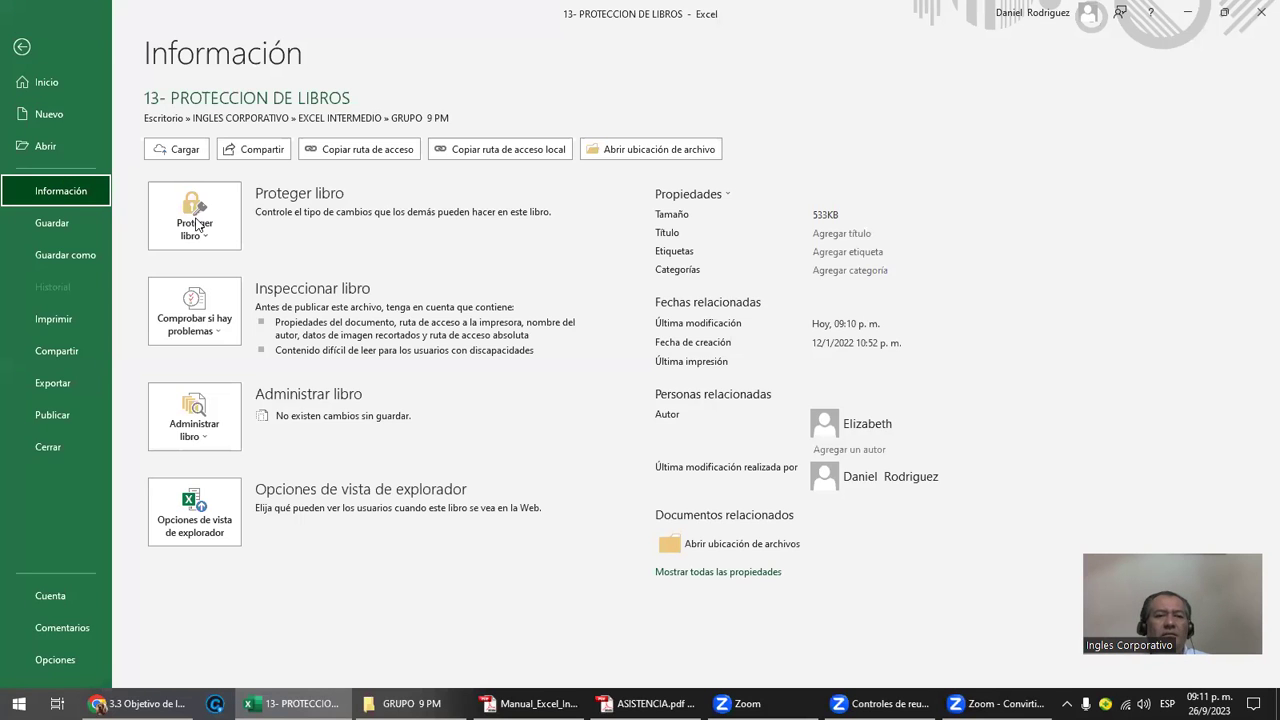
click(193, 226)
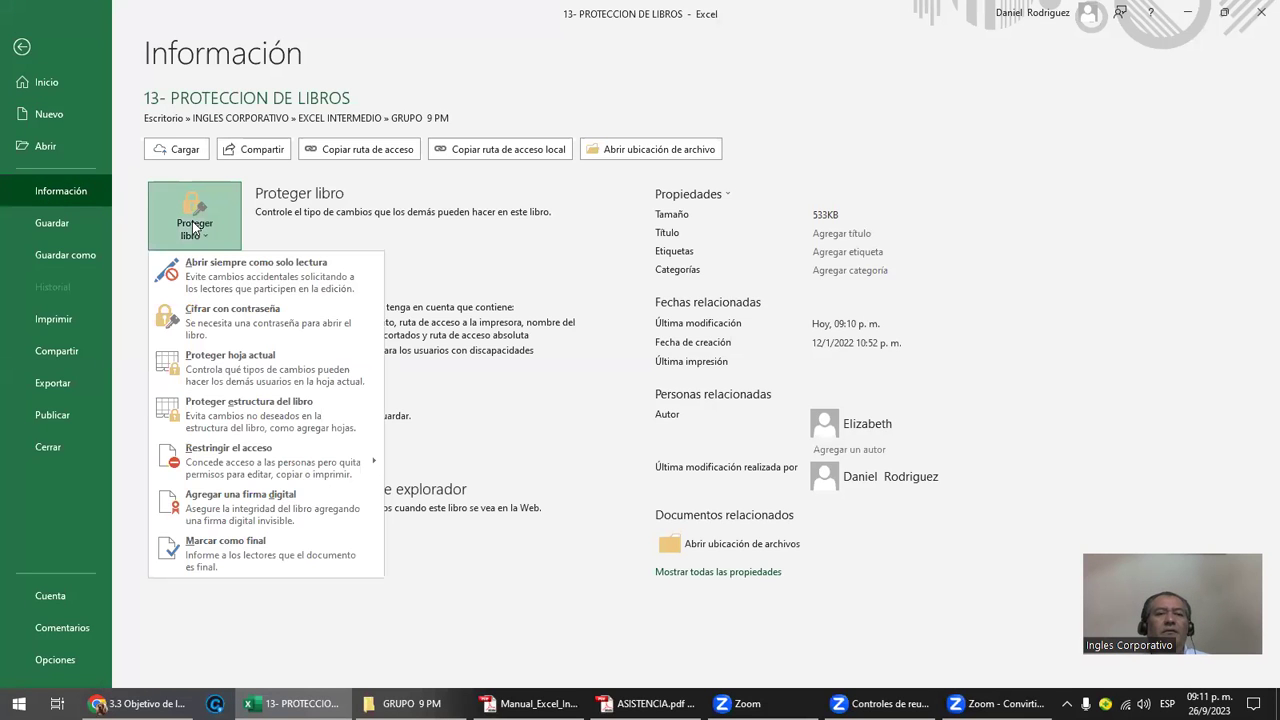
click(216, 326)
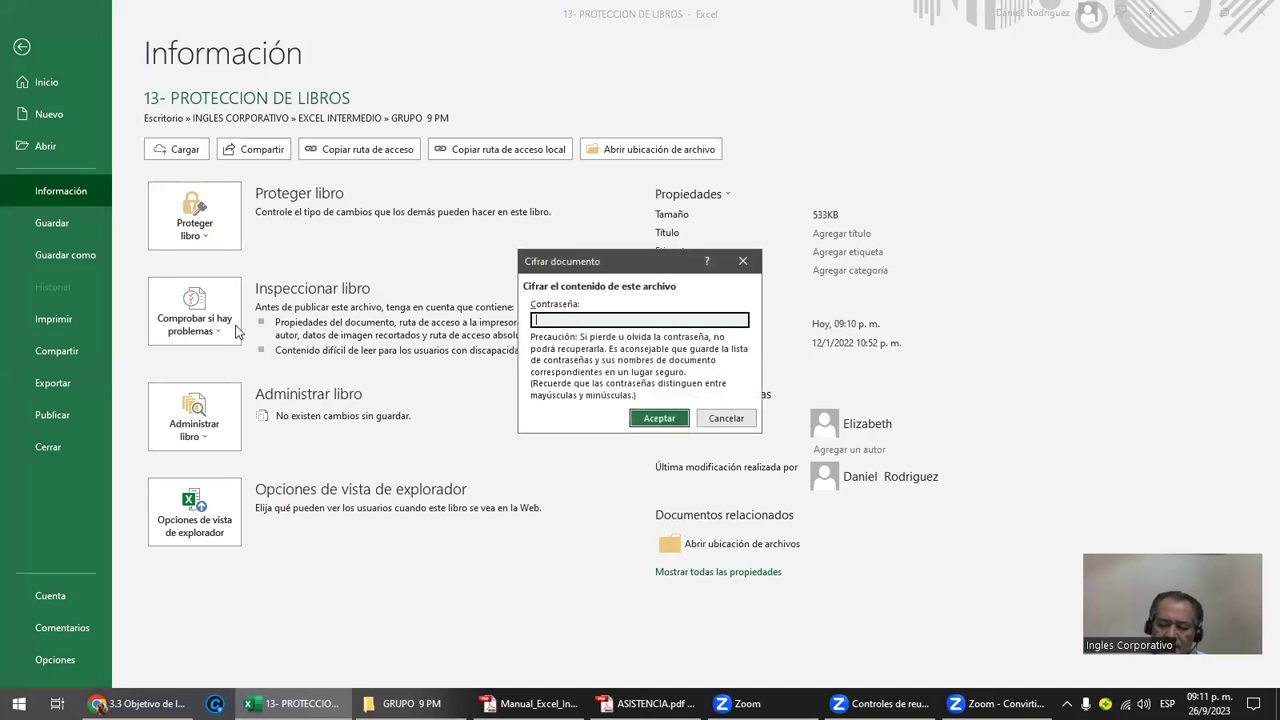
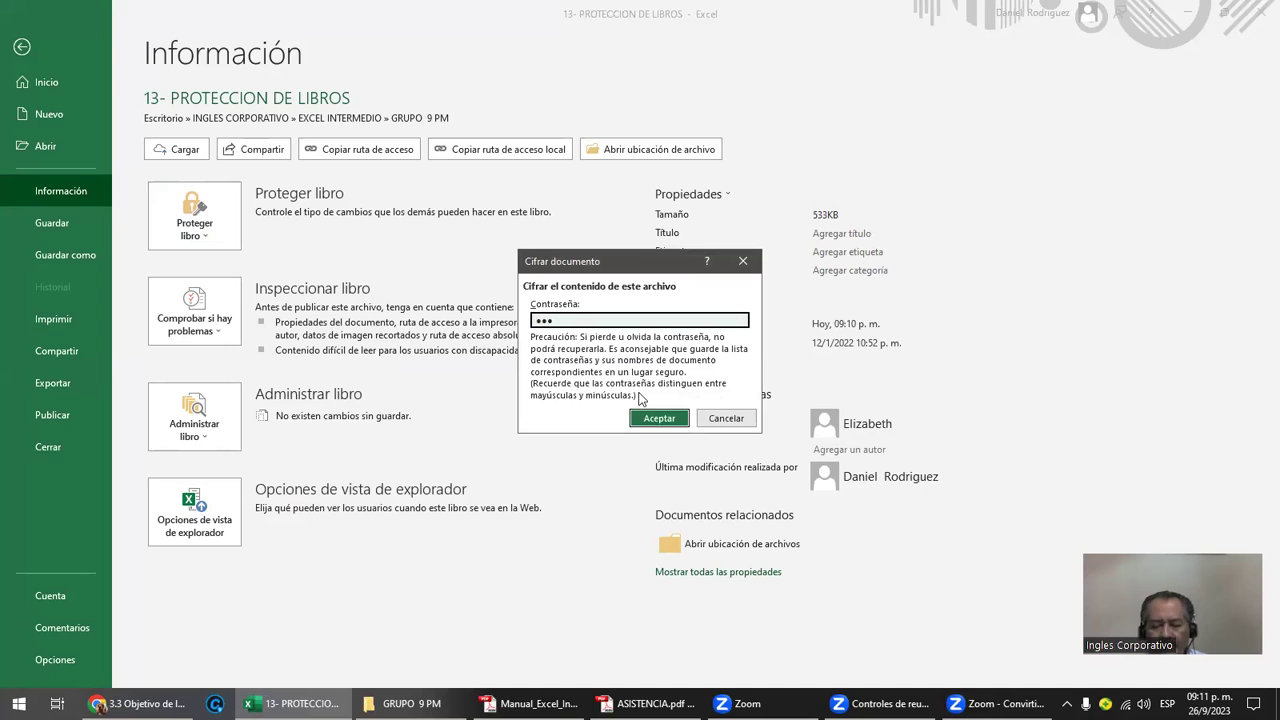
key(Return)
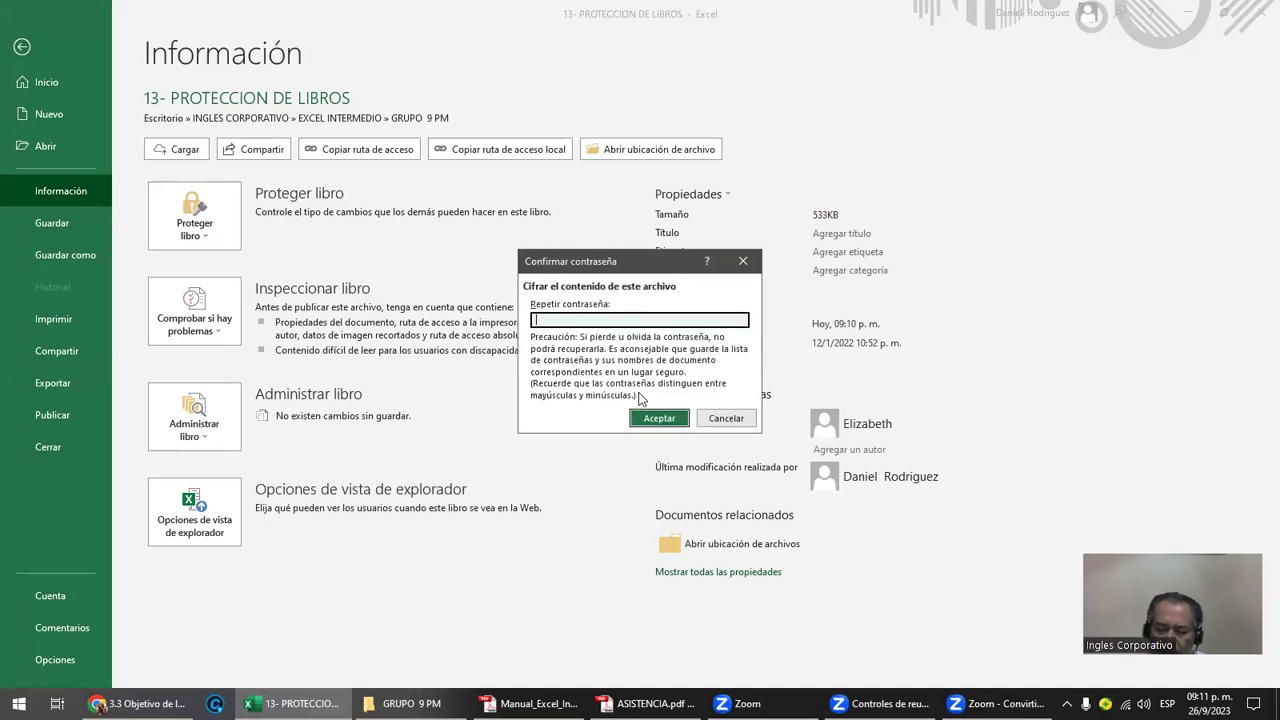
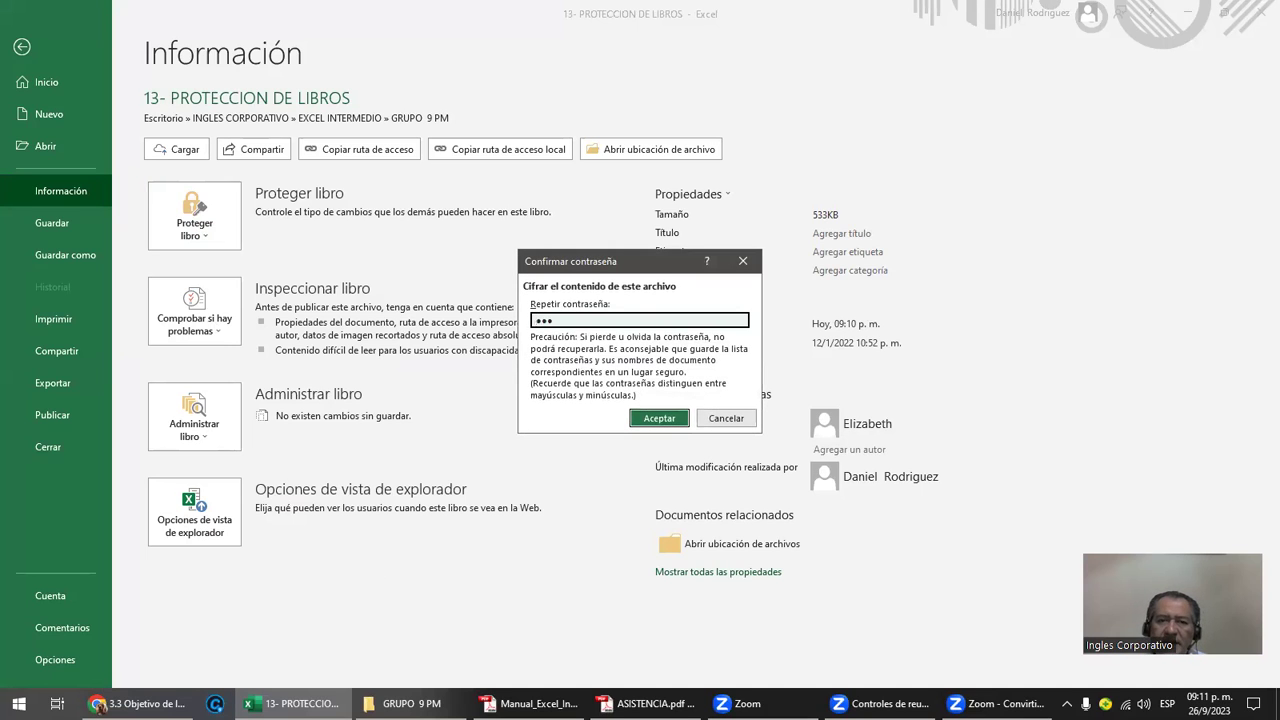
key(Return)
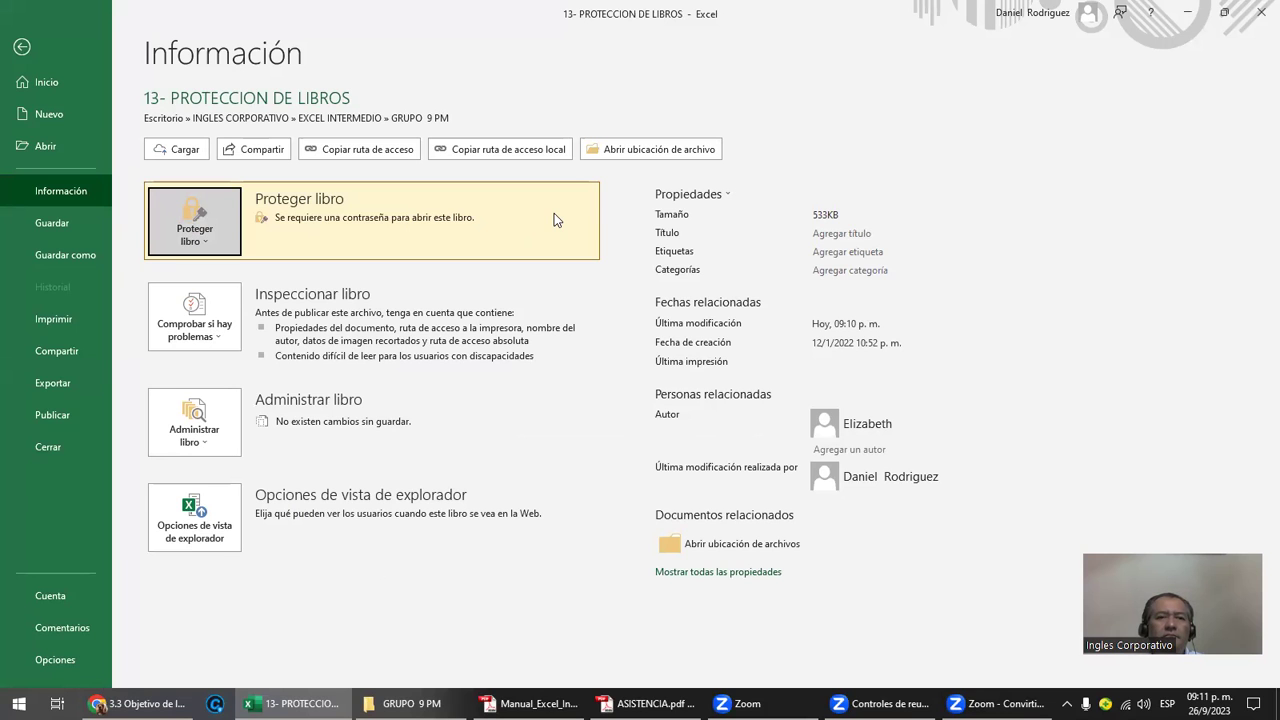
- Save the encrypted workbook, close Excel and reopen it from GRUPO 9 PM
click(50, 223)
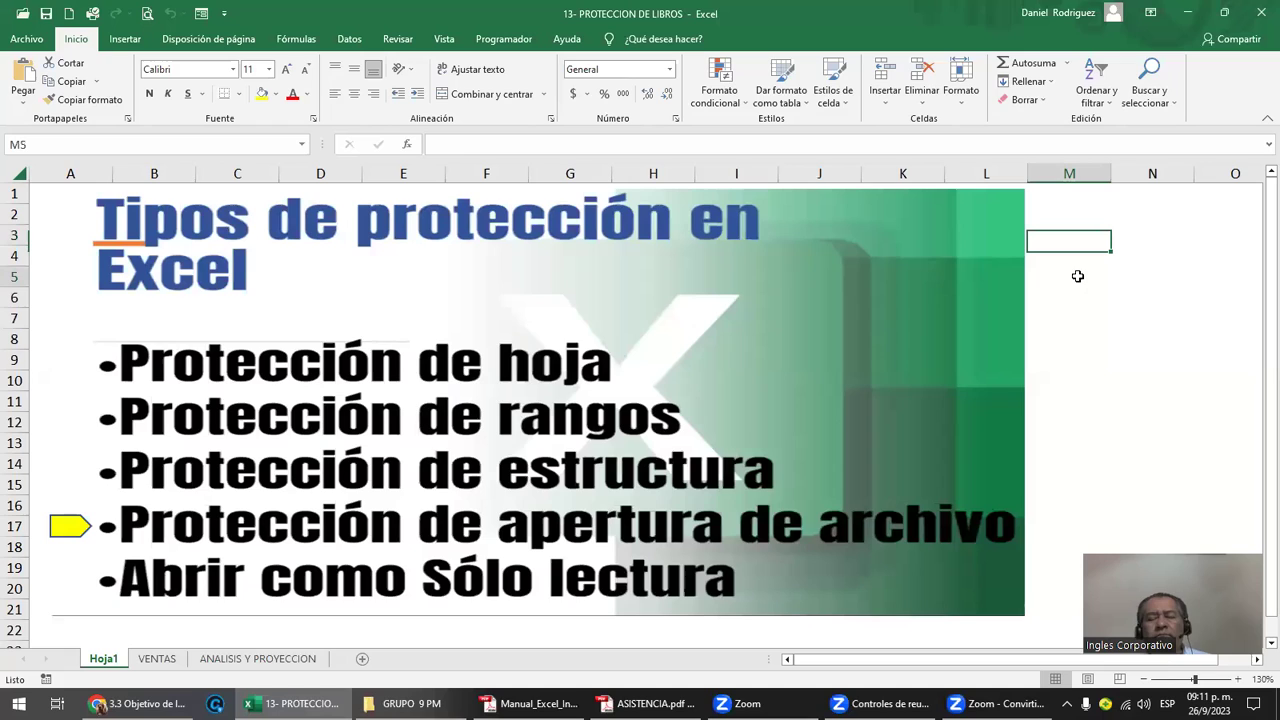
click(1077, 276)
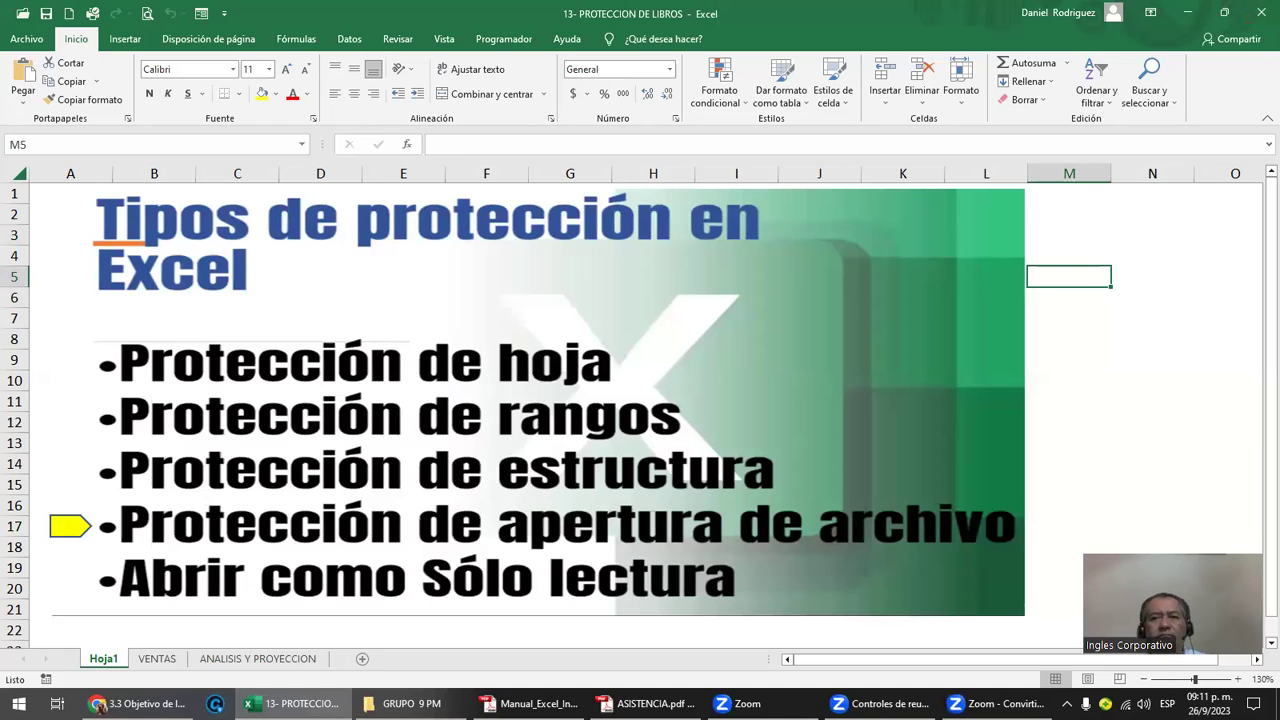
click(1257, 13)
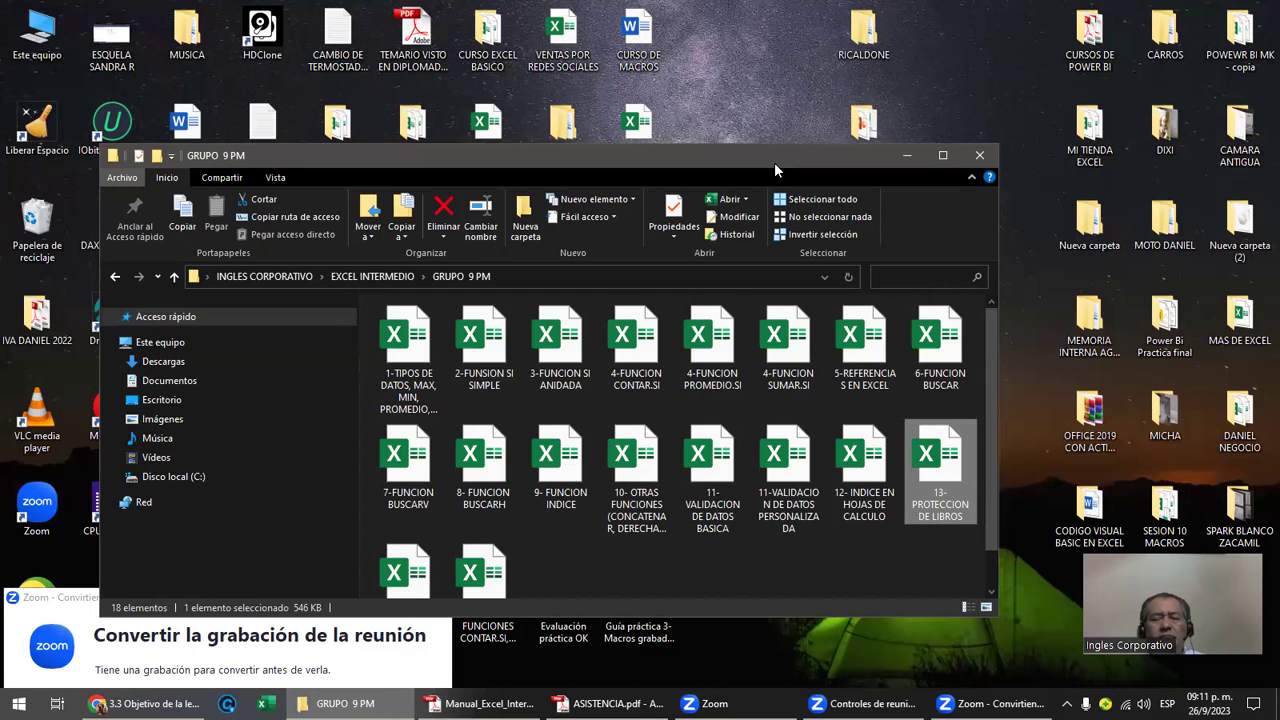
drag(774, 162, 860, 152)
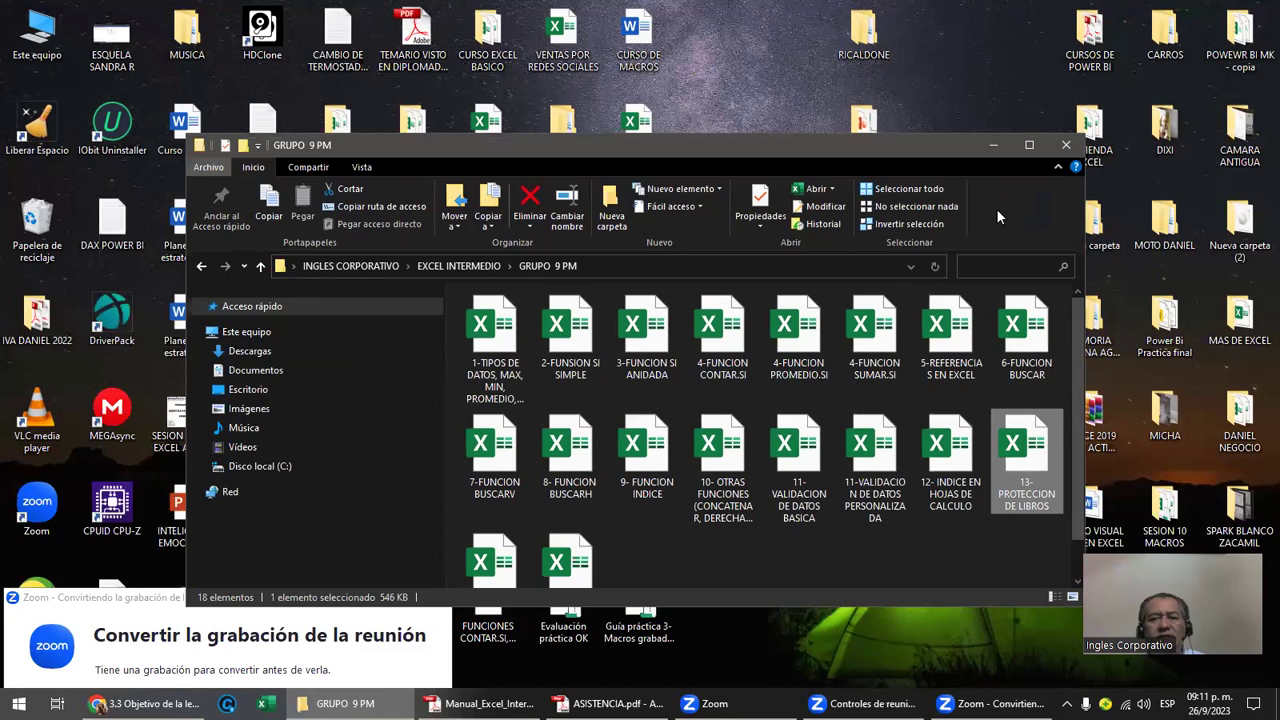
double_click(1037, 470)
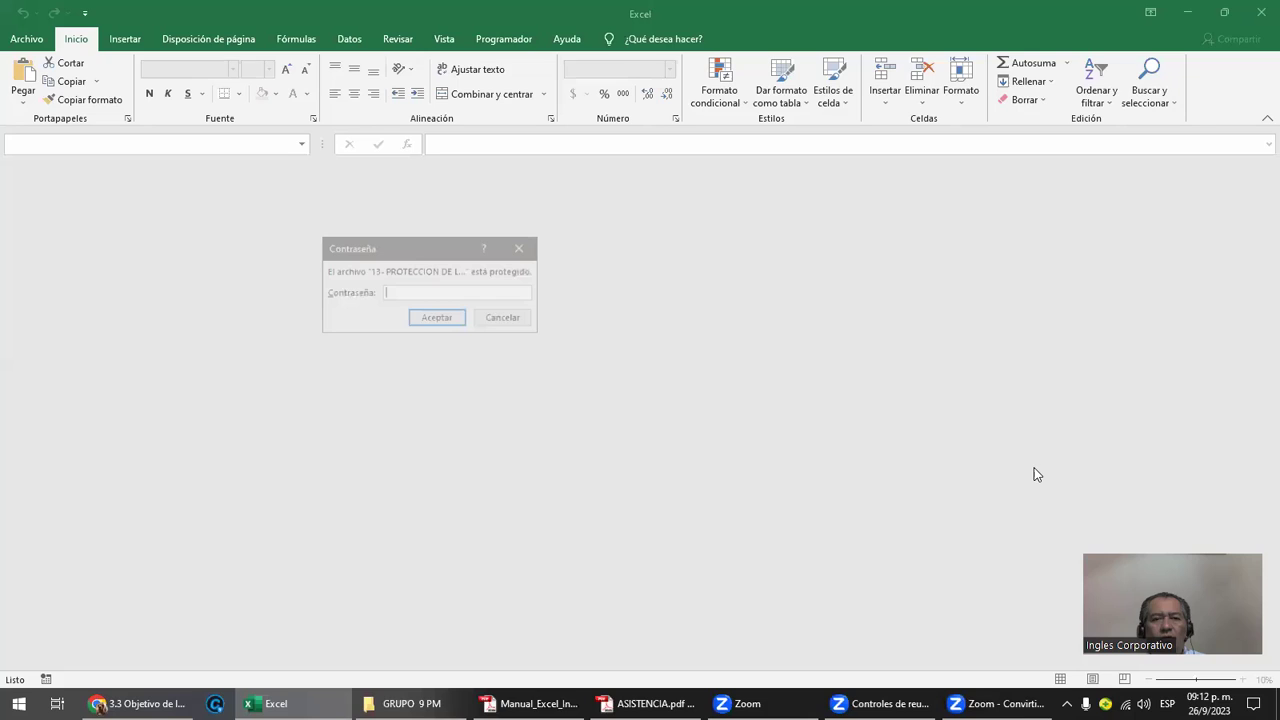
- Enter the opening password in the Contraseña prompt to open the workbook
text(1)
key(Return)
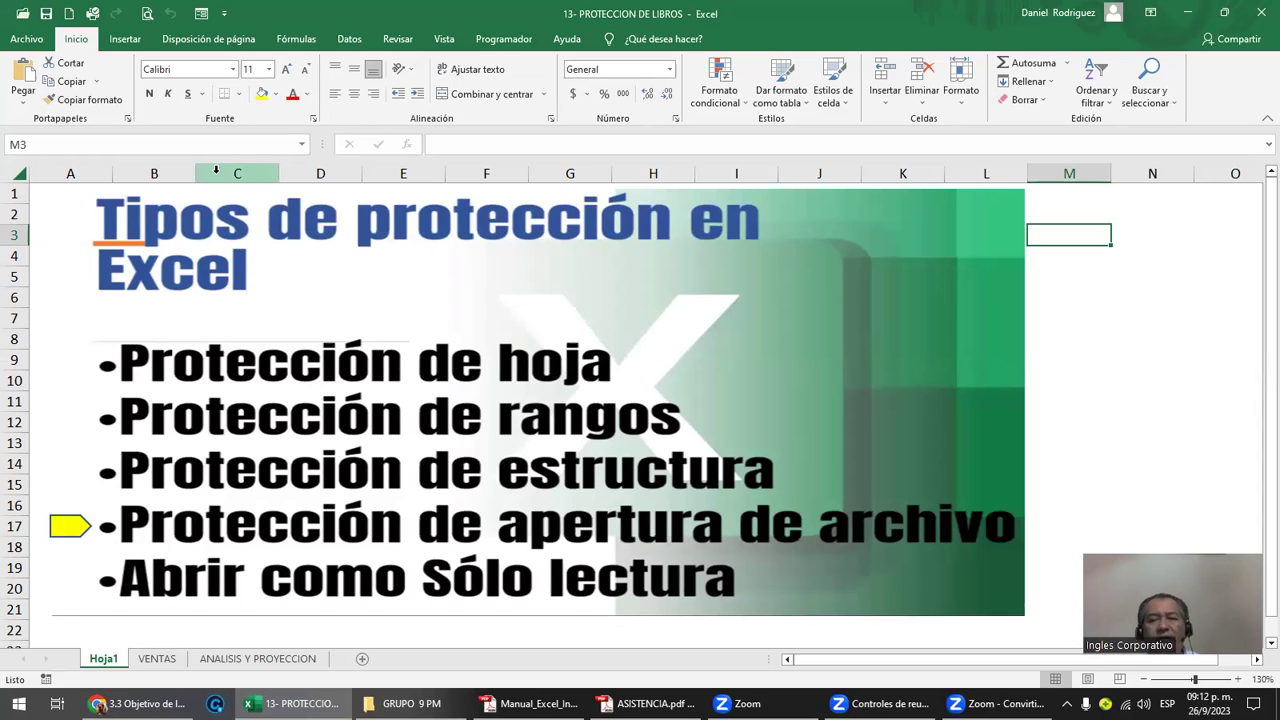
- Replace the opening password under Proteger libro > Cifrar con contraseña and confirm it
click(28, 40)
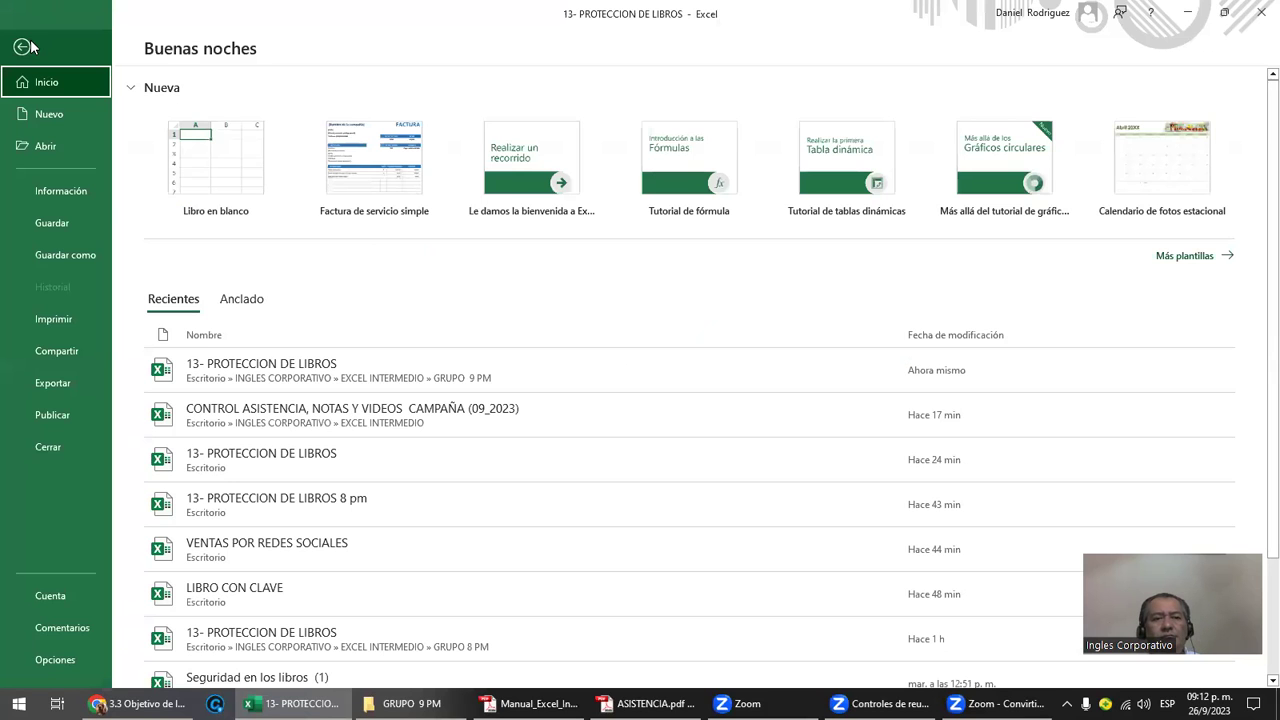
click(65, 188)
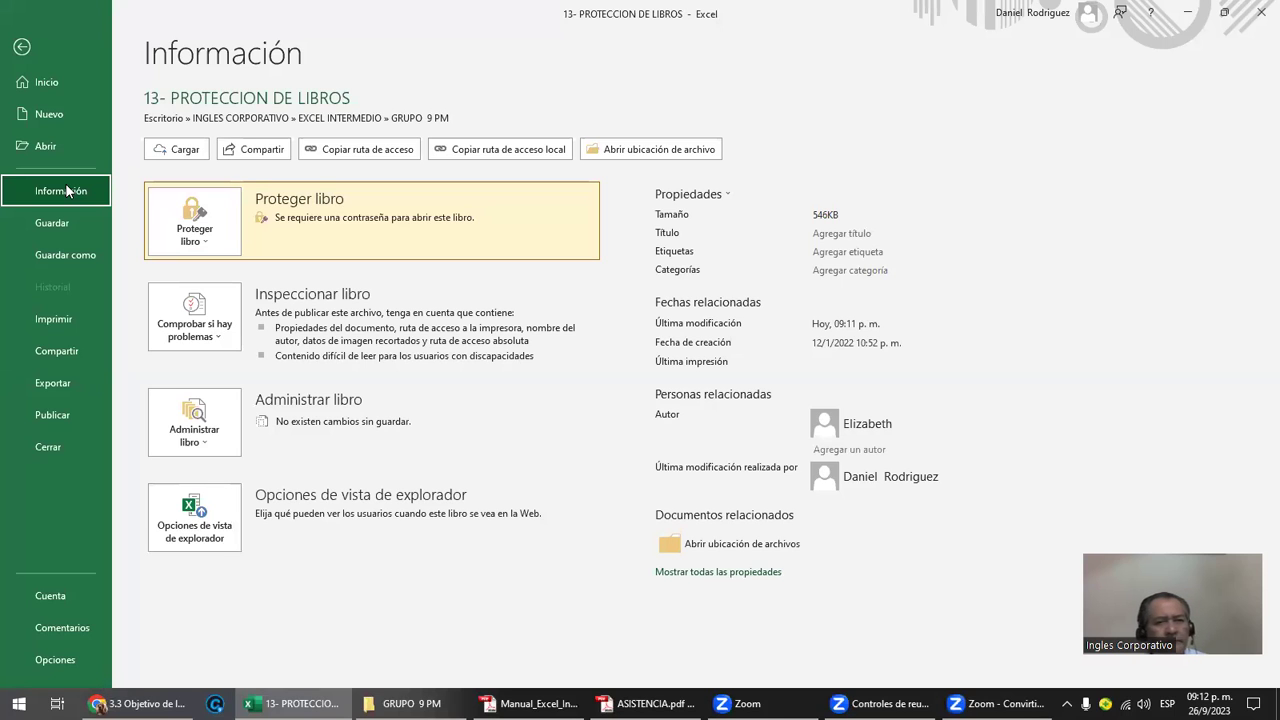
click(196, 230)
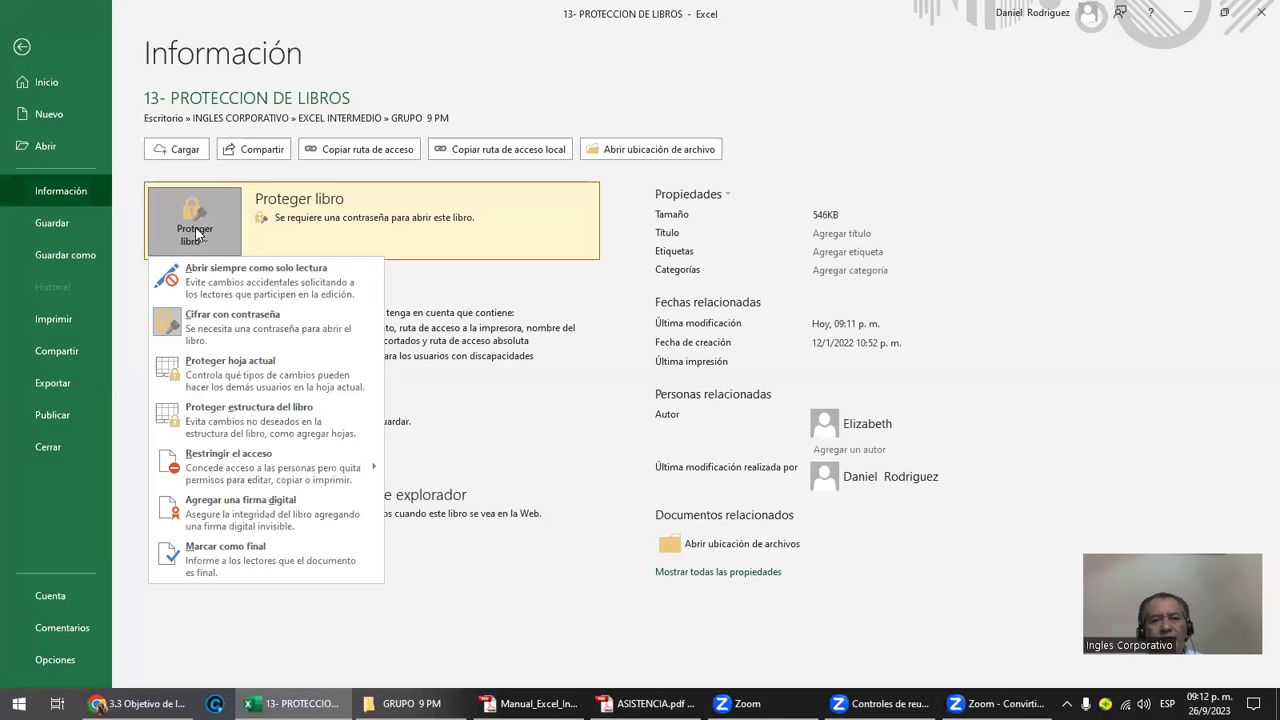
key(Escape)
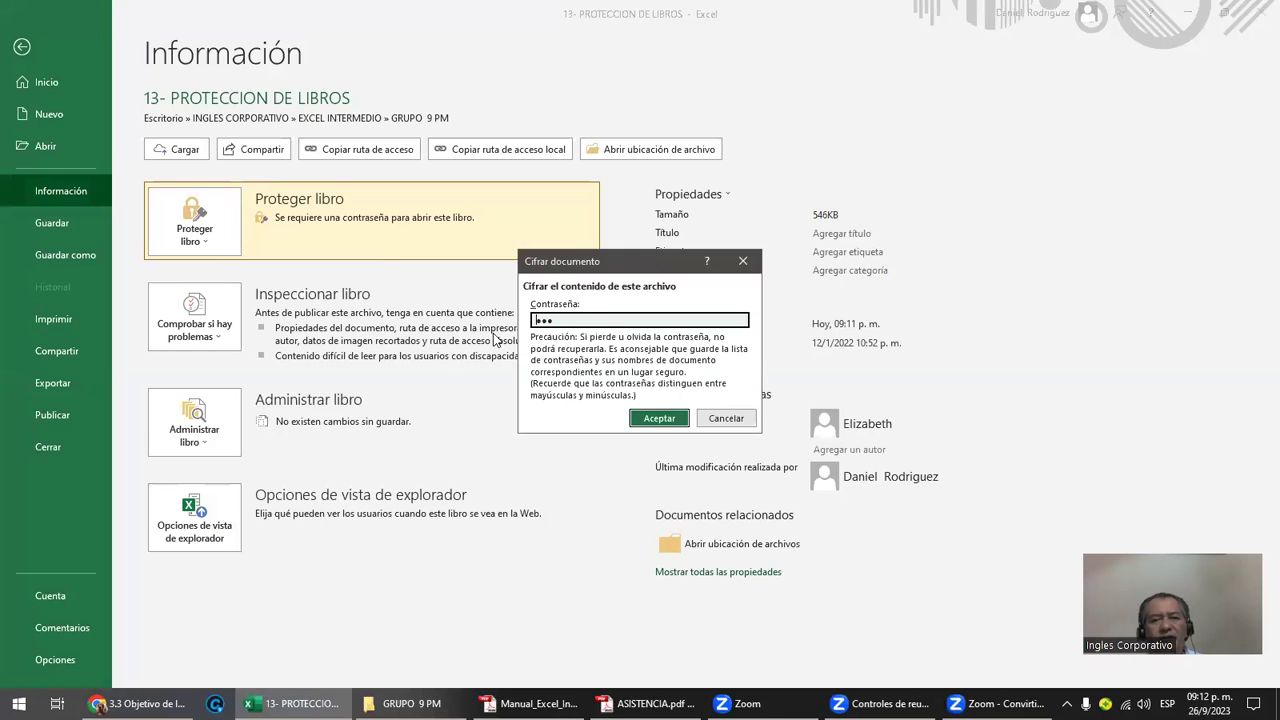
drag(561, 320, 491, 330)
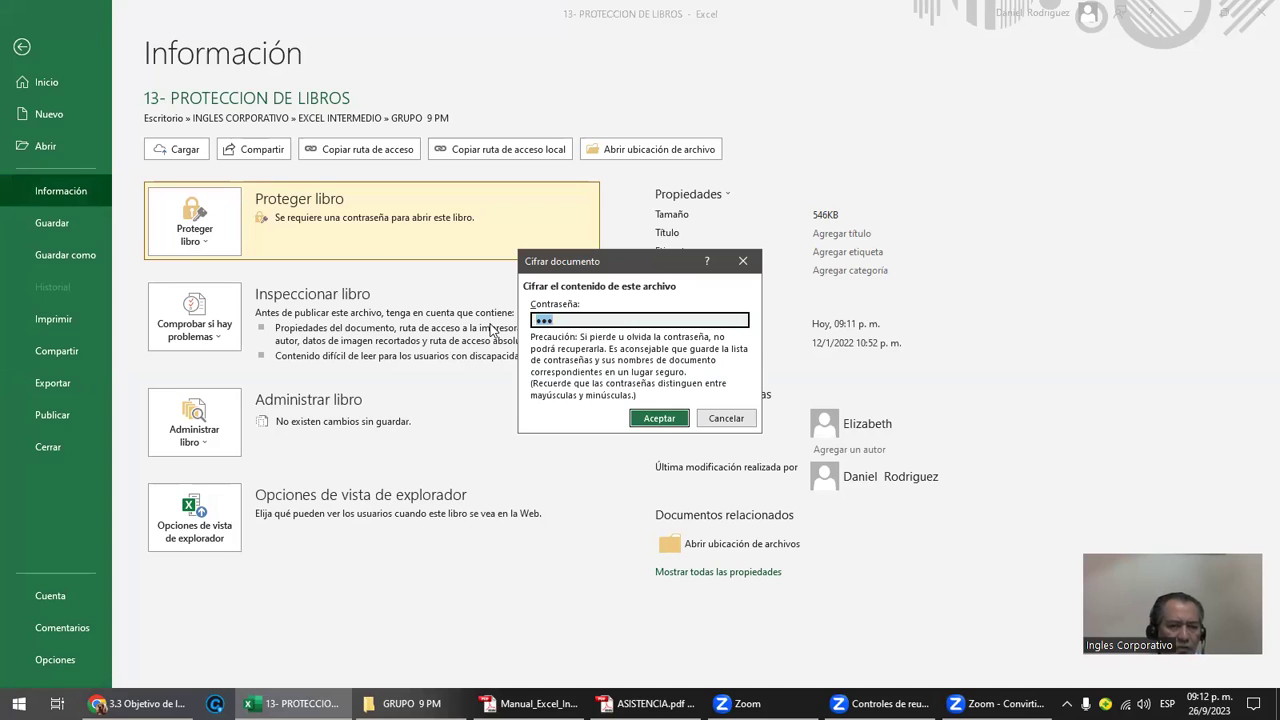
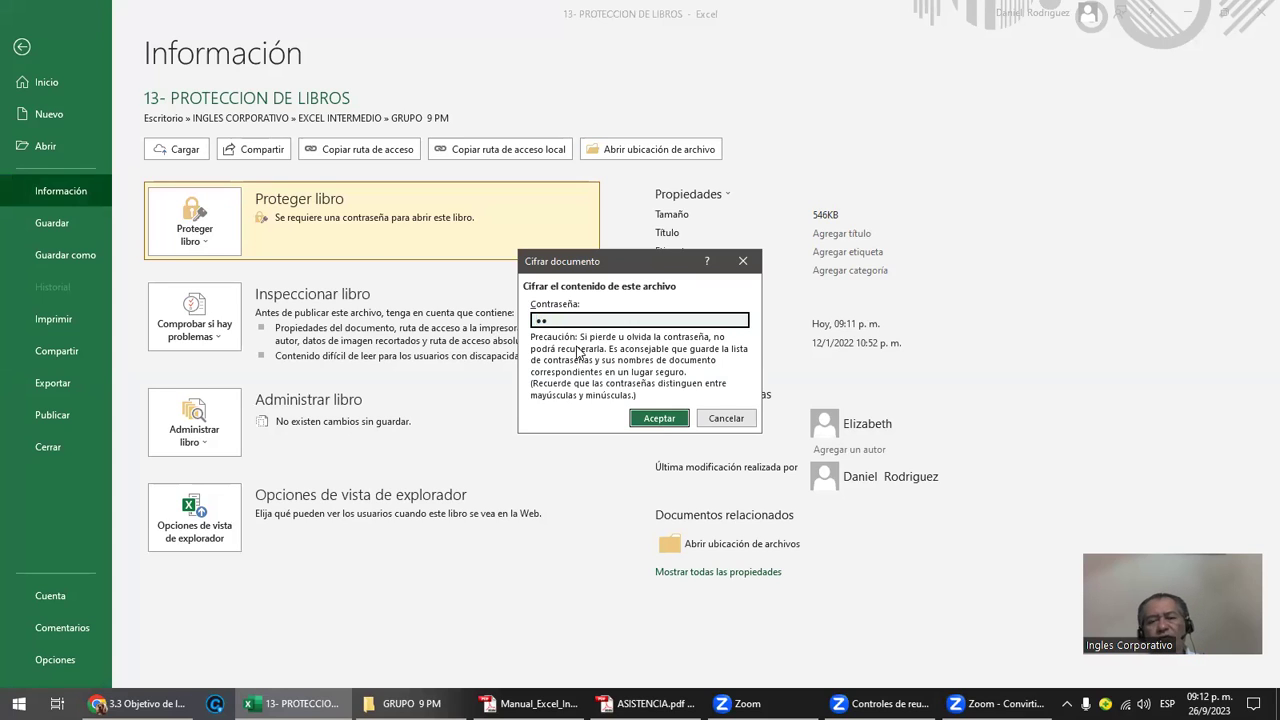
click(660, 421)
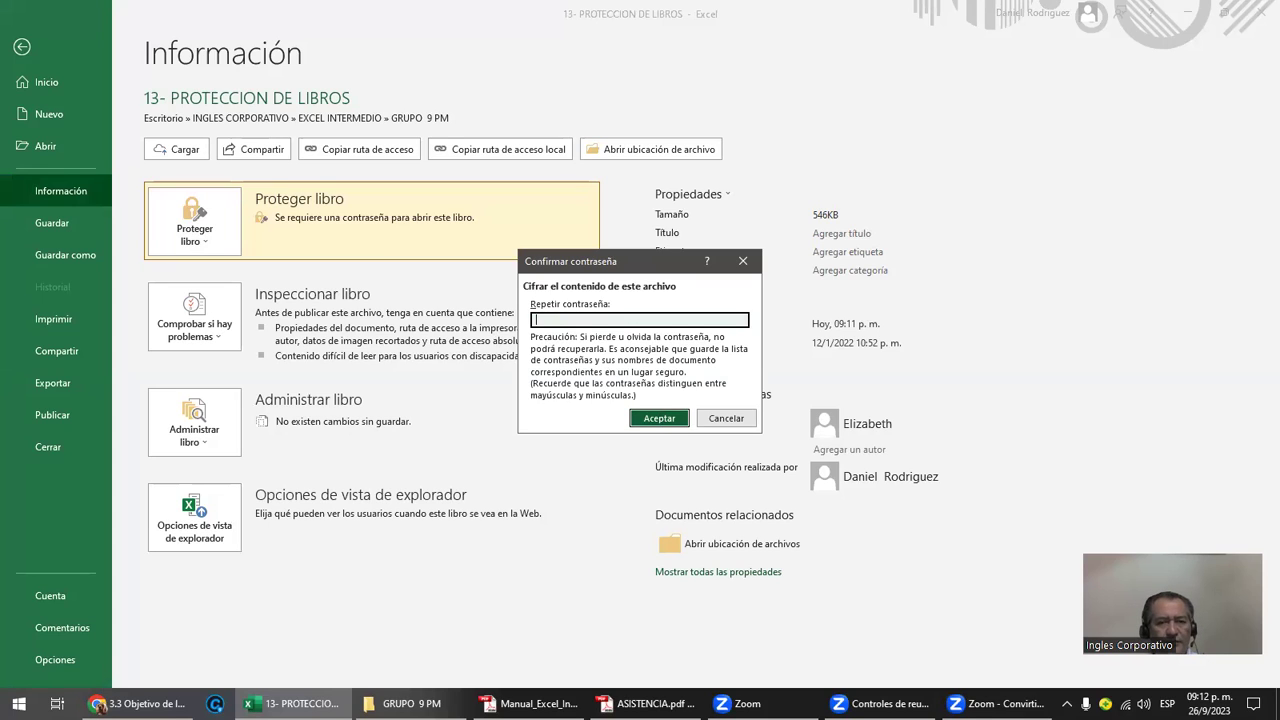
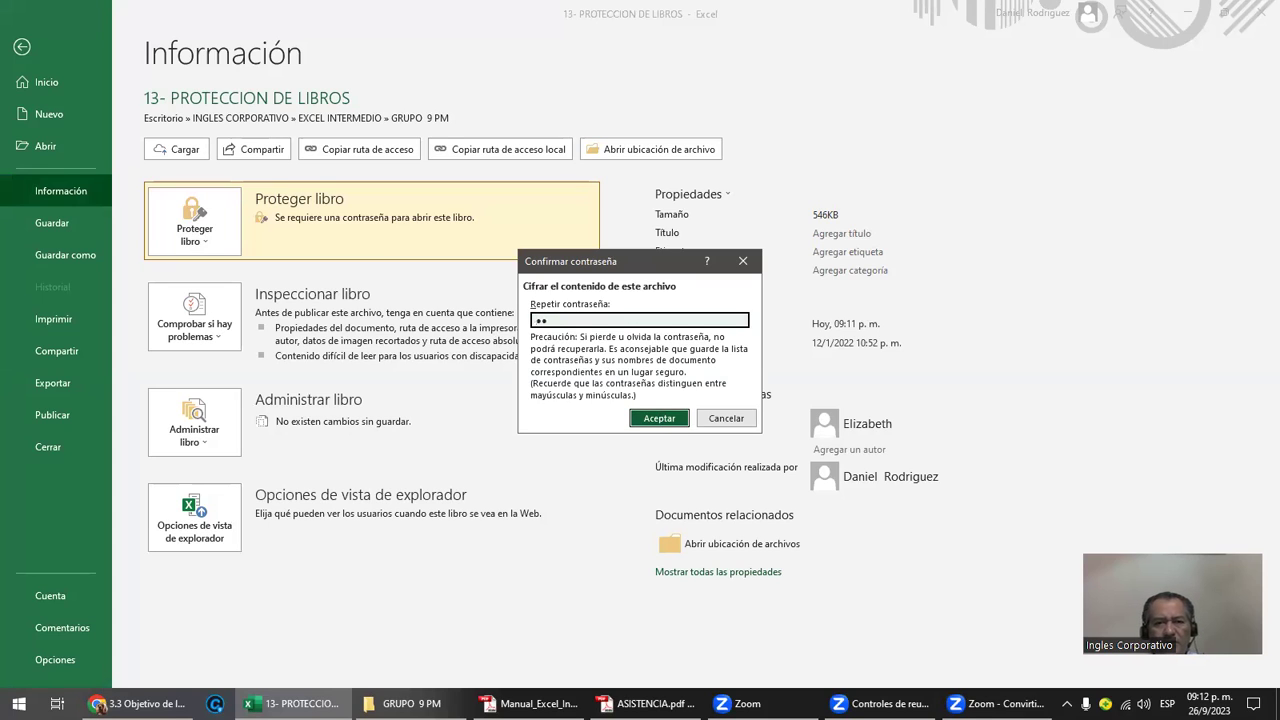
click(660, 419)
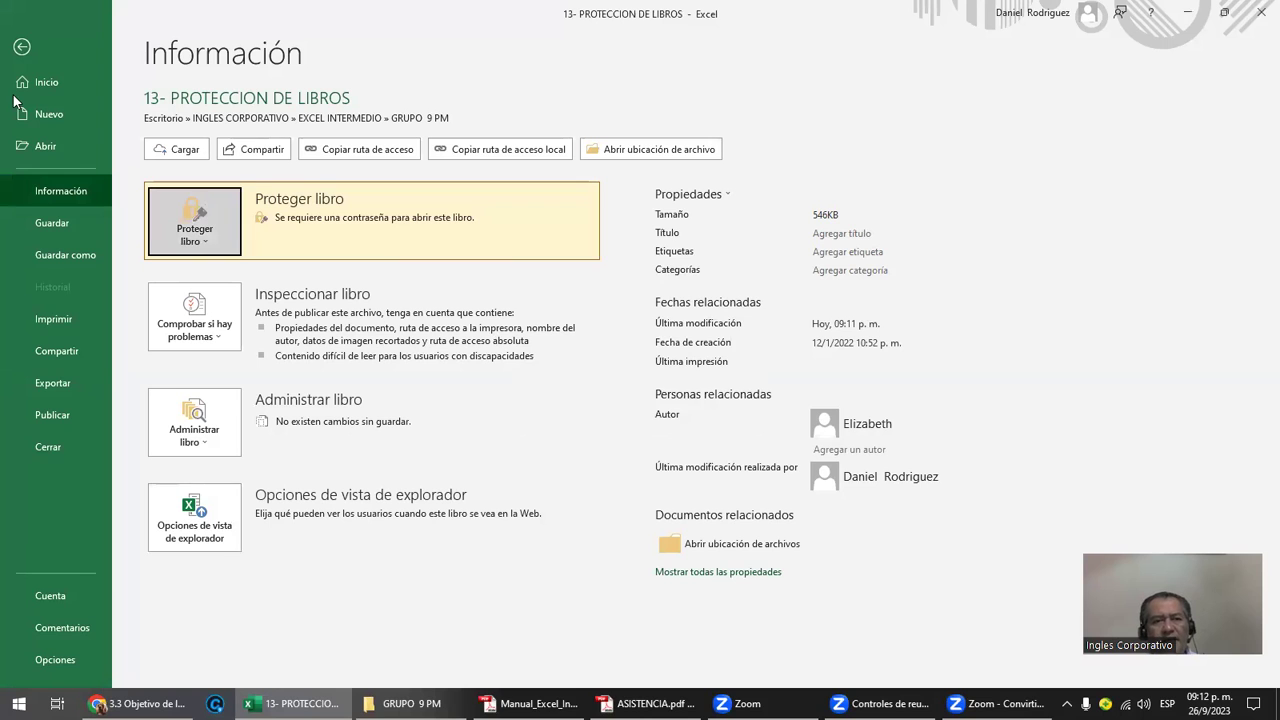
- Save the re-protected workbook, close Excel and reopen 13-PROTECCION DE LIBROS from GRUPO 9 PM
click(64, 229)
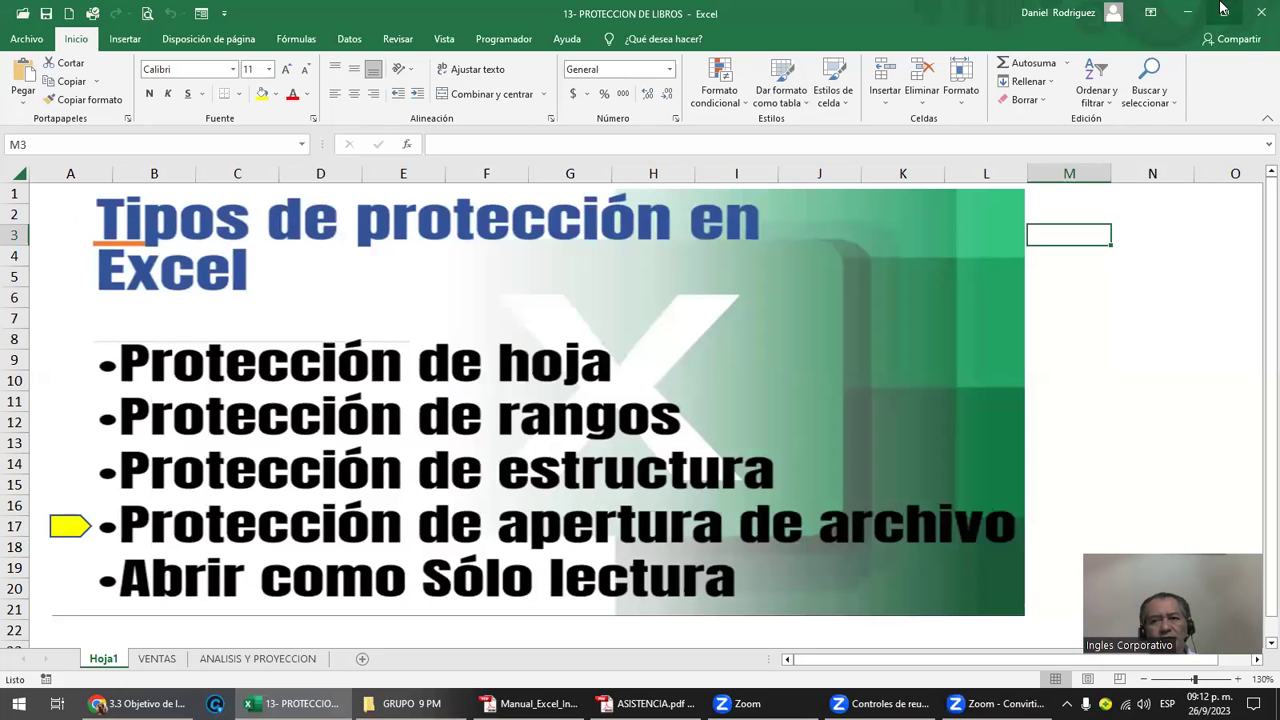
click(1261, 13)
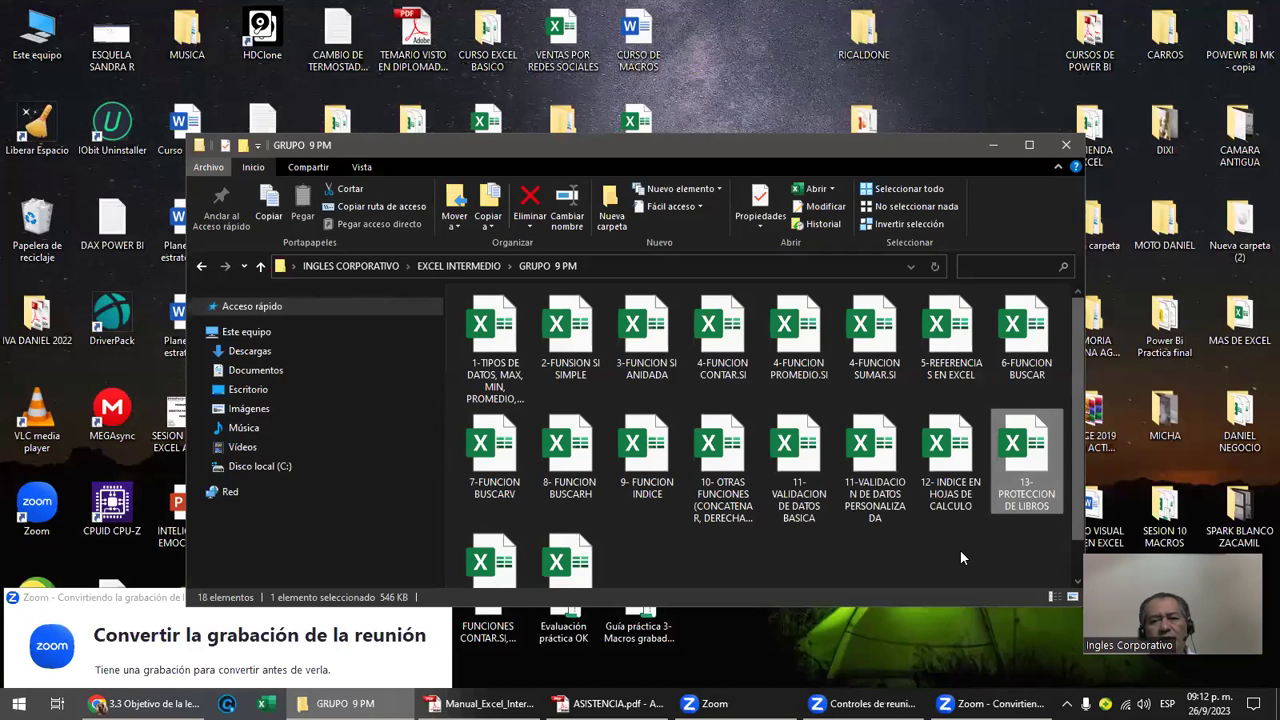
click(980, 533)
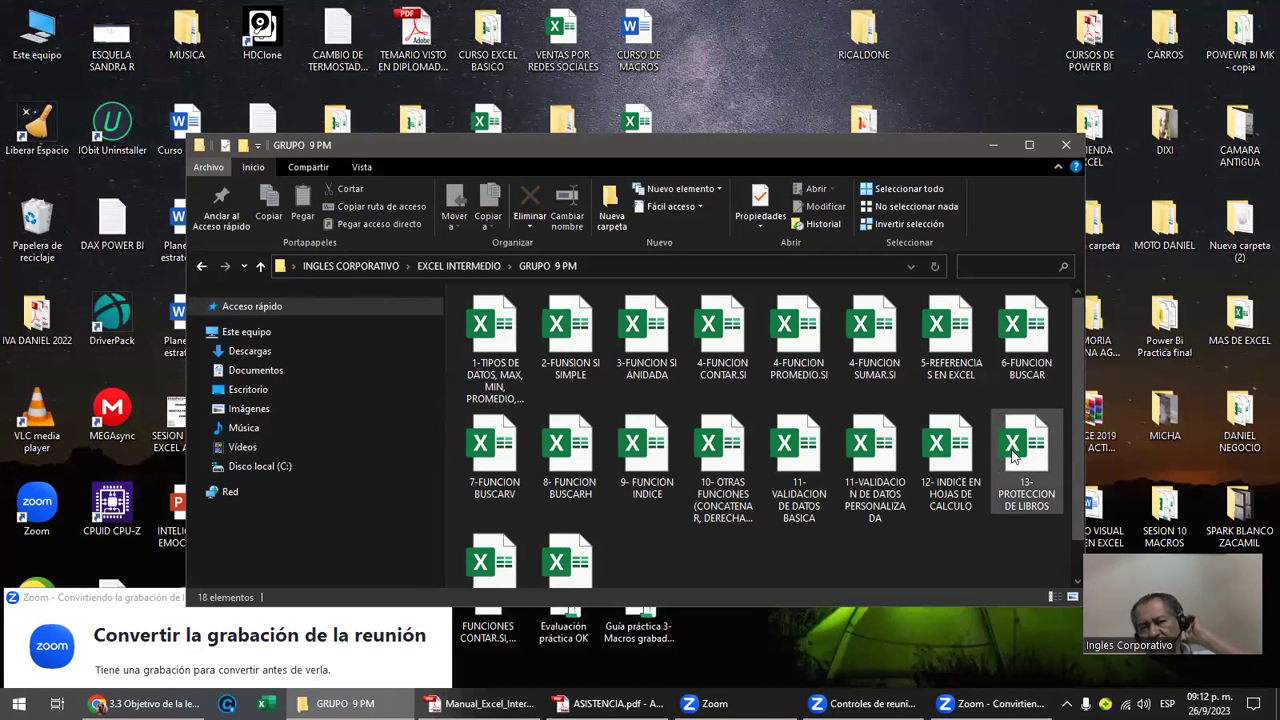
double_click(1013, 456)
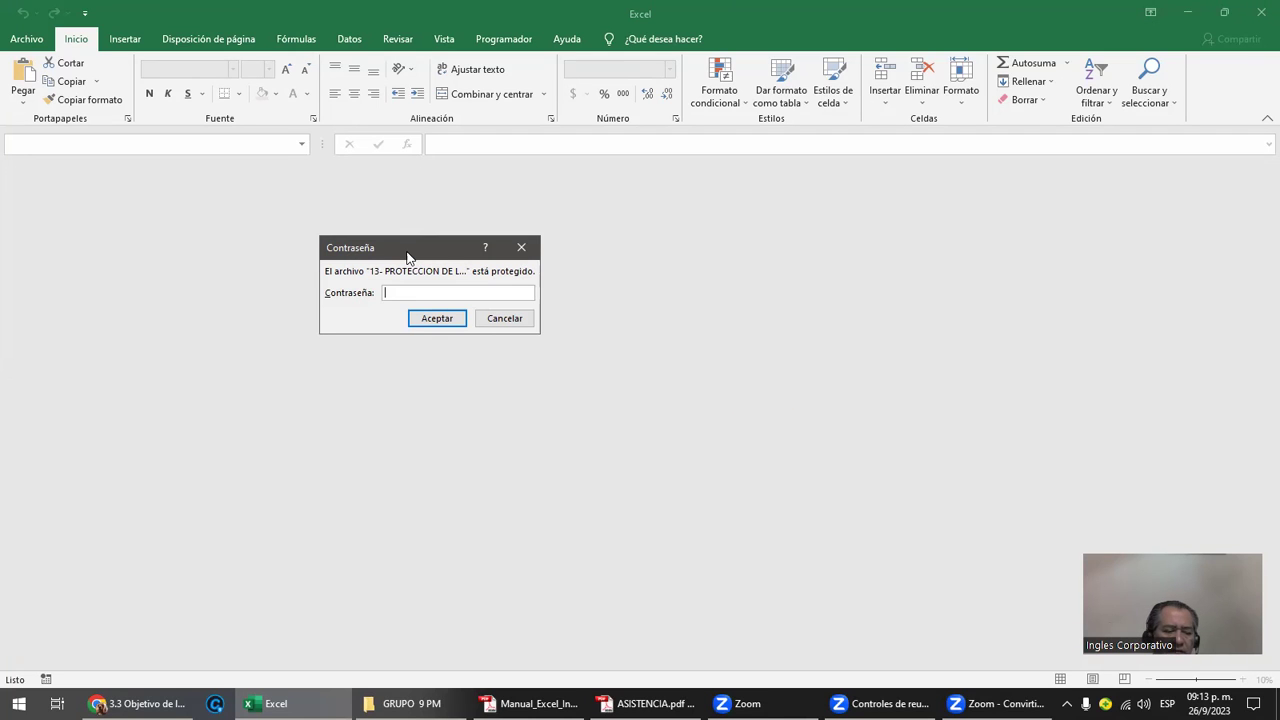
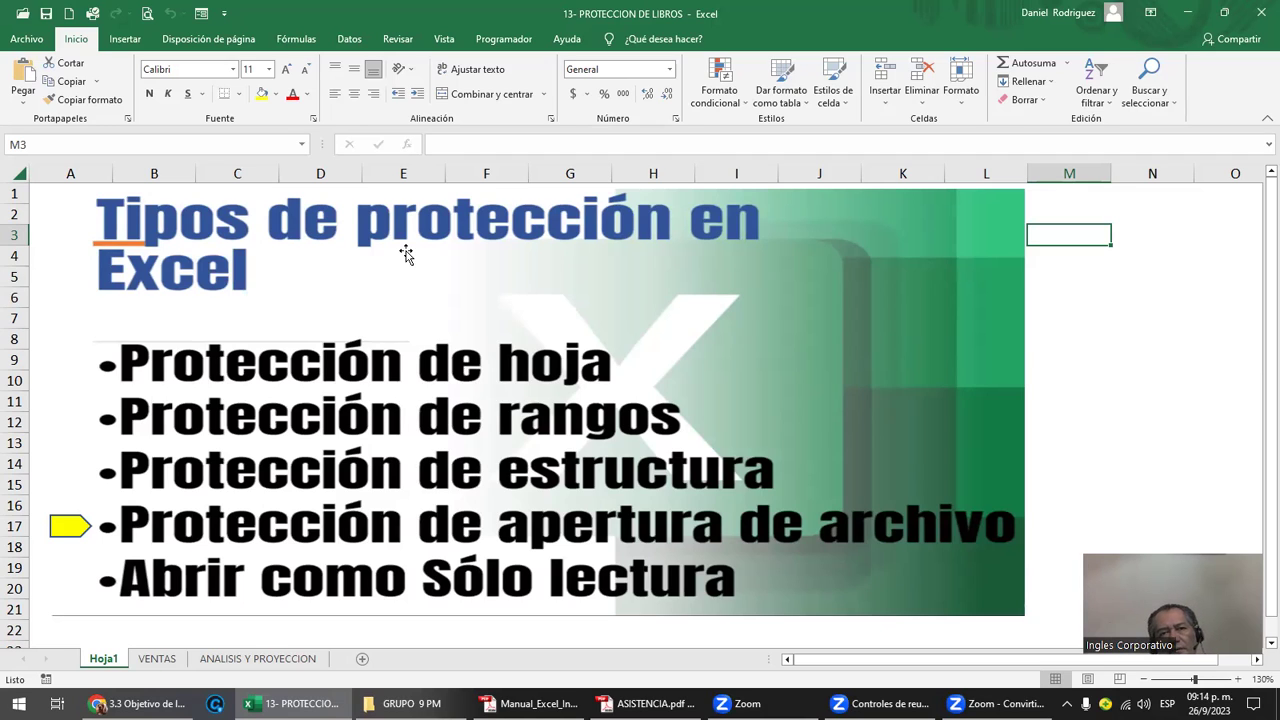
- Glance at the Archivo page, return to Hoja1, and show the Revisar protection commands
click(26, 40)
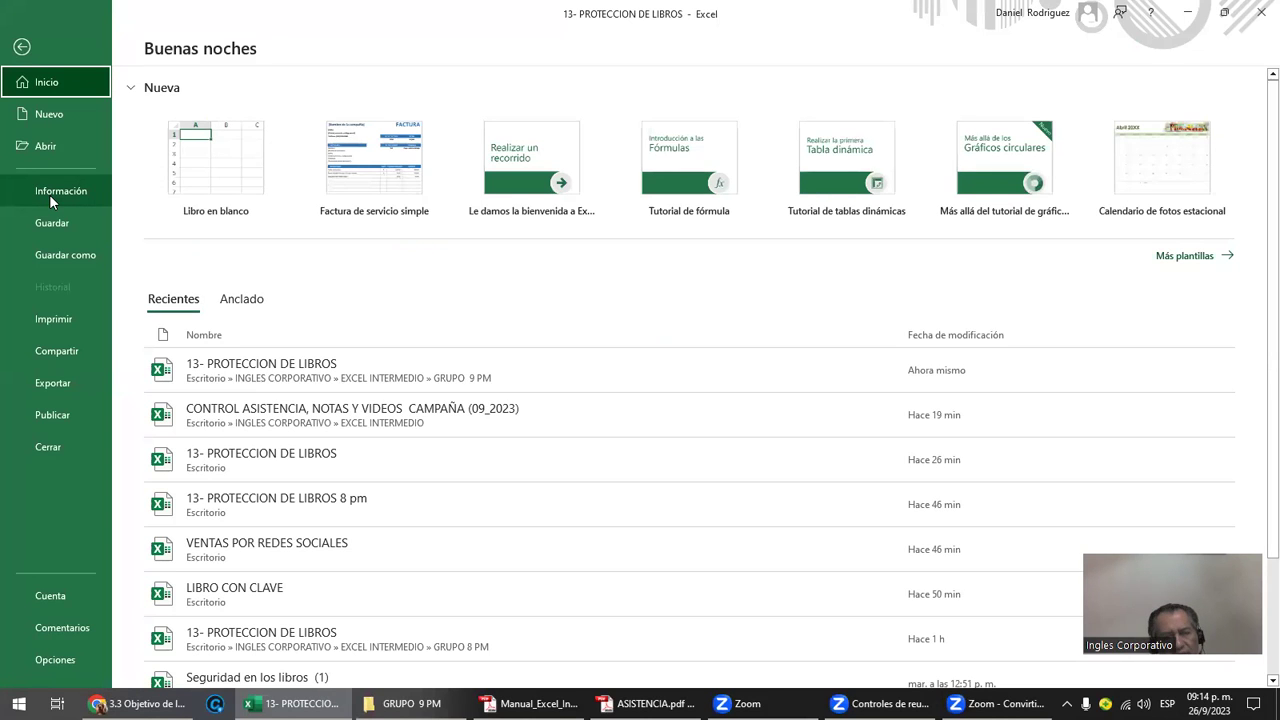
key(Escape)
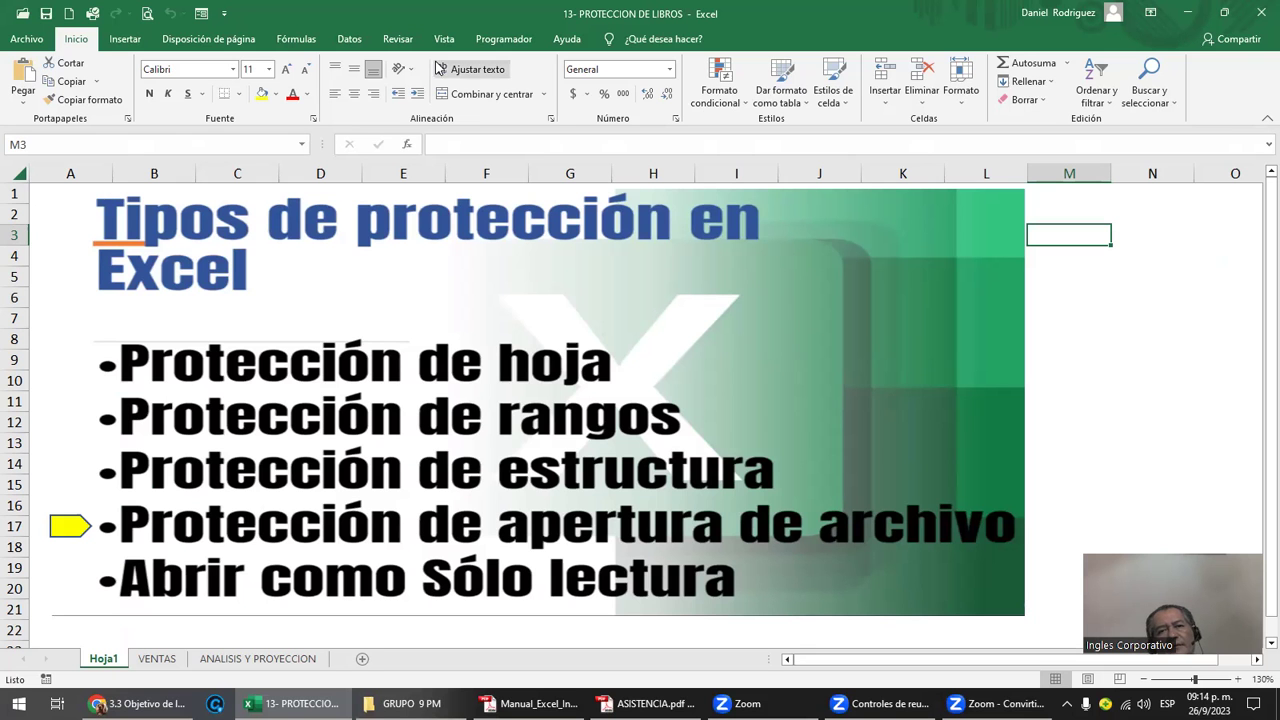
click(399, 45)
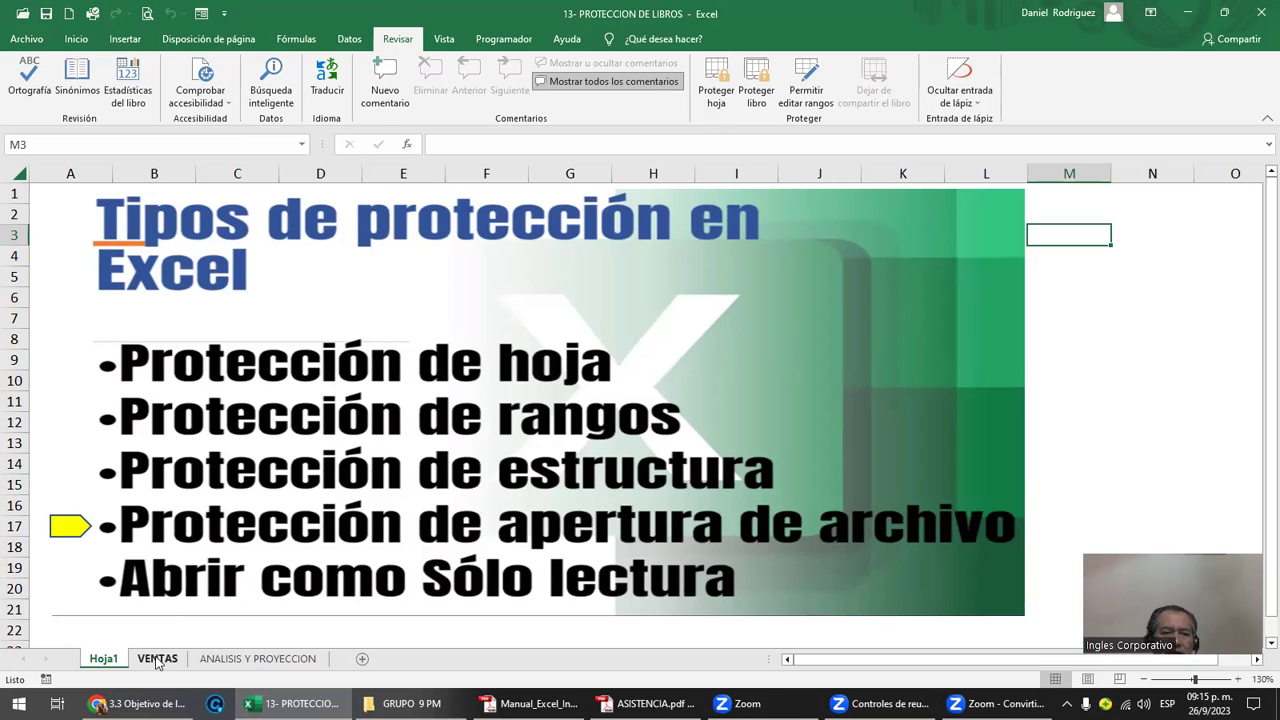
click(157, 659)
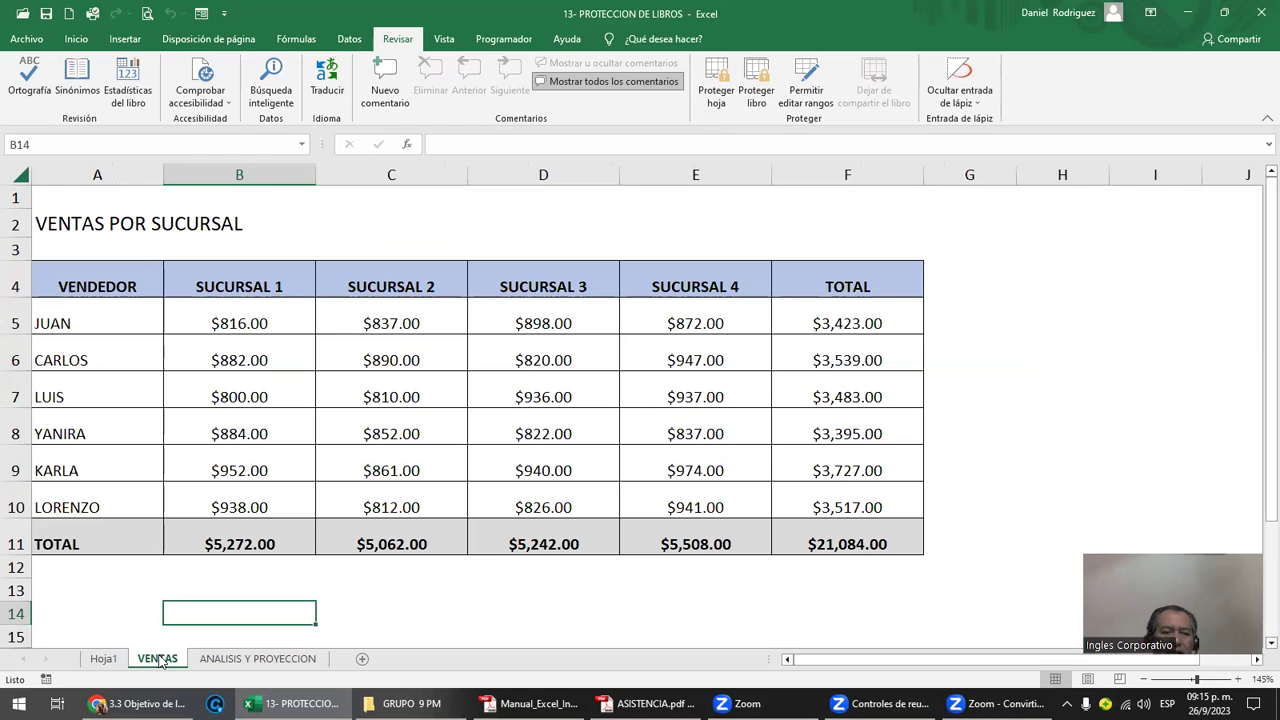
click(233, 660)
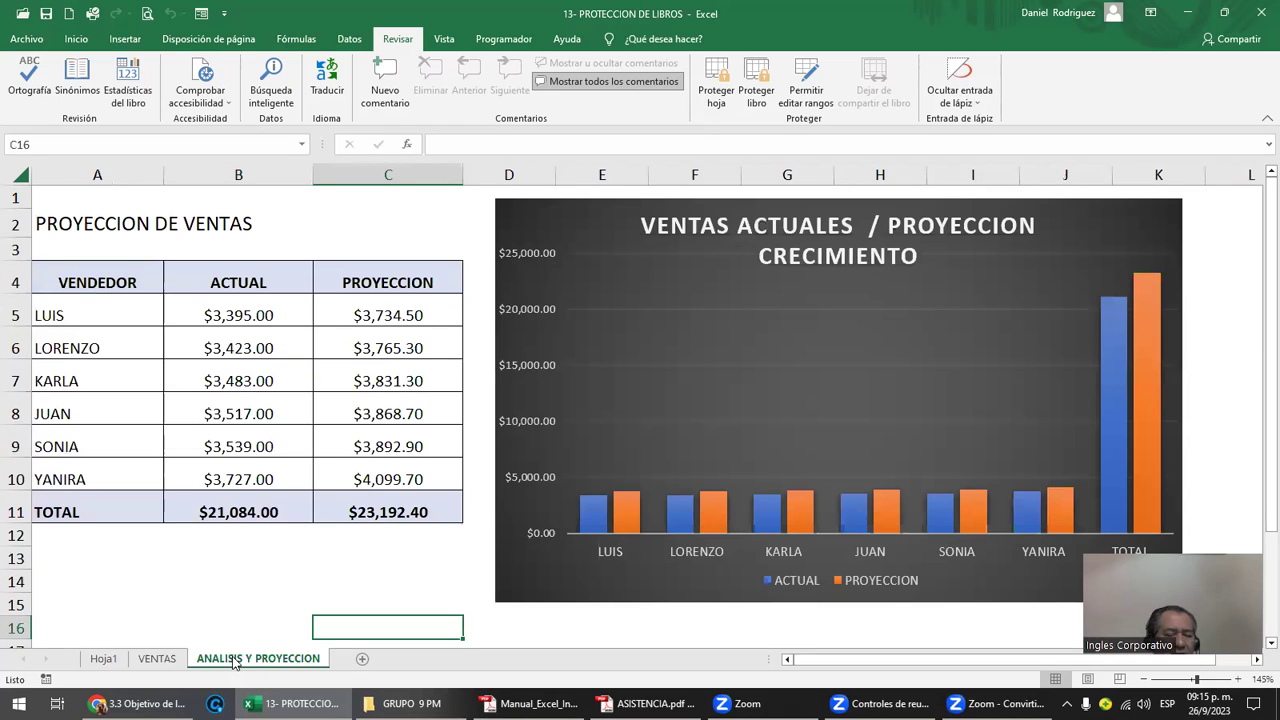
click(155, 660)
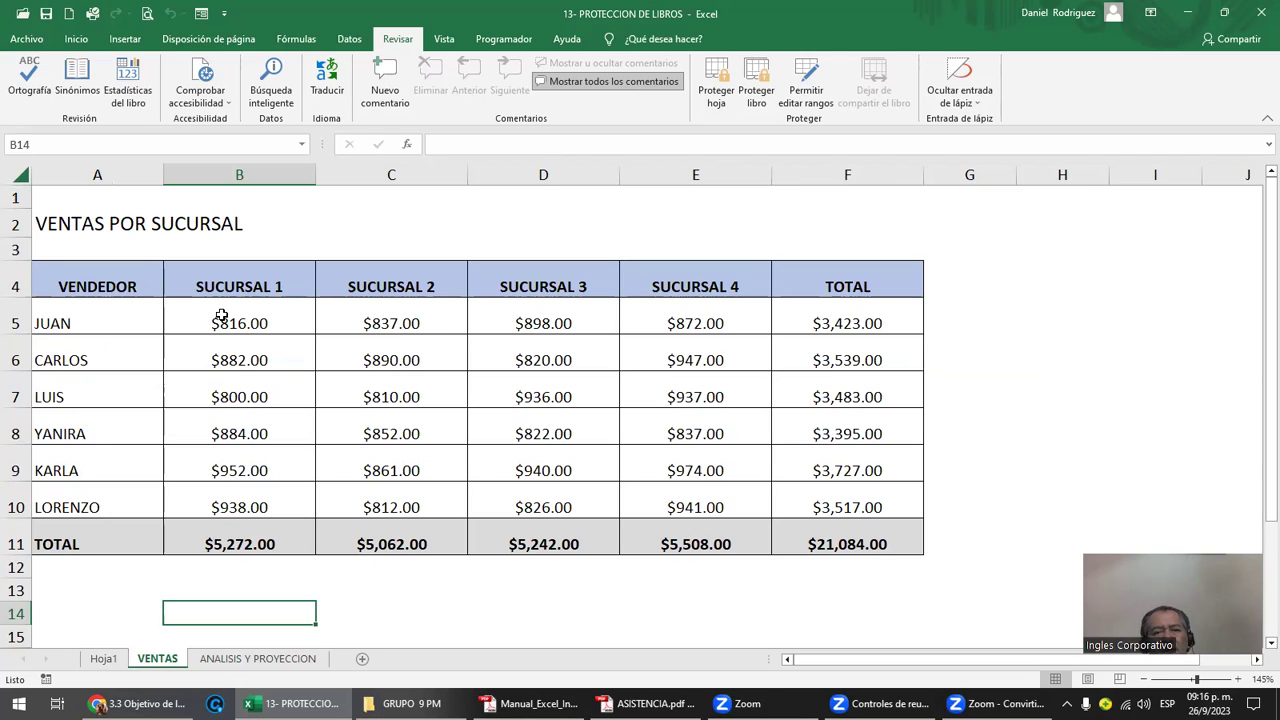
drag(263, 323, 252, 507)
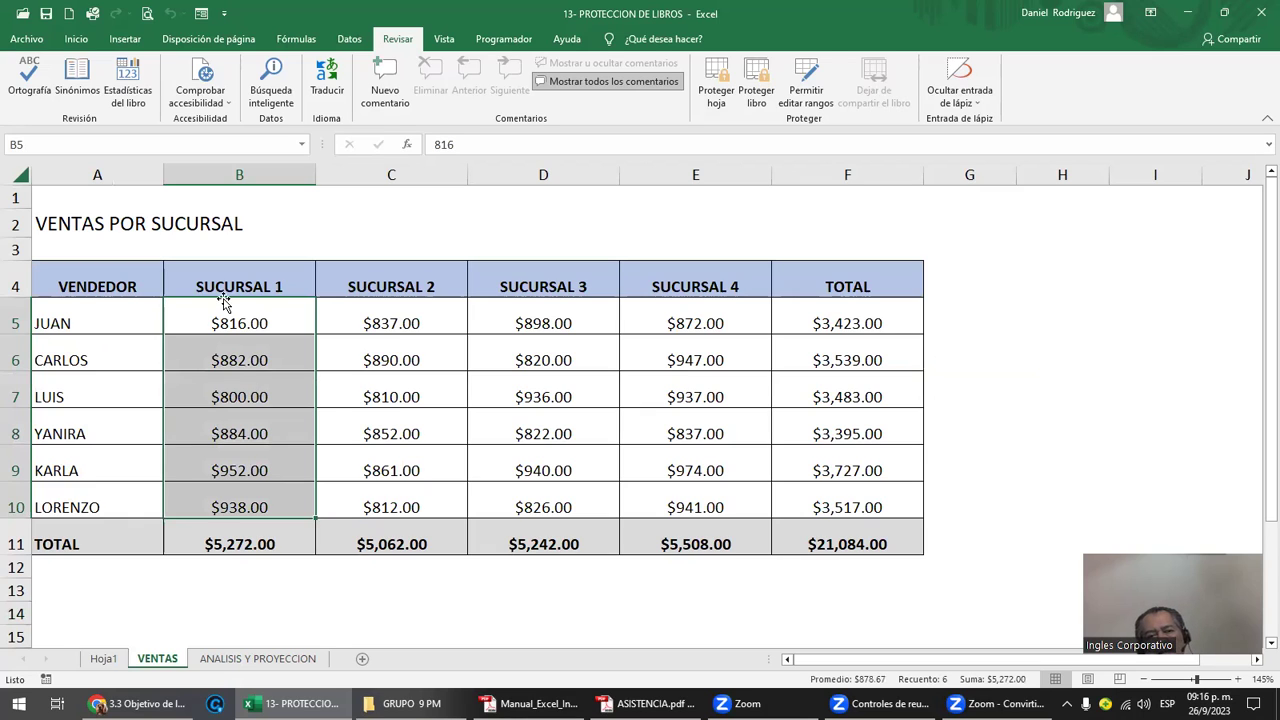
drag(218, 325, 220, 503)
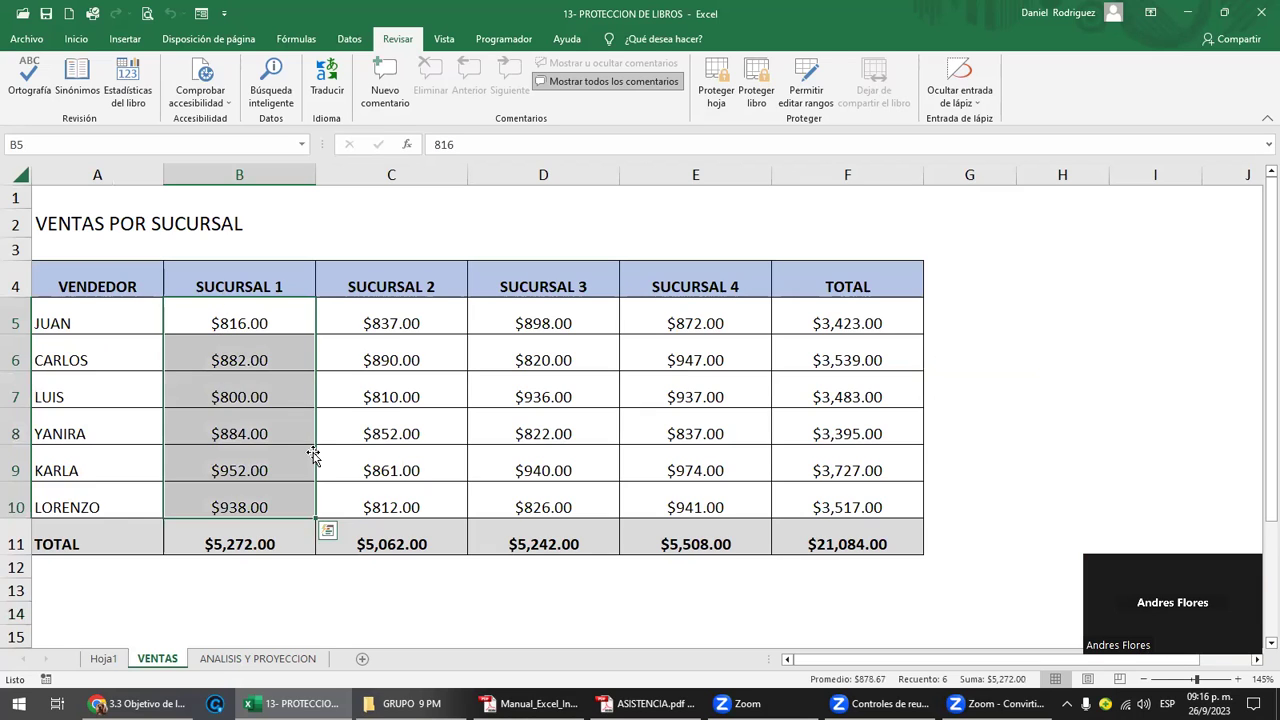
drag(385, 323, 412, 521)
drag(566, 324, 580, 540)
click(702, 323)
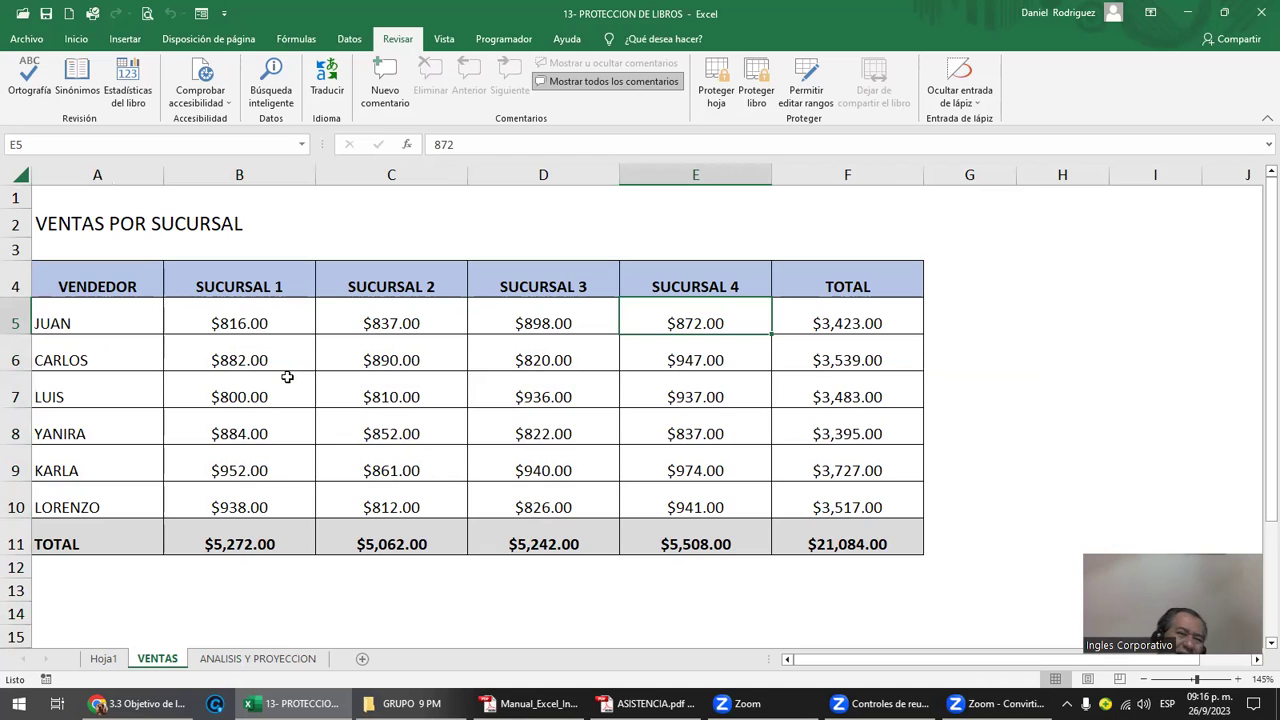
drag(125, 290, 828, 544)
- Add a new sheet Hoja2, enter 'ingresar sucrusal 1' in A3, and widen column A
click(1030, 386)
click(363, 660)
click(136, 264)
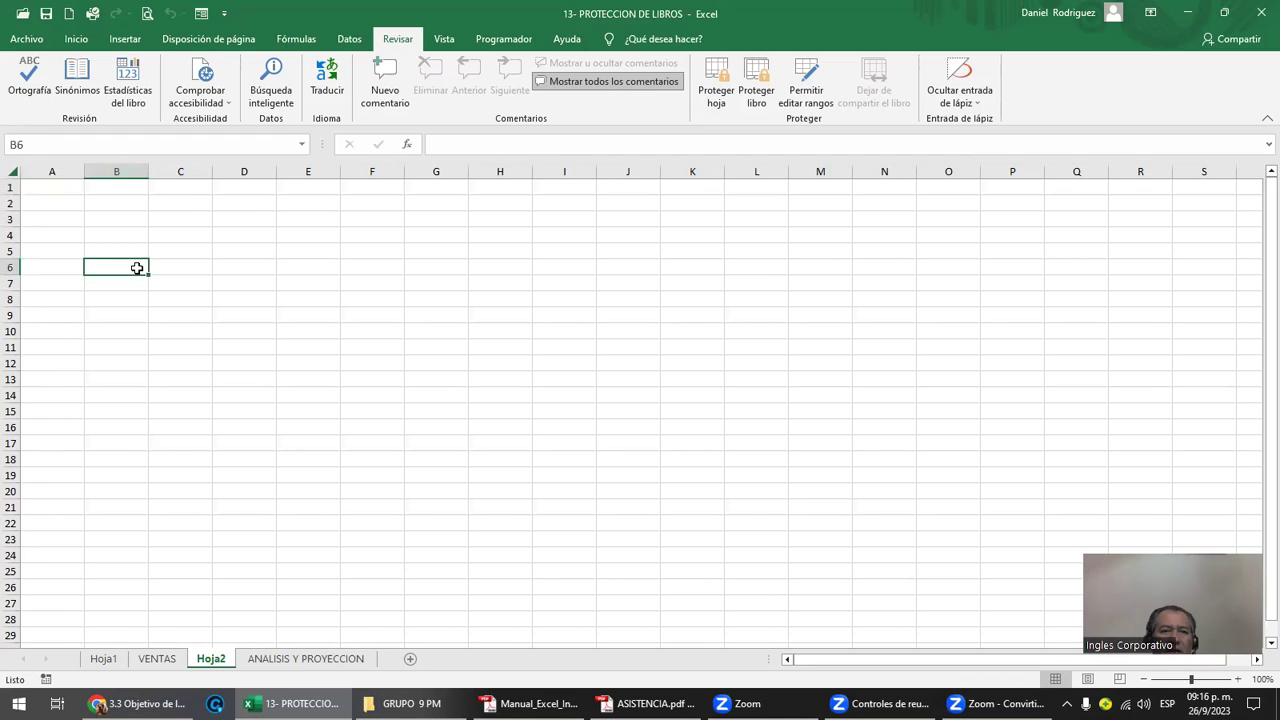
ctrl+scroll(150, 264, up, 7)
key(Left)
key(Up)
key(Up)
key(Up)
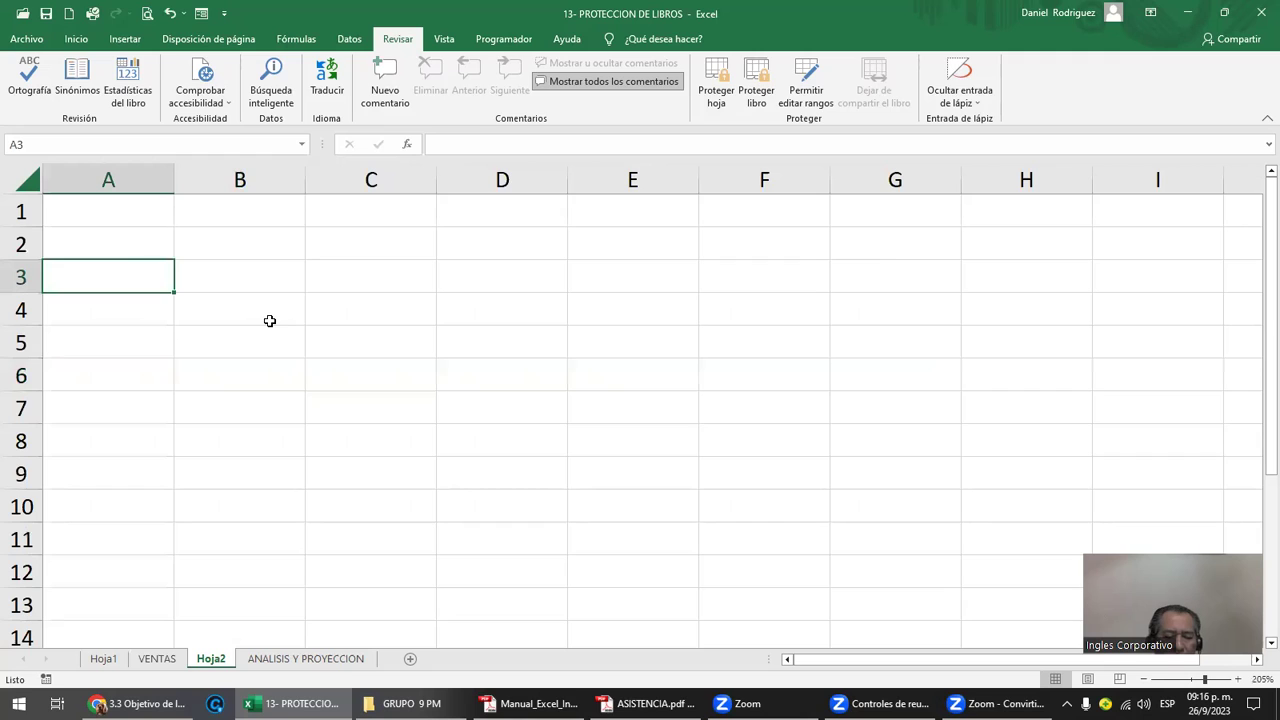
text(ingresar)
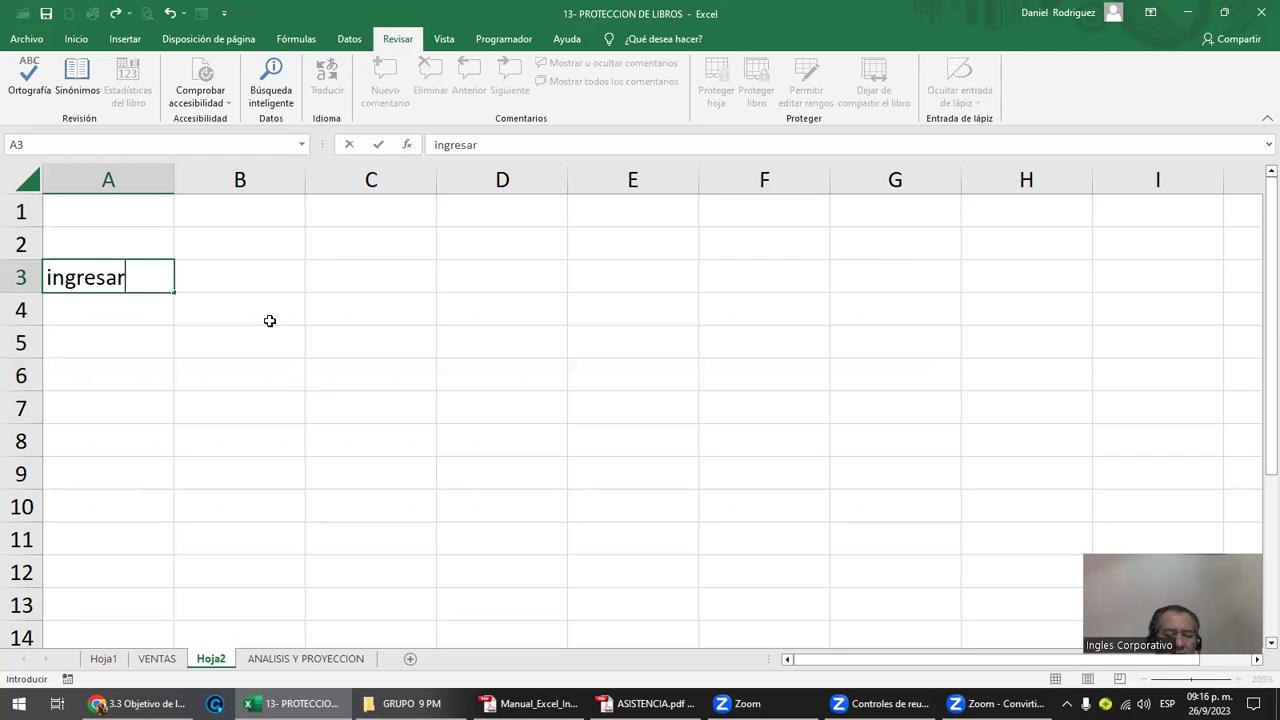
text( sucru)
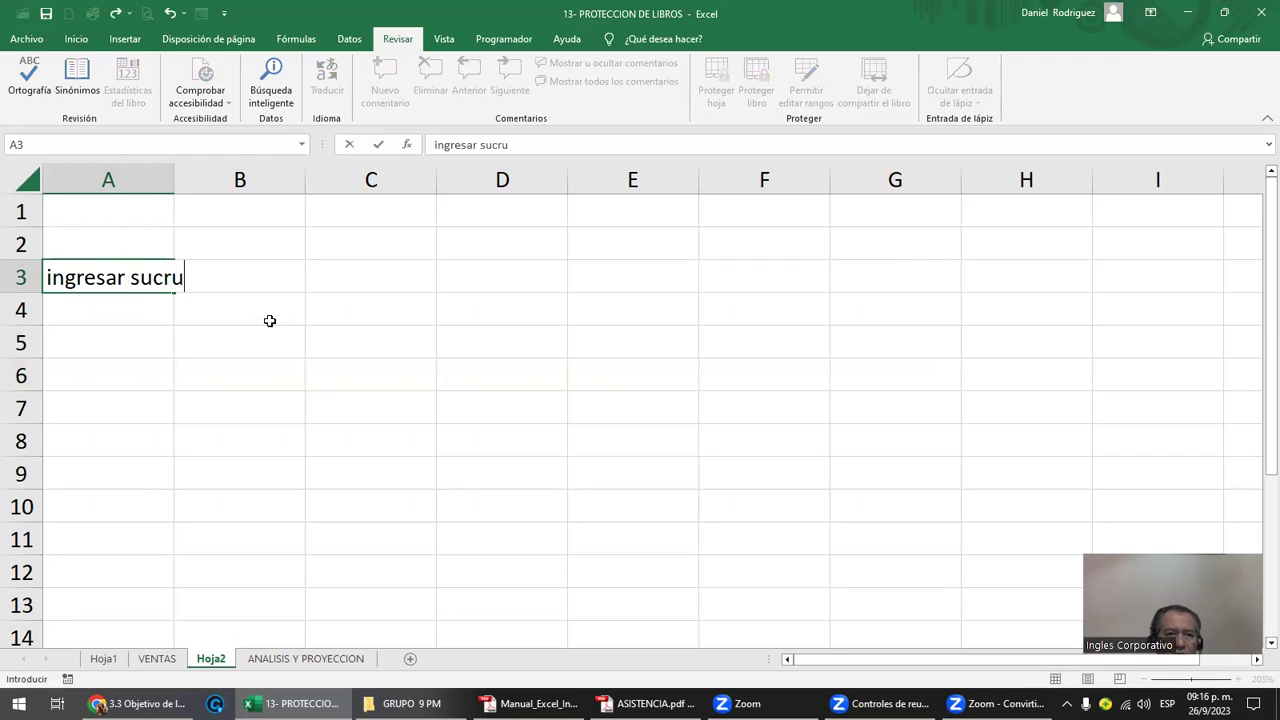
text(sal 1)
key(Return)
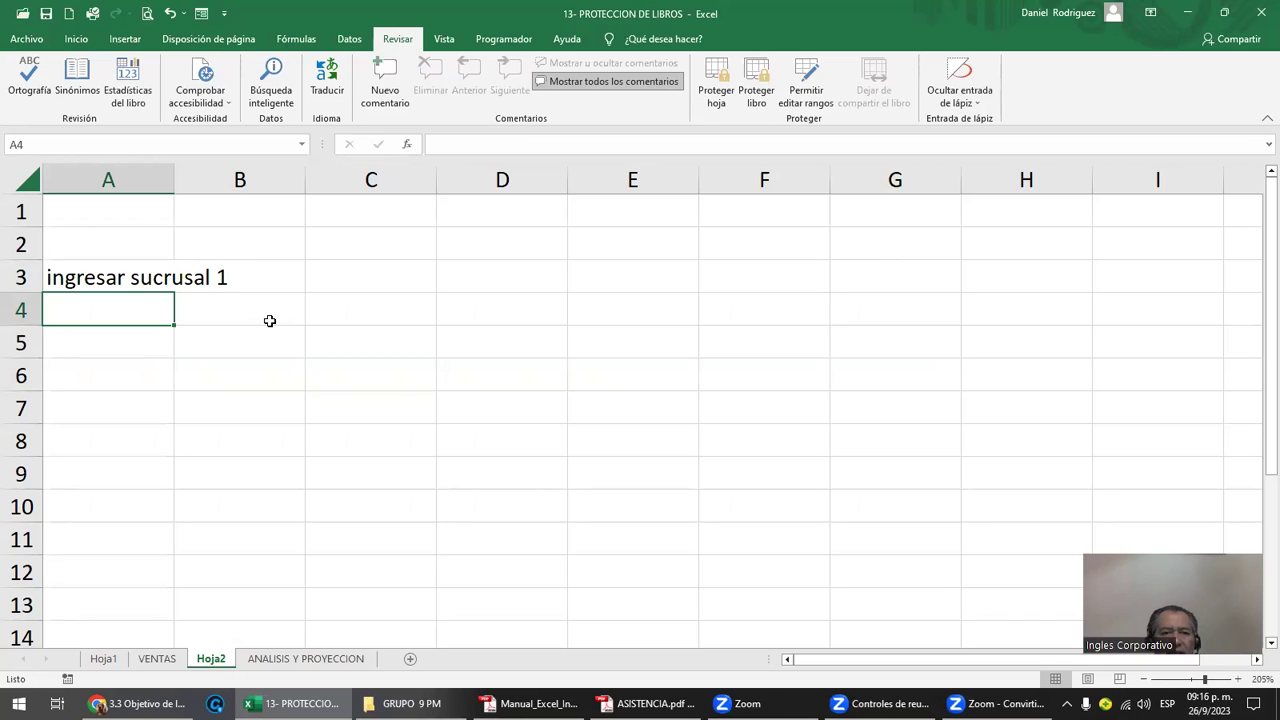
drag(246, 192, 263, 206)
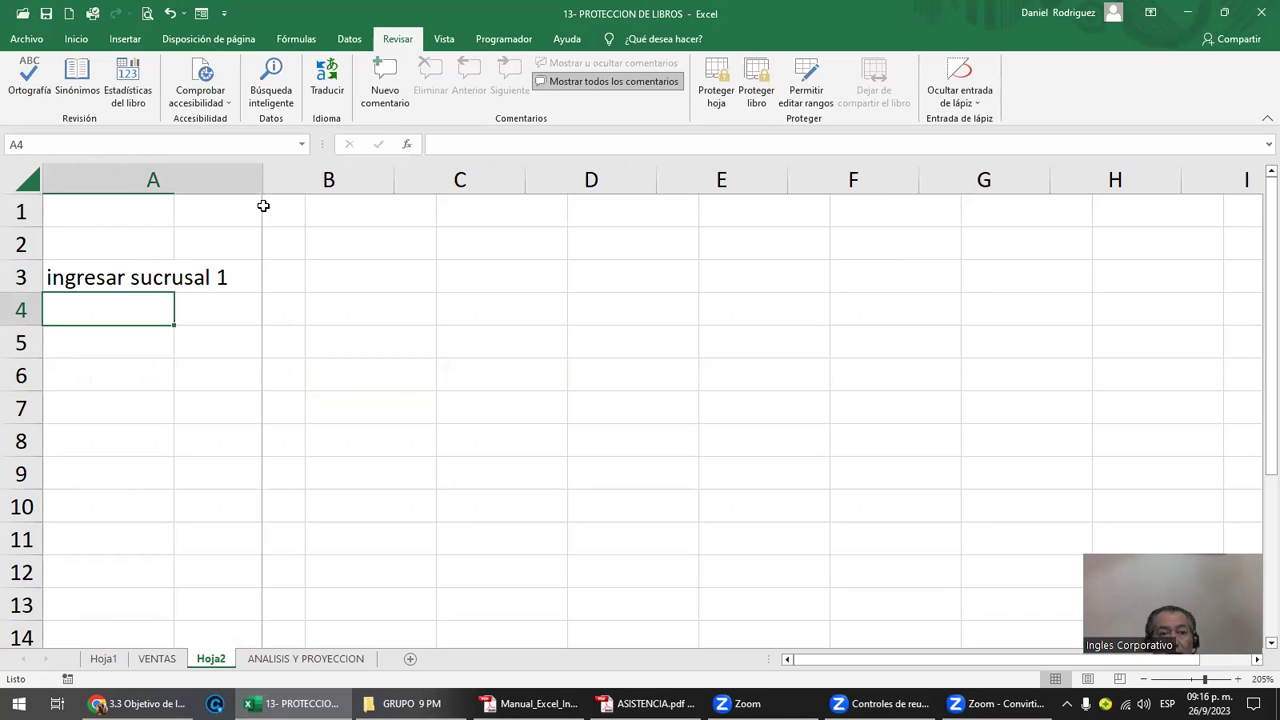
key(Up)
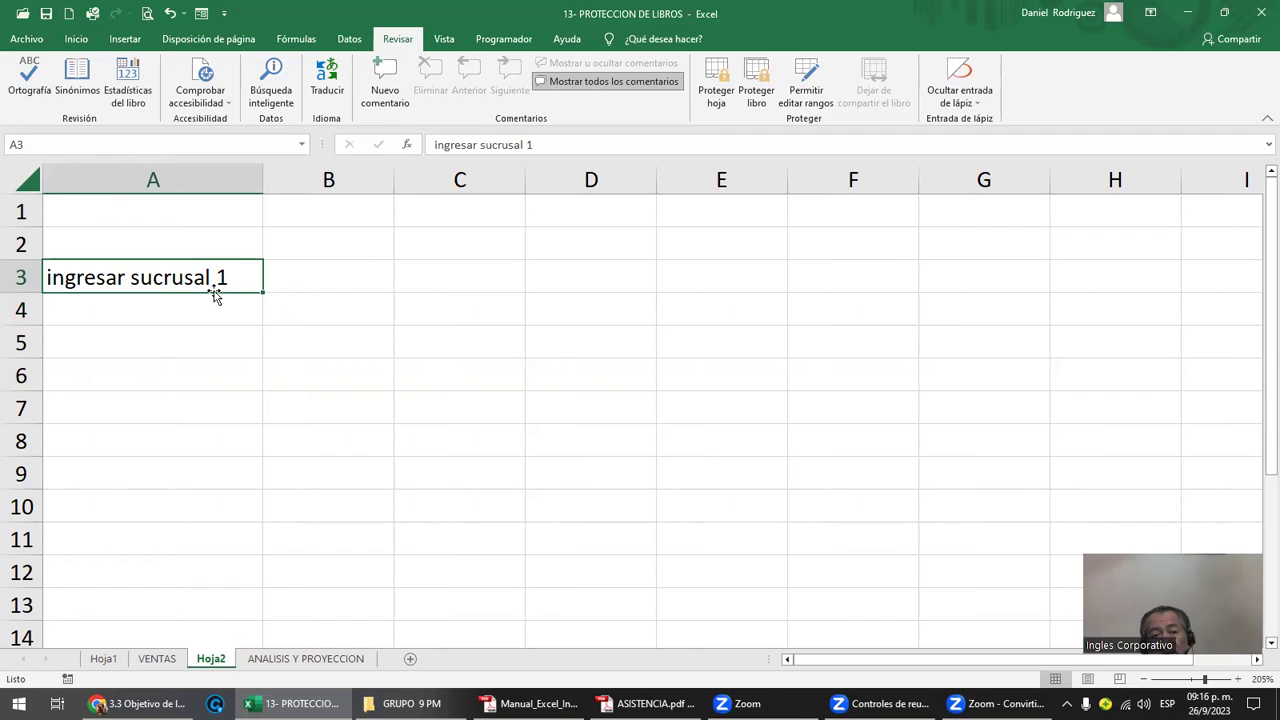
- Enter the labels 'vendedor' in A4 and 'venta' in A5
click(328, 294)
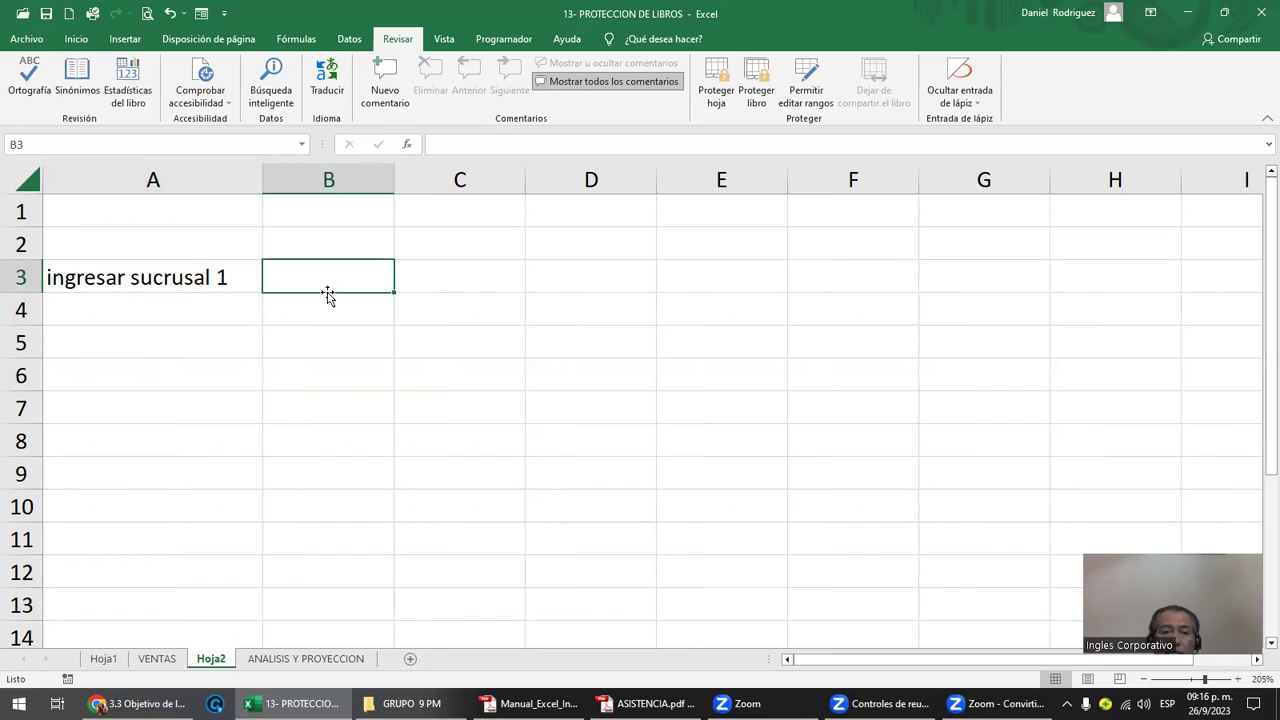
click(195, 327)
text(ve)
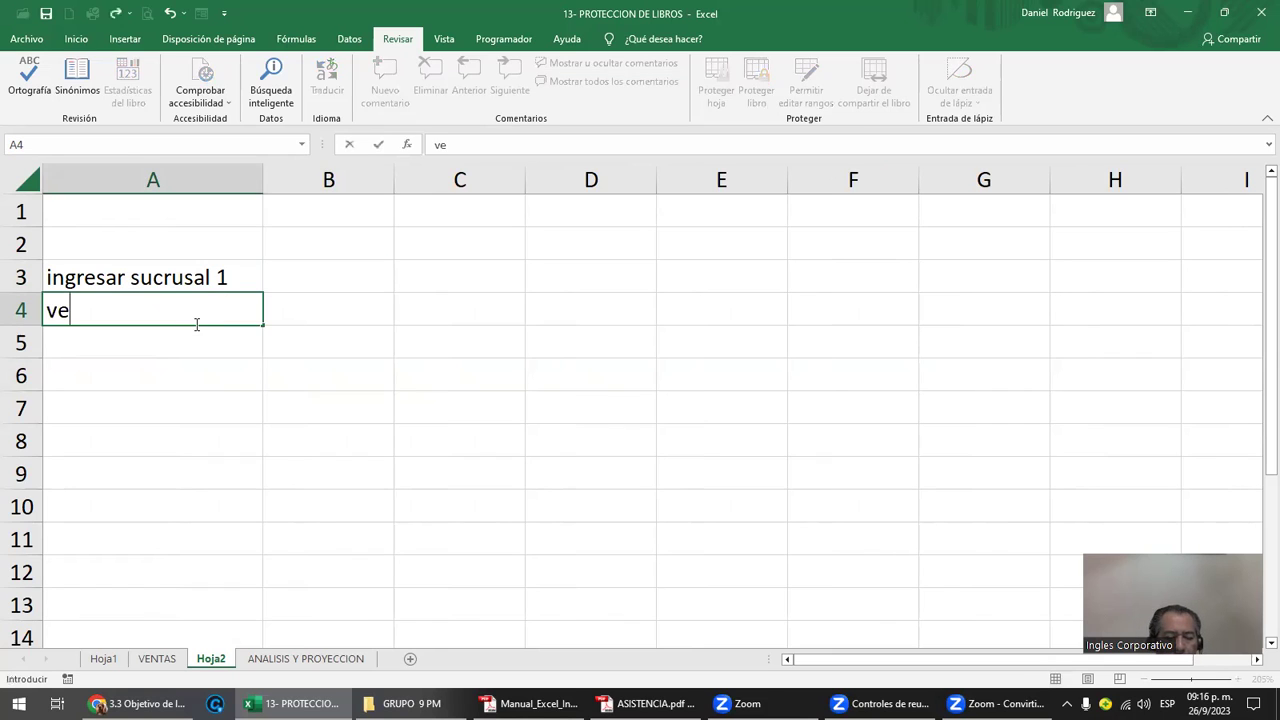
text(ndedor)
key(Return)
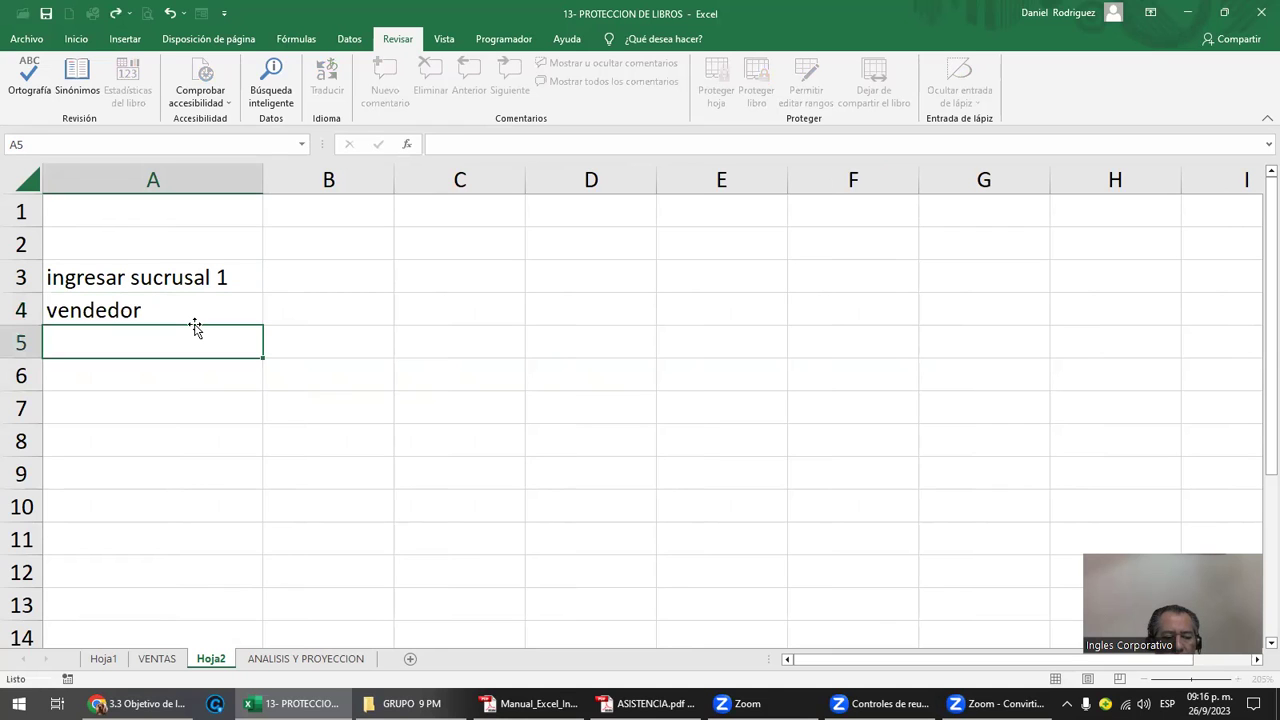
text(vent)
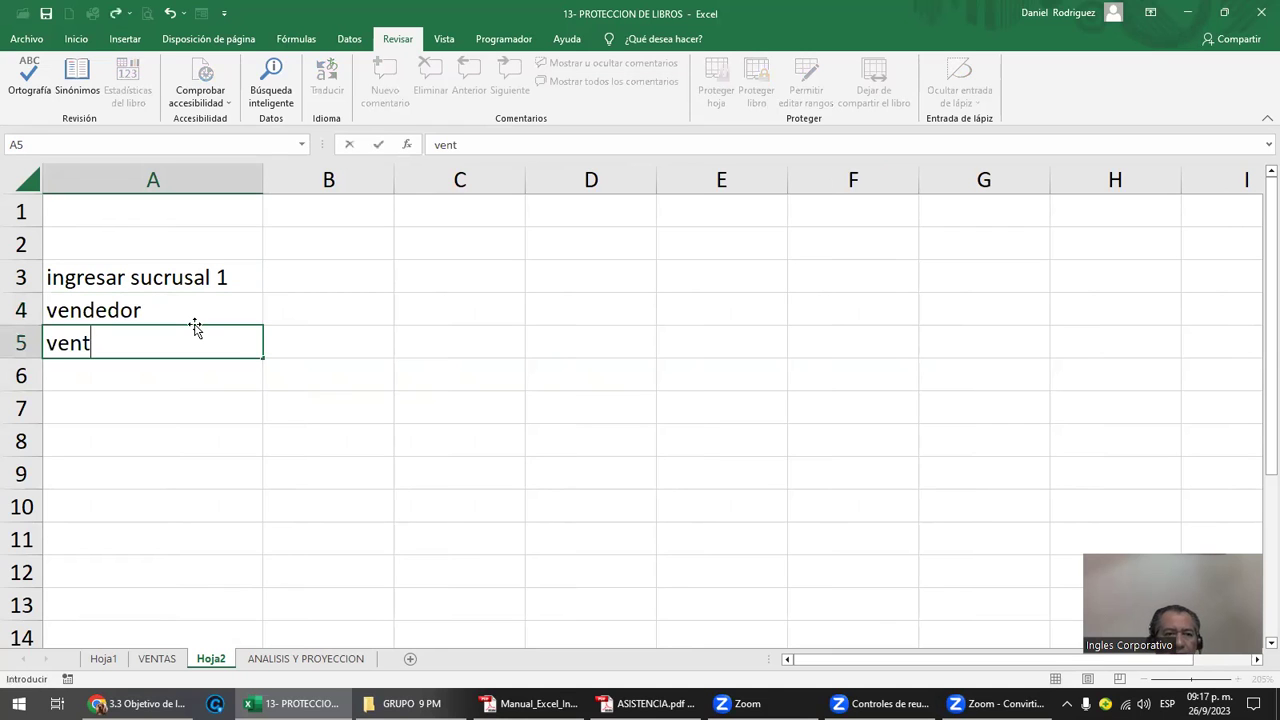
text(a)
key(Return)
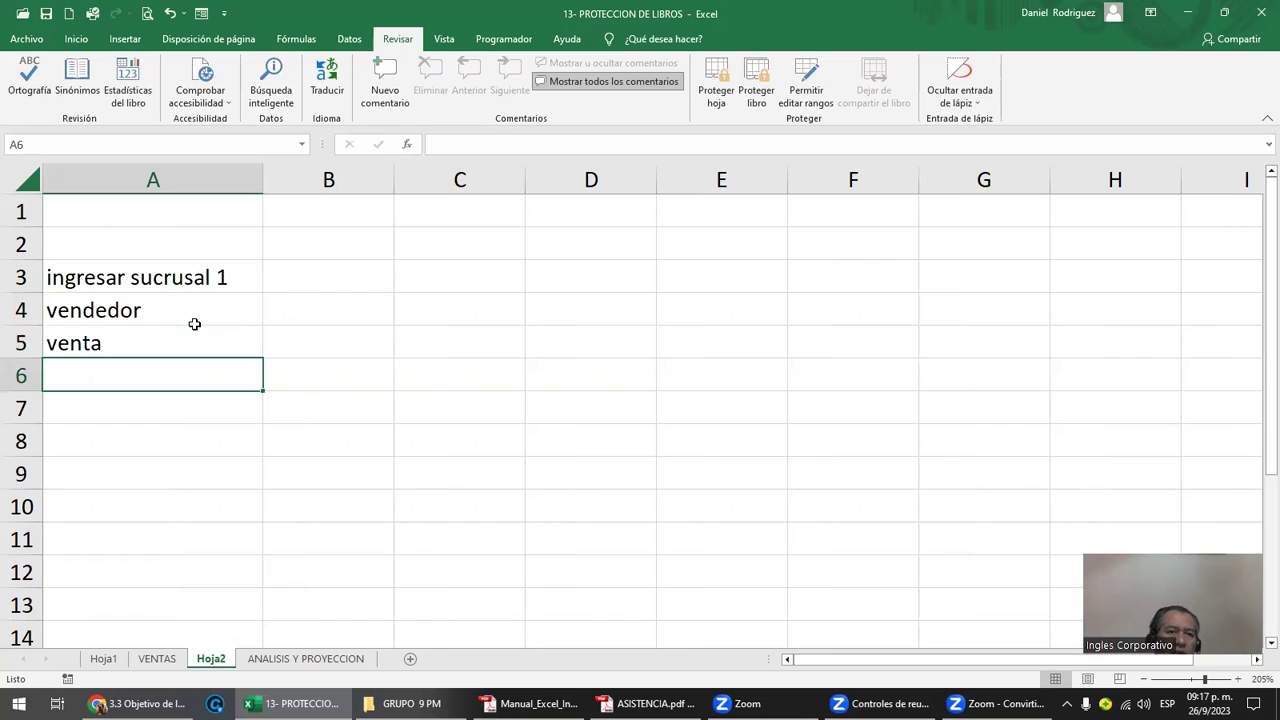
key(Up)
click(195, 324)
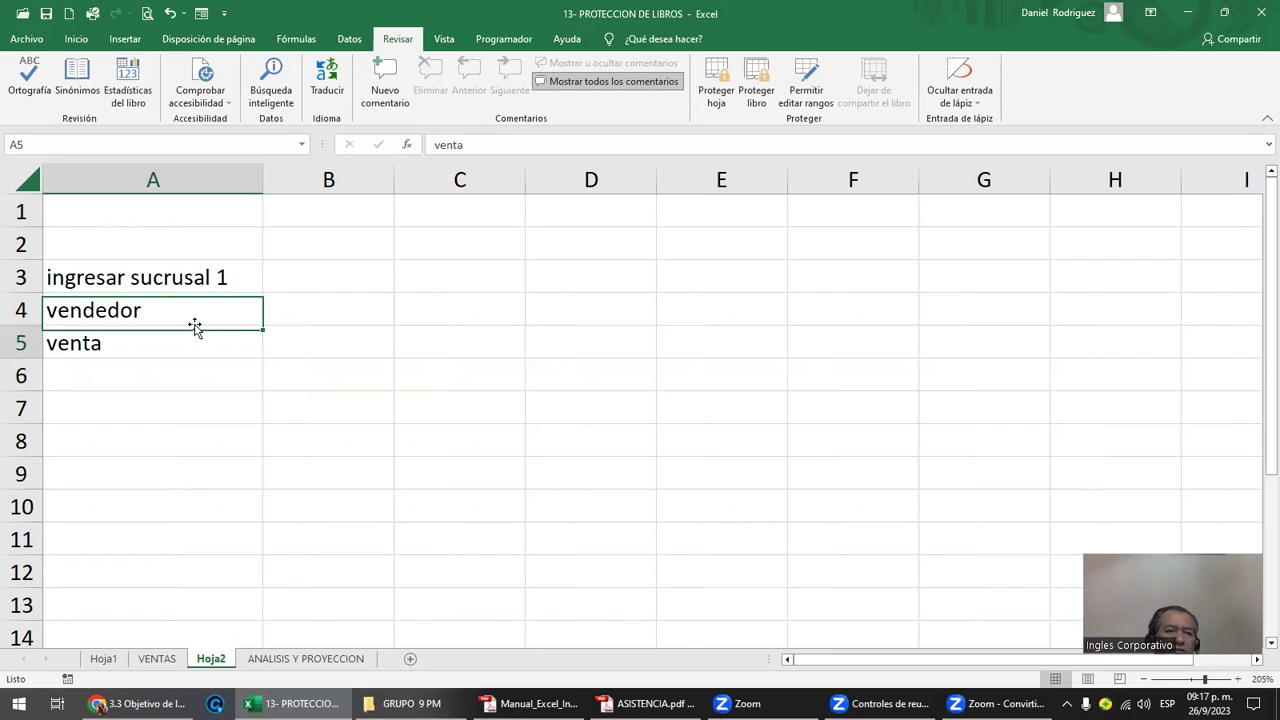
key(Down)
- Fill cell B4 yellow and cell B5 light blue from the Inicio tab
key(Up)
key(Right)
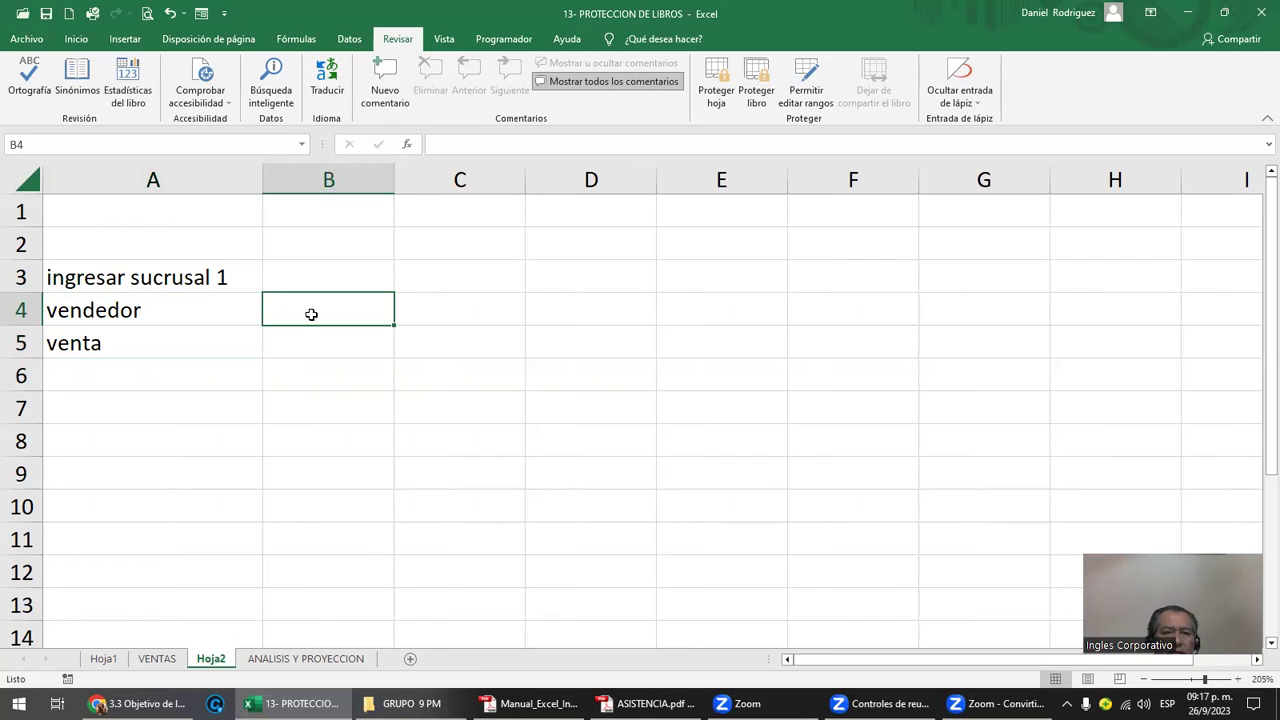
click(76, 39)
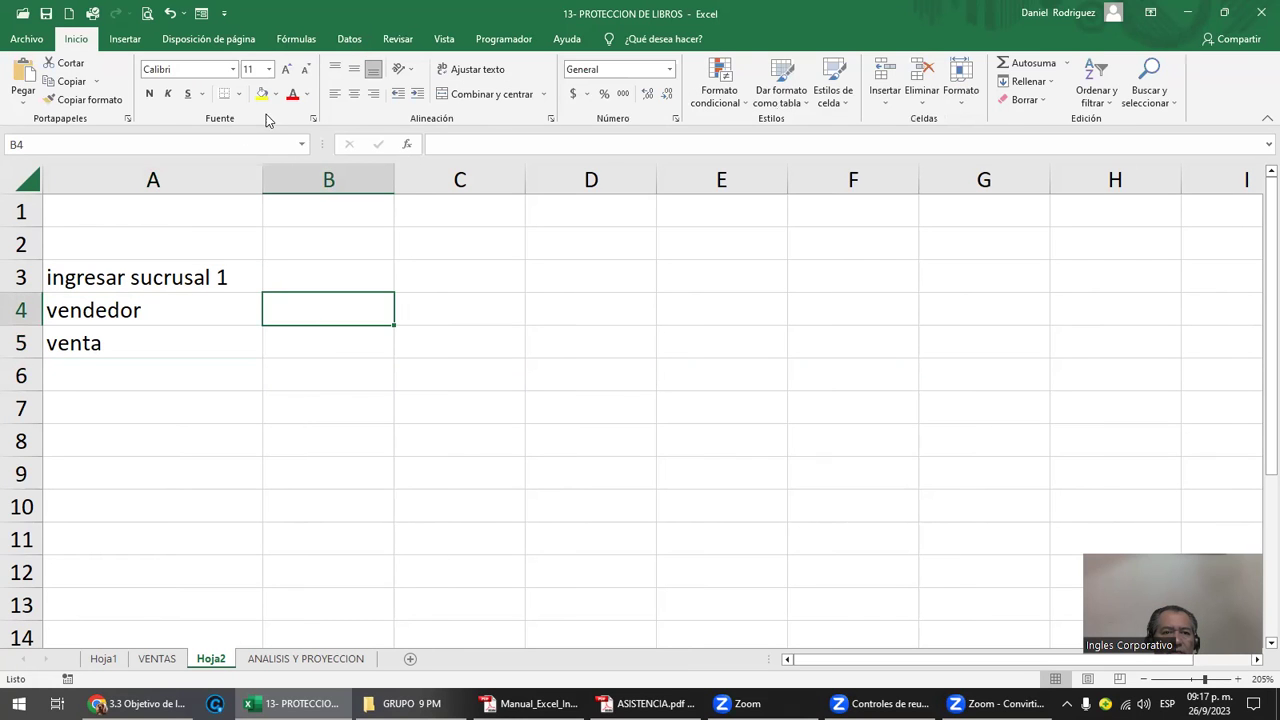
click(262, 93)
click(314, 346)
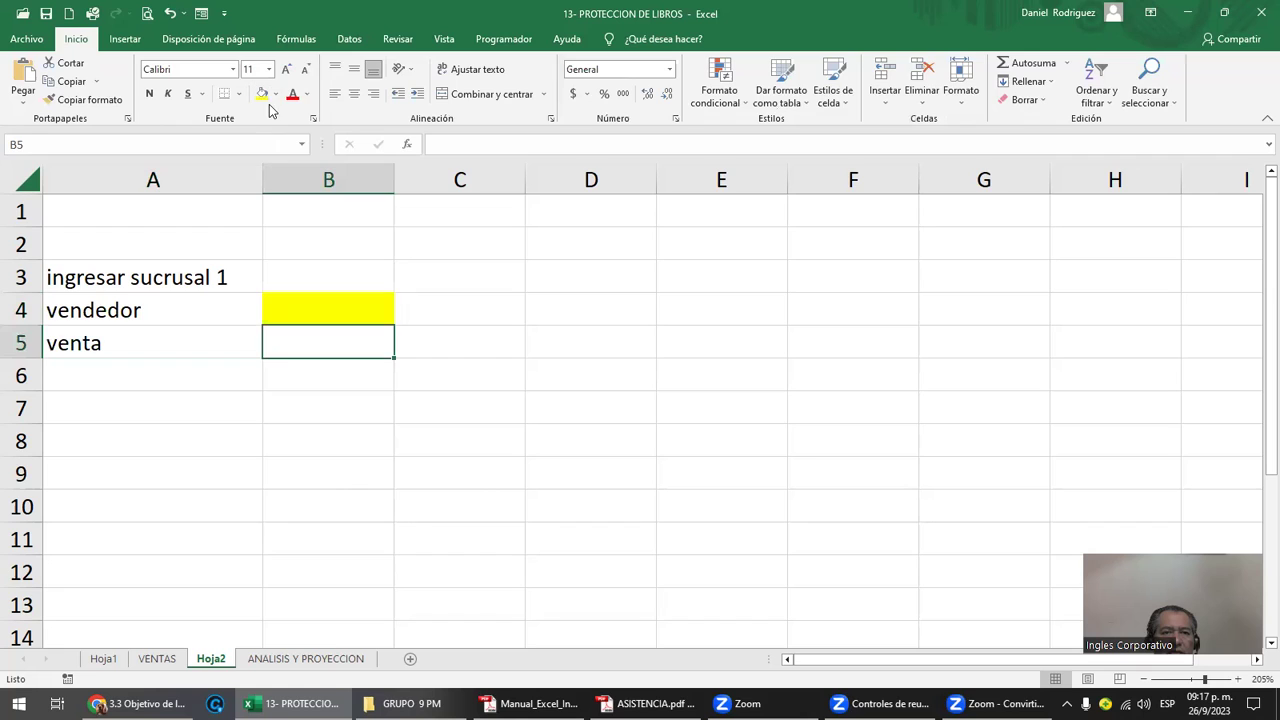
click(276, 94)
click(343, 218)
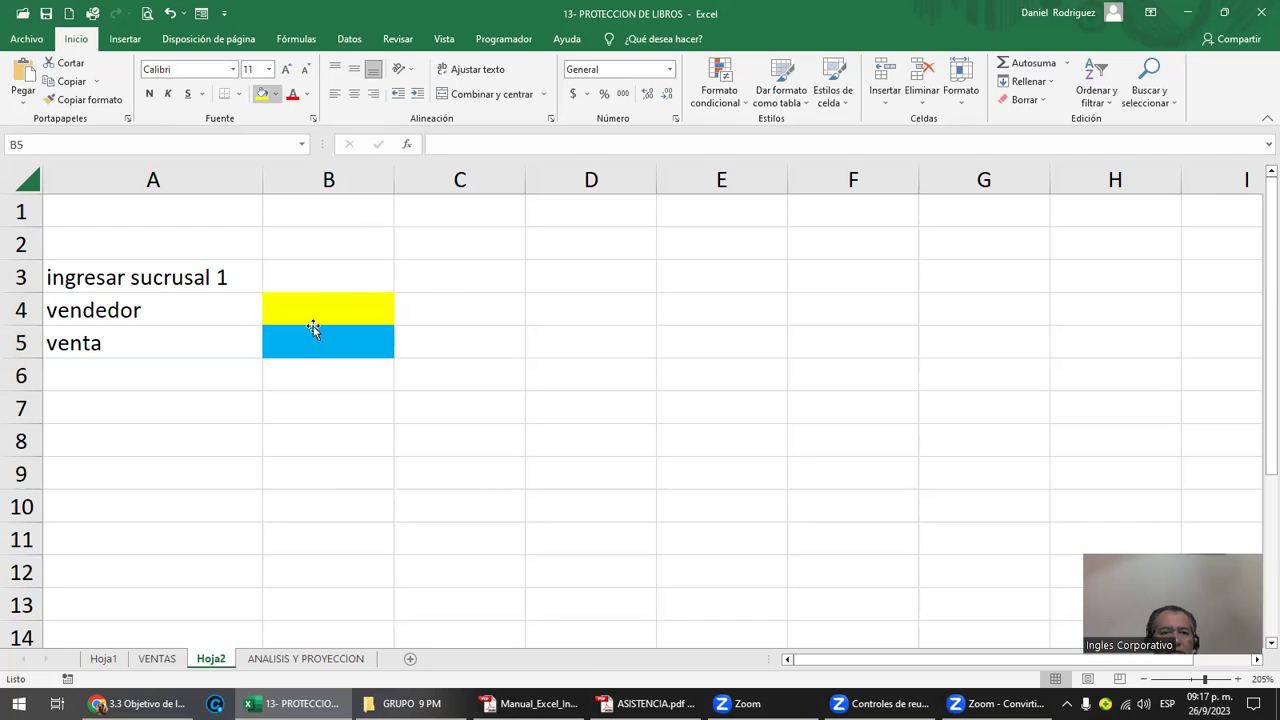
click(325, 337)
- Switch to the VENTAS sheet and look through the Sucursal 1 sales cells
click(162, 658)
click(221, 318)
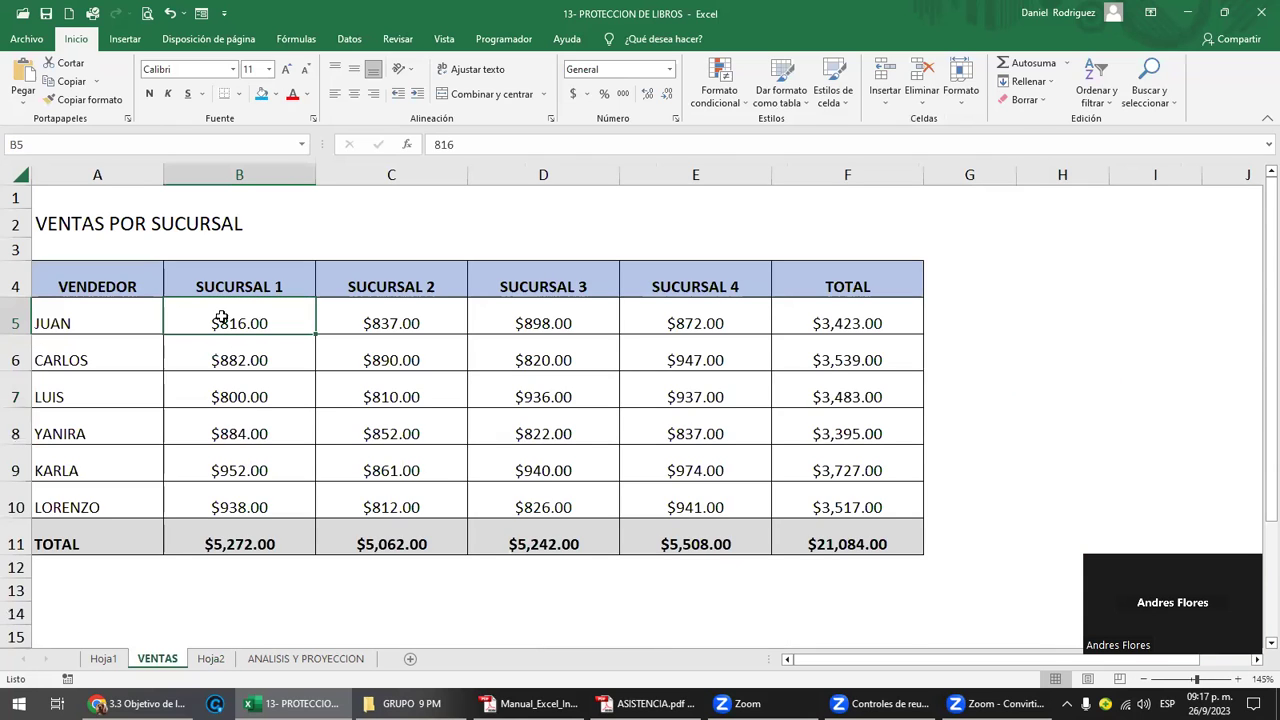
click(231, 351)
click(243, 424)
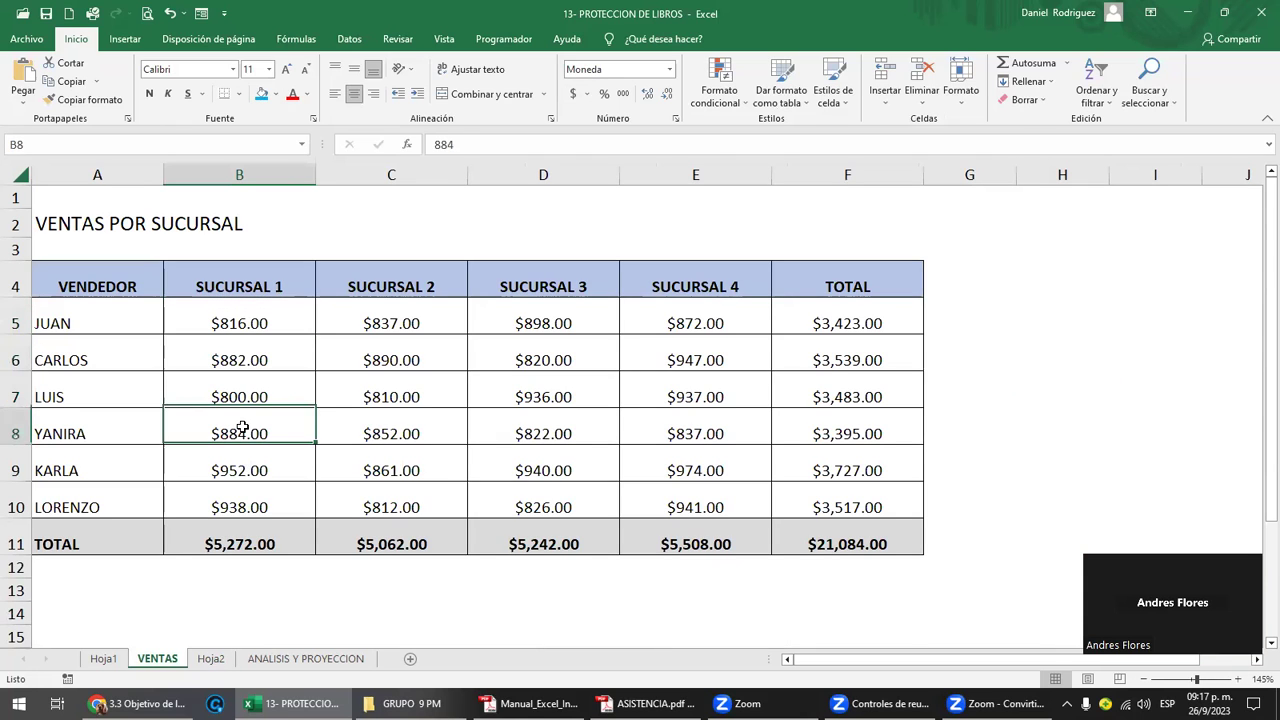
click(243, 468)
key(Down)
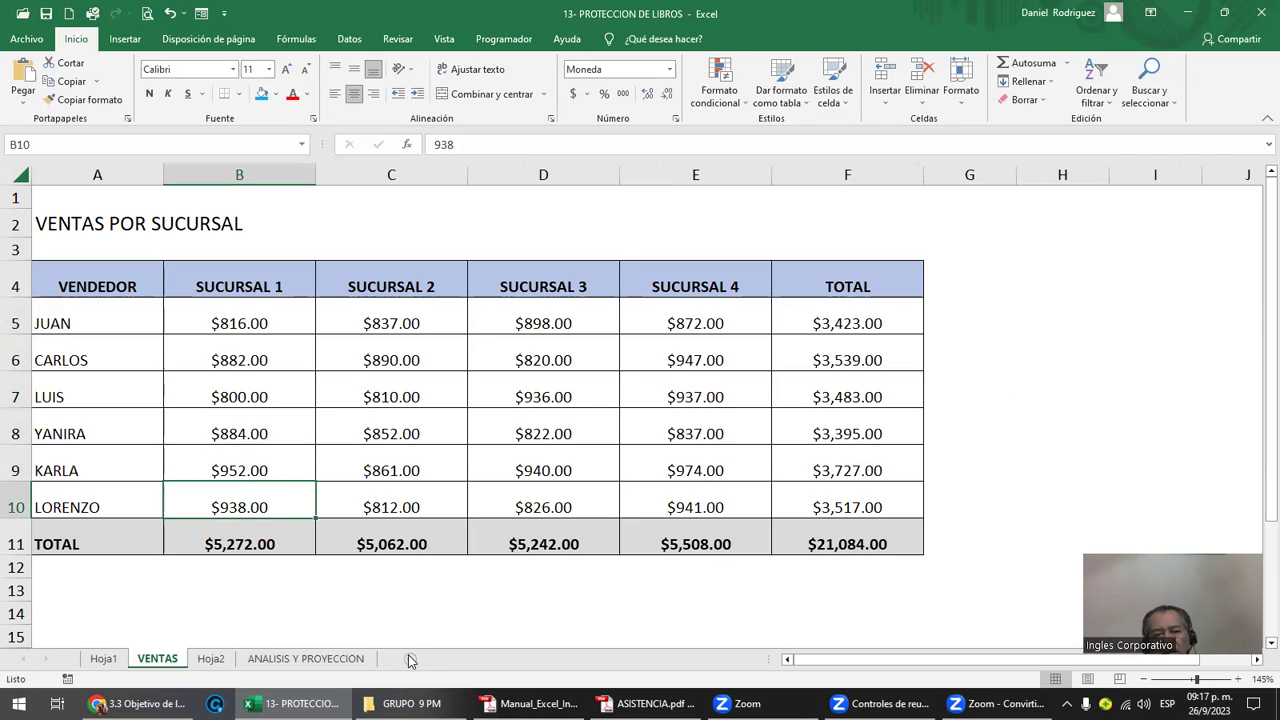
- Move Hoja2 after ANALISIS Y PROYECCION and rename it s1
drag(388, 650, 390, 652)
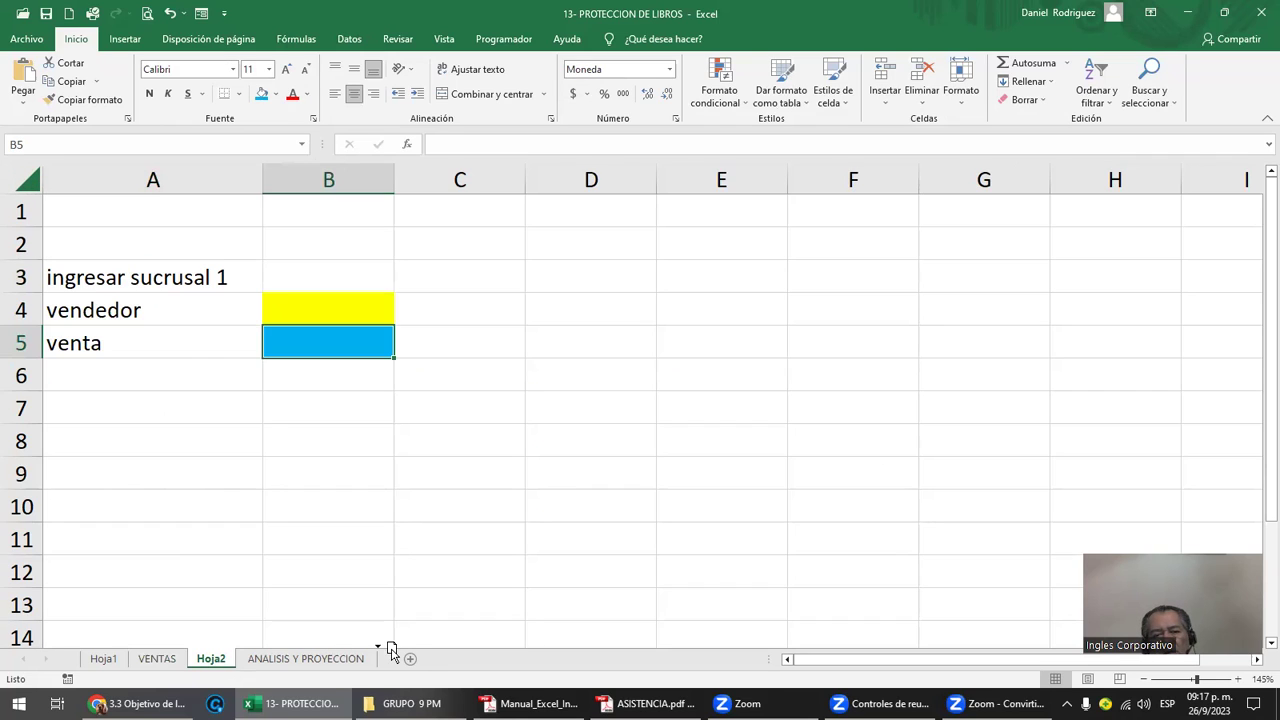
key(Up)
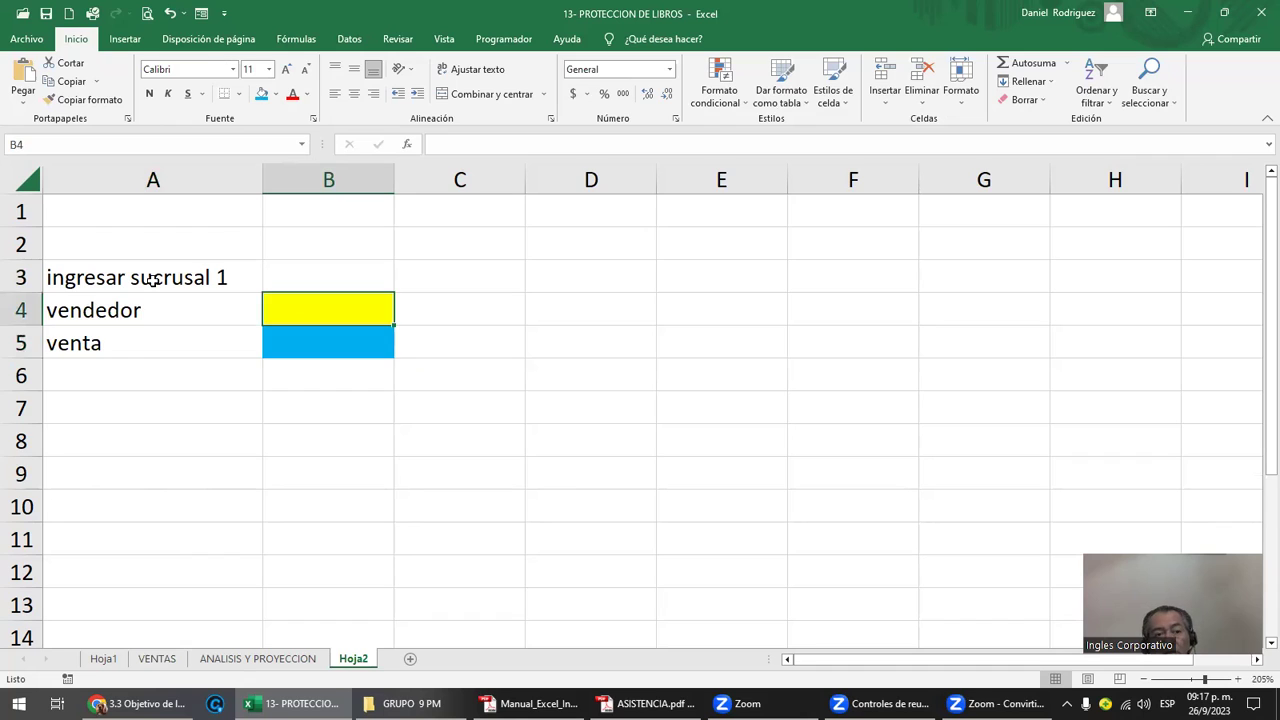
click(222, 283)
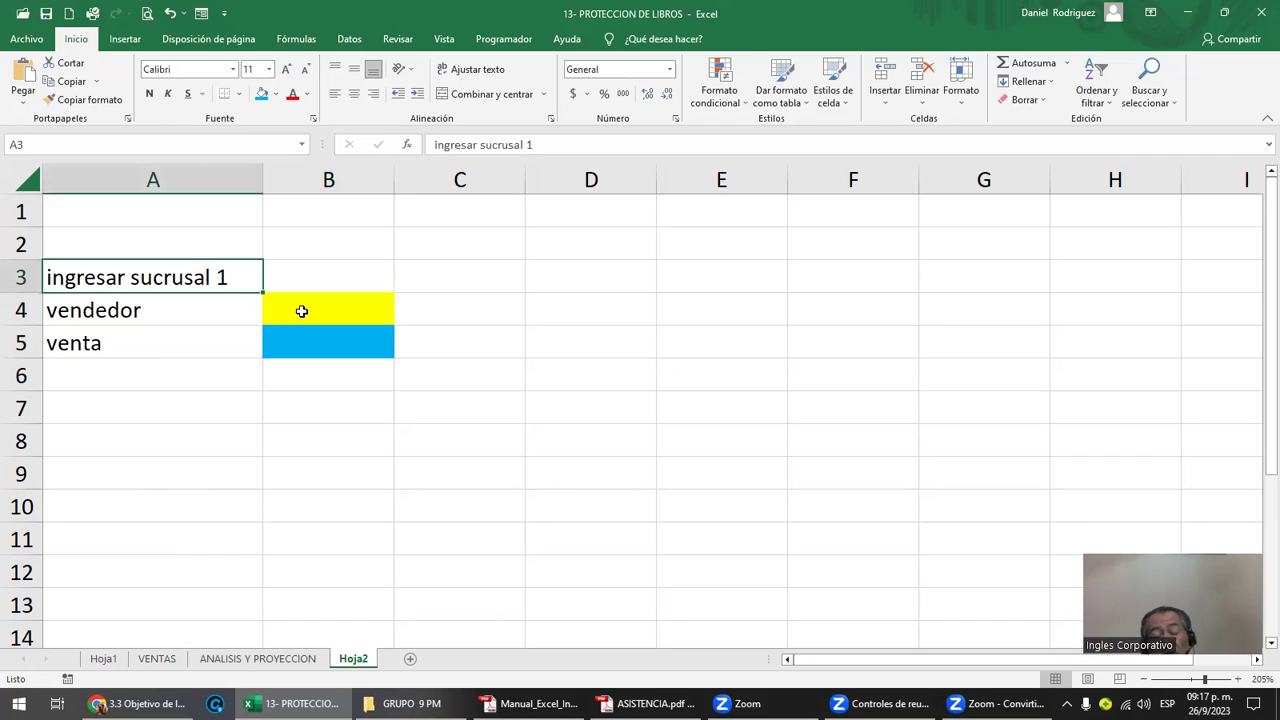
drag(157, 290, 310, 341)
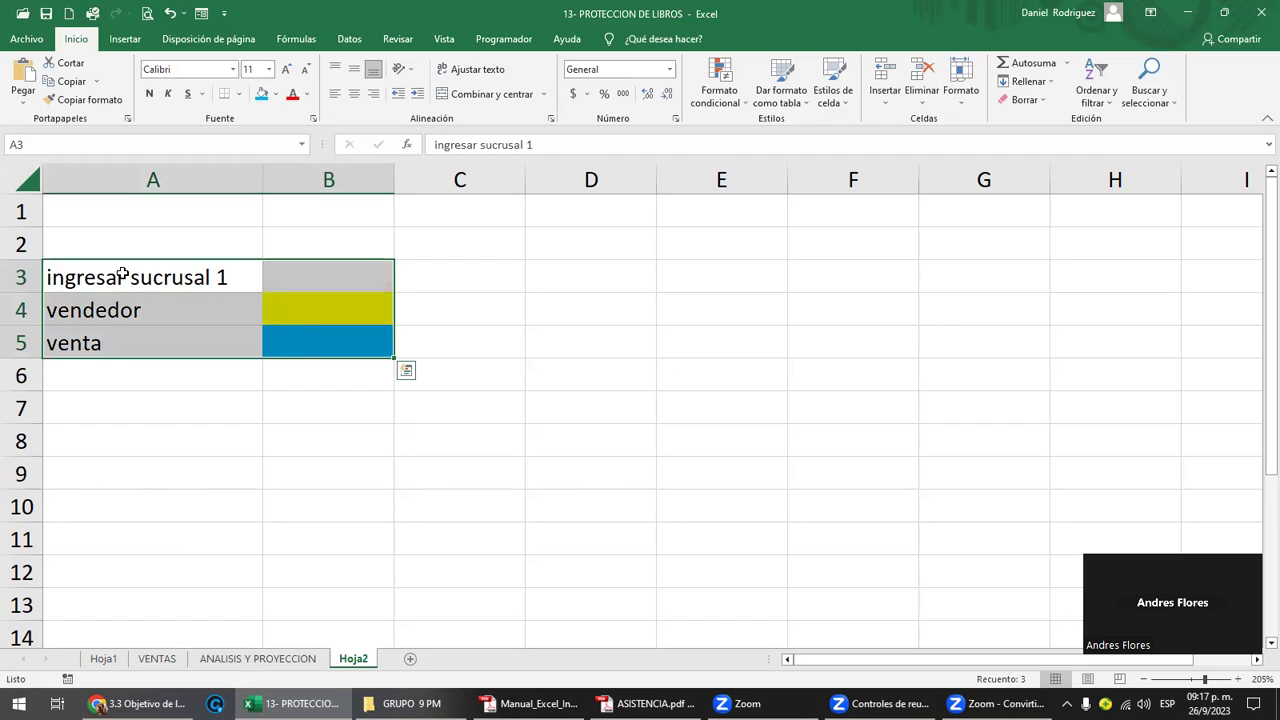
double_click(353, 660)
text(1)
key(Return)
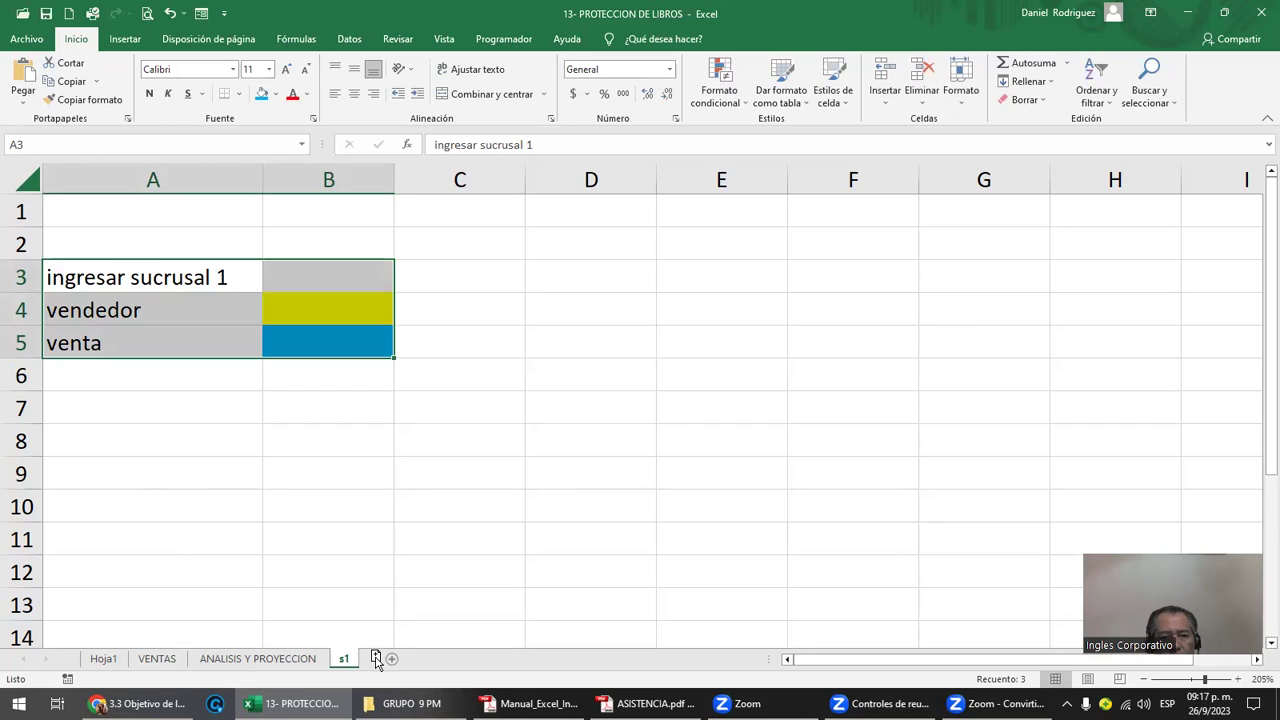
- Duplicate sheet s1 and name the copy s2
ctrl+drag(344, 662, 382, 660)
double_click(386, 657)
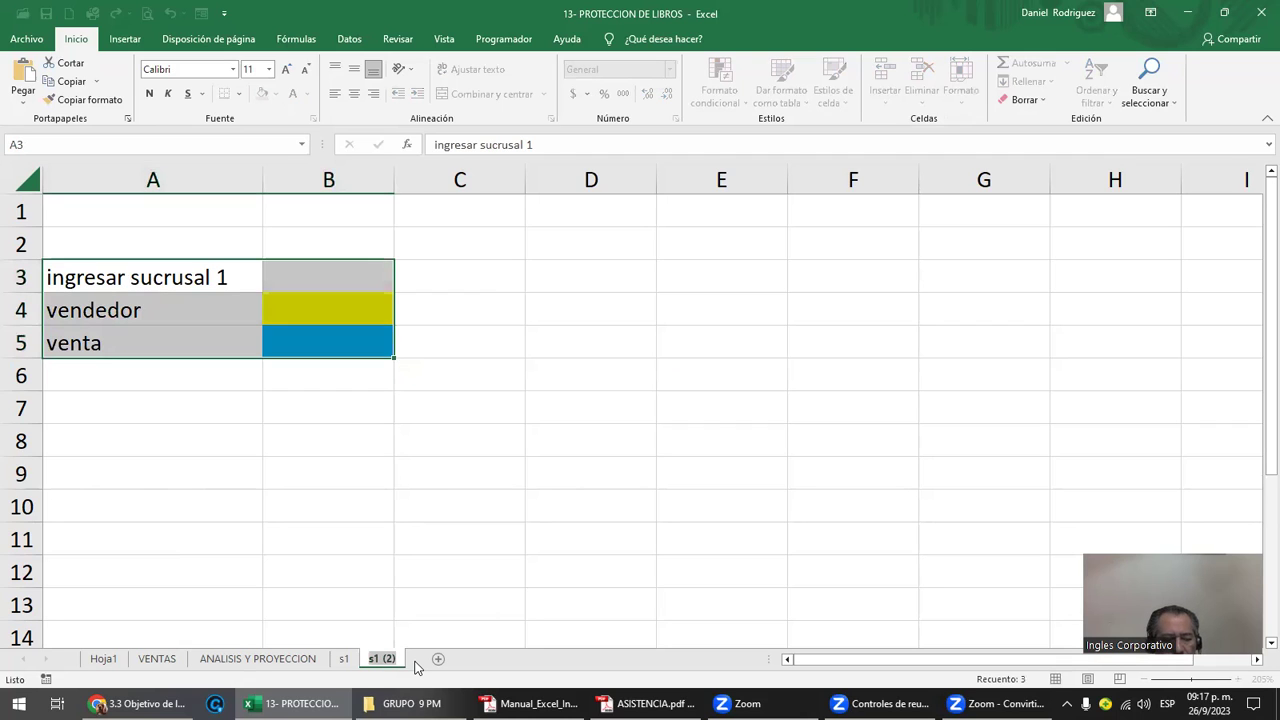
text(s2)
key(Return)
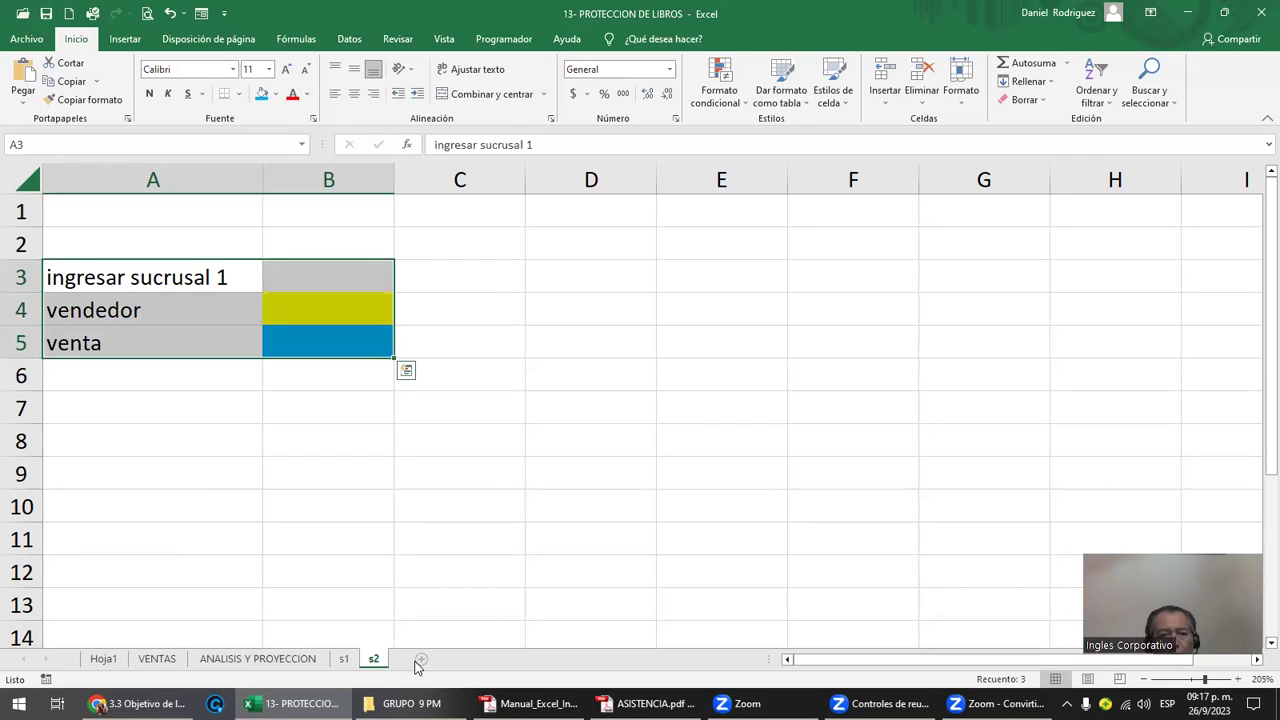
- Back on VENTAS, try a blue fill on the SUCURSAL 4 column and select SUCURSAL 2
key(ctrl+Page_Up)
key(ctrl+Page_Up)
key(ctrl+Page_Up)
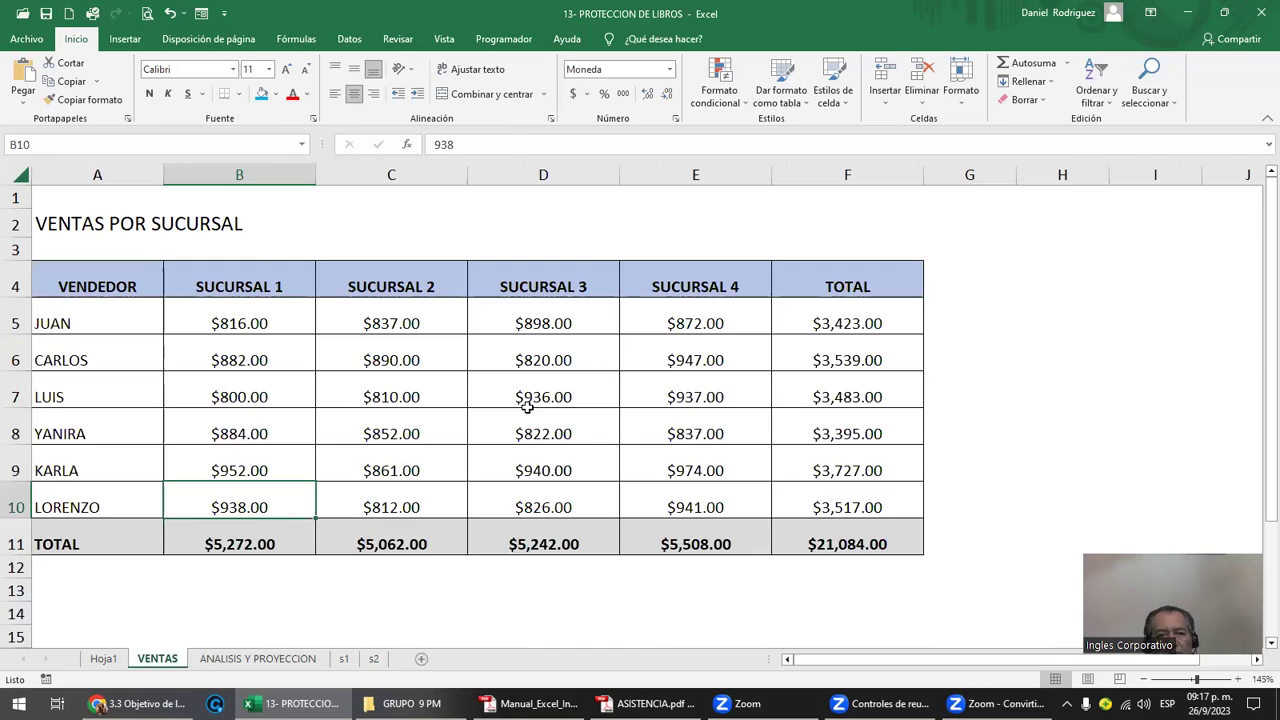
key(ctrl+a)
drag(815, 517, 815, 517)
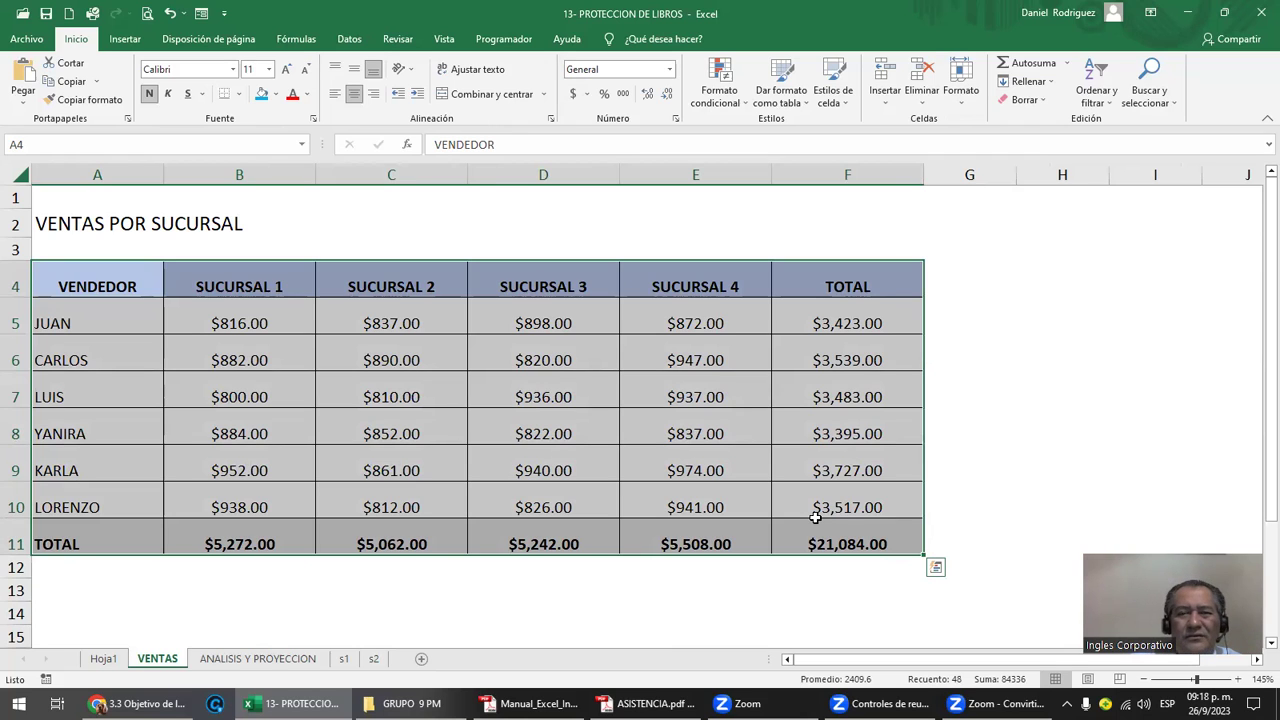
drag(850, 283, 876, 449)
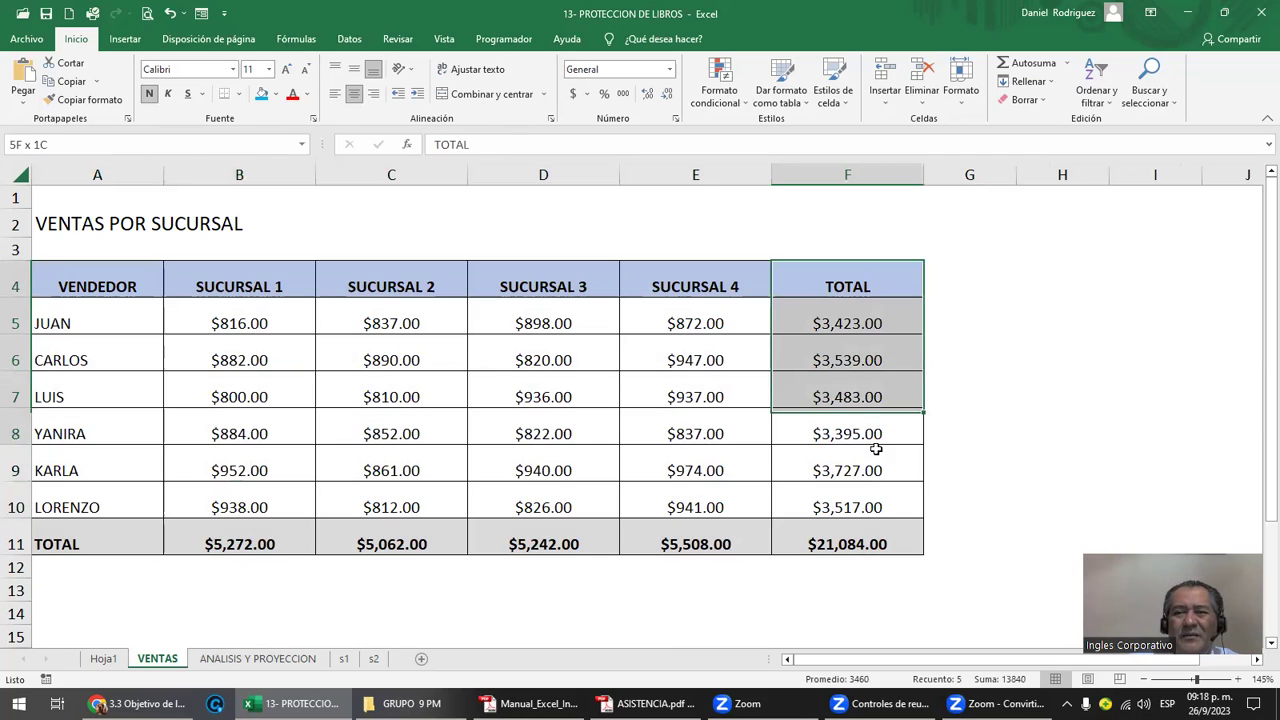
drag(701, 286, 710, 530)
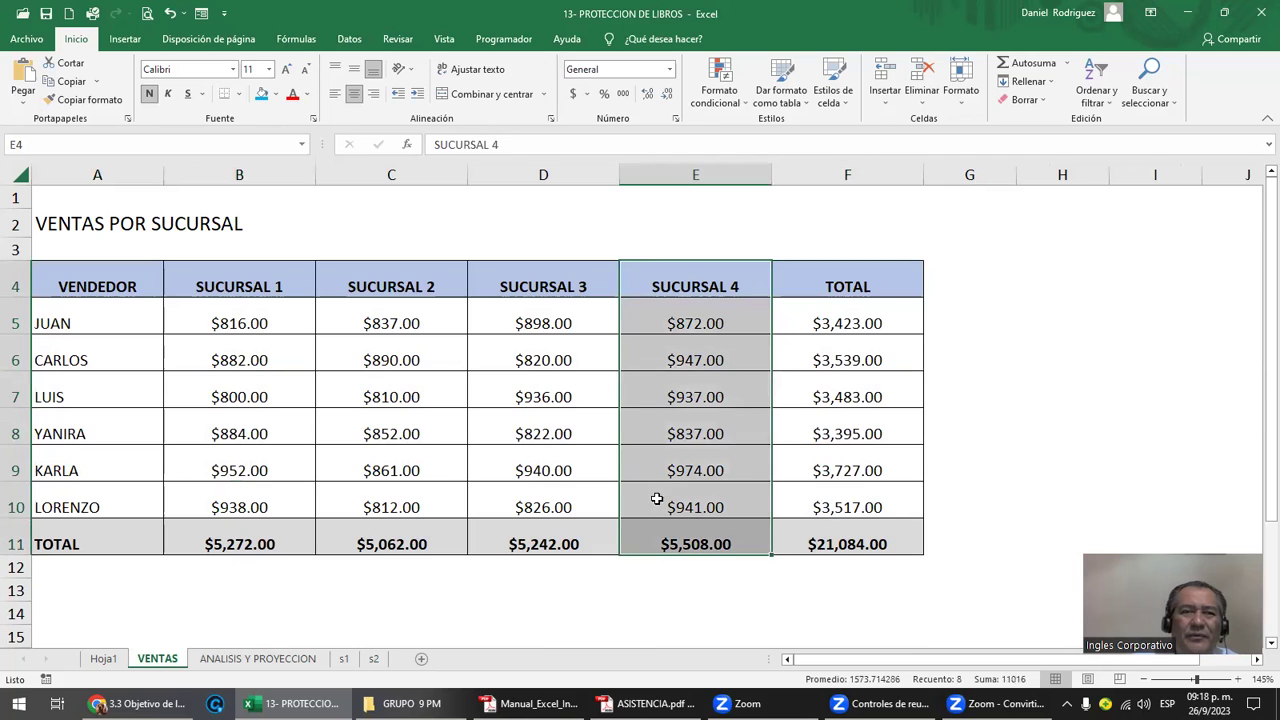
click(262, 94)
drag(414, 280, 376, 539)
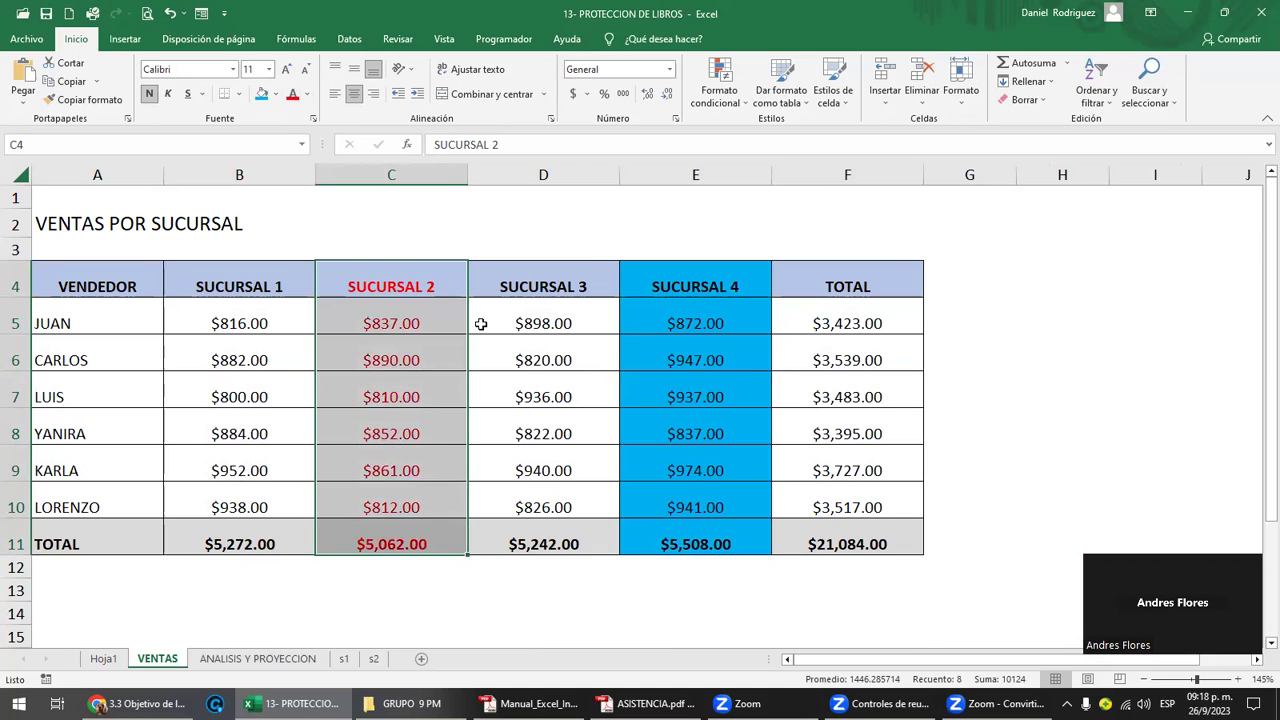
- Undo the red font on SUCURSAL 2 and the blue fill on SUCURSAL 4, then close Explorer
key(ctrl+z)
key(ctrl+z)
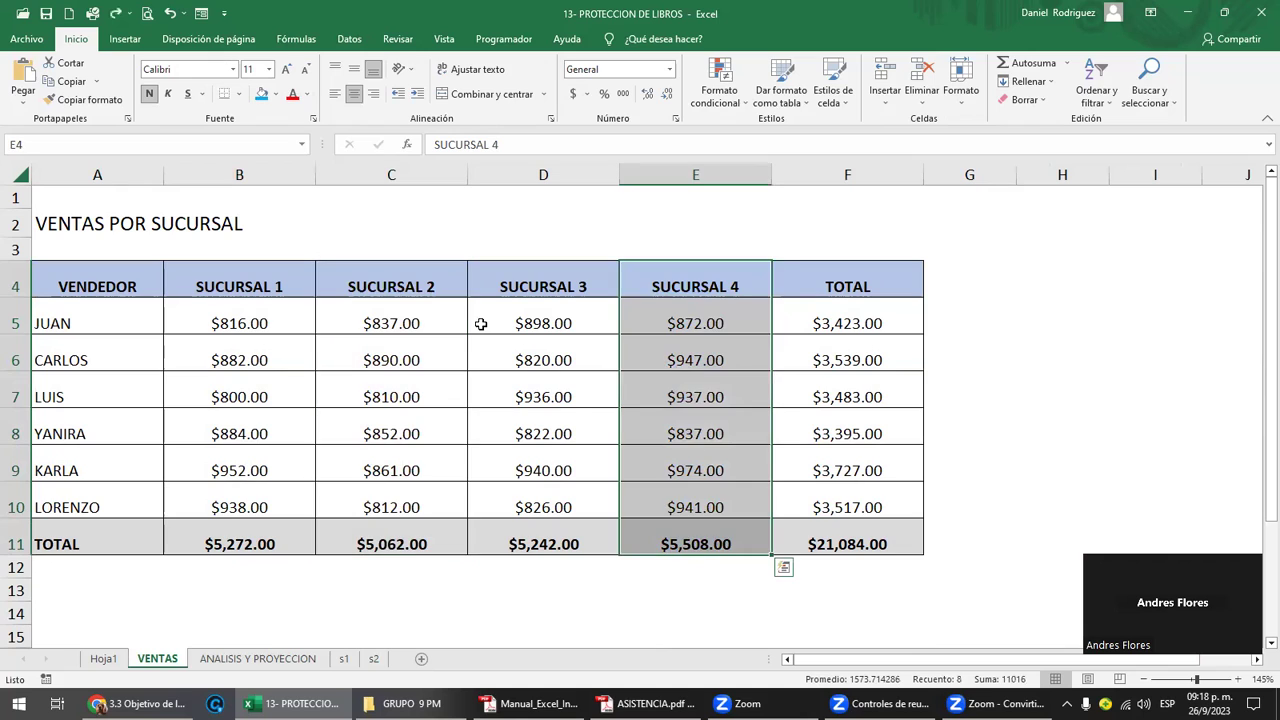
click(705, 326)
click(660, 243)
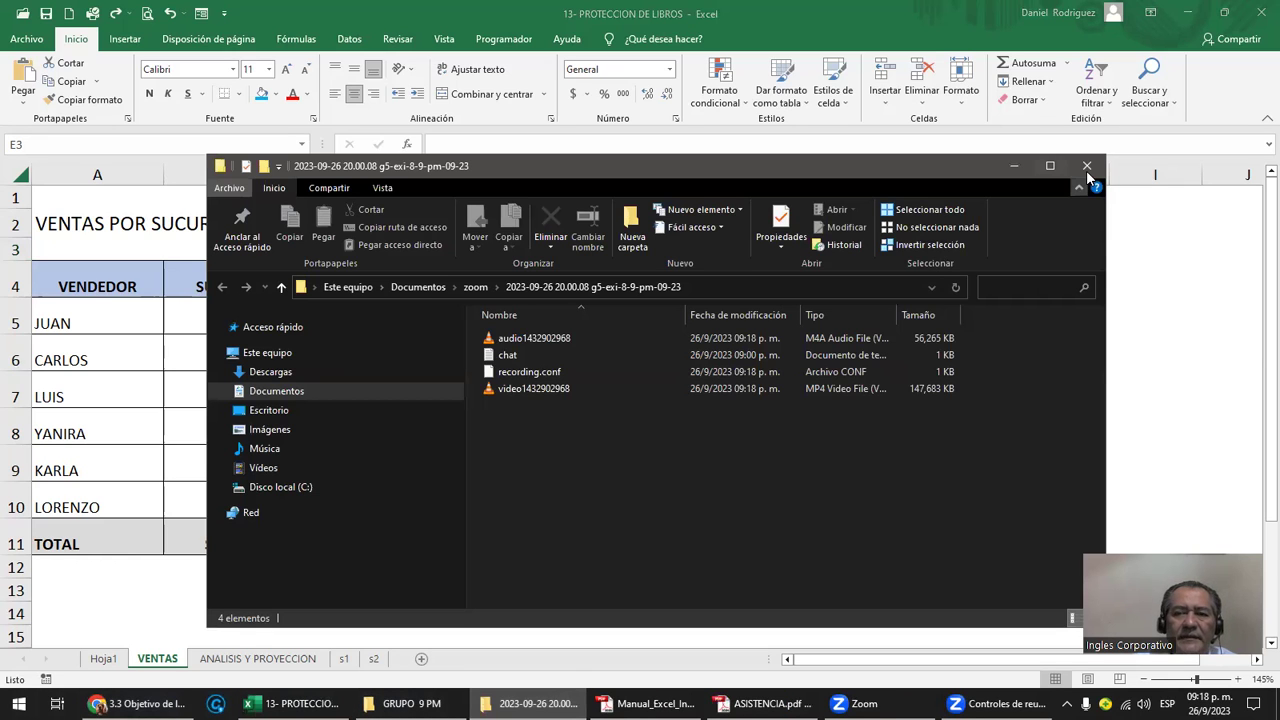
key(alt+F4)
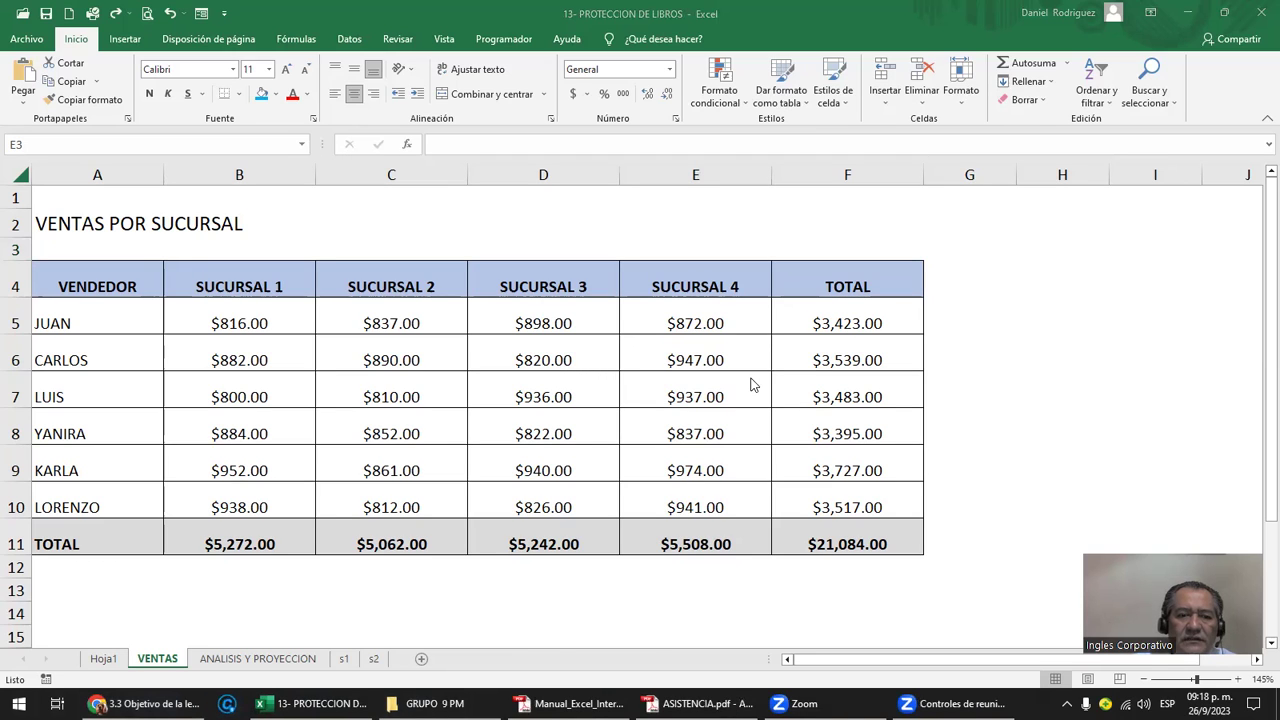
click(344, 659)
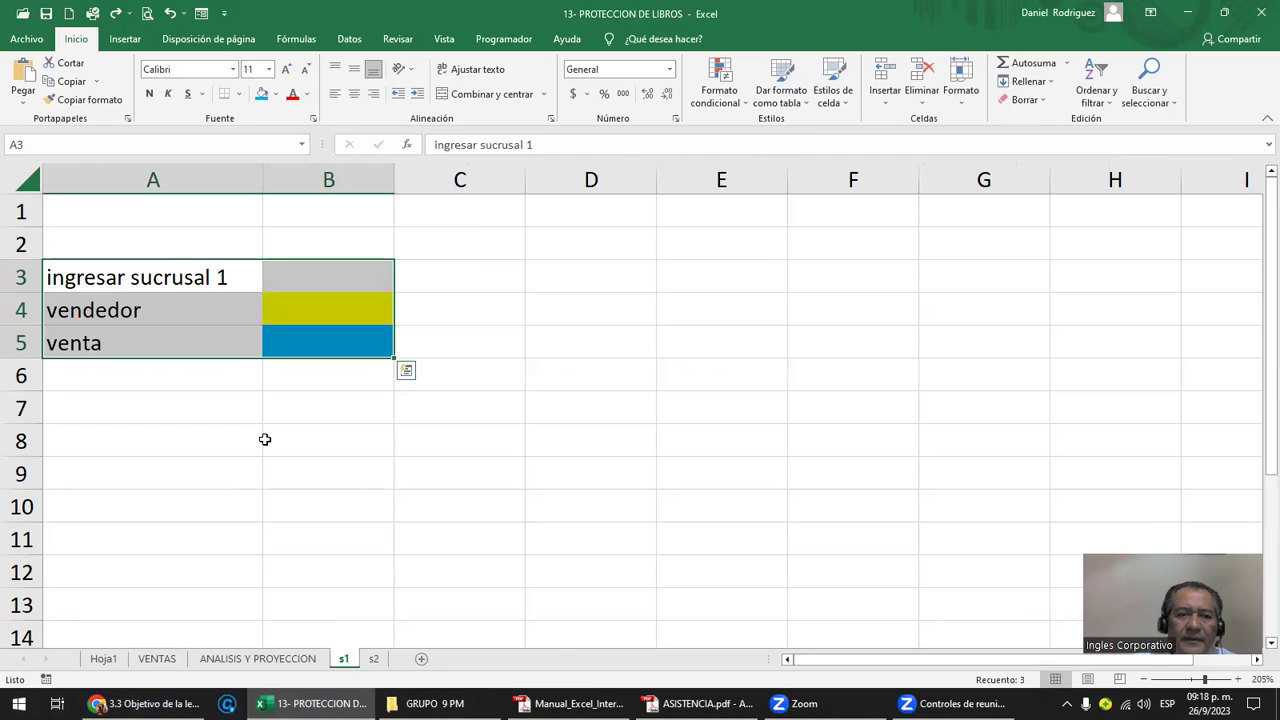
click(191, 273)
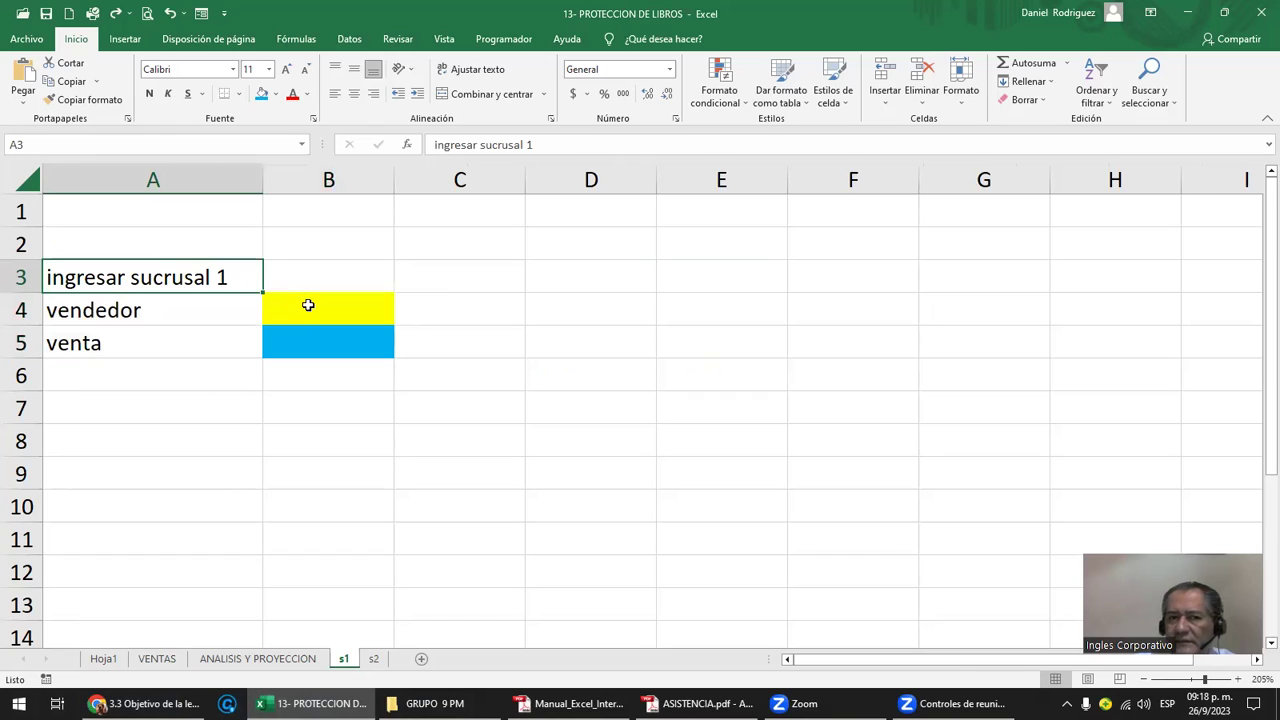
click(308, 305)
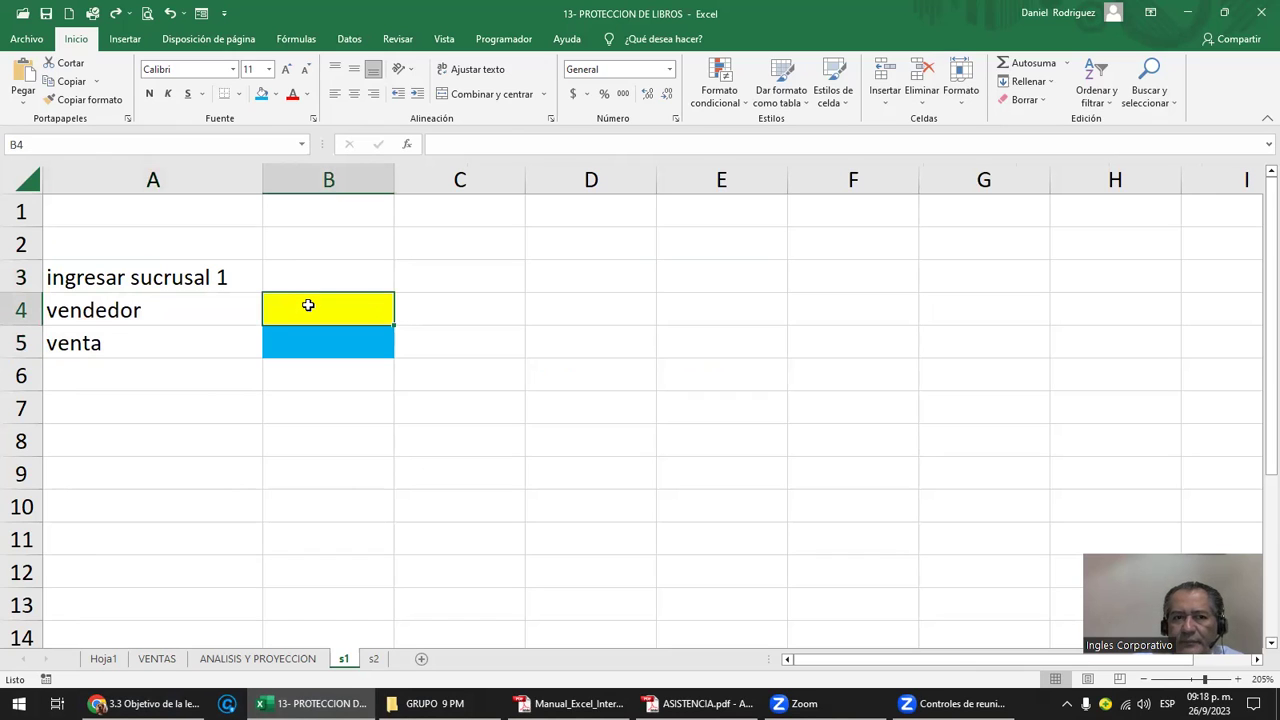
click(123, 311)
click(320, 311)
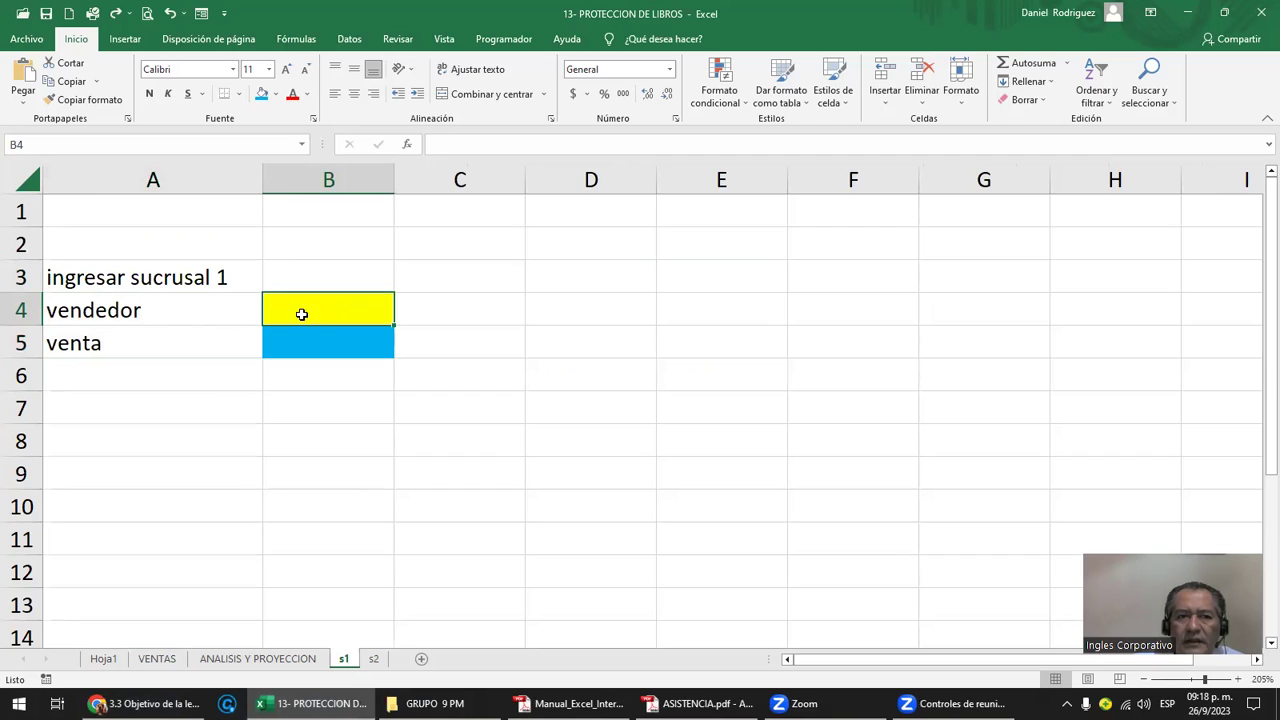
click(323, 340)
drag(313, 298, 314, 333)
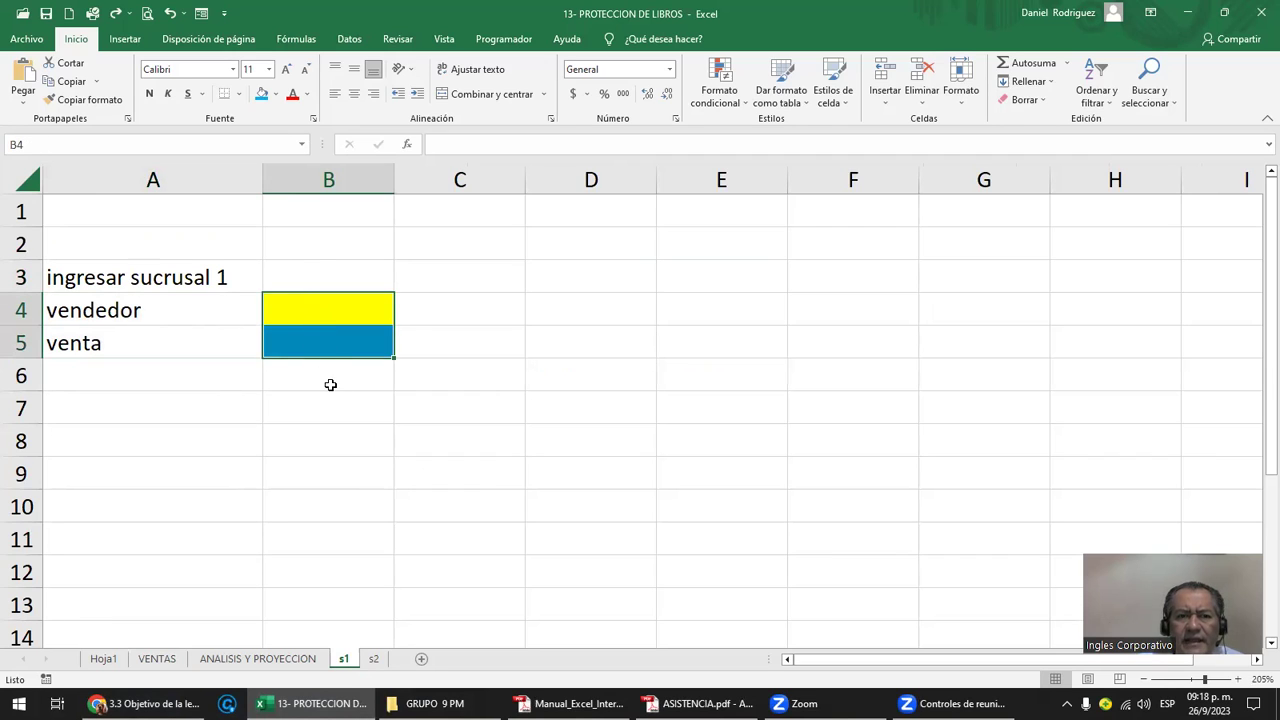
click(303, 322)
click(172, 659)
click(216, 321)
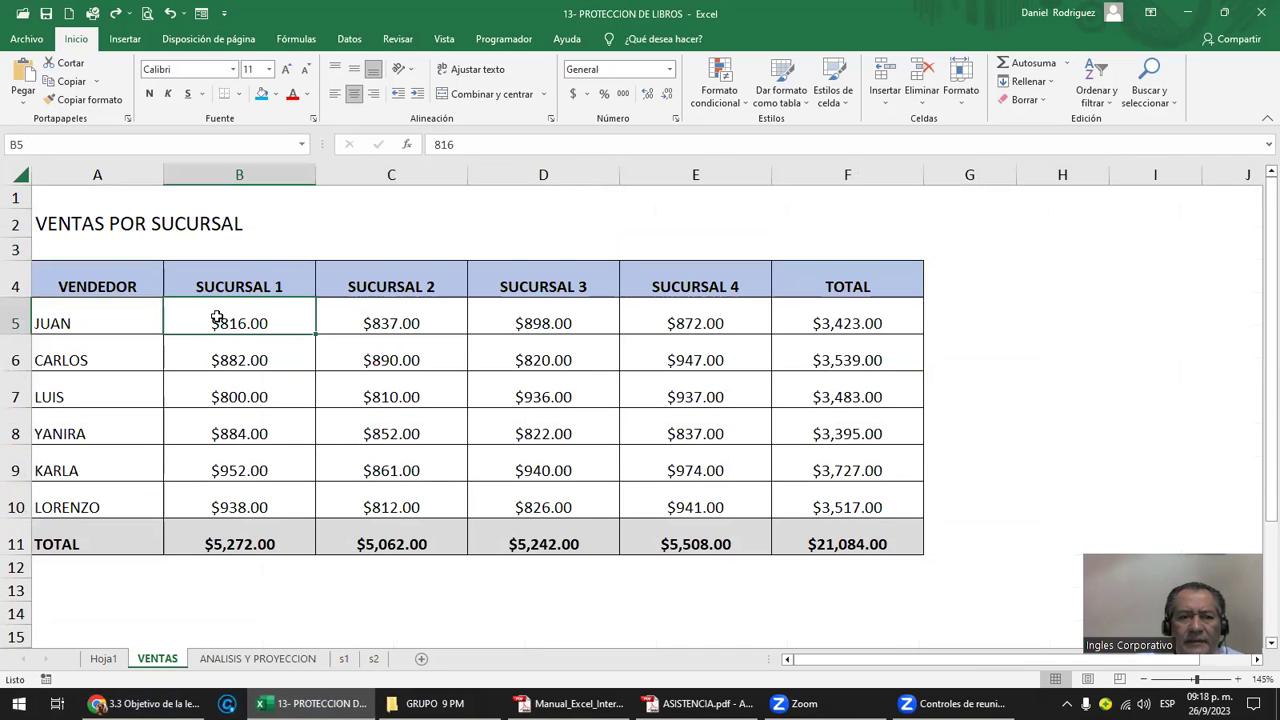
- Copy VENTAS' VENDEDOR and SUCURSAL 1 columns (A4:B11) to s1 at E4 and widen column E
click(343, 659)
click(166, 662)
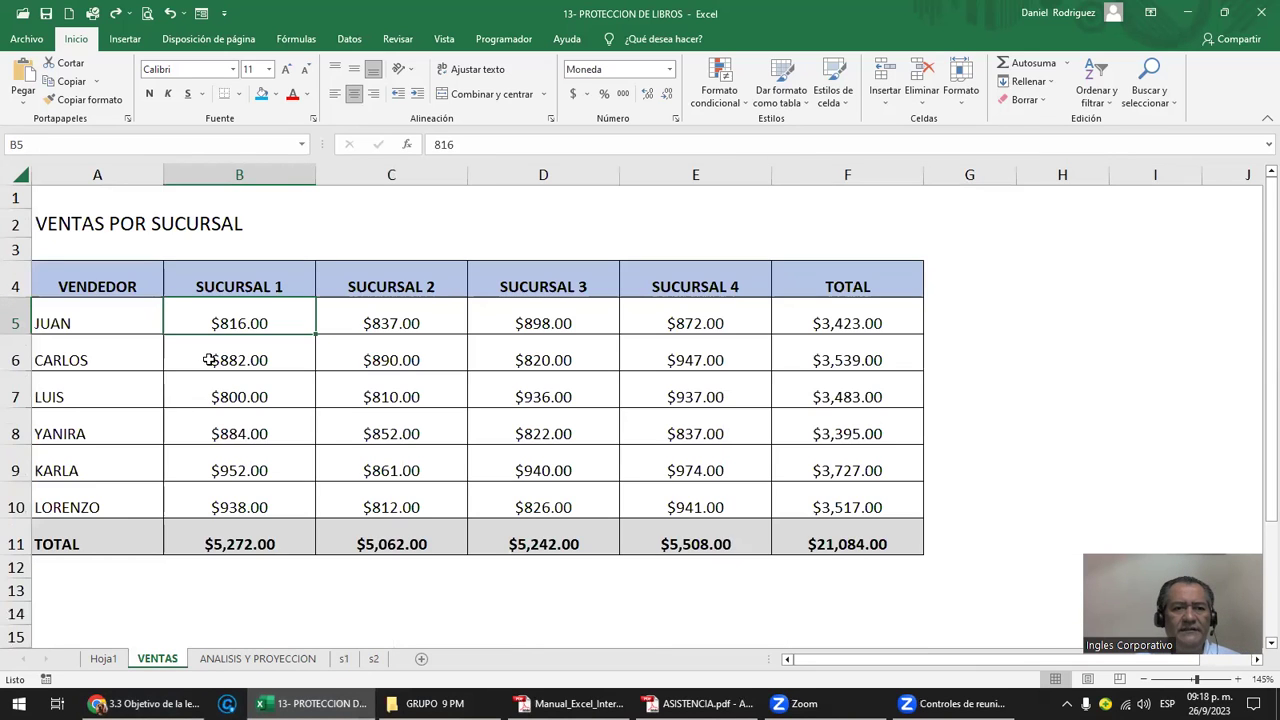
mouse_move(86, 284)
mouse_down()
mouse_move(232, 490)
mouse_move(239, 521)
mouse_up()
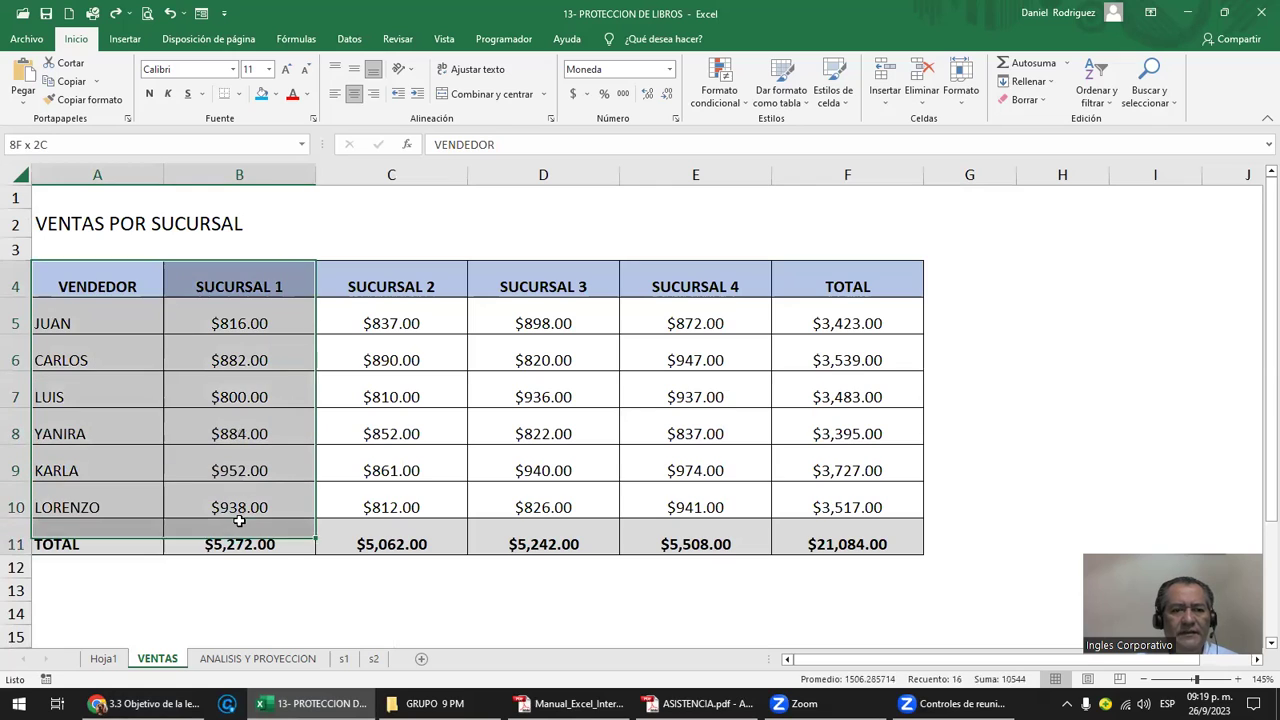
key(ctrl+c)
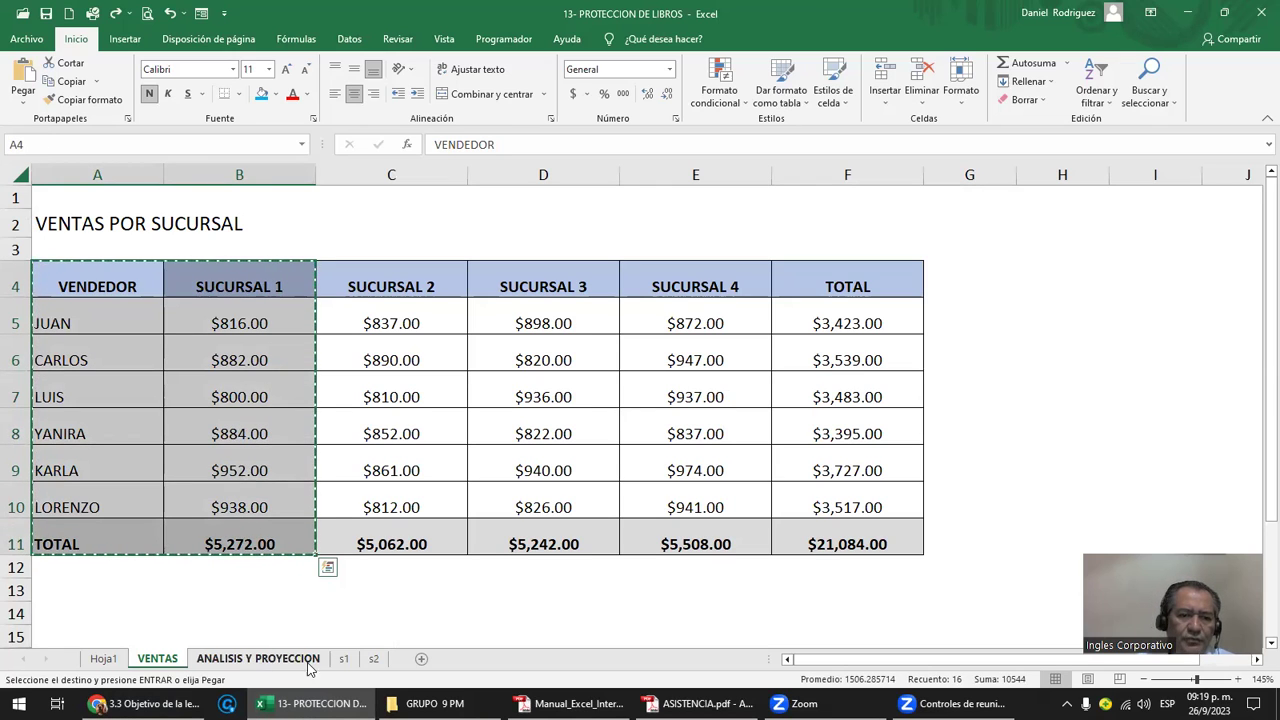
click(344, 659)
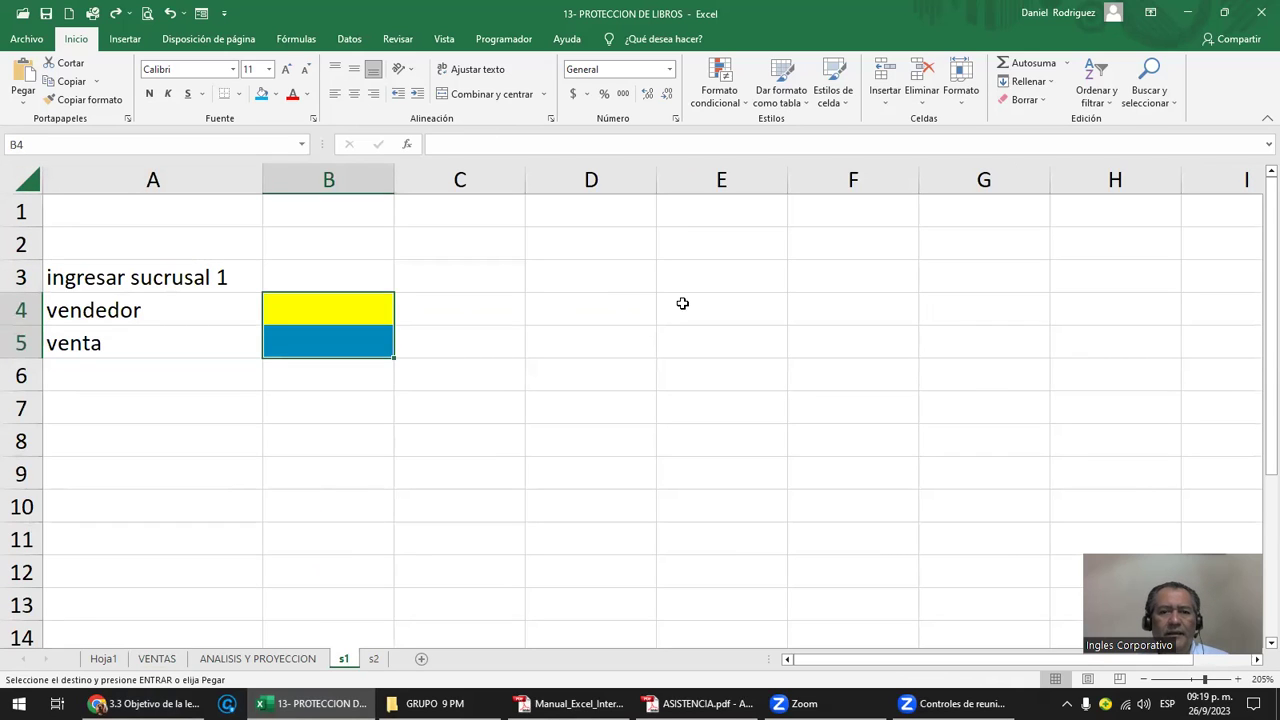
click(740, 324)
key(Return)
key(ctrl+v)
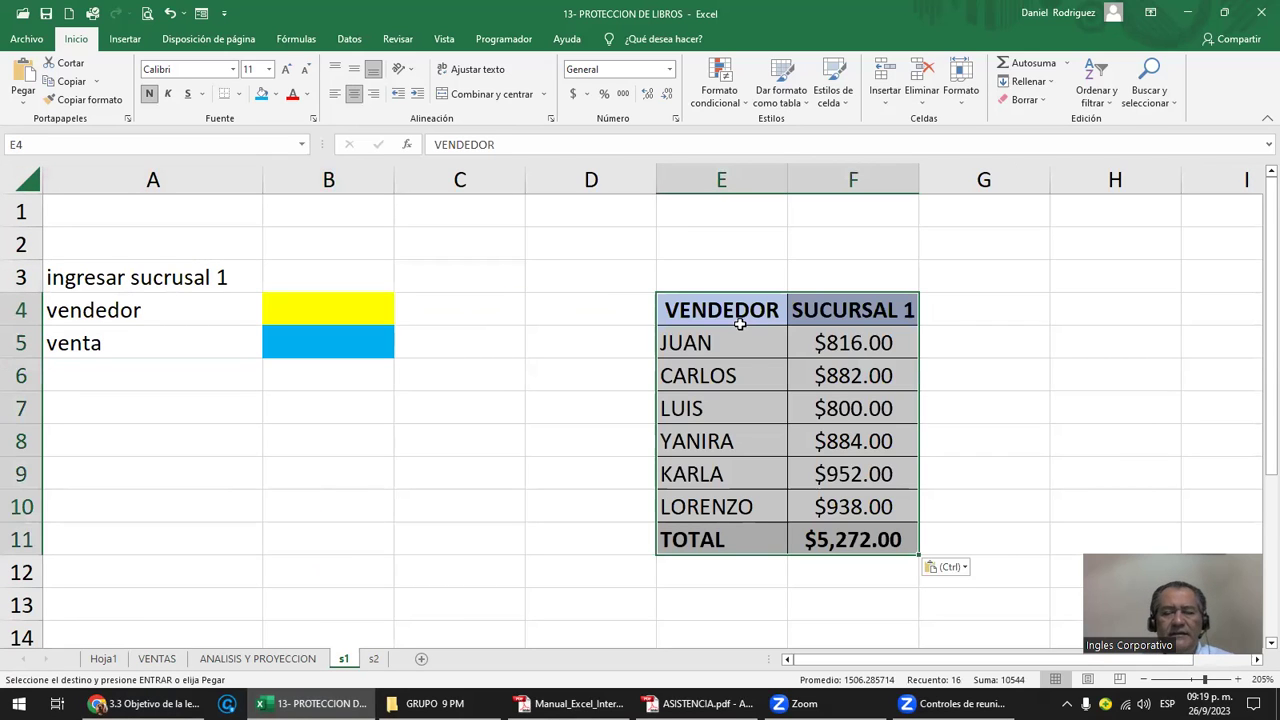
click(748, 349)
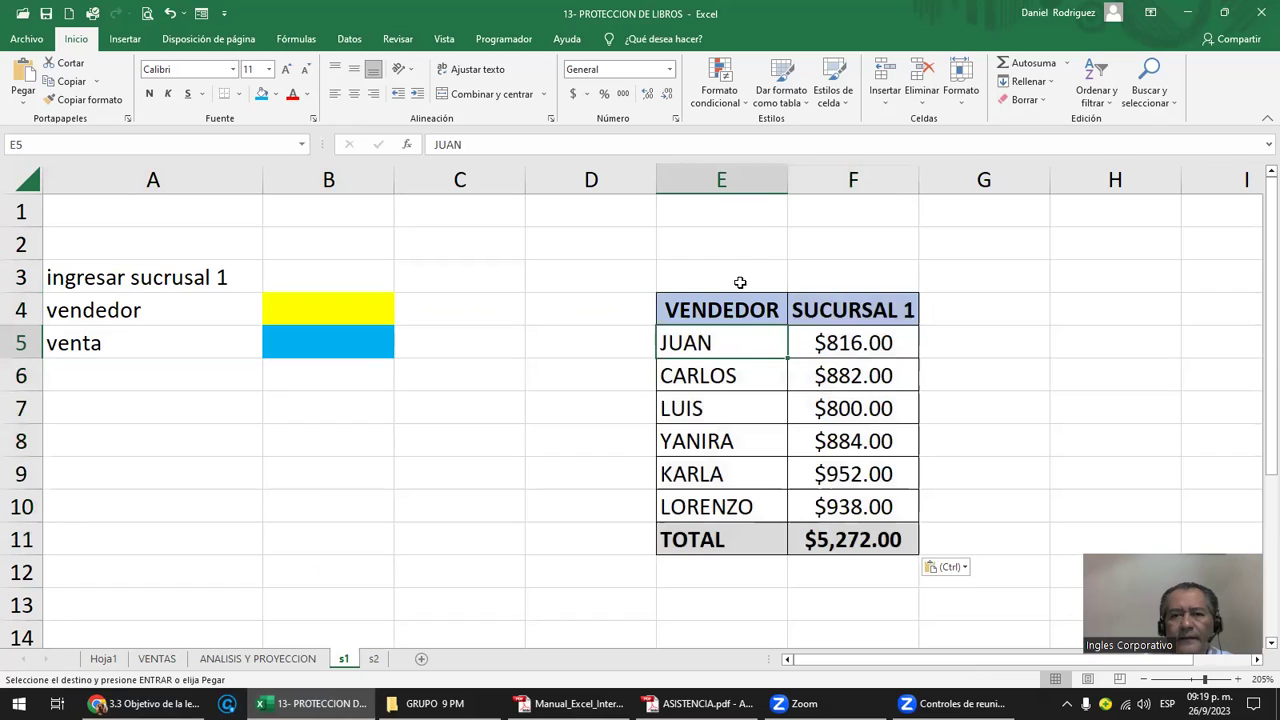
double_click(788, 179)
- Clear the CARLOS to LORENZO rows of the pasted table, check JUAN's $816.00 sale, then undo
click(296, 305)
click(702, 344)
drag(720, 377, 860, 507)
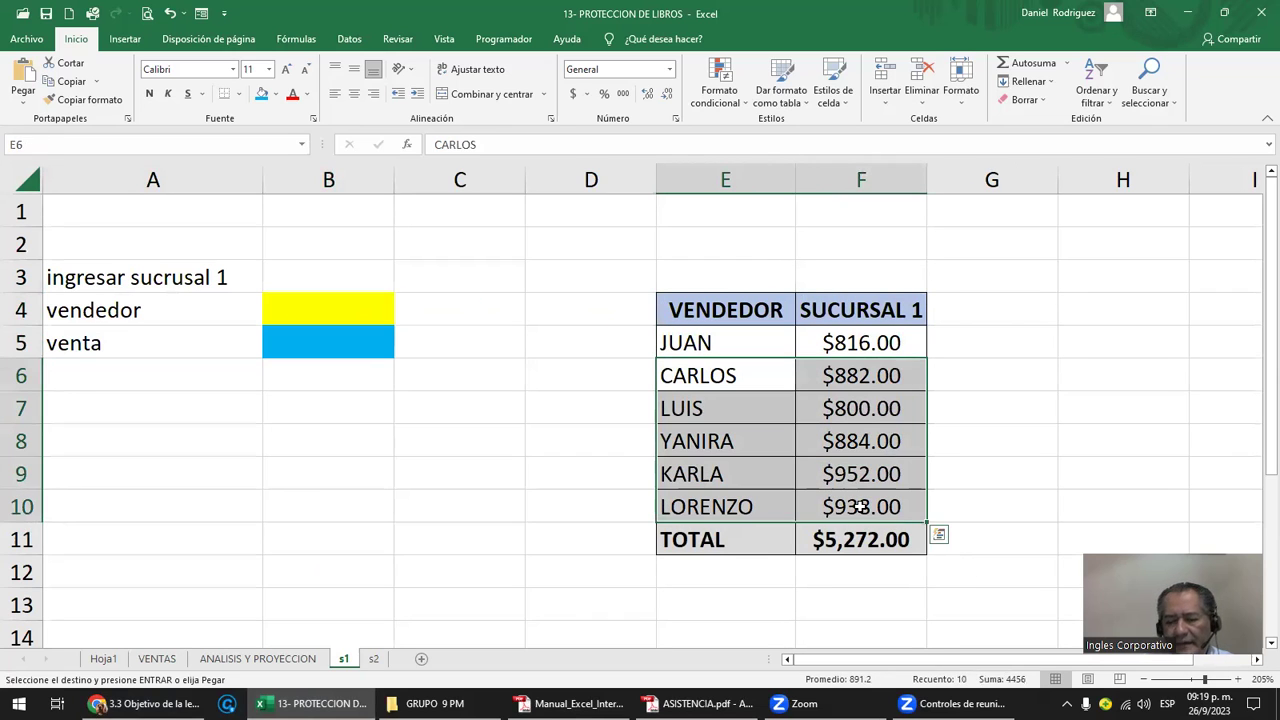
key(Delete)
click(383, 467)
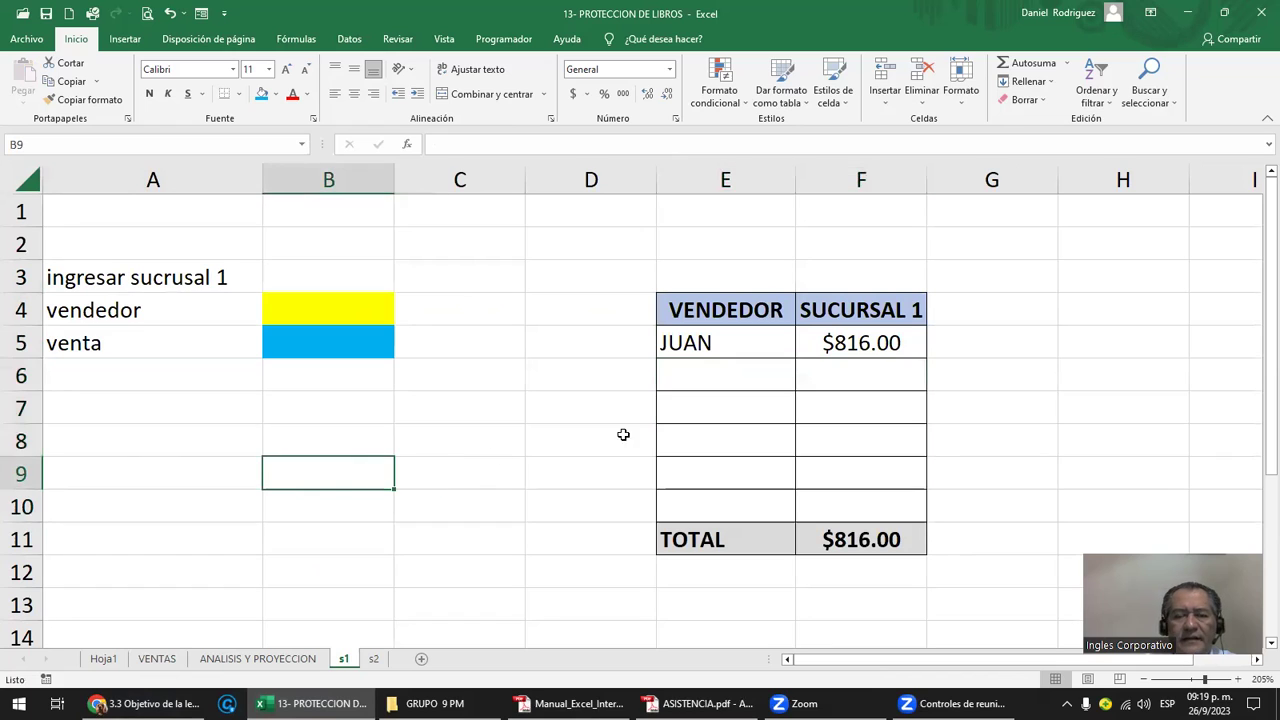
click(700, 345)
click(820, 340)
click(749, 346)
click(851, 343)
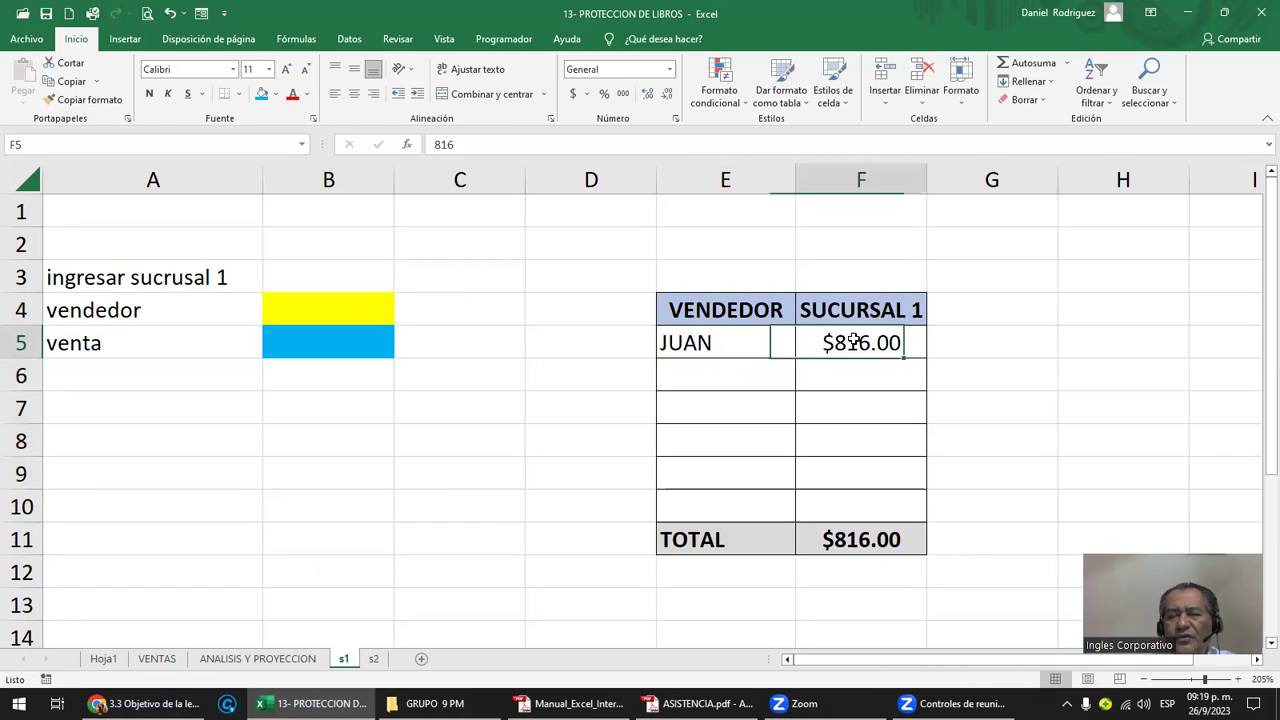
click(737, 334)
click(870, 343)
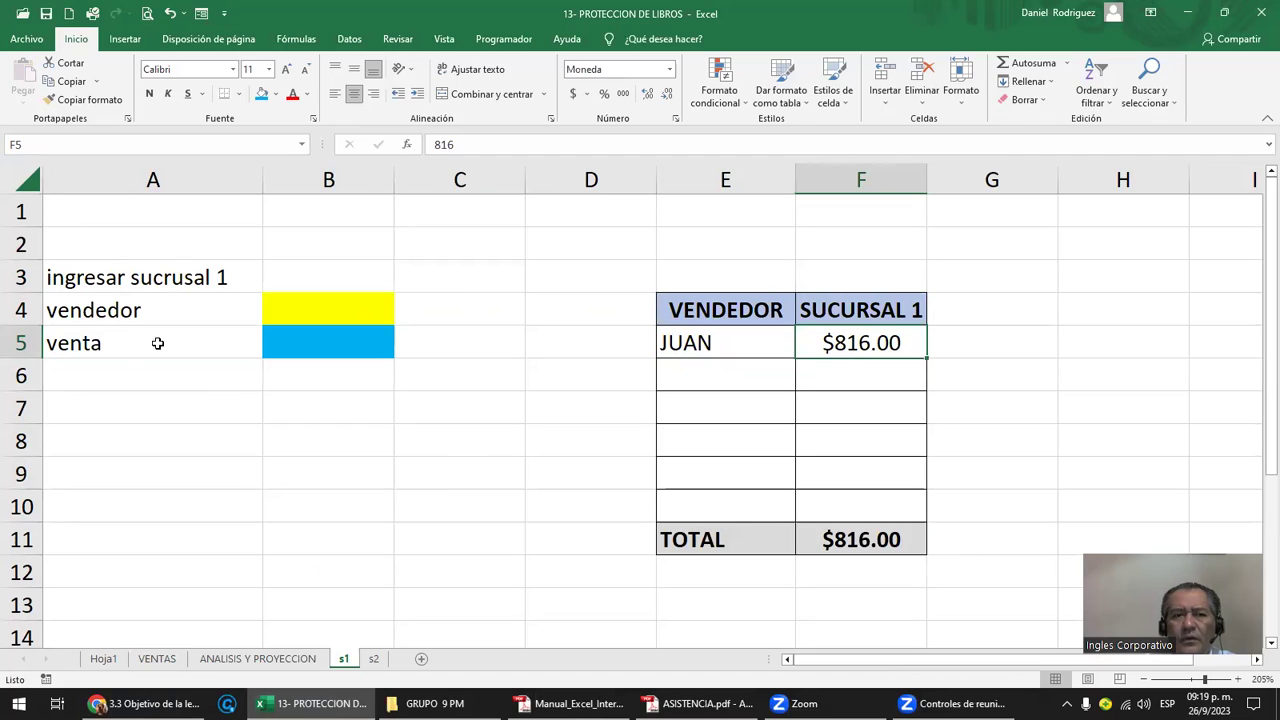
click(278, 316)
key(ctrl+z)
- Clear the LUIS to LORENZO rows, keeping JUAN and CARLOS, then review the VENTAS table
click(755, 420)
key(ctrl+c)
drag(799, 417, 880, 505)
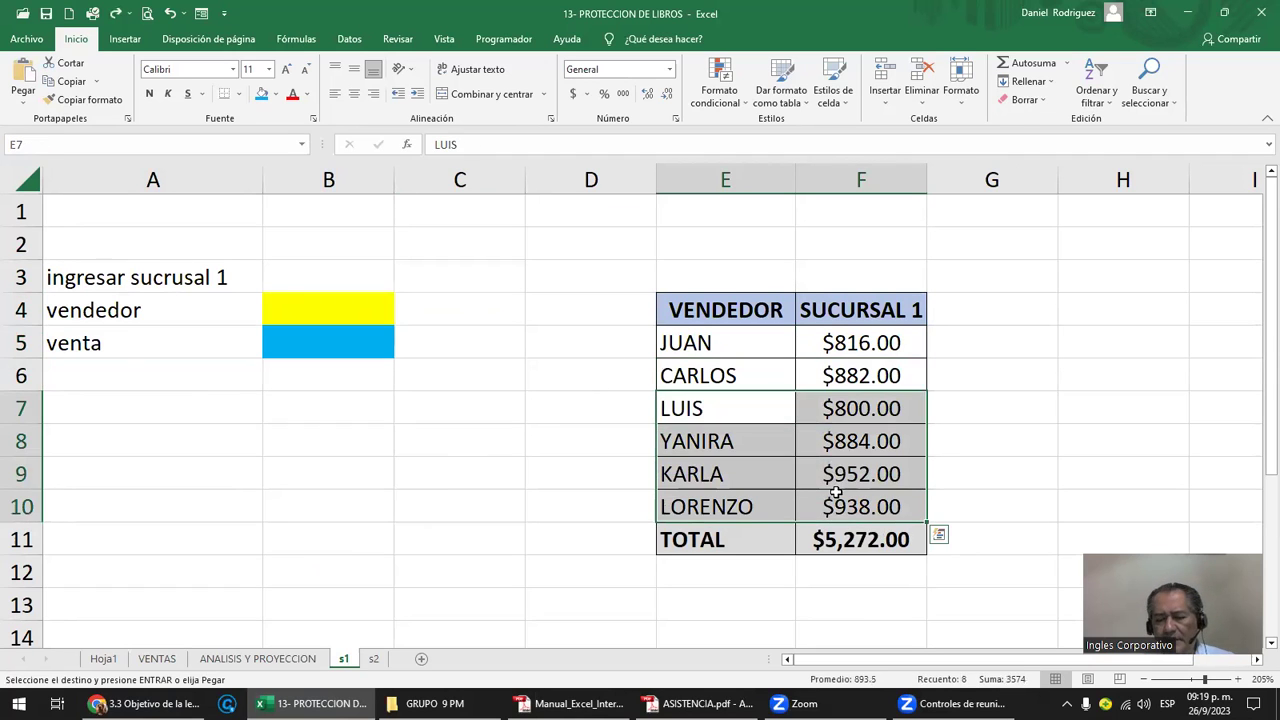
key(Delete)
click(962, 434)
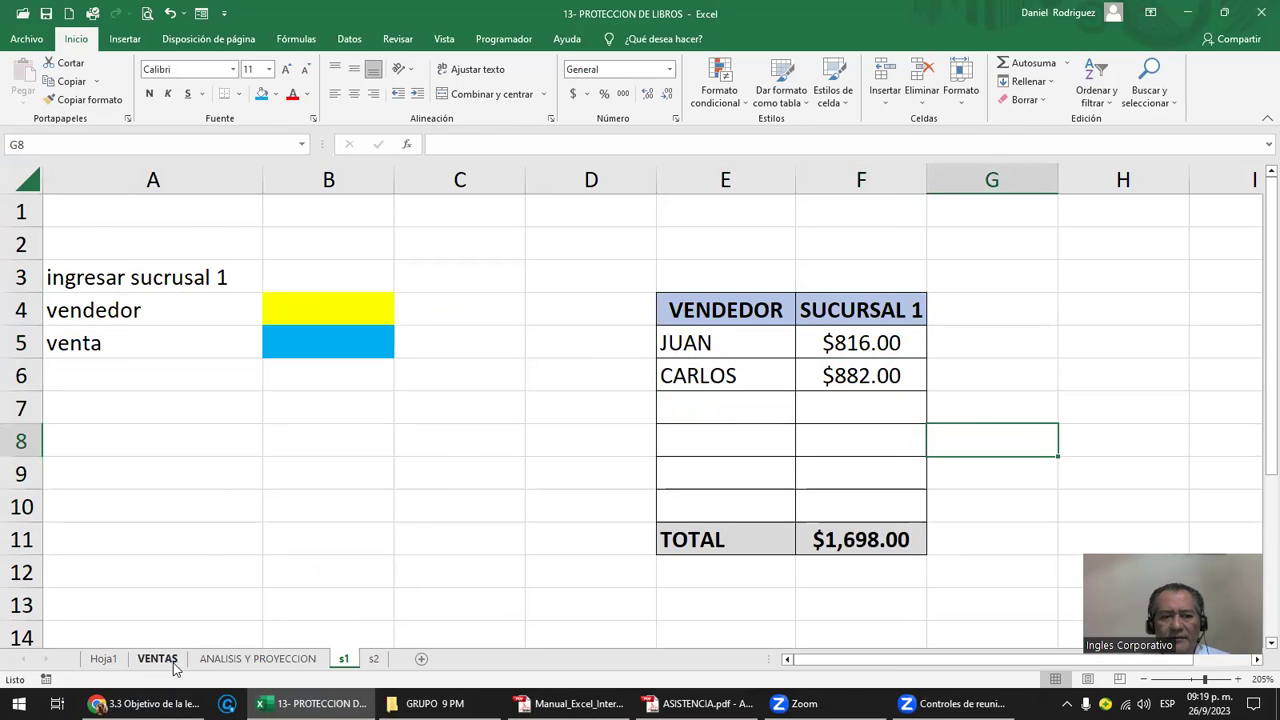
click(168, 660)
click(247, 320)
drag(131, 277, 732, 557)
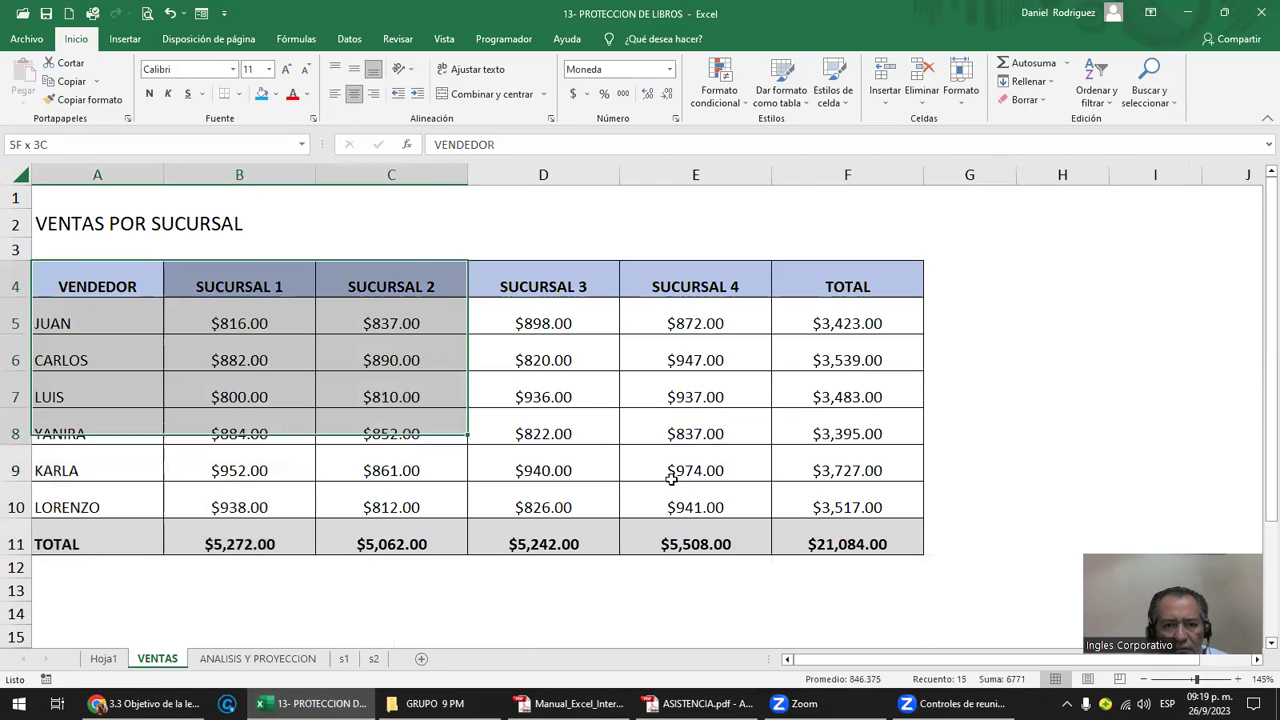
- Return to sheet s1 showing the JUAN and CARLOS table totalling $1,698.00
click(344, 659)
click(503, 455)
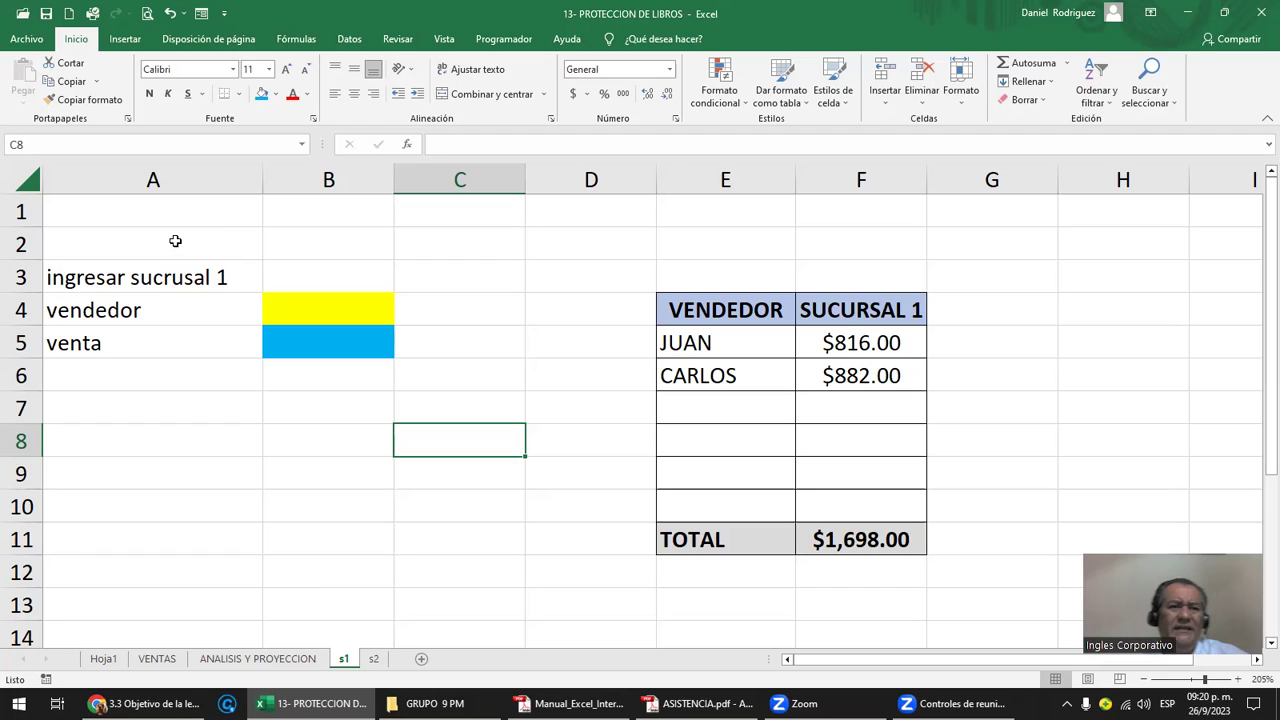
- Select combinations of columns A through F on sheet s1, then clear the selection
click(164, 179)
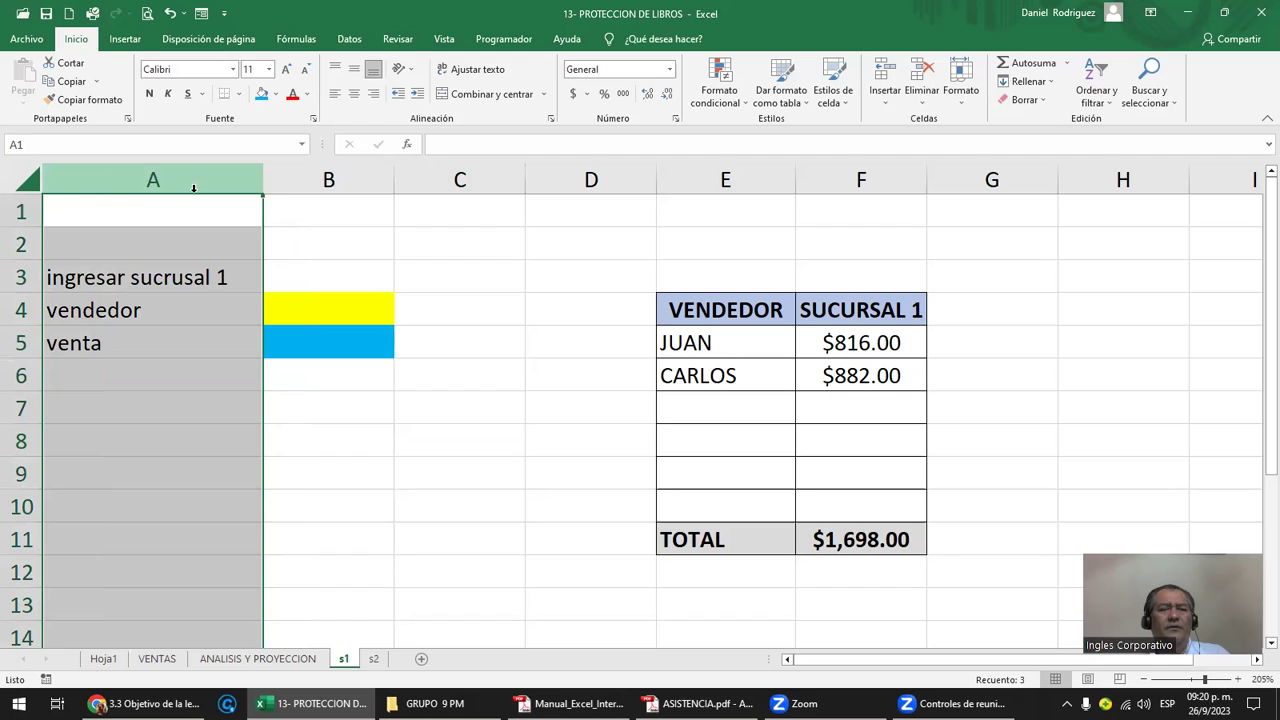
ctrl+click(328, 179)
ctrl+click(590, 180)
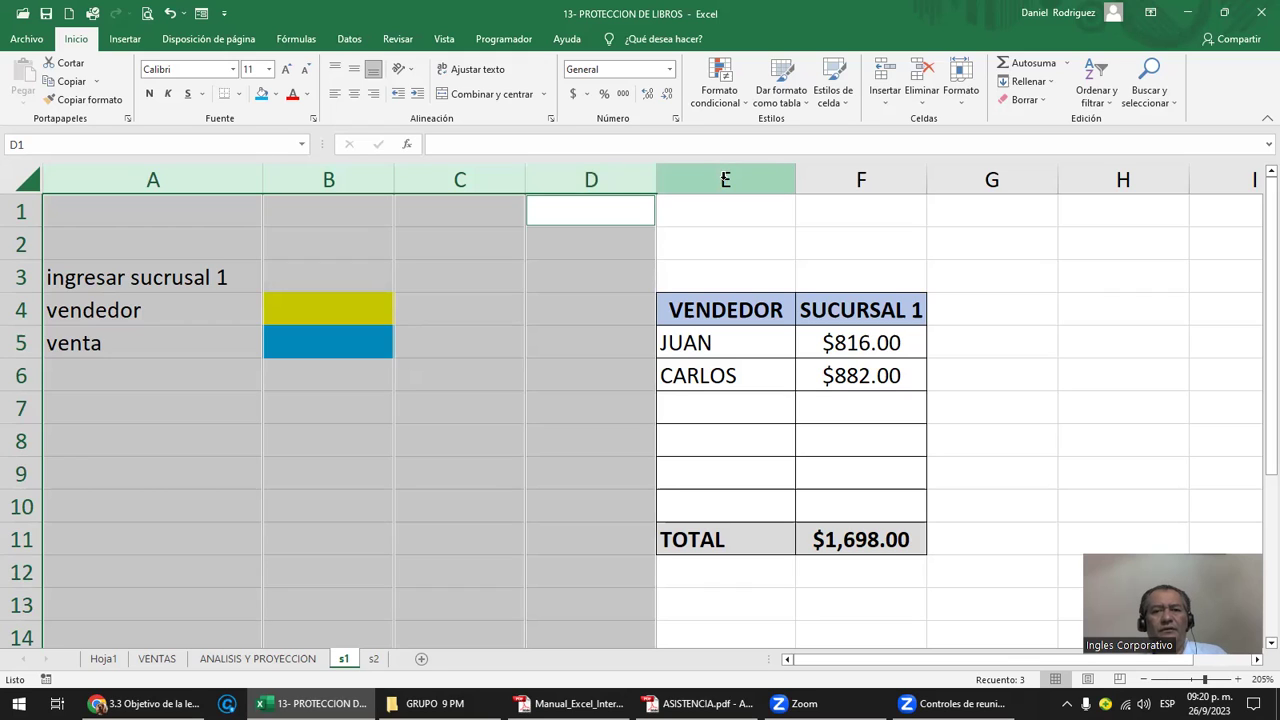
ctrl+click(725, 179)
ctrl+click(819, 178)
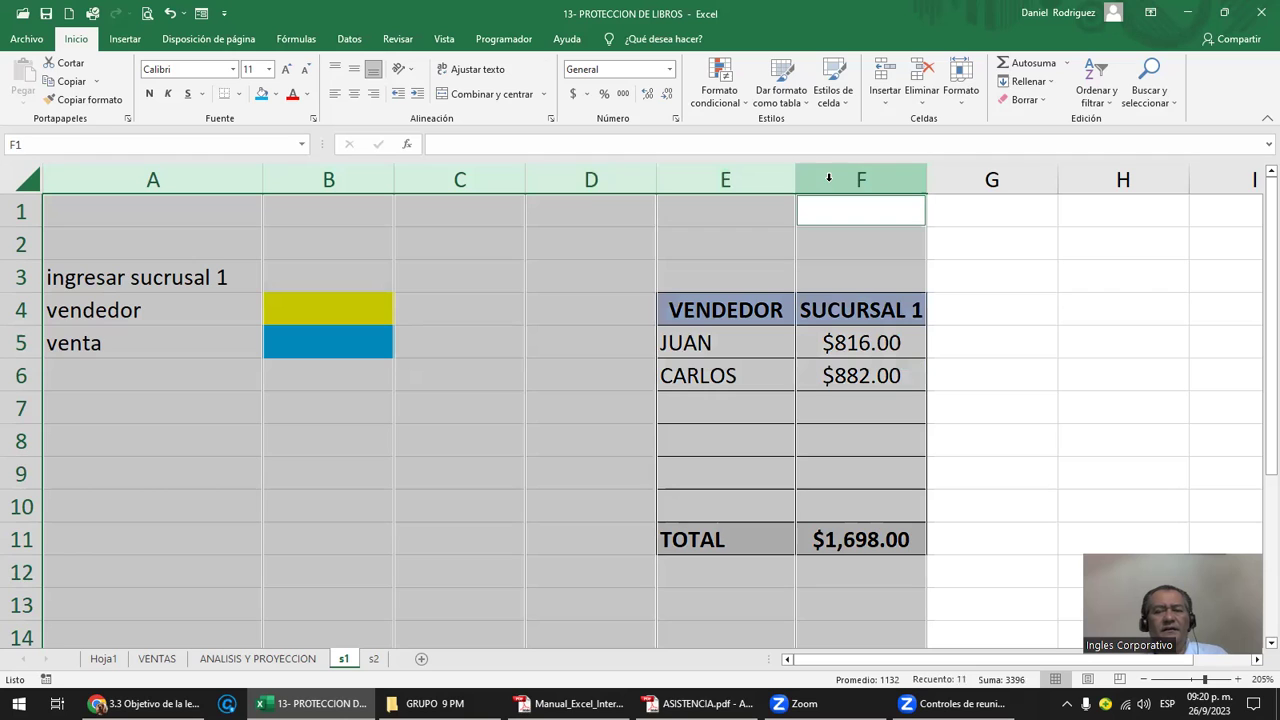
mouse_move(591, 180)
ctrl+mouse_down()
mouse_move(325, 210)
mouse_move(128, 177)
ctrl+mouse_up()
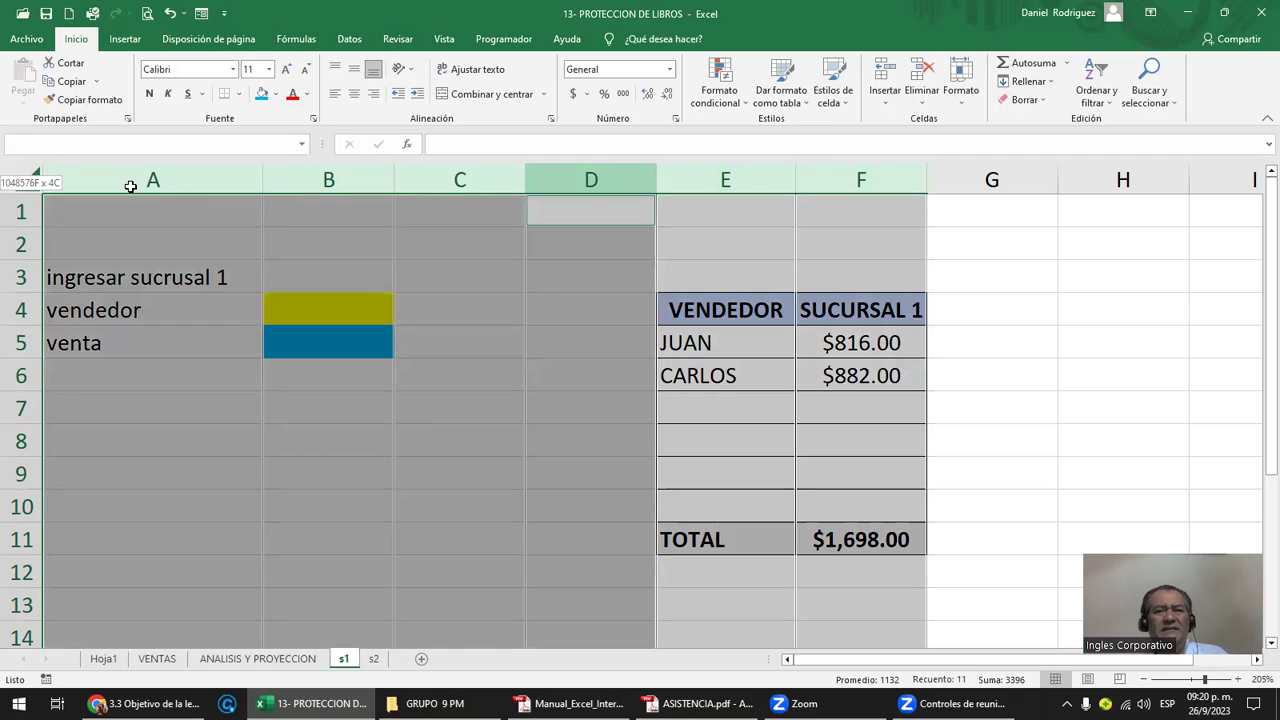
click(218, 176)
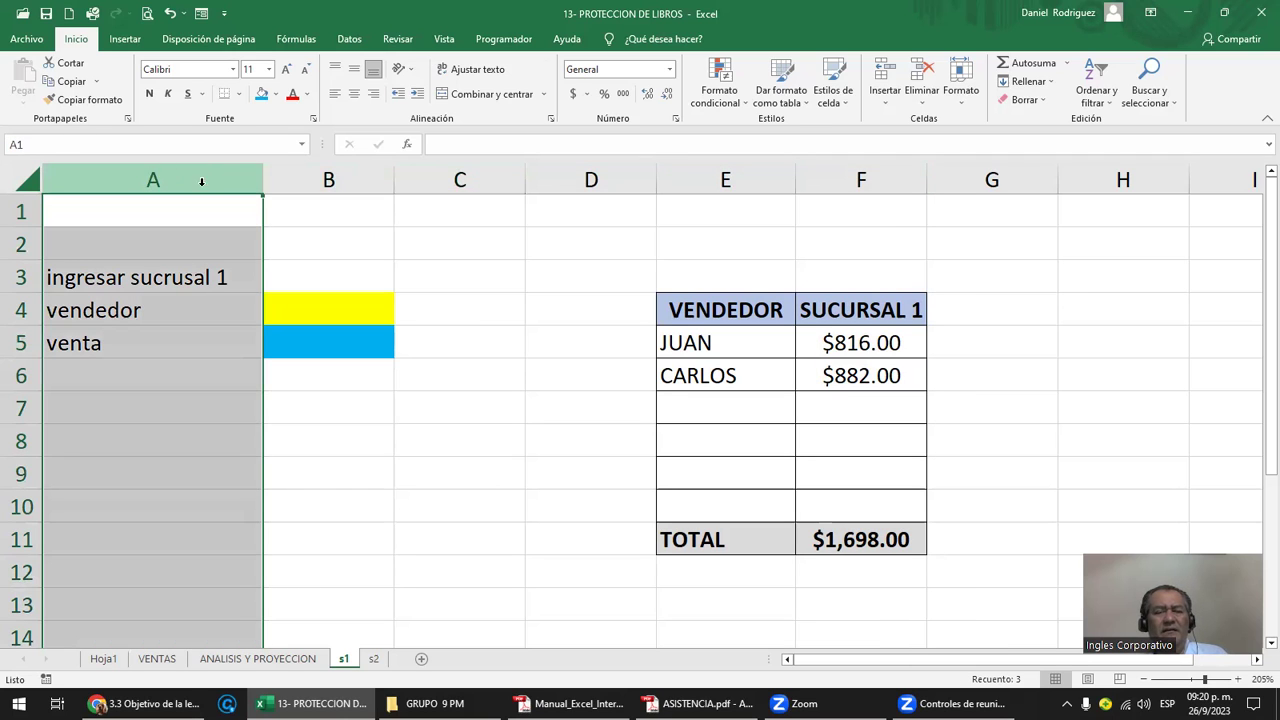
ctrl+click(297, 178)
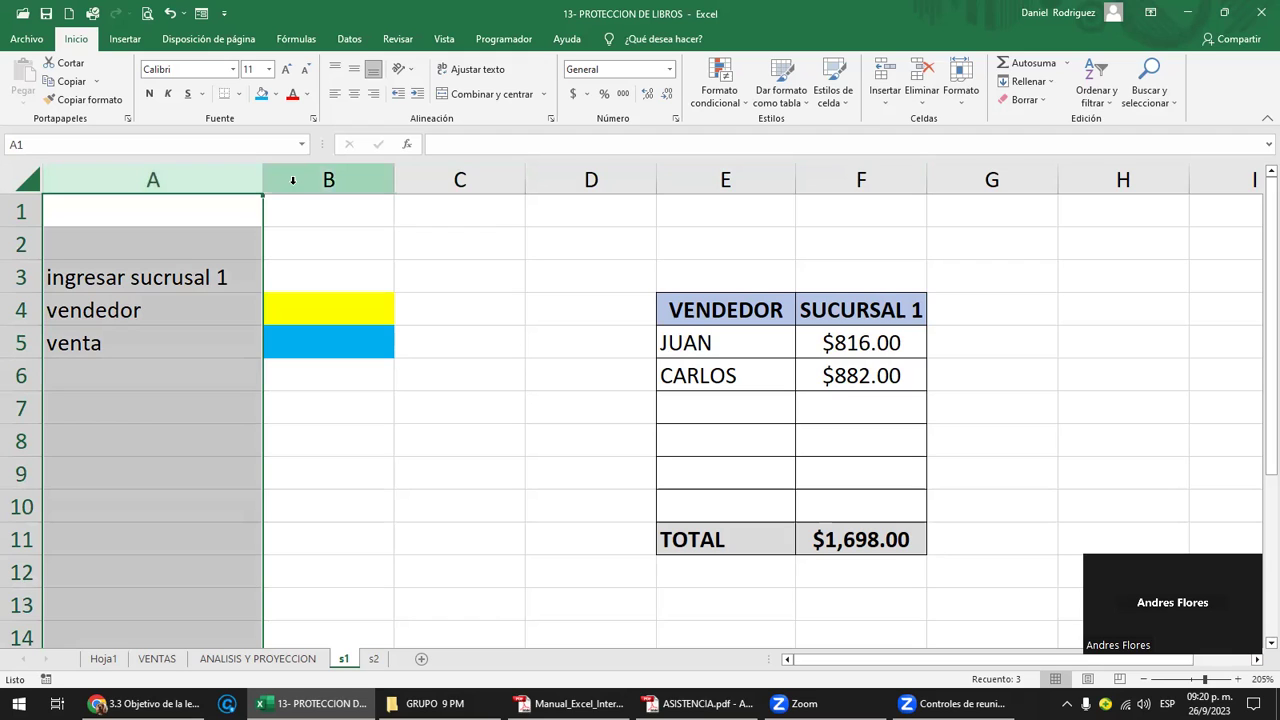
ctrl+click(457, 177)
ctrl+click(580, 182)
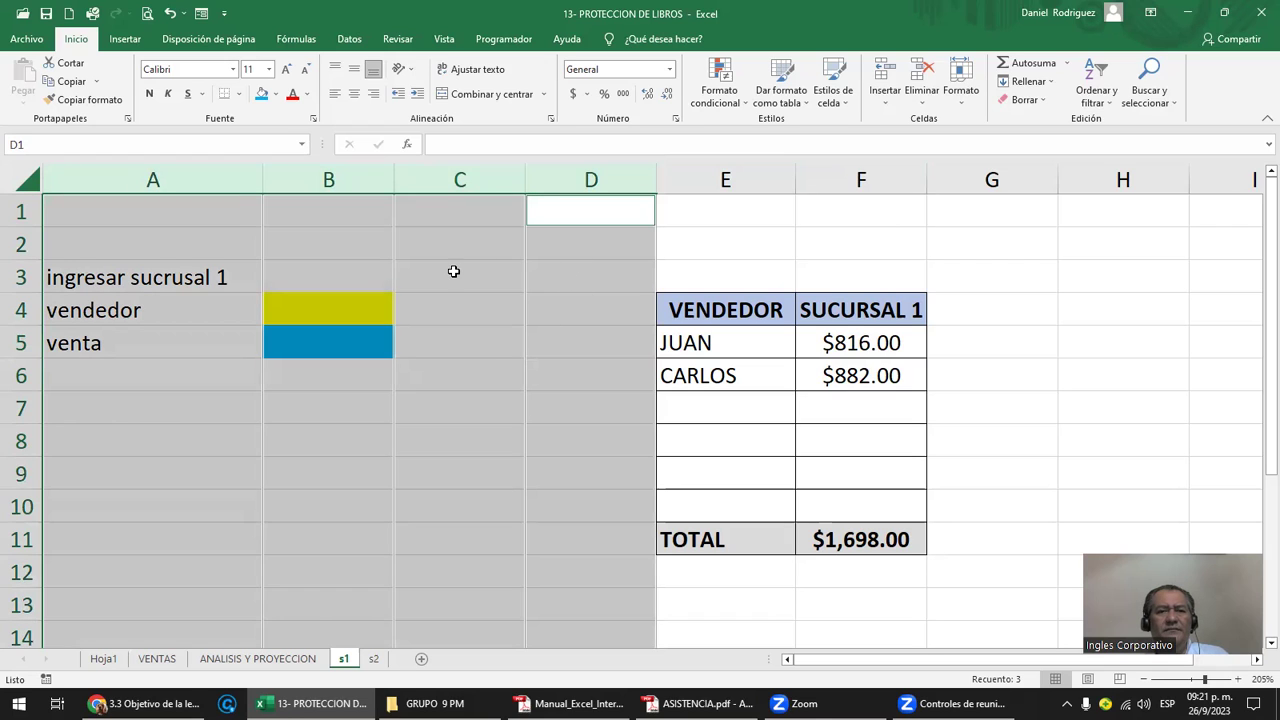
click(672, 244)
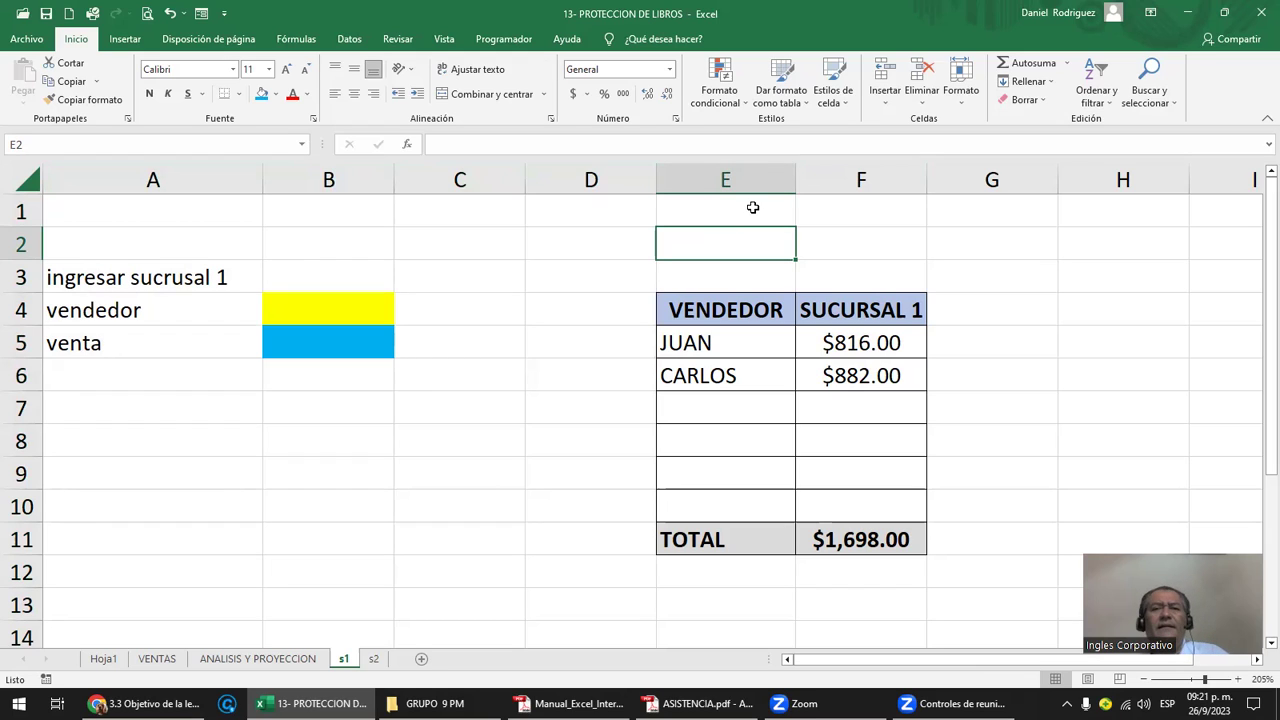
- Select cells E1 and D6, then go back to the VENTAS sales table
click(708, 207)
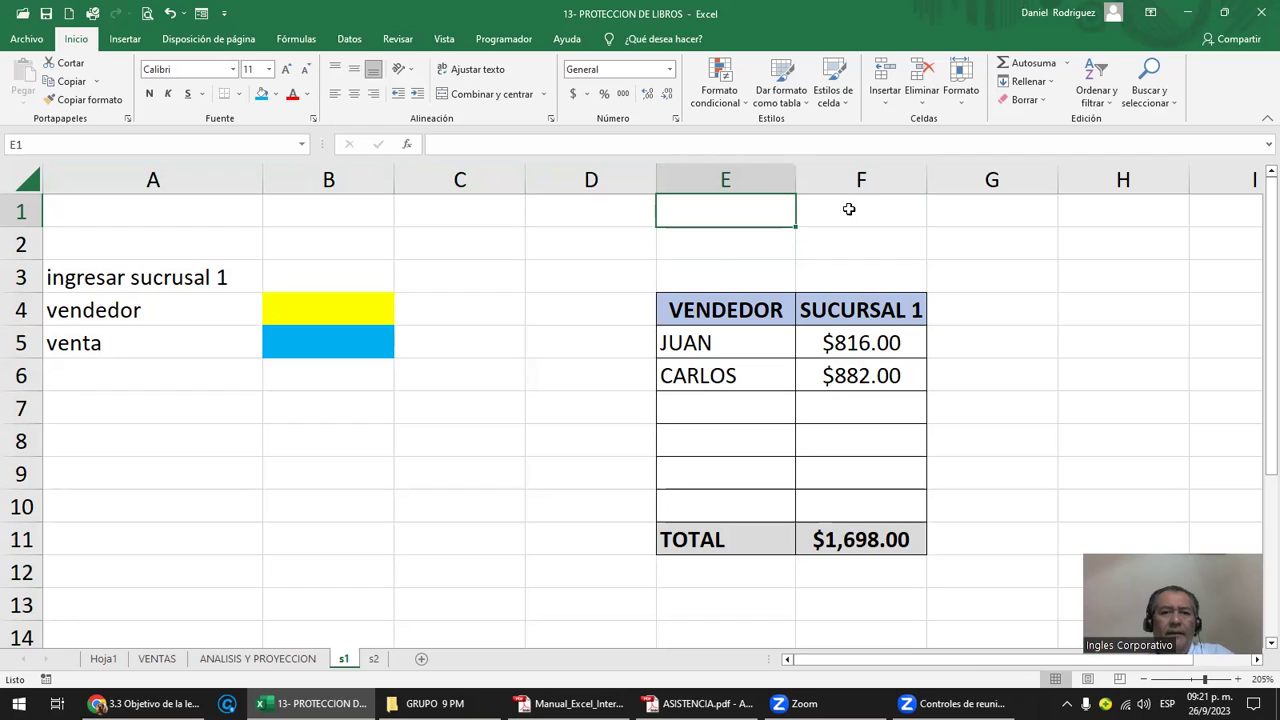
click(534, 369)
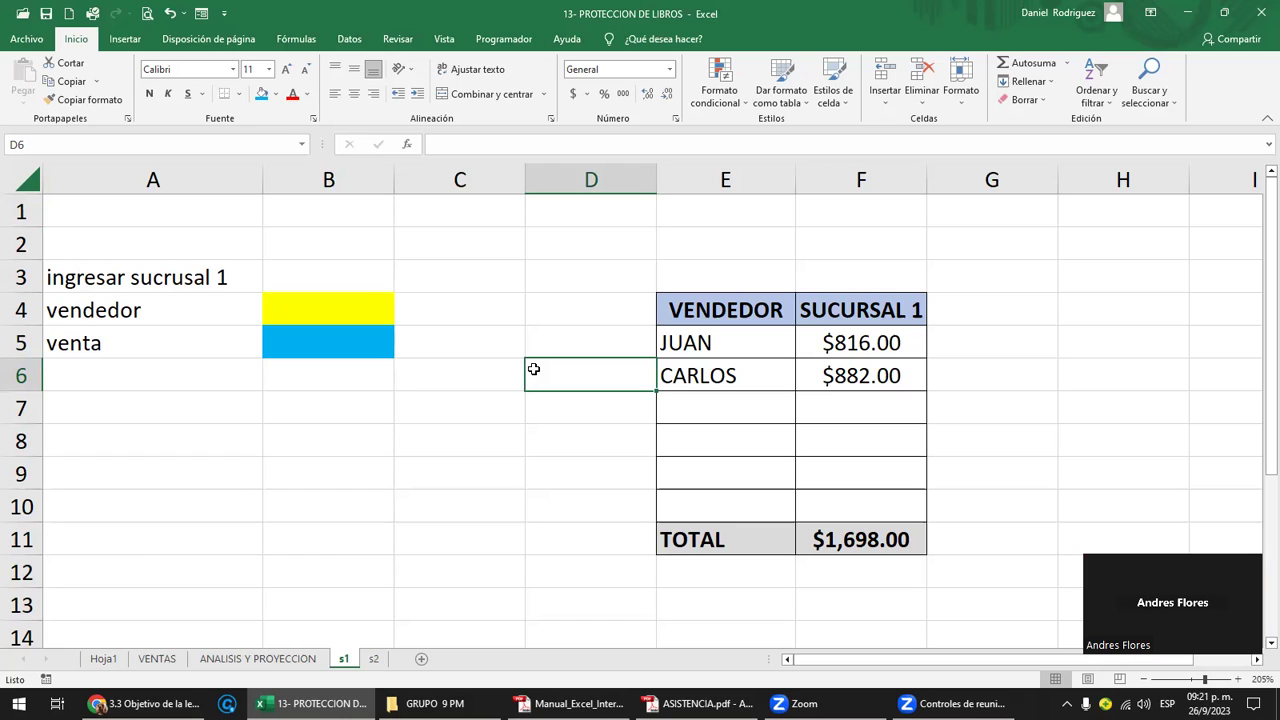
click(164, 659)
click(99, 585)
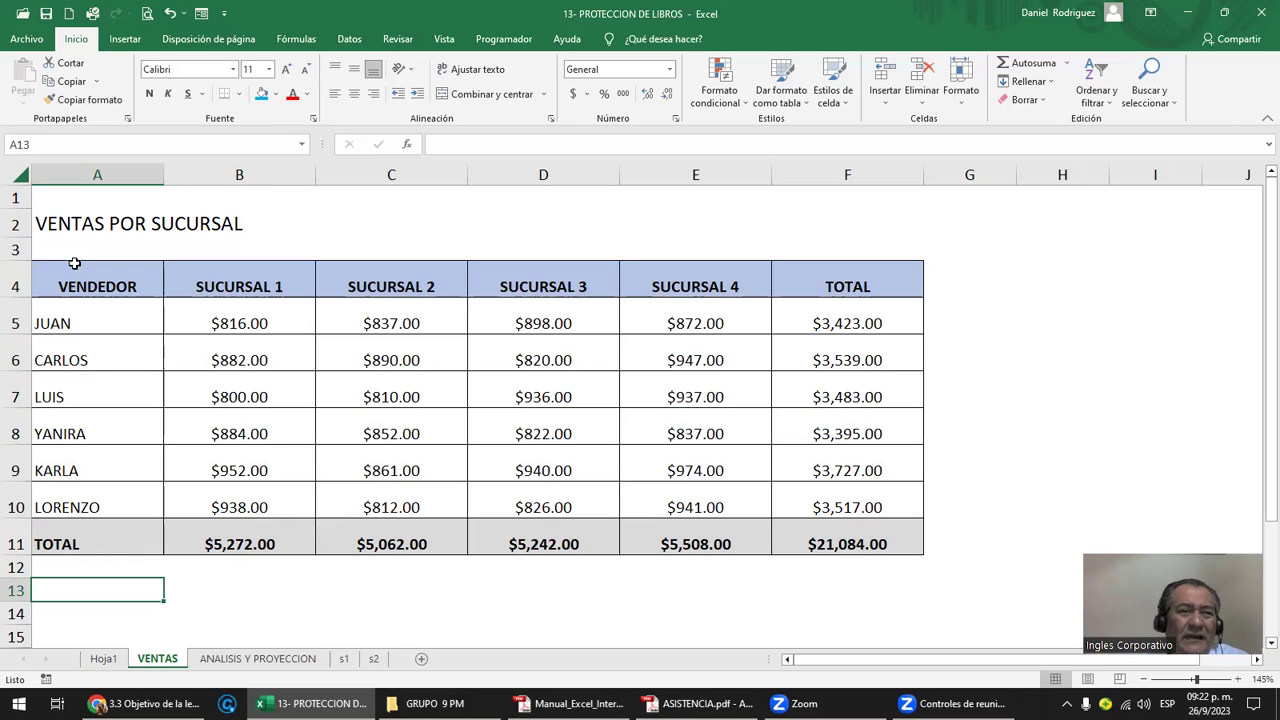
click(89, 227)
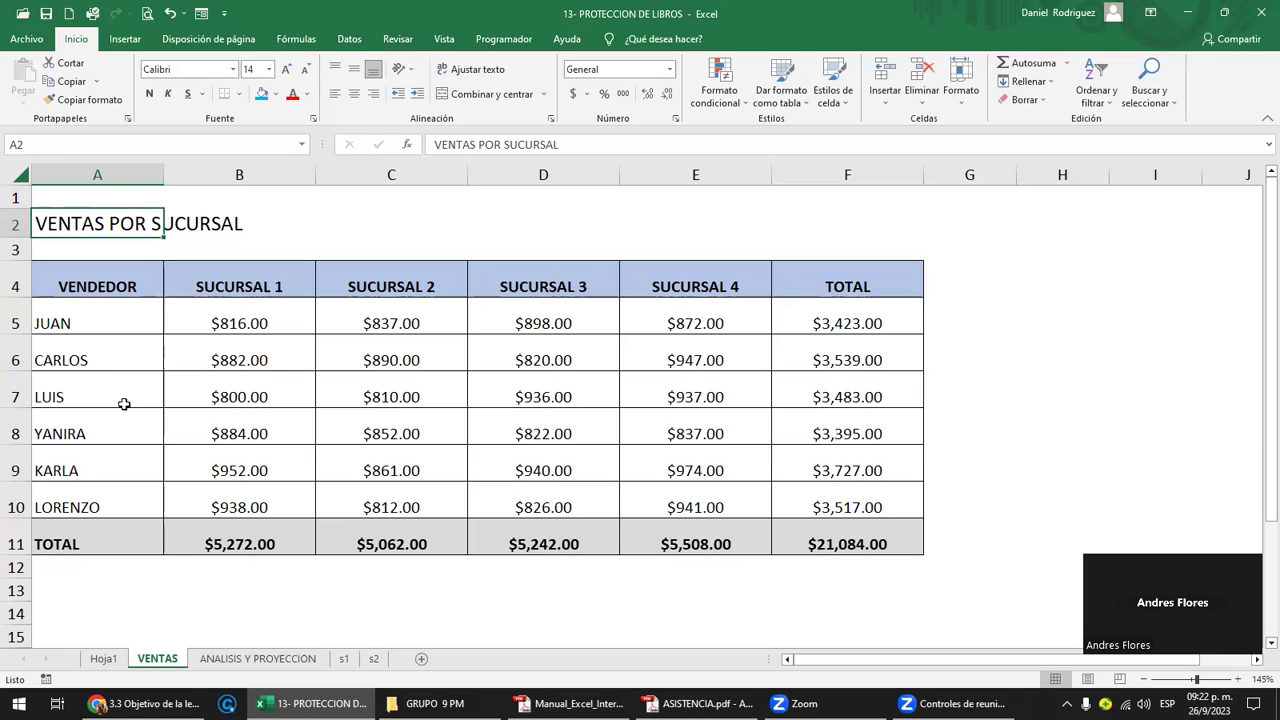
click(152, 616)
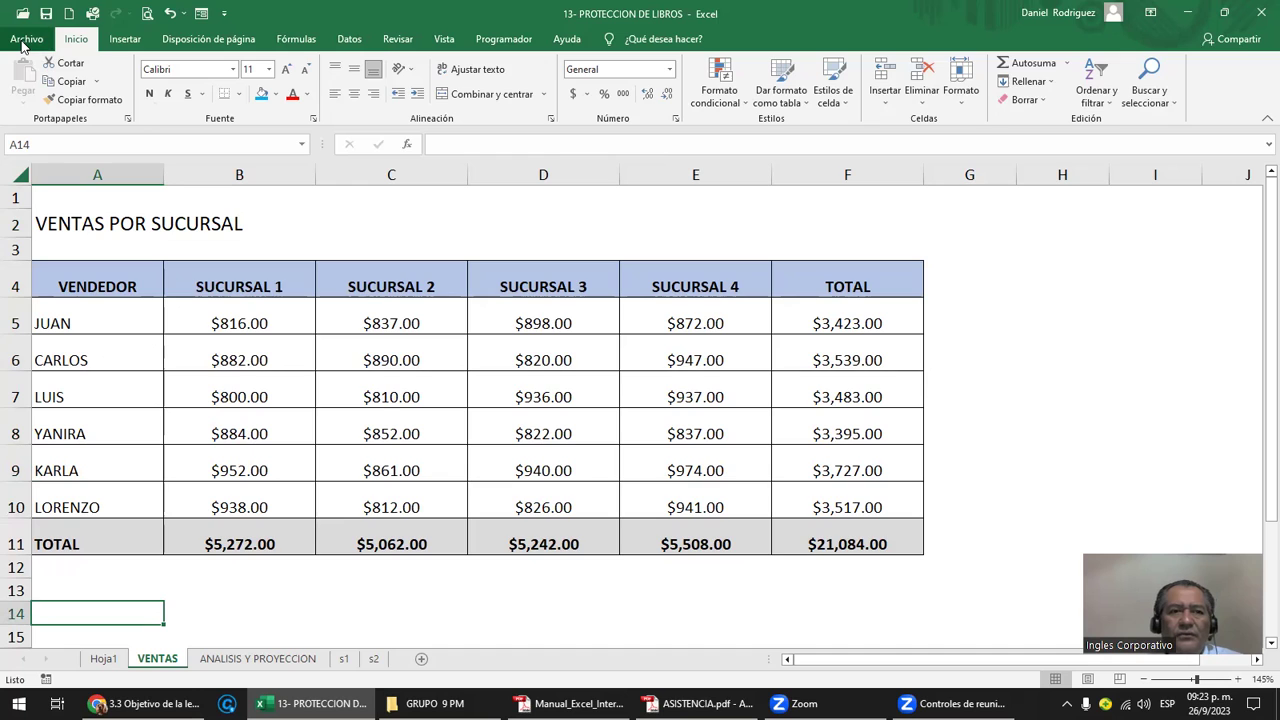
- Delete the opening password in Proteger libro > Cifrar con contraseña and return to VENTAS
click(24, 42)
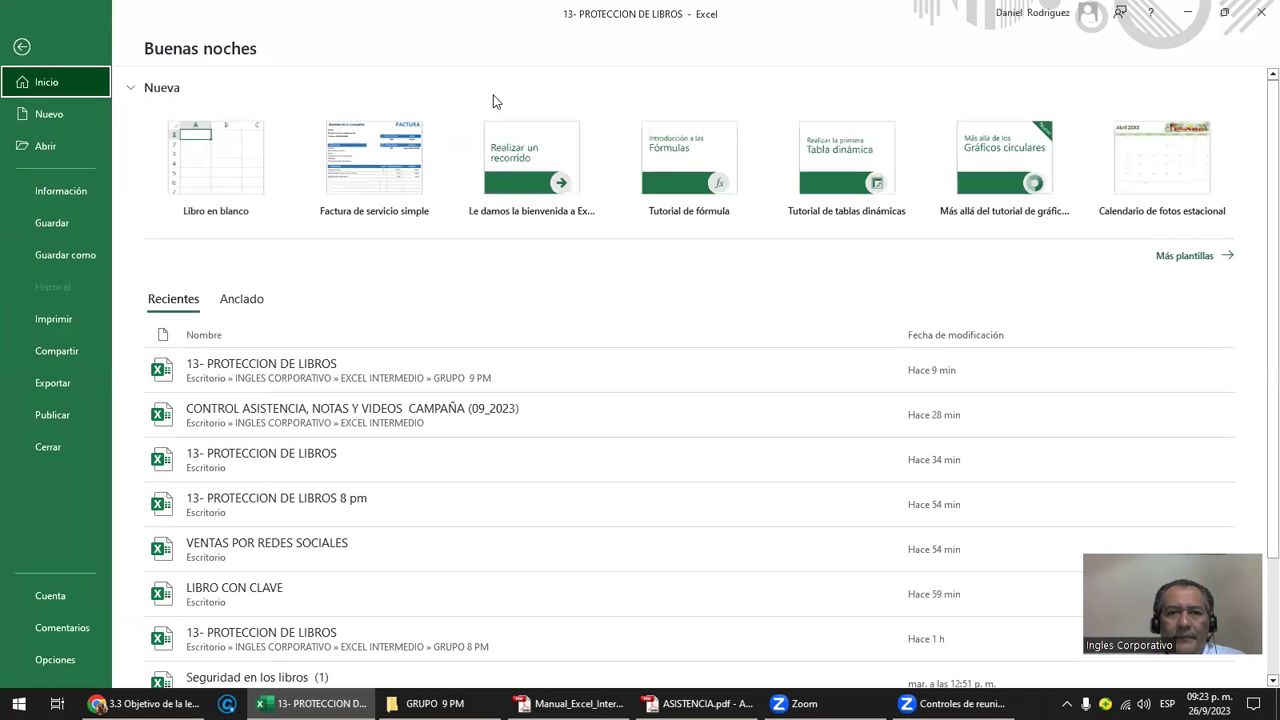
click(21, 47)
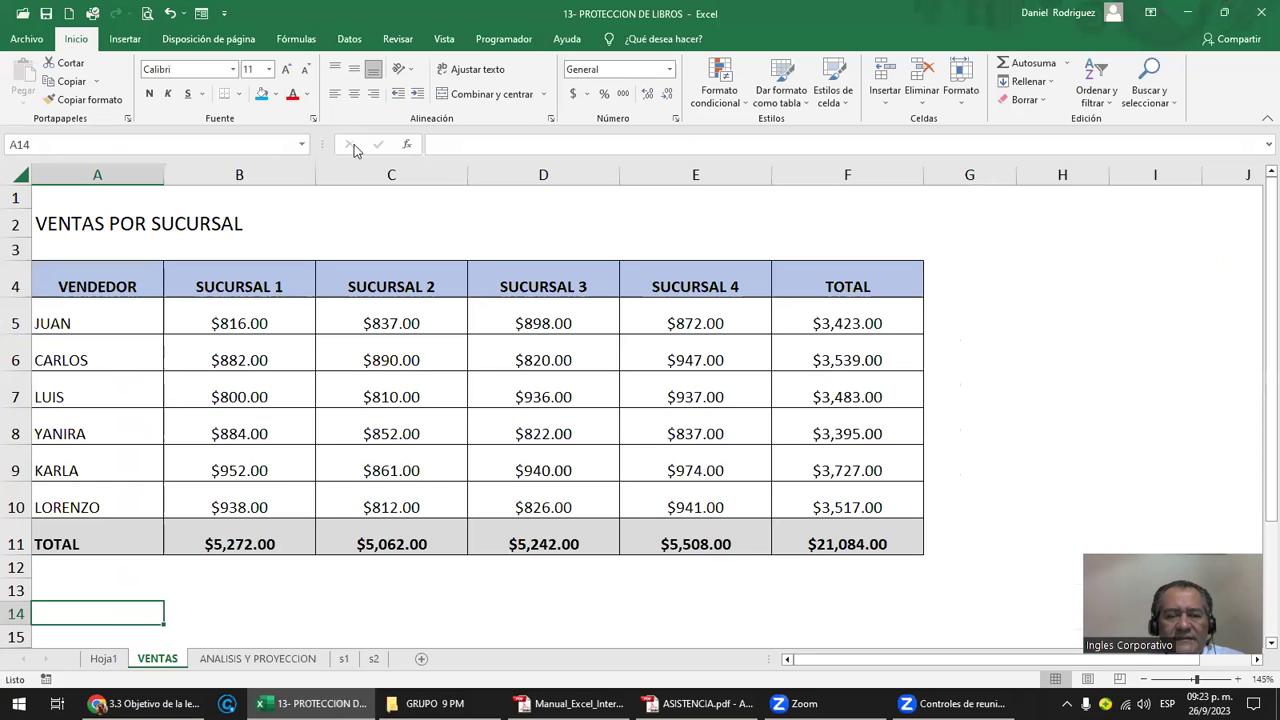
click(25, 42)
click(69, 194)
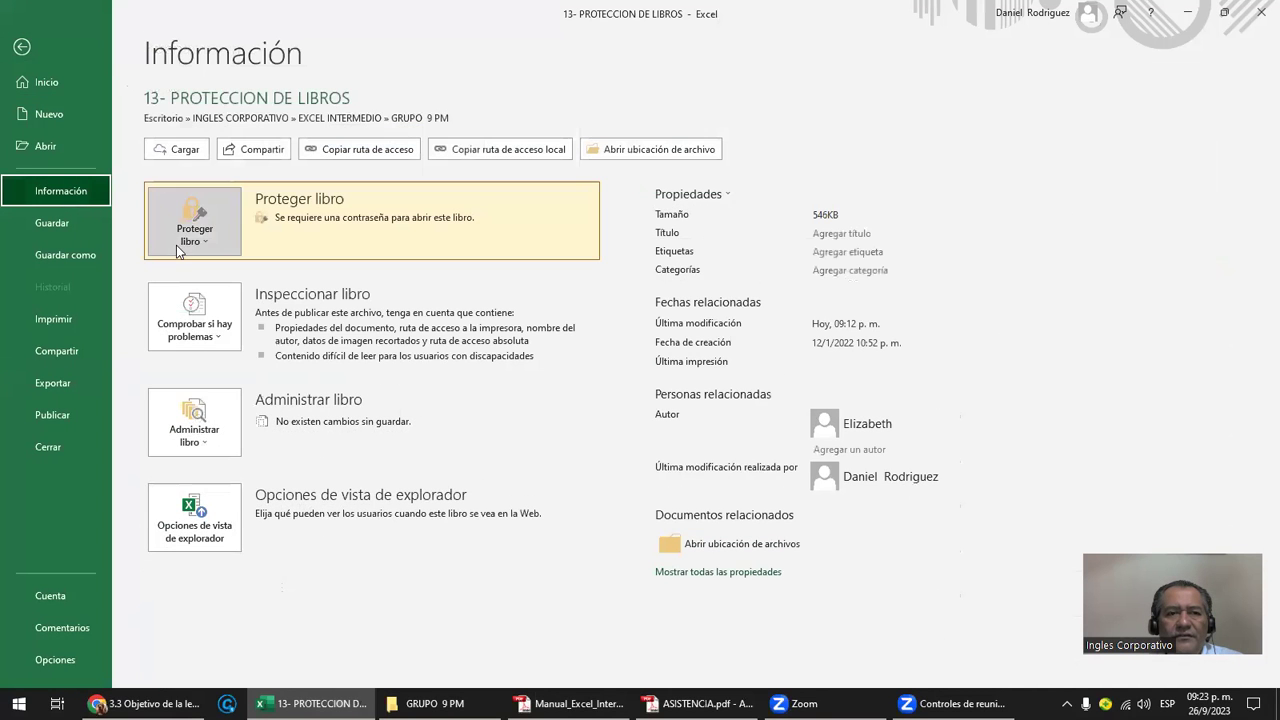
click(195, 240)
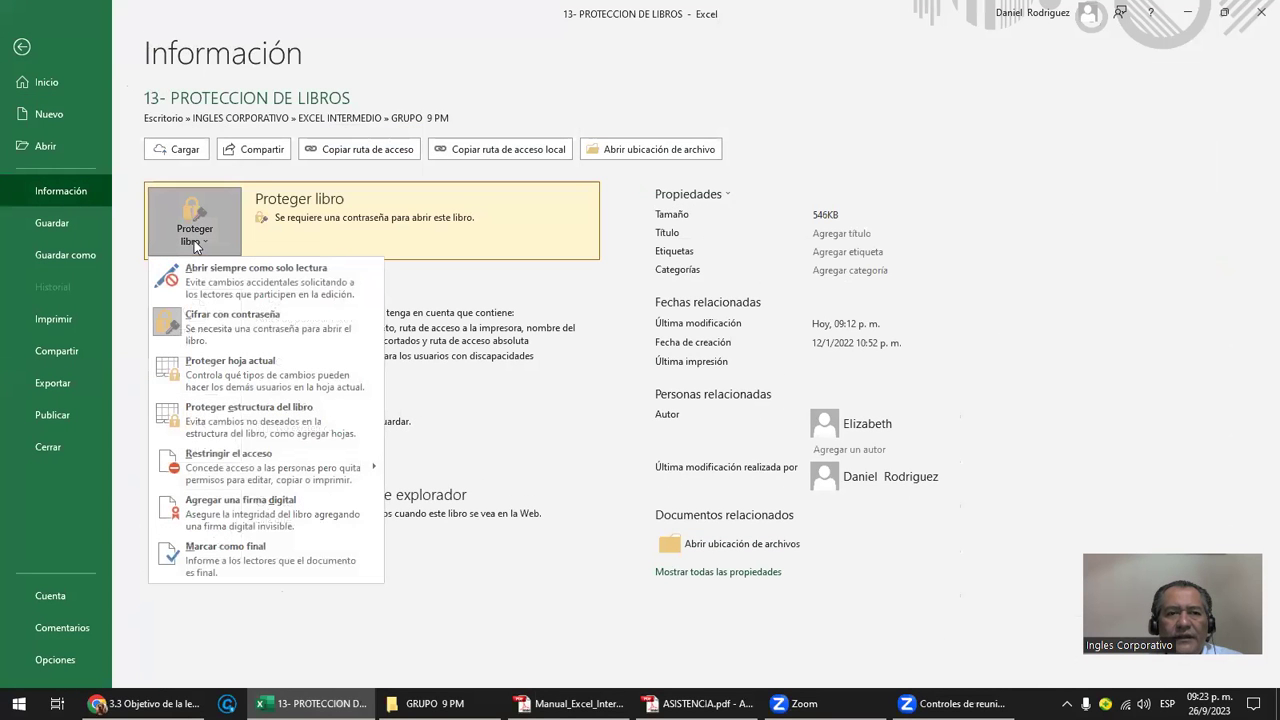
click(205, 334)
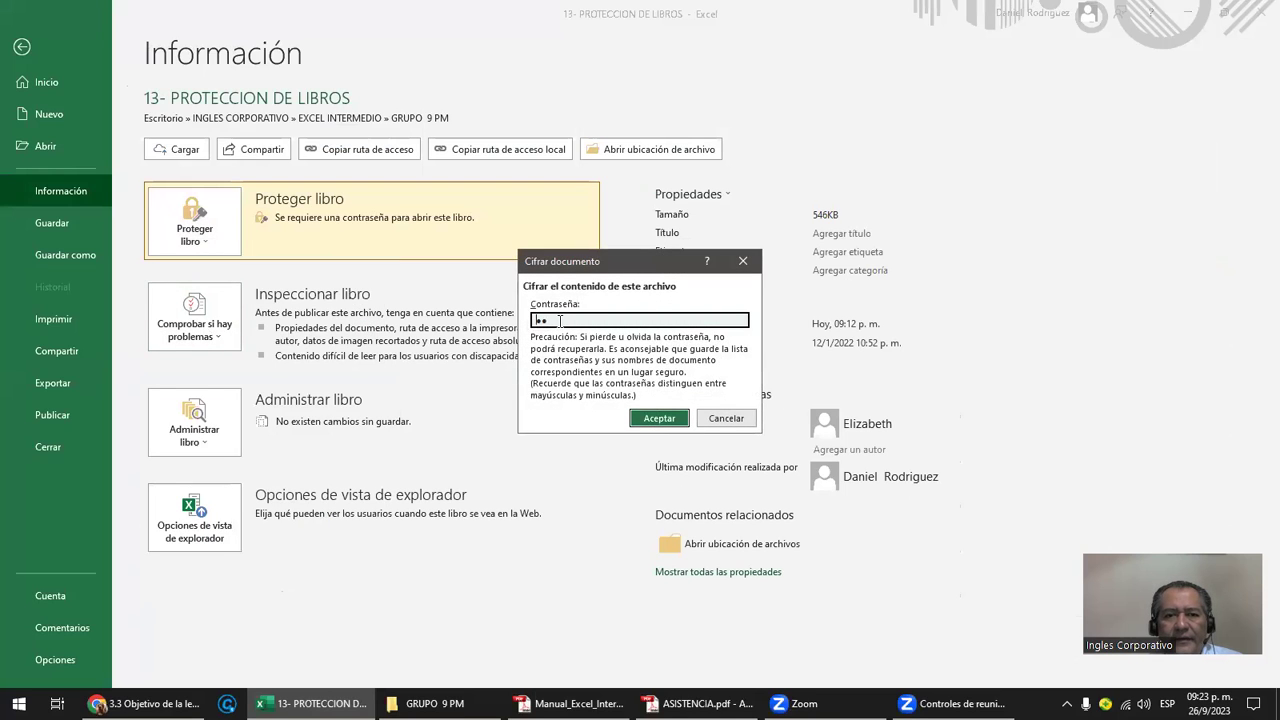
double_click(570, 320)
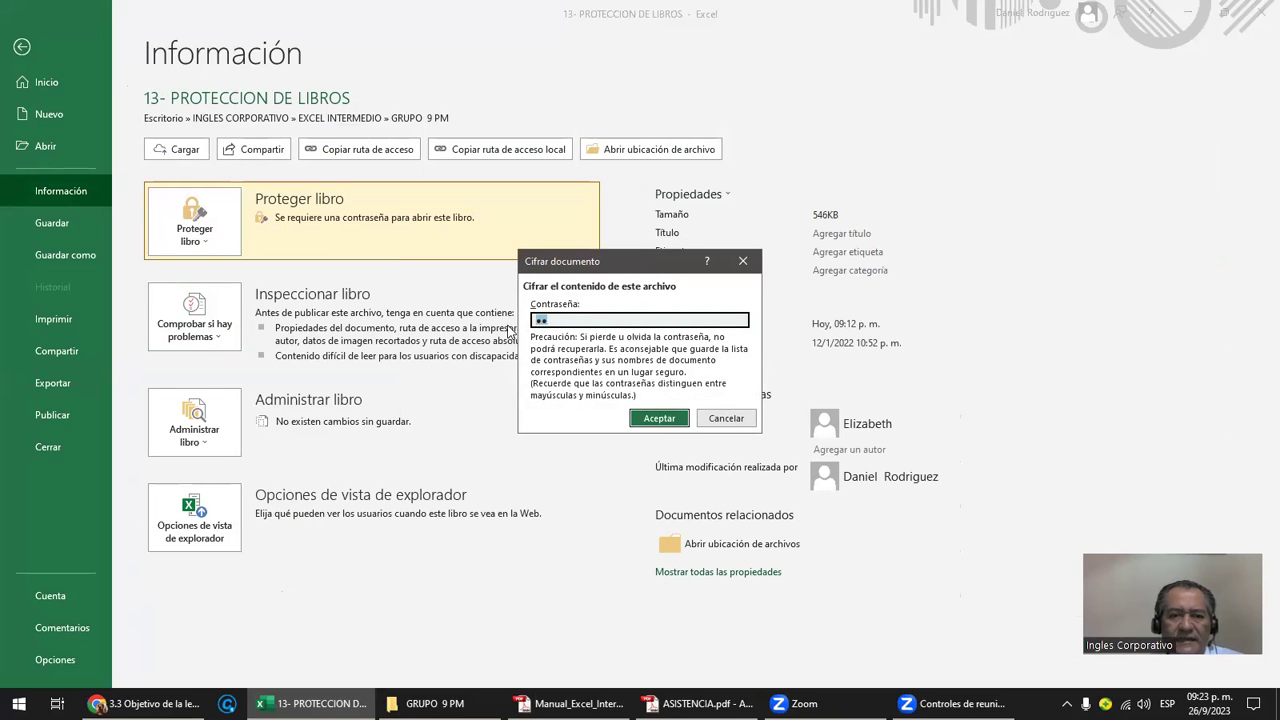
key(BackSpace)
click(659, 418)
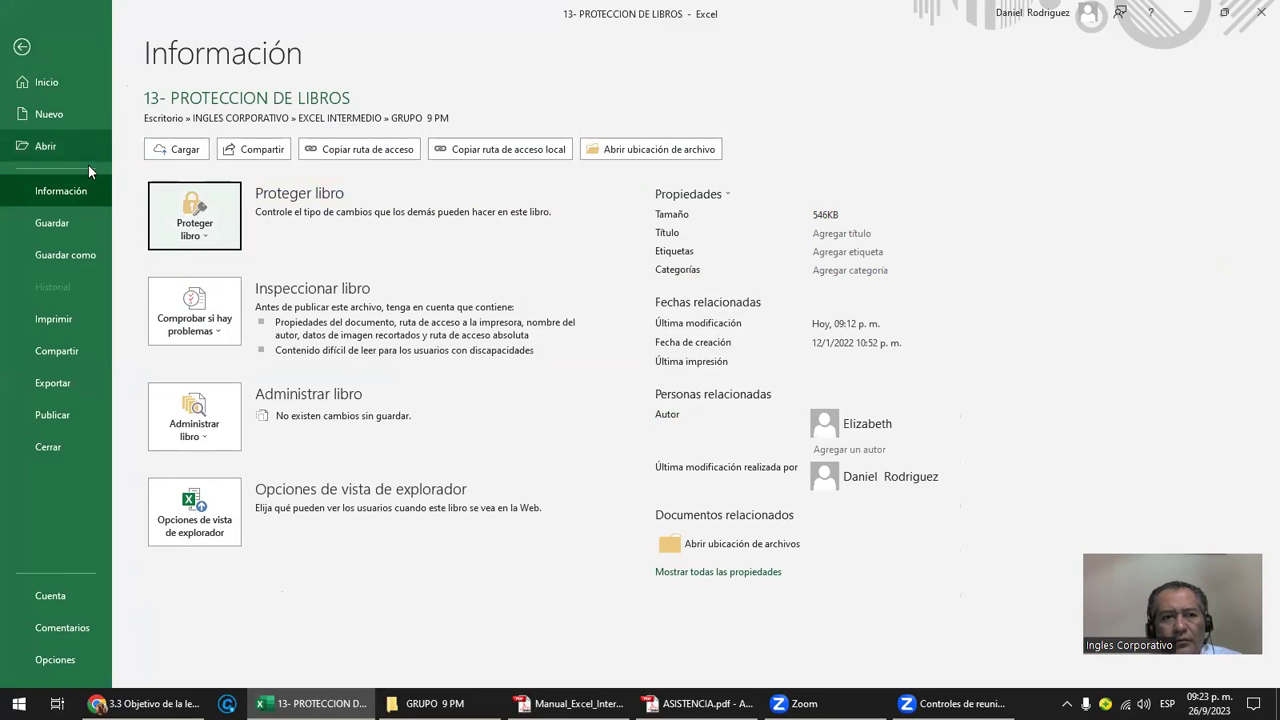
click(52, 222)
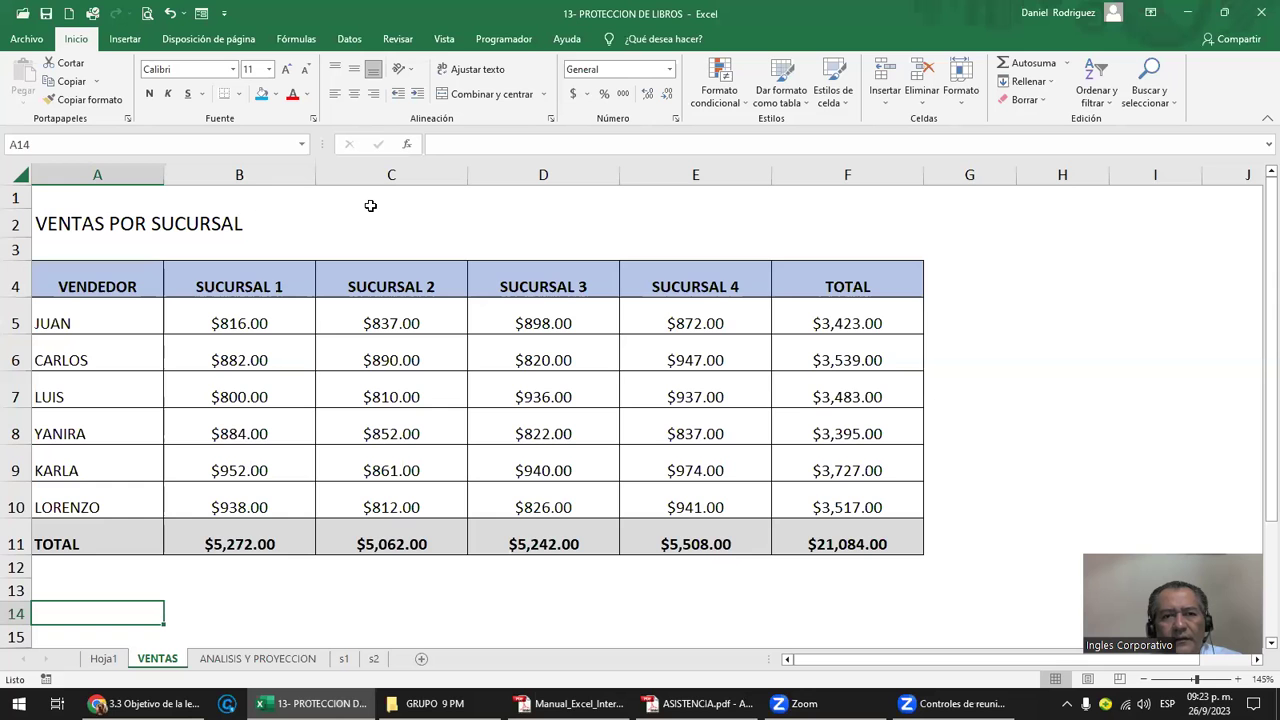
click(693, 228)
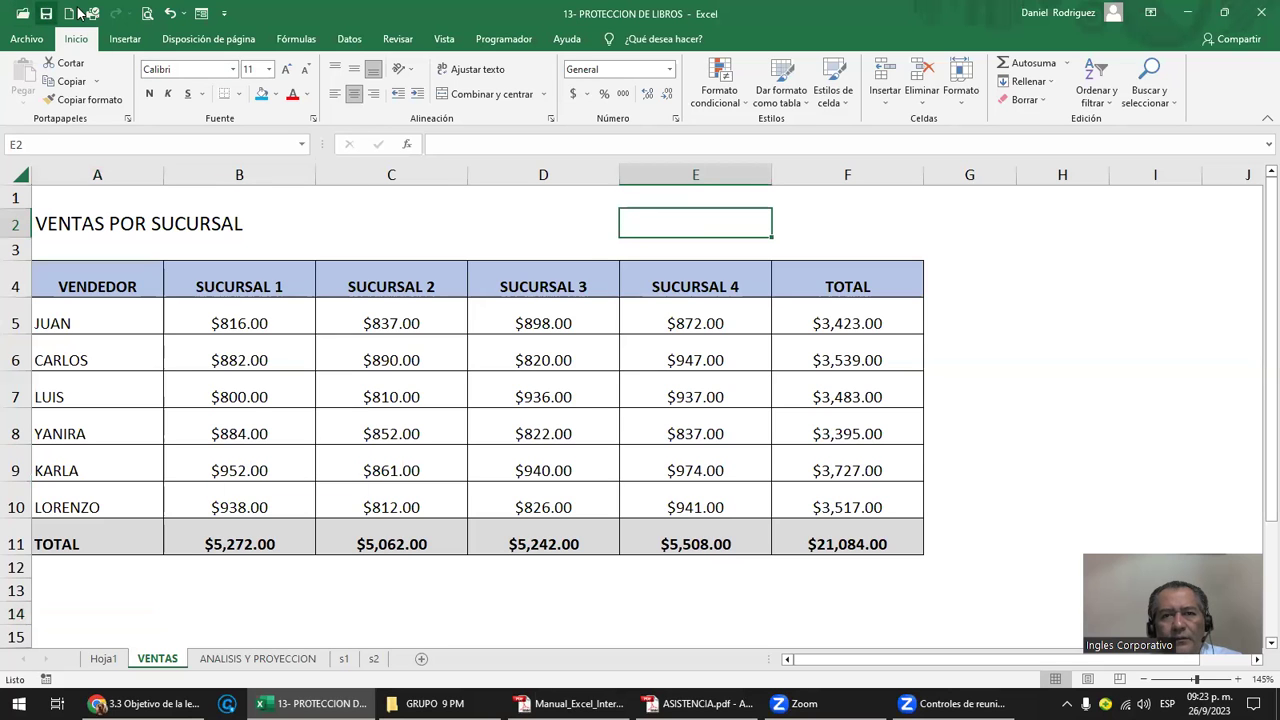
- Reopen 13- PROTECCION DE LIBROS from the desktop and enable editing (Habilitar edición)
click(1187, 13)
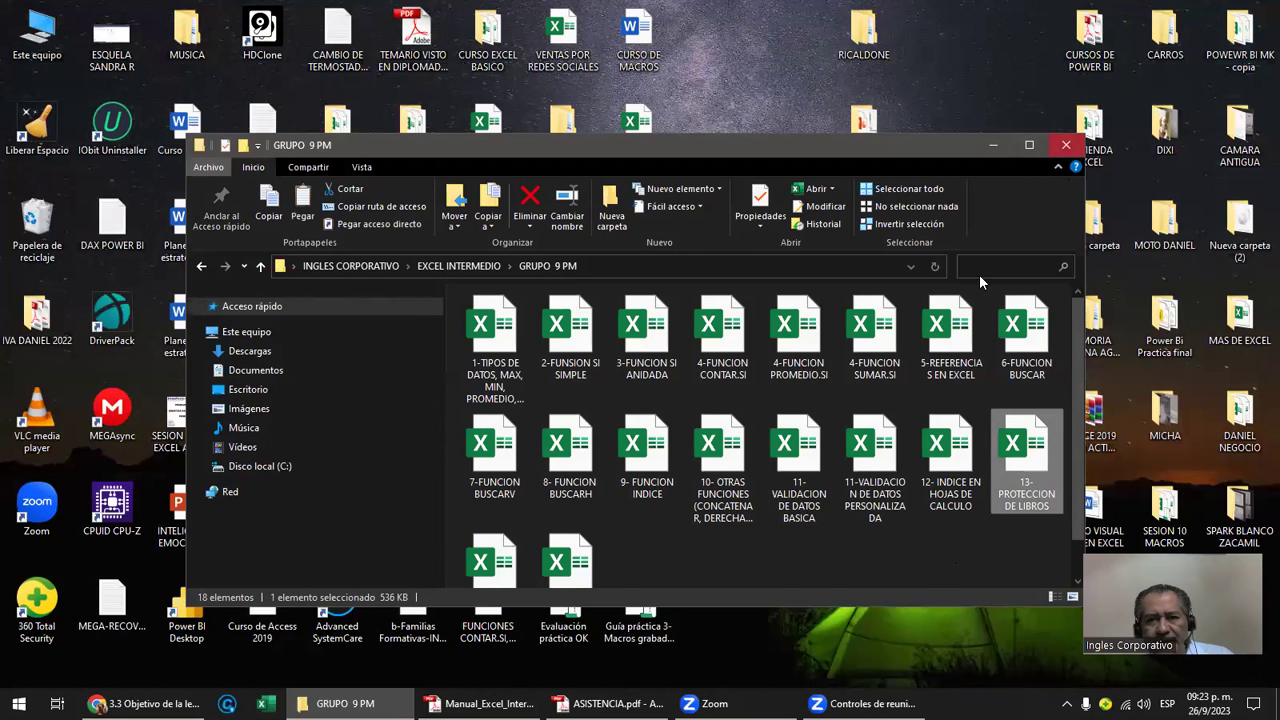
key(alt+F4)
key(ctrl+v)
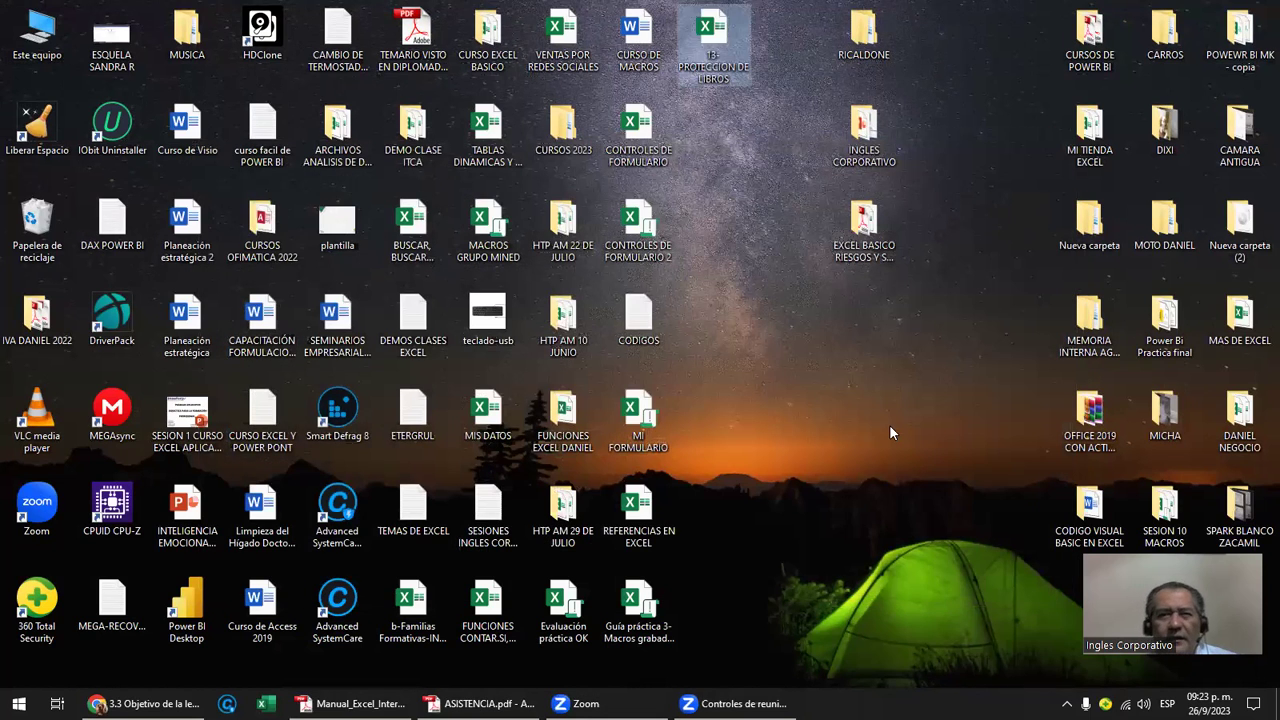
drag(717, 90, 829, 357)
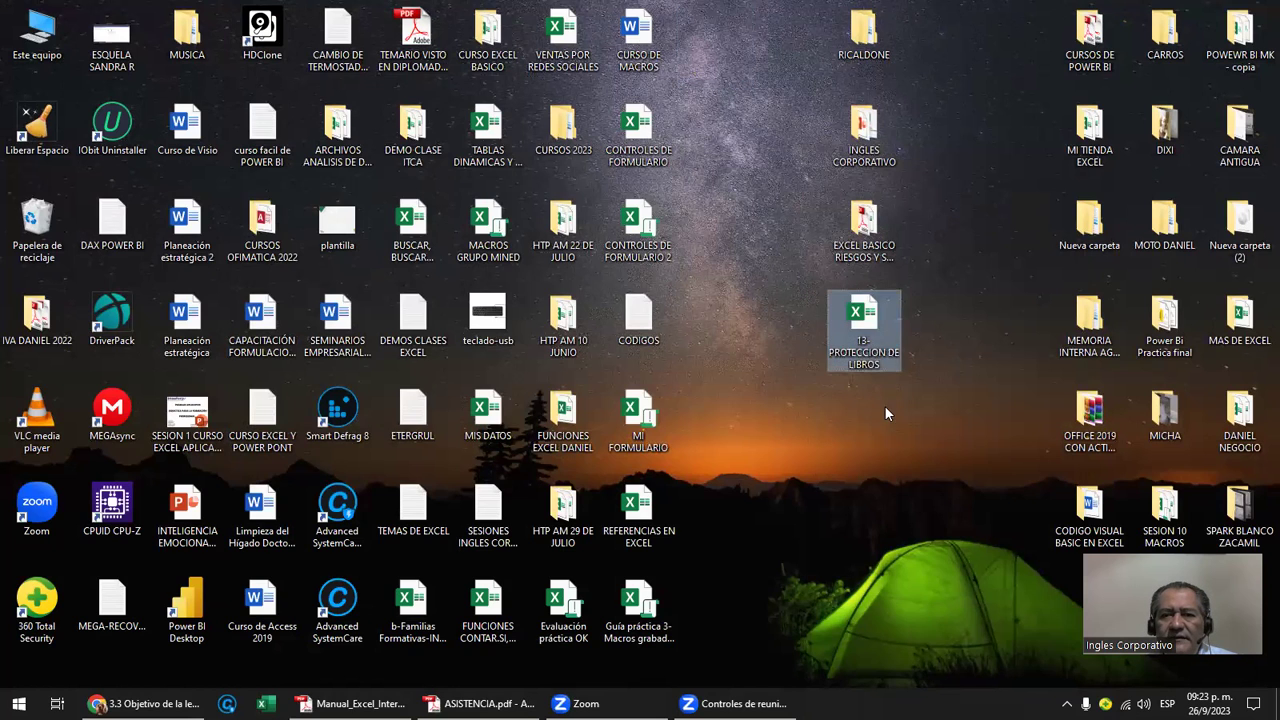
double_click(875, 338)
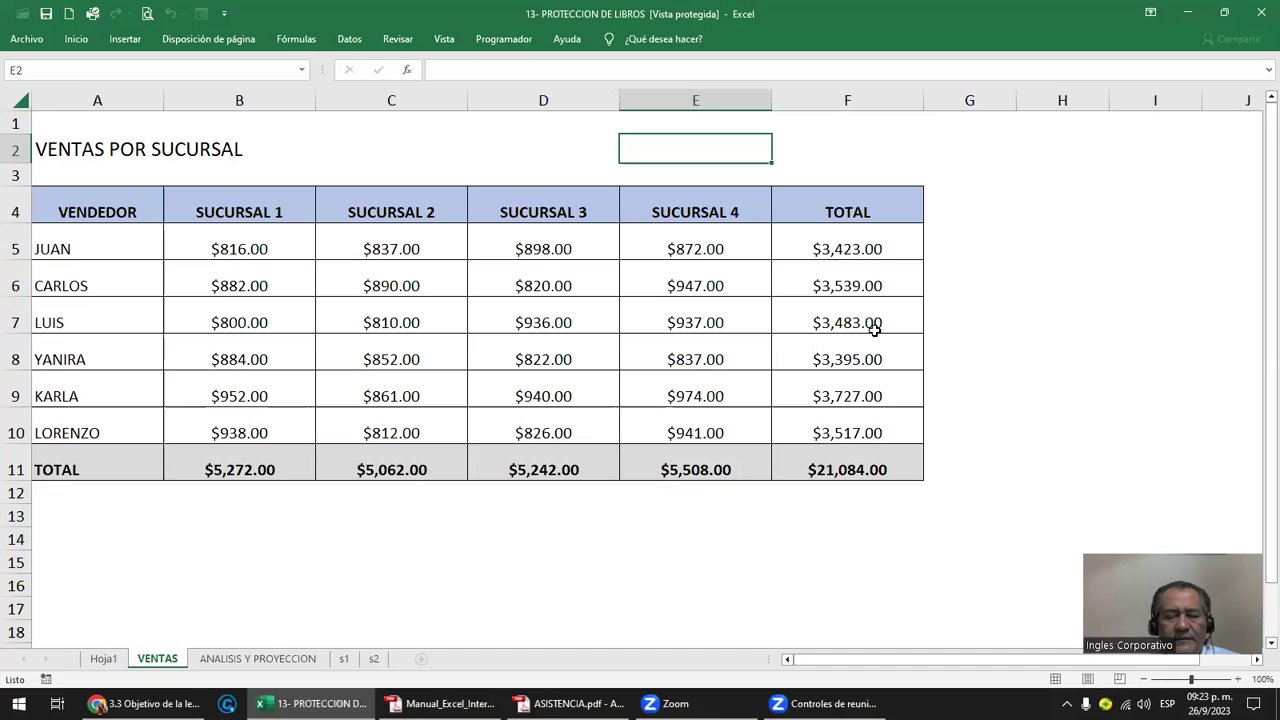
click(705, 63)
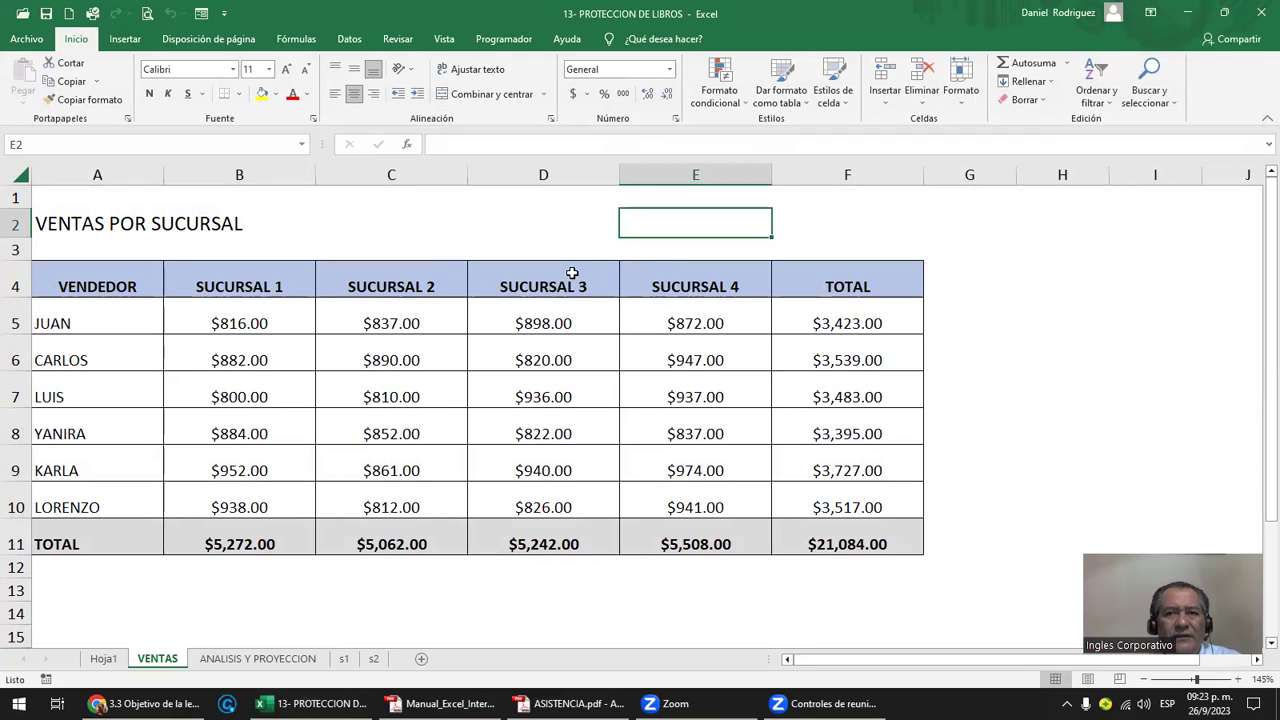
- Minimize the workbook, select its desktop file, and bring the Excel window back
click(1187, 13)
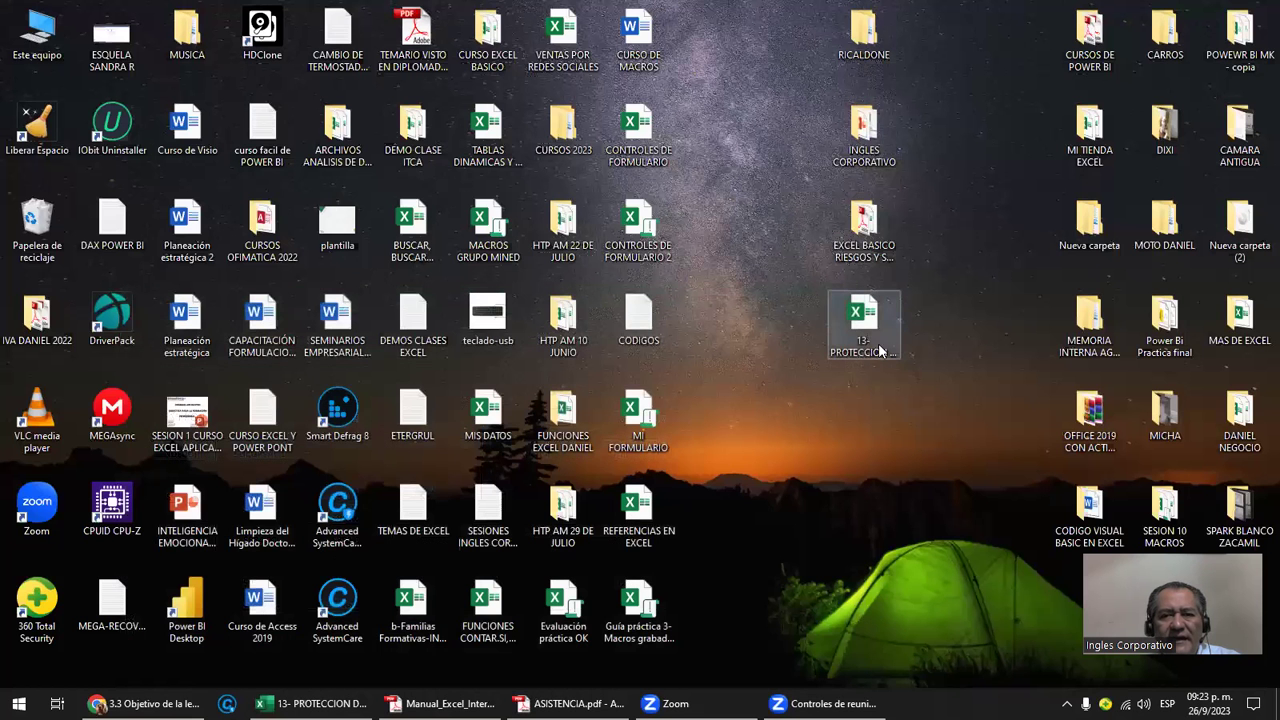
click(866, 330)
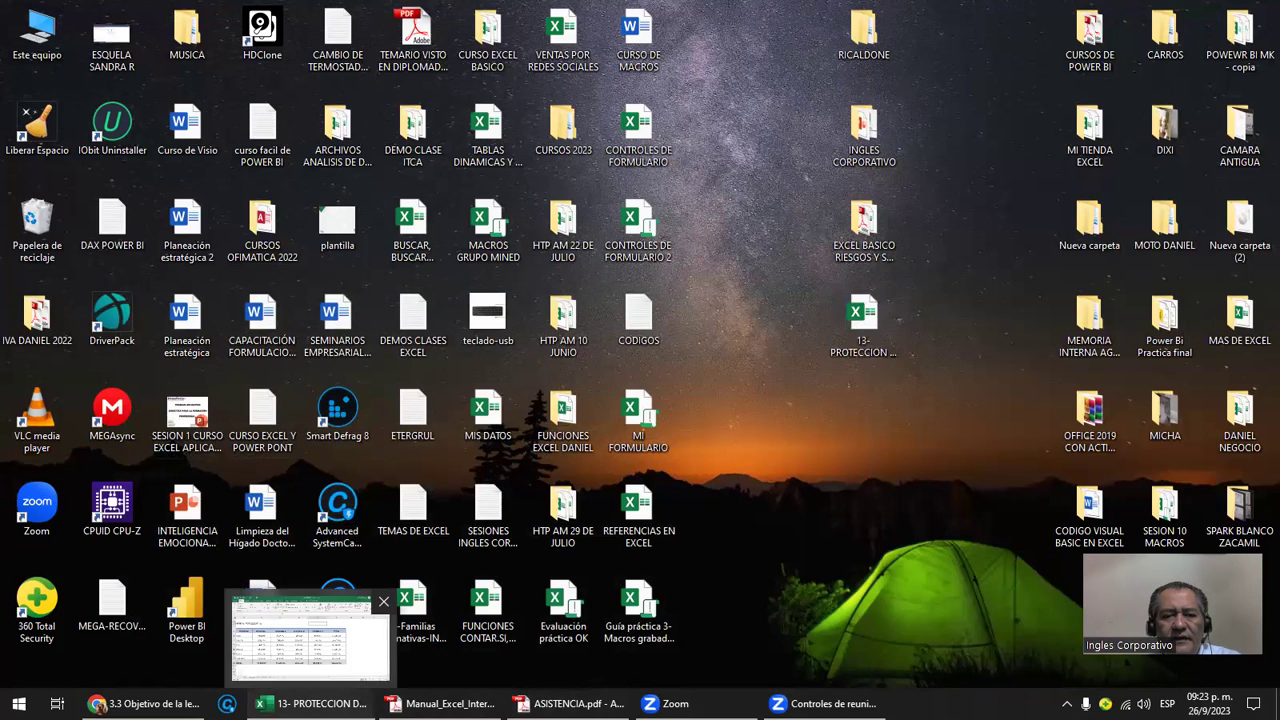
click(313, 703)
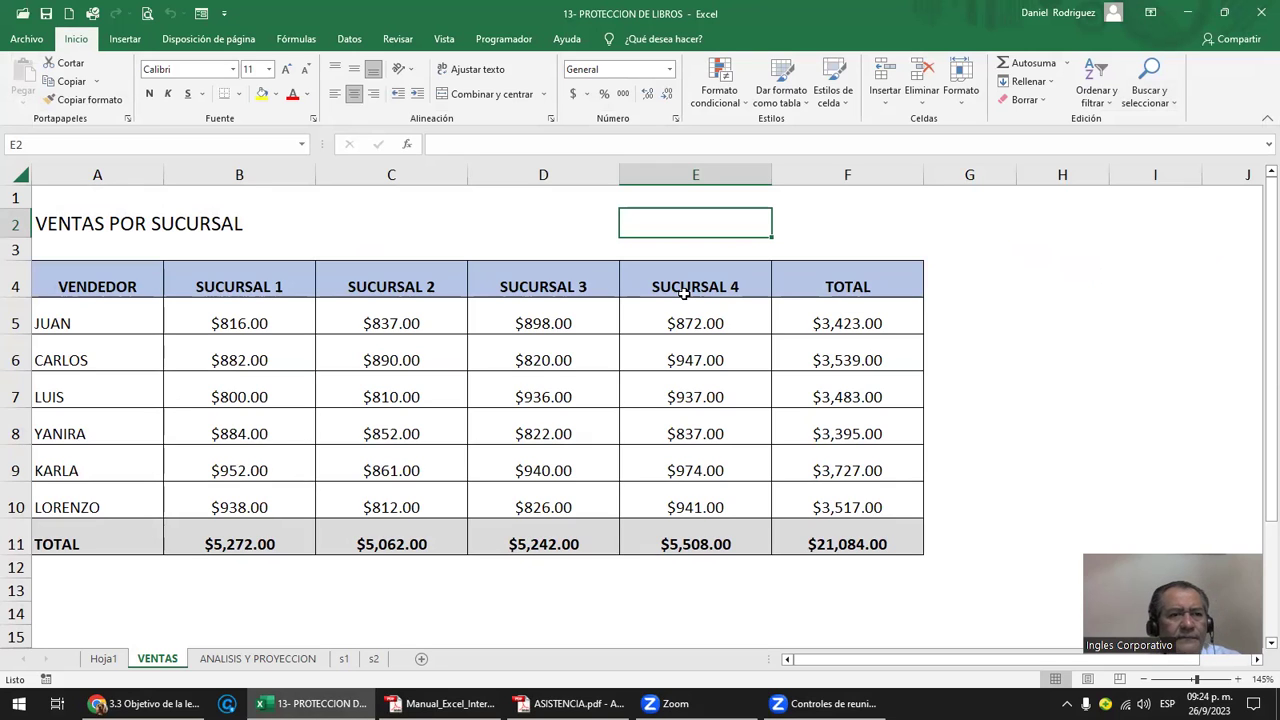
- Bring up Guardar como on the Escritorio folder, proposing the name 13- PROTECCION DE LIBROS
click(28, 40)
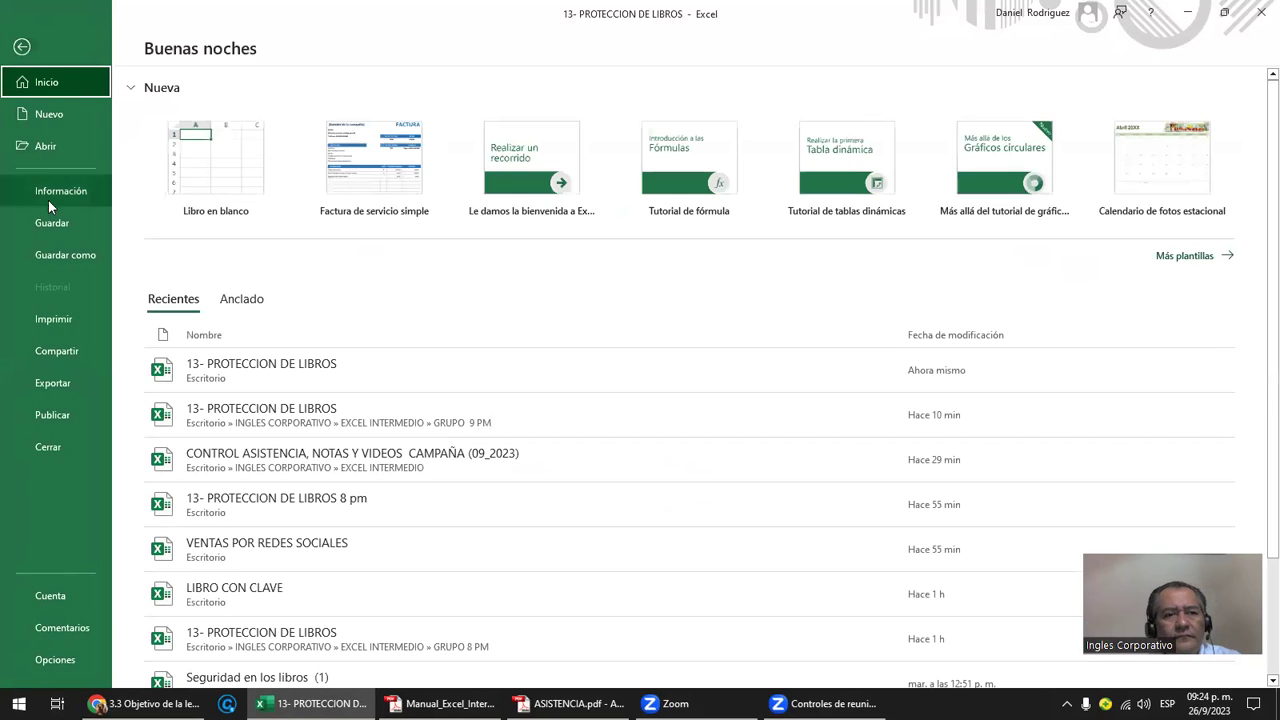
click(58, 254)
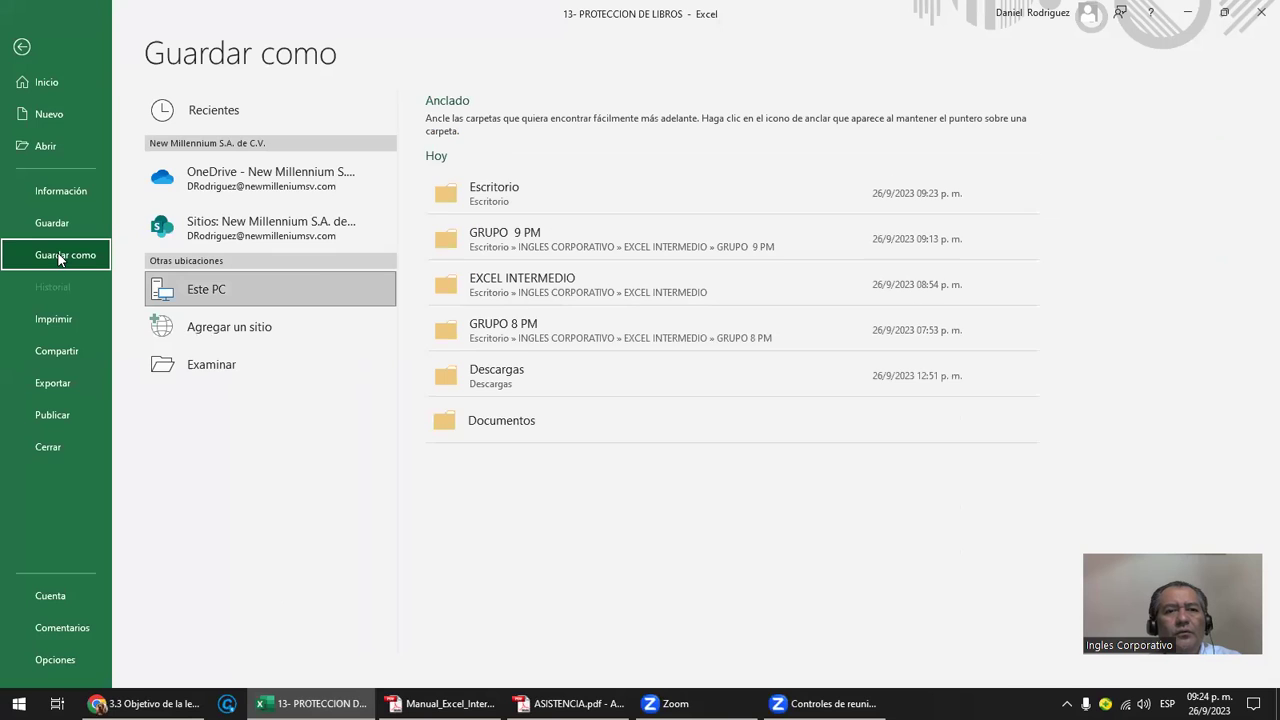
click(507, 200)
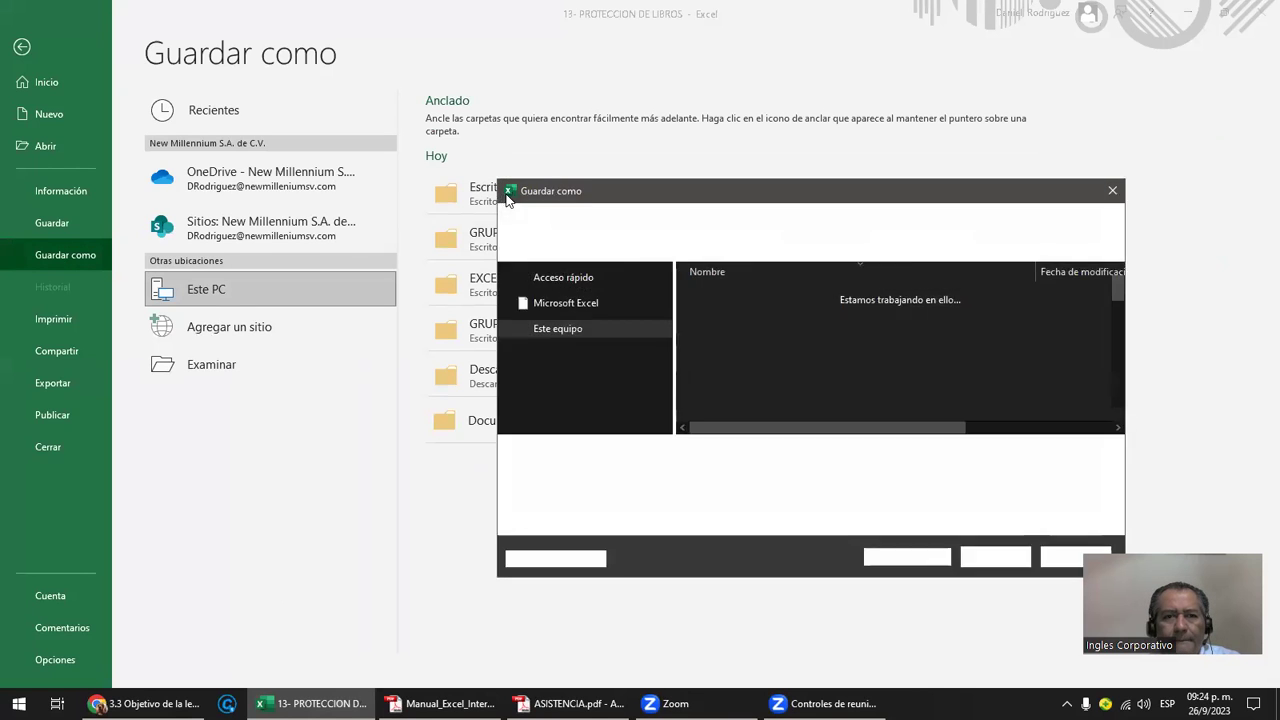
drag(645, 192, 384, 140)
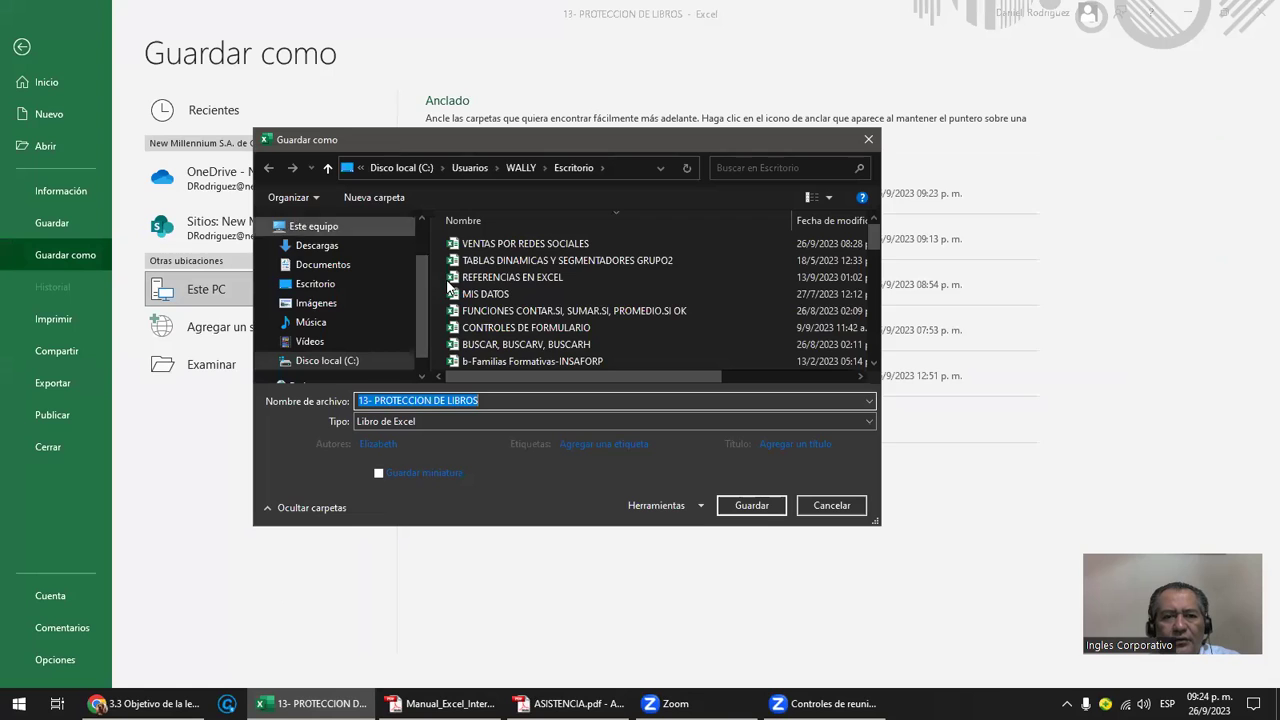
scroll(489, 314, down, 2)
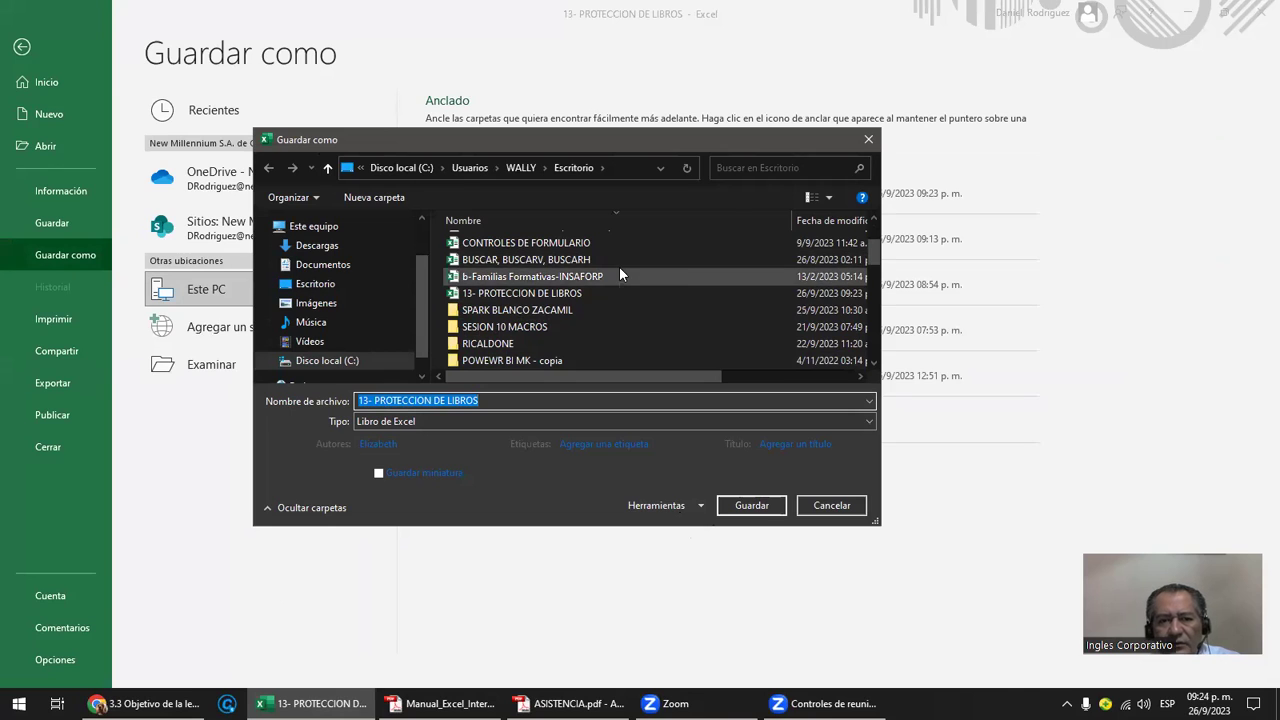
mouse_move(620, 271)
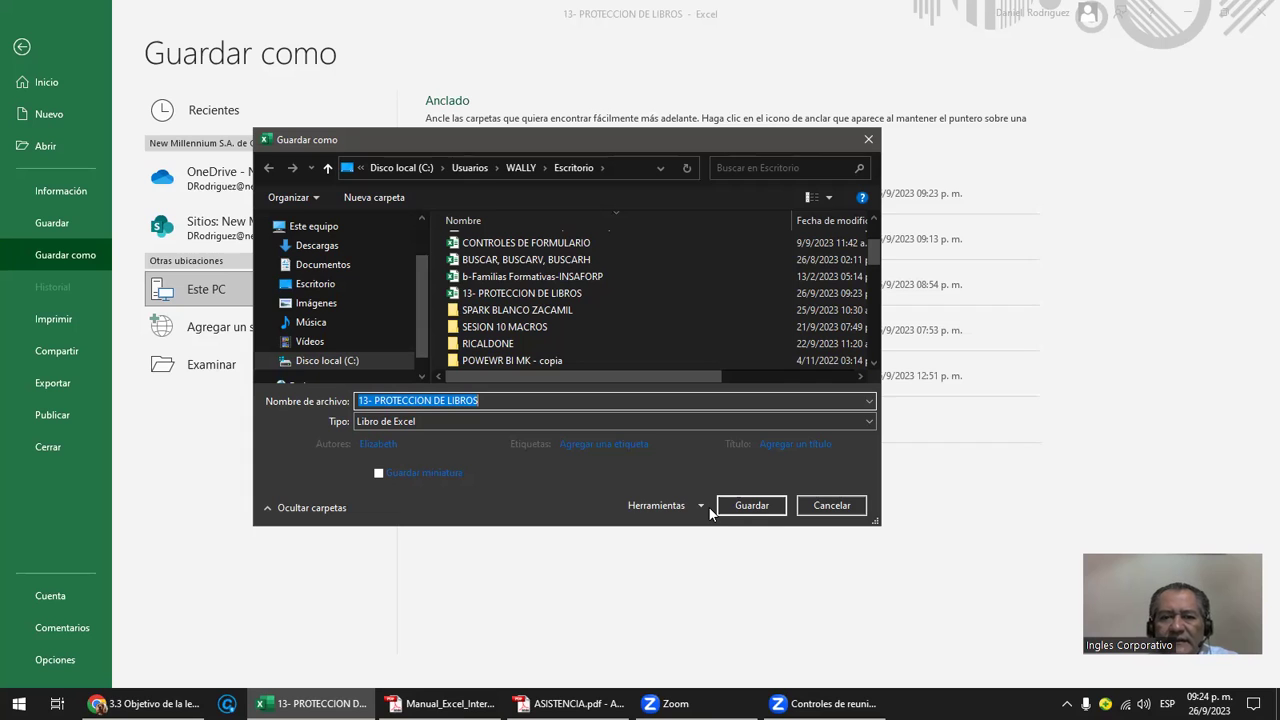
- Confirm the opening password in Opciones generales and save, replacing the existing desktop file
click(700, 506)
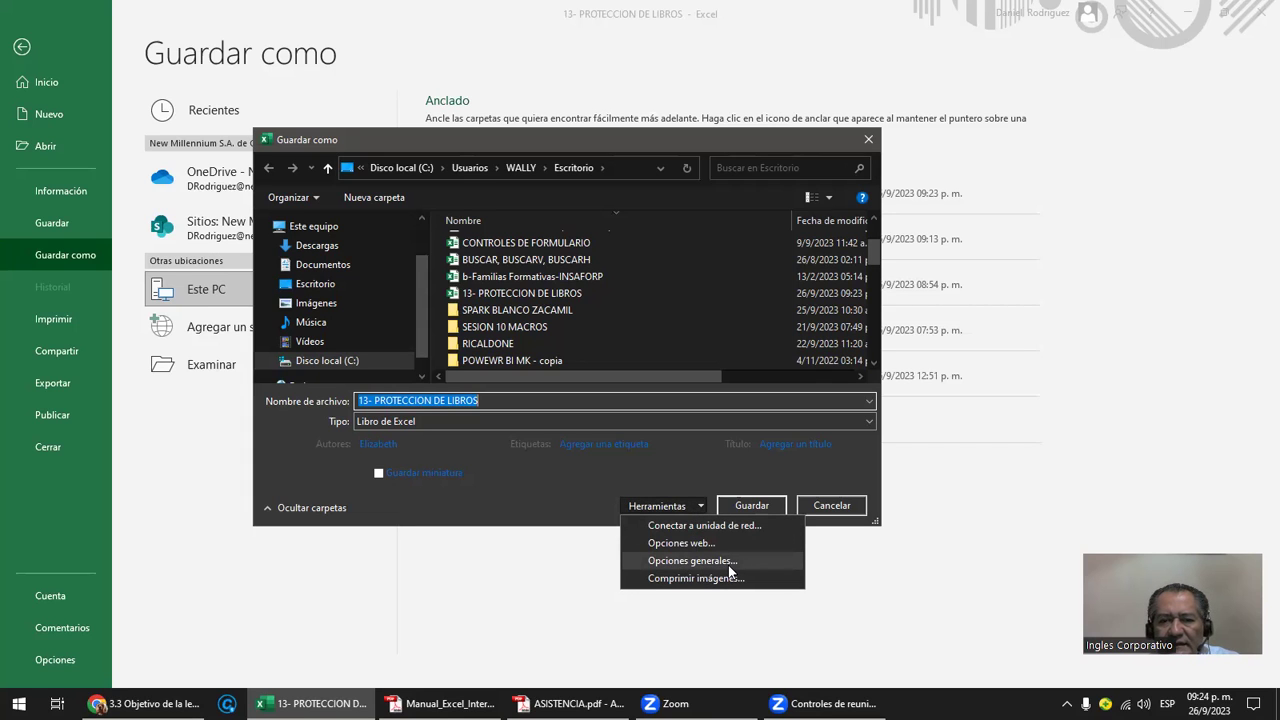
click(728, 566)
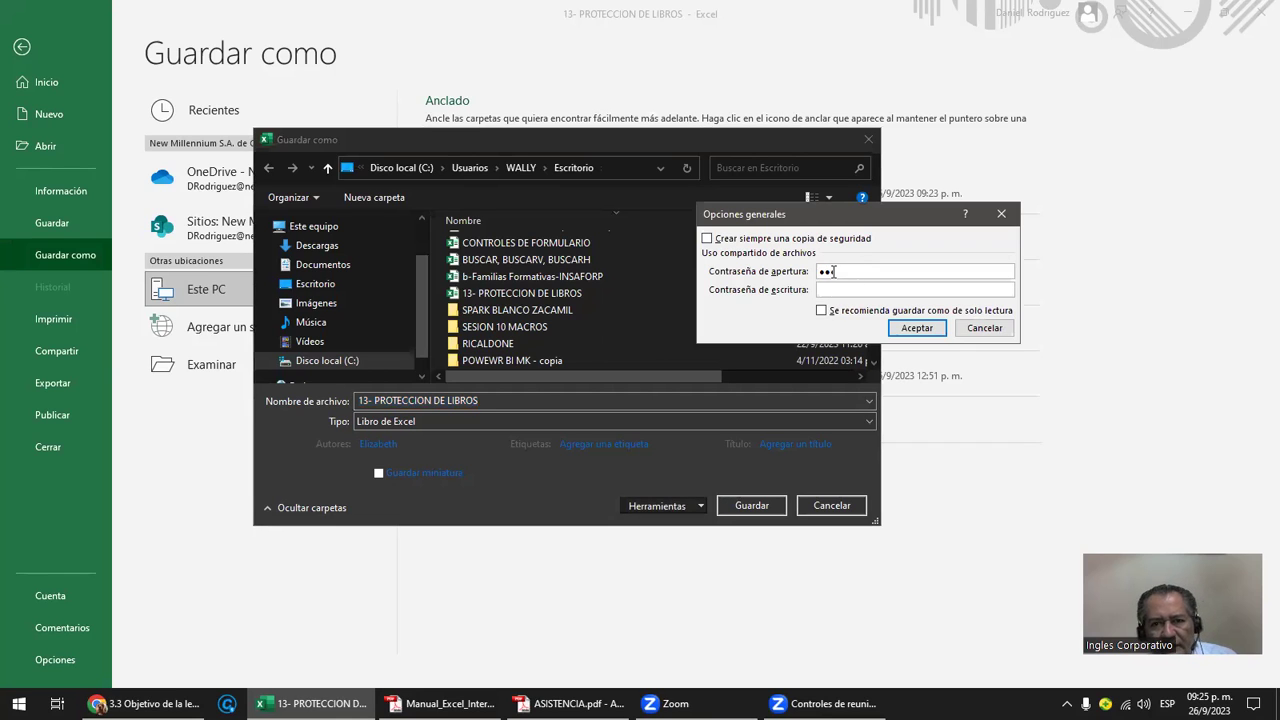
click(906, 331)
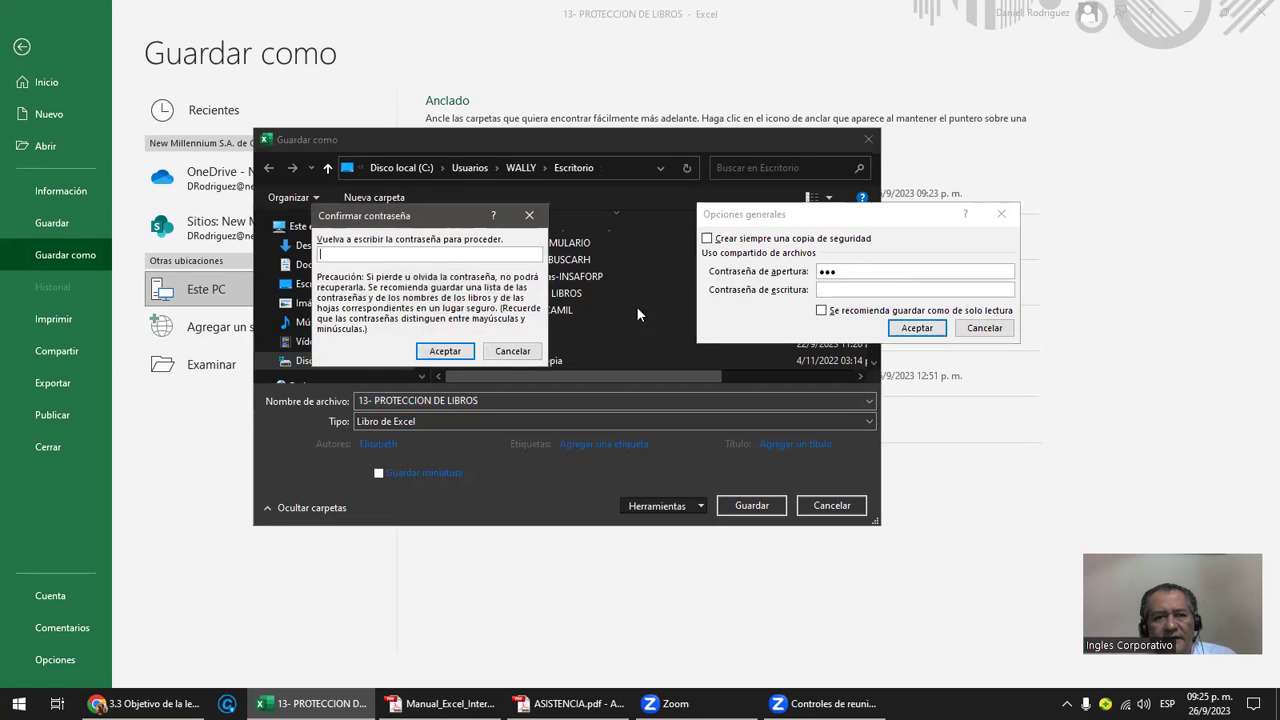
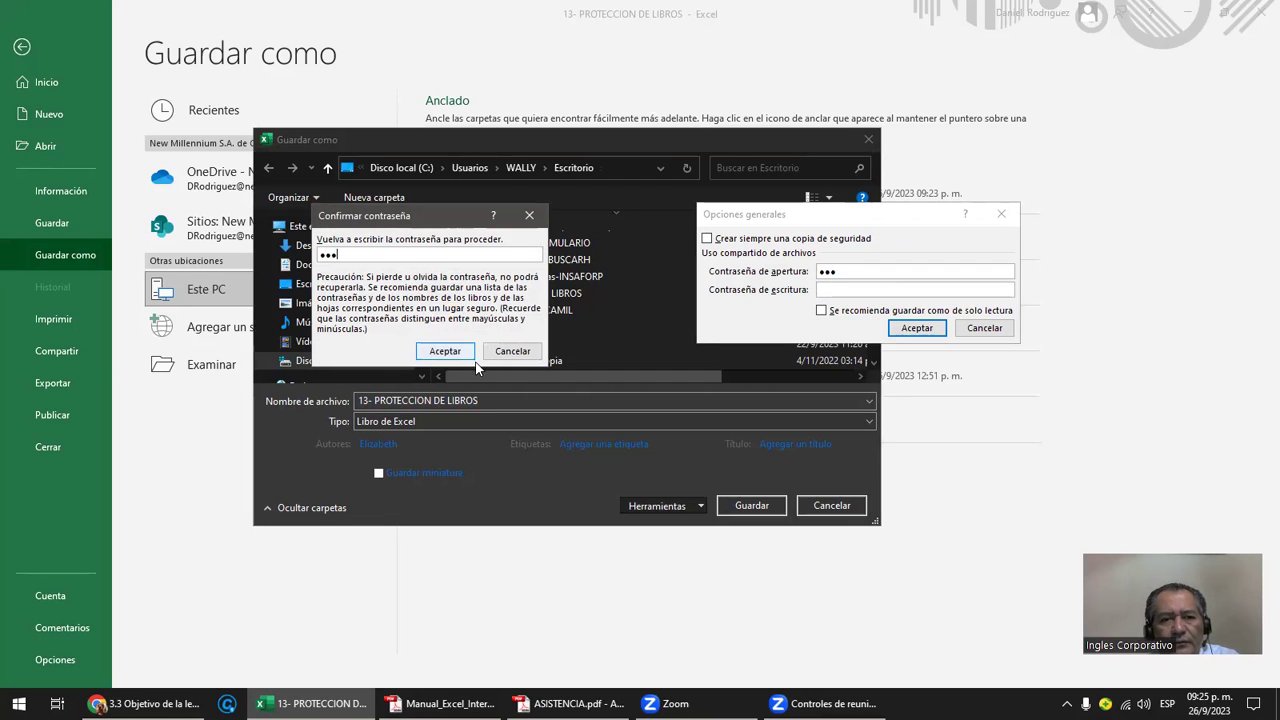
click(447, 351)
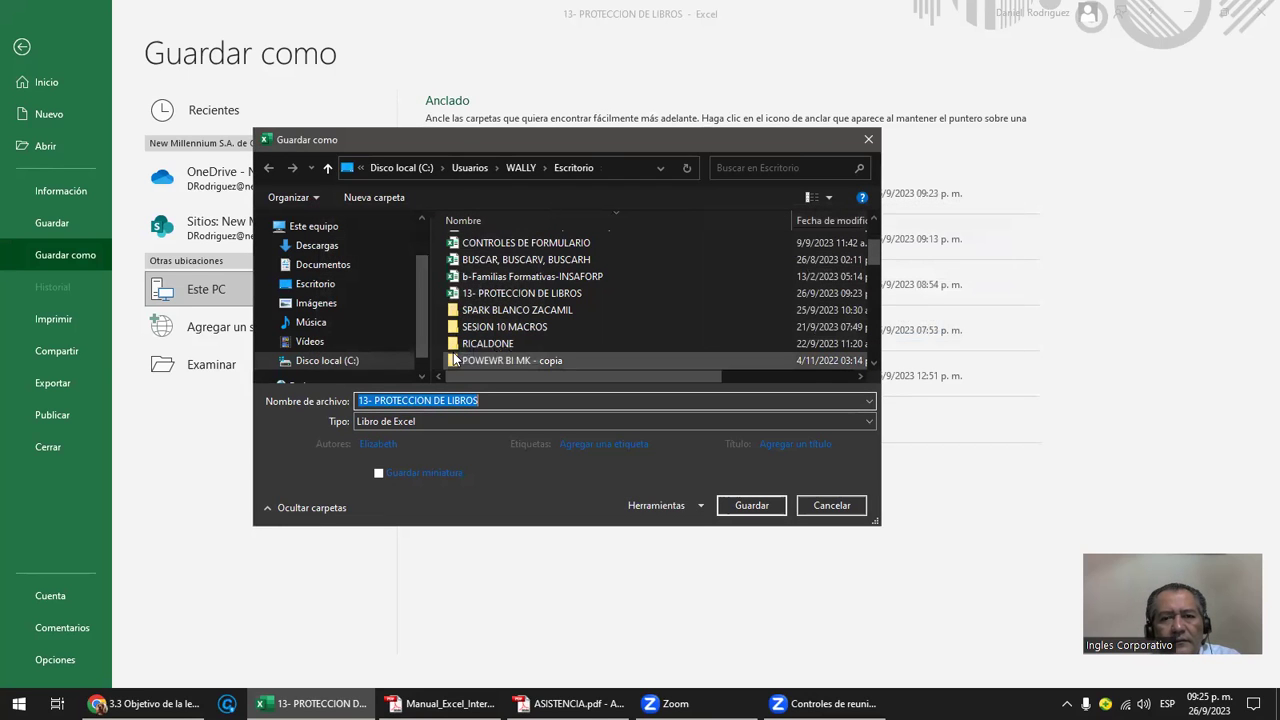
click(763, 505)
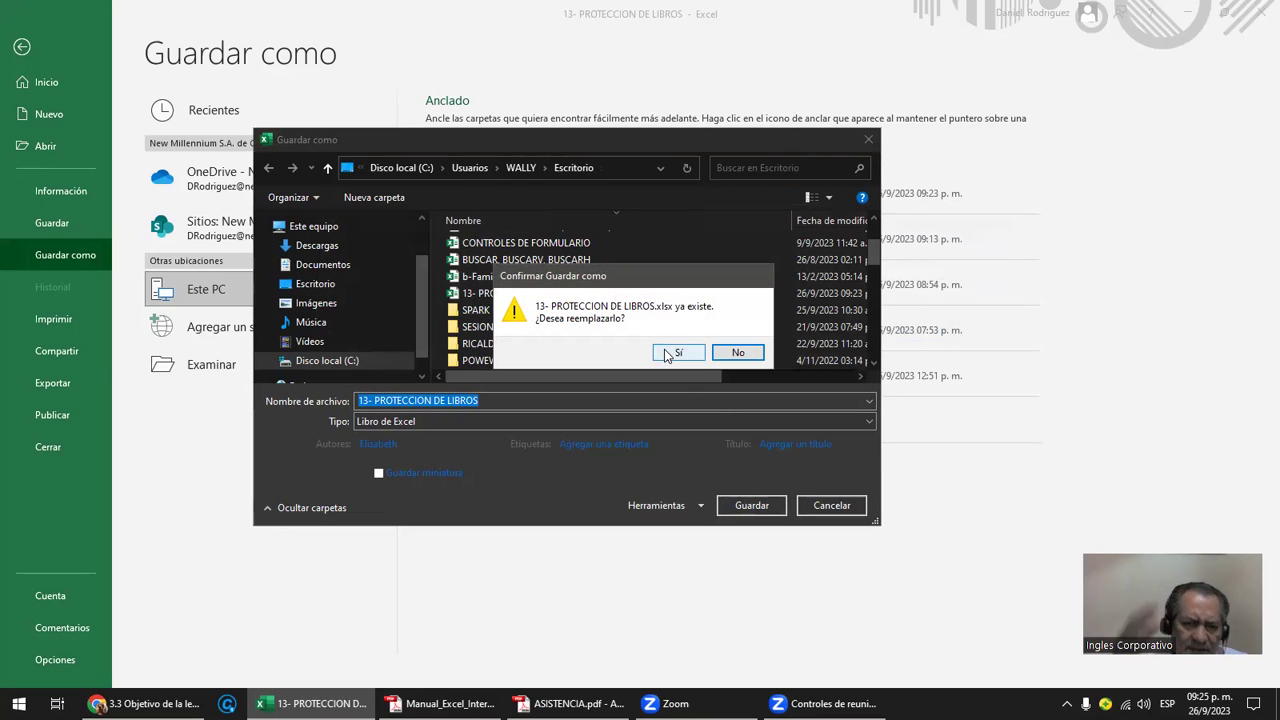
click(668, 354)
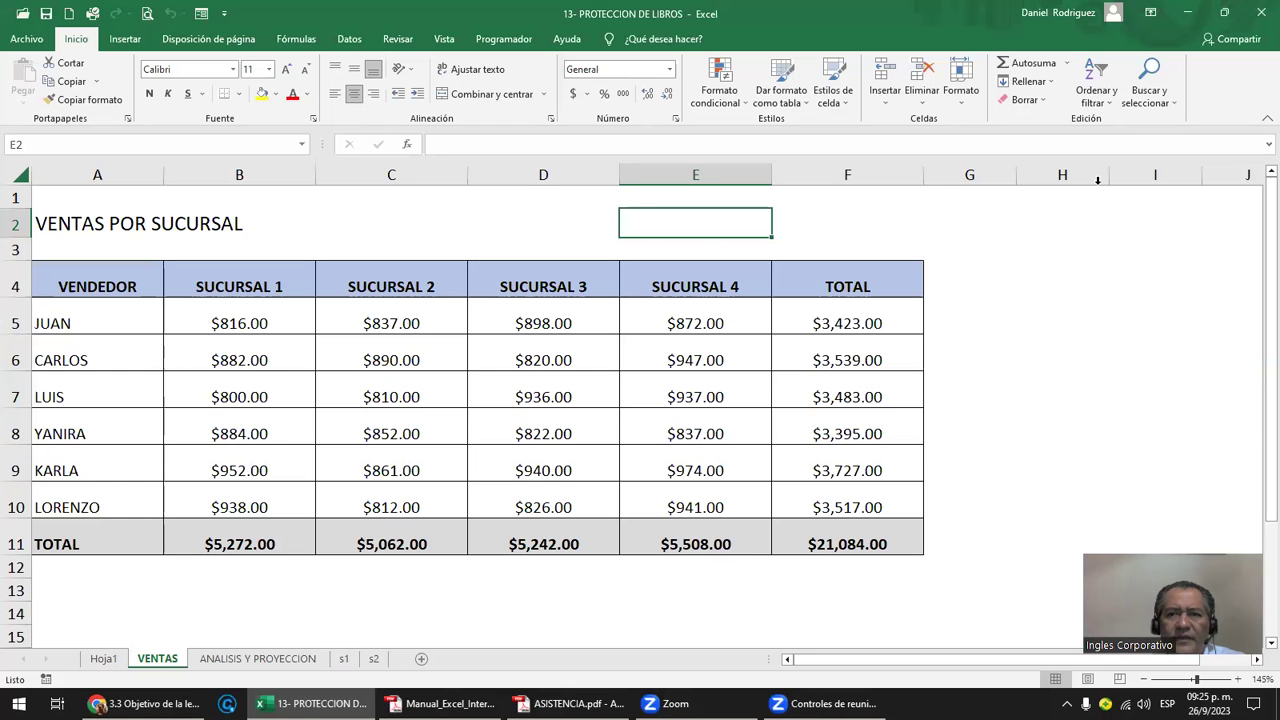
- Close Excel and reopen the protected workbook, retrying the opening password after a wrong-password error
click(1258, 20)
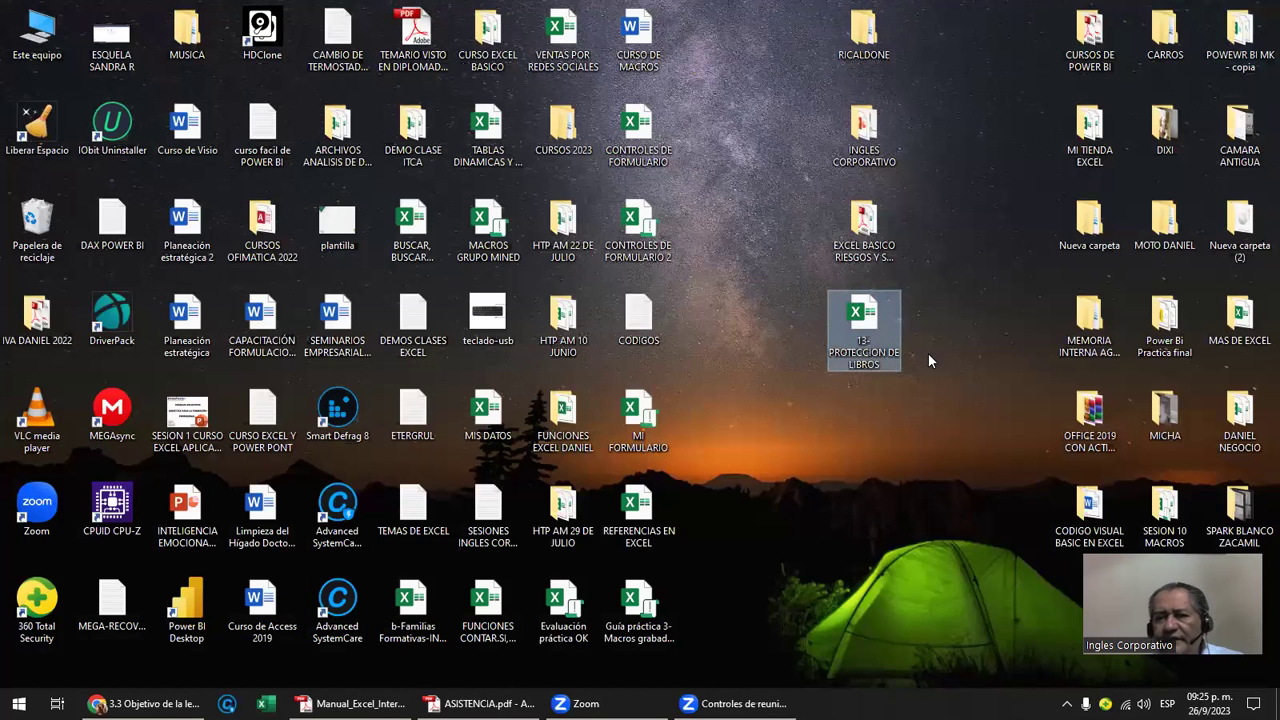
double_click(863, 336)
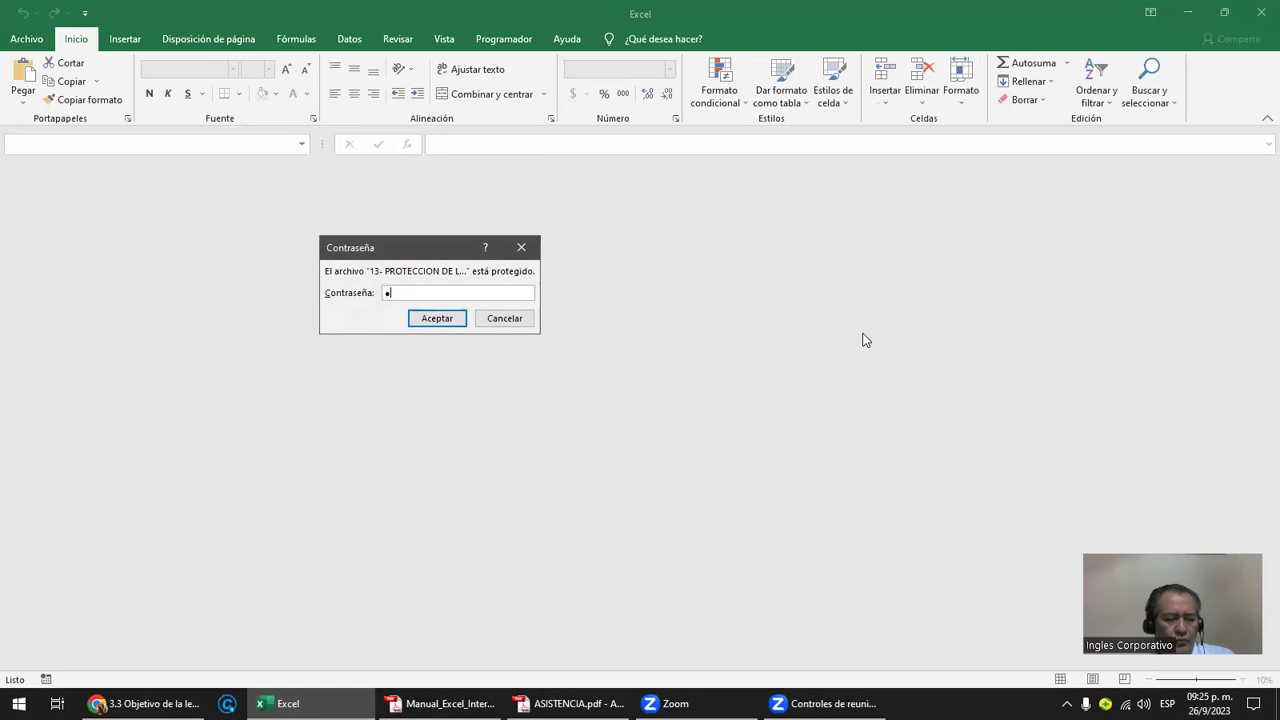
key(Return)
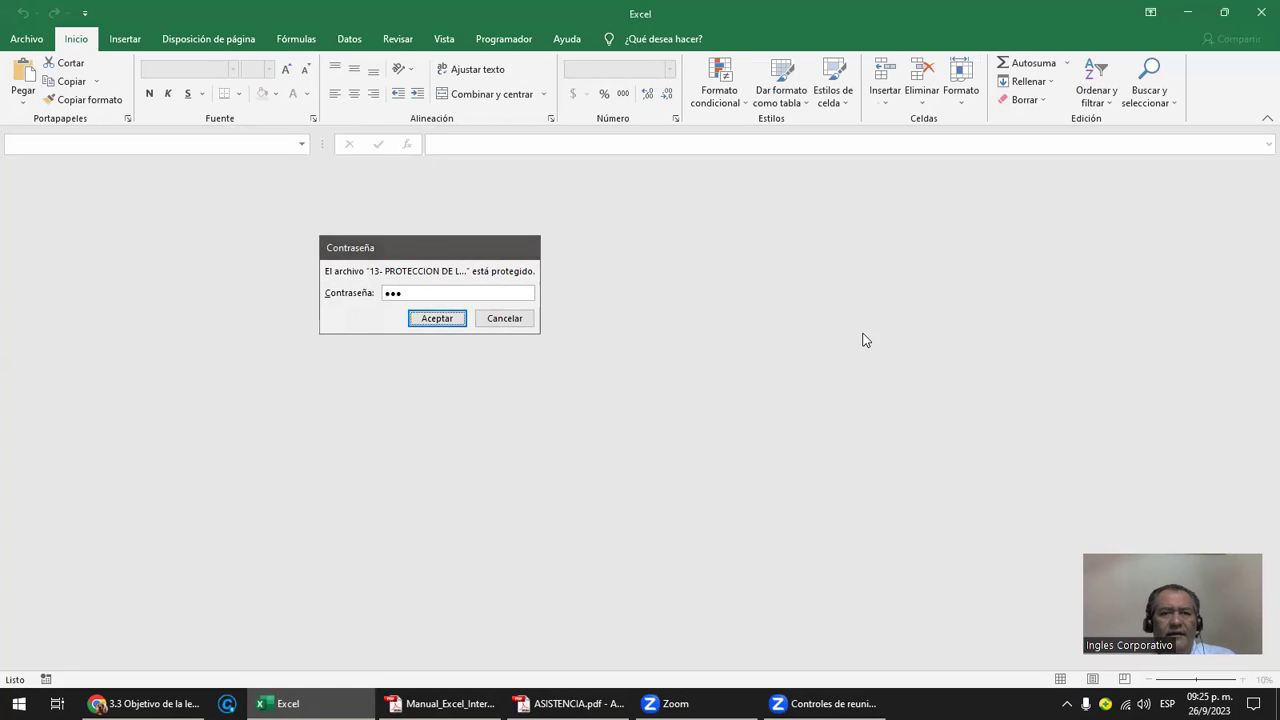
key(Return)
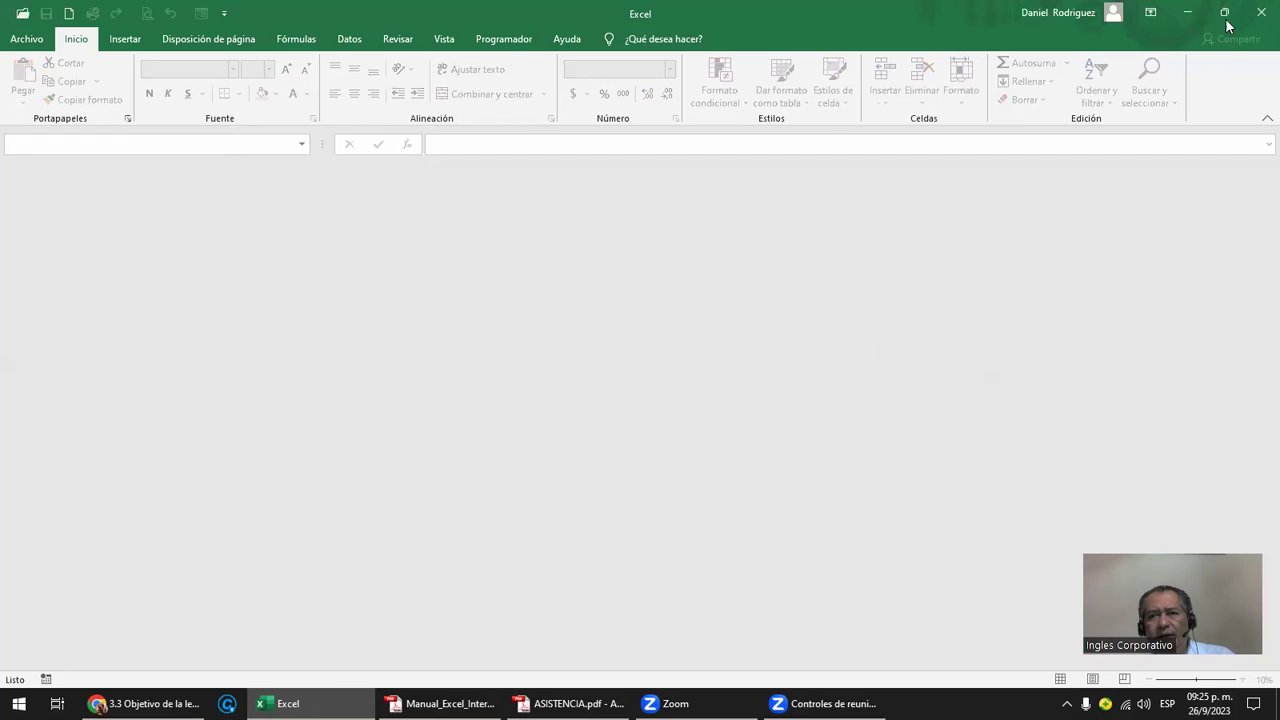
click(1261, 12)
double_click(872, 326)
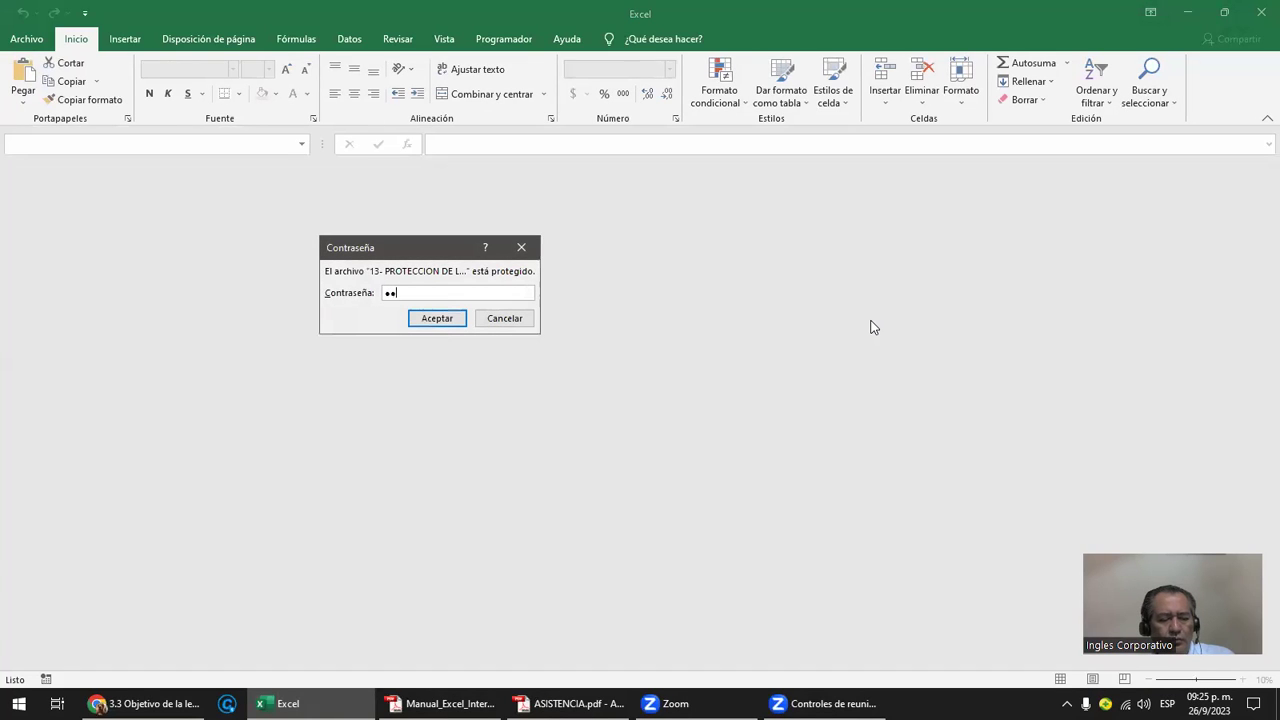
key(Return)
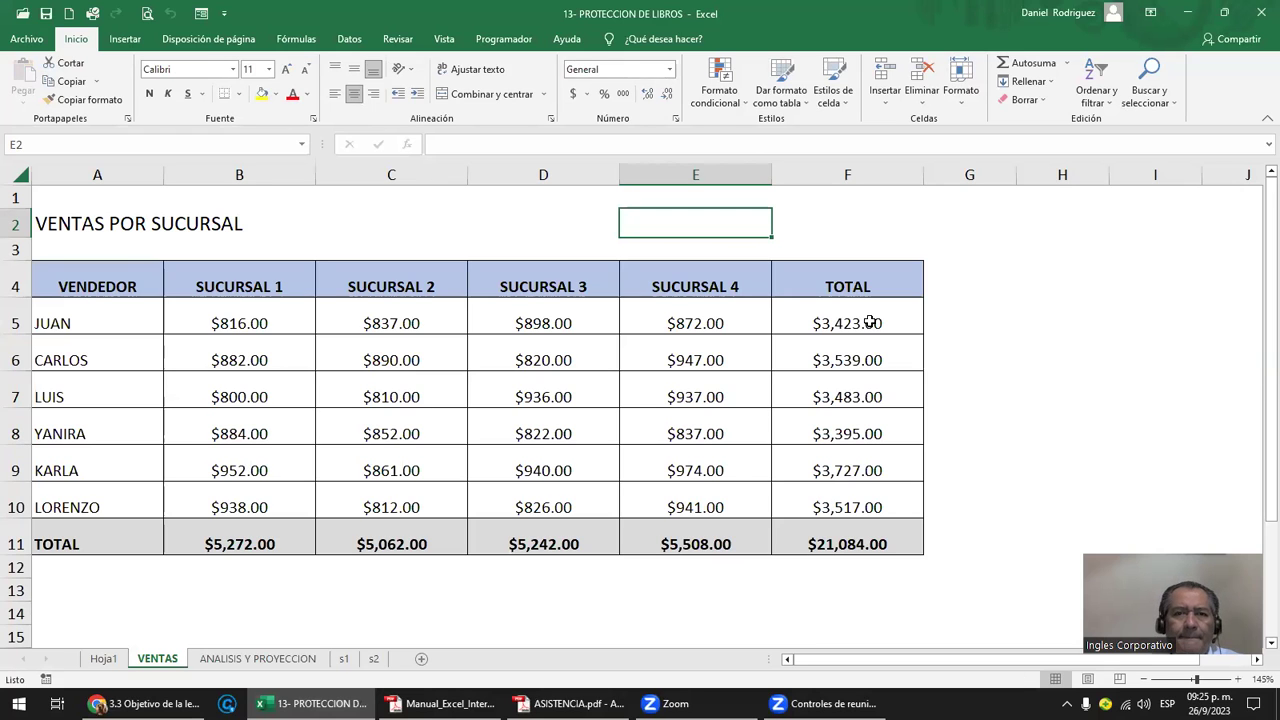
click(27, 39)
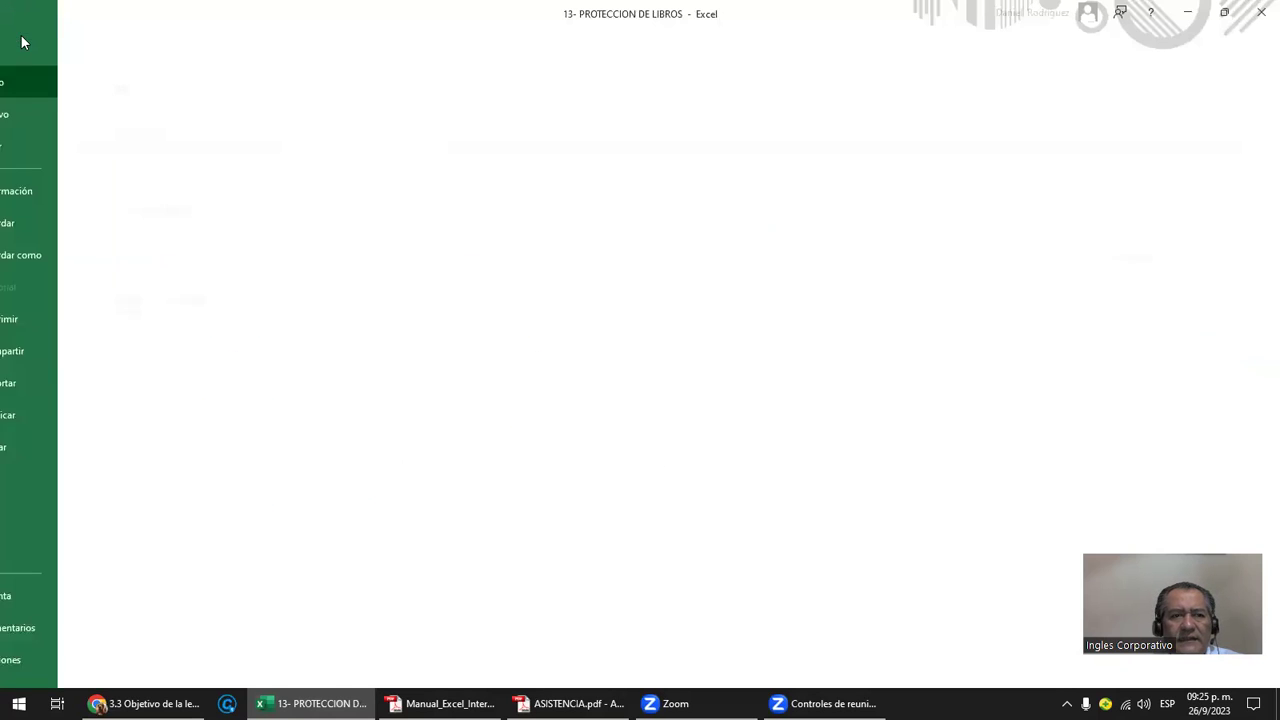
click(46, 191)
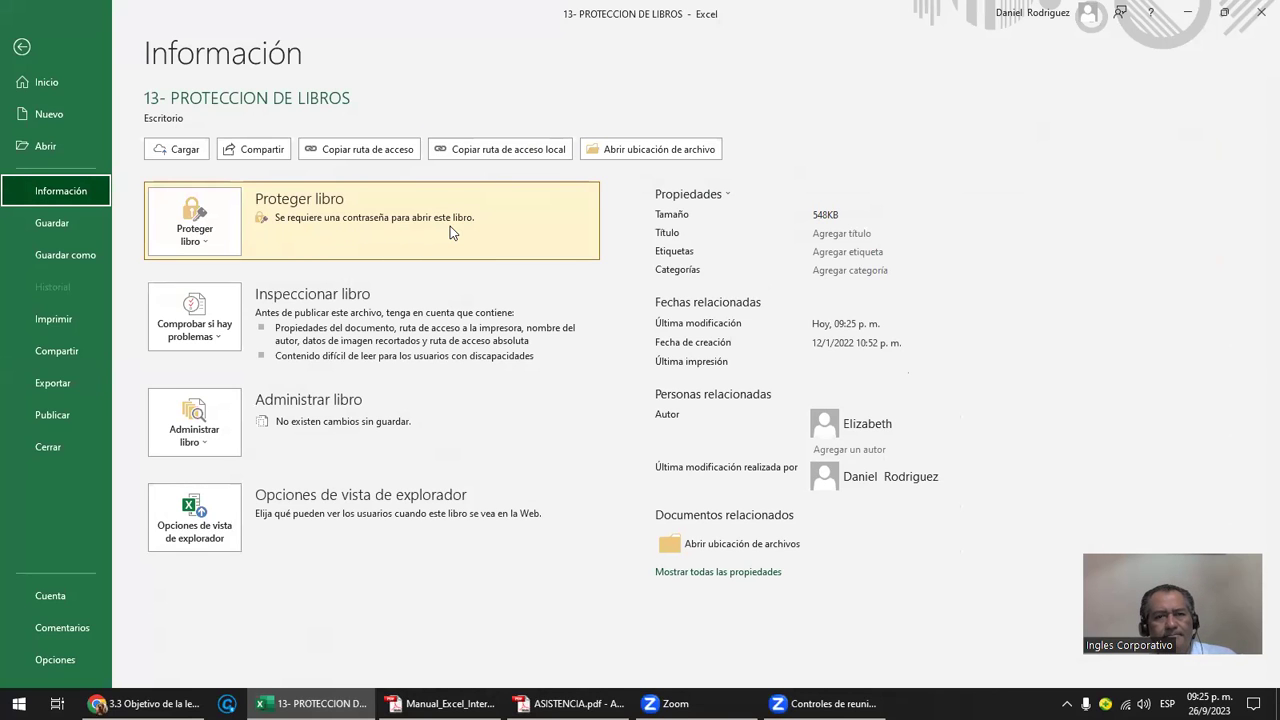
key(Escape)
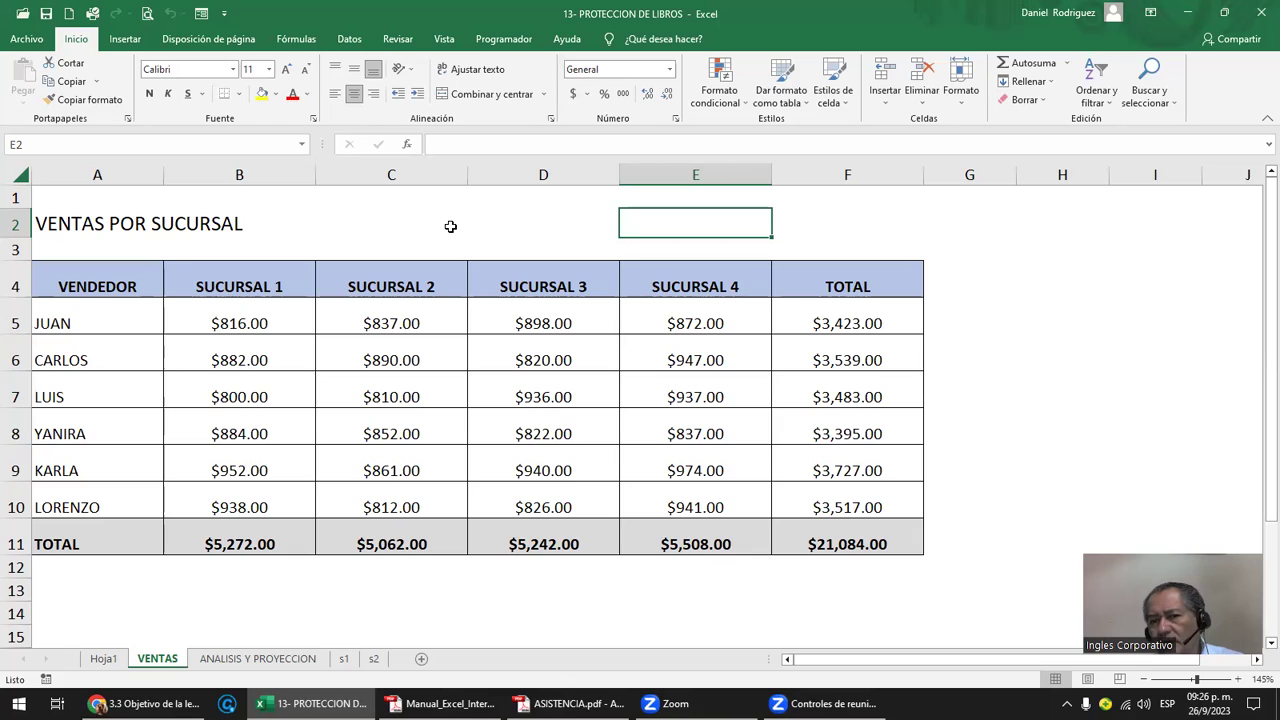
click(690, 281)
click(860, 292)
key(Delete)
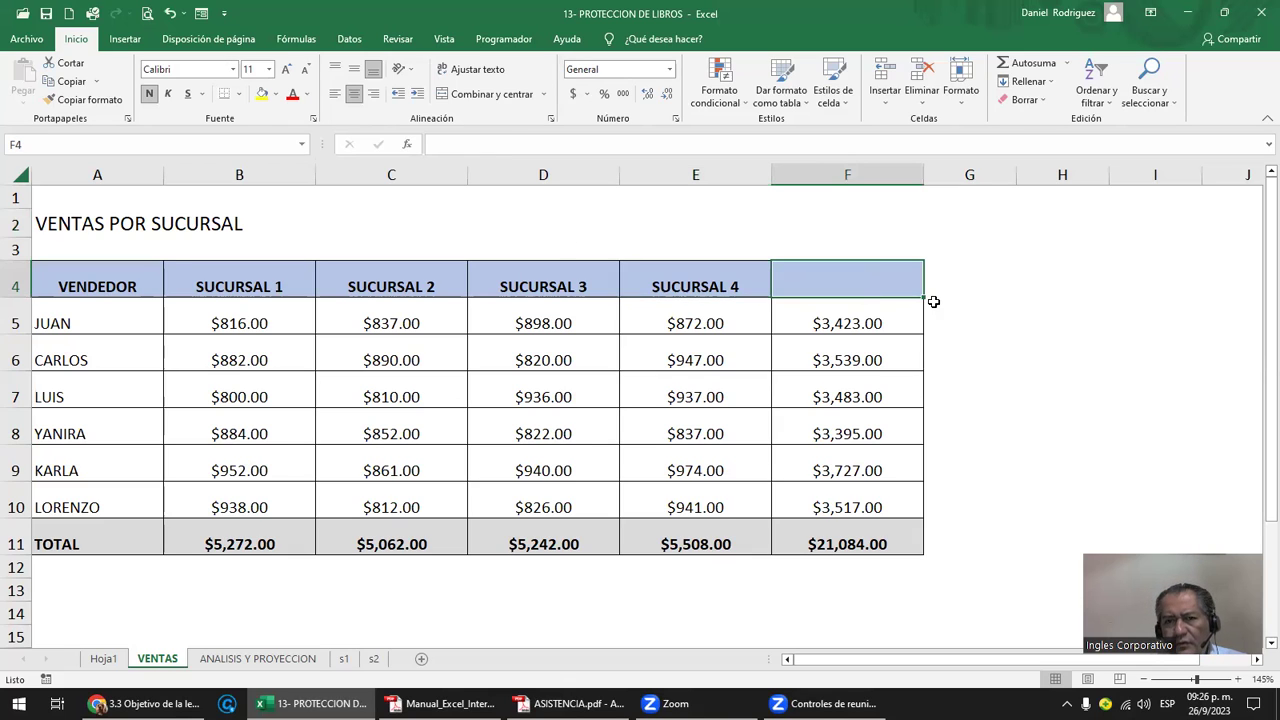
key(ctrl+z)
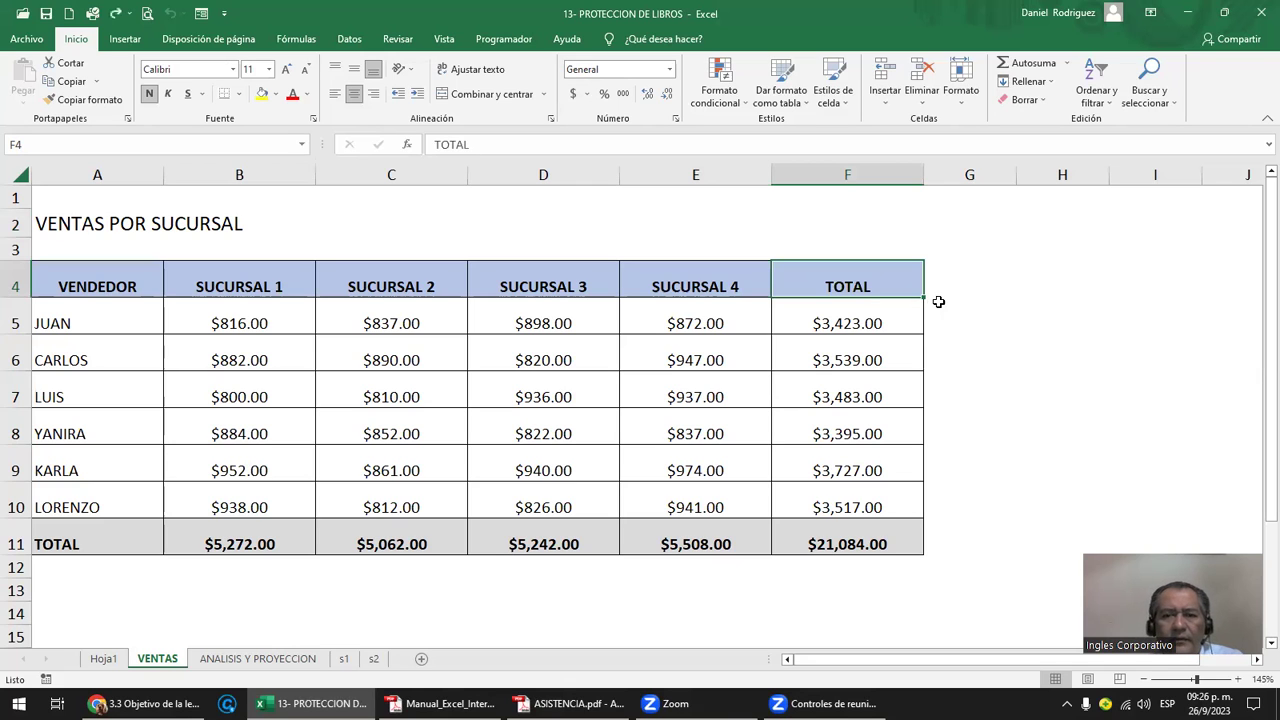
click(945, 298)
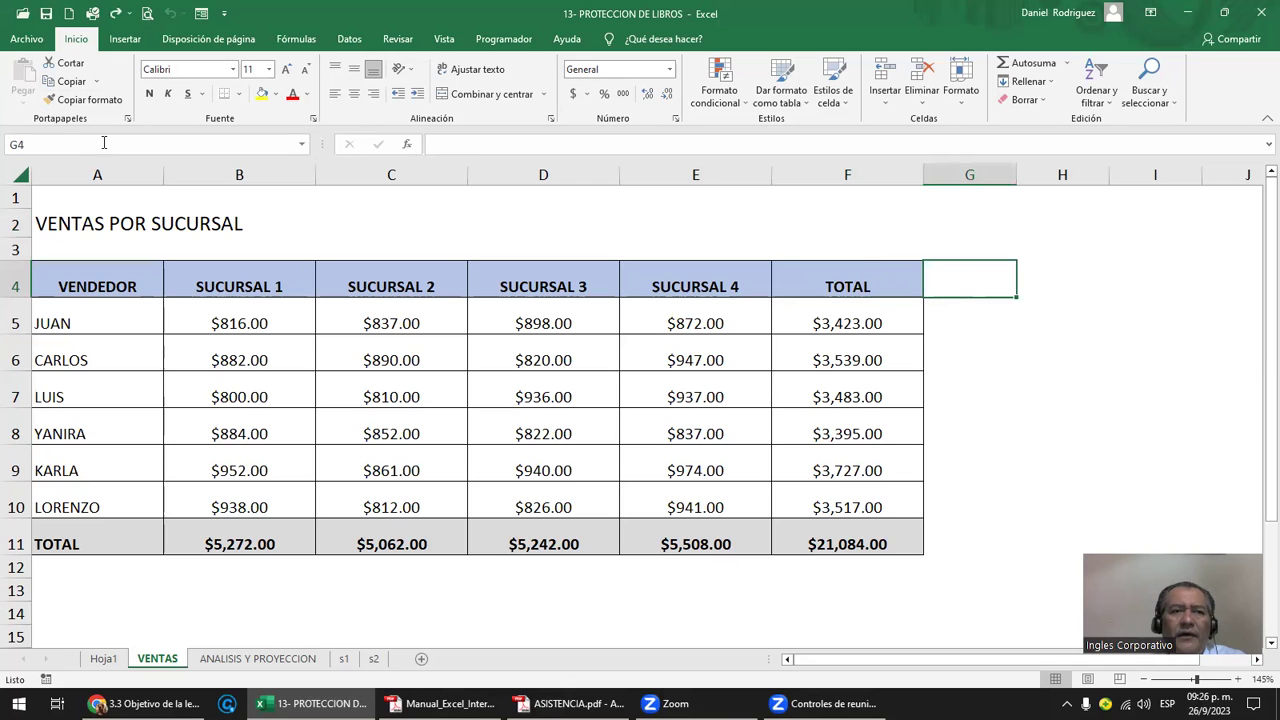
- Open Save As to the Escritorio folder and its Herramientas > Opciones generales dialog
click(26, 40)
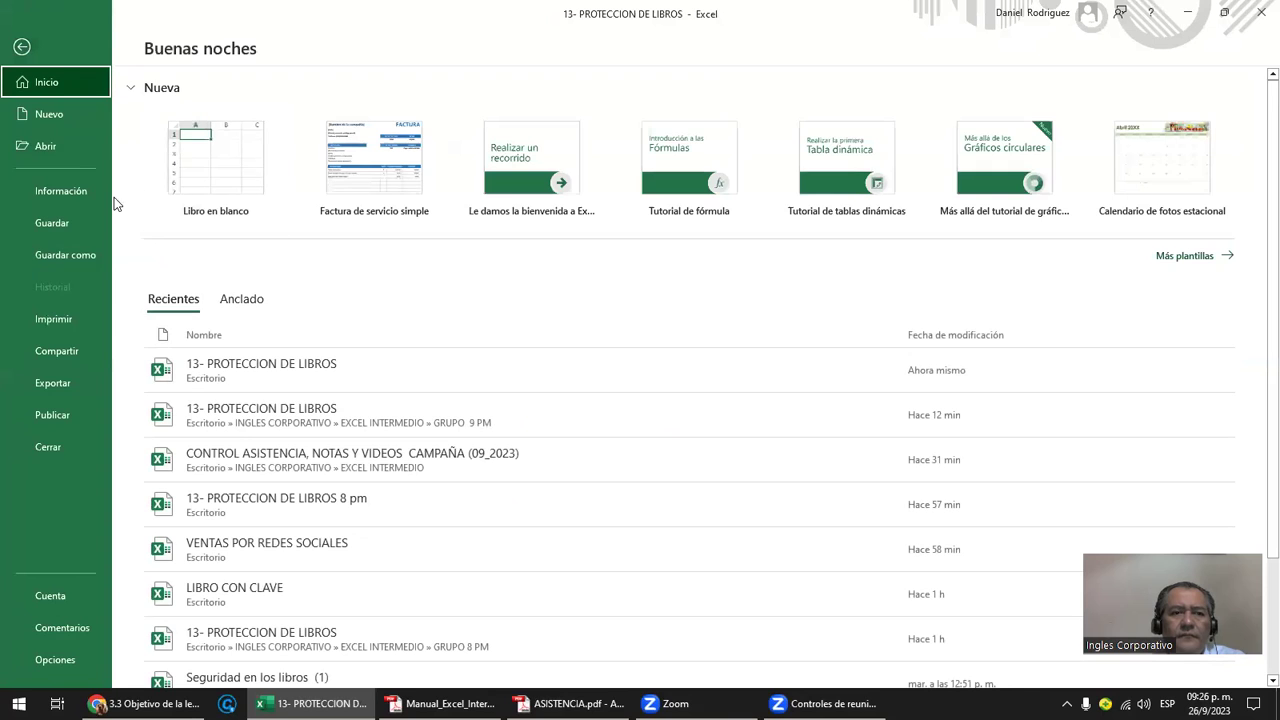
click(68, 251)
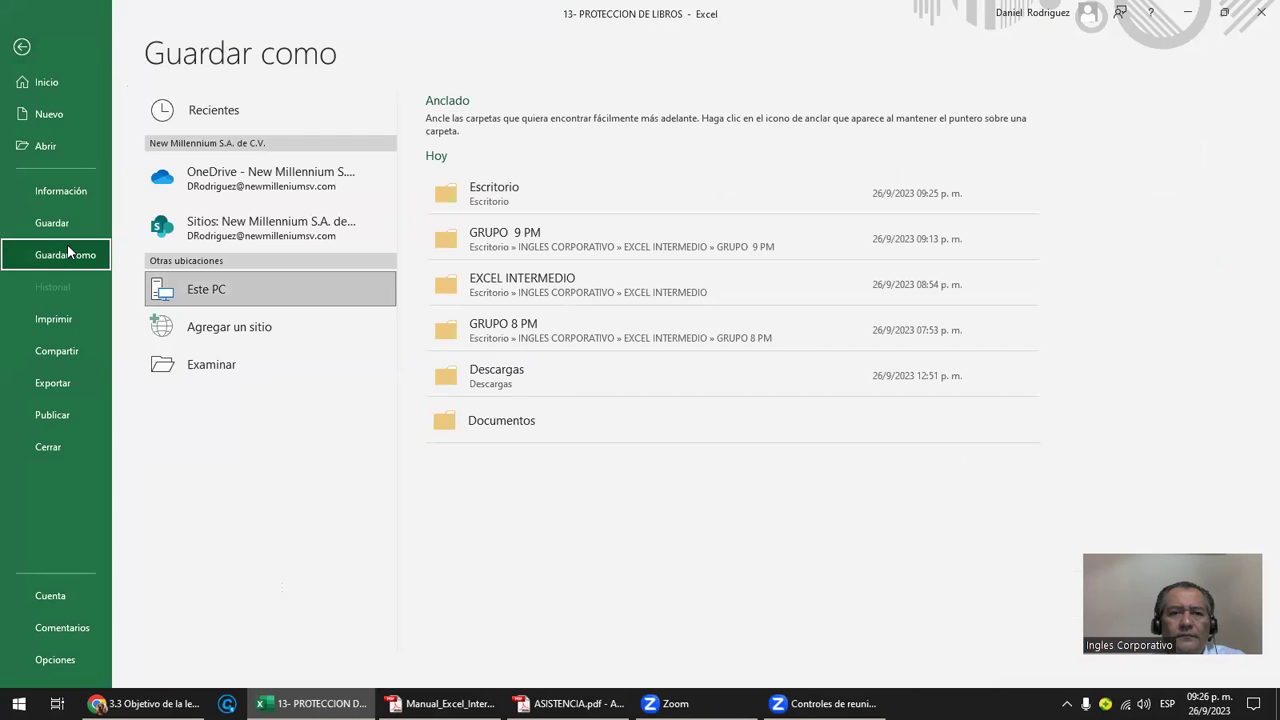
click(496, 189)
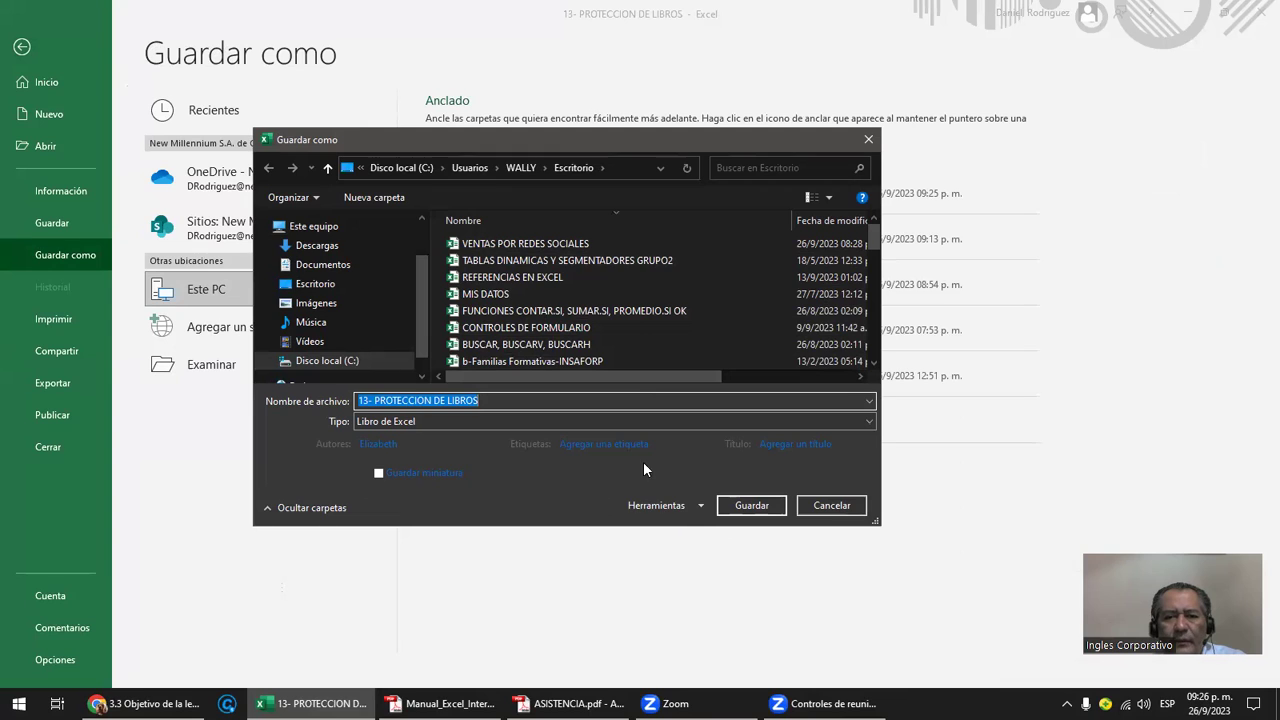
click(699, 508)
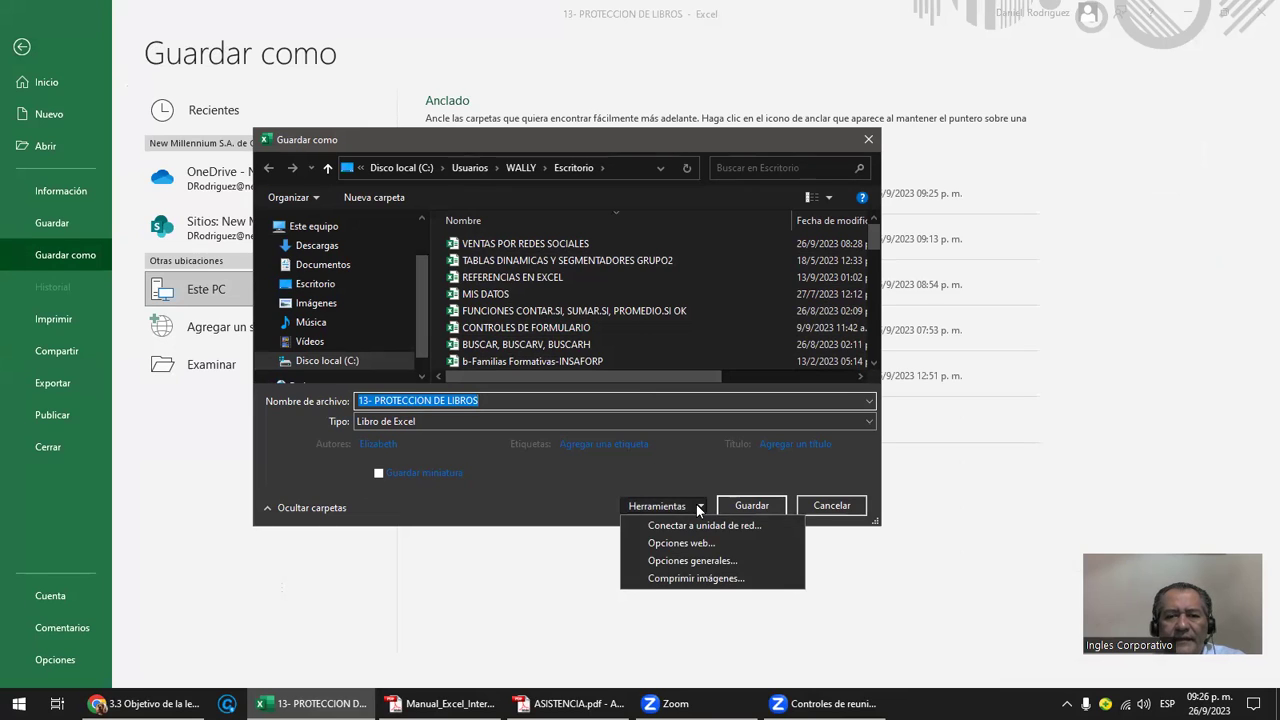
click(715, 560)
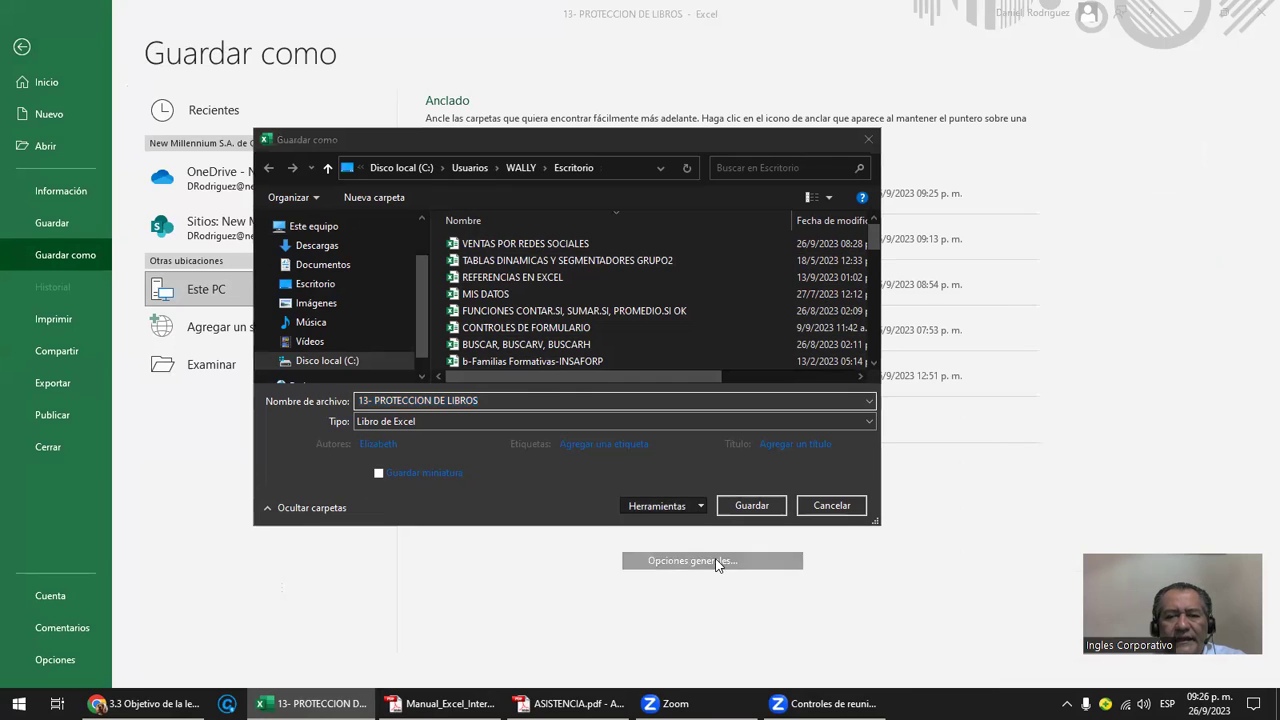
- Enter and confirm a Contraseña de escritura, then save over the existing file
drag(460, 235, 854, 243)
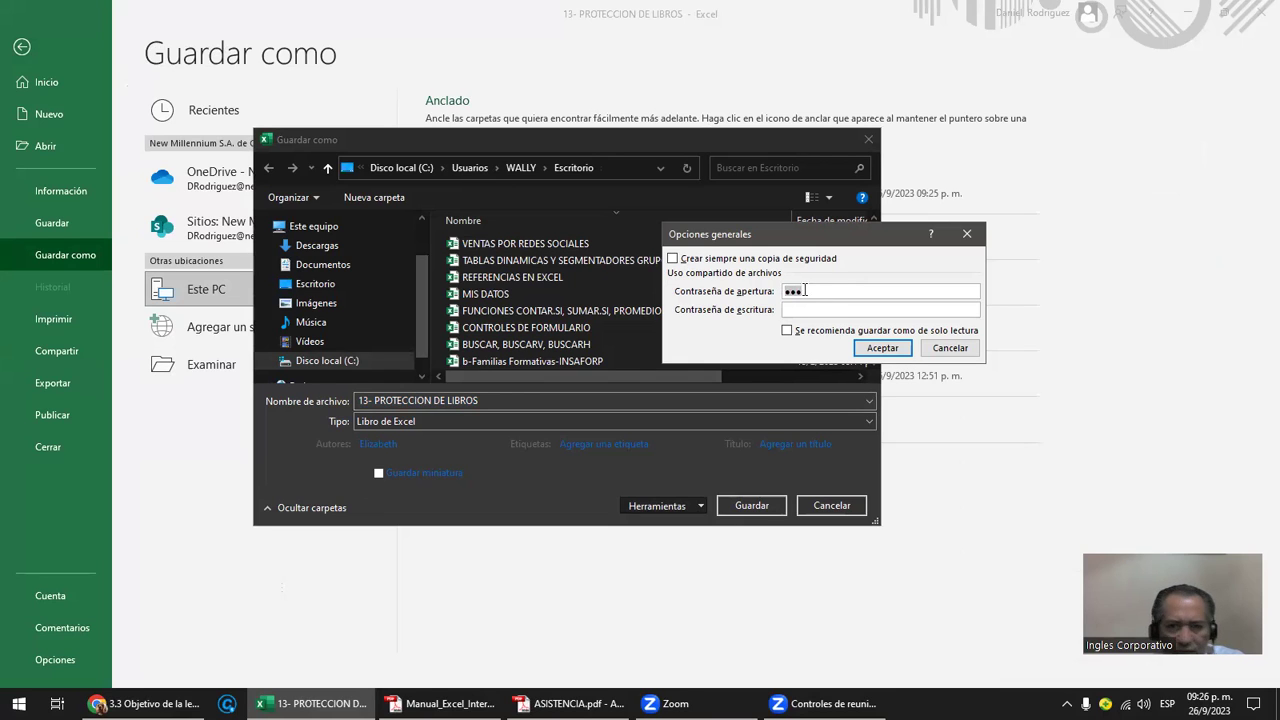
click(813, 309)
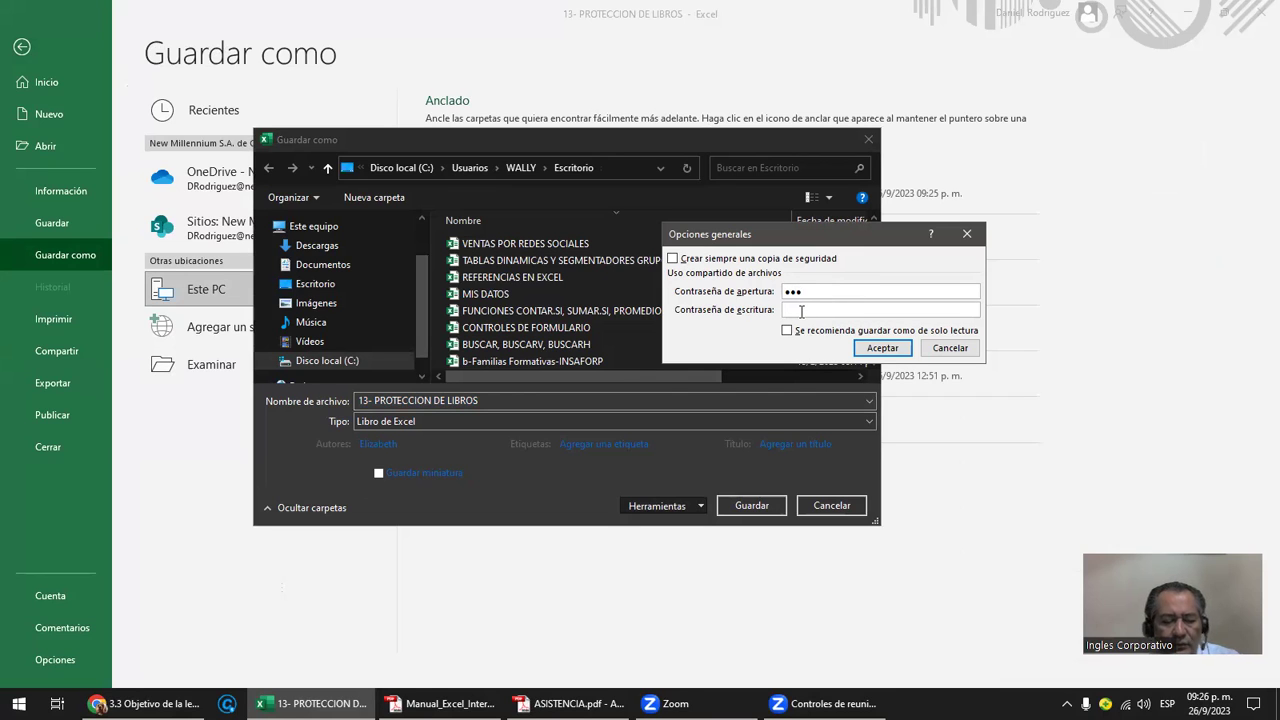
text(2)
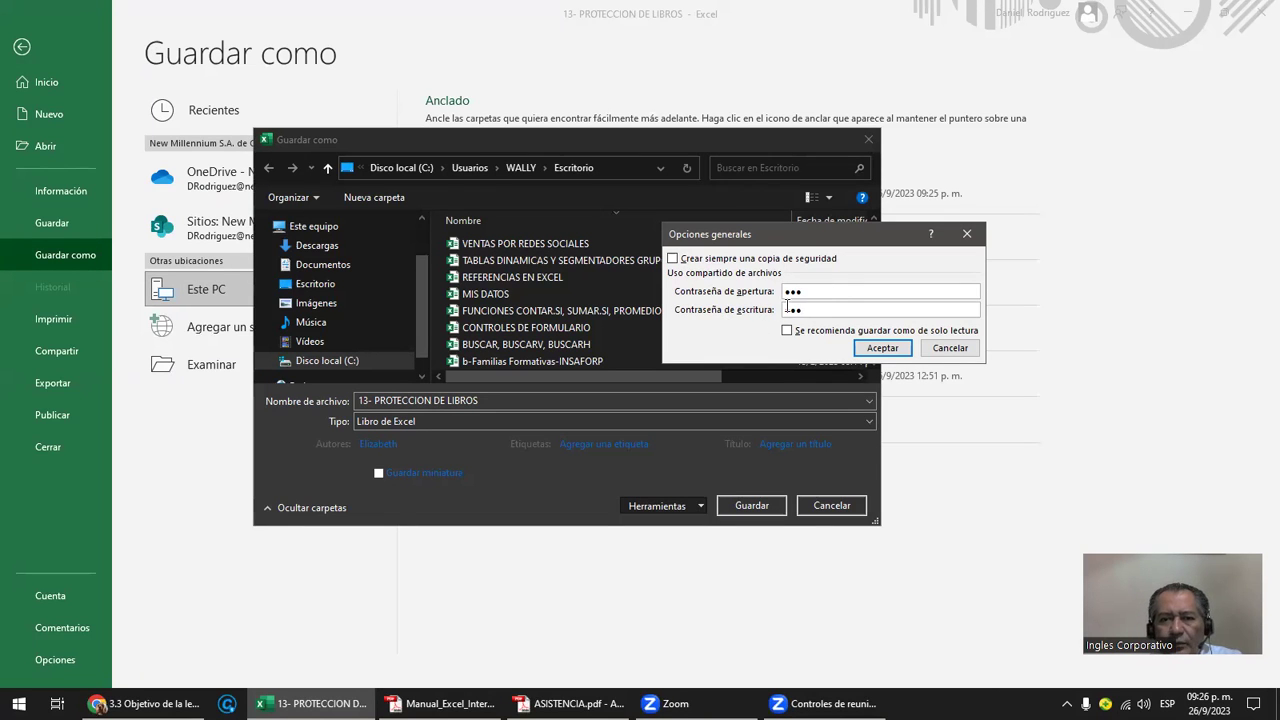
click(880, 349)
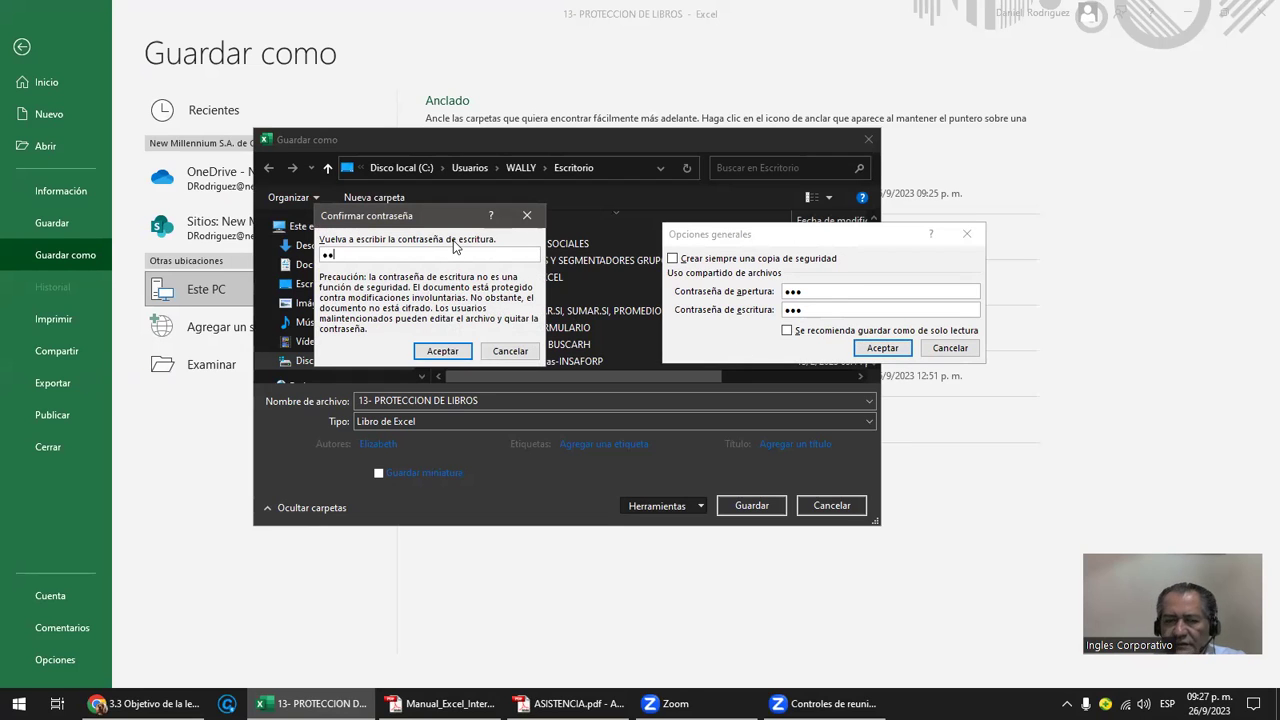
click(452, 352)
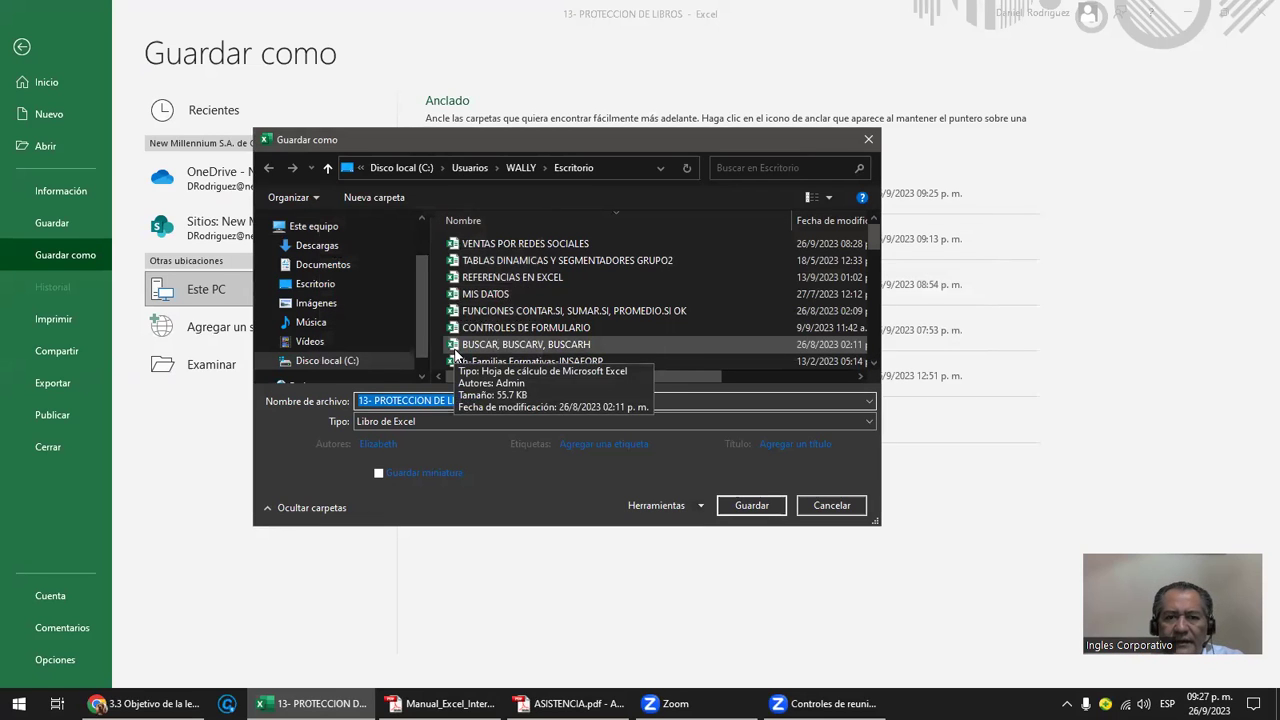
click(752, 505)
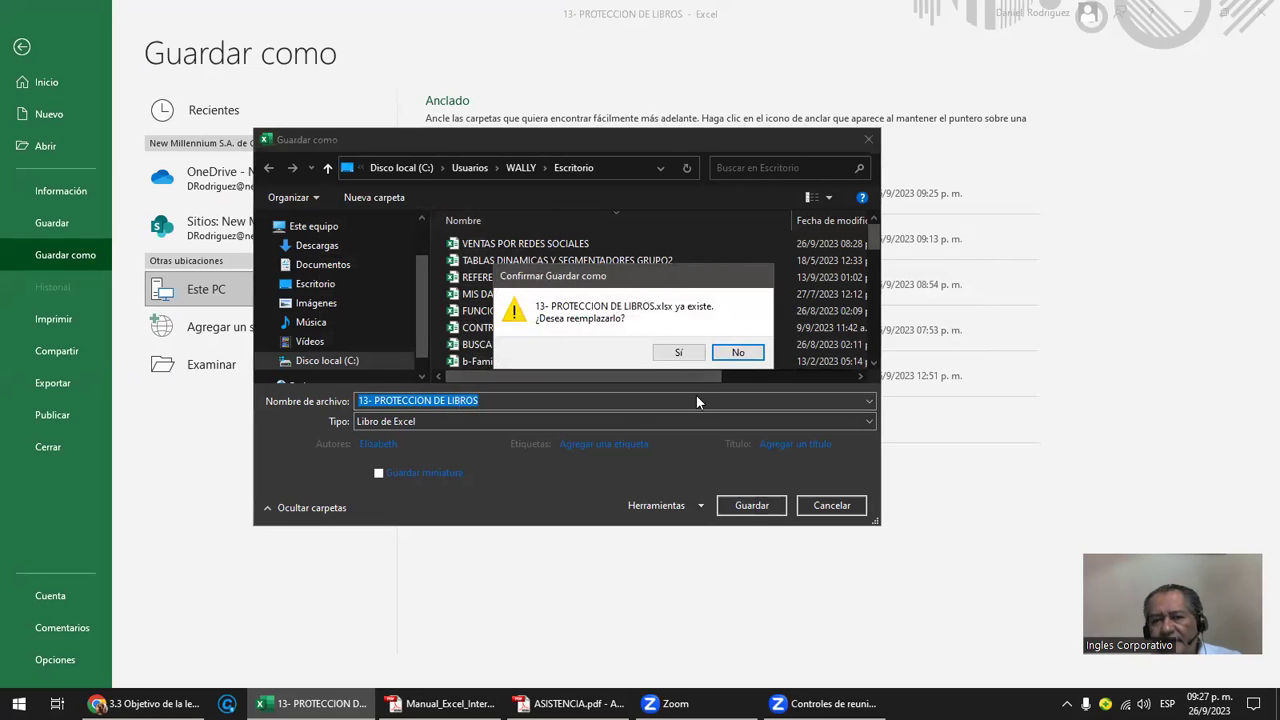
click(677, 353)
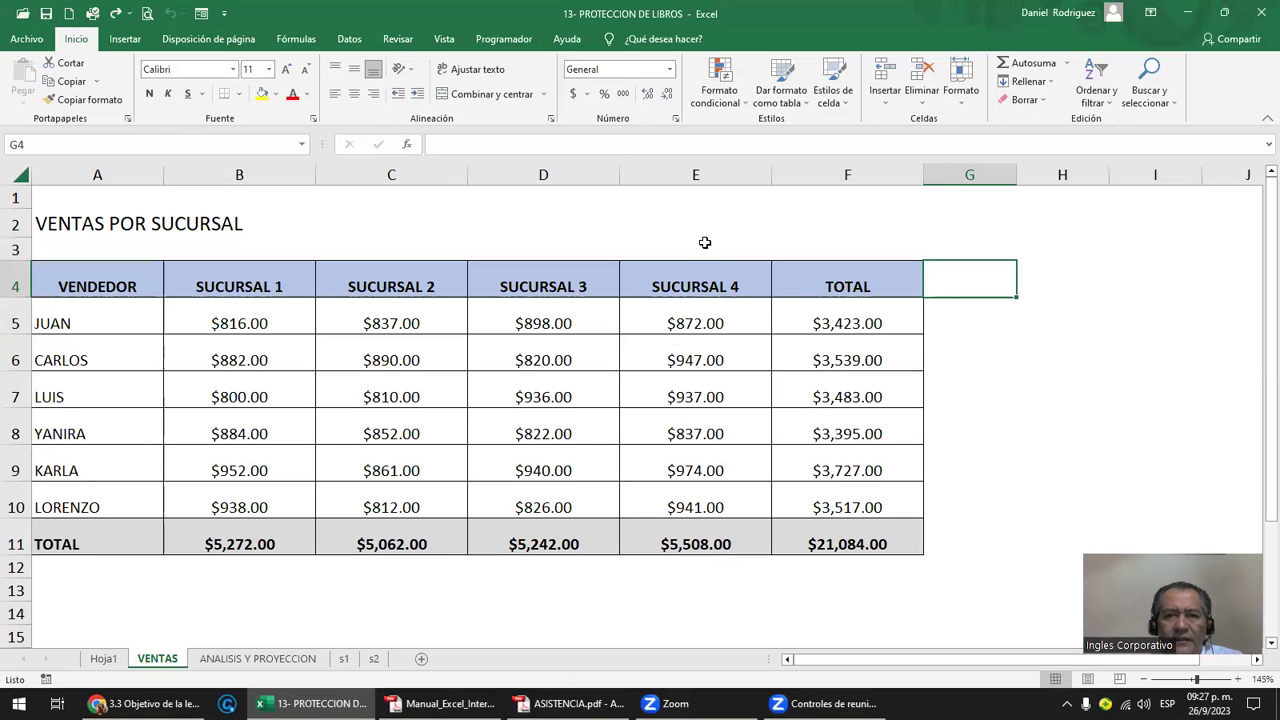
- Close Excel, reopen the workbook from the desktop, and submit the opening password
click(1261, 12)
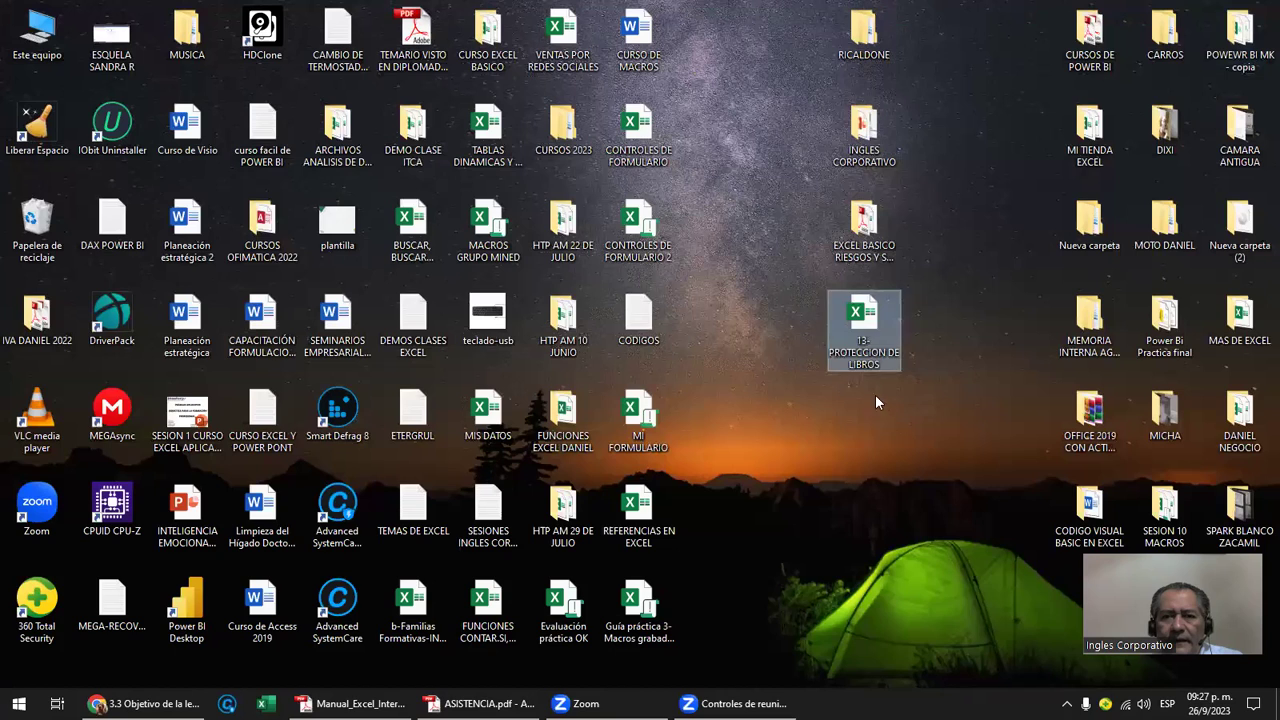
click(864, 333)
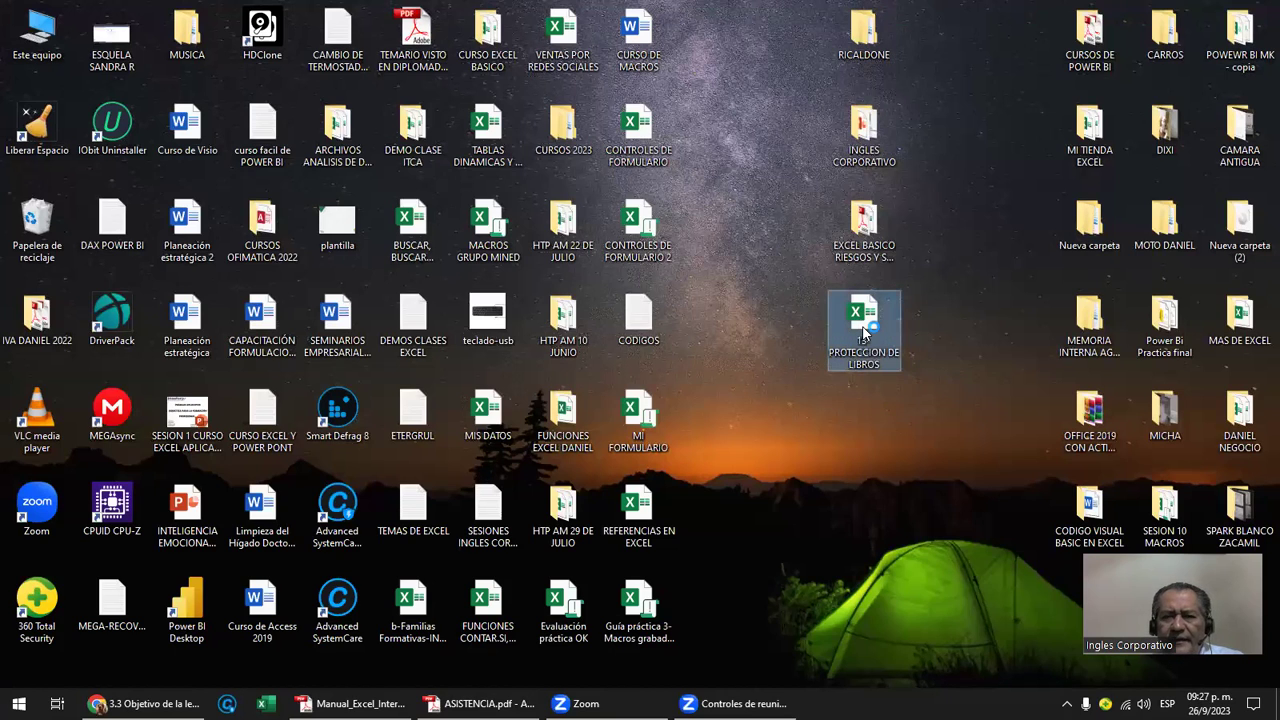
double_click(864, 333)
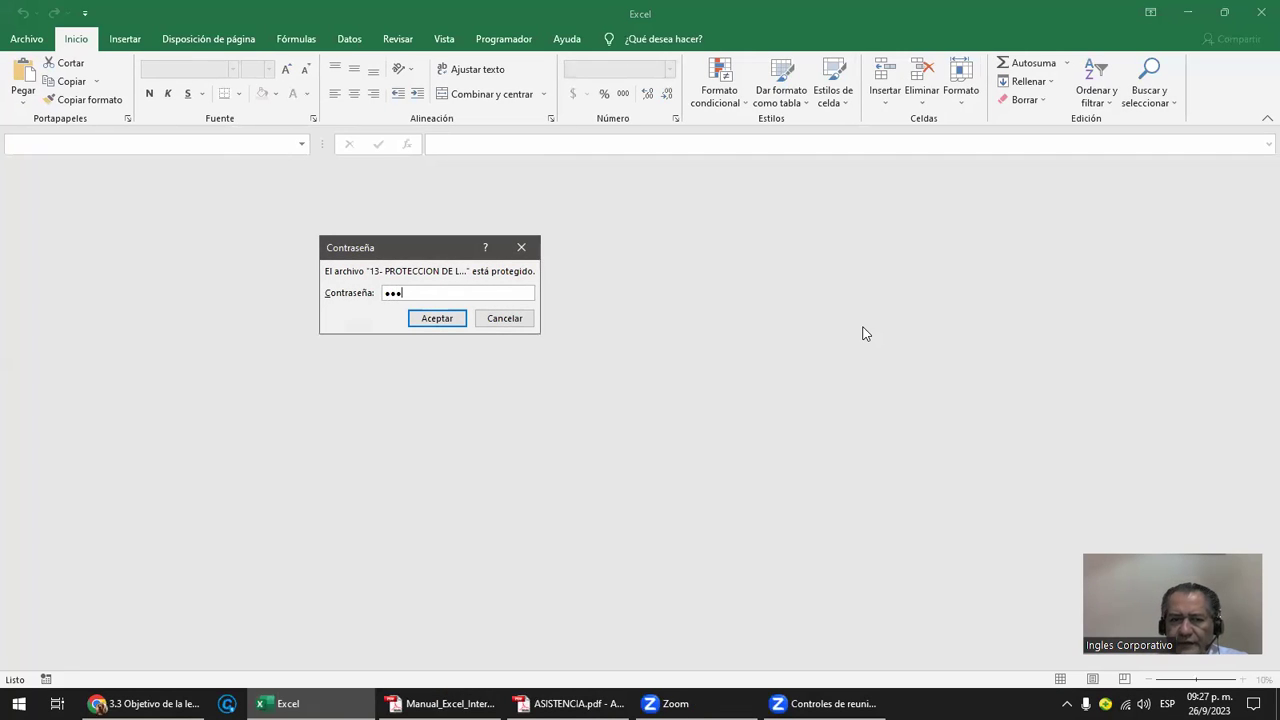
key(Return)
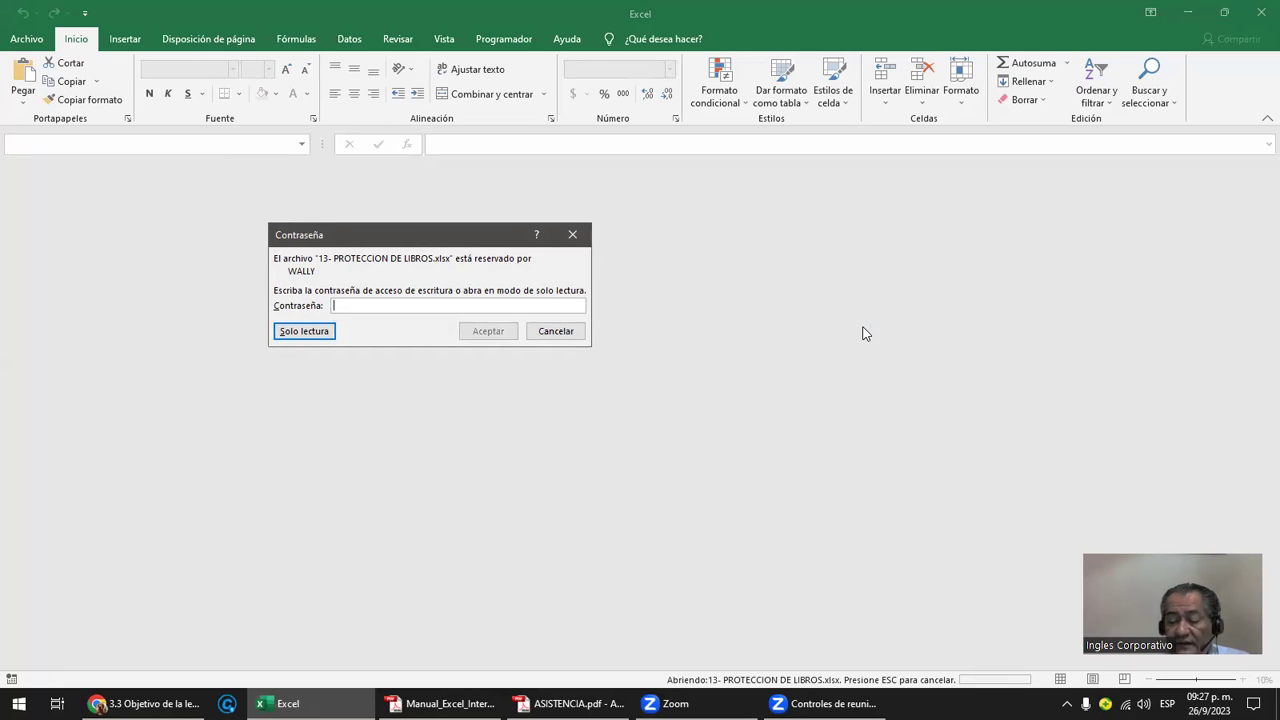
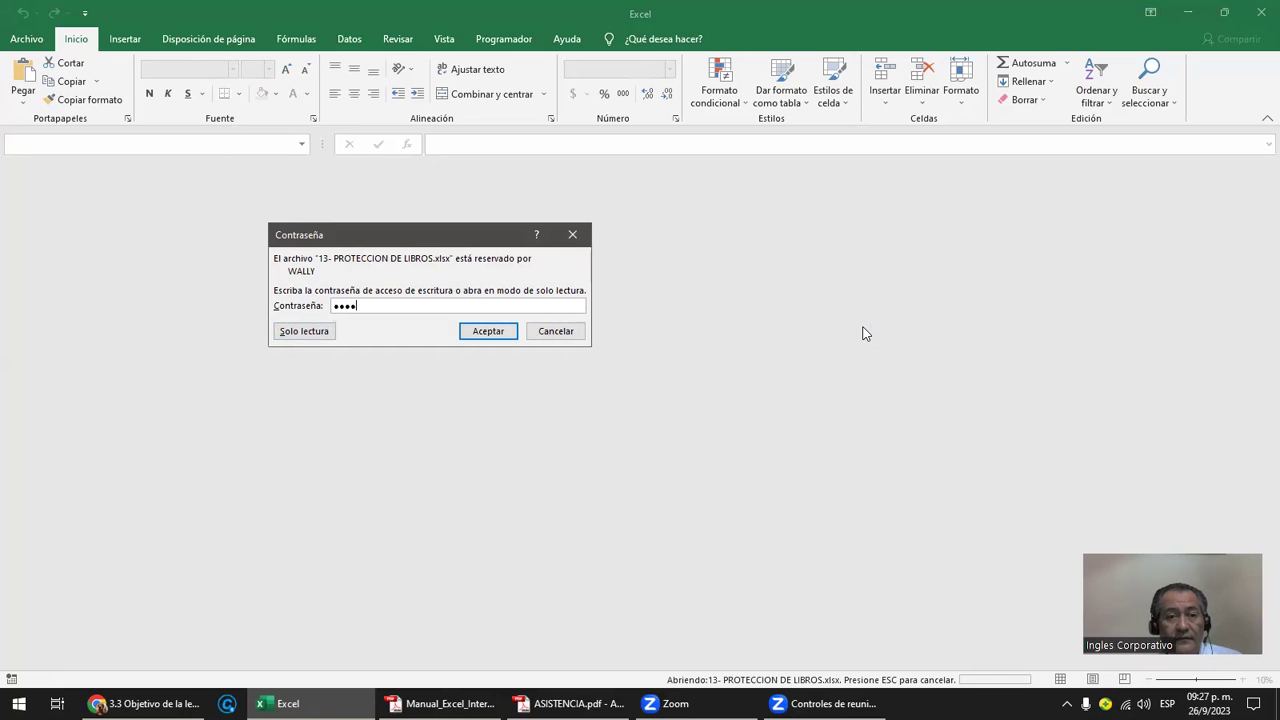
- Try several incorrect write-access passwords, each one rejected
key(Return)
key(Return)
key(Return)
key(Return)
key(Return)
key(Return)
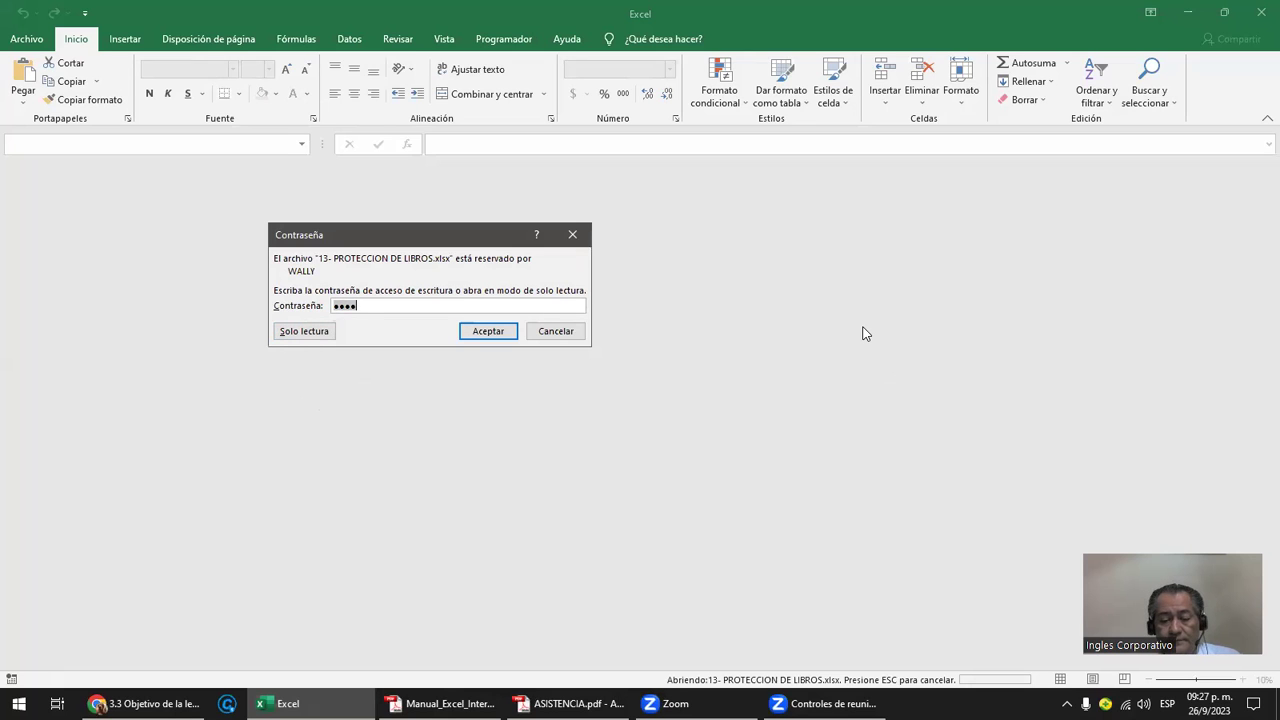
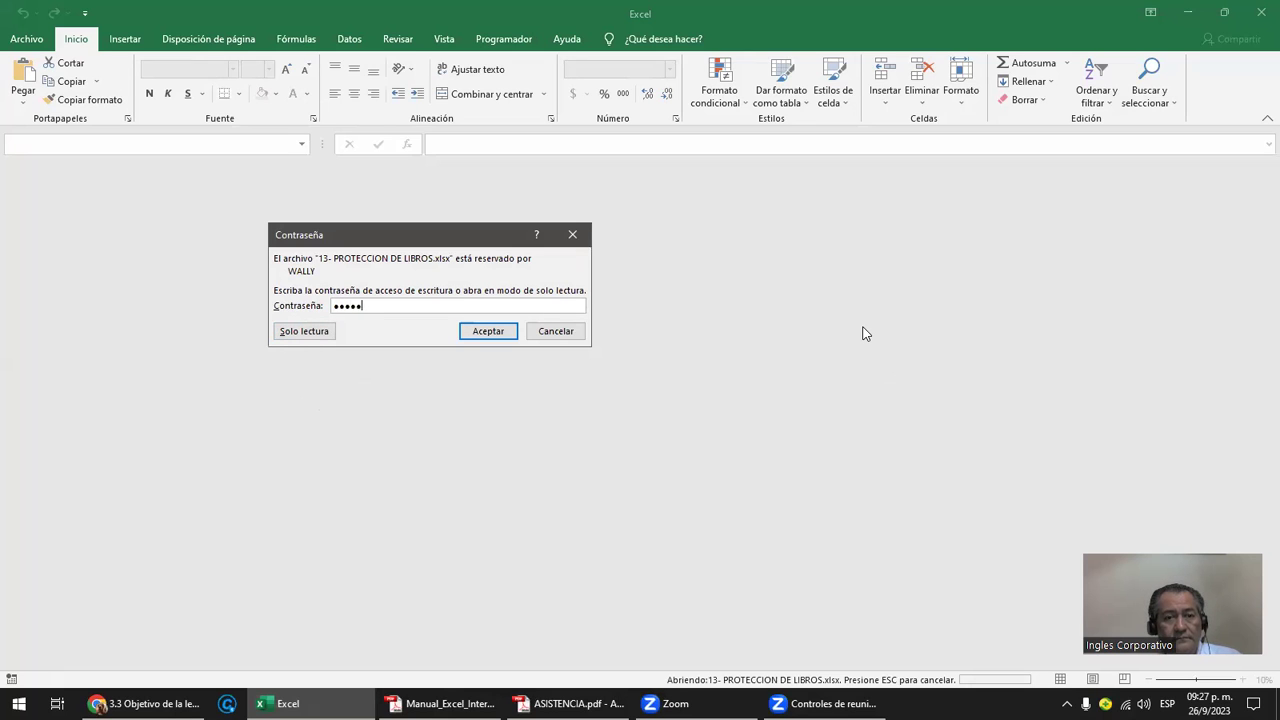
key(Return)
key(Return)
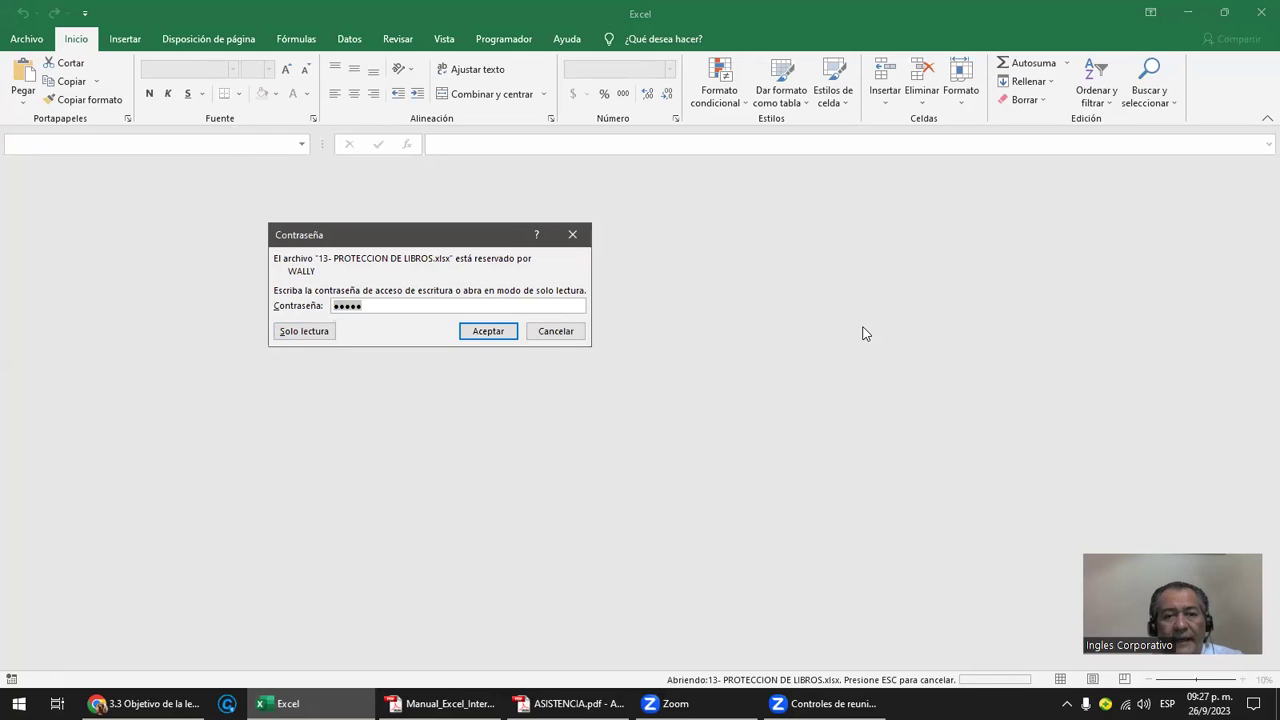
click(340, 307)
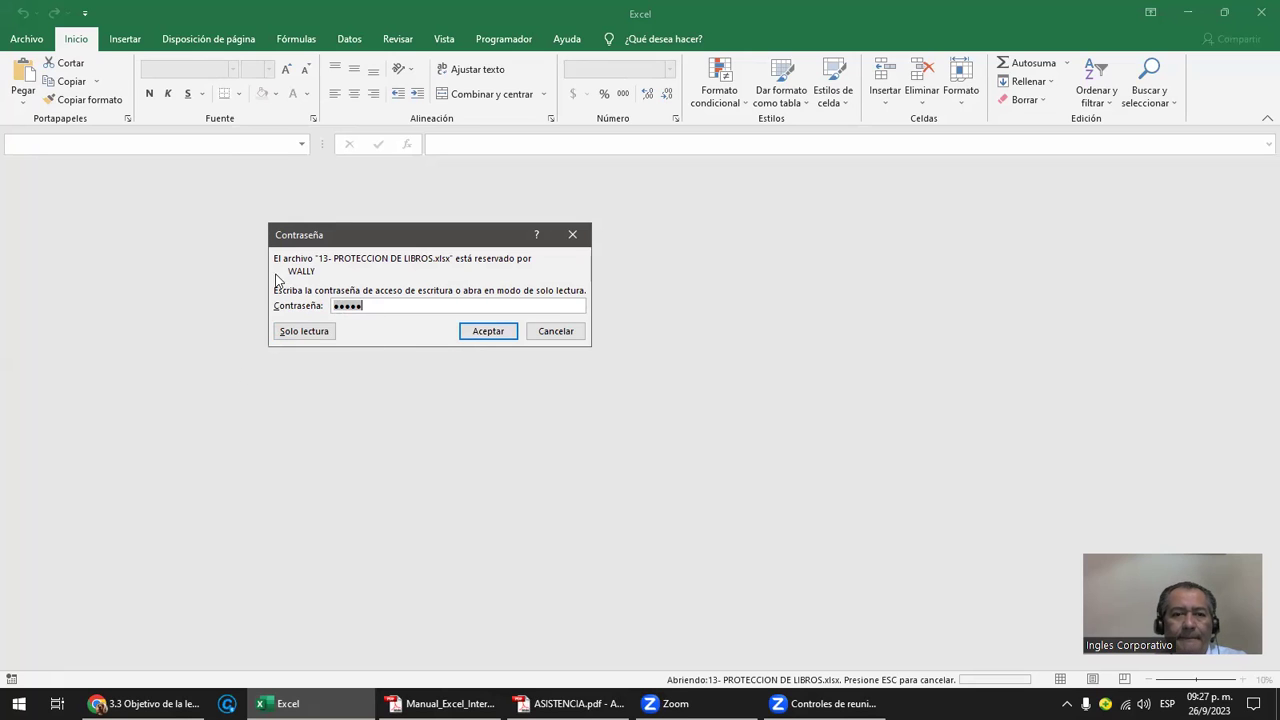
- Open the workbook read-only and clear the SUCURSAL 4 (E4) and TOTAL (F4) headers
click(305, 334)
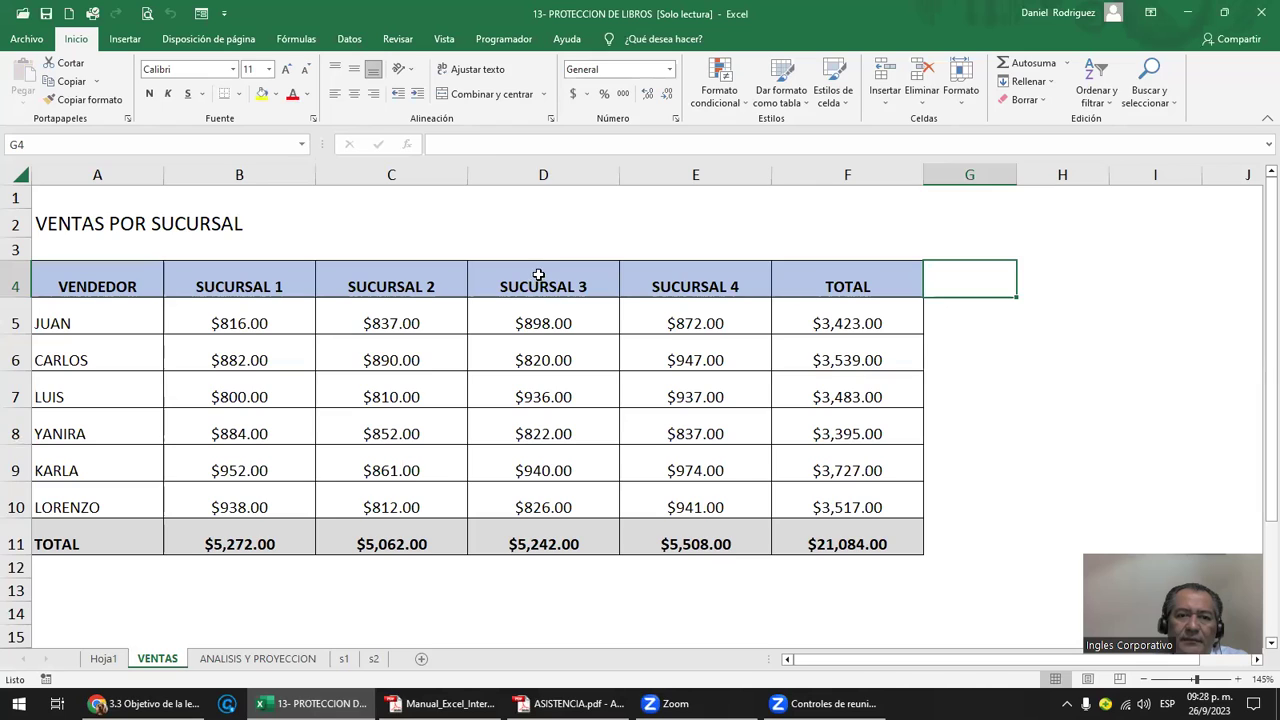
click(540, 277)
click(735, 289)
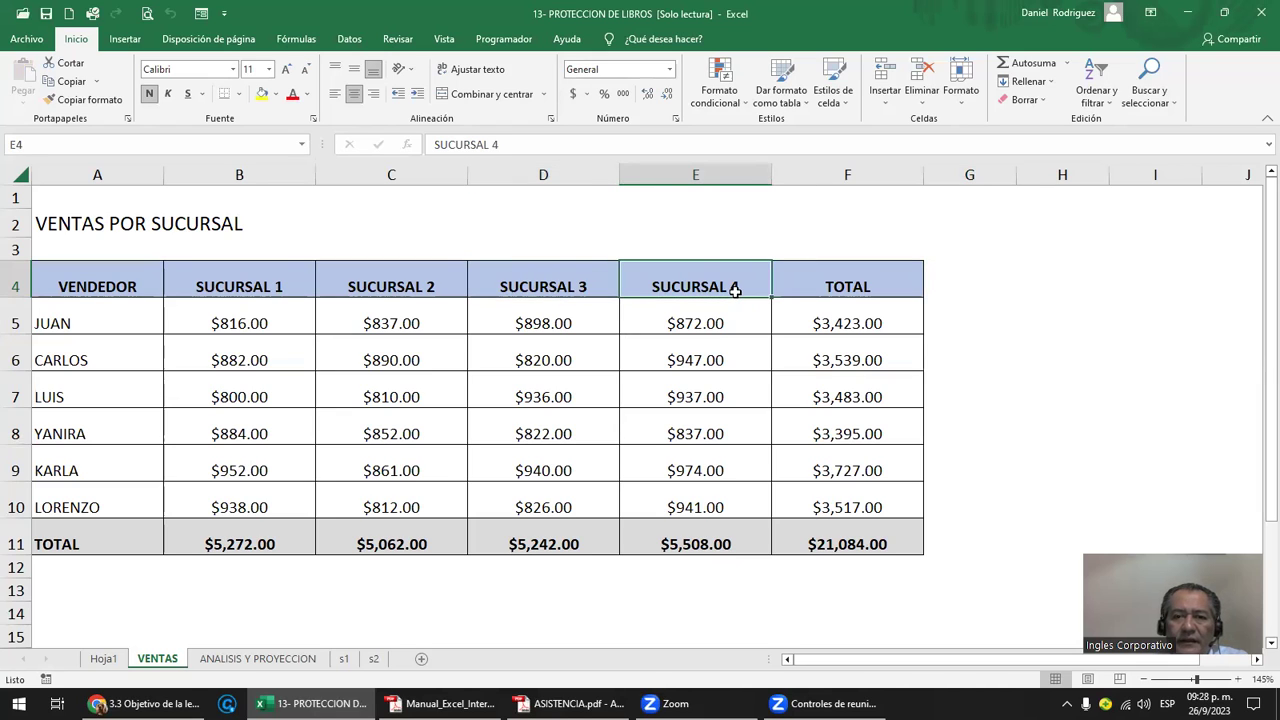
key(Delete)
click(825, 286)
key(Delete)
- Clear cells F5, E5 and F6 in the sales table
click(828, 325)
key(Delete)
click(706, 327)
key(Delete)
click(700, 360)
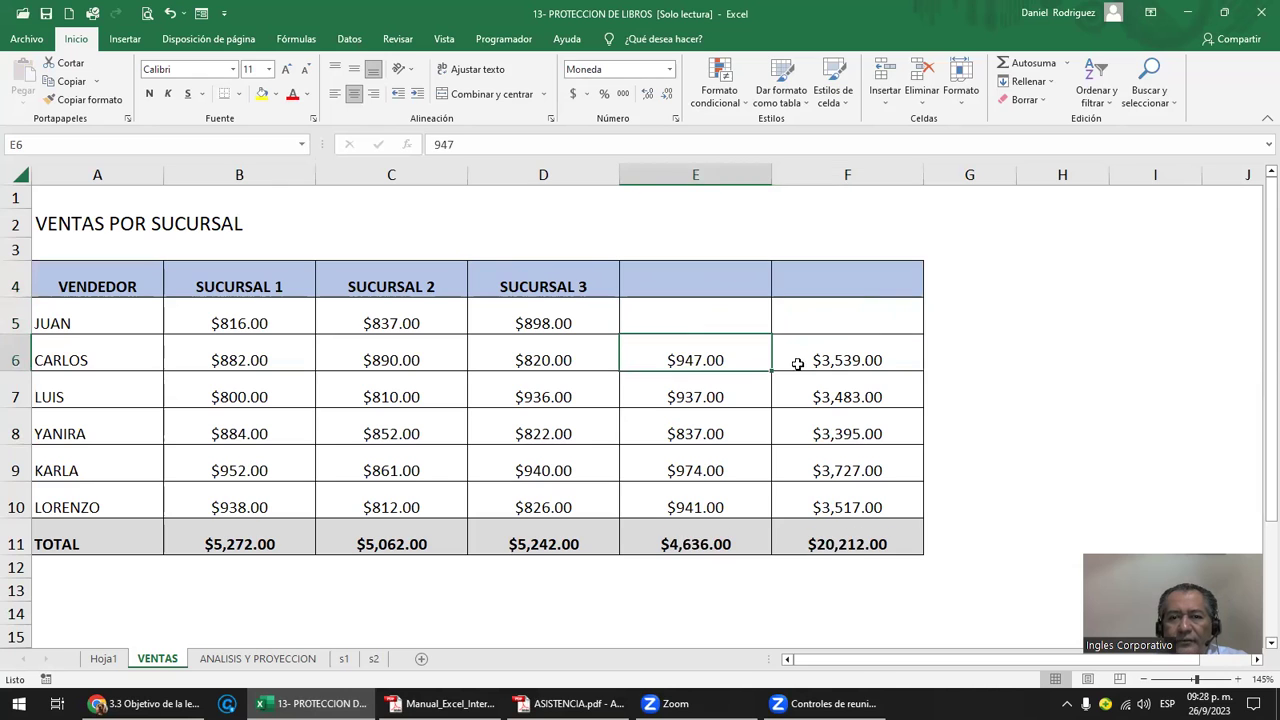
click(790, 360)
key(Delete)
click(680, 283)
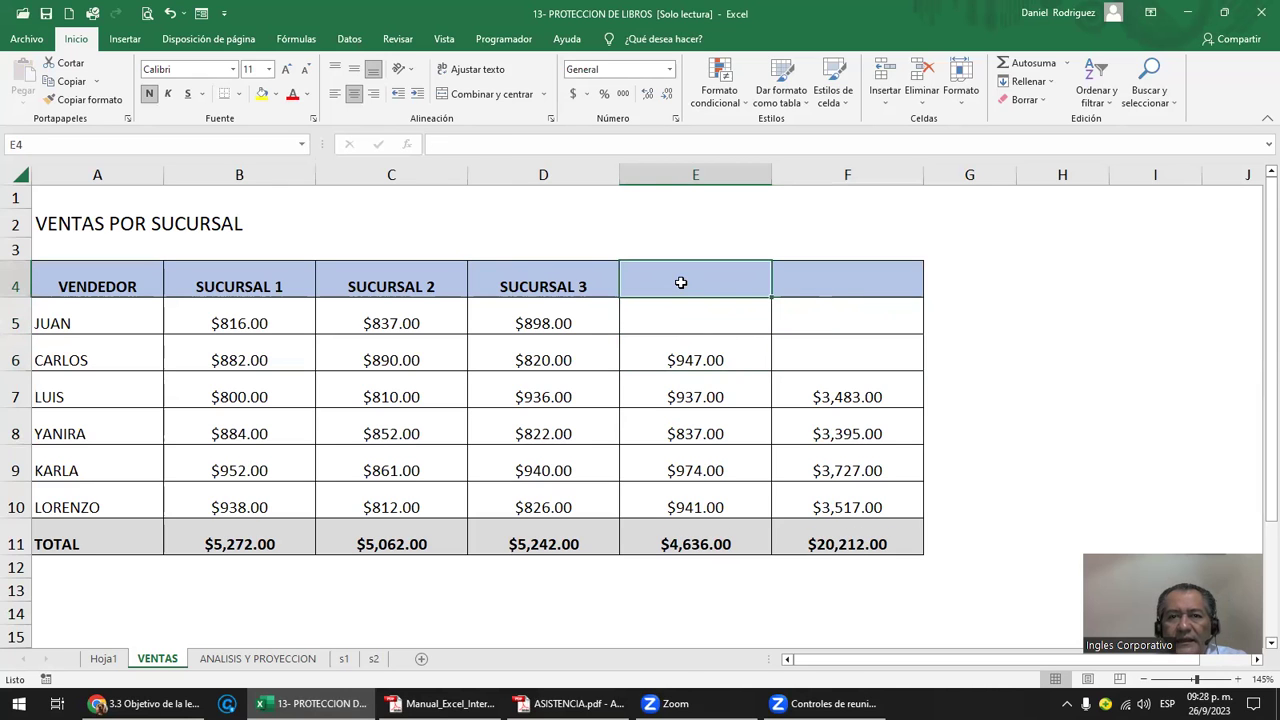
- Restore, reposition and re-maximize the Excel window, then recheck the cleared cells
drag(365, 20, 457, 143)
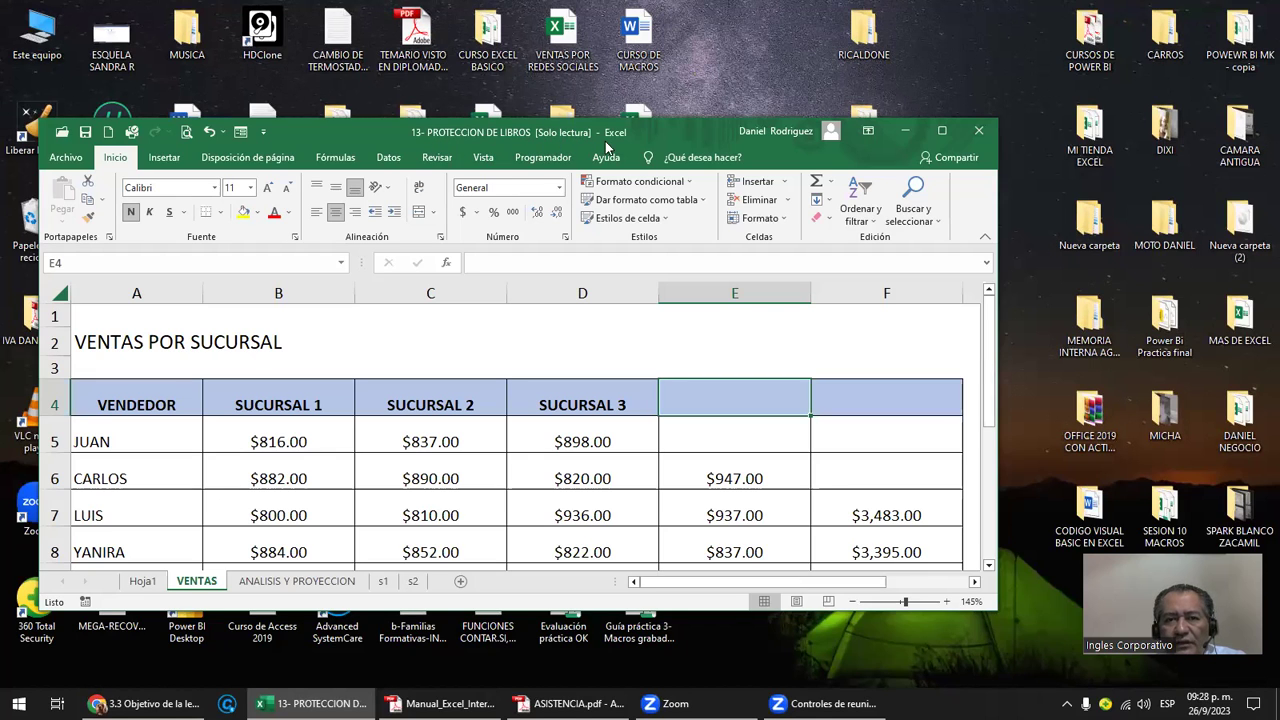
drag(659, 130, 631, 391)
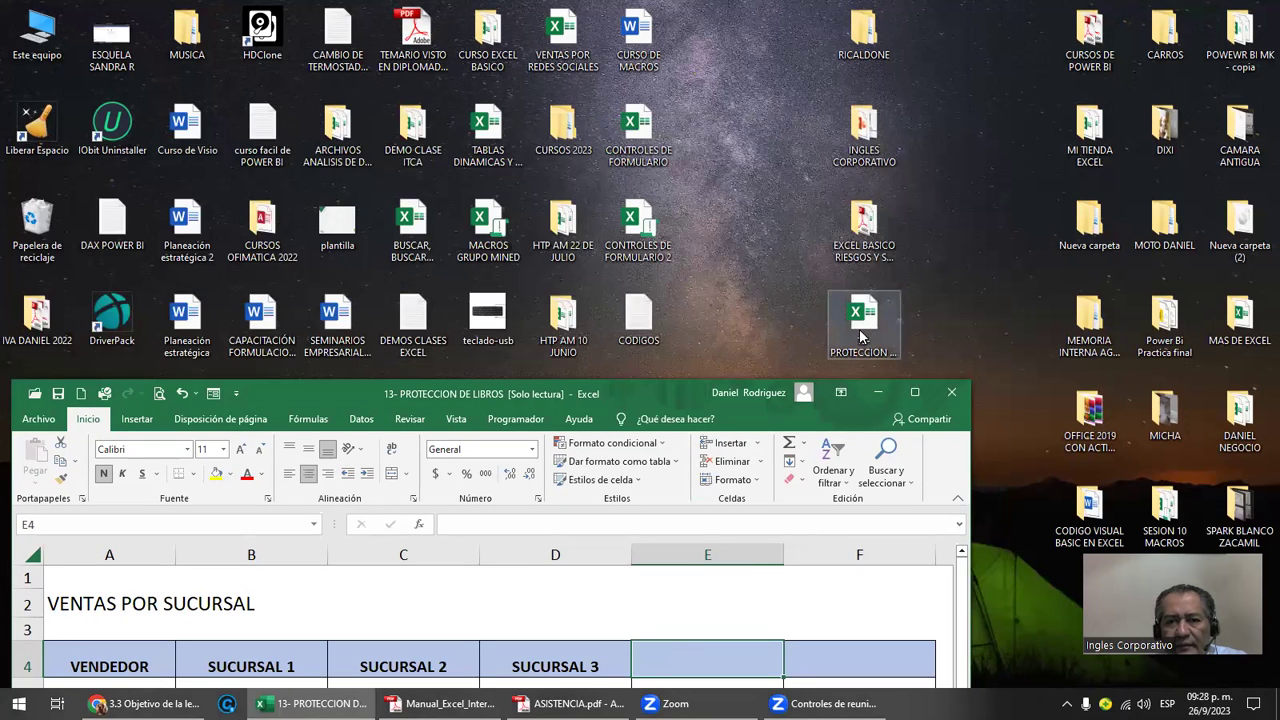
drag(648, 387, 718, 285)
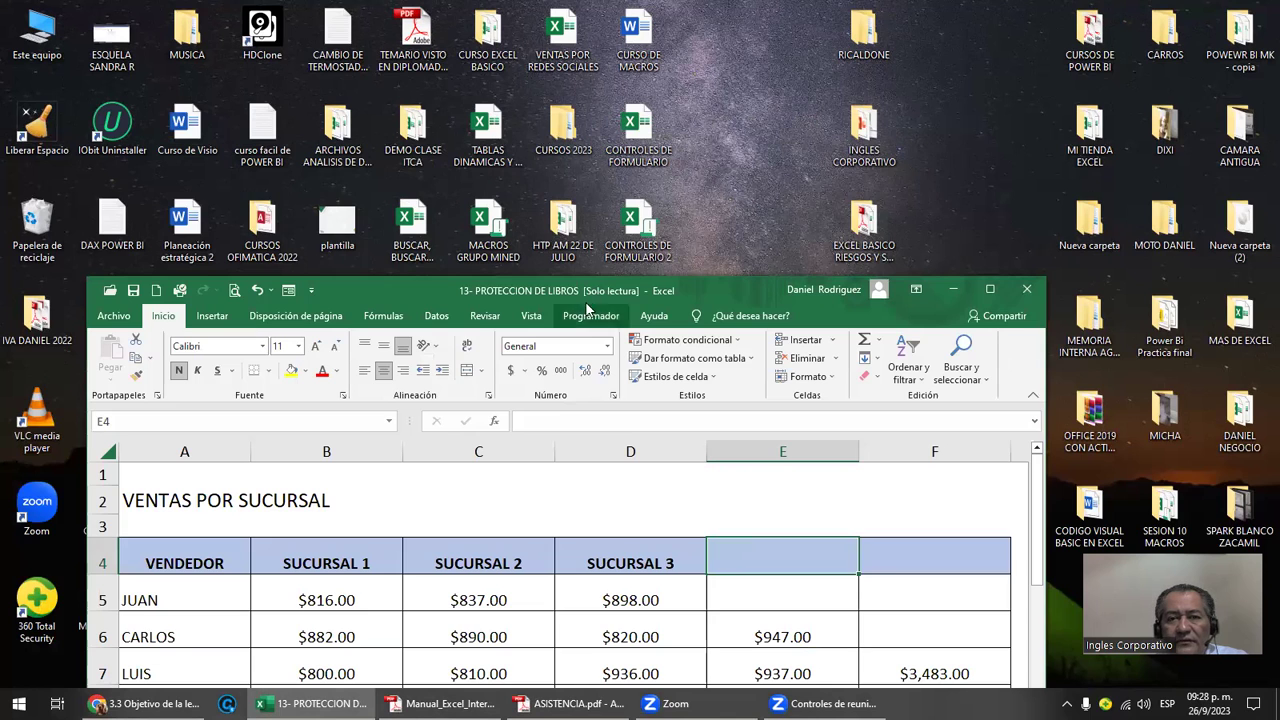
double_click(729, 290)
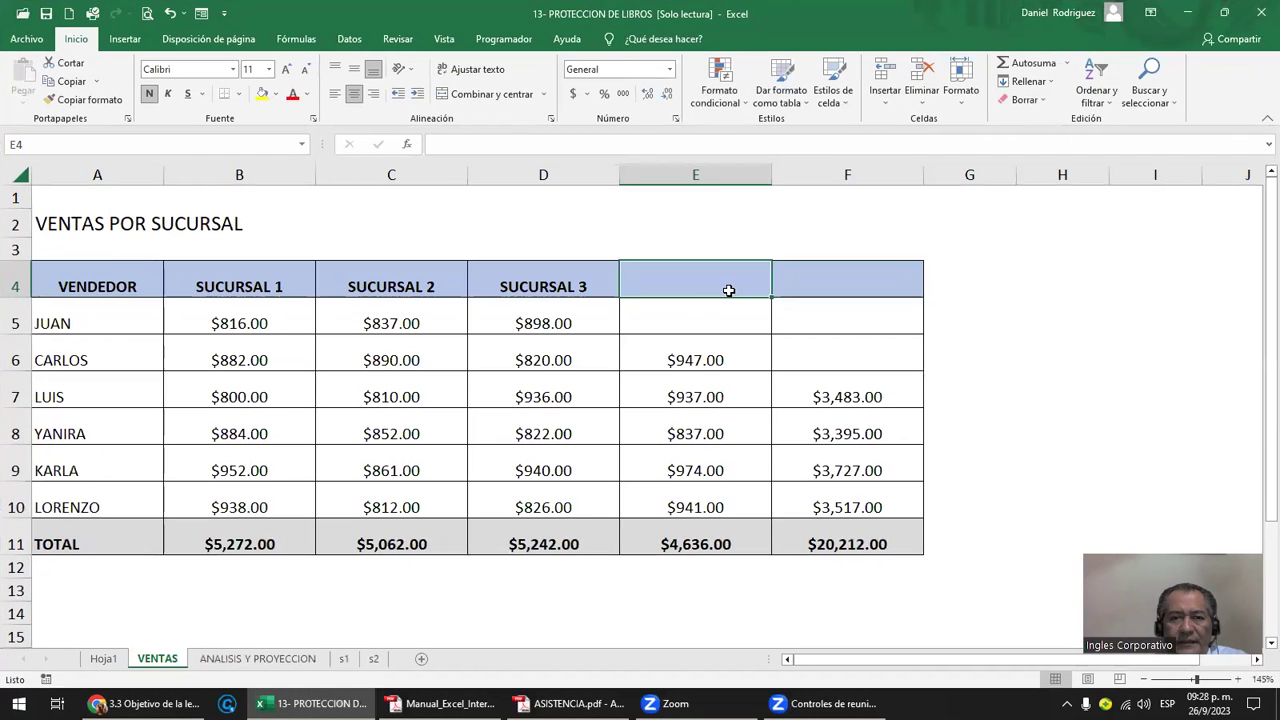
click(691, 321)
click(805, 316)
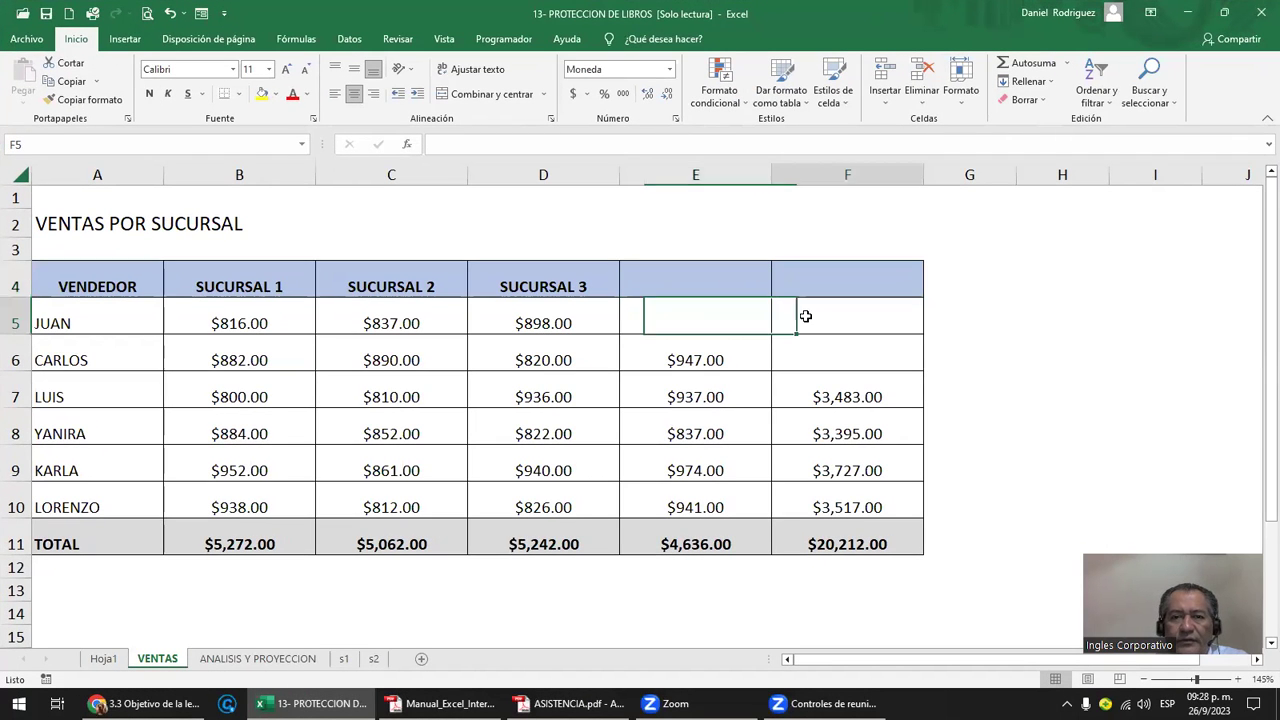
click(832, 343)
click(698, 323)
click(837, 288)
click(731, 283)
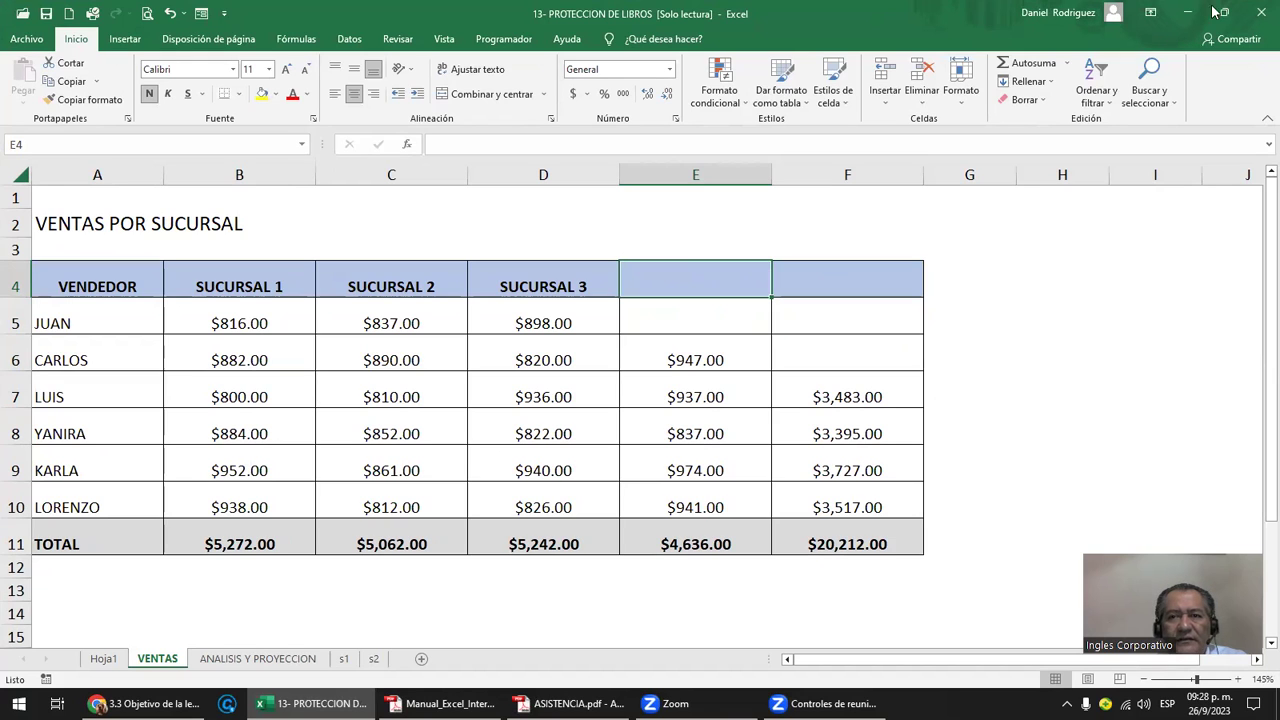
- Close the read-only workbook, cancel the Save As copy, and choose No guardar
click(1261, 12)
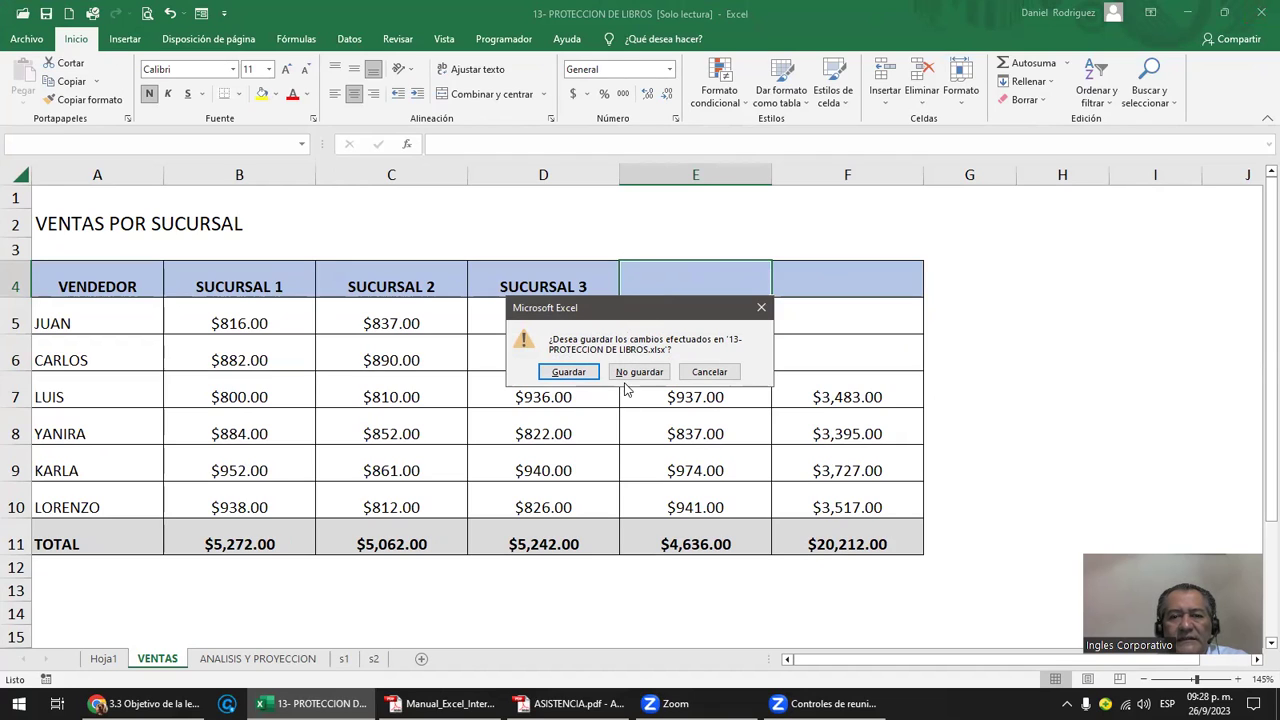
click(568, 371)
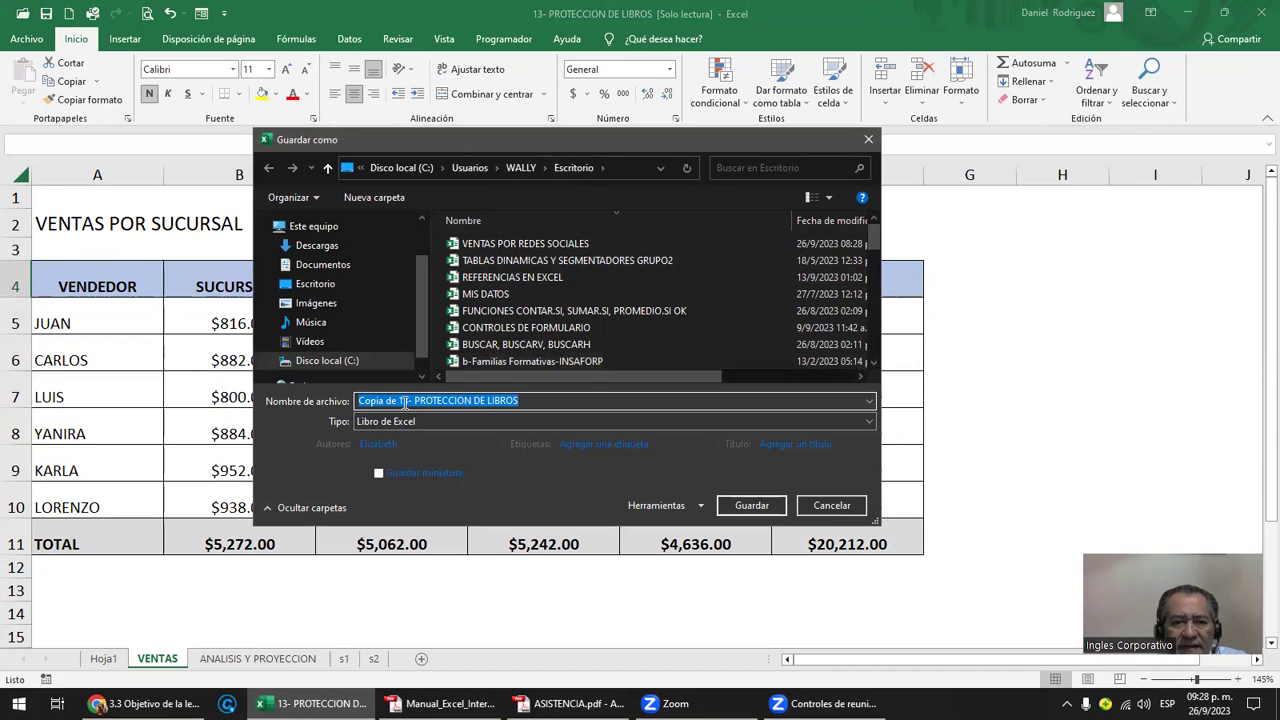
double_click(362, 401)
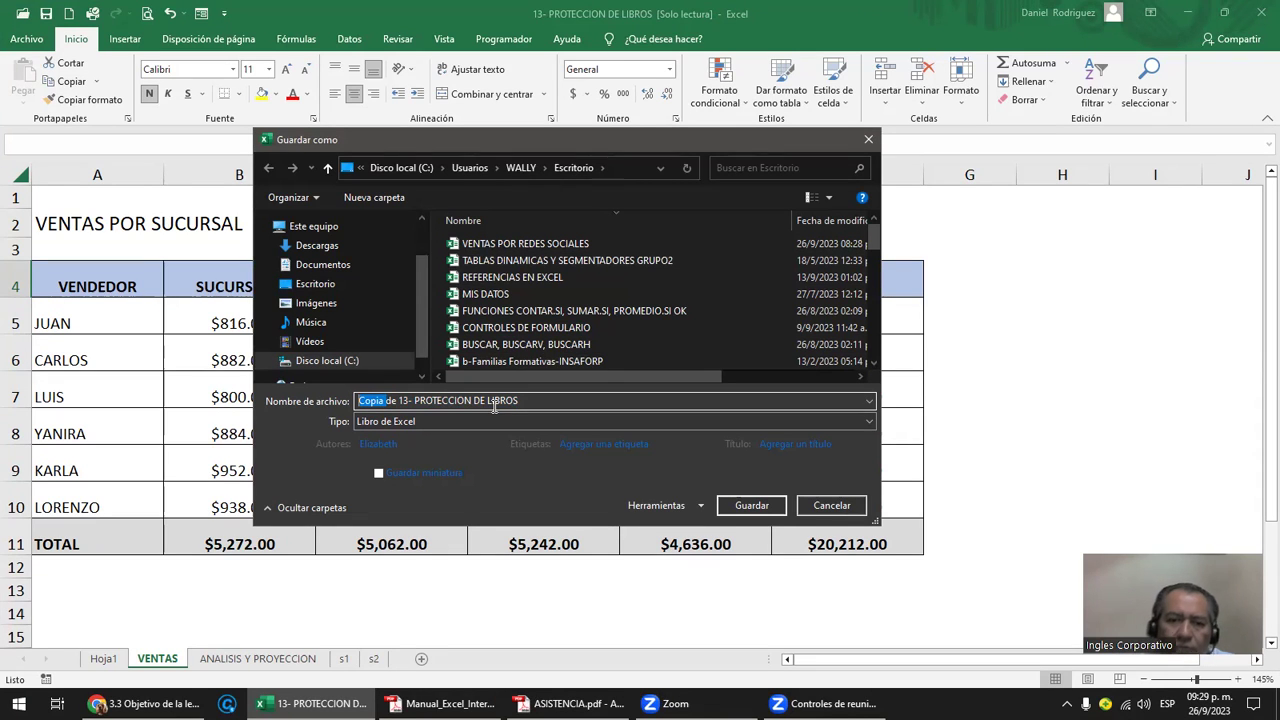
click(829, 507)
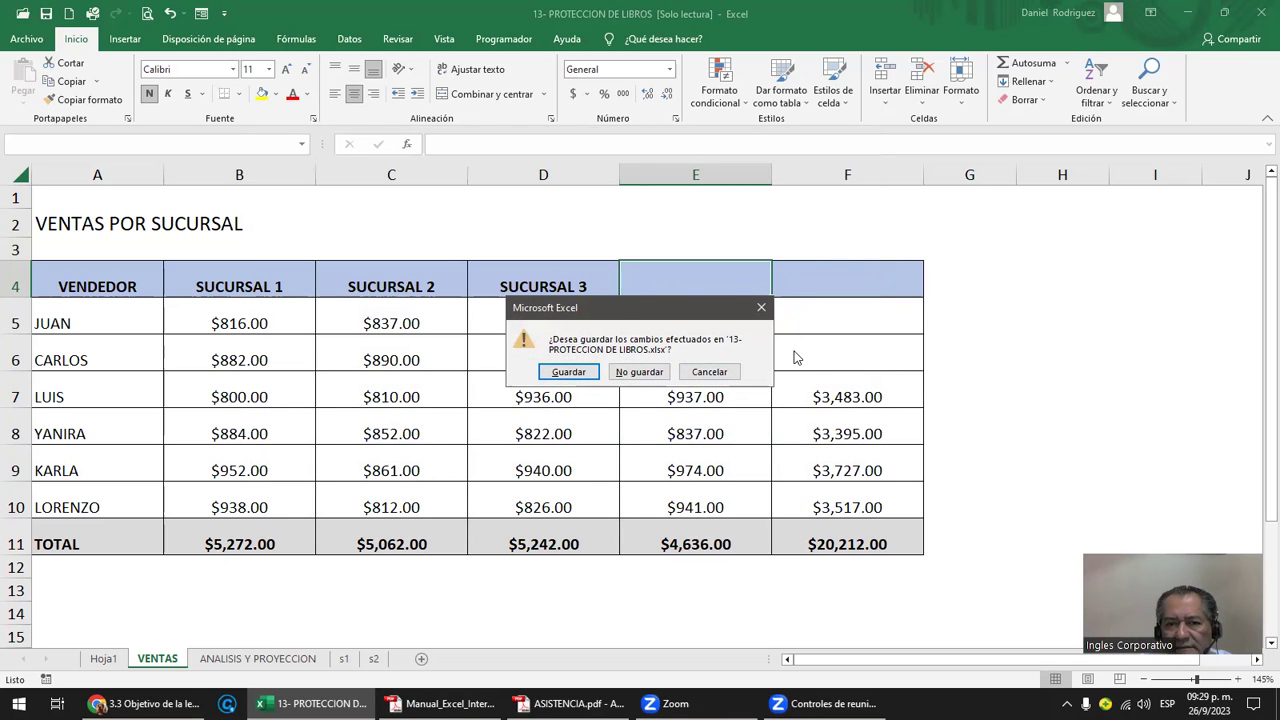
click(651, 371)
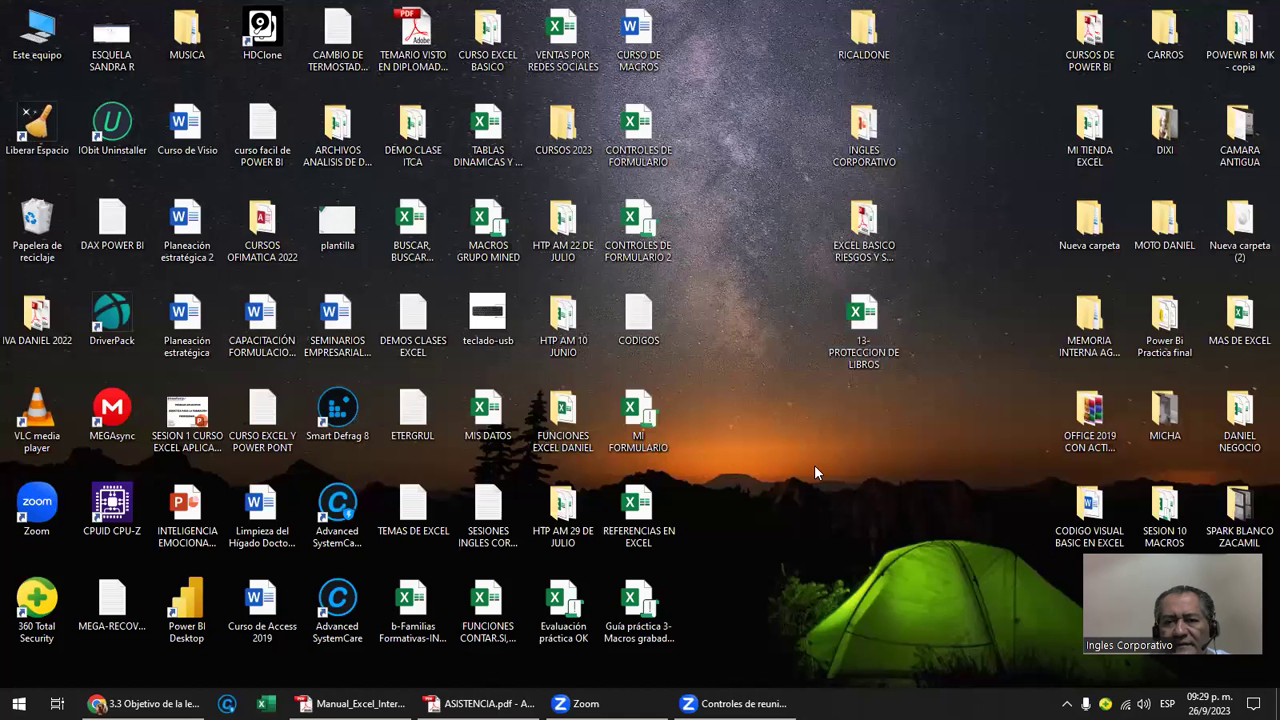
- Reopen 13- PROTECCION DE LIBROS from the desktop, entering the opening and then the write password
double_click(863, 330)
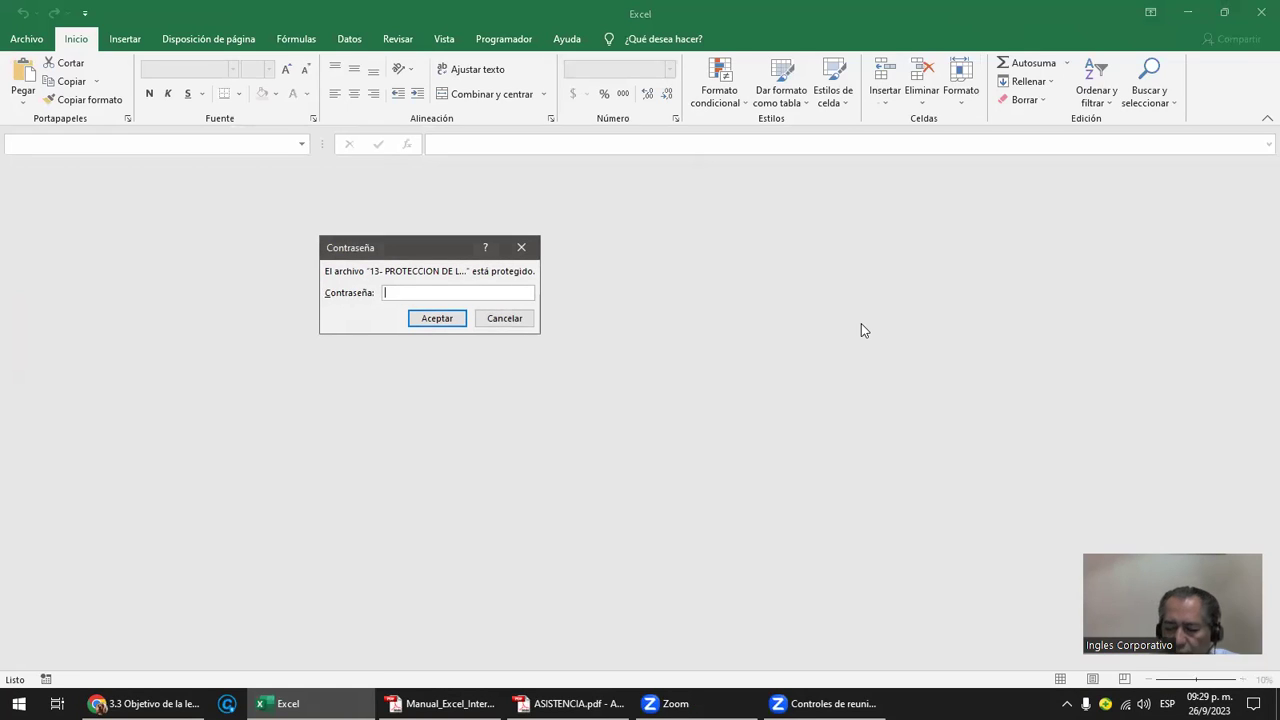
text(3)
key(Return)
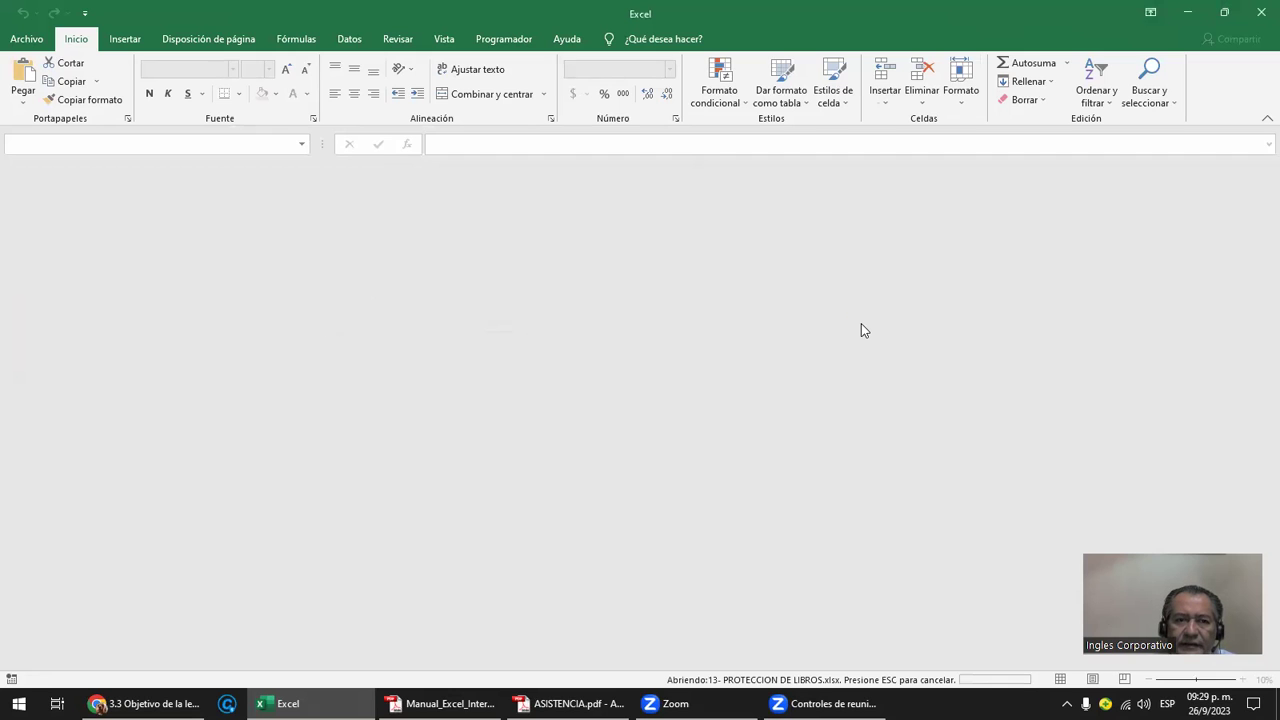
text(12)
key(BackSpace)
key(BackSpace)
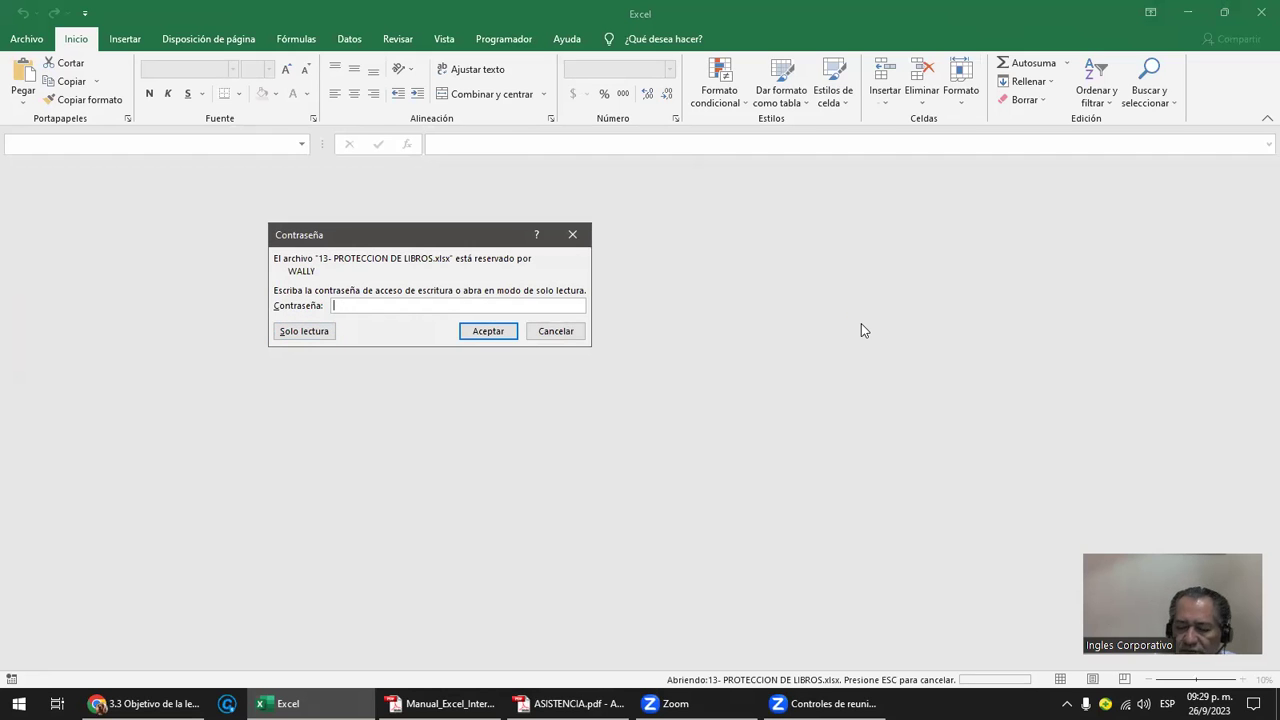
text(3)
key(Return)
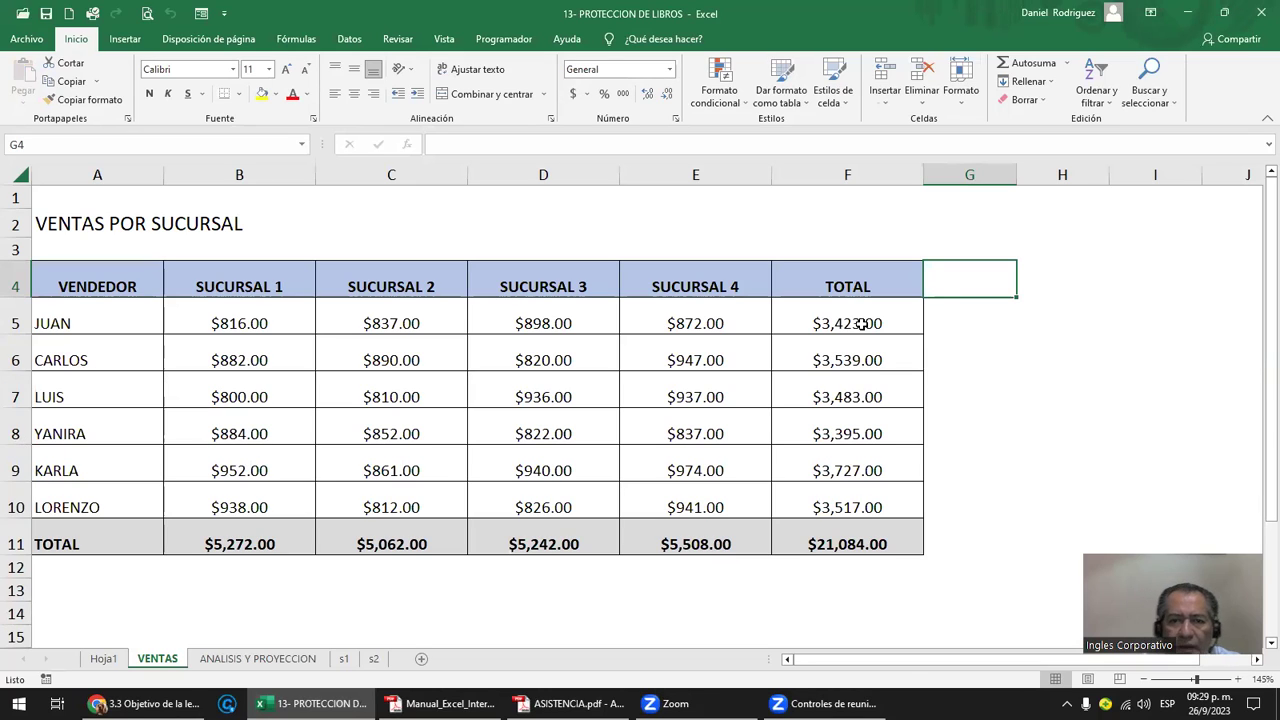
- Make the TOTAL column F4:F11 bold with red font
drag(869, 287, 872, 542)
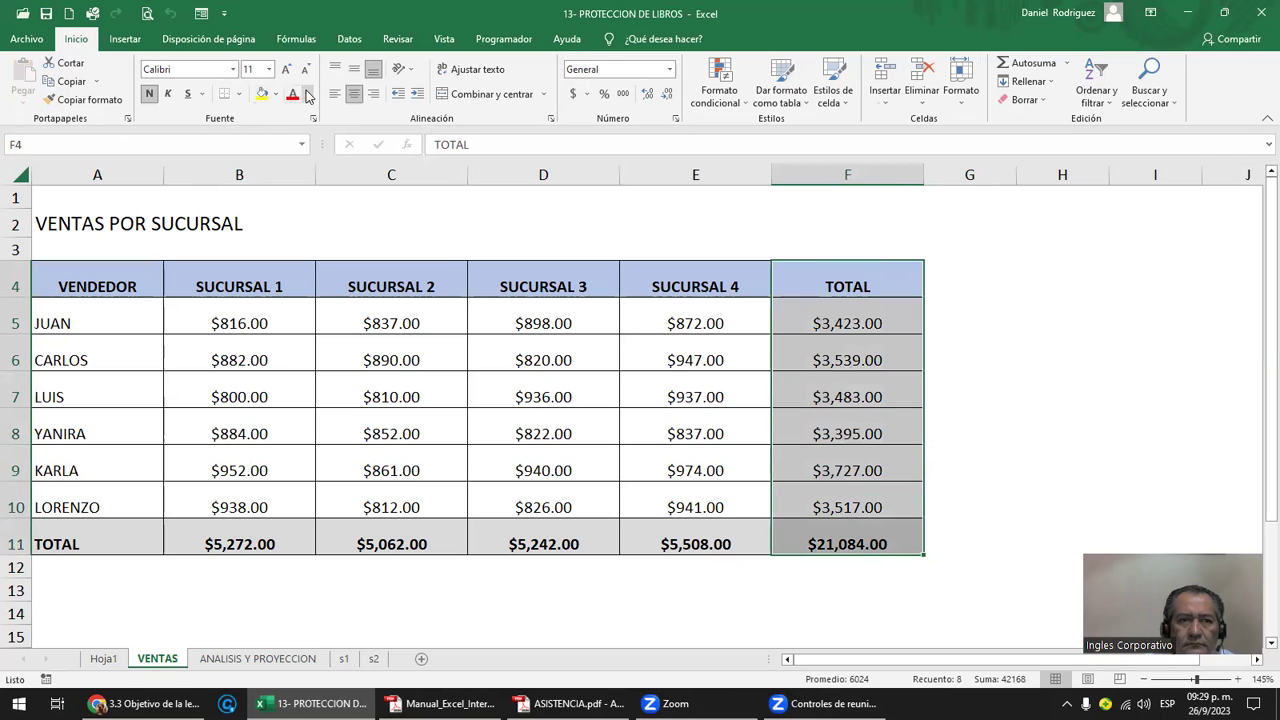
click(150, 96)
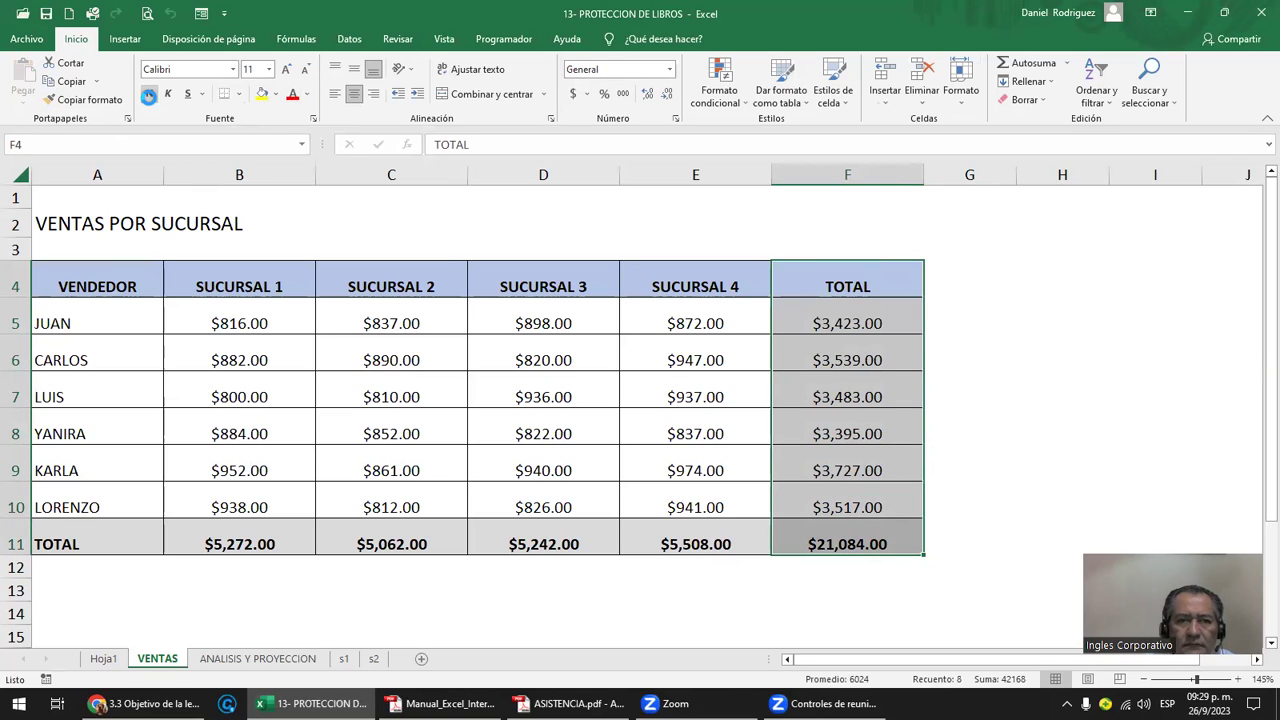
click(292, 95)
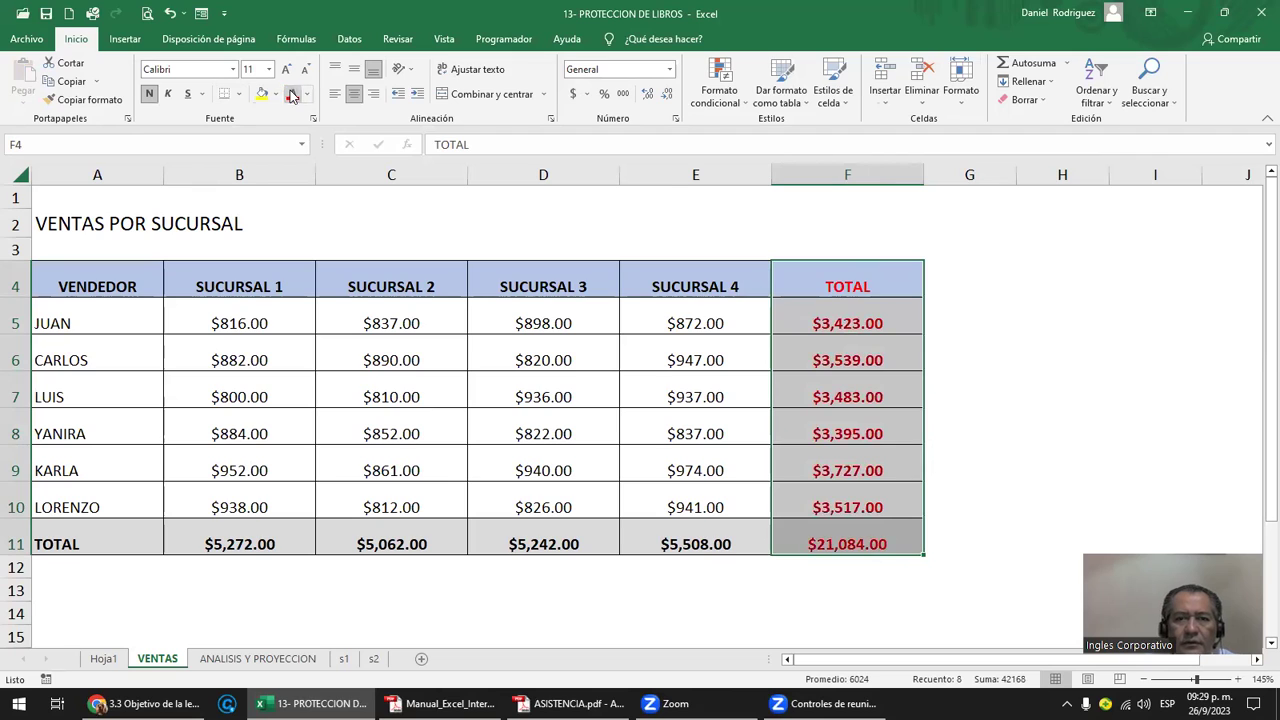
click(670, 190)
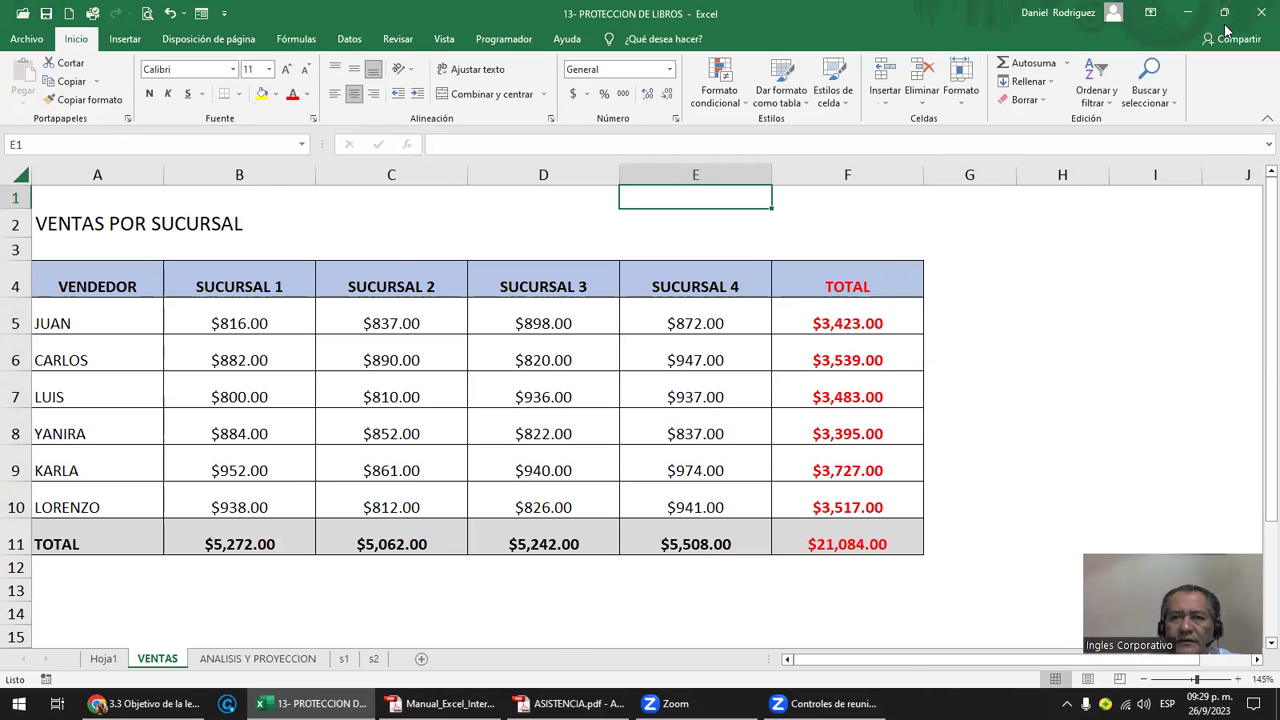
- Close Excel and reopen the workbook, entering the opening and write passwords
click(1260, 14)
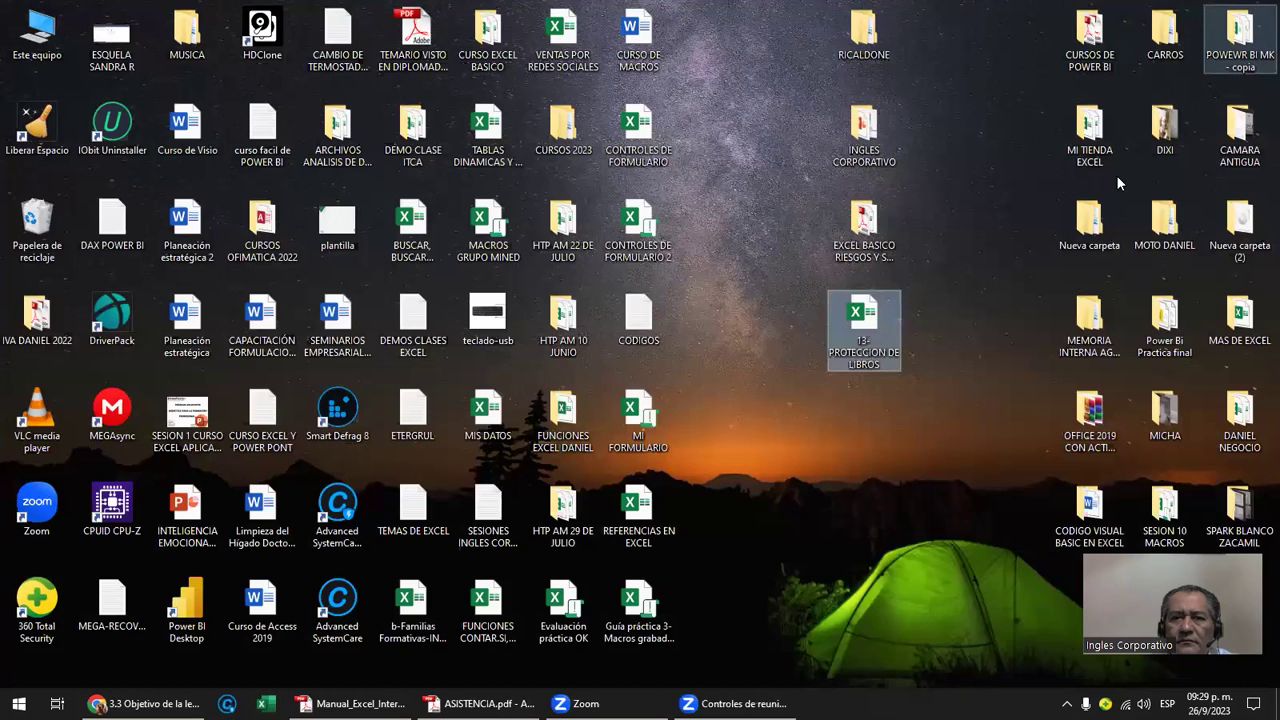
double_click(870, 347)
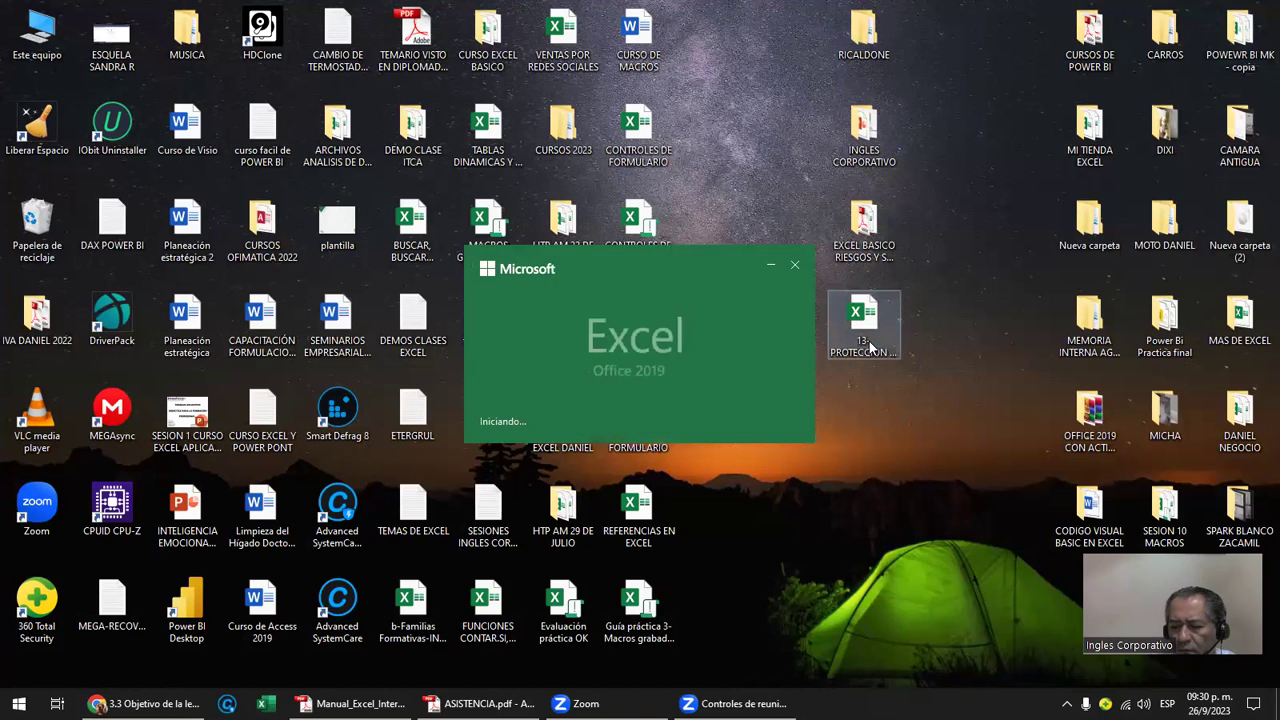
key(Return)
key(Return)
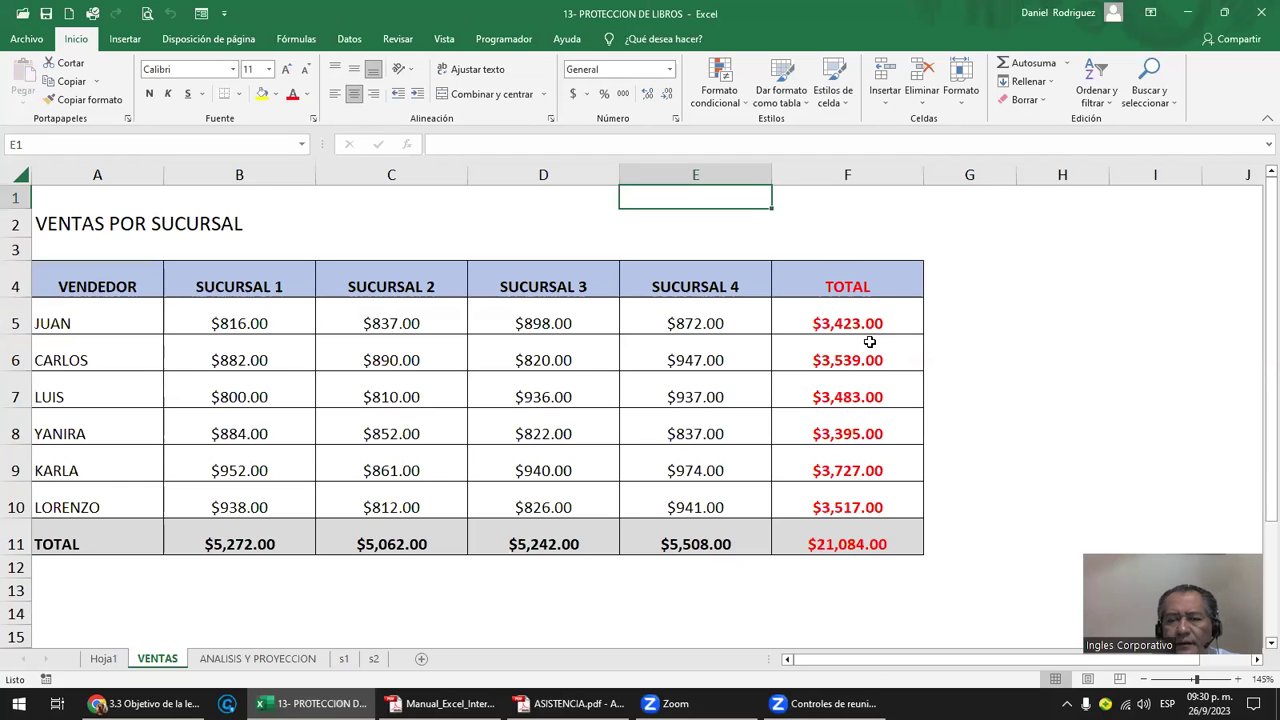
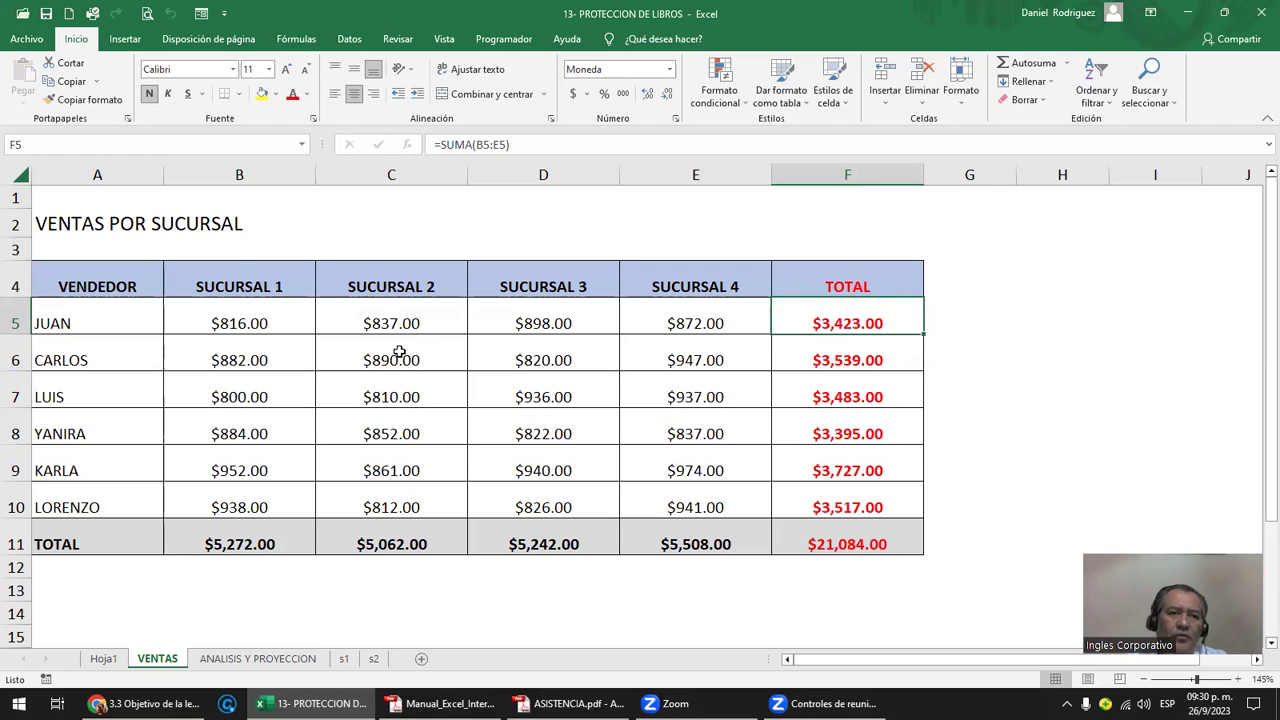
- On the Información page, inspect the existing password under Cifrar con contraseña, then cancel without changes
click(25, 42)
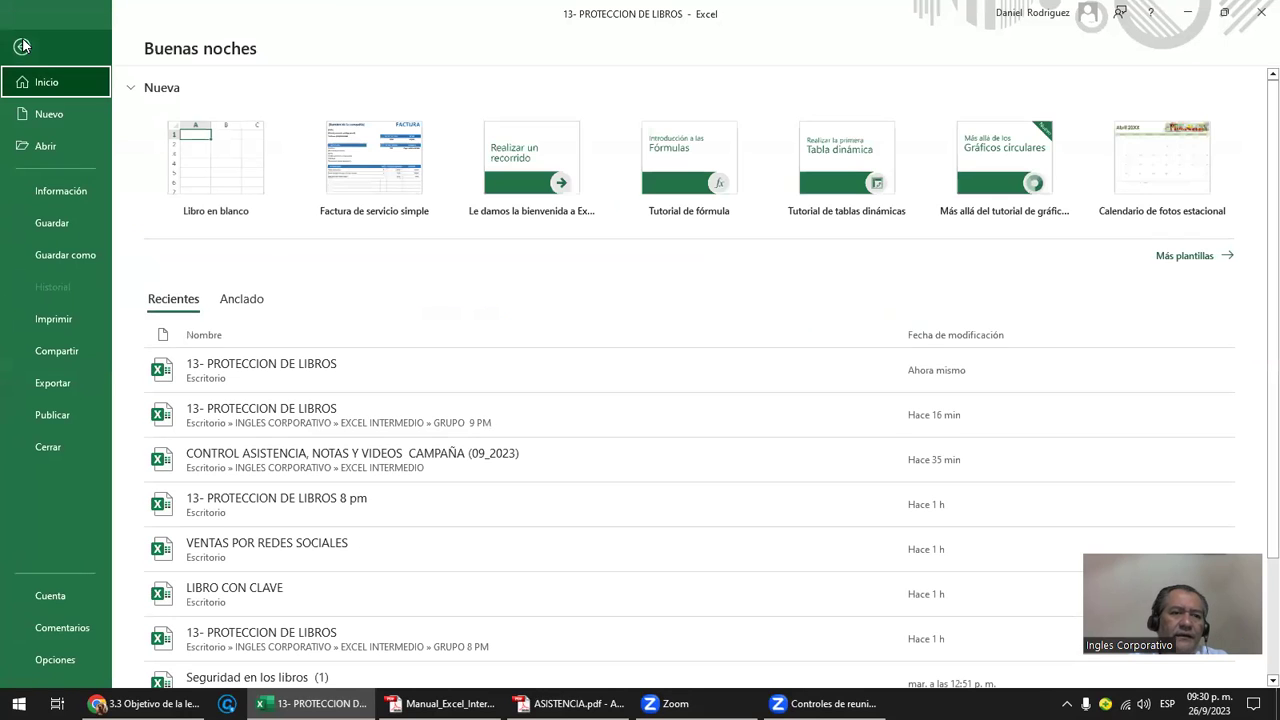
click(54, 191)
click(191, 243)
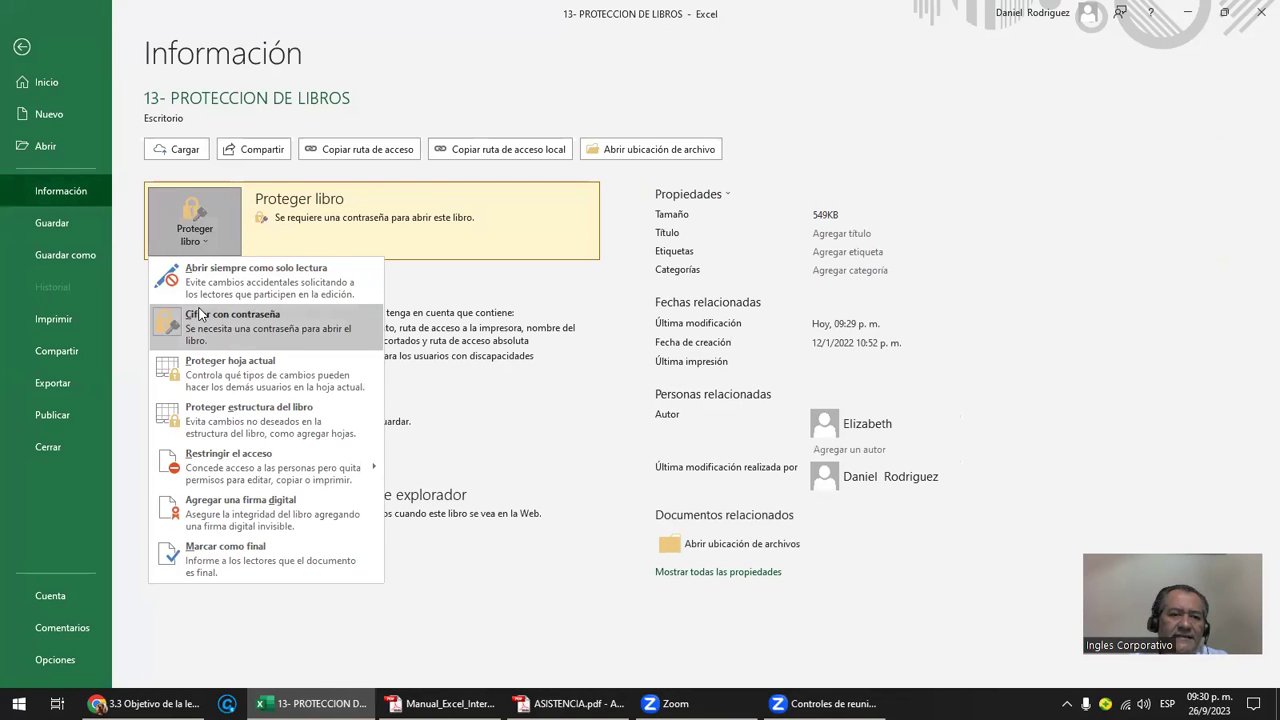
click(200, 316)
drag(572, 320, 494, 327)
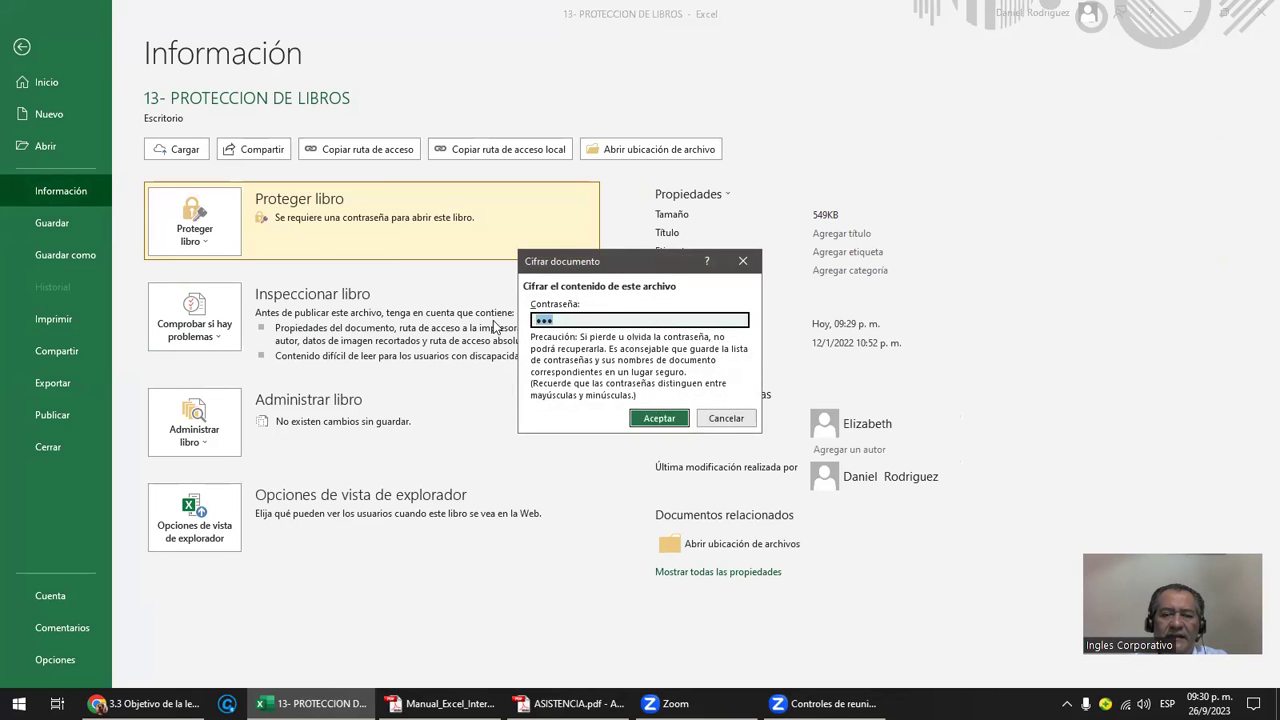
click(726, 418)
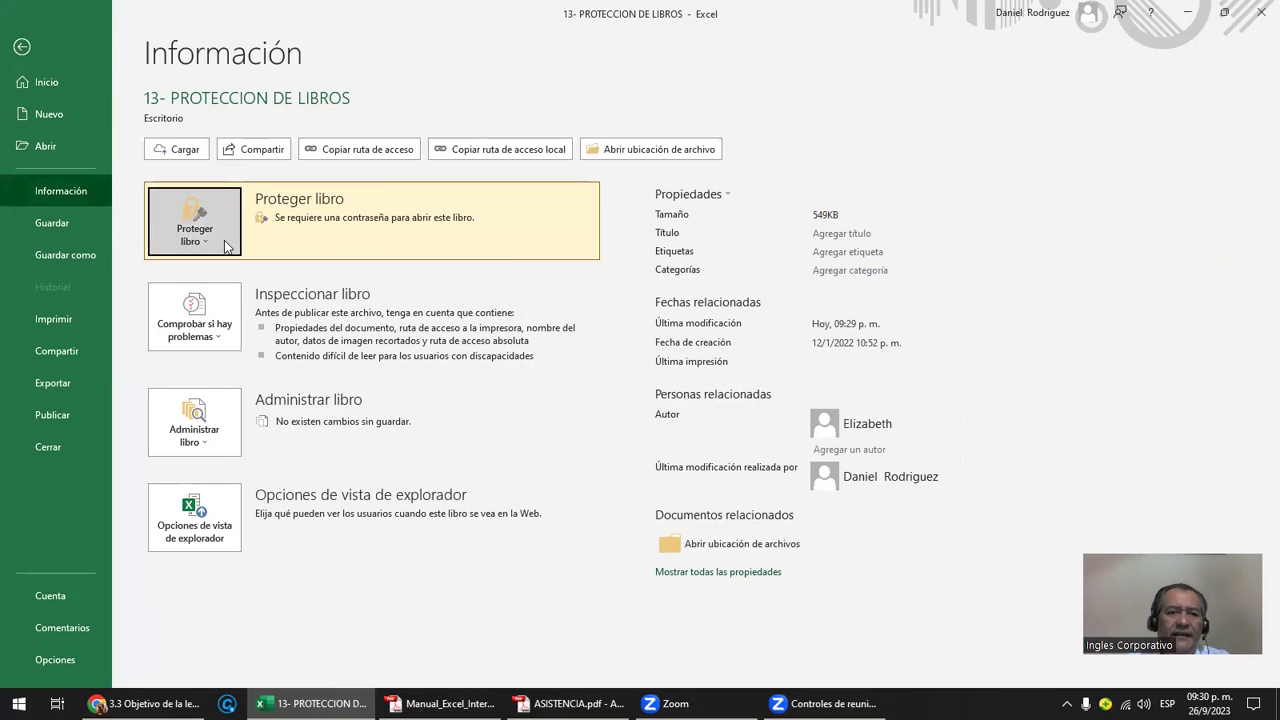
- Save to the Desktop with both Opciones generales password fields cleared, replacing the existing file
click(58, 256)
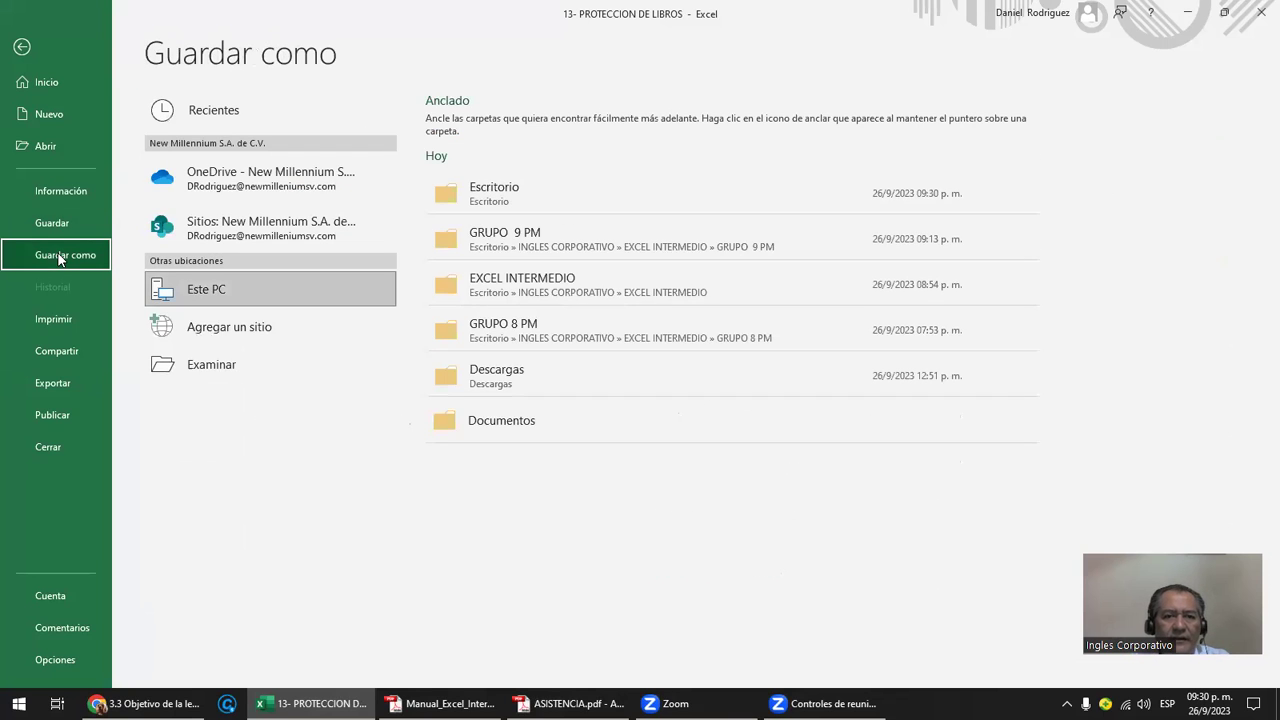
click(531, 195)
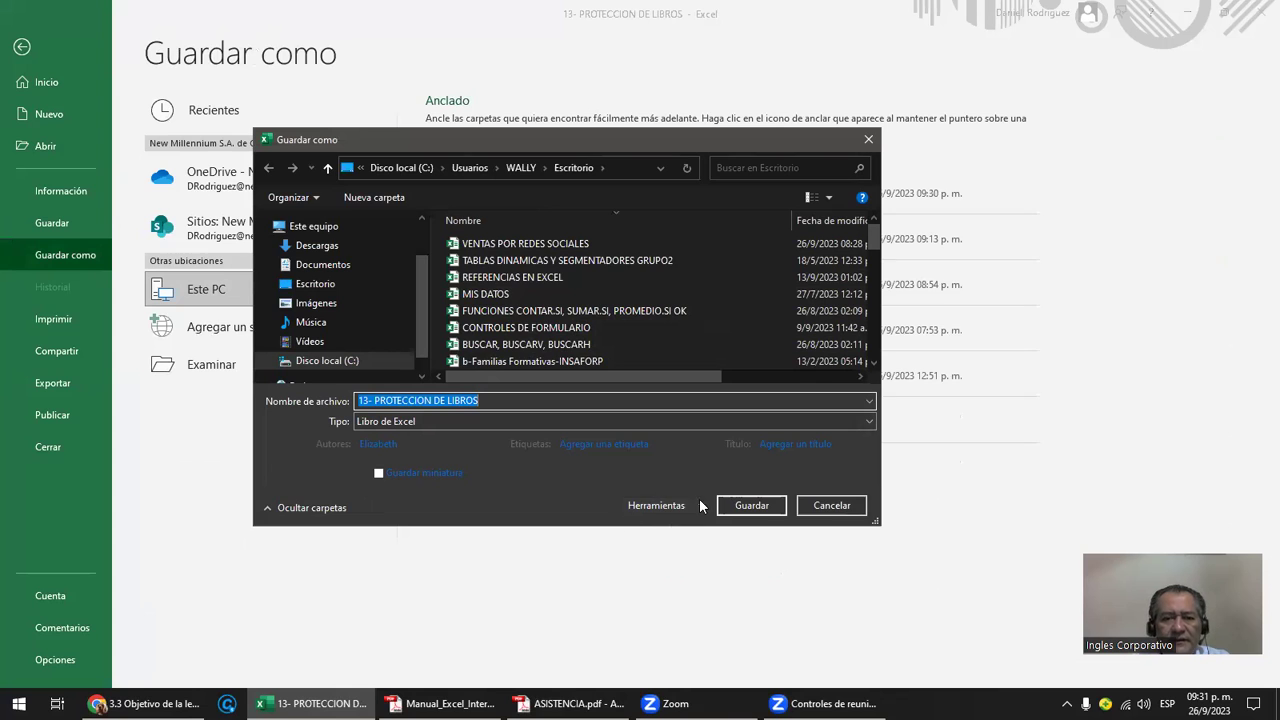
click(699, 506)
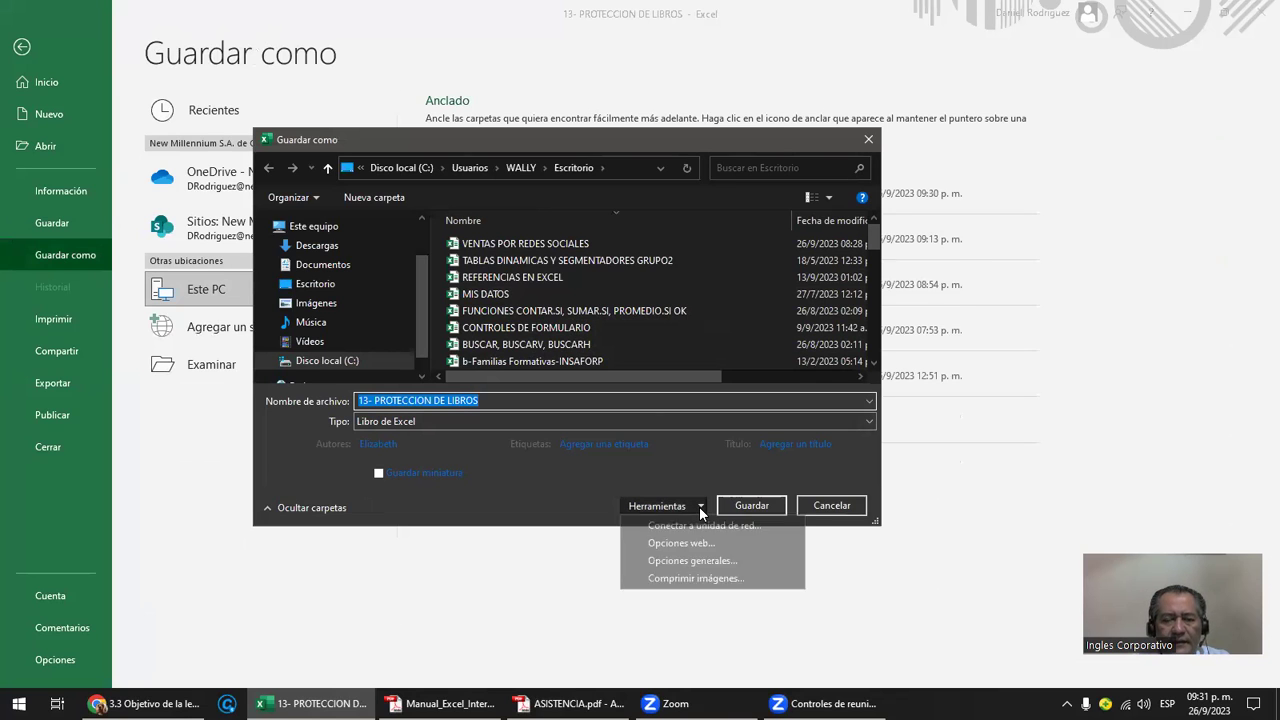
click(712, 560)
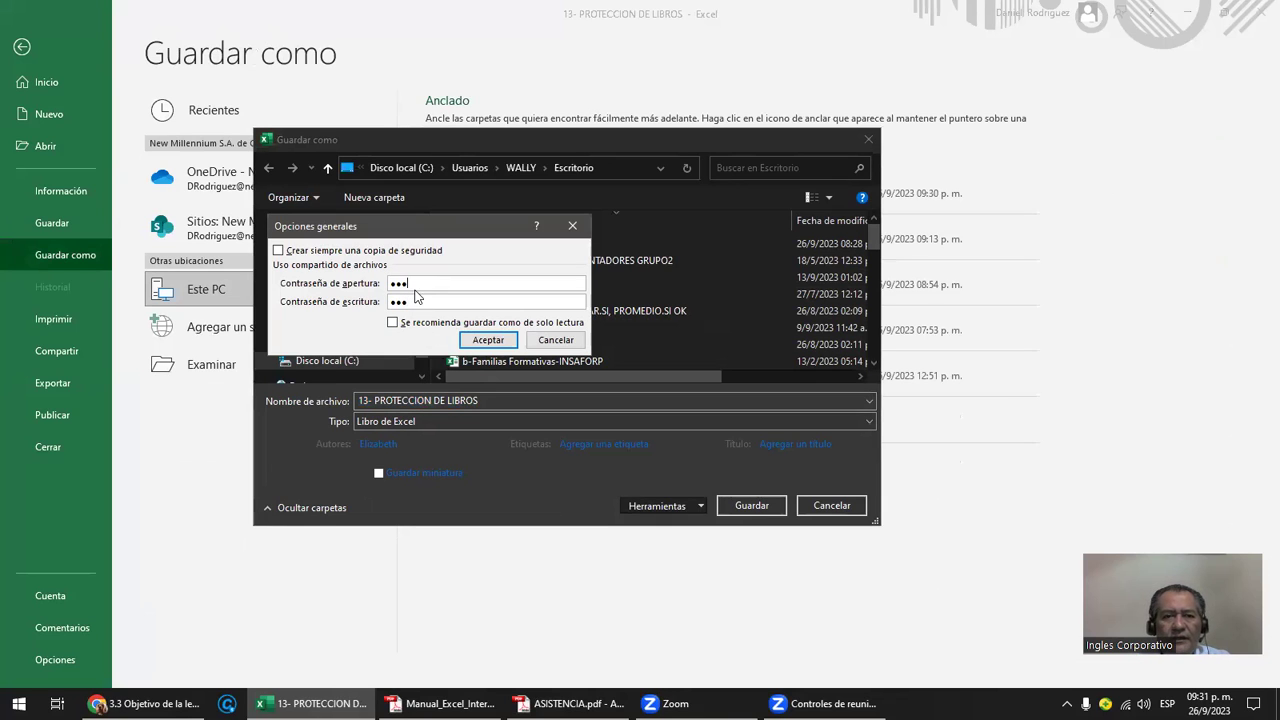
drag(426, 300, 270, 303)
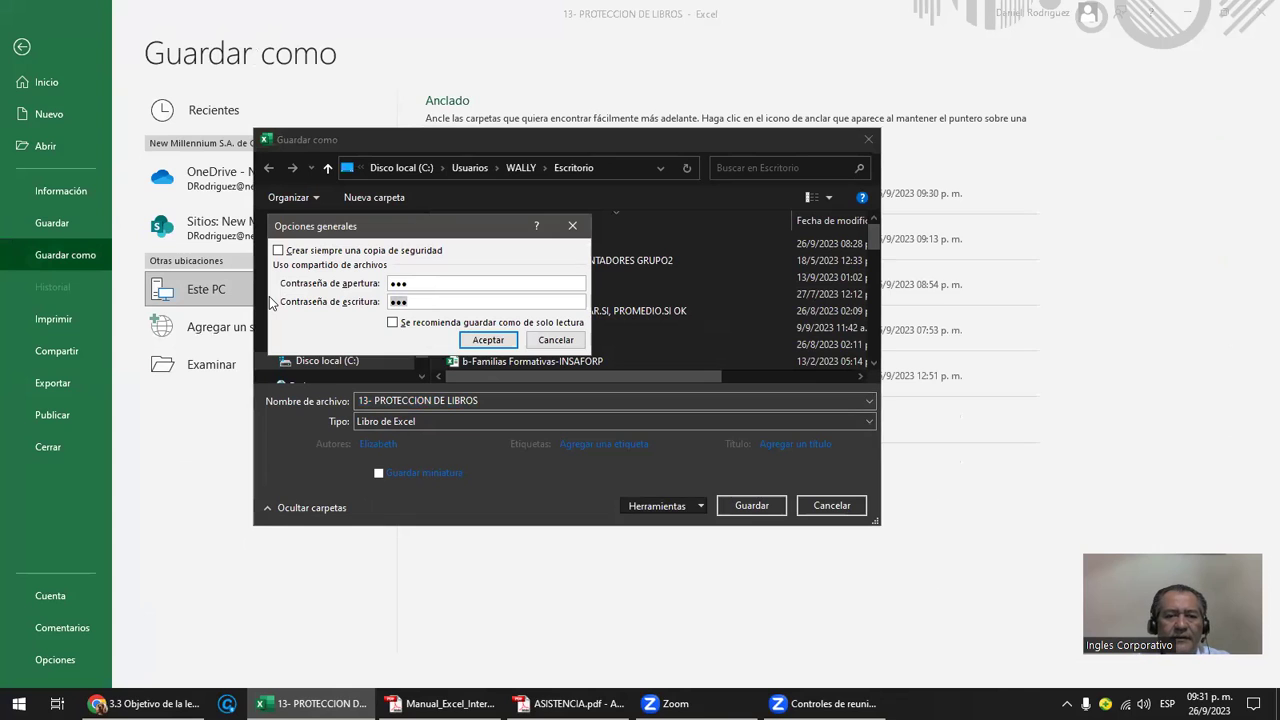
drag(431, 283, 320, 290)
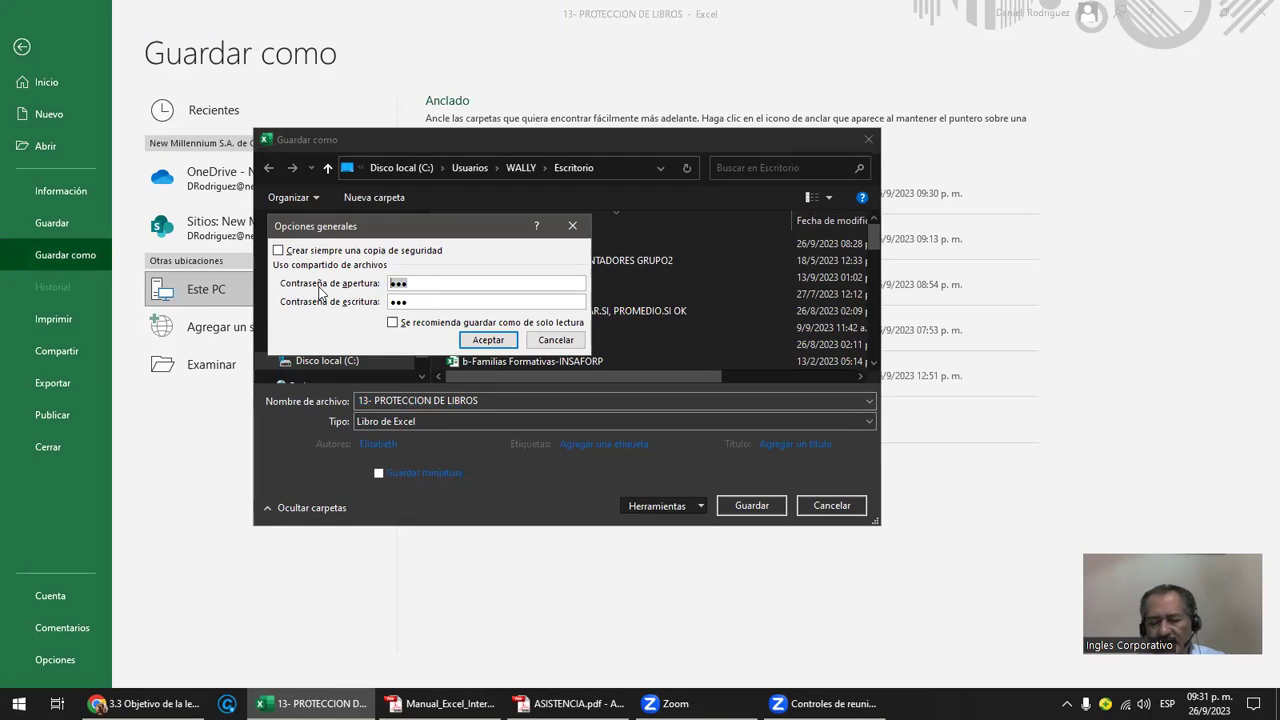
key(BackSpace)
drag(410, 302, 365, 310)
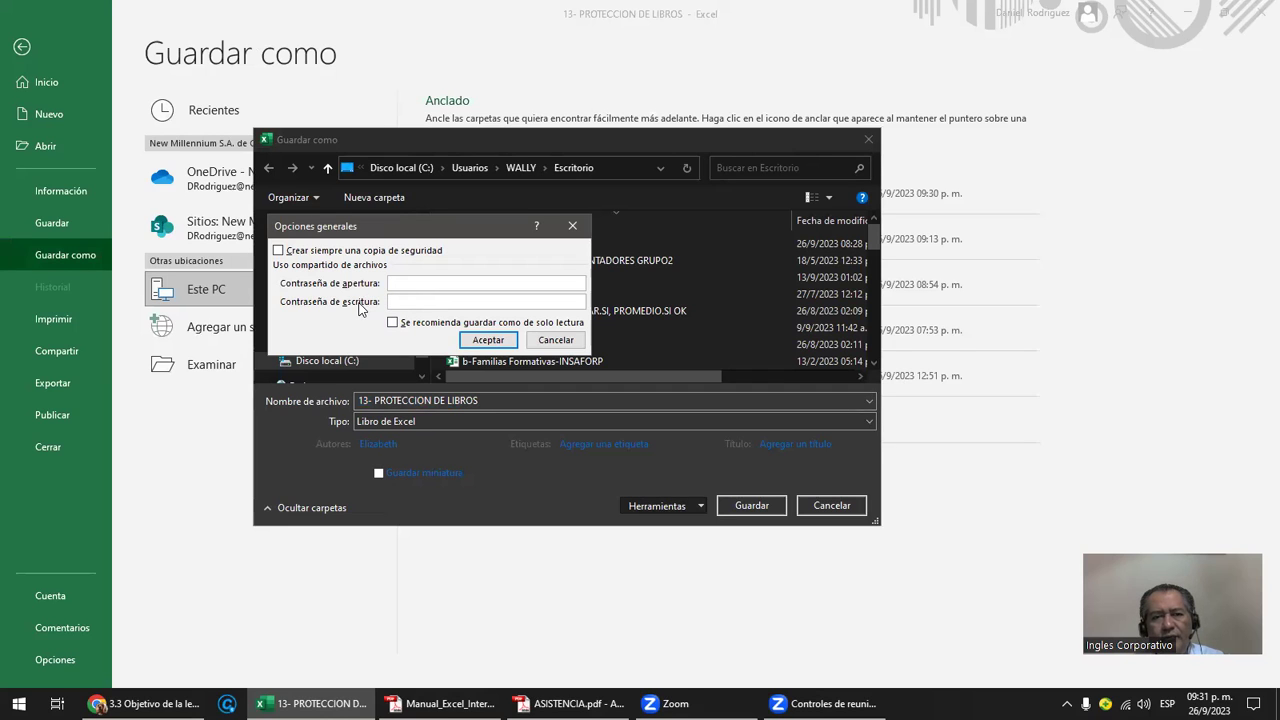
click(488, 341)
click(755, 507)
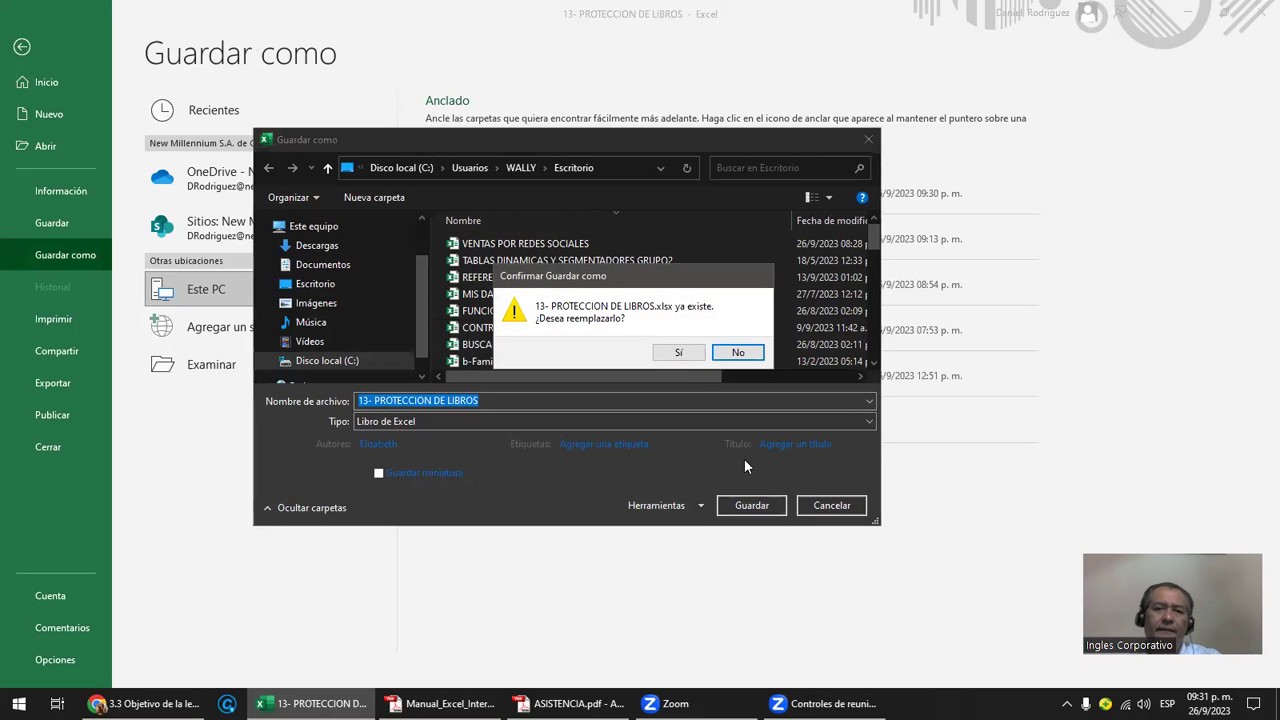
click(684, 355)
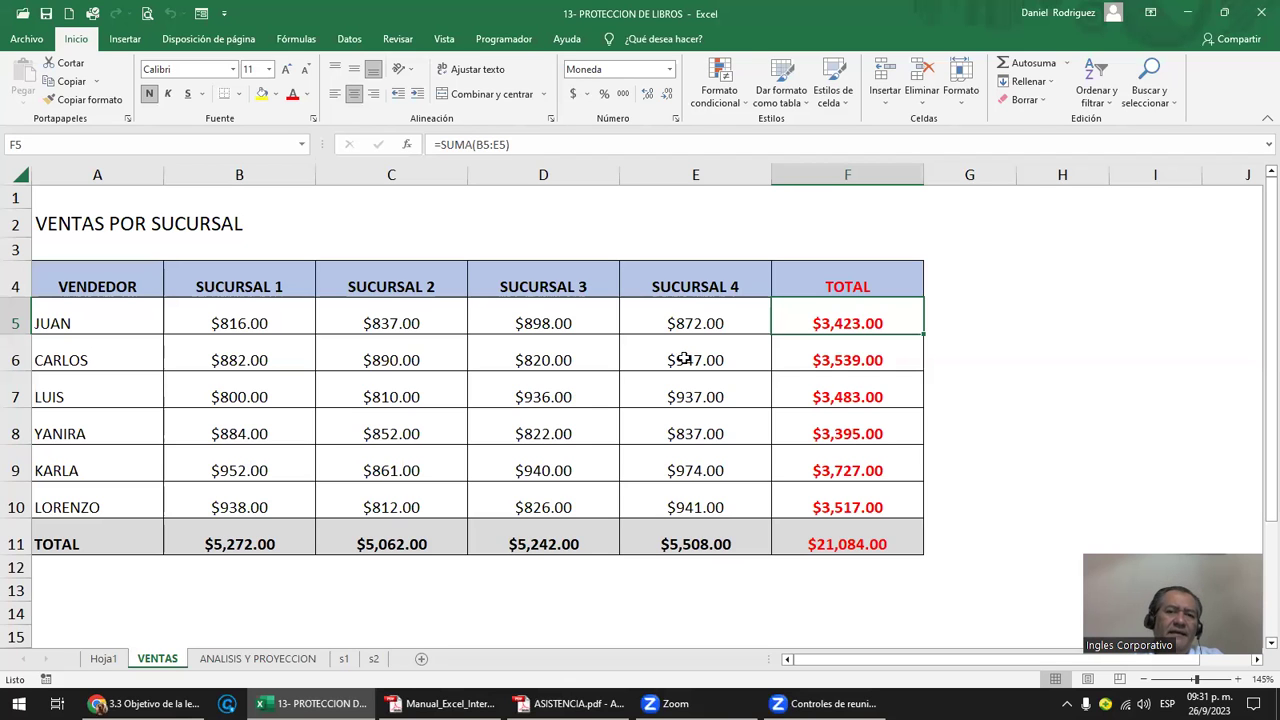
- Close Excel and reopen 13- PROTECCION DE LIBROS from the desktop without a password
click(1259, 18)
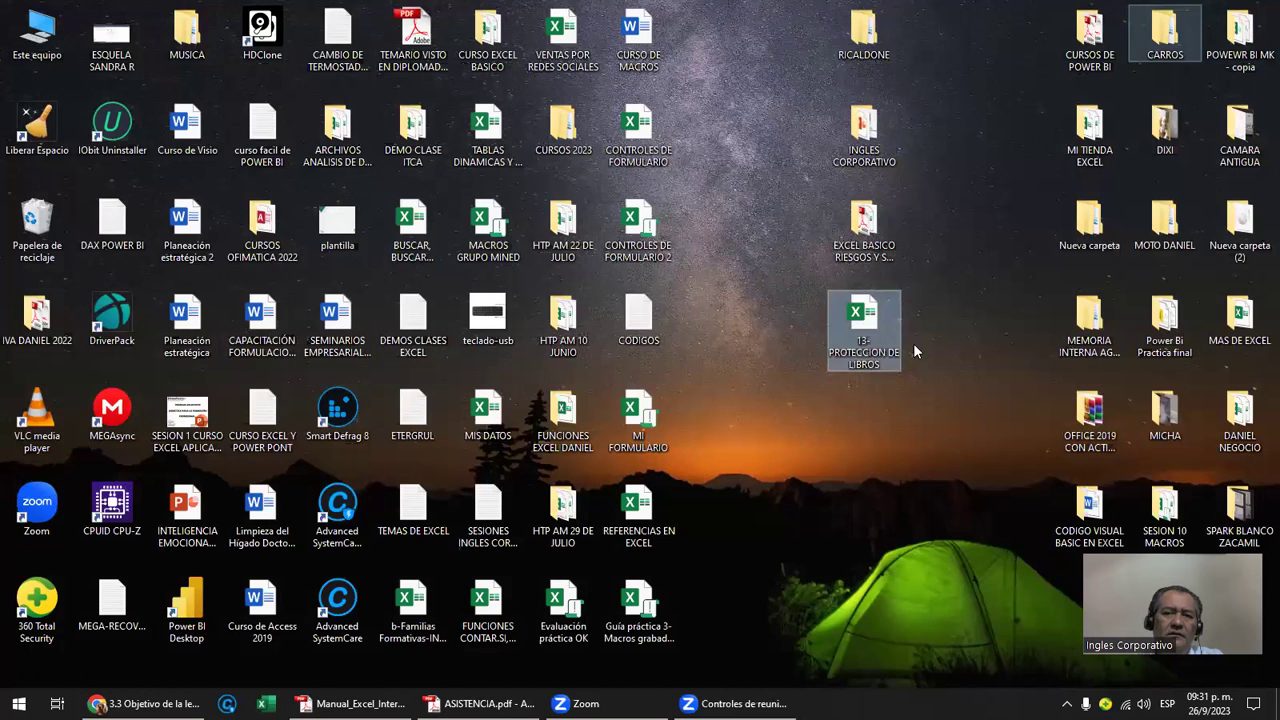
click(853, 330)
double_click(853, 328)
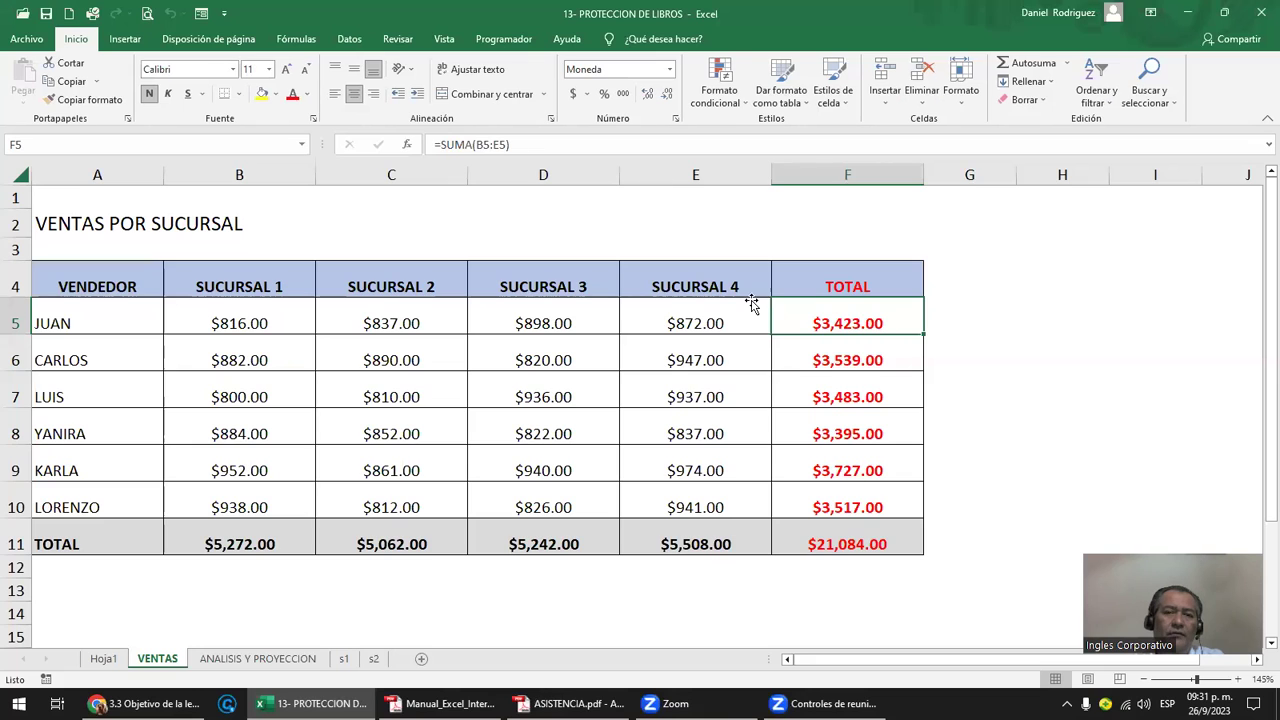
- Copy the formatting of SUCURSAL 4 cells E4:E11 onto TOTAL cells F4:F11
click(556, 223)
drag(841, 273, 835, 540)
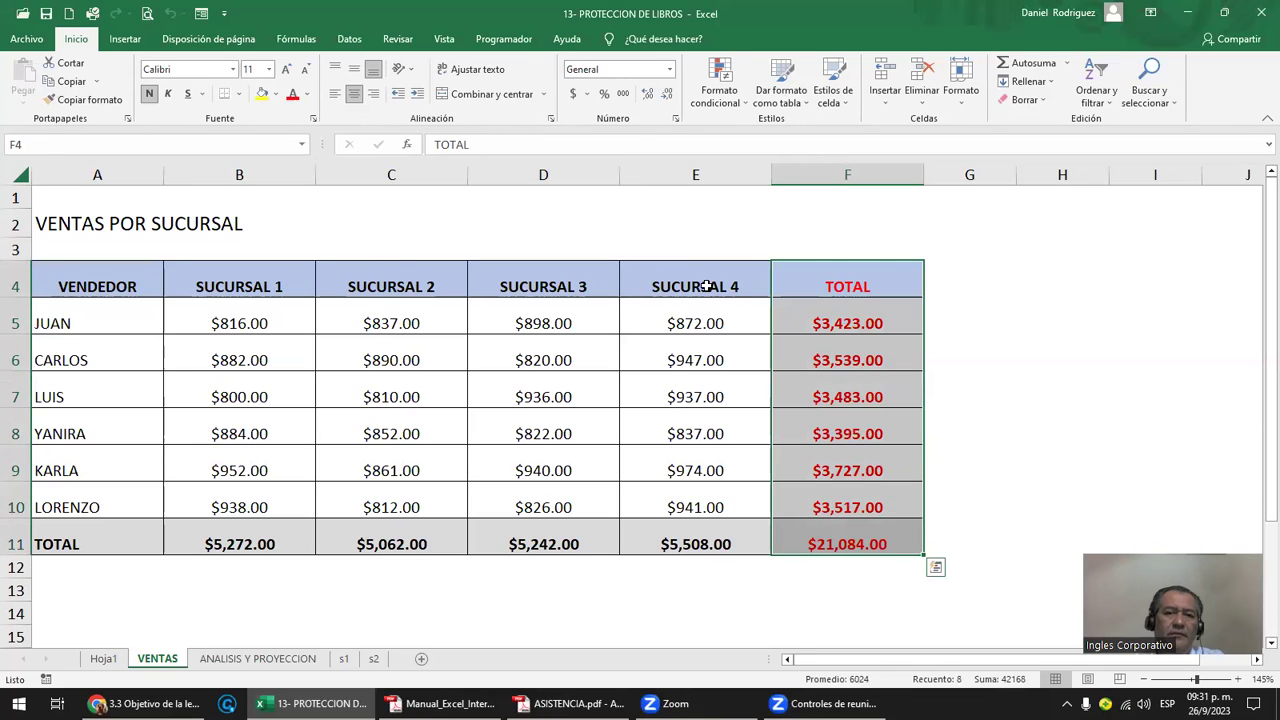
drag(703, 286, 710, 535)
click(90, 100)
click(840, 290)
click(988, 263)
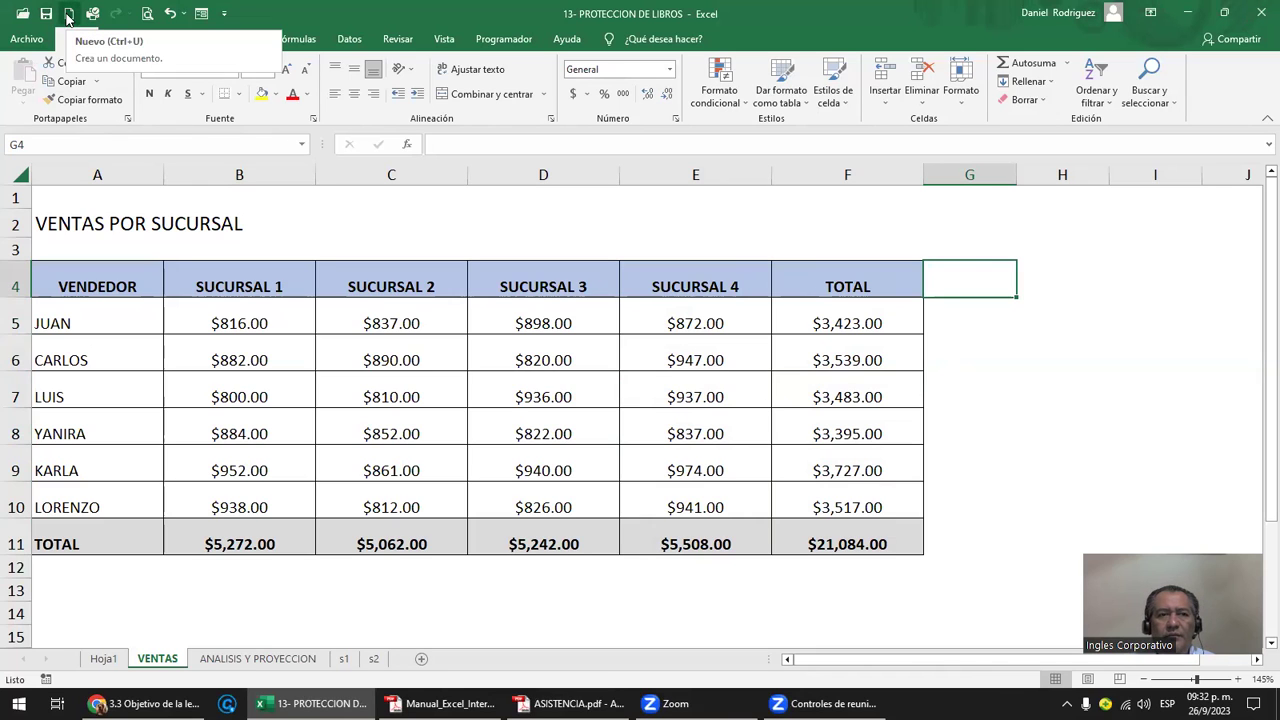
- Close the sales workbook, start a blank workbook, and enter 'hola' in cell B3
click(30, 42)
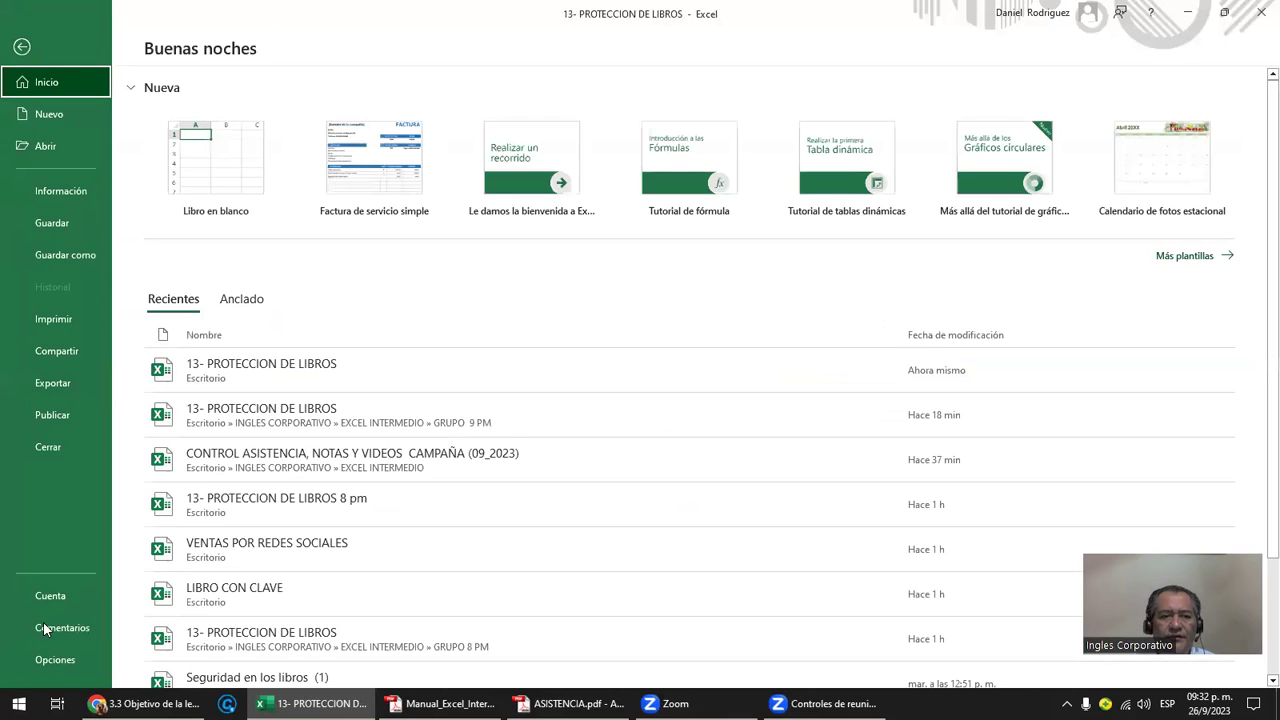
click(47, 447)
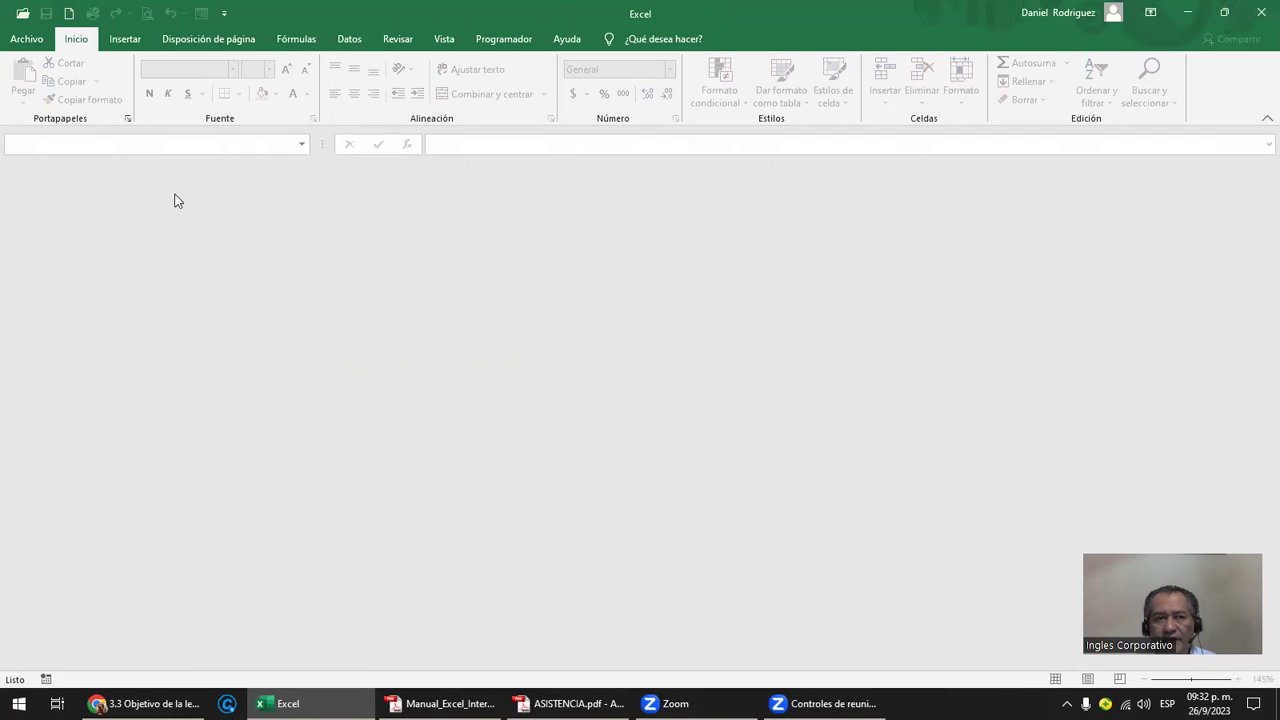
click(68, 13)
click(154, 220)
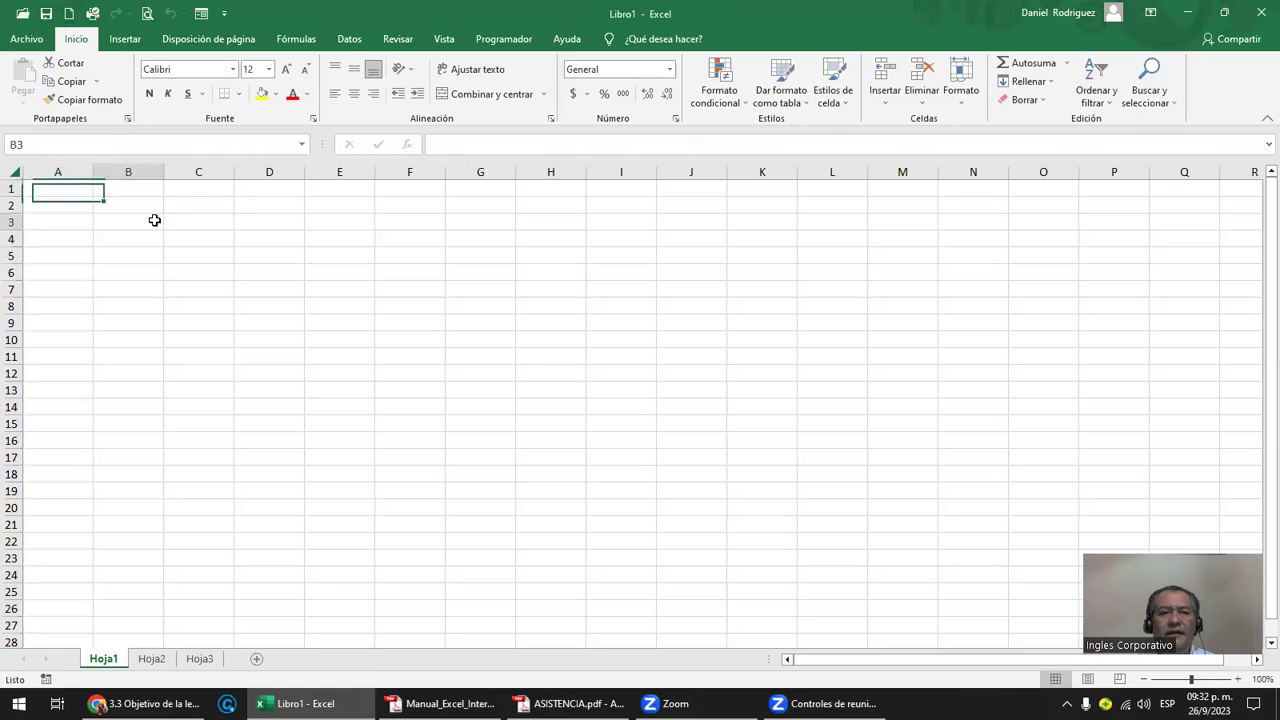
text(hola)
key(Return)
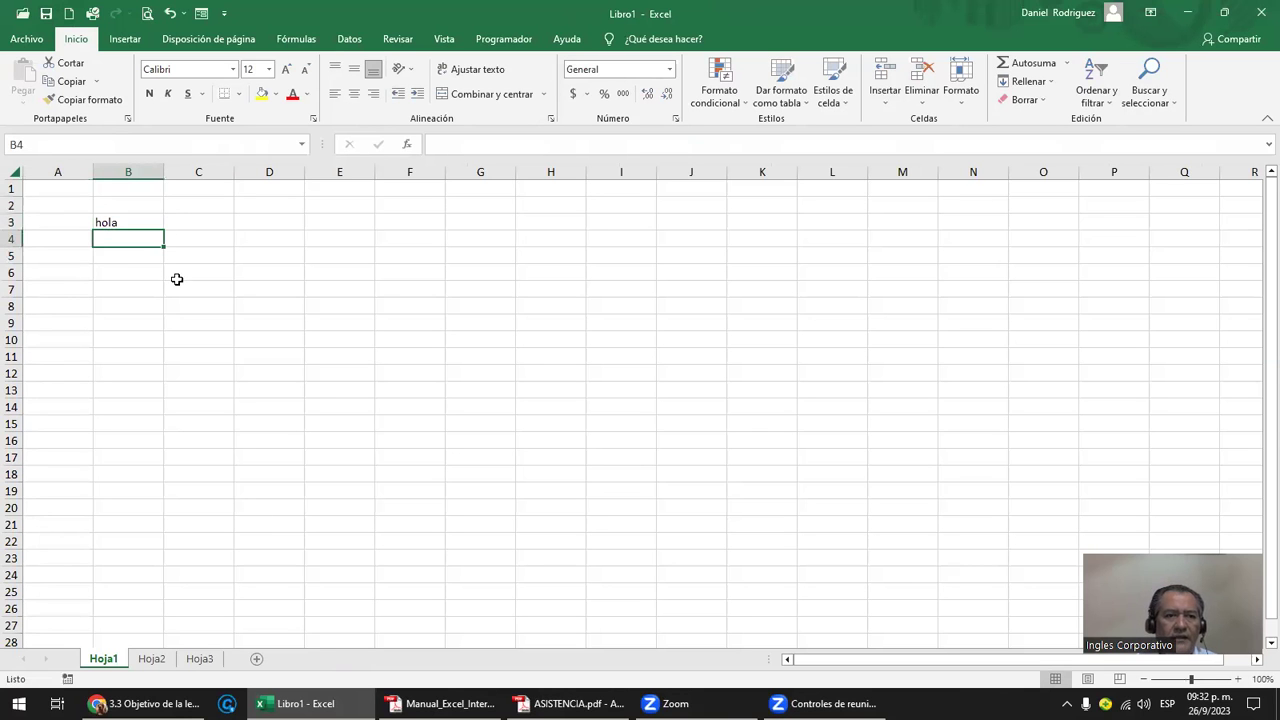
- Restore and re-maximize the window, then open the Save page and leave without saving
ctrl+scroll(157, 277, up, 6)
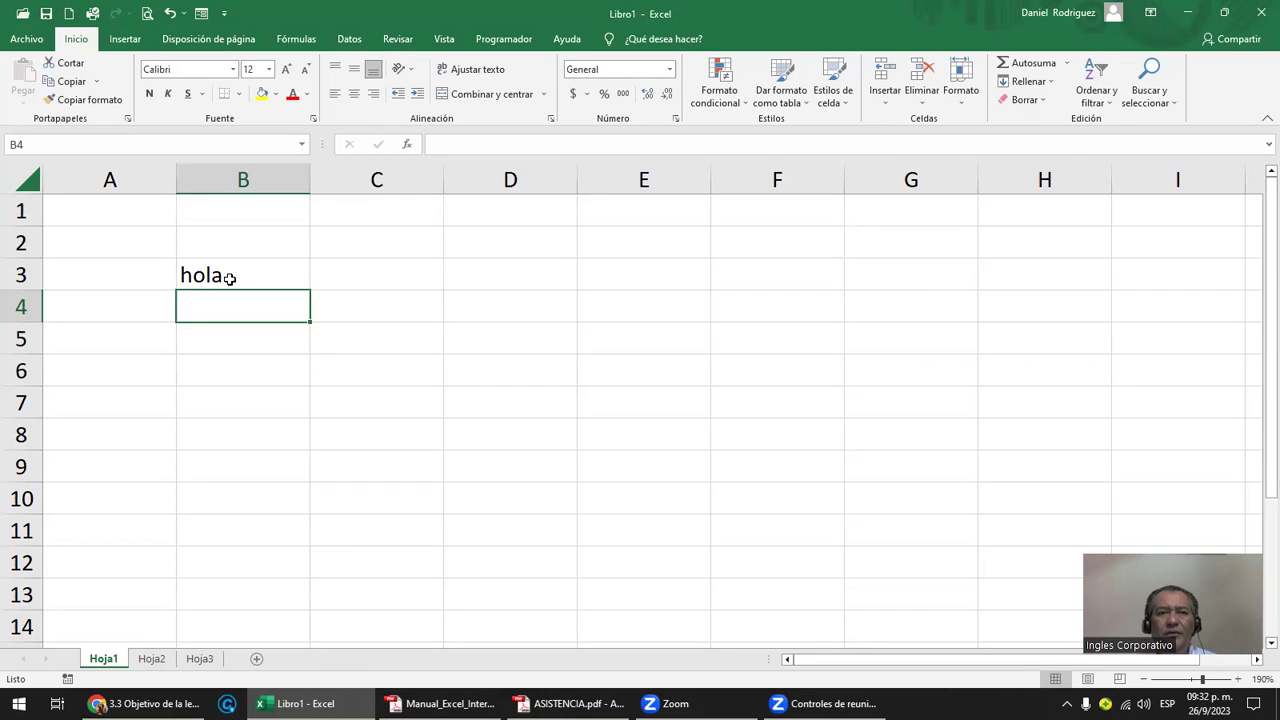
double_click(241, 14)
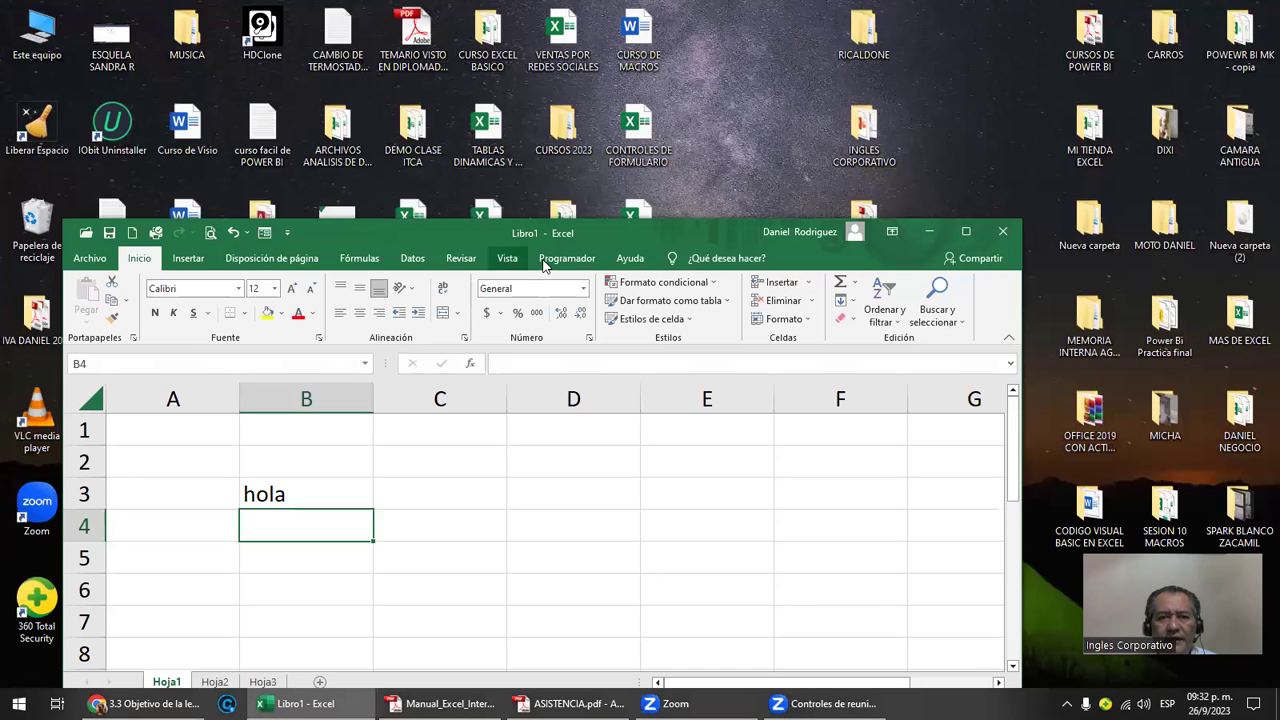
double_click(598, 231)
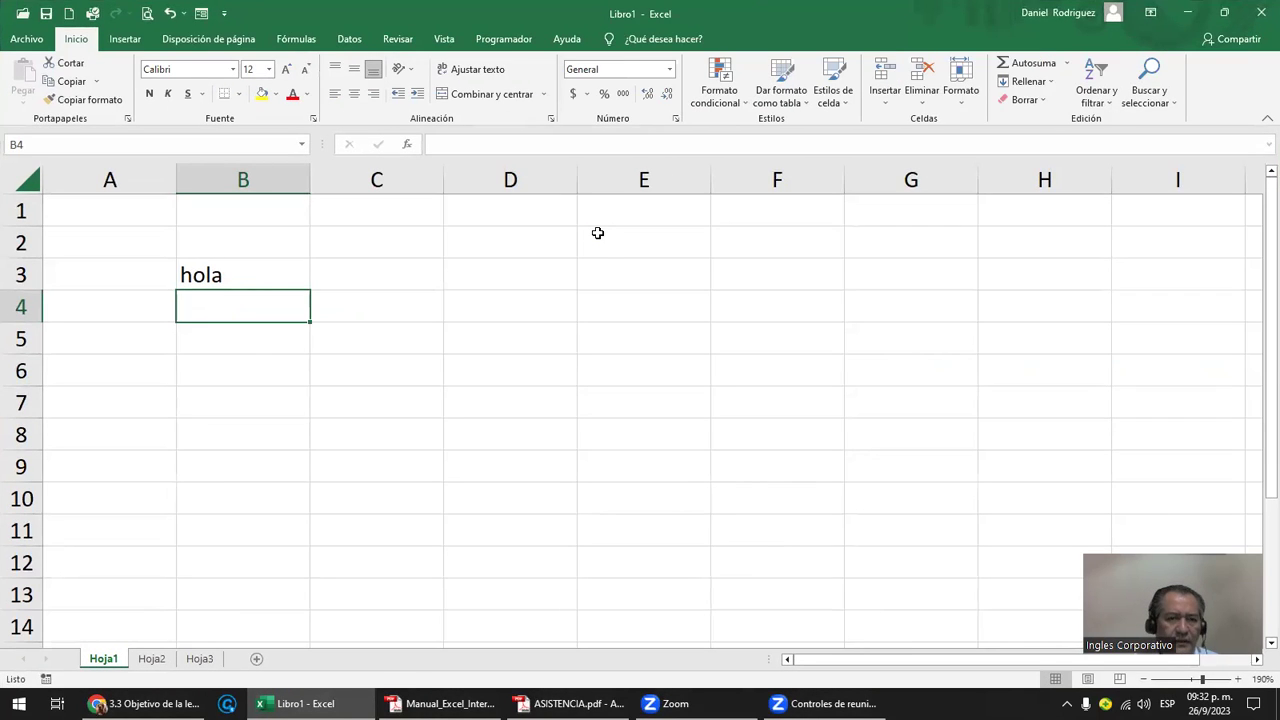
key(ctrl+g)
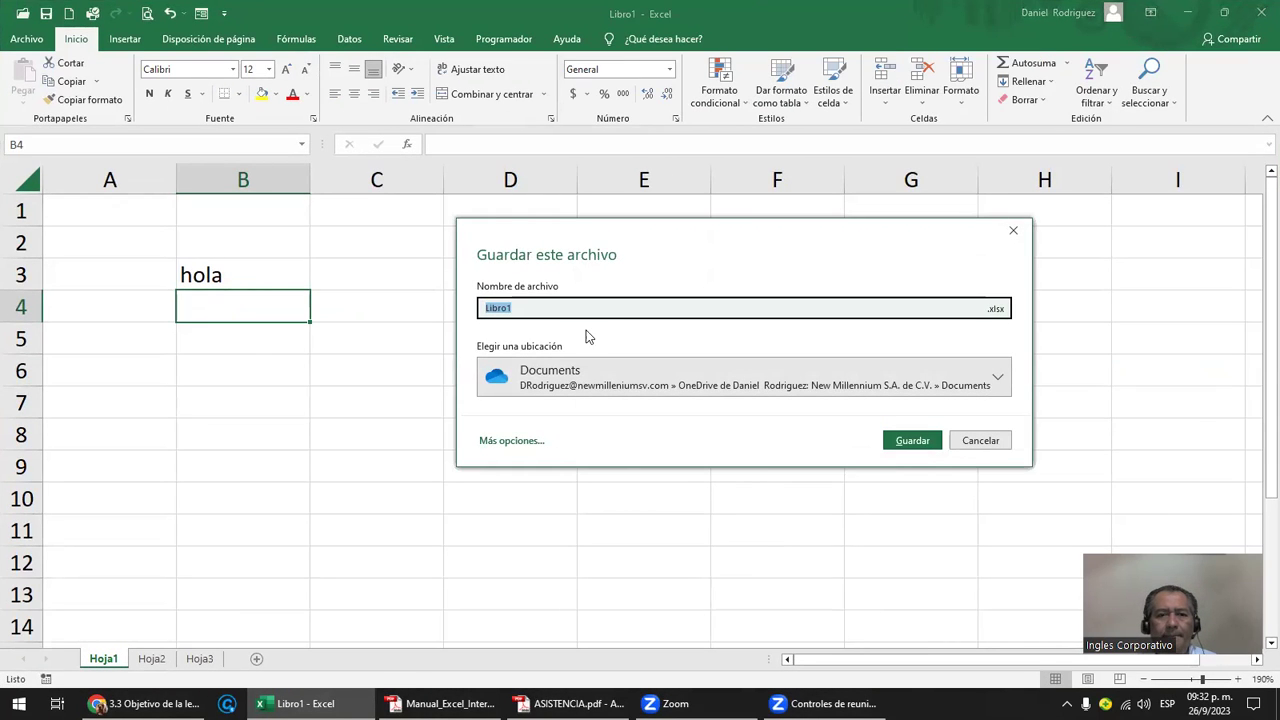
click(516, 442)
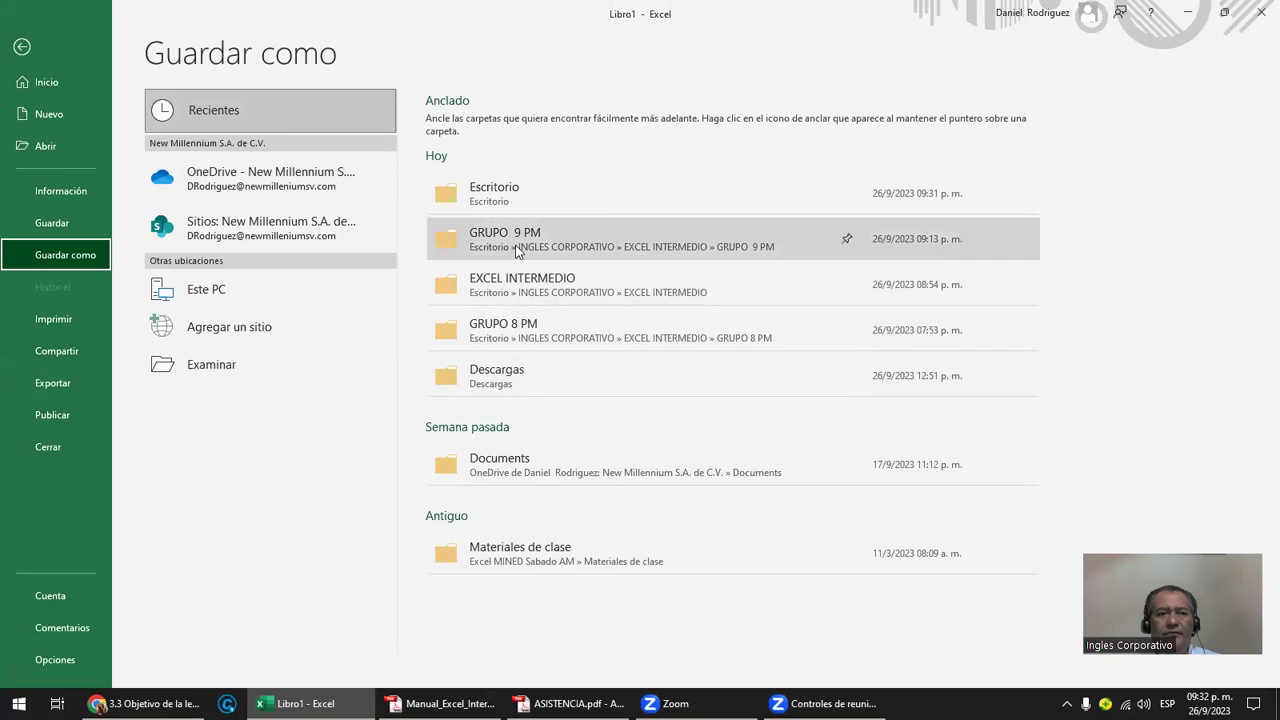
key(Escape)
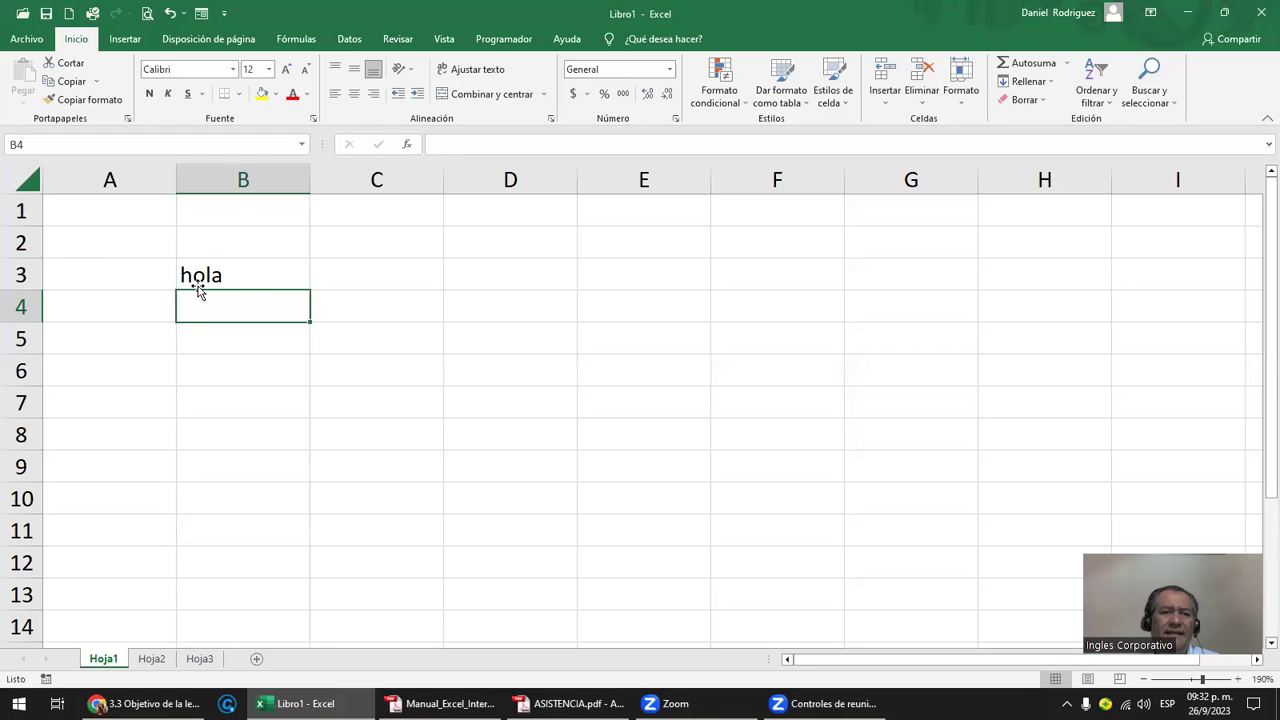
click(218, 272)
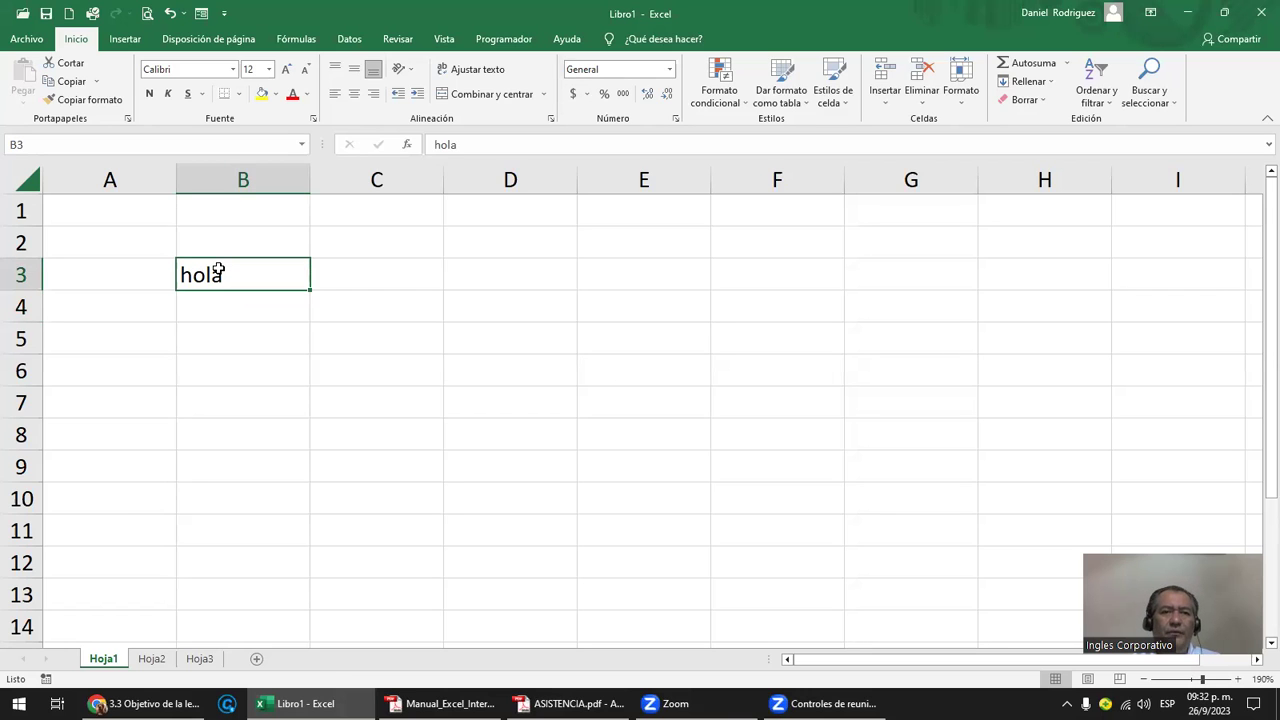
- Encrypt the new workbook with an open password, entering and confirming it
click(27, 38)
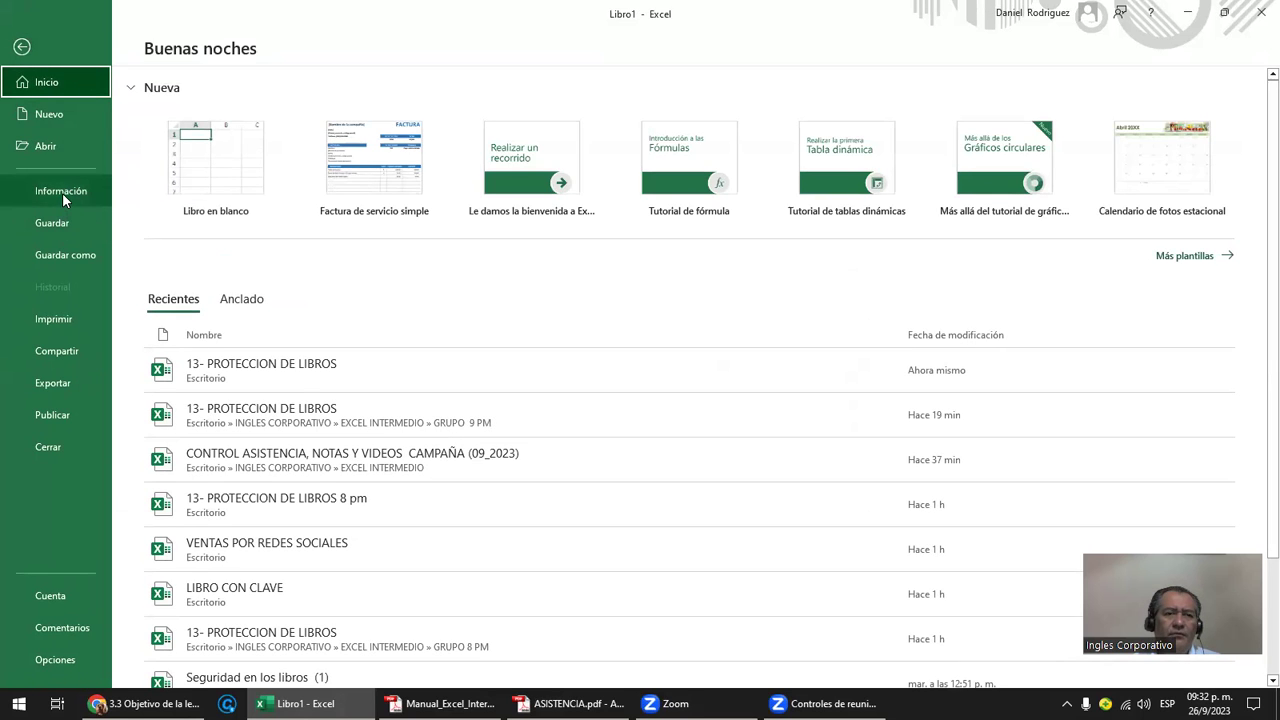
click(63, 197)
click(188, 181)
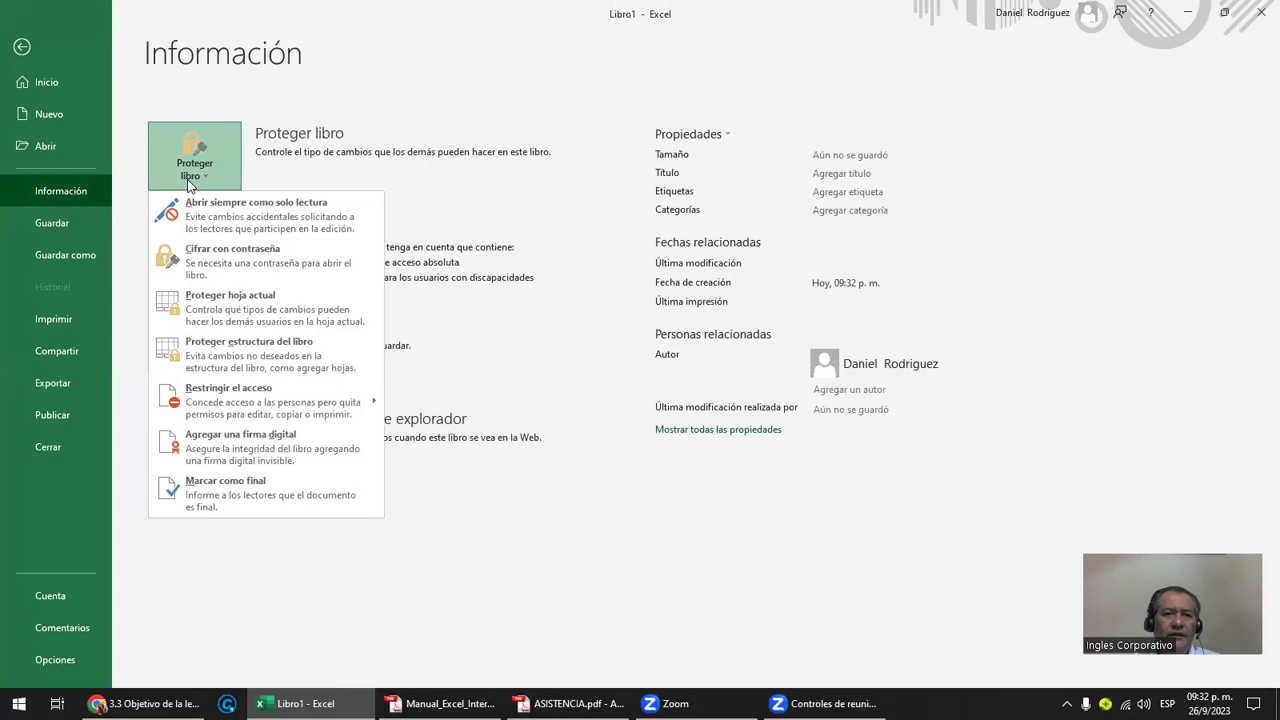
click(207, 262)
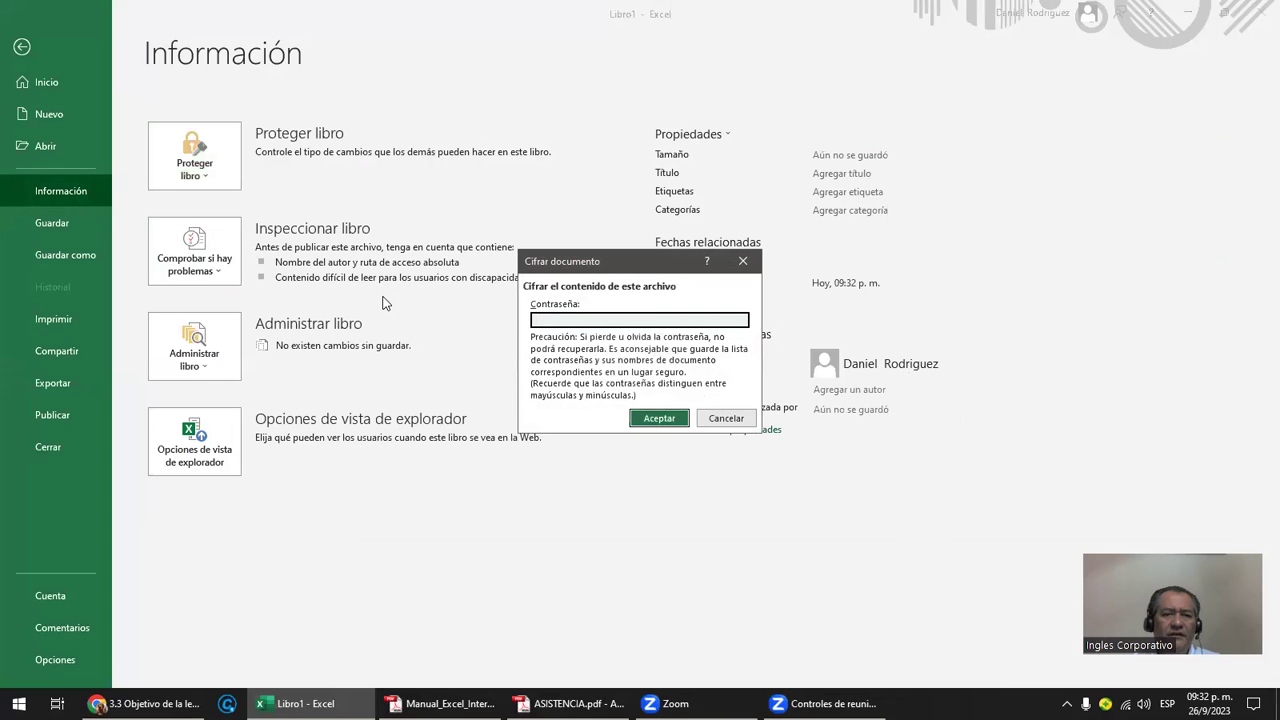
key(Return)
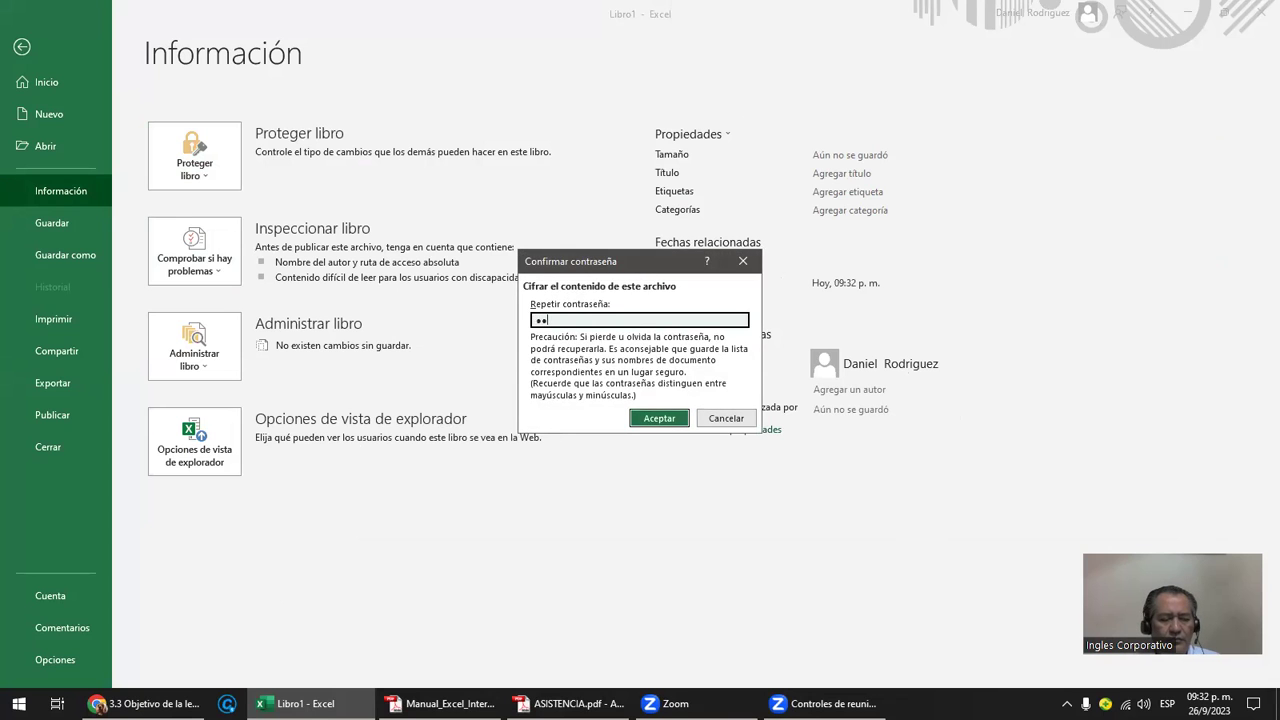
key(Return)
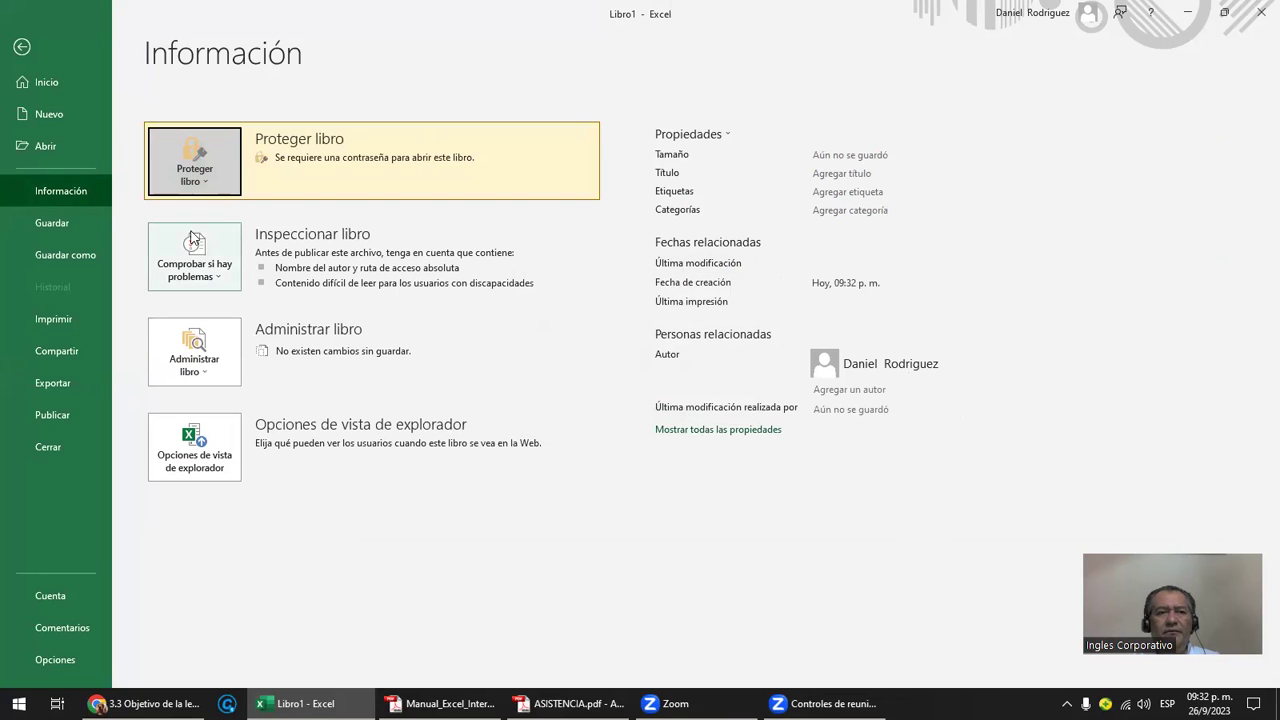
- Save the workbook to the Desktop as TRABAJO CON CLAVE and close Excel
click(60, 226)
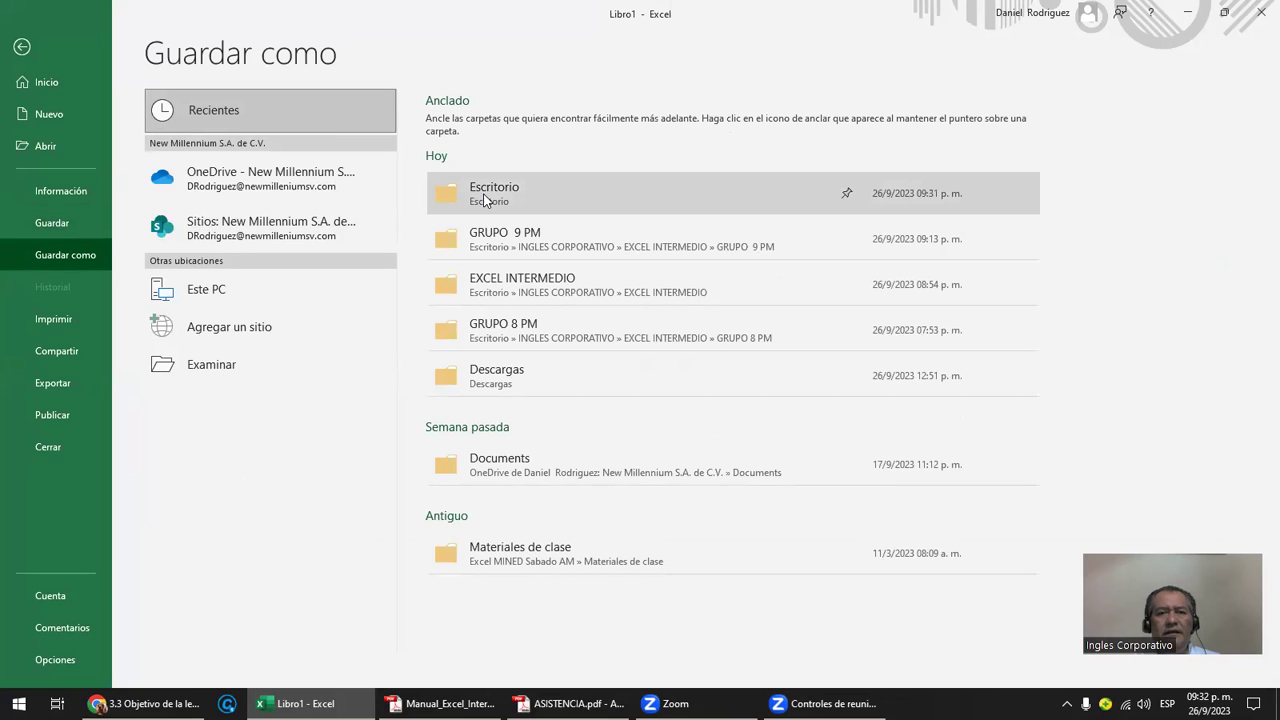
click(483, 197)
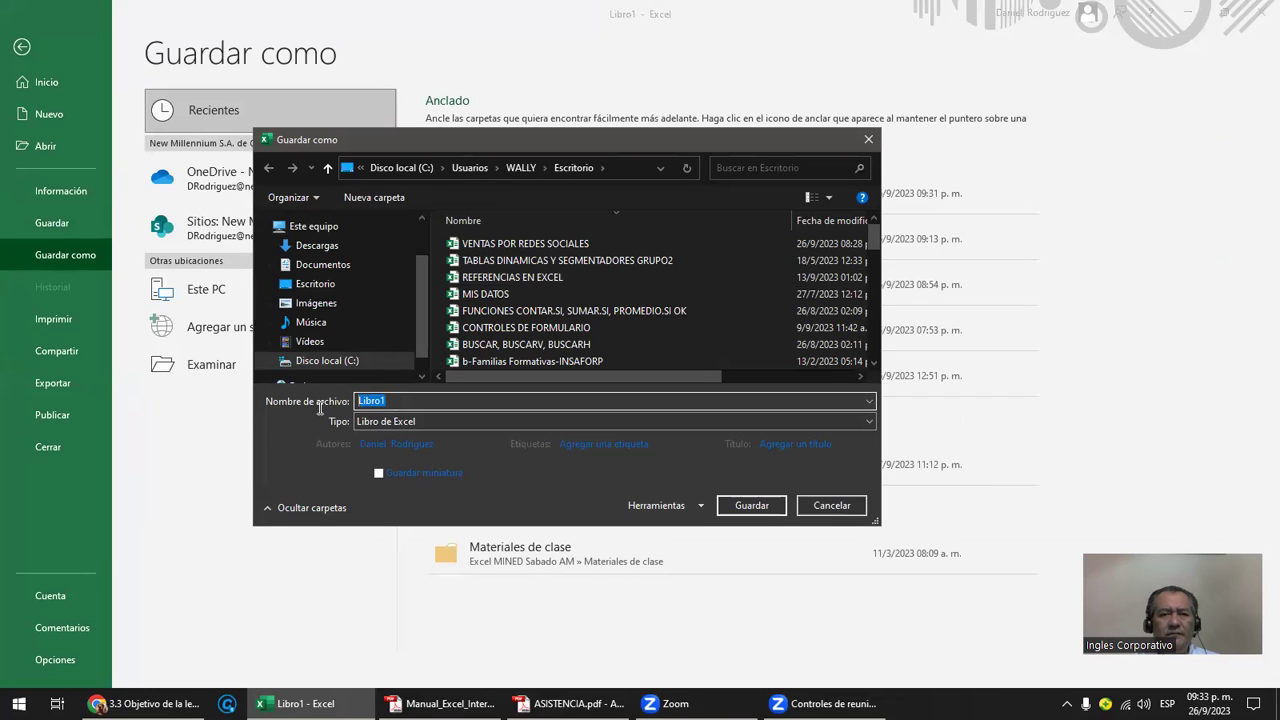
text(traba)
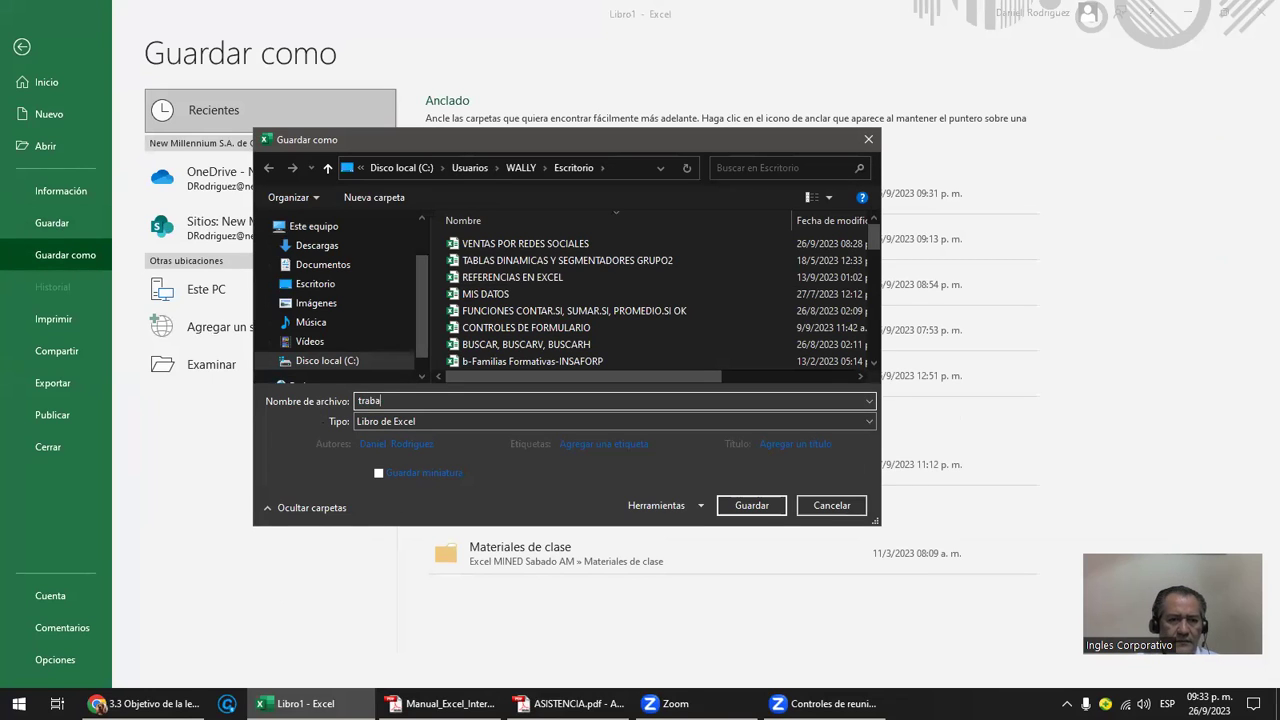
key(BackSpace)
text(TRABAJO CON CLAVE)
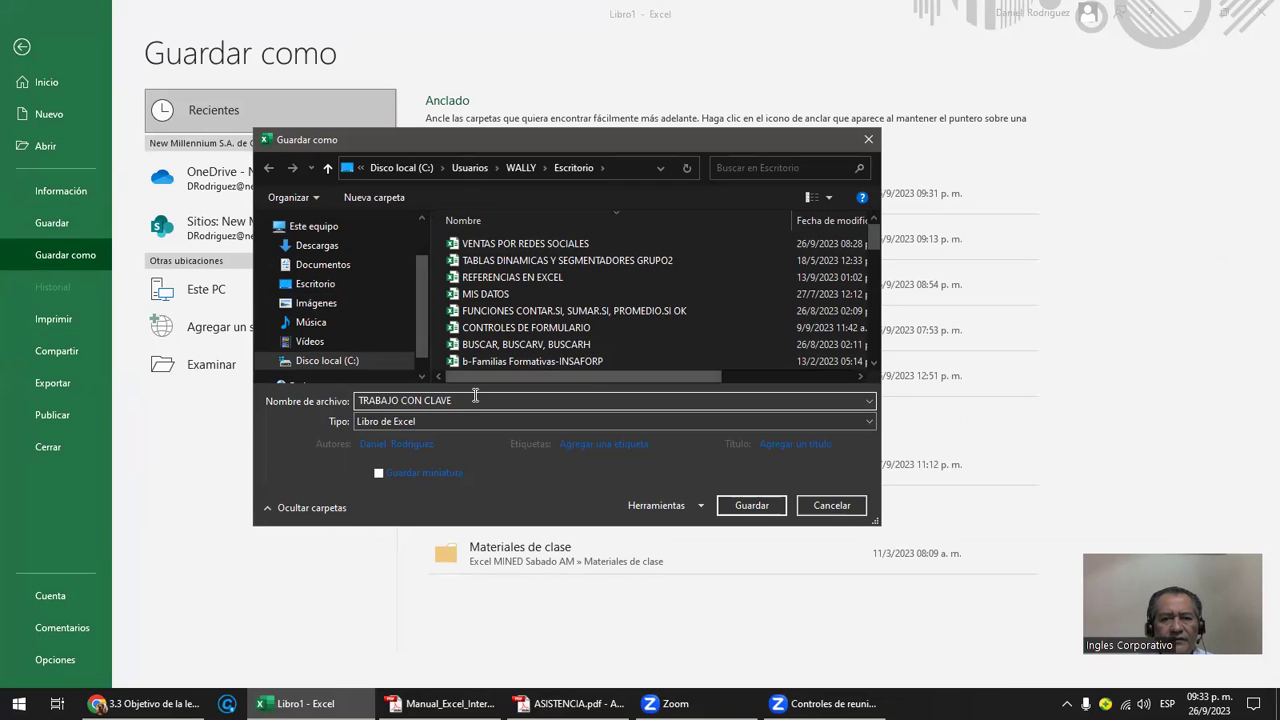
click(751, 505)
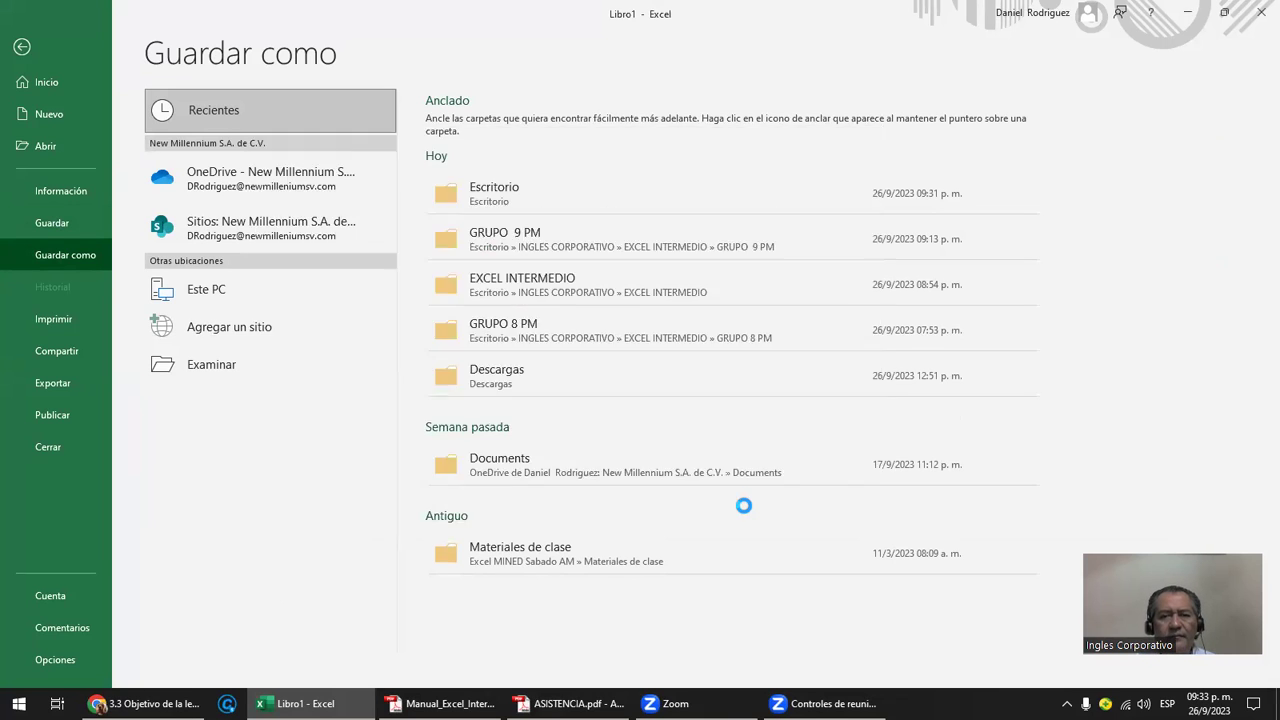
click(1261, 12)
- Drag the TRABAJO CON CLAVE icon below 13- PROTECCION DE LIBROS and open it
click(809, 492)
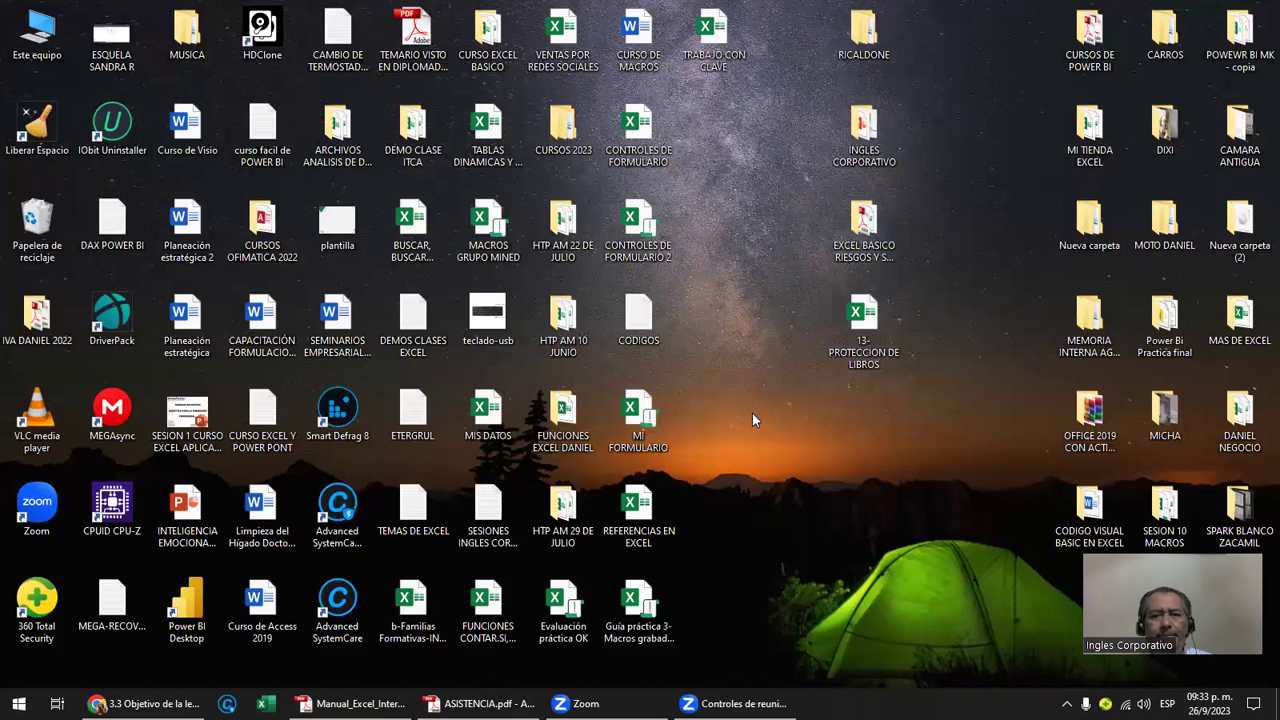
click(650, 245)
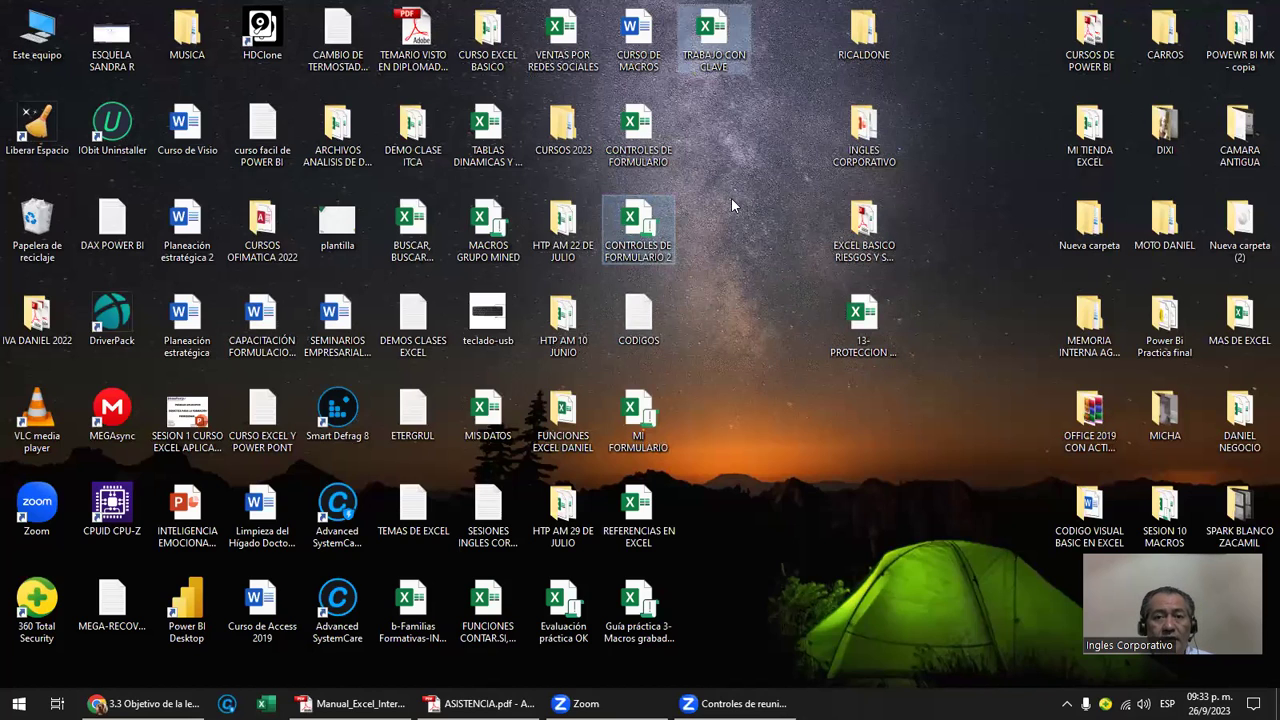
click(714, 45)
drag(718, 72, 858, 440)
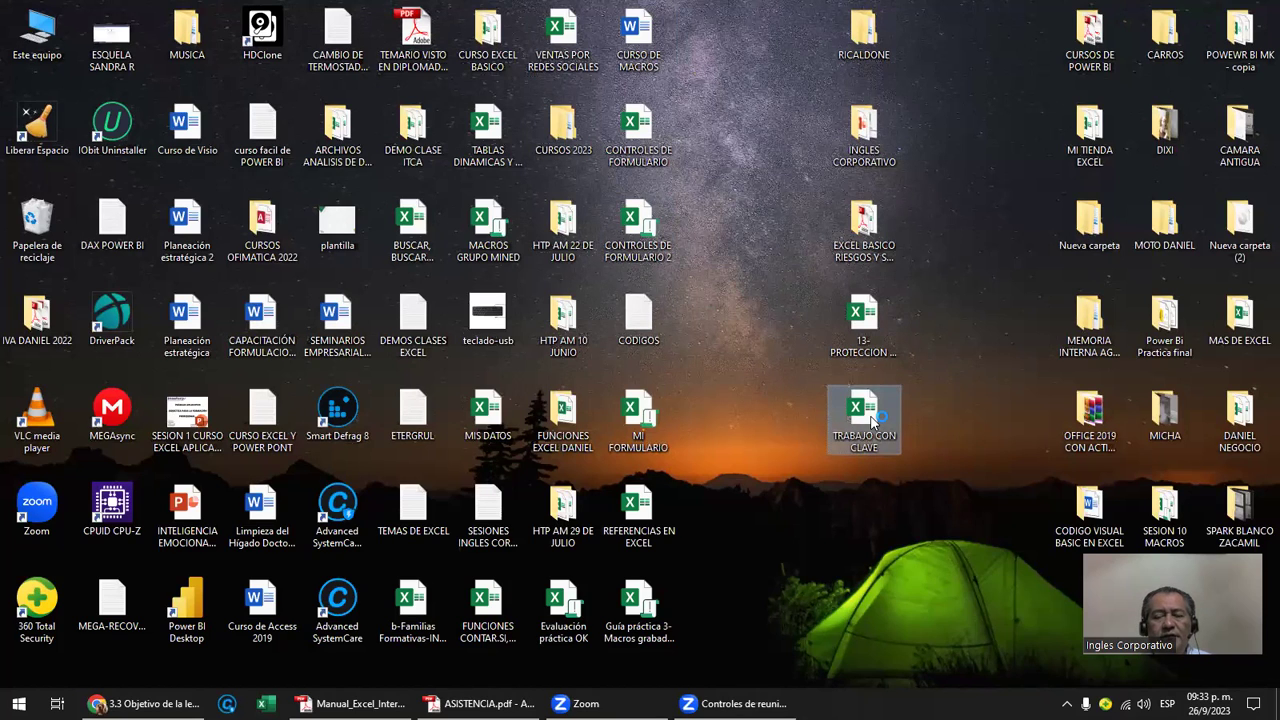
double_click(871, 422)
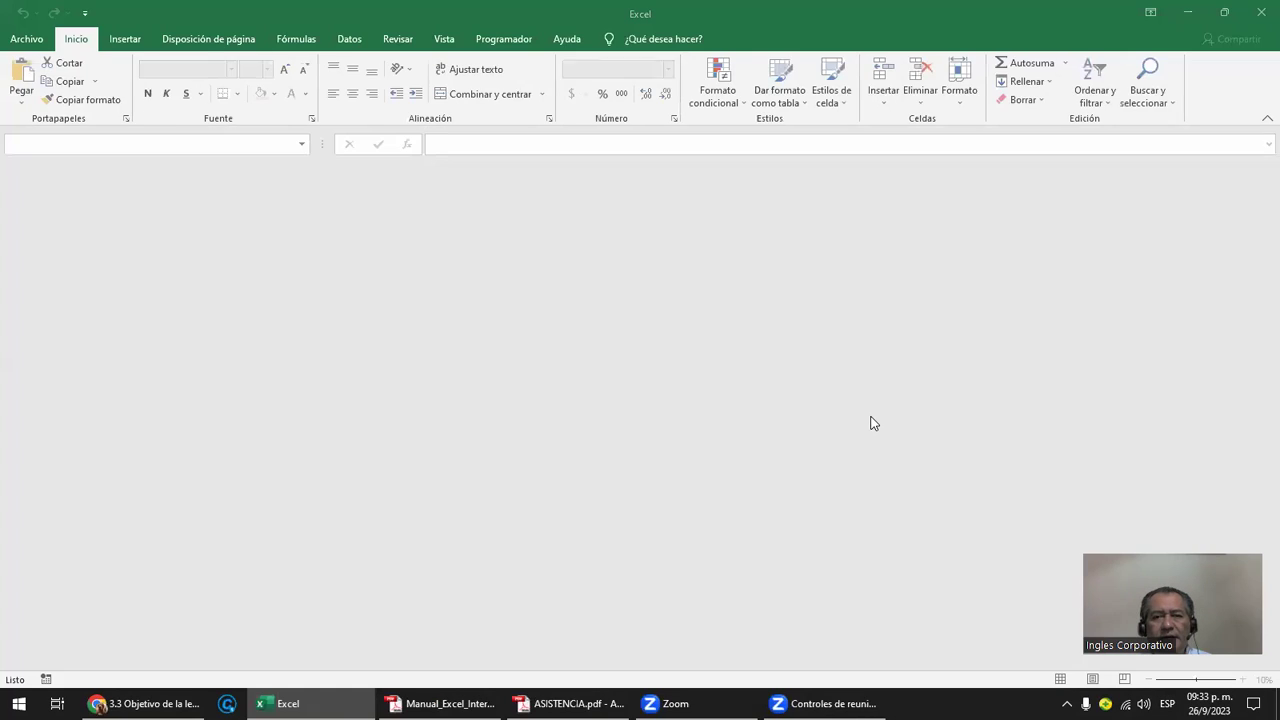
- Unlock TRABAJO CON CLAVE with its password and check its protection status on the Info page
key(Return)
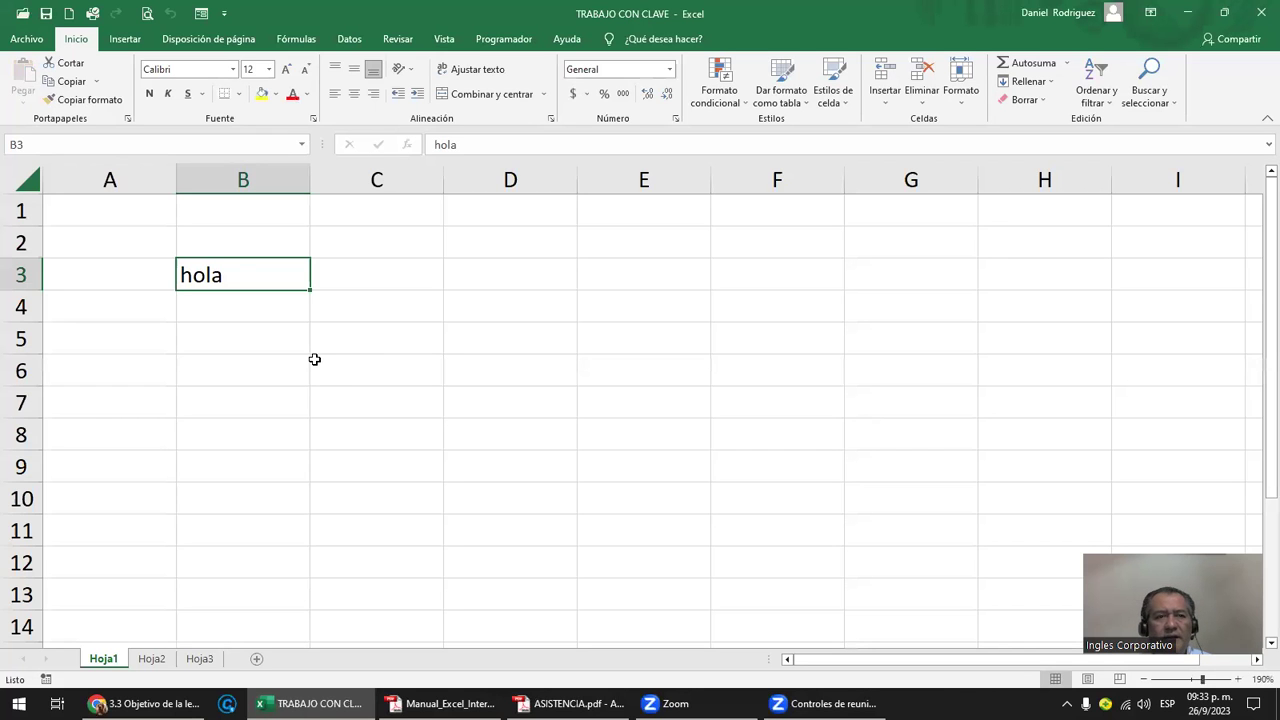
click(24, 44)
click(61, 192)
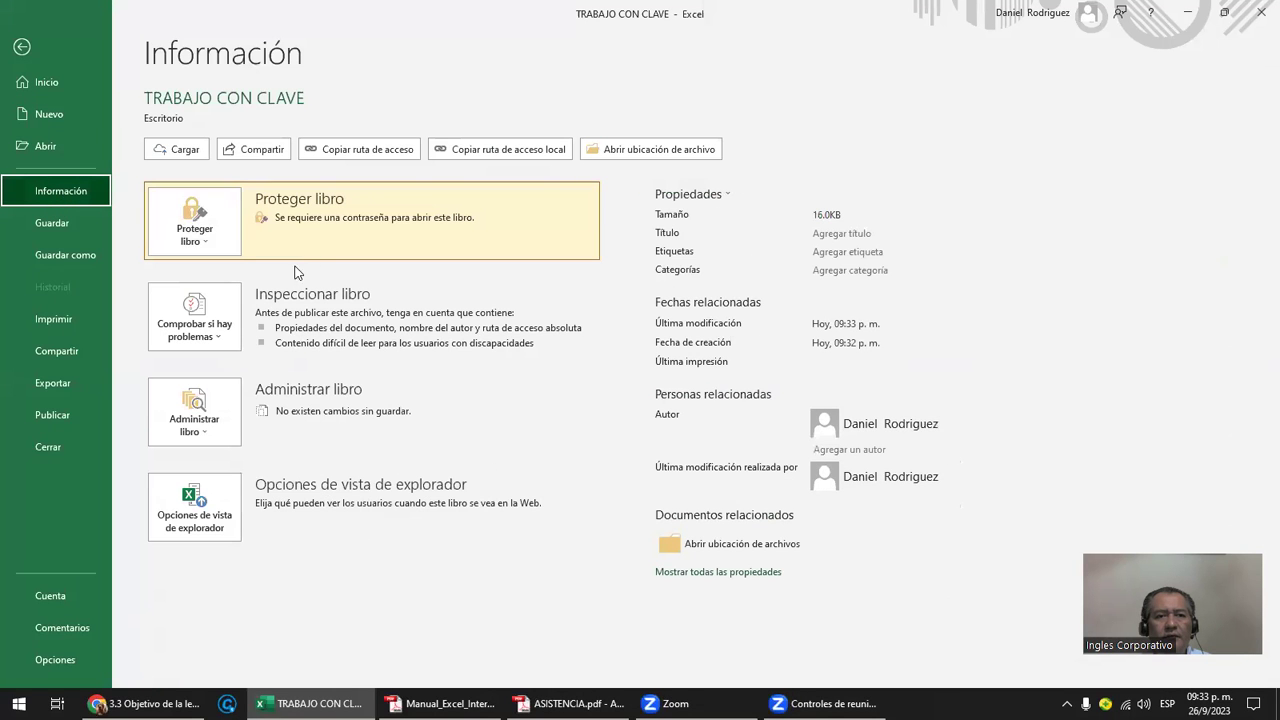
click(56, 222)
click(356, 334)
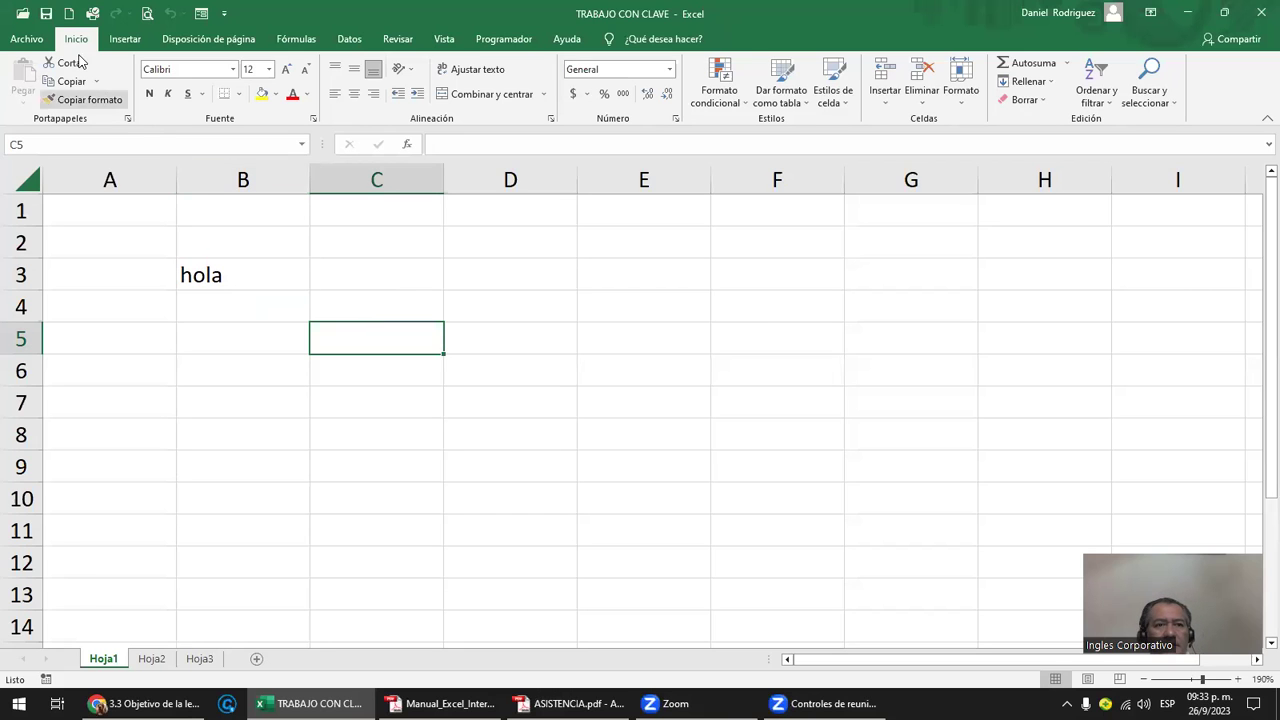
- Review the Cifrar con contraseña setting, cancel it, view Save As locations, then close the workbook
click(28, 38)
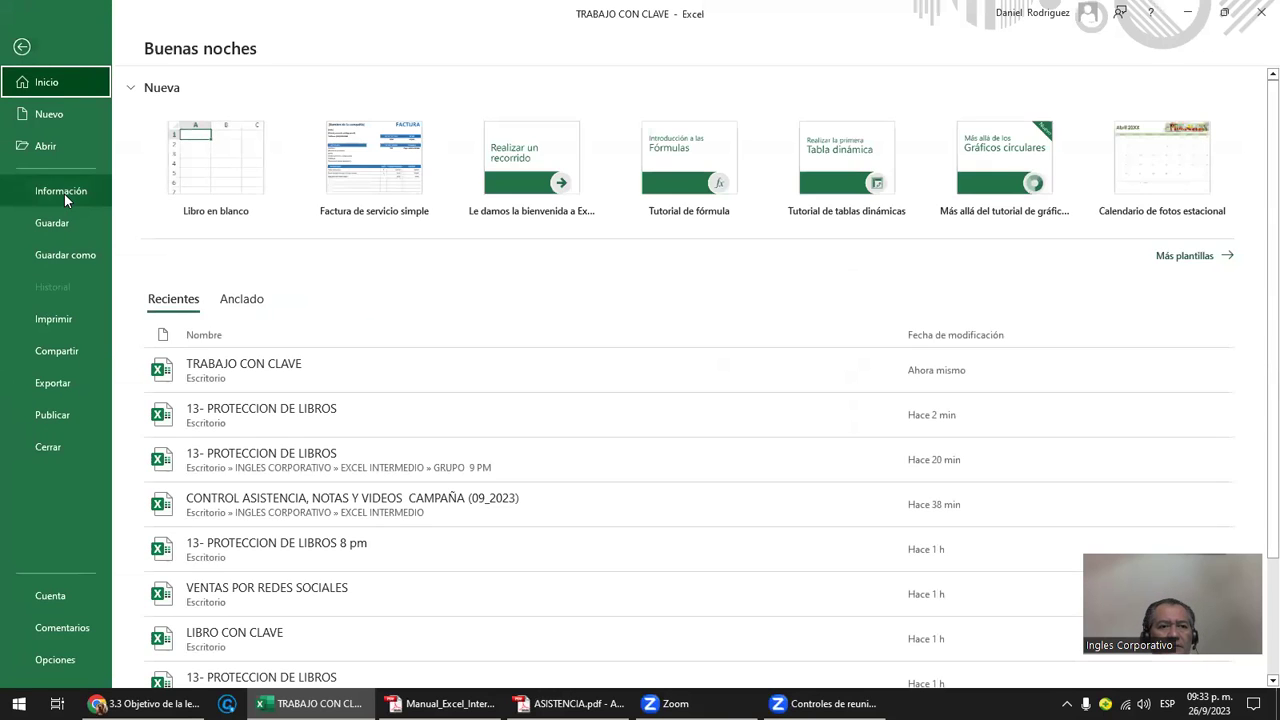
click(64, 192)
click(210, 238)
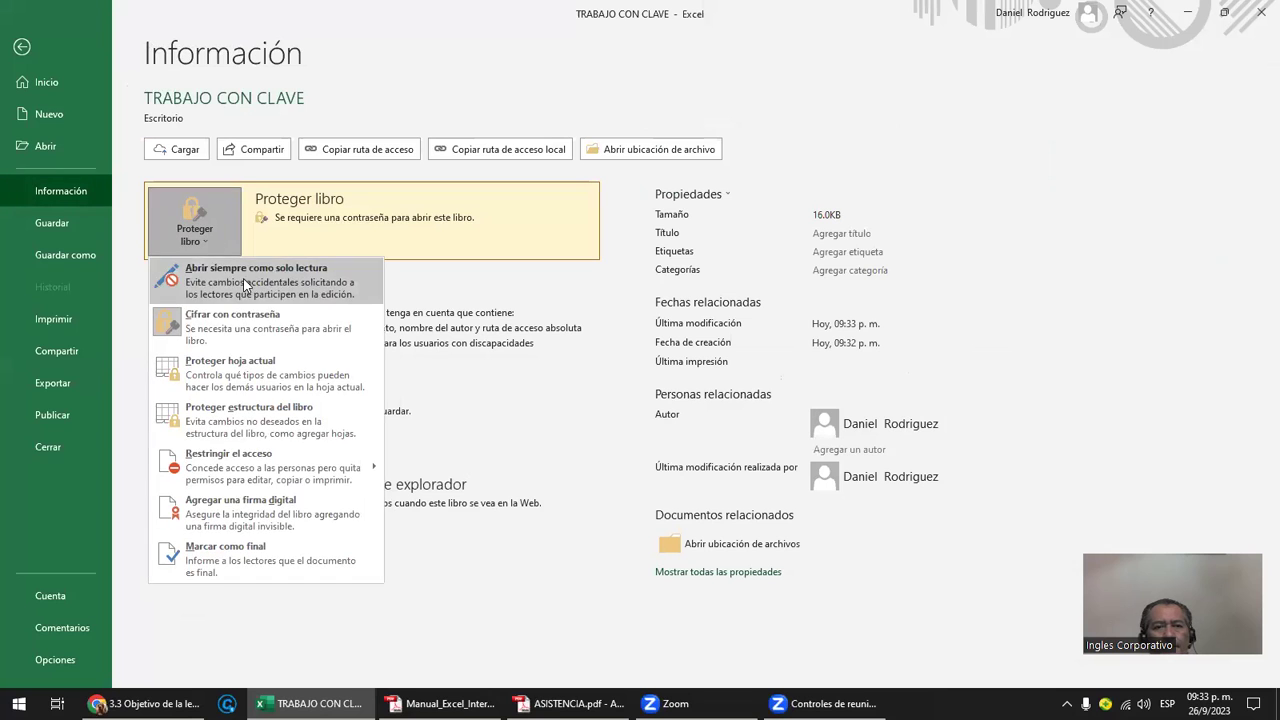
click(231, 338)
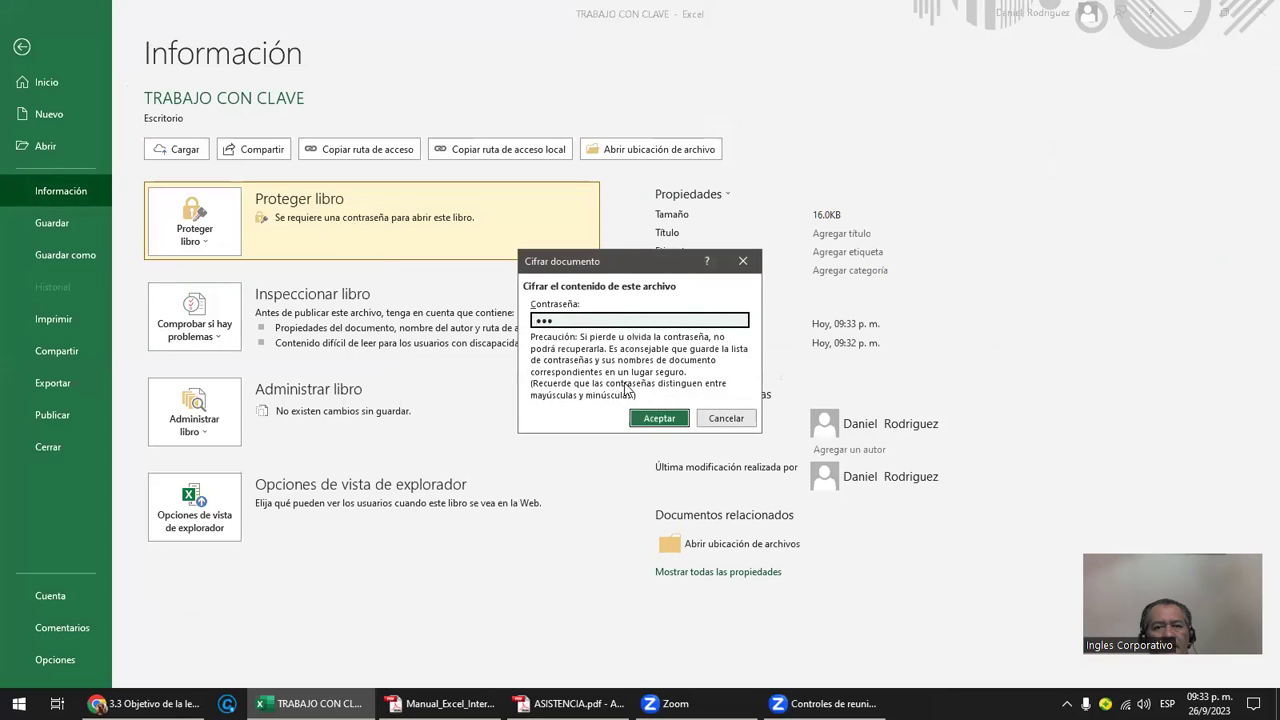
click(706, 420)
key(Escape)
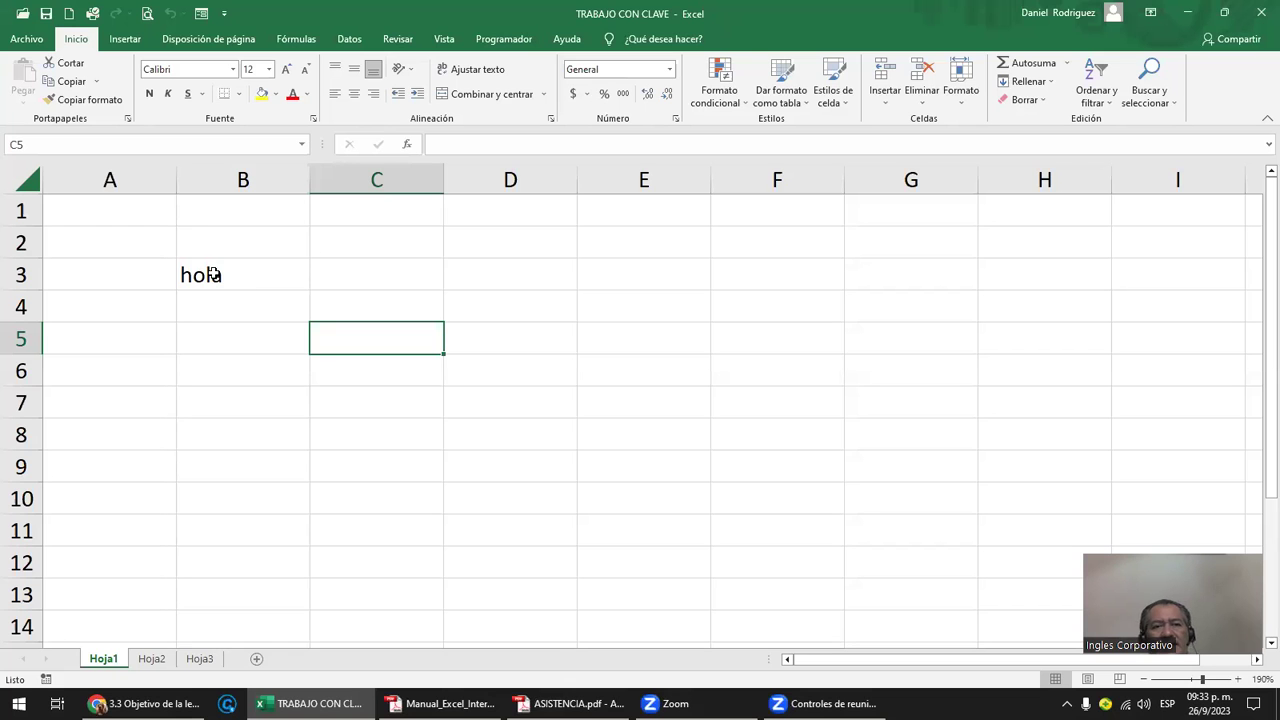
click(27, 38)
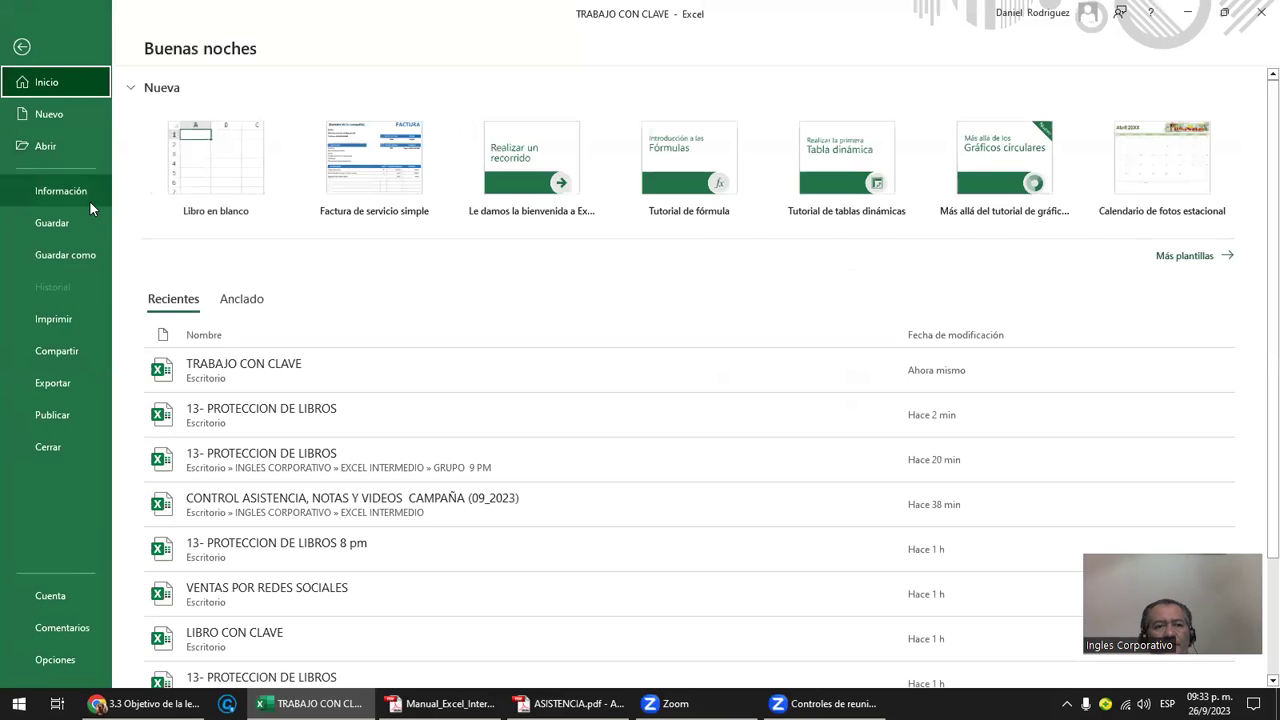
click(88, 254)
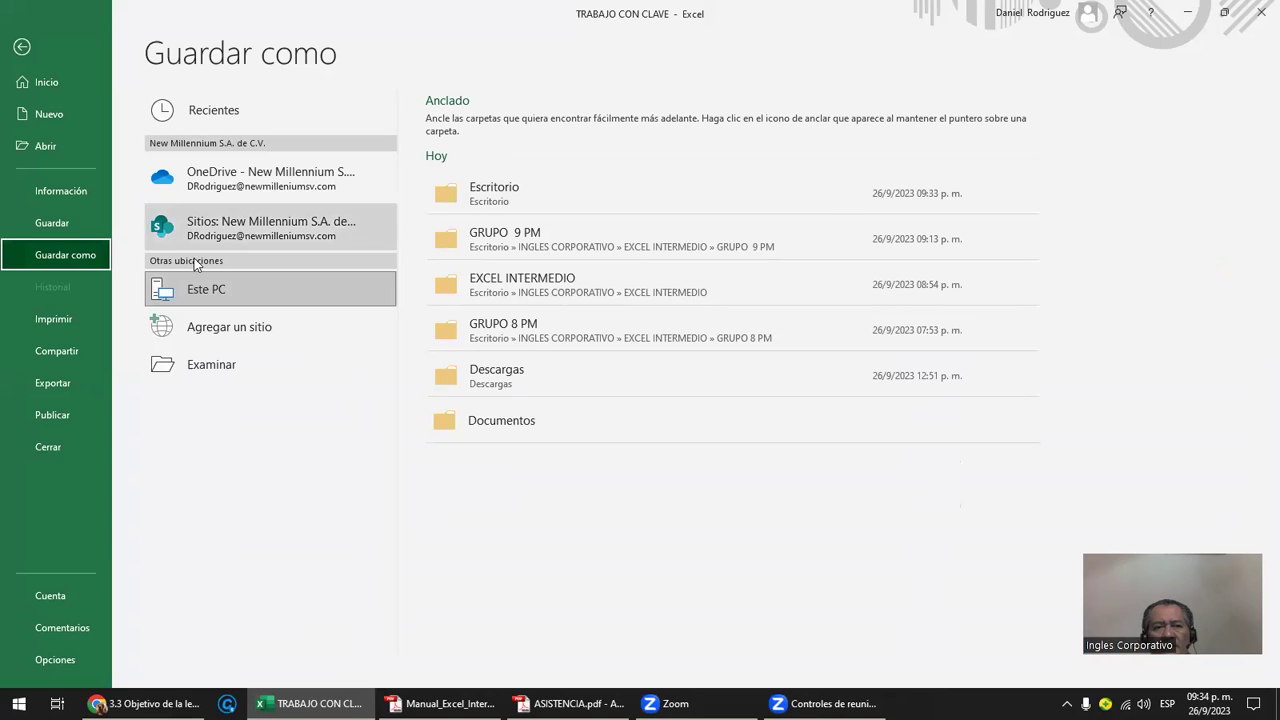
click(1261, 12)
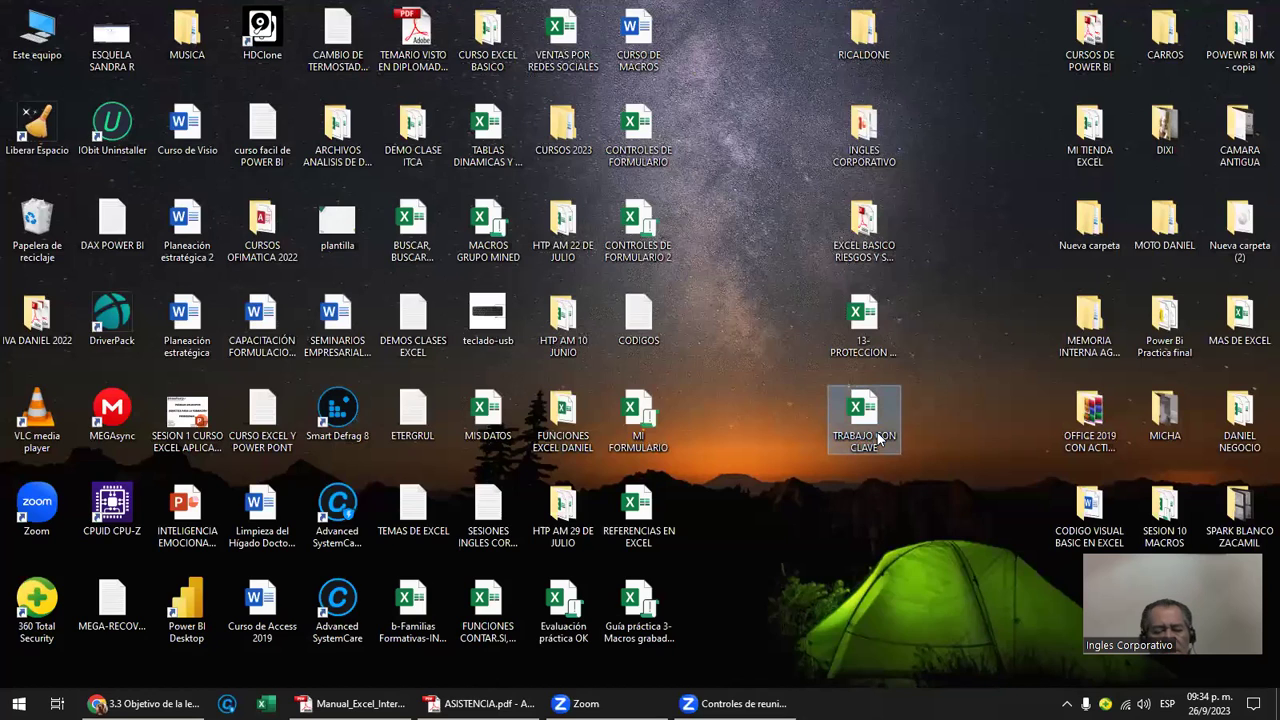
- Paste a copy of TRABAJO CON CLAVE and move it to the bottom of the desktop
key(ctrl+v)
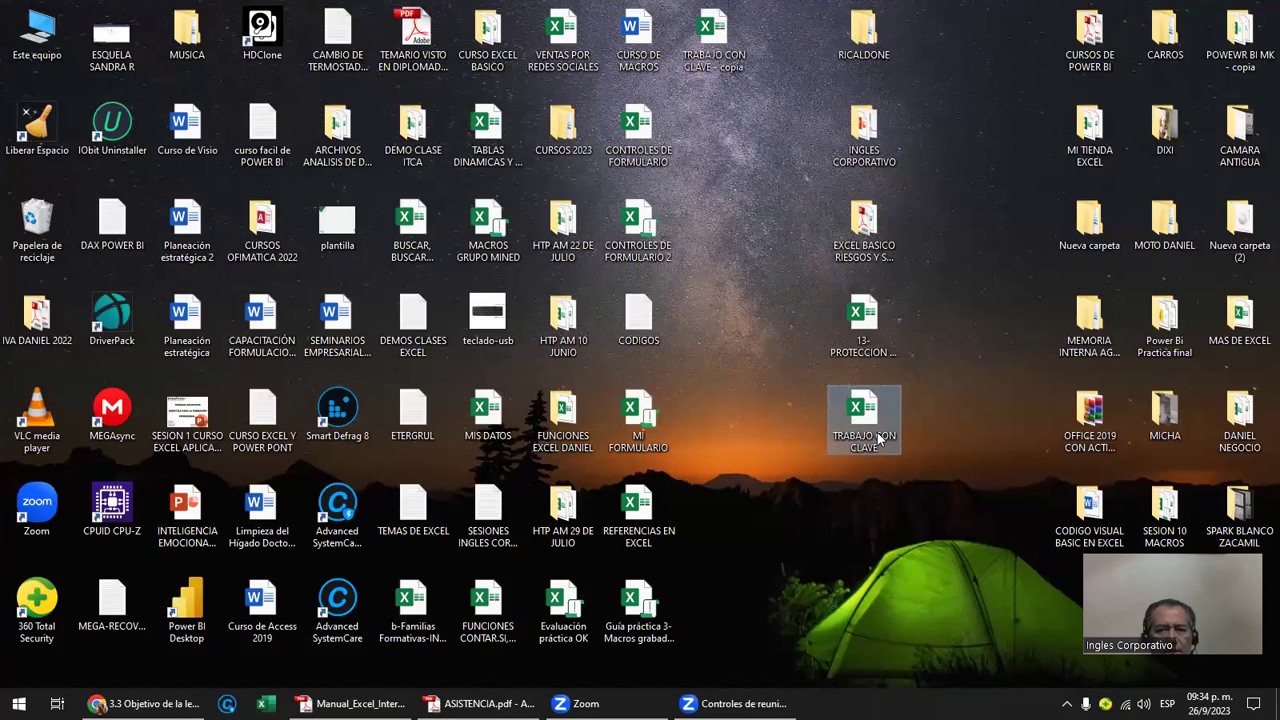
key(ctrl+v)
drag(858, 591, 860, 596)
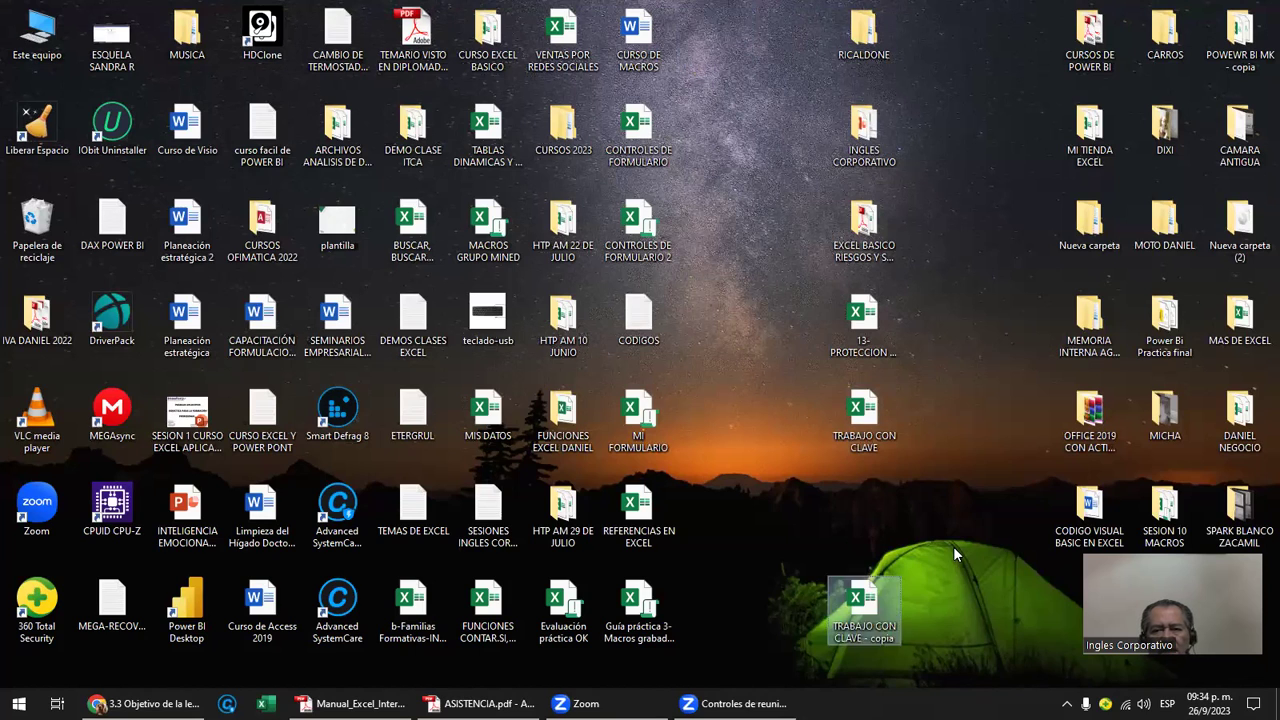
- Open the copy with its password, close and delete it, then select 13- PROTECCION DE LIBROS
double_click(872, 628)
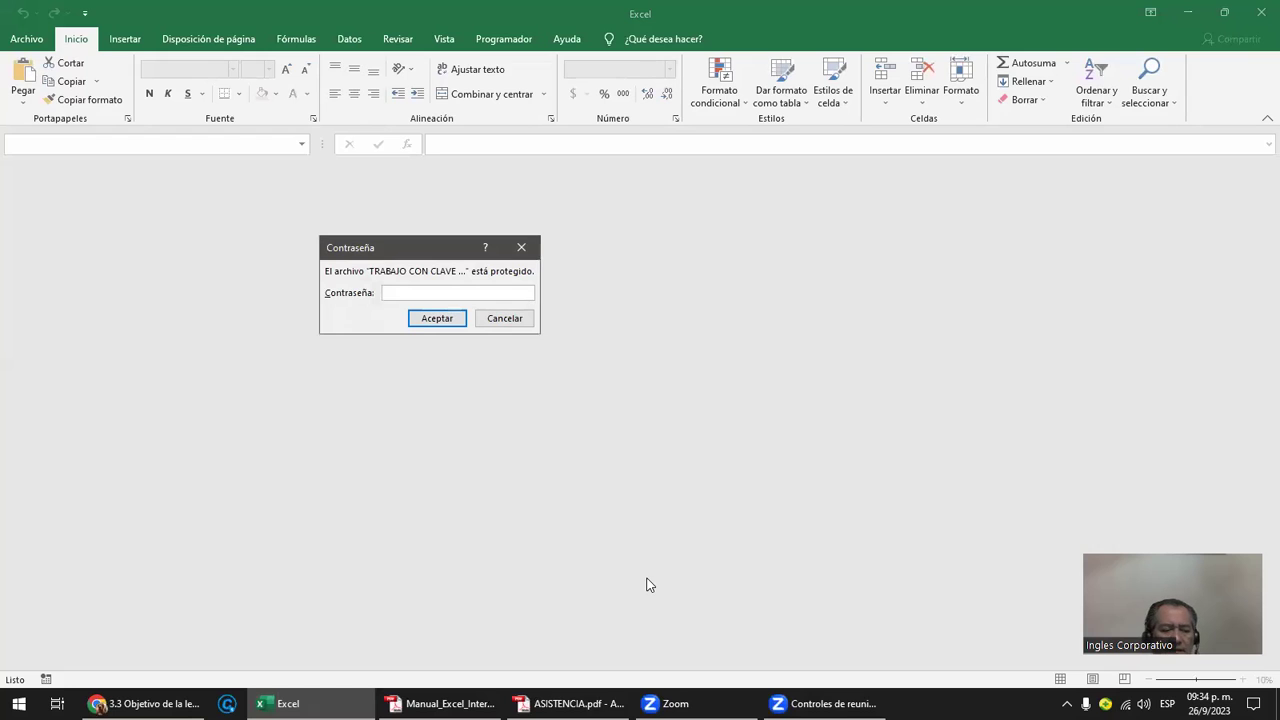
key(Return)
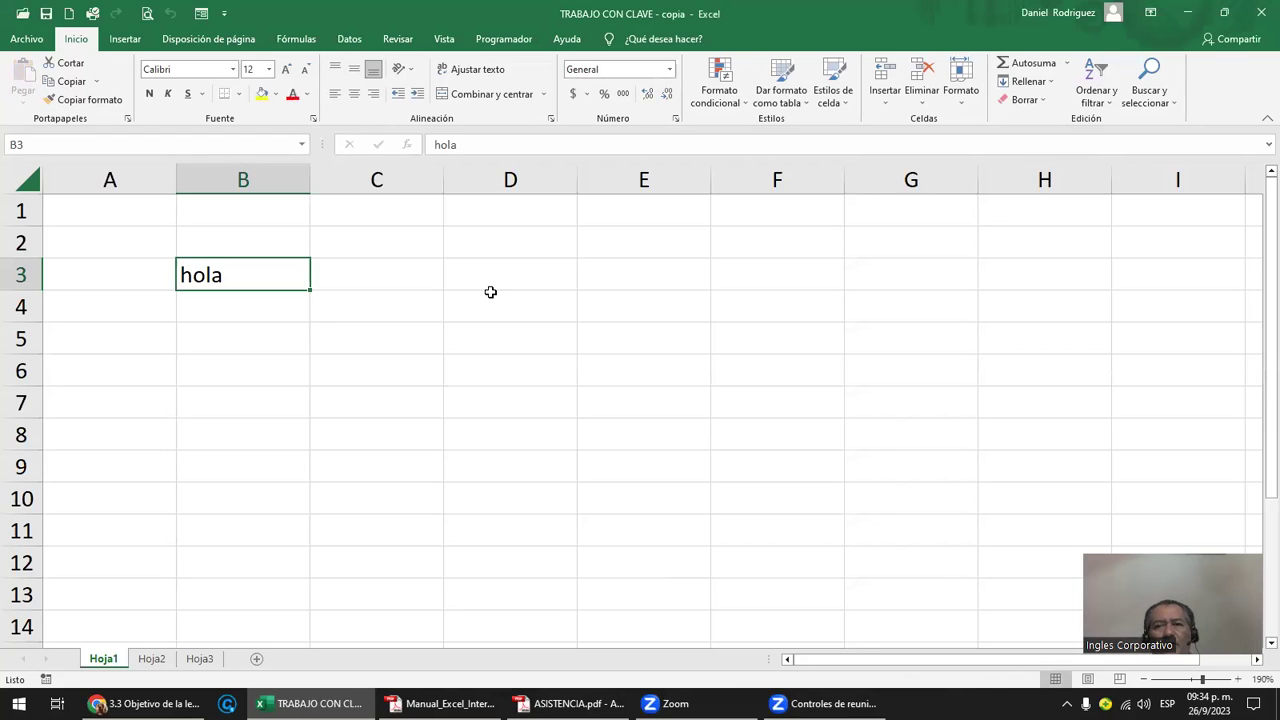
click(1261, 12)
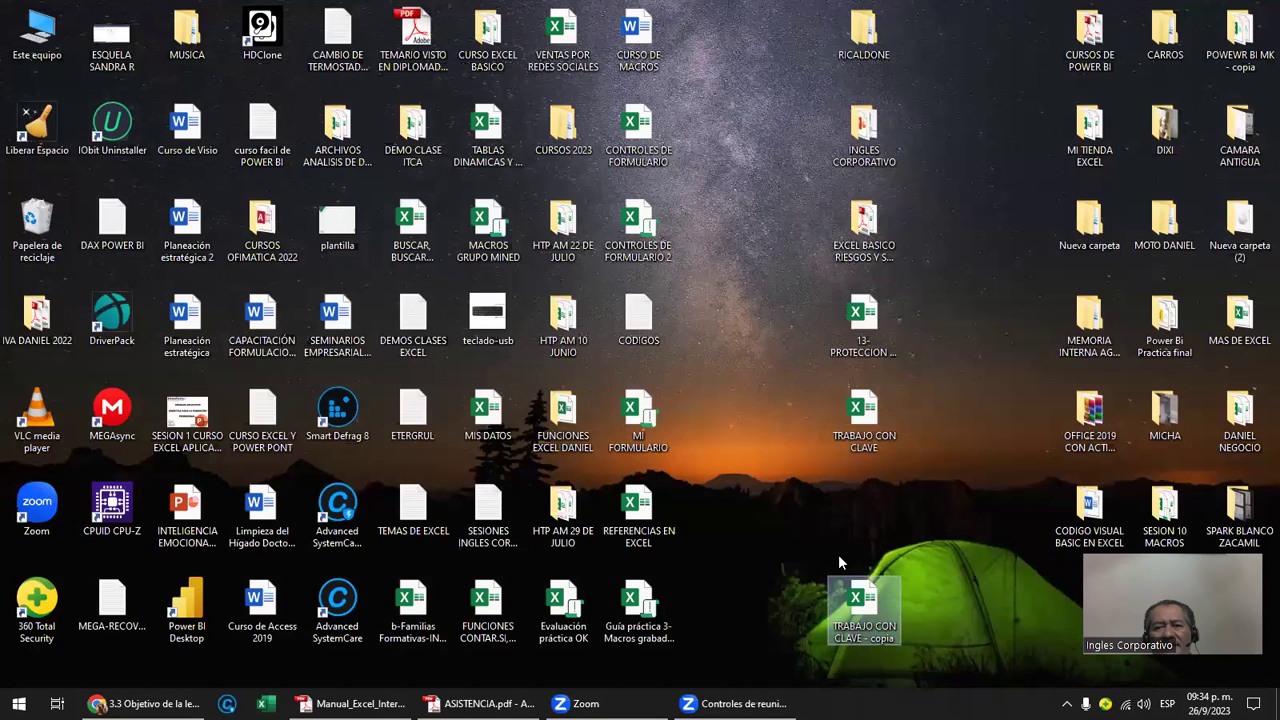
key(Delete)
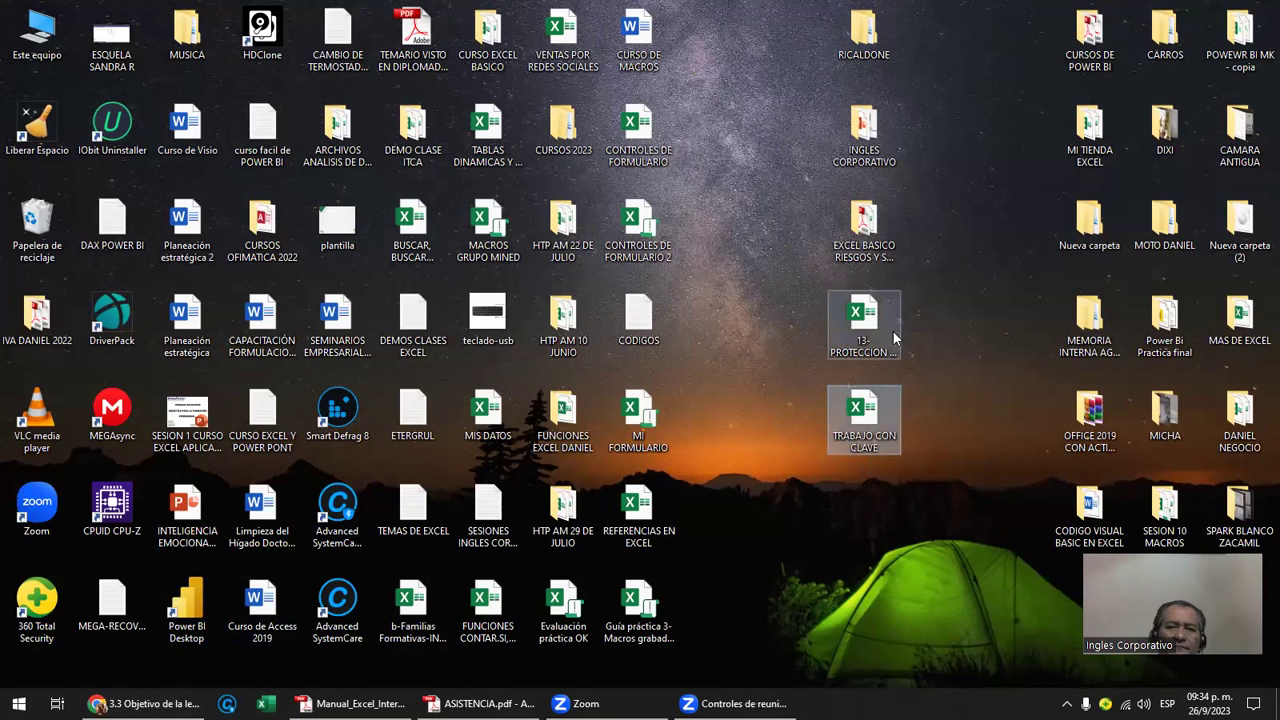
click(868, 330)
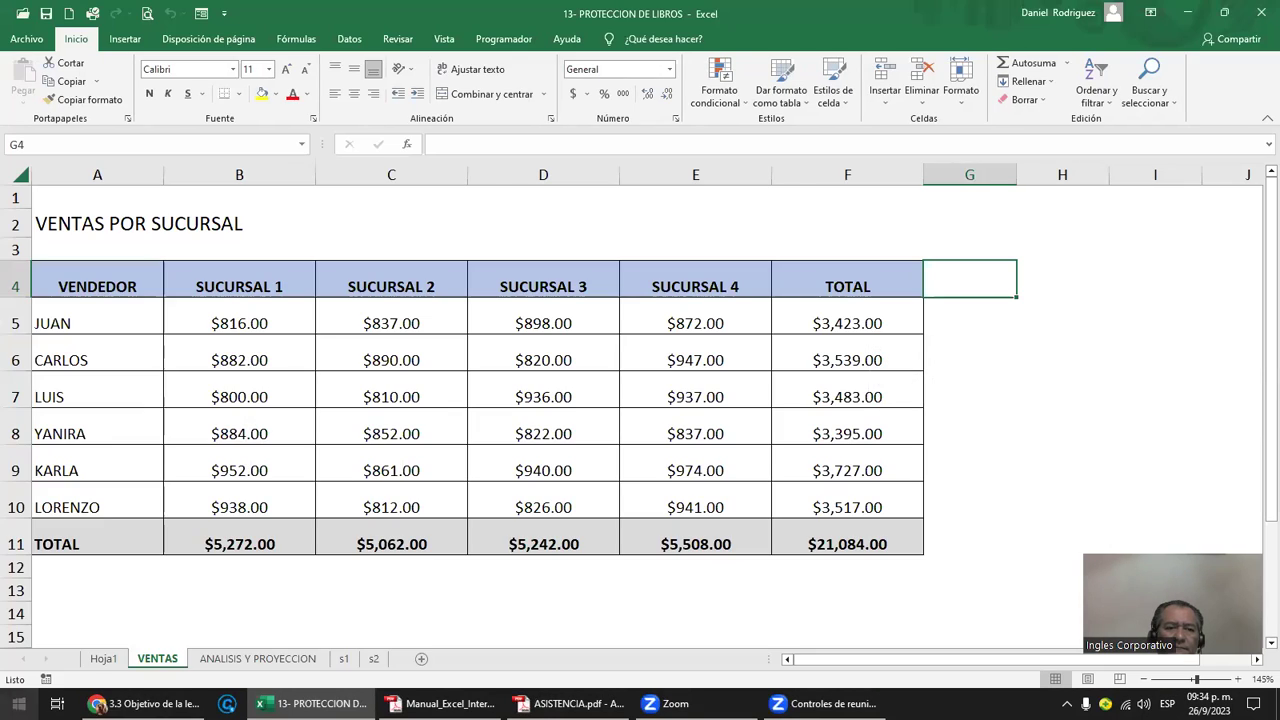
- On Hoja1, copy the yellow arrow beside 'Abrir como Sólo lectura' and beside 'Protección de hoja'
click(100, 660)
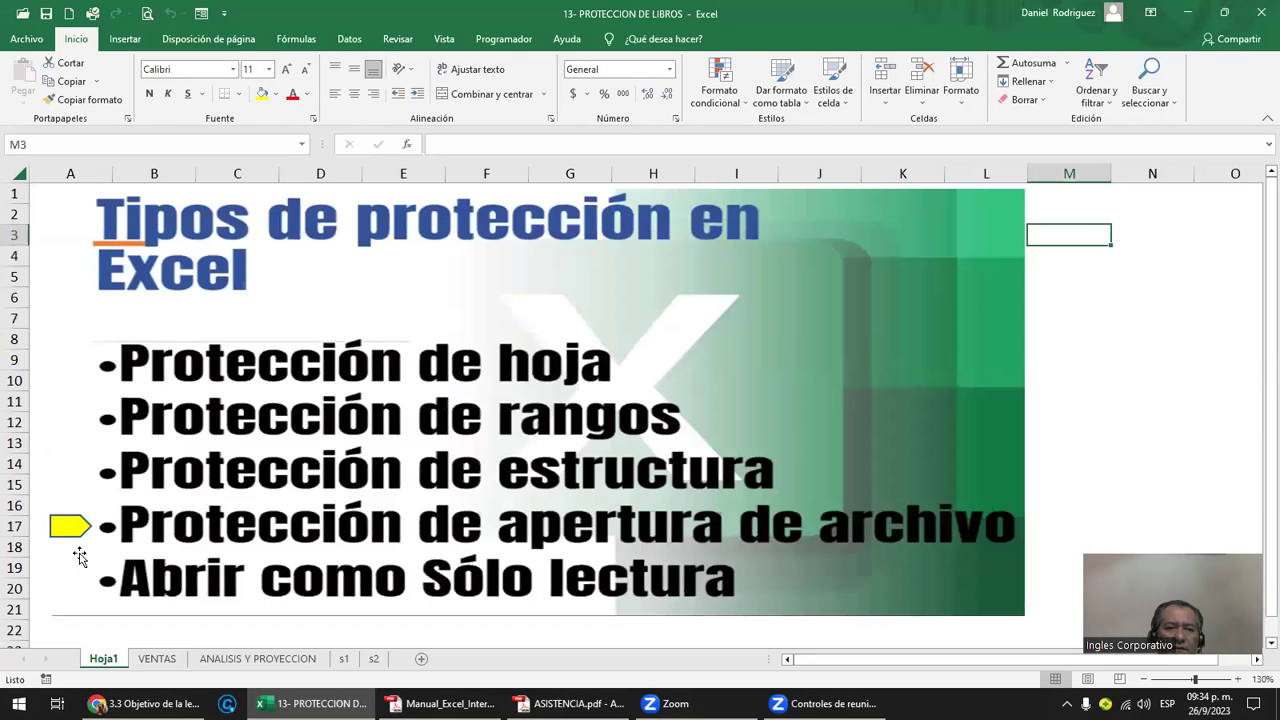
click(77, 527)
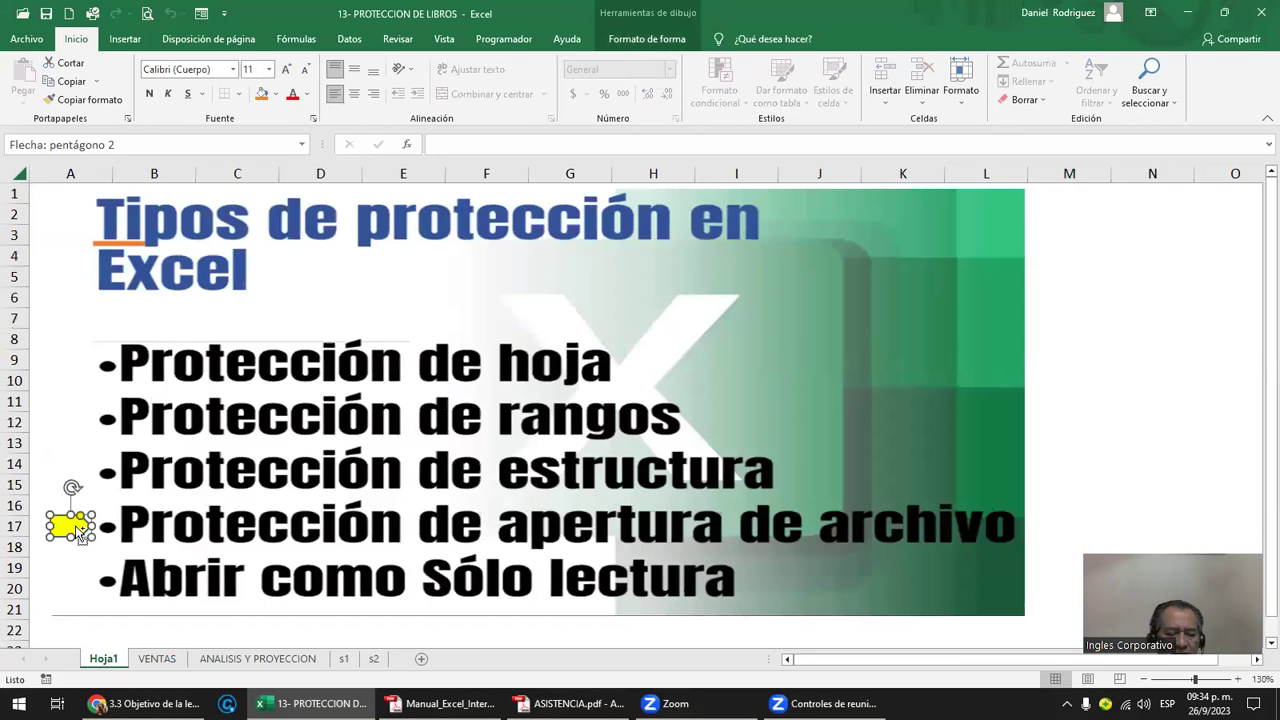
drag(77, 527, 85, 545)
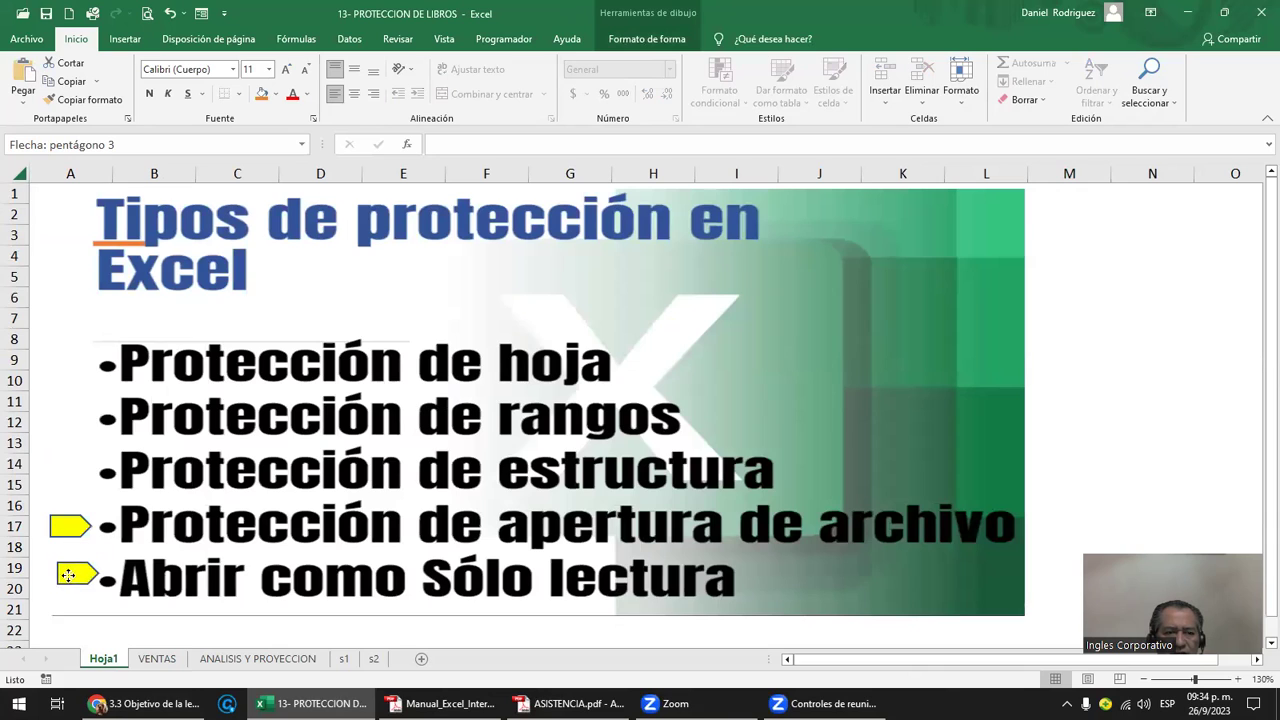
drag(85, 541, 66, 580)
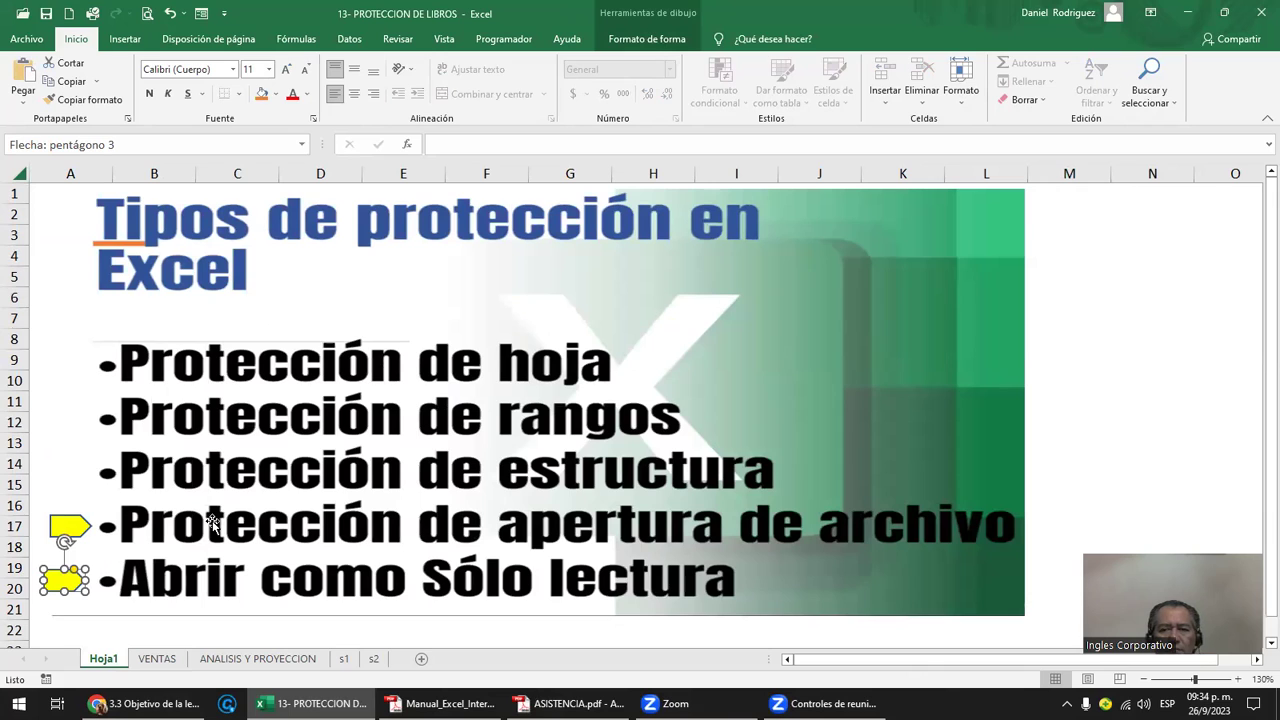
click(94, 632)
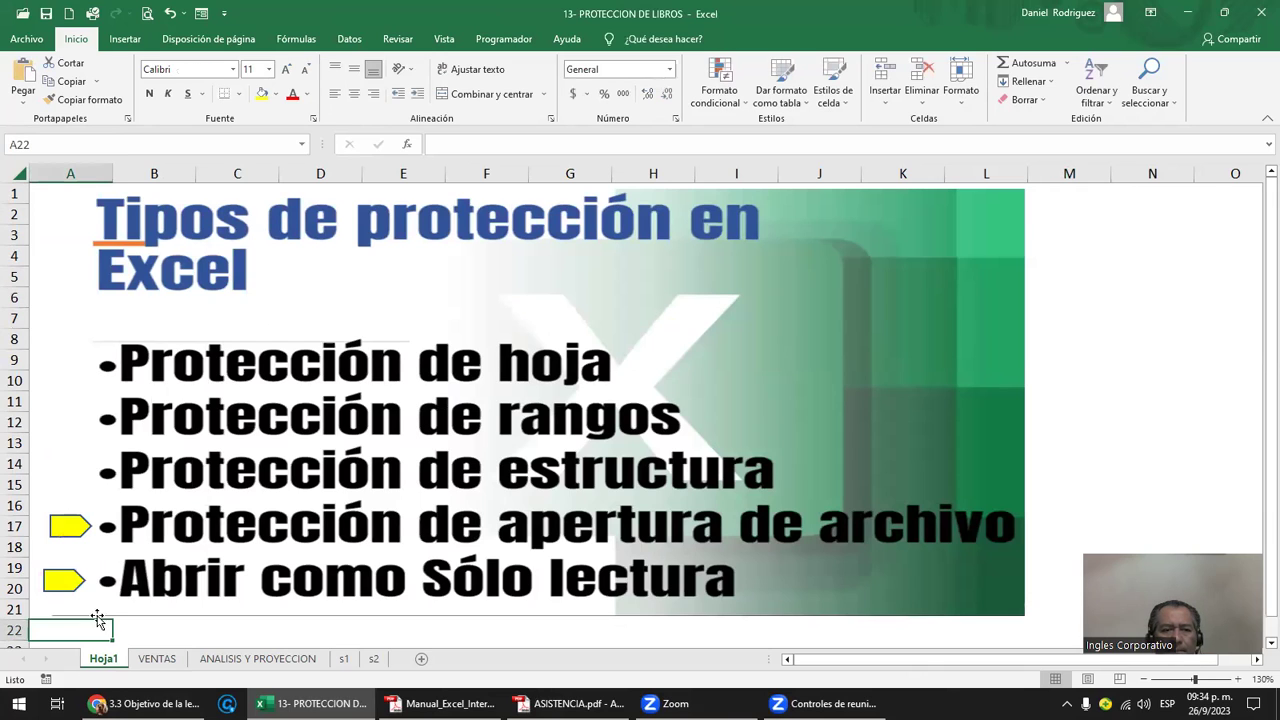
click(58, 585)
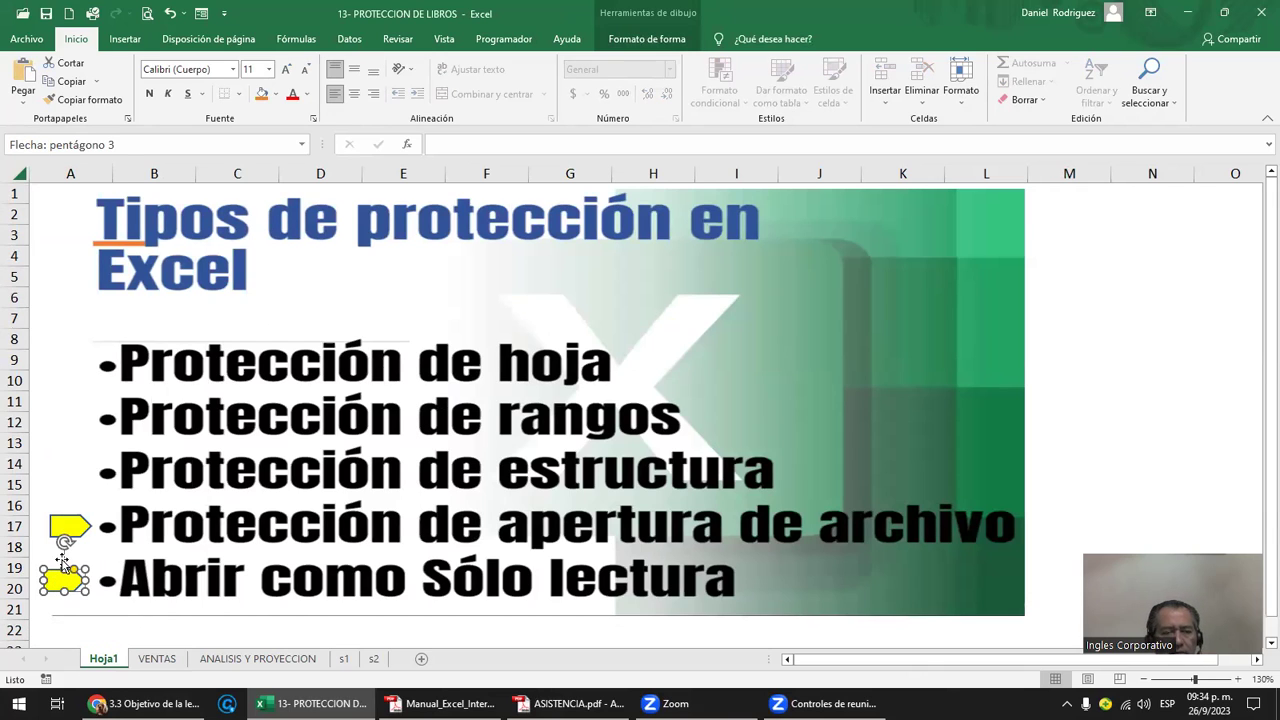
mouse_move(58, 570)
ctrl+mouse_down()
mouse_move(88, 382)
mouse_move(59, 368)
ctrl+mouse_up()
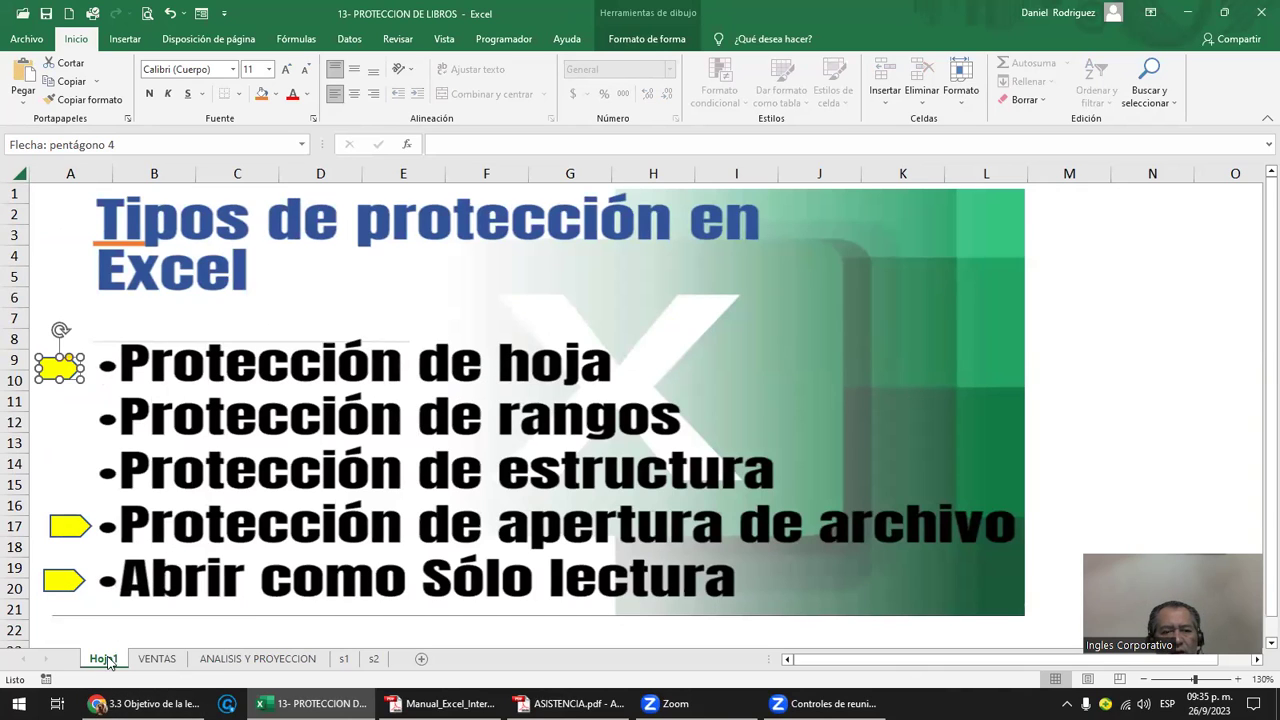
- Switch between the VENTAS and ANALISIS Y PROYECCION sheets, show the Revisar tab, and end on VENTAS
click(152, 660)
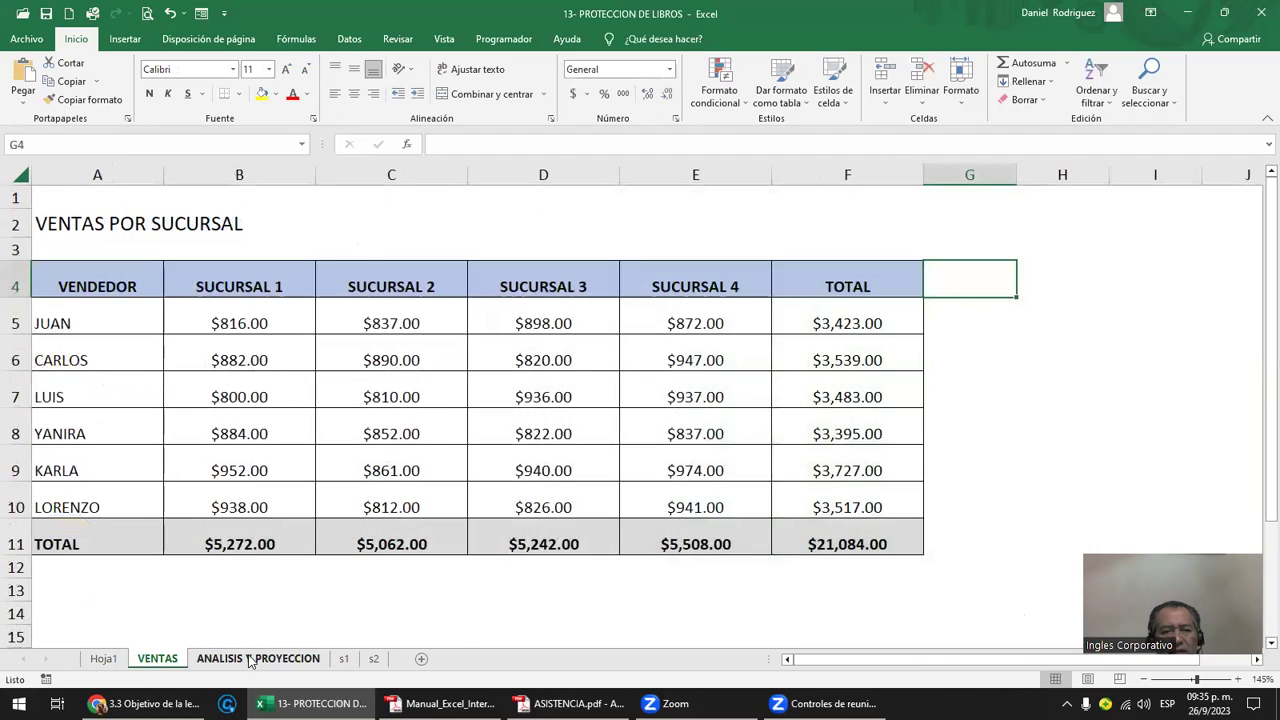
click(252, 660)
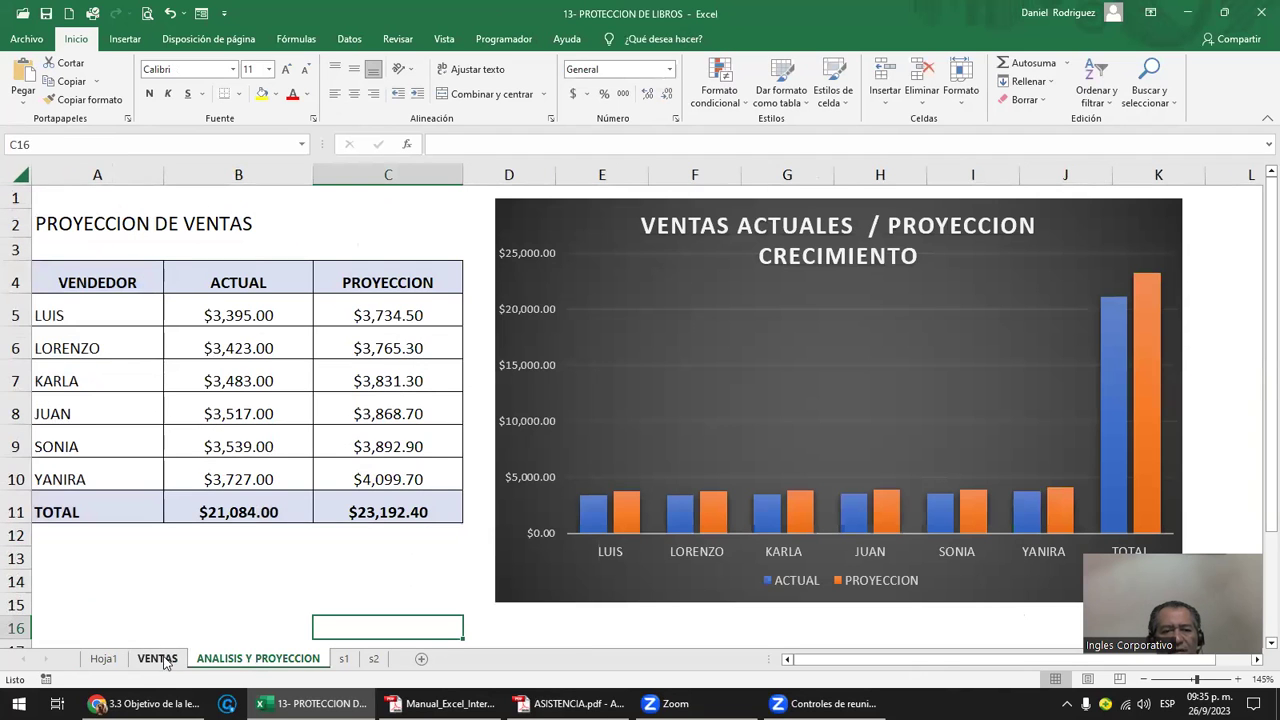
click(168, 661)
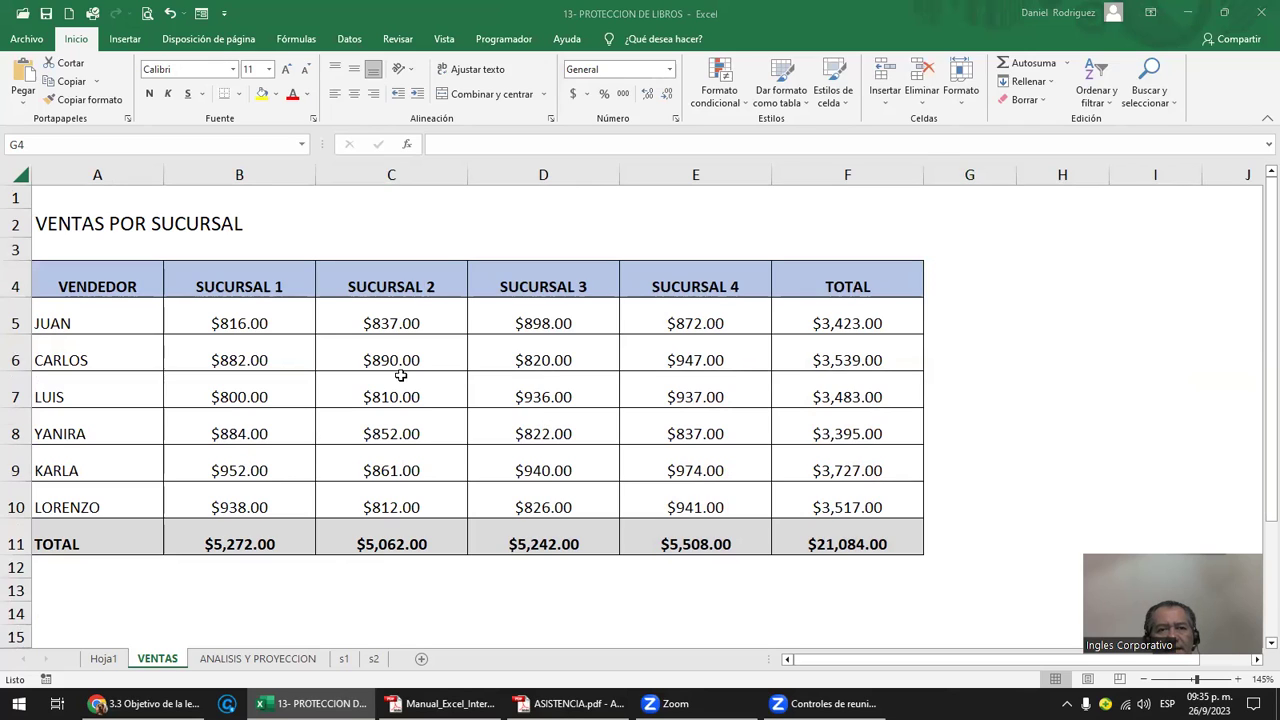
click(397, 45)
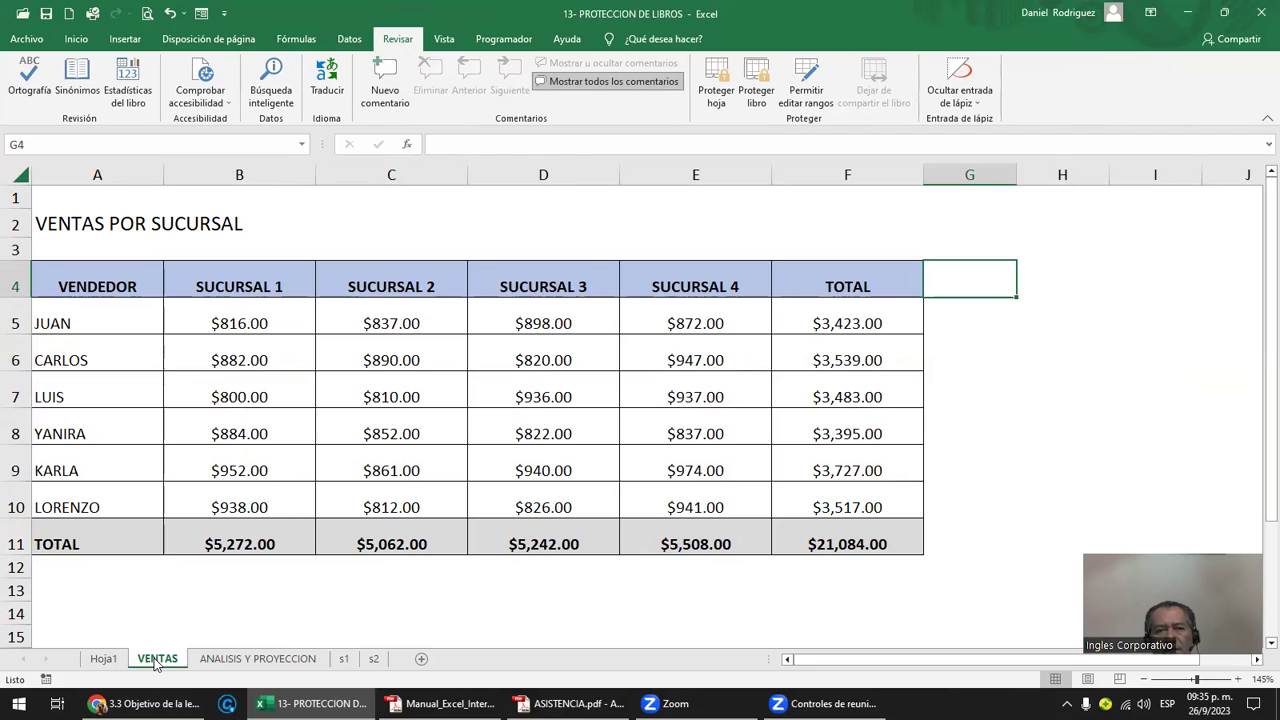
click(262, 660)
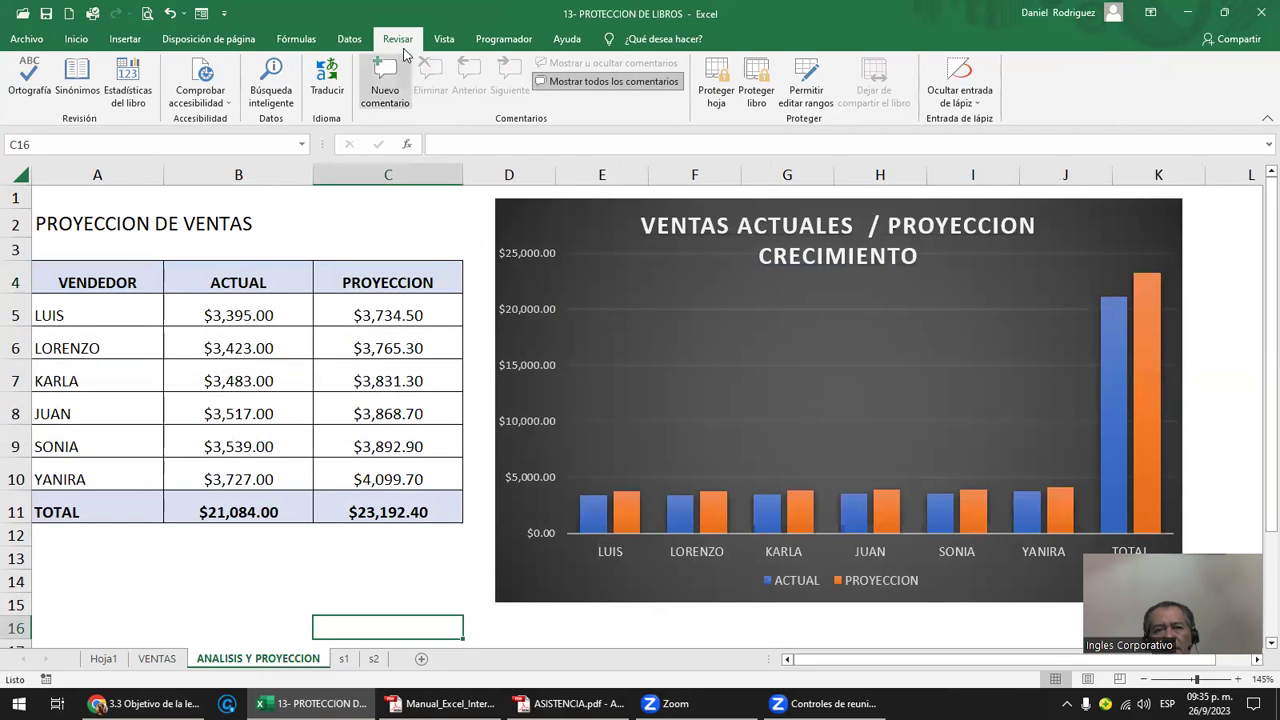
click(176, 659)
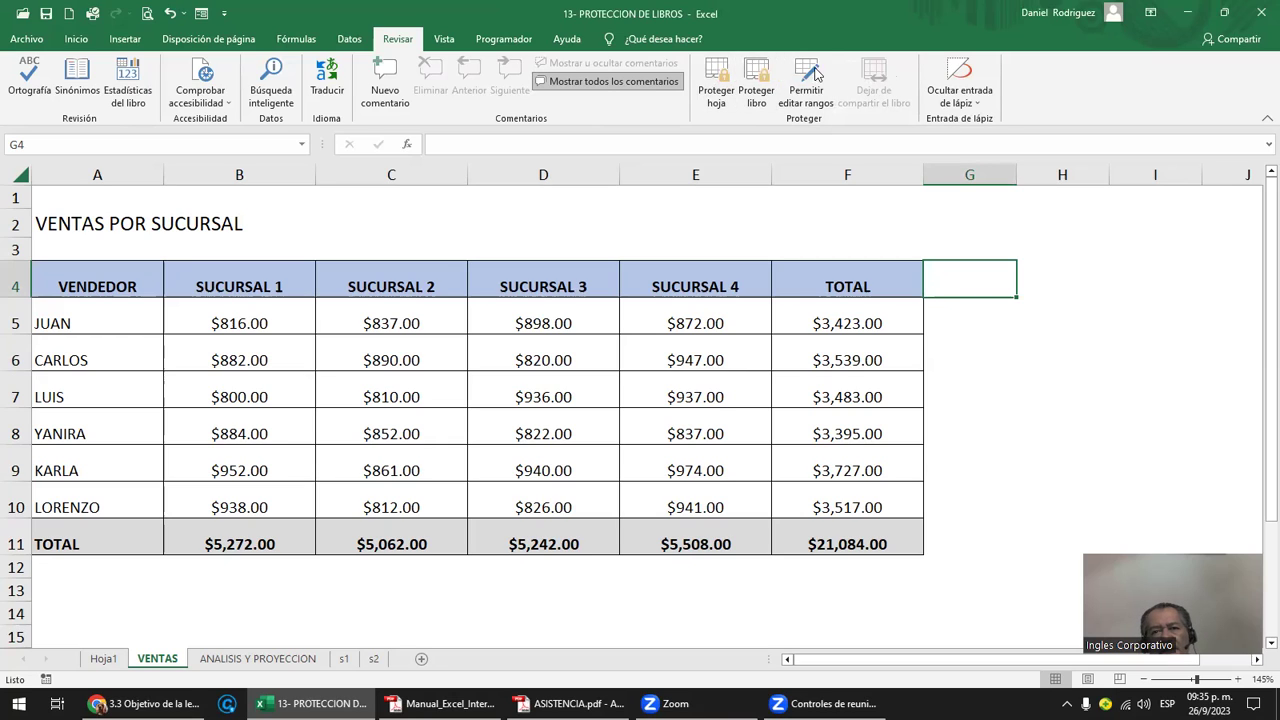
- Protect the VENTAS sheet with a password and default permissions, retyping the password to confirm
click(710, 78)
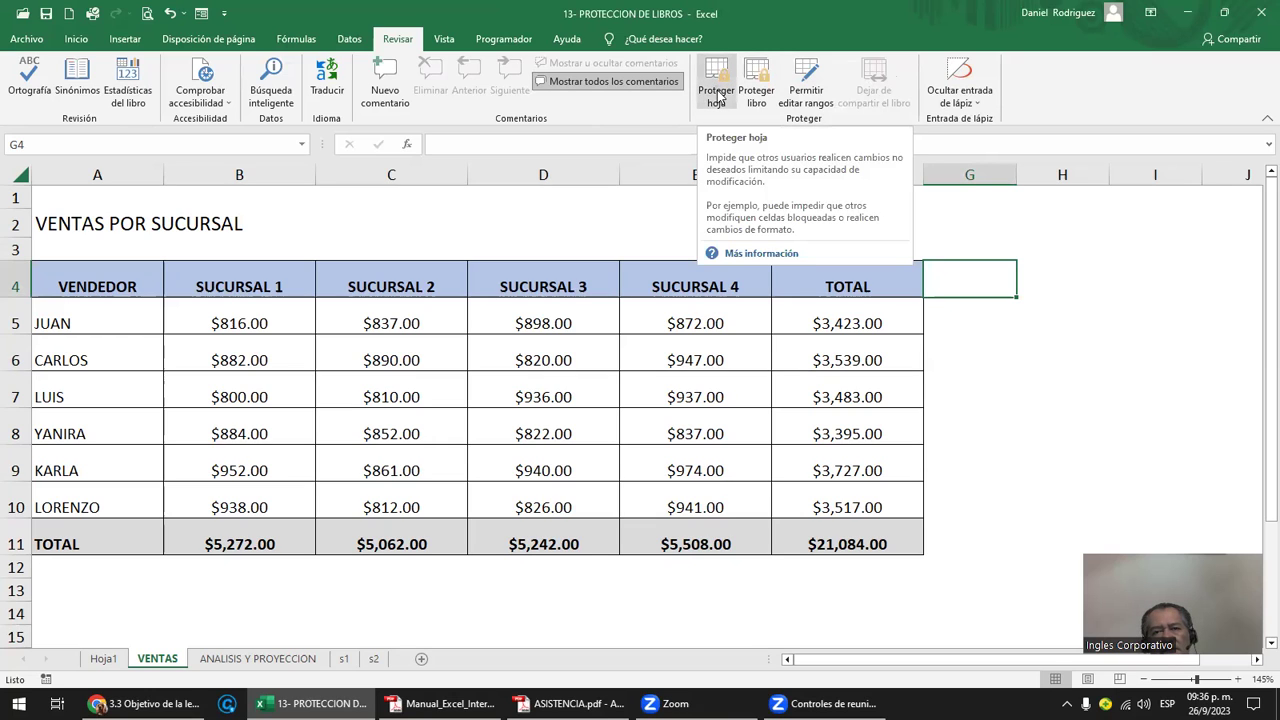
click(718, 97)
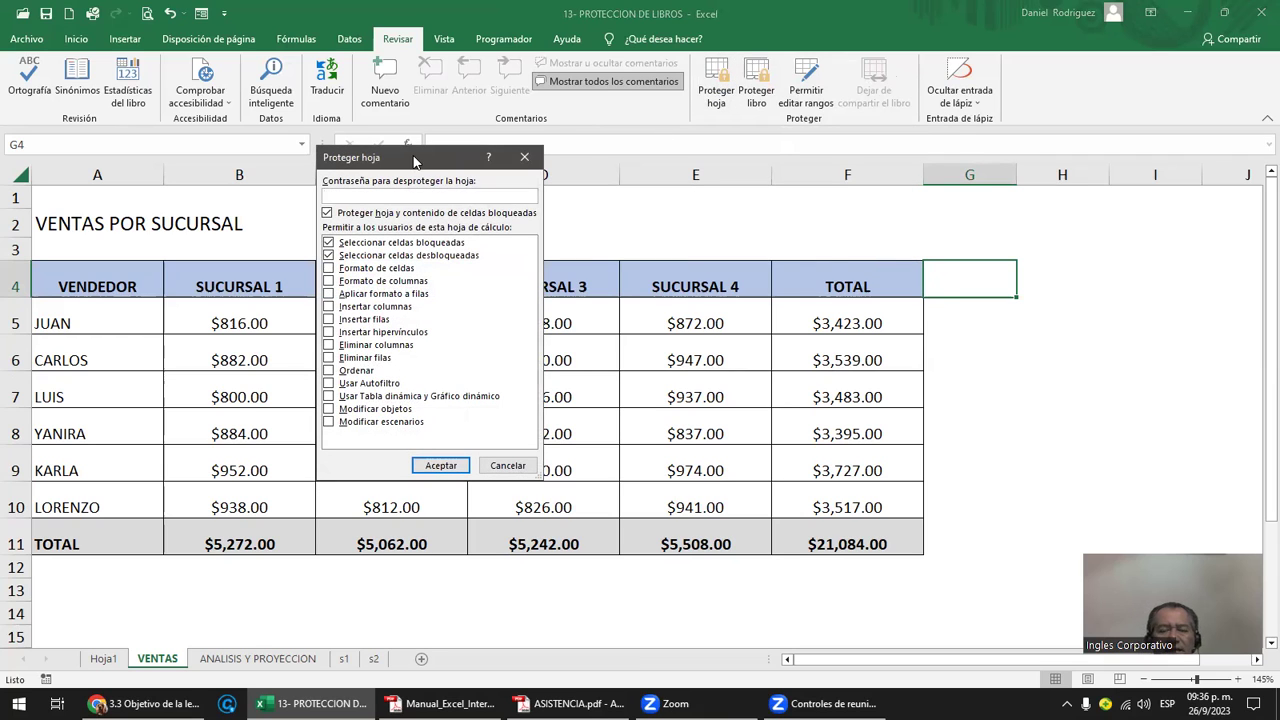
drag(411, 158, 697, 200)
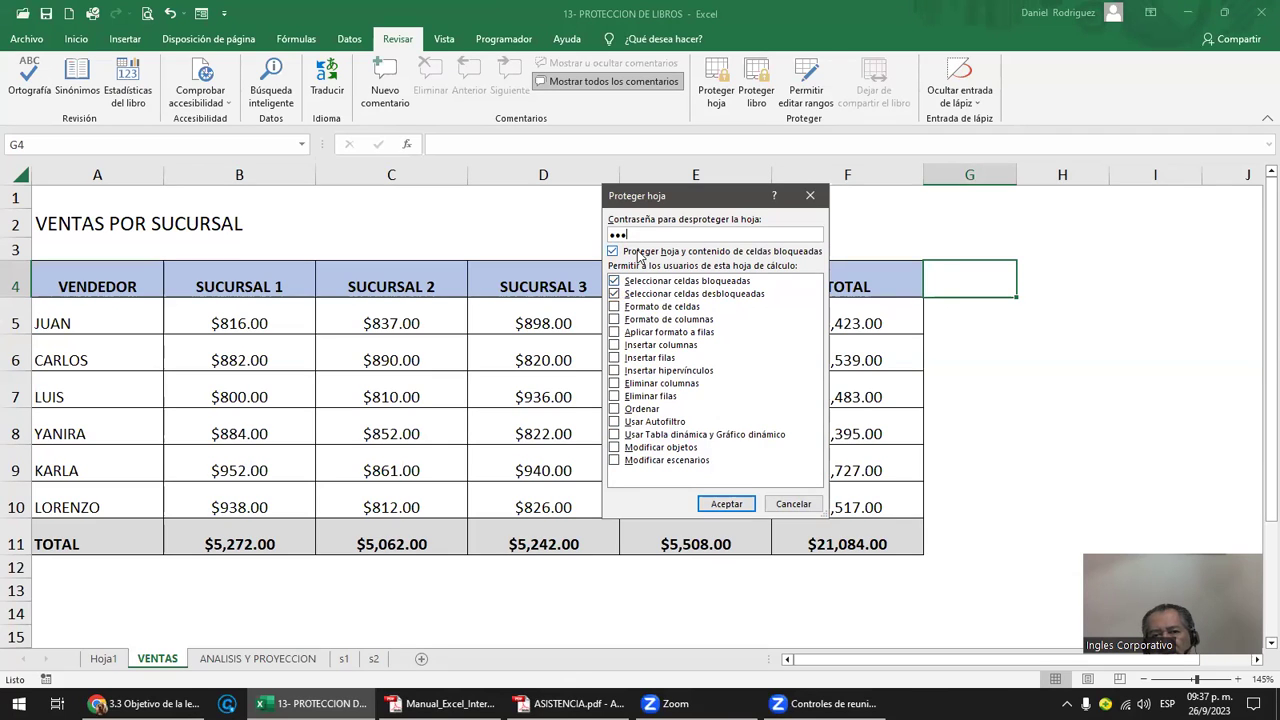
click(720, 504)
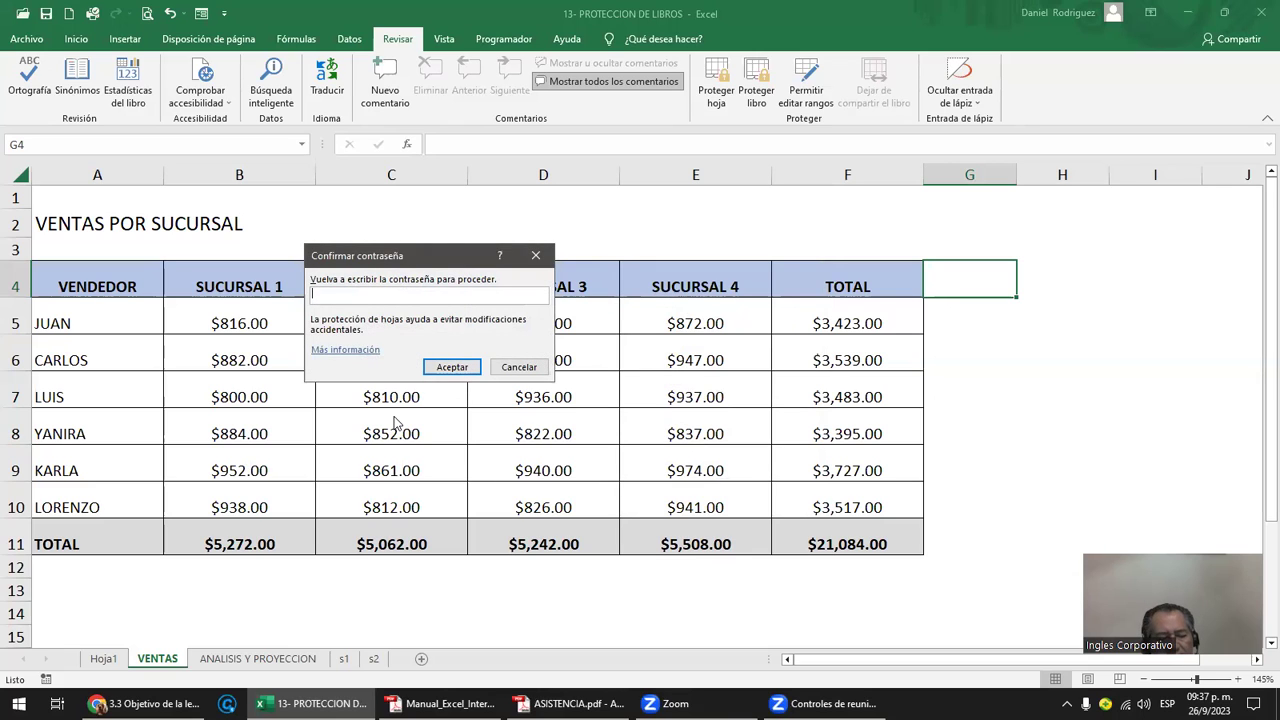
text(1)
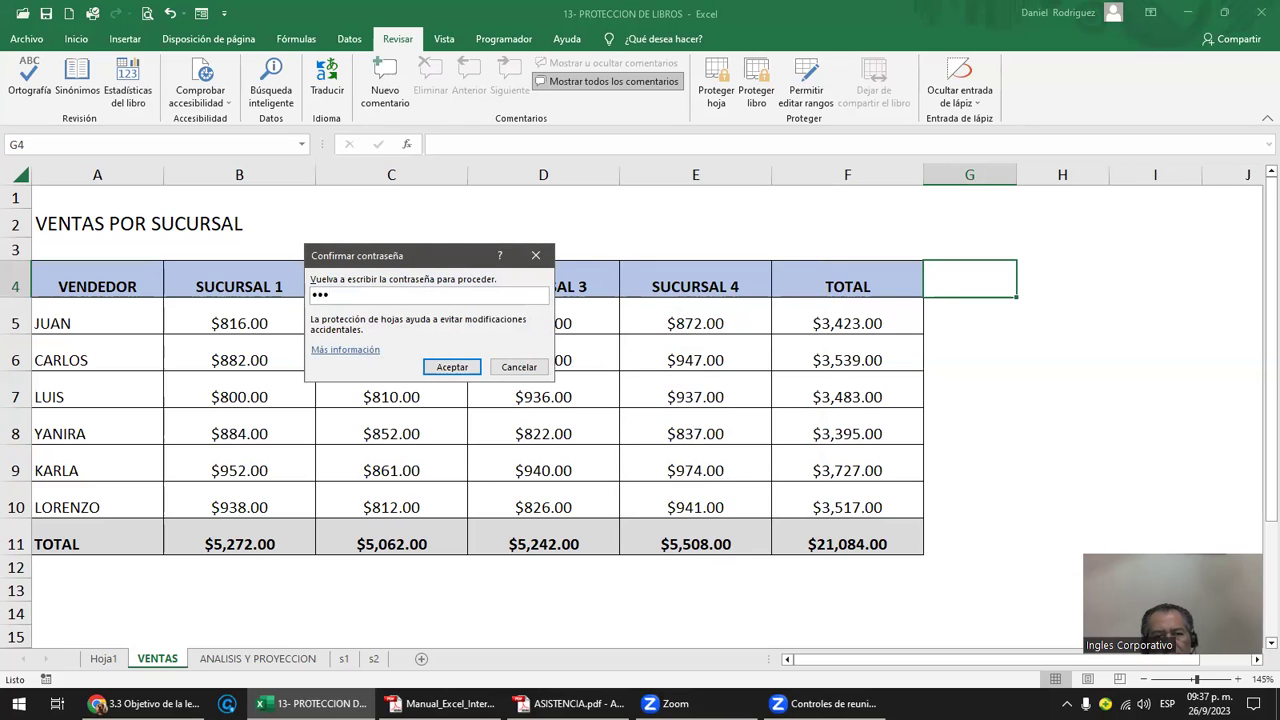
key(Return)
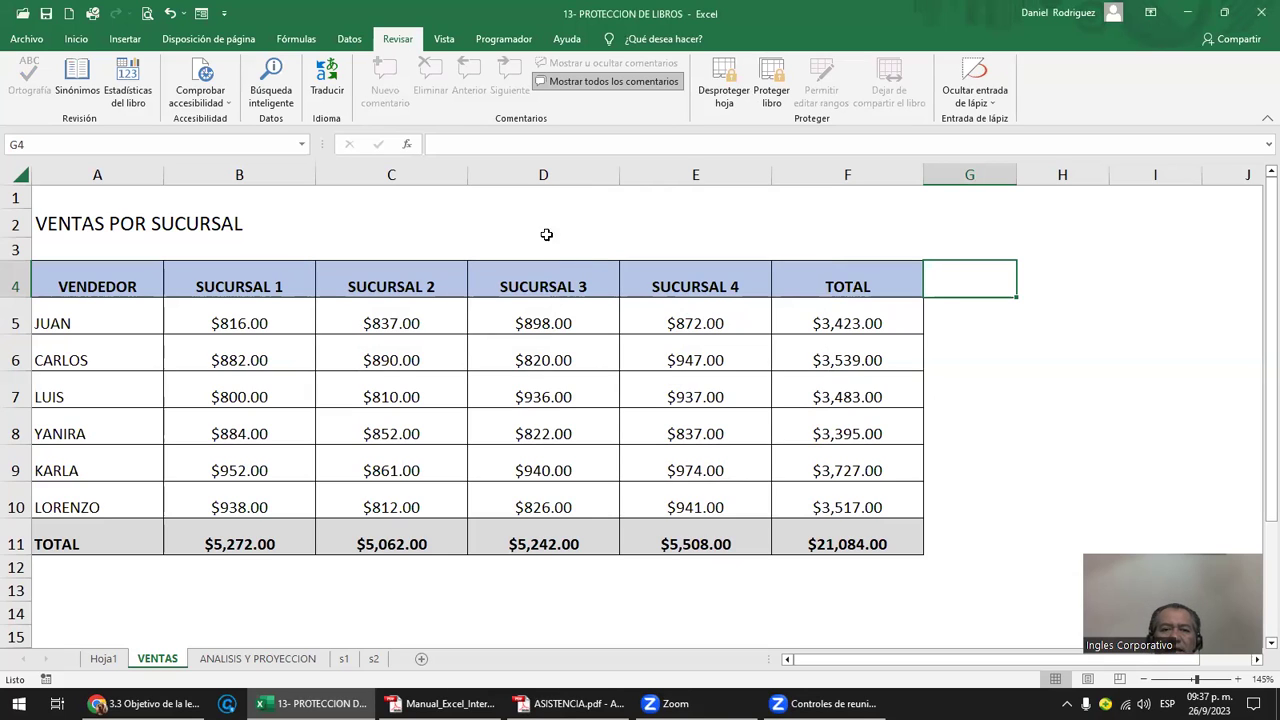
- Test the protection by trying to delete C2:D6 and edit E7, dismissing the protected-sheet warnings
drag(845, 276, 849, 534)
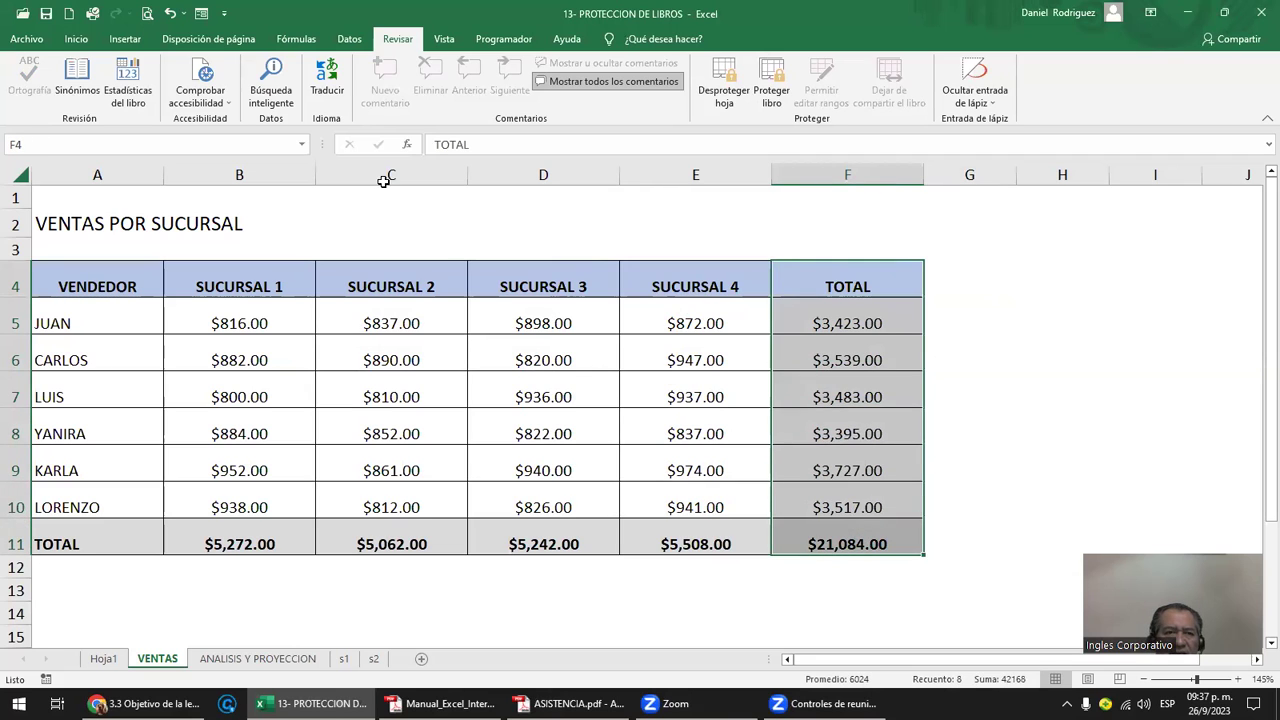
click(88, 45)
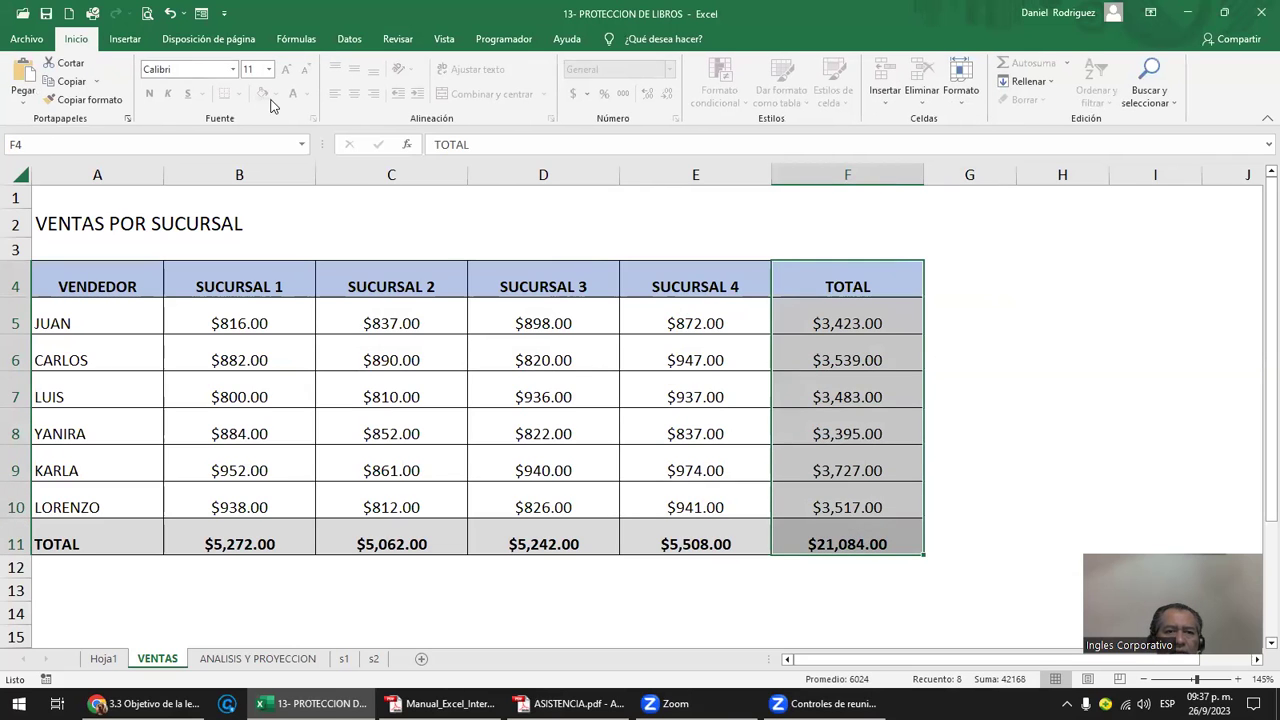
click(639, 231)
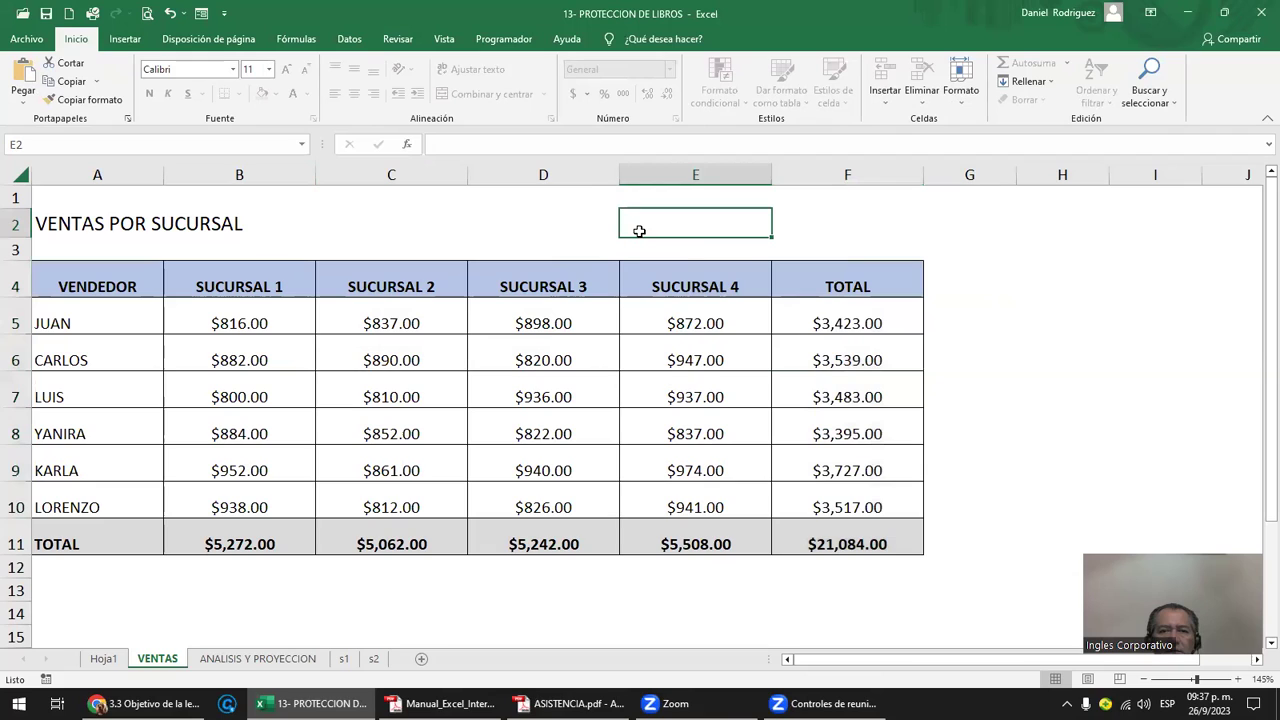
click(805, 280)
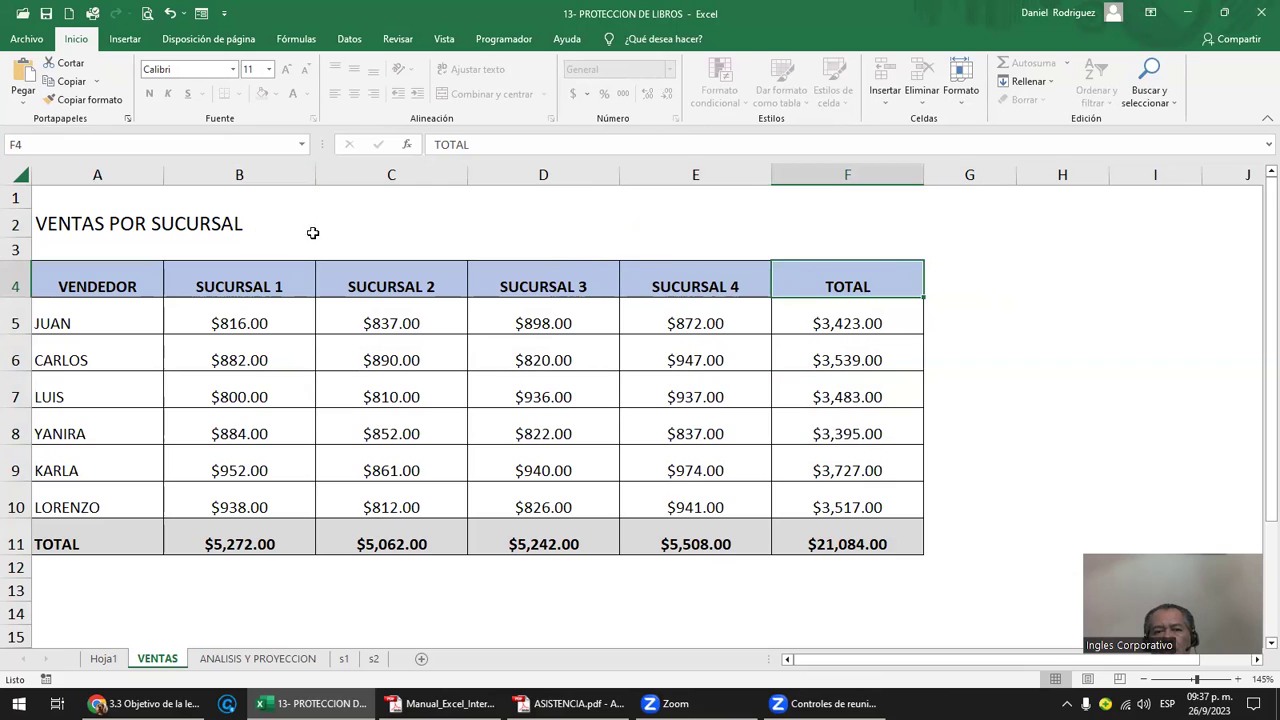
drag(108, 204, 101, 237)
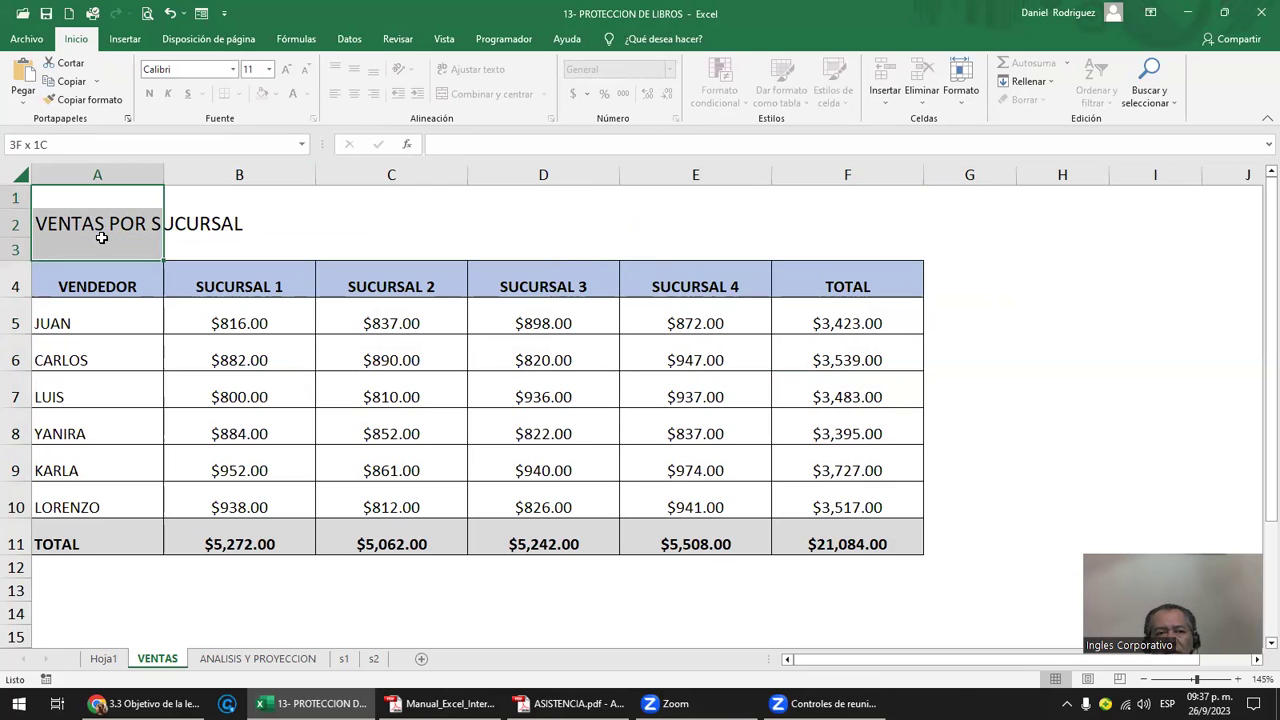
drag(330, 225, 469, 337)
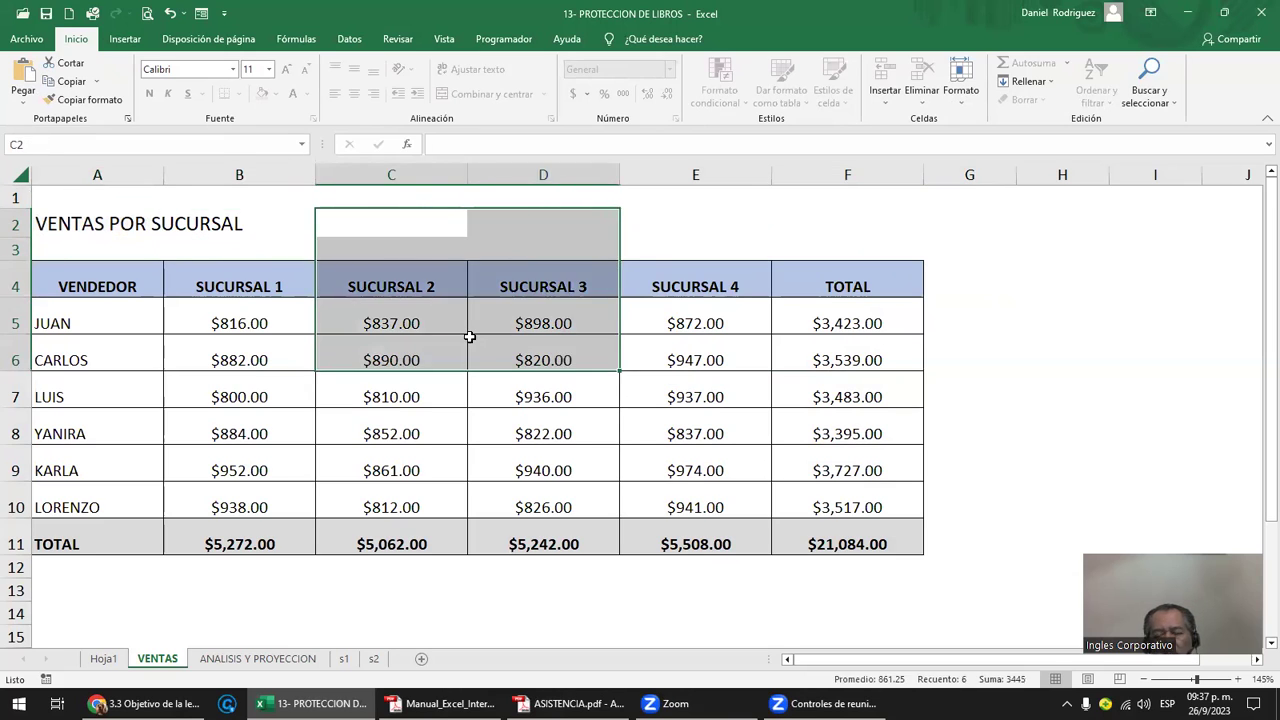
key(Delete)
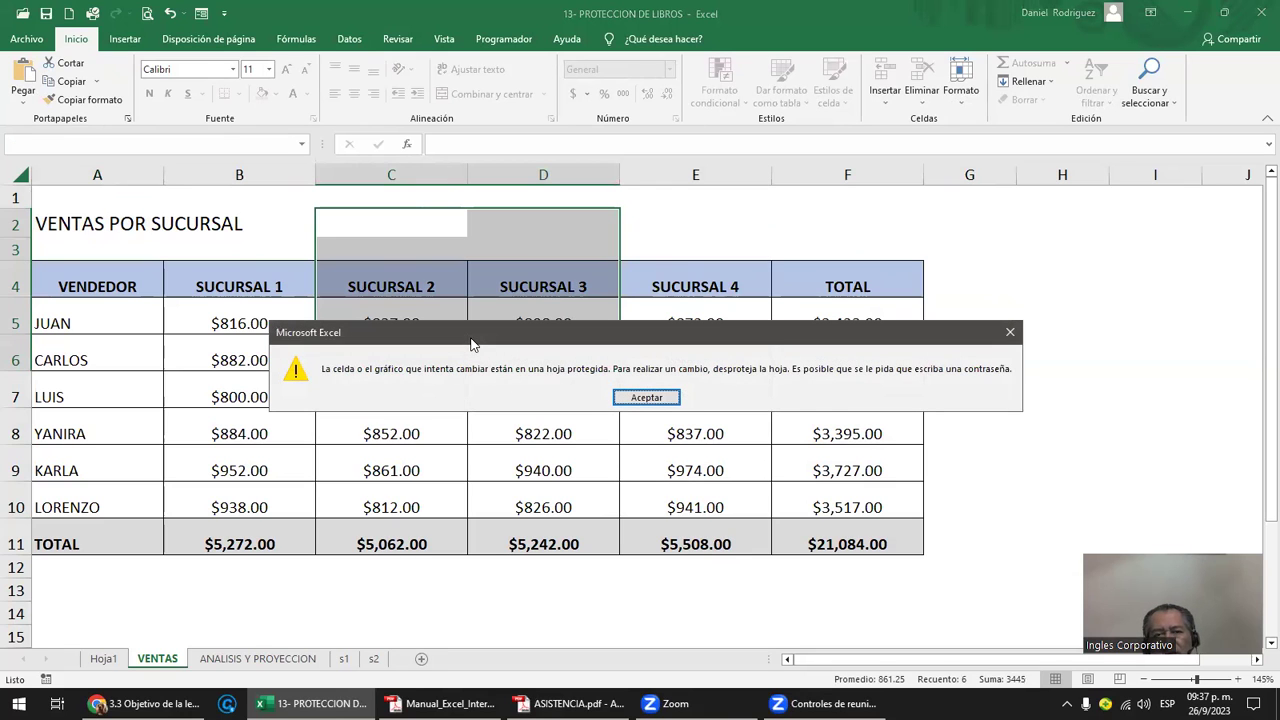
click(615, 396)
click(695, 390)
double_click(696, 387)
key(Return)
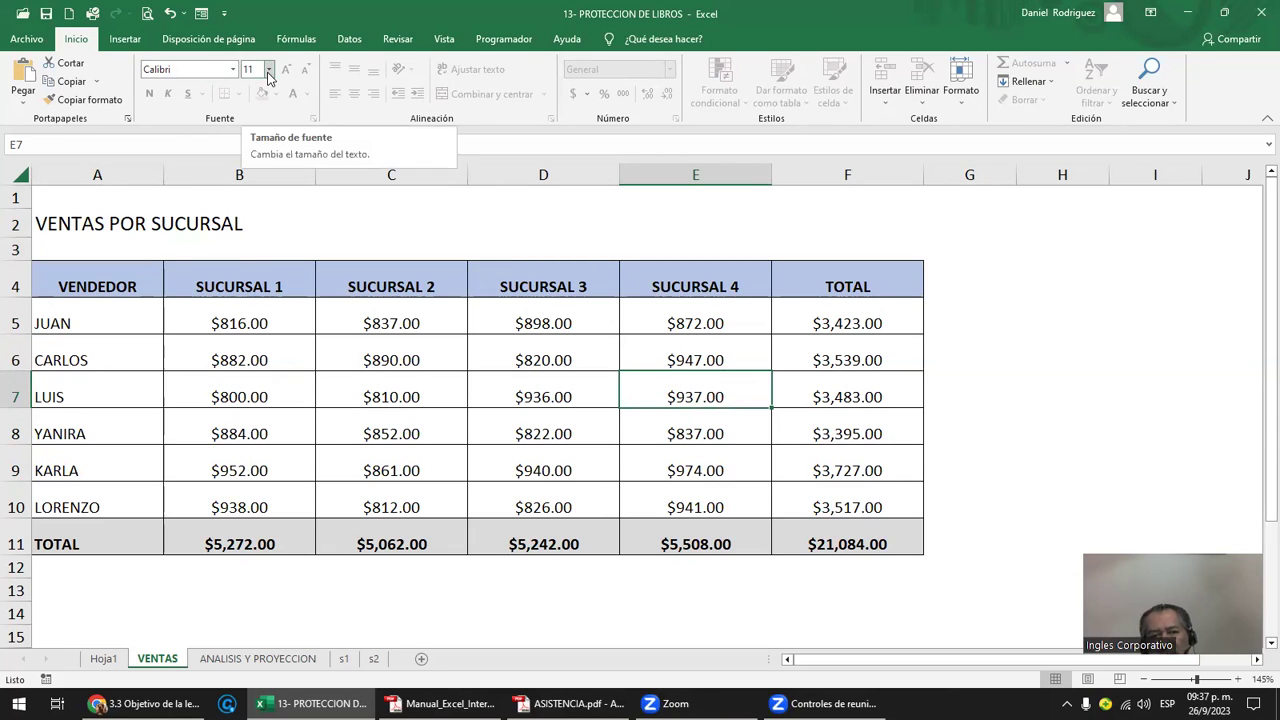
- Try pasting the copied TOTAL column F4:F11 into column H, and check the column, row and sheet-tab menus
right_click(672, 176)
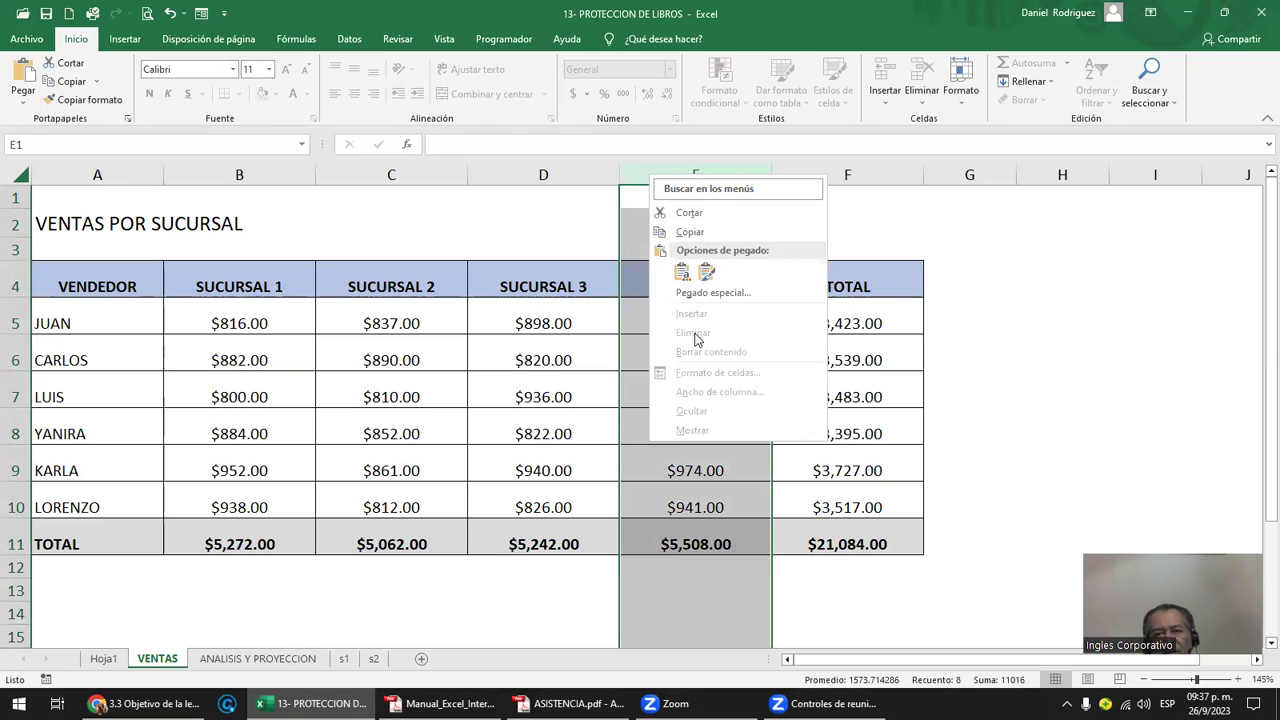
click(882, 310)
drag(879, 301, 900, 533)
key(ctrl+c)
key(Right)
key(Right)
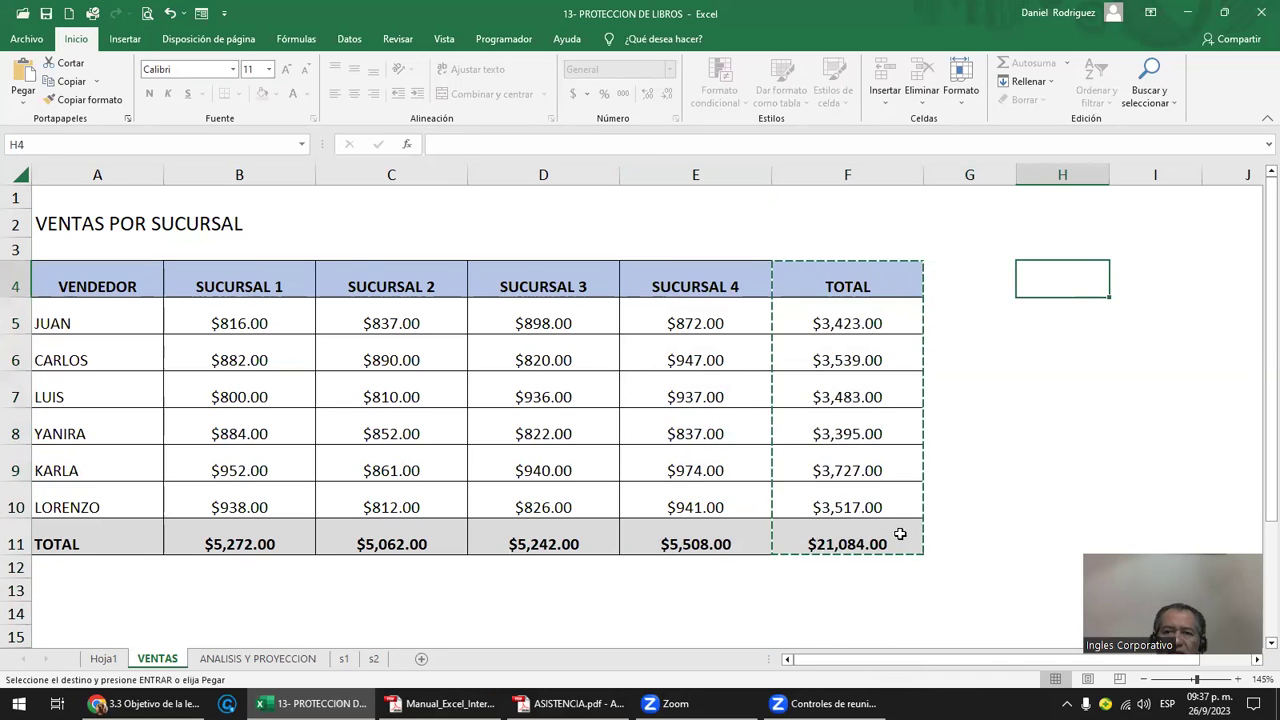
key(Return)
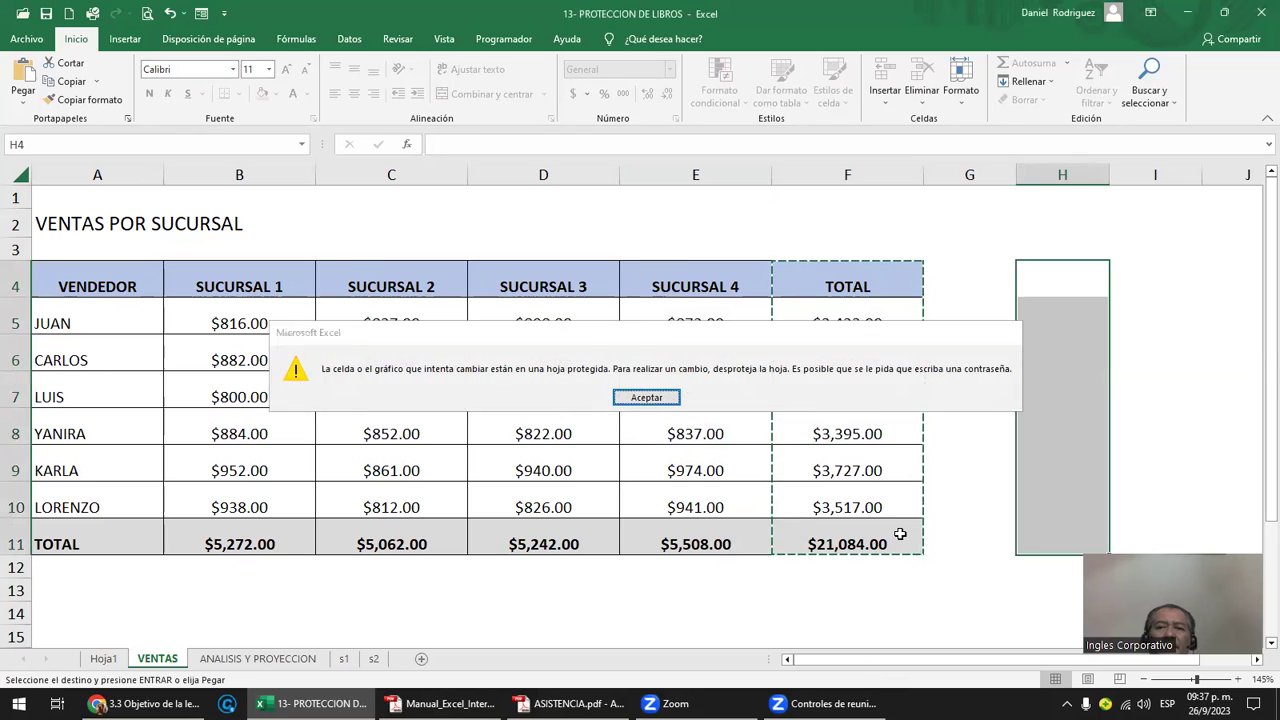
key(Escape)
drag(10, 286, 10, 544)
right_click(12, 506)
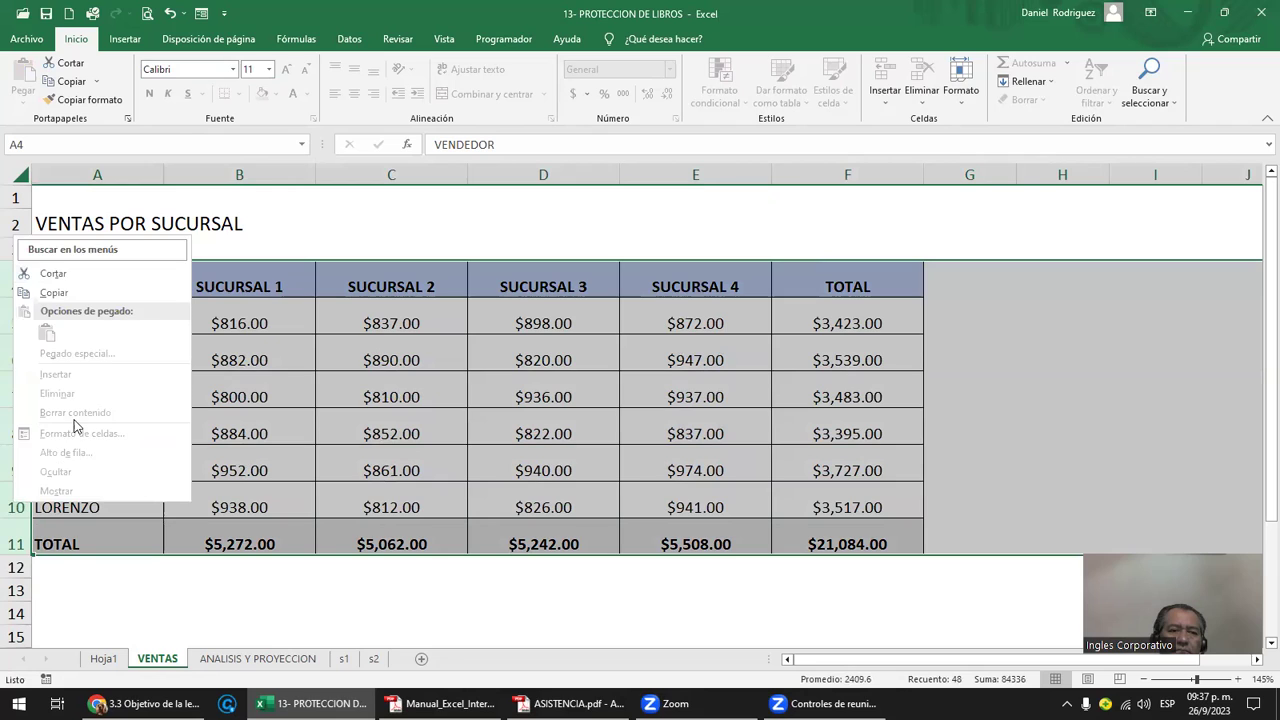
key(Escape)
right_click(165, 659)
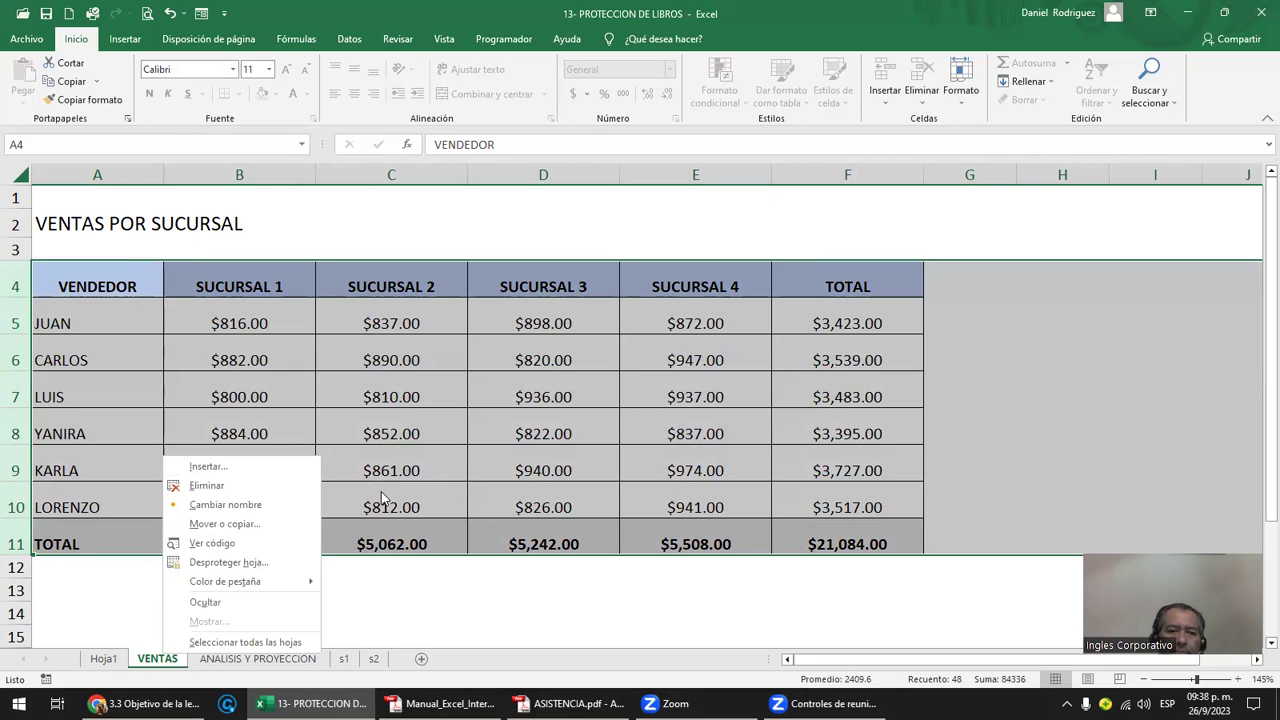
key(Escape)
- Compare the unprotected ANALISIS Y PROYECCION sheet, then return to VENTAS and clear the selection
click(243, 660)
click(157, 660)
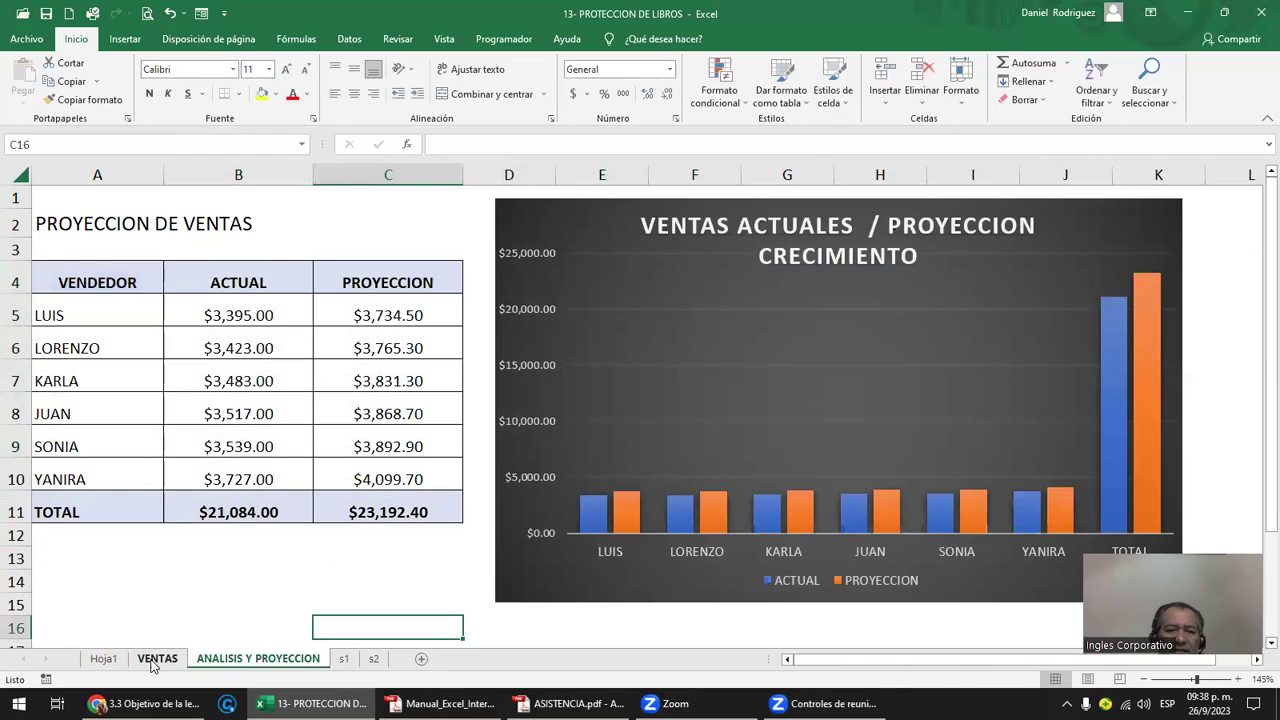
click(250, 660)
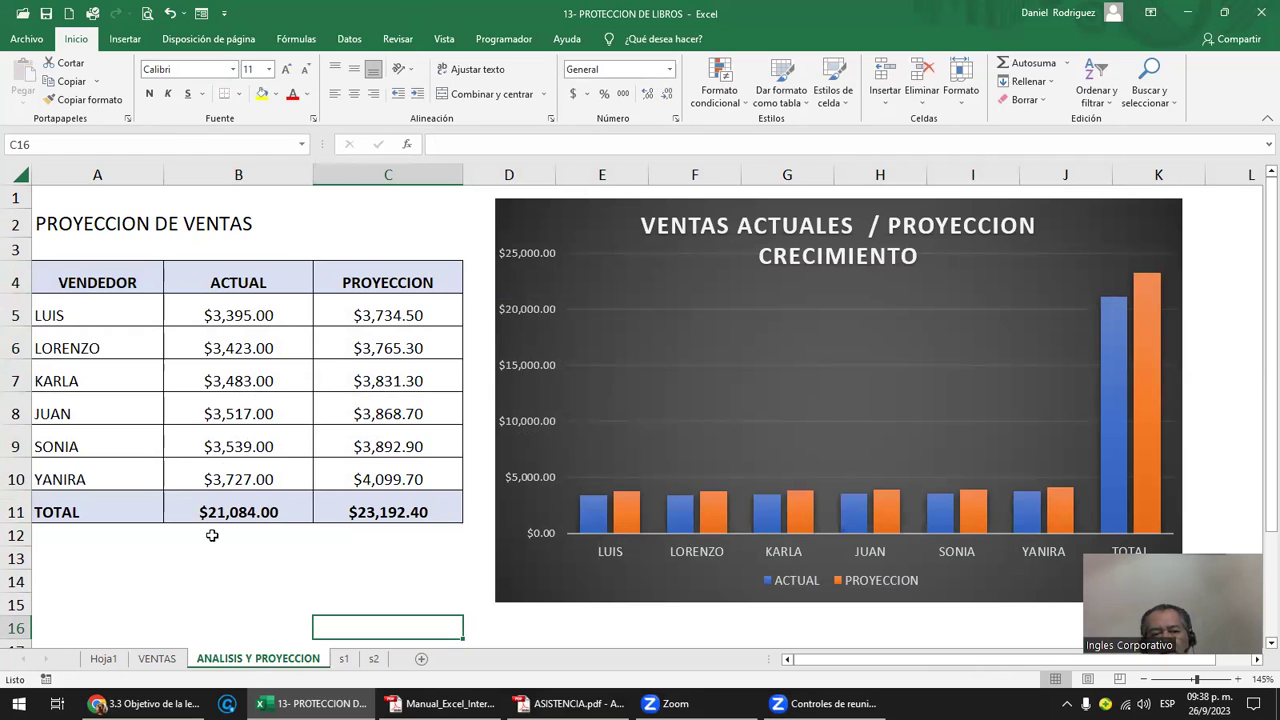
click(157, 658)
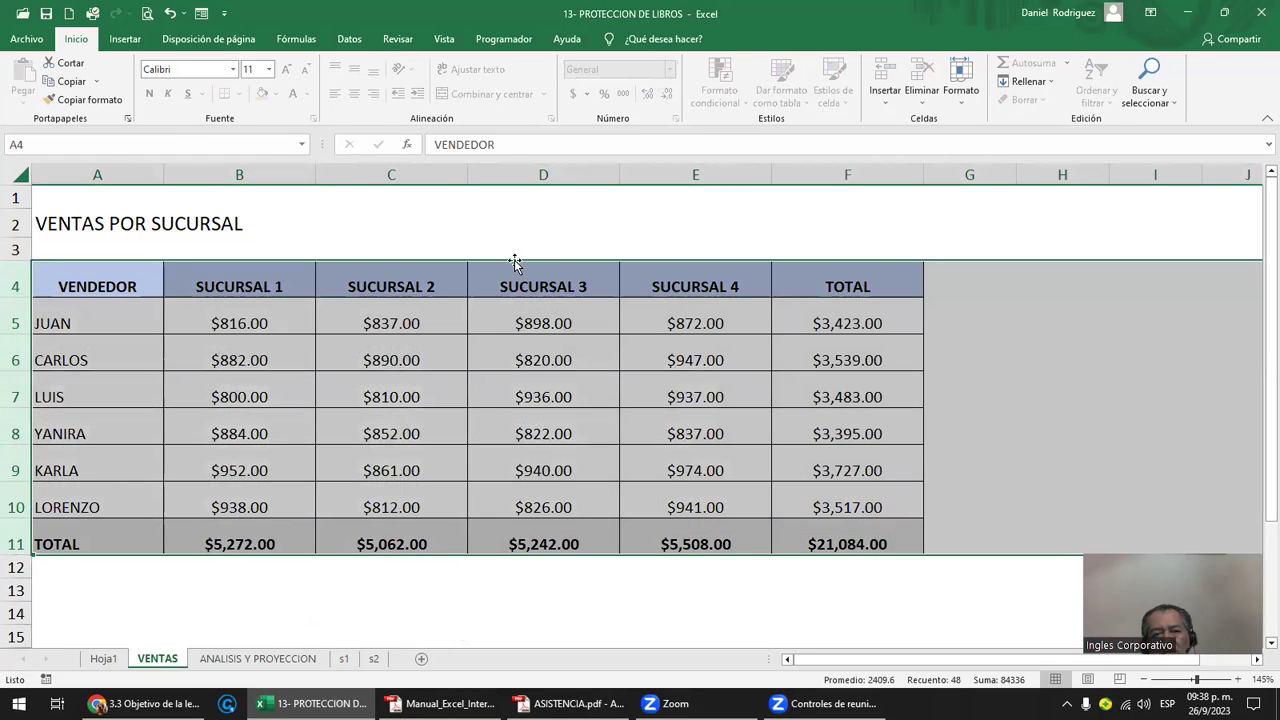
click(527, 250)
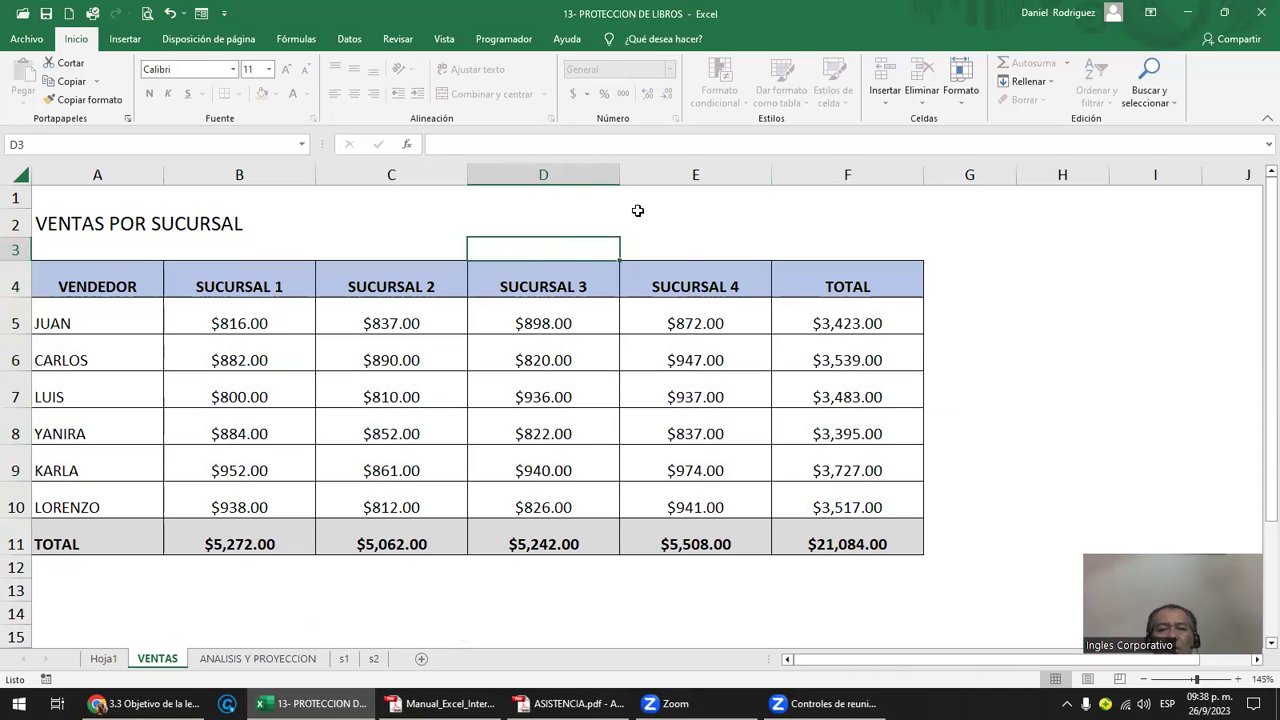
click(638, 214)
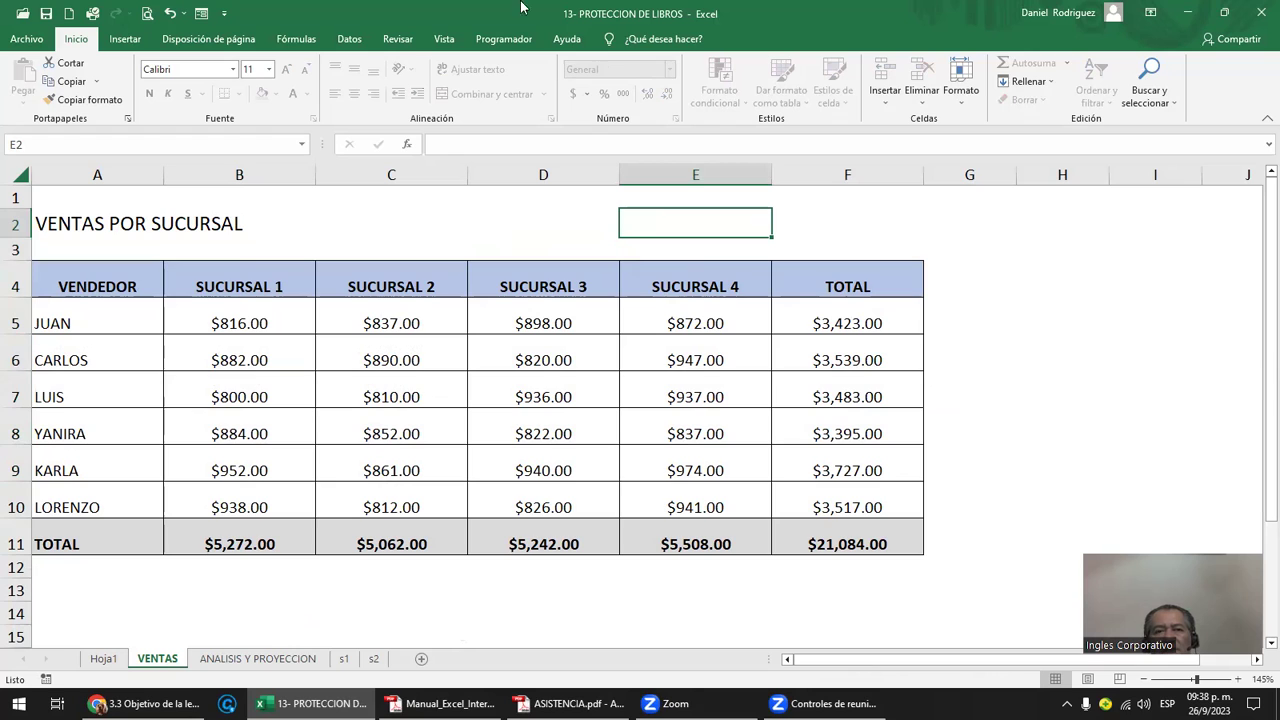
- Unprotect the VENTAS sheet with its password, then select the TOTAL column F4:F11
click(405, 40)
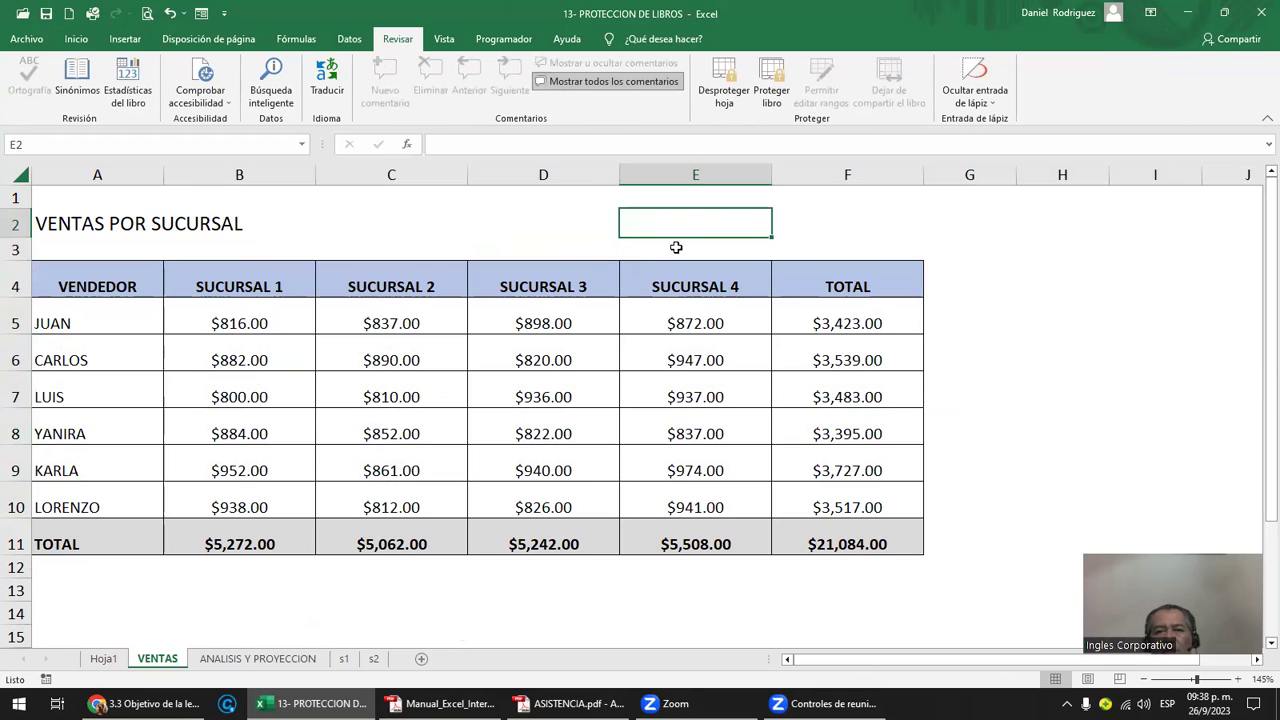
click(727, 88)
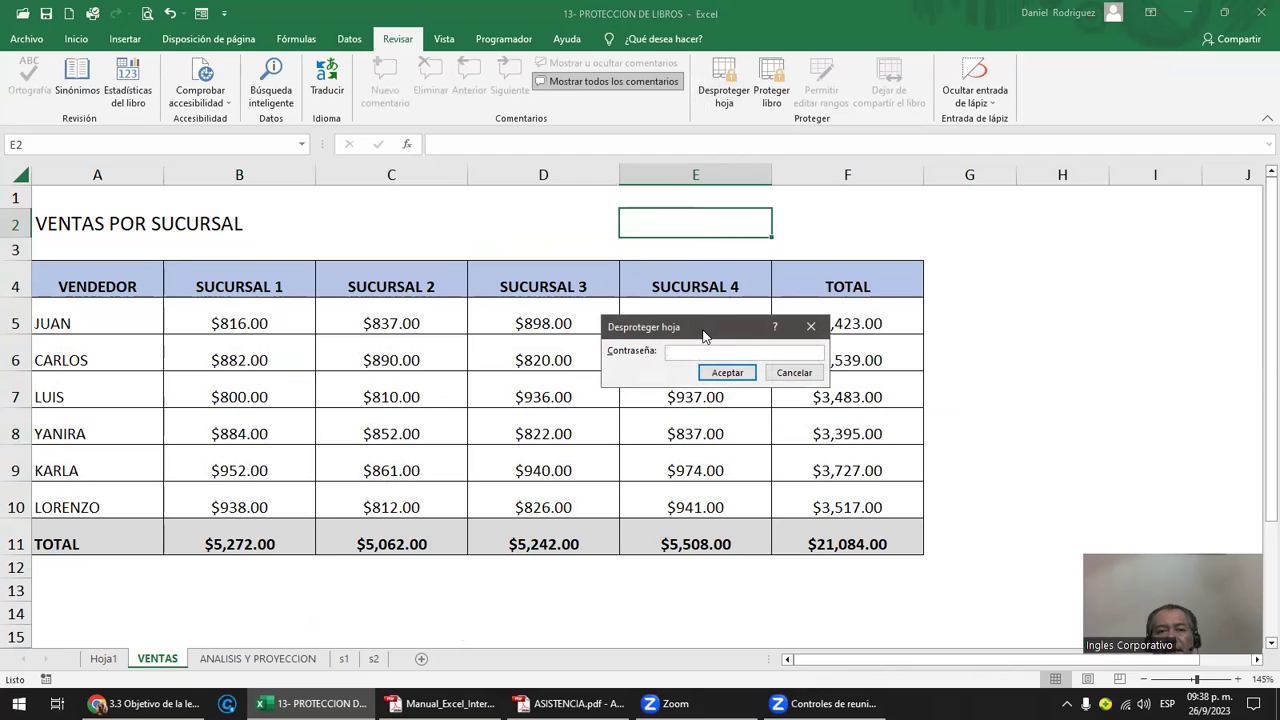
drag(703, 336, 453, 207)
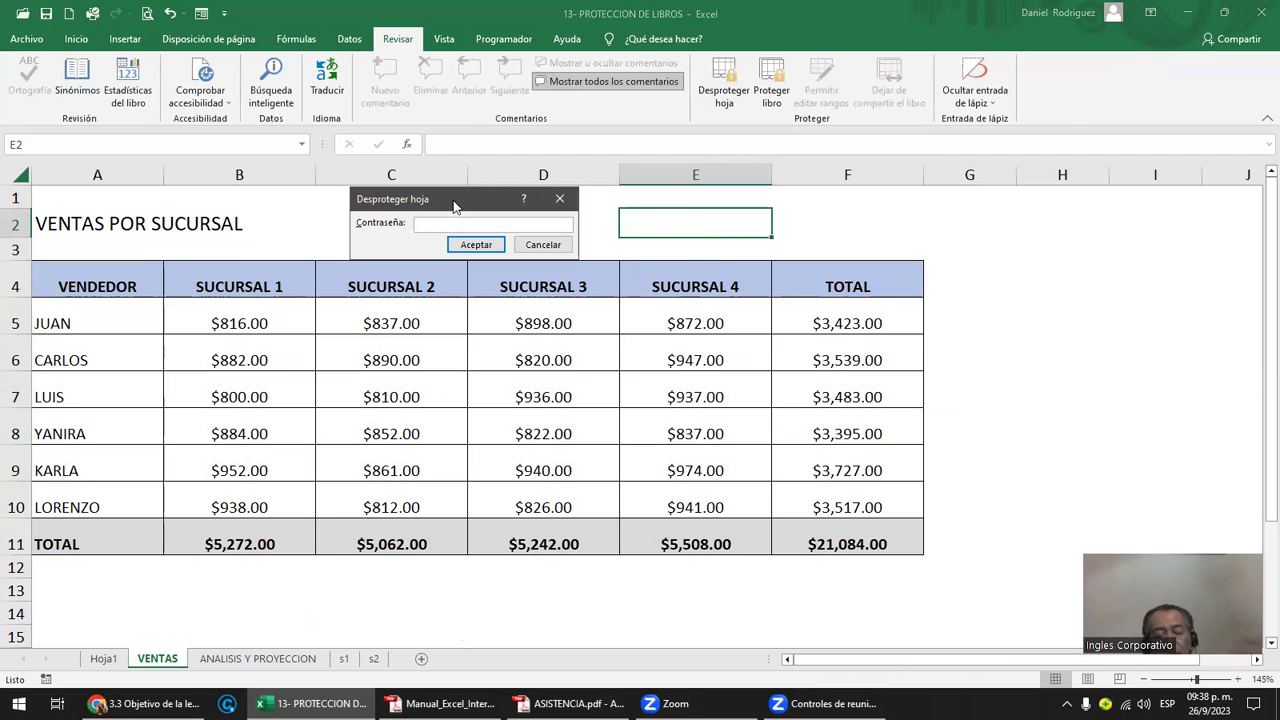
key(Return)
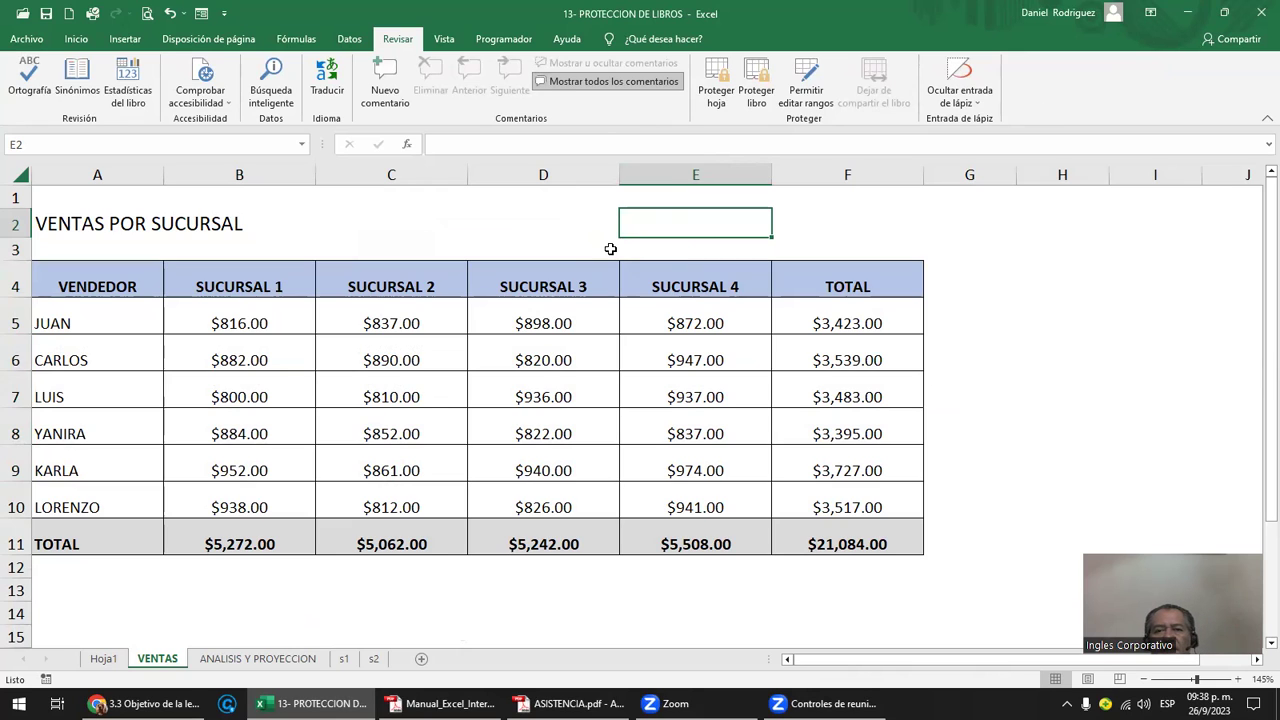
drag(846, 284, 846, 544)
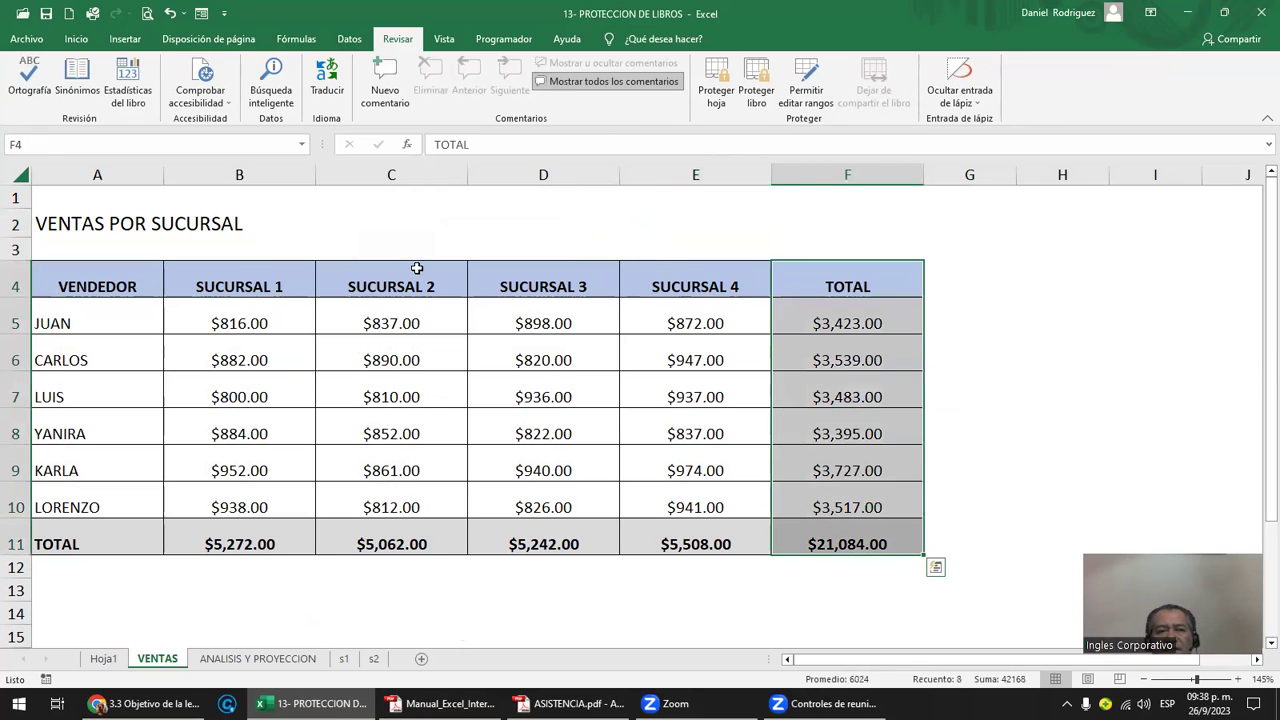
- Give cells F4:F11 a yellow fill, then look at the column F and row 5 menus
click(76, 38)
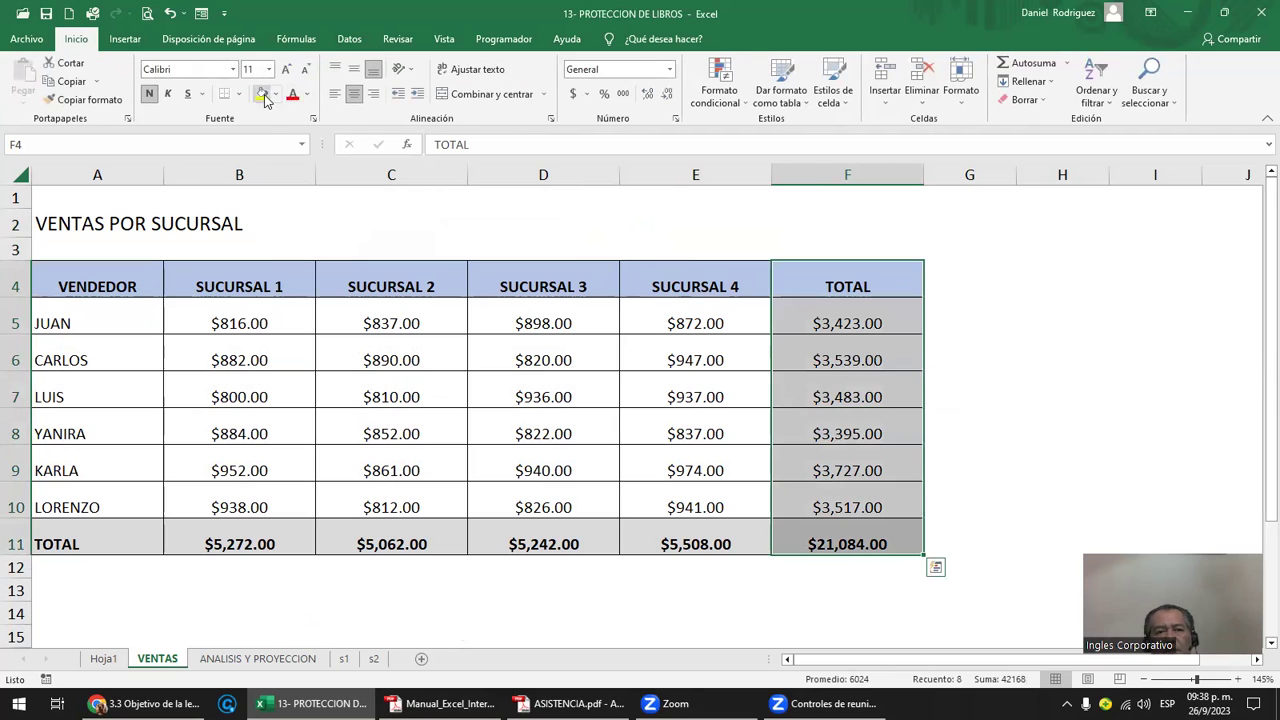
click(263, 94)
click(991, 319)
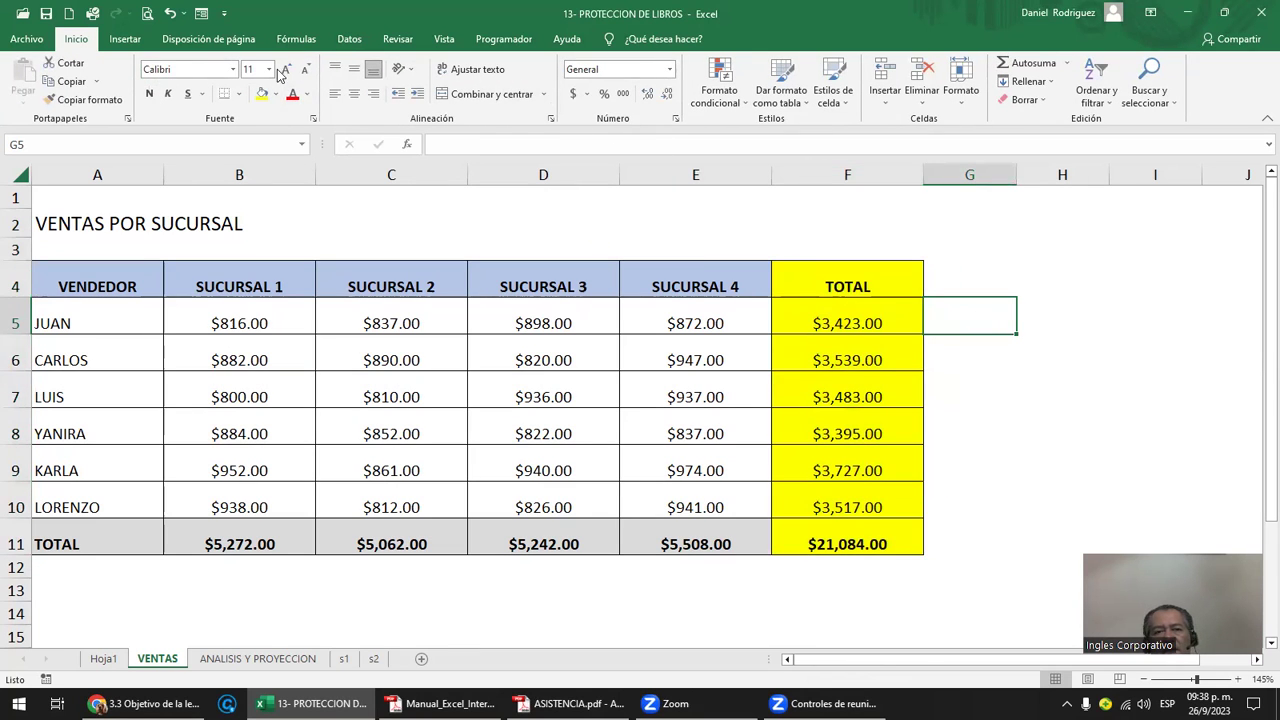
click(815, 176)
right_click(816, 177)
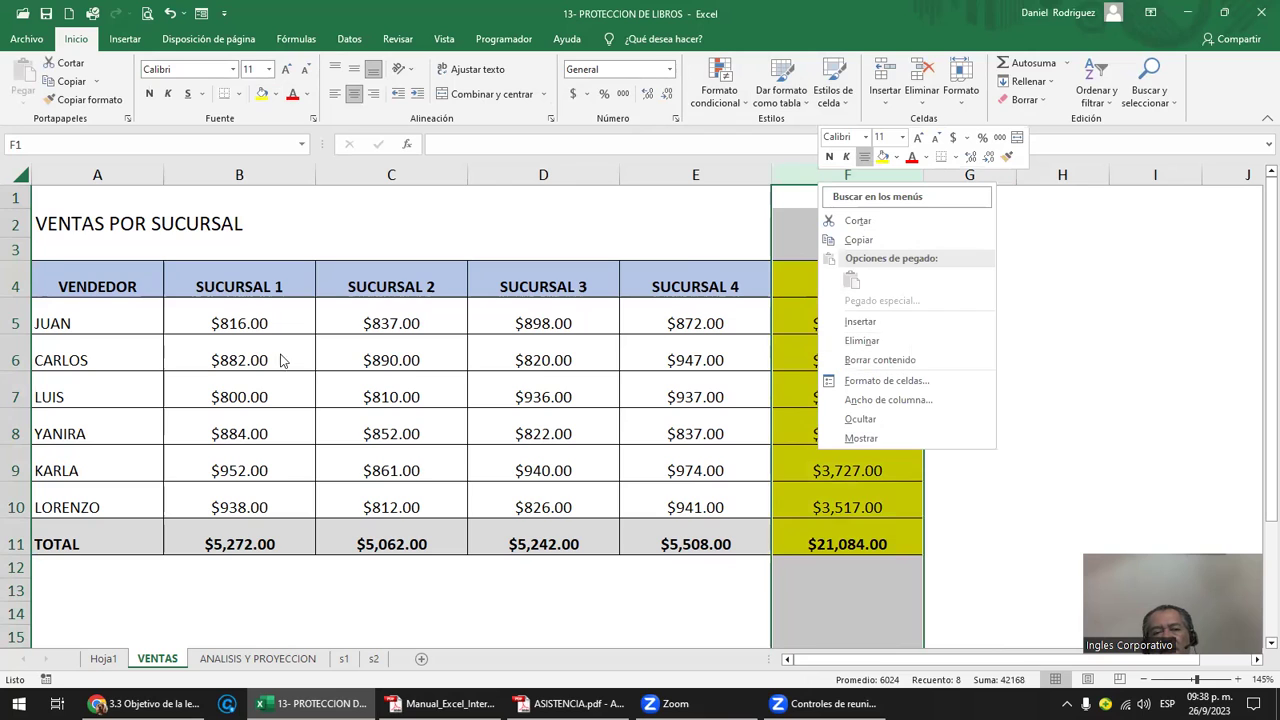
click(14, 323)
right_click(14, 323)
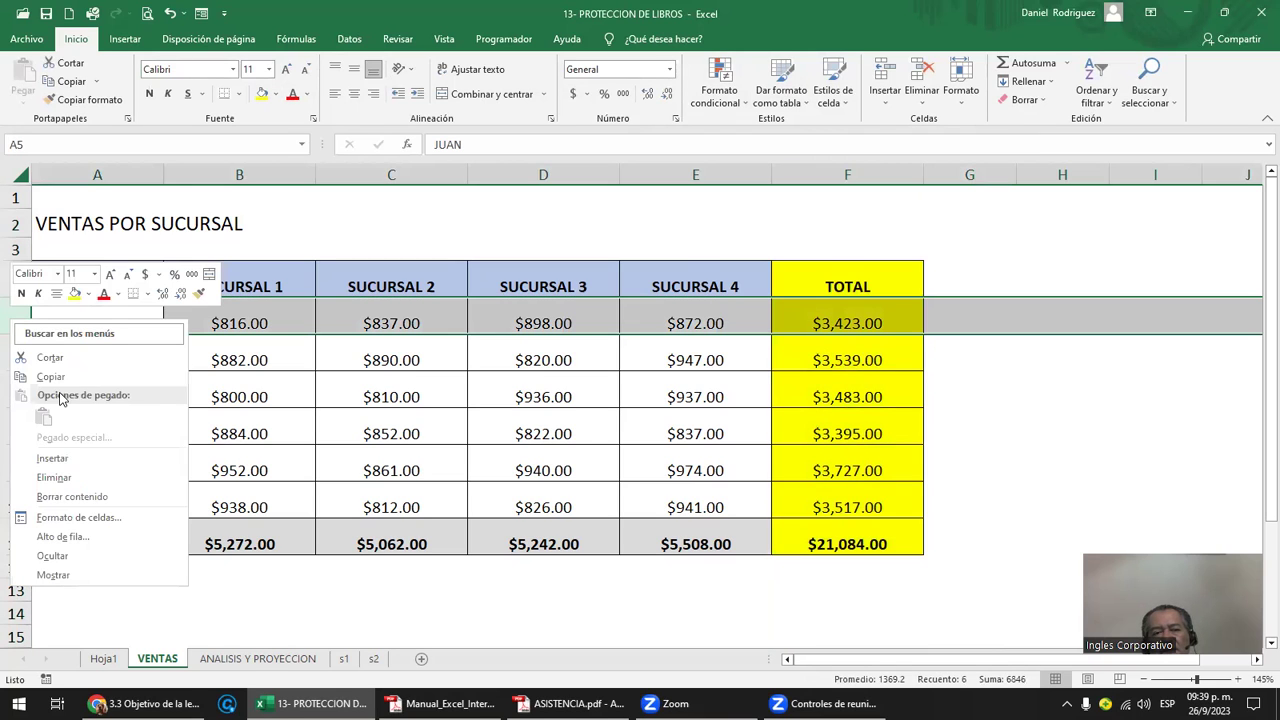
click(1016, 247)
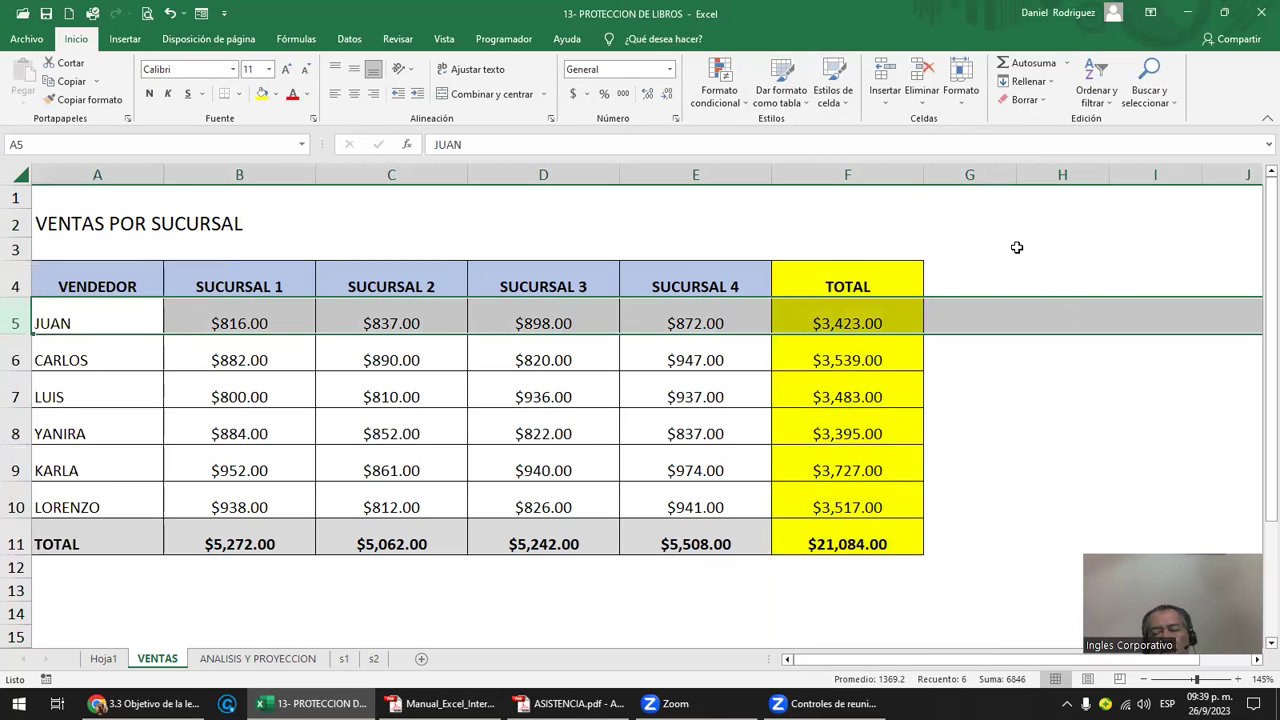
click(1016, 247)
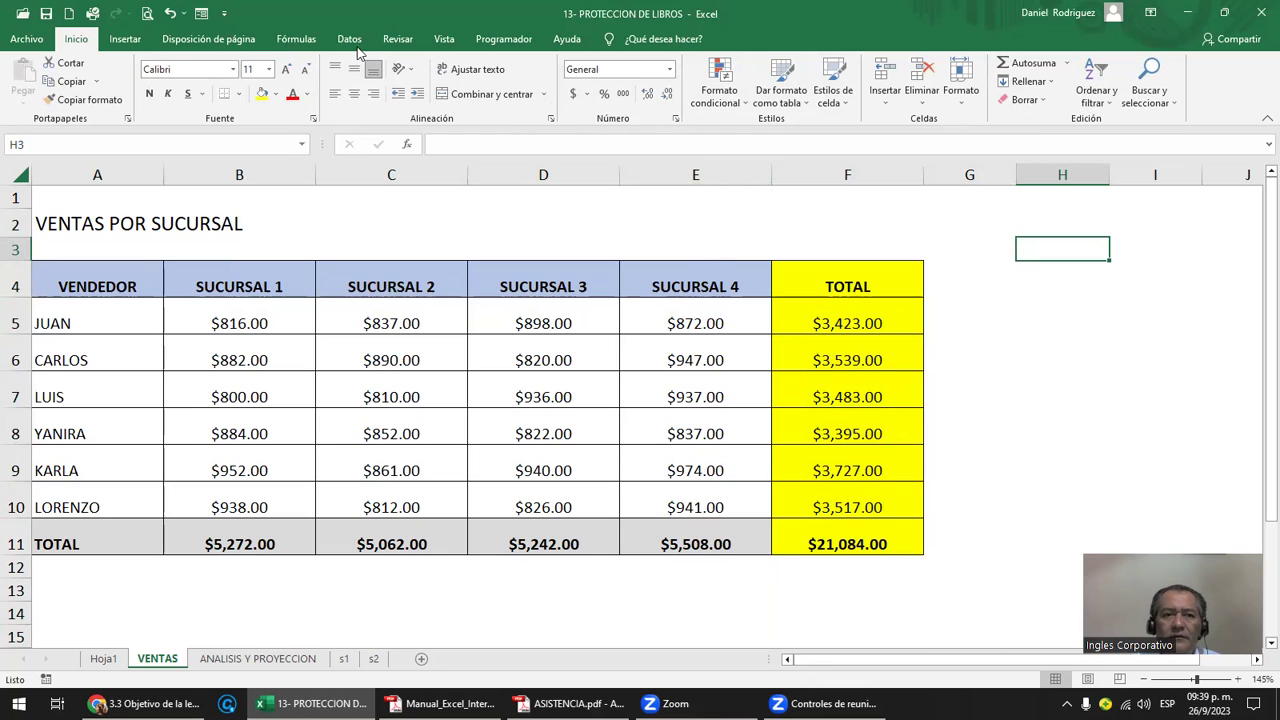
- Start sheet protection from Revisar, then cancel it without protecting VENTAS
click(400, 42)
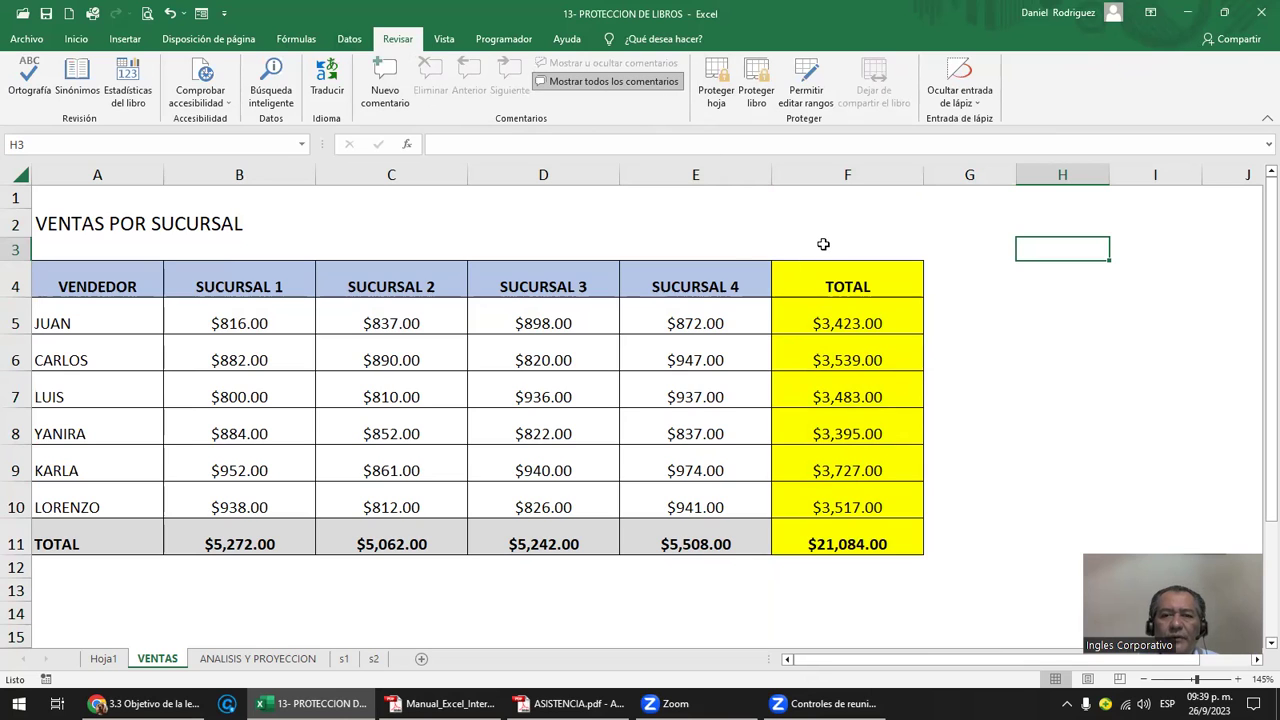
click(710, 88)
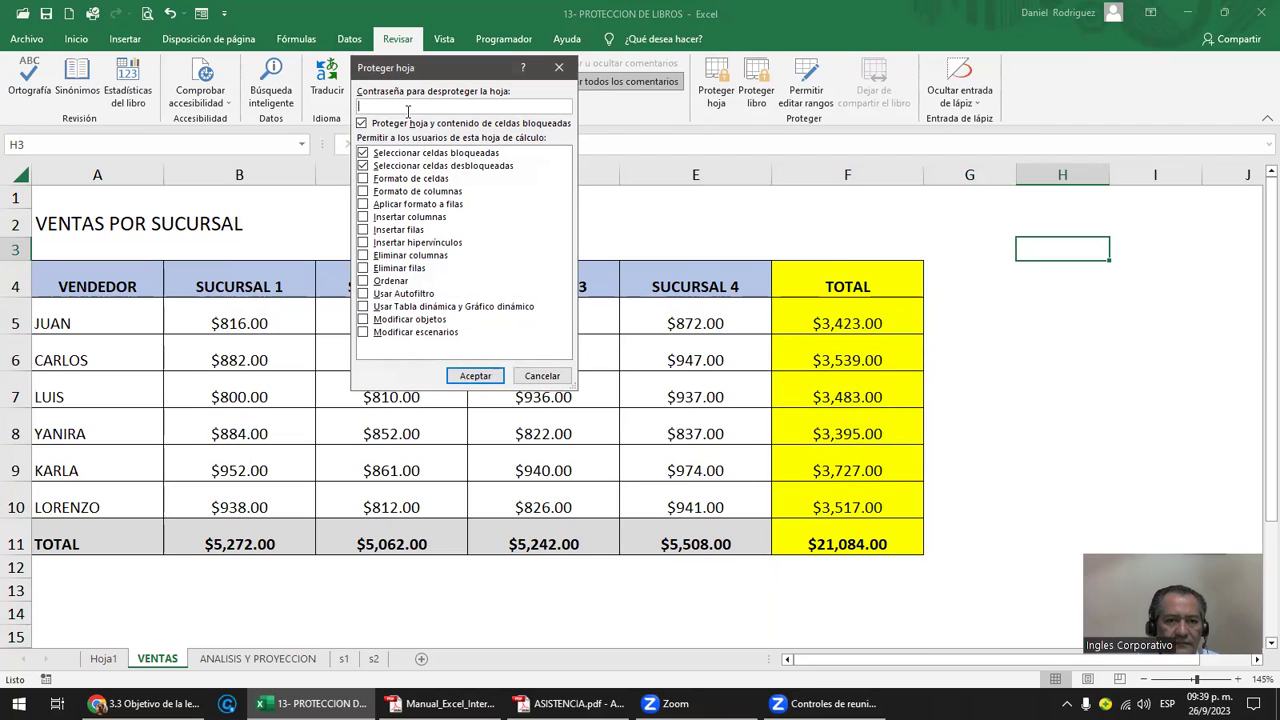
click(542, 376)
click(959, 259)
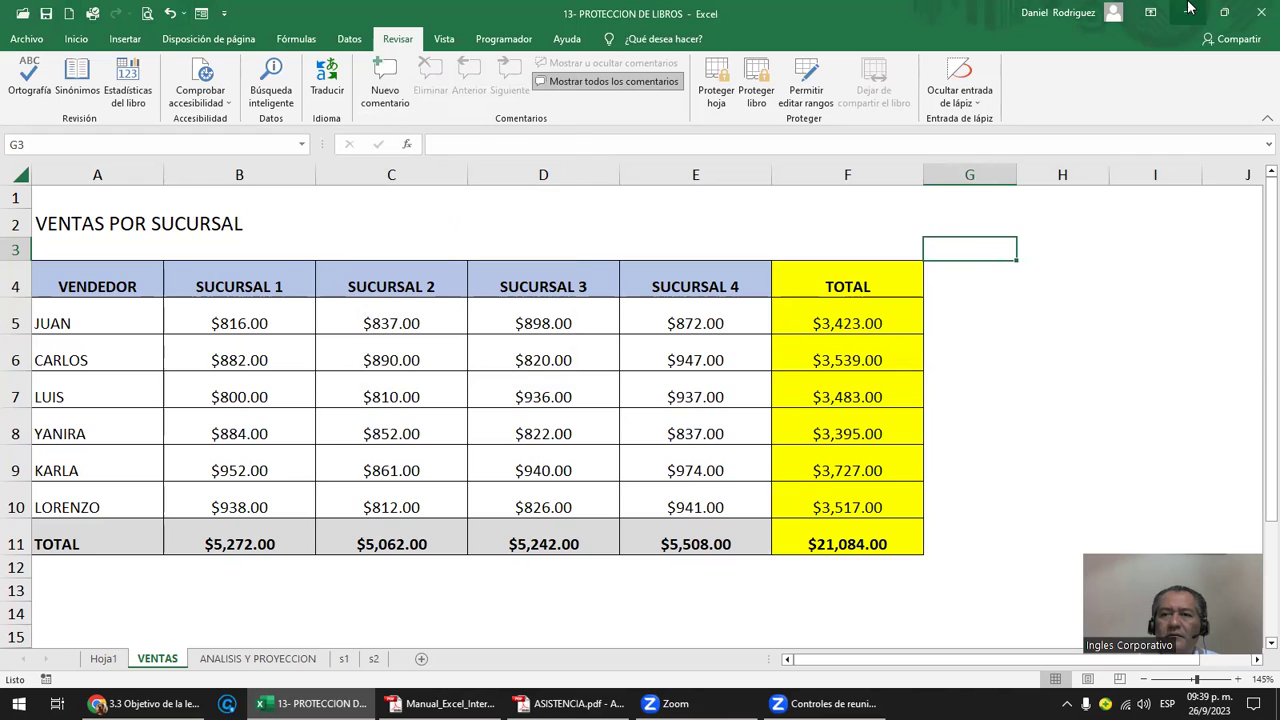
- Reopen 13- PROTECCION DE LIBROS and show F4 is still editable by deleting and undoing it
click(1261, 12)
click(866, 332)
double_click(866, 332)
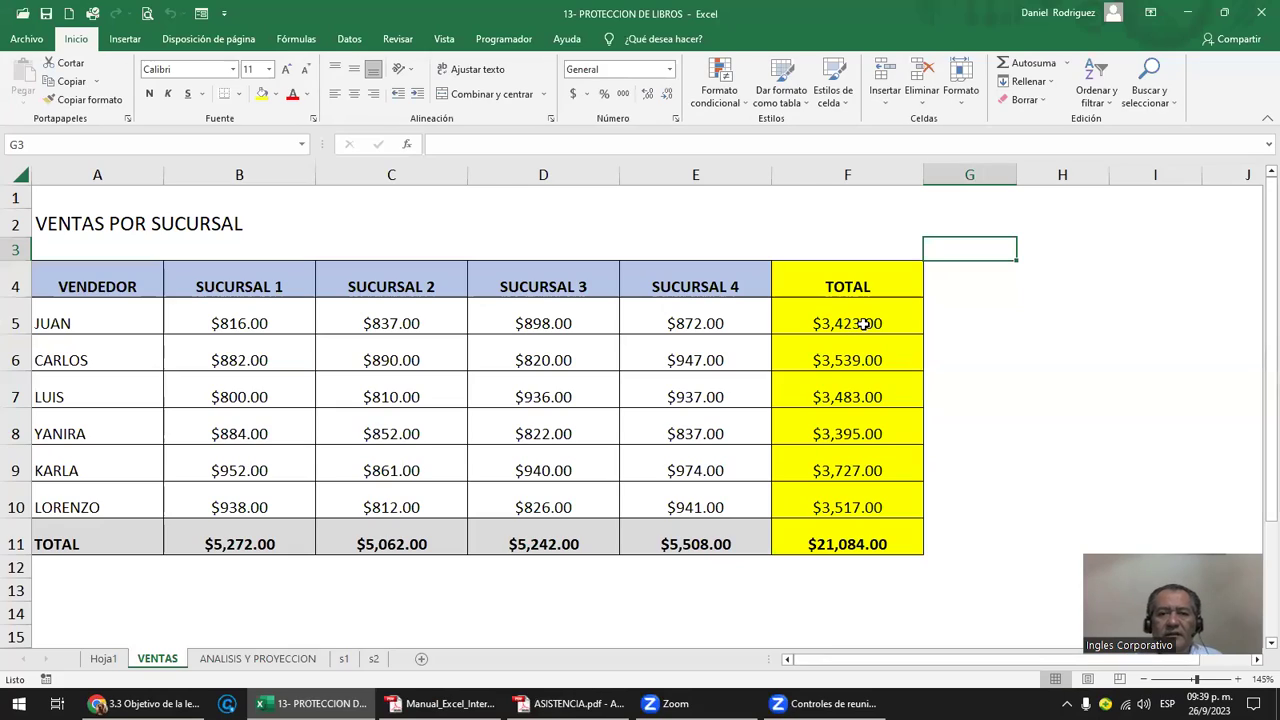
click(872, 287)
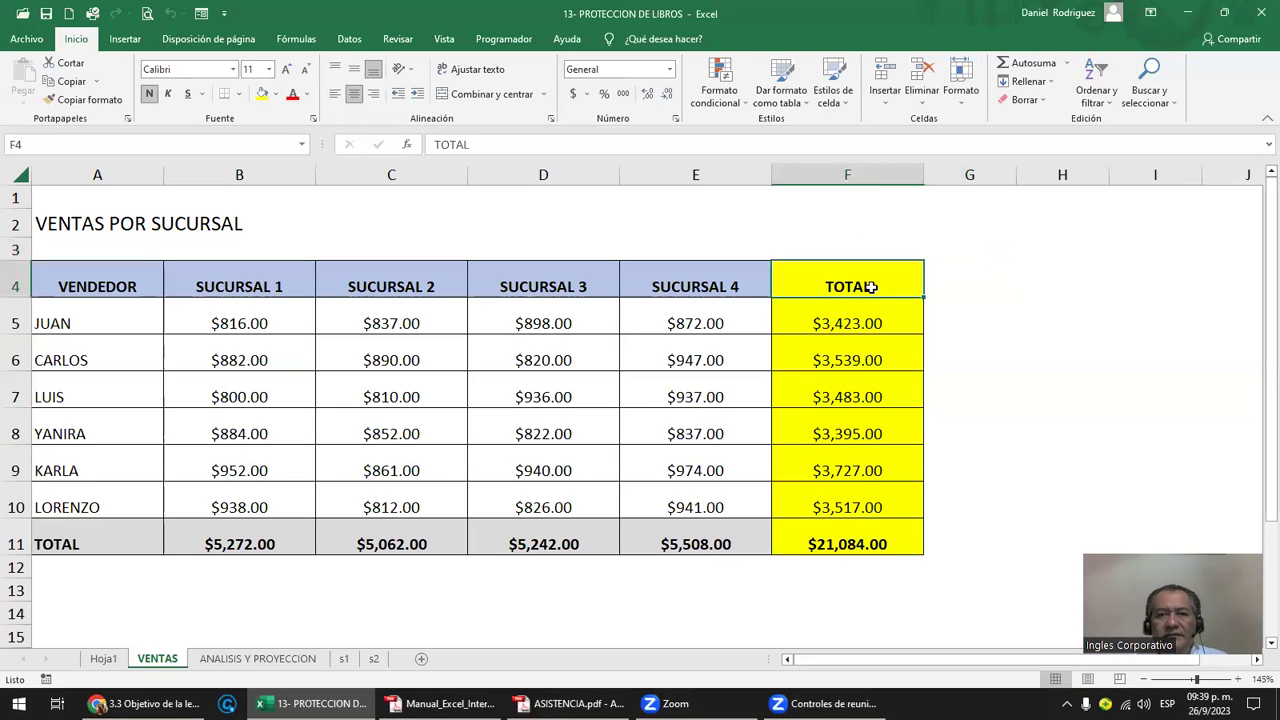
click(397, 39)
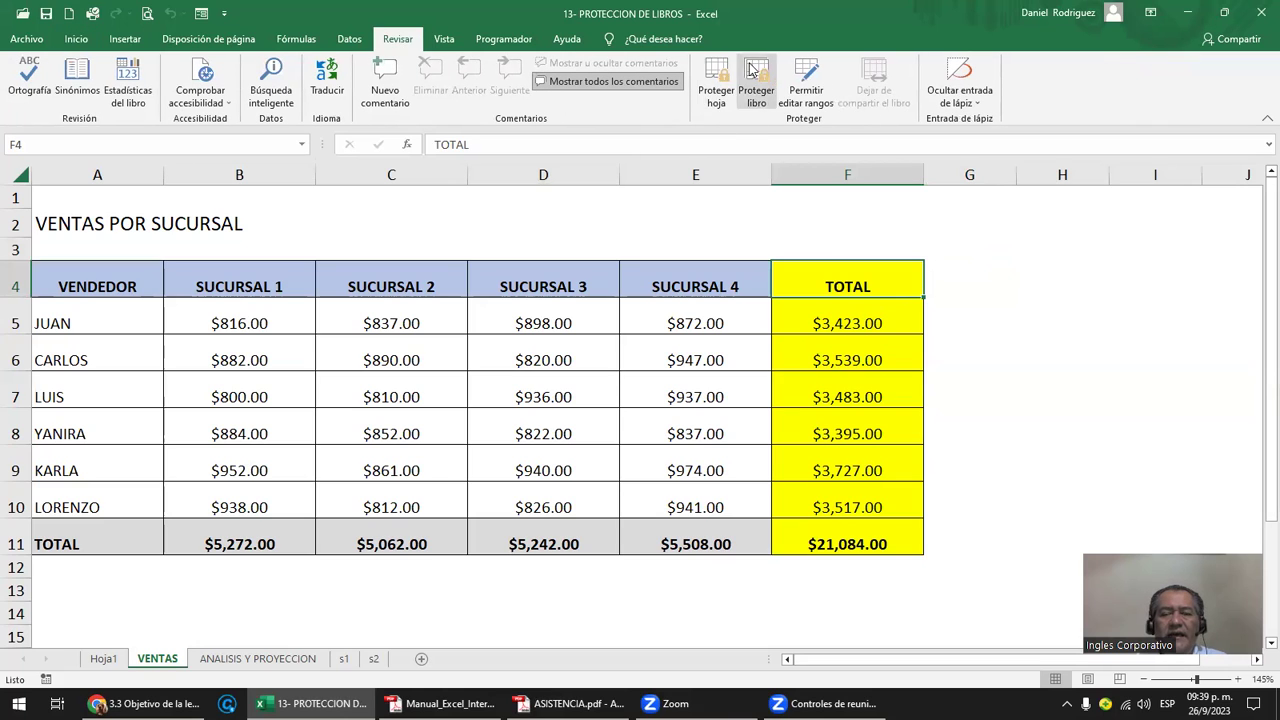
key(Delete)
key(ctrl+z)
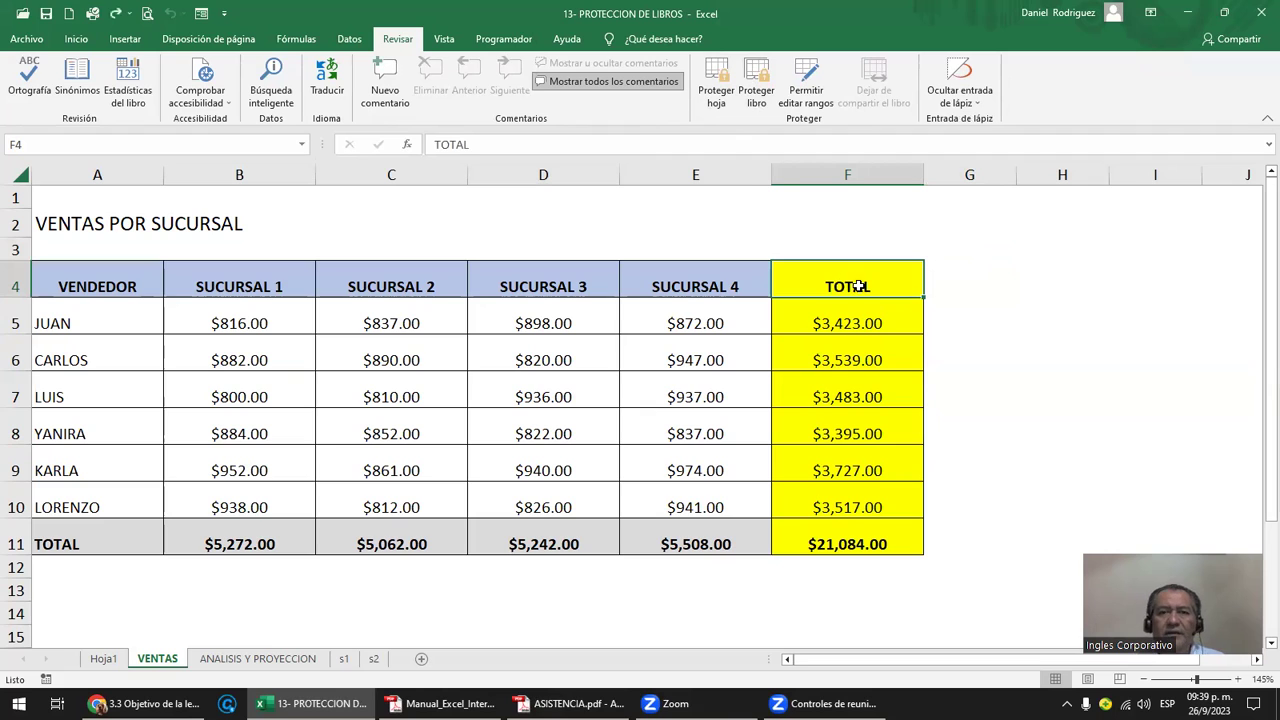
- Protect VENTAS with a confirmed password, save the workbook, and try editing D4 to test it
click(722, 100)
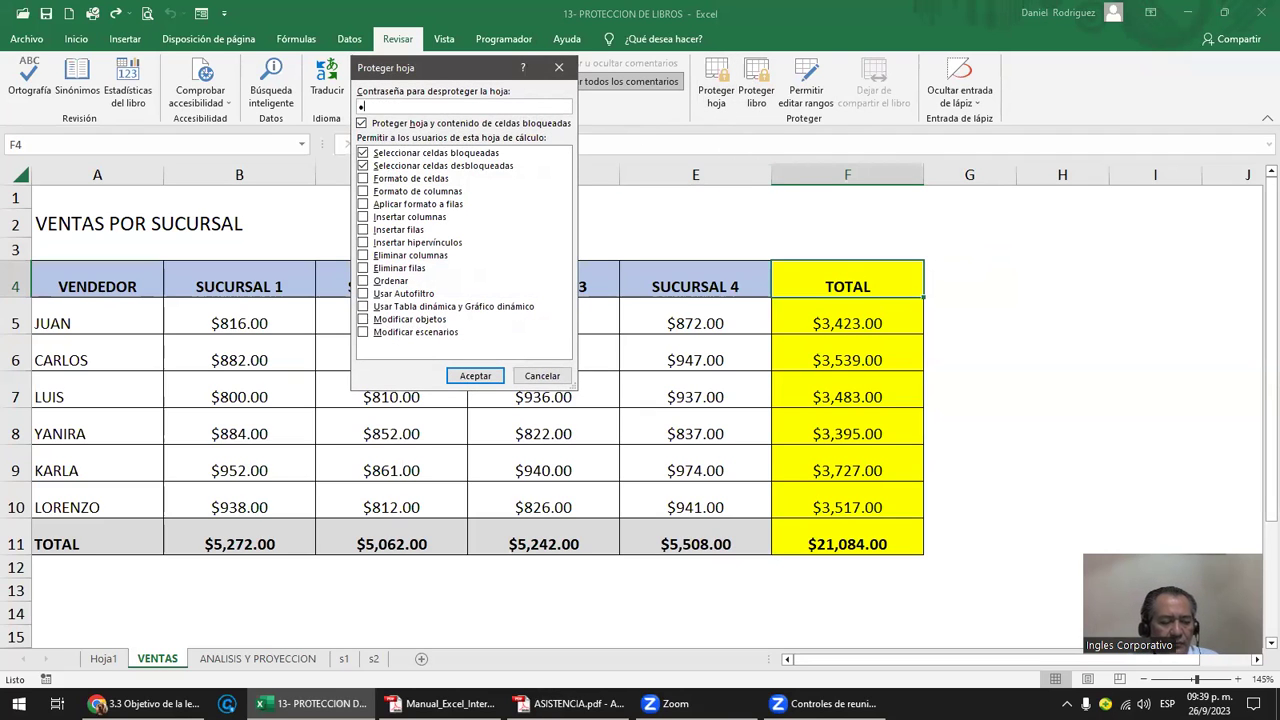
click(482, 377)
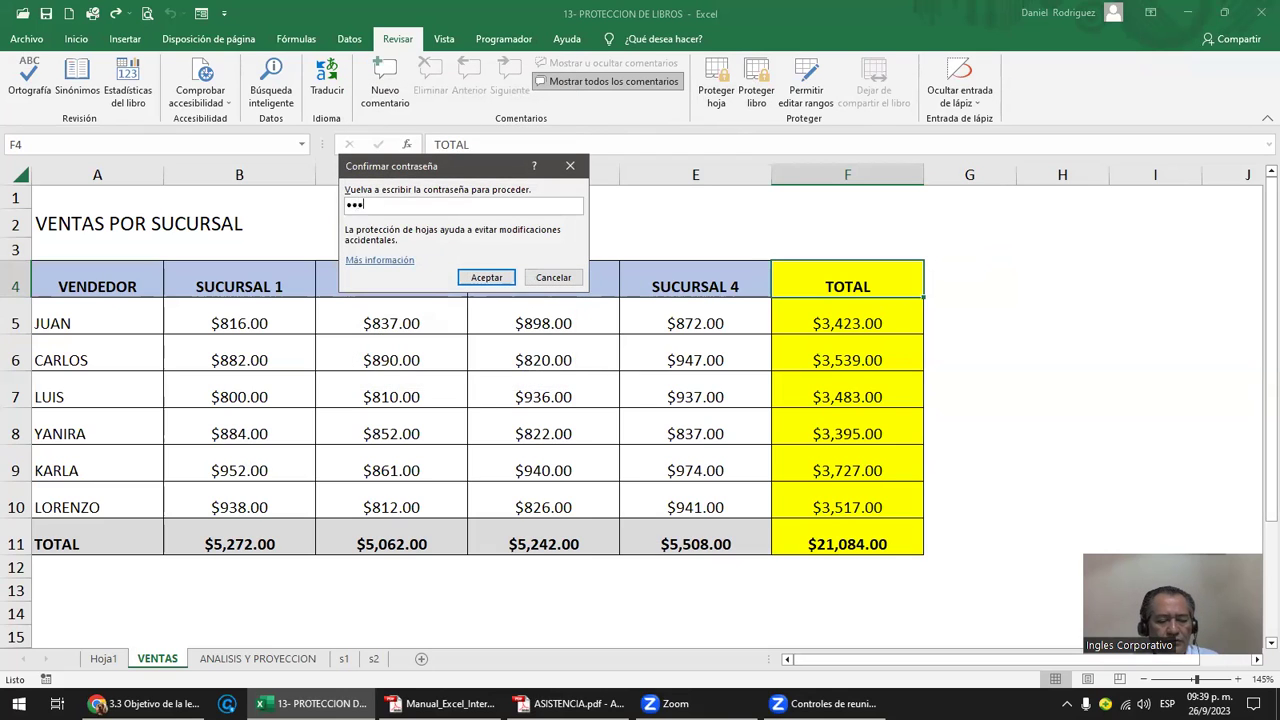
click(486, 277)
click(46, 16)
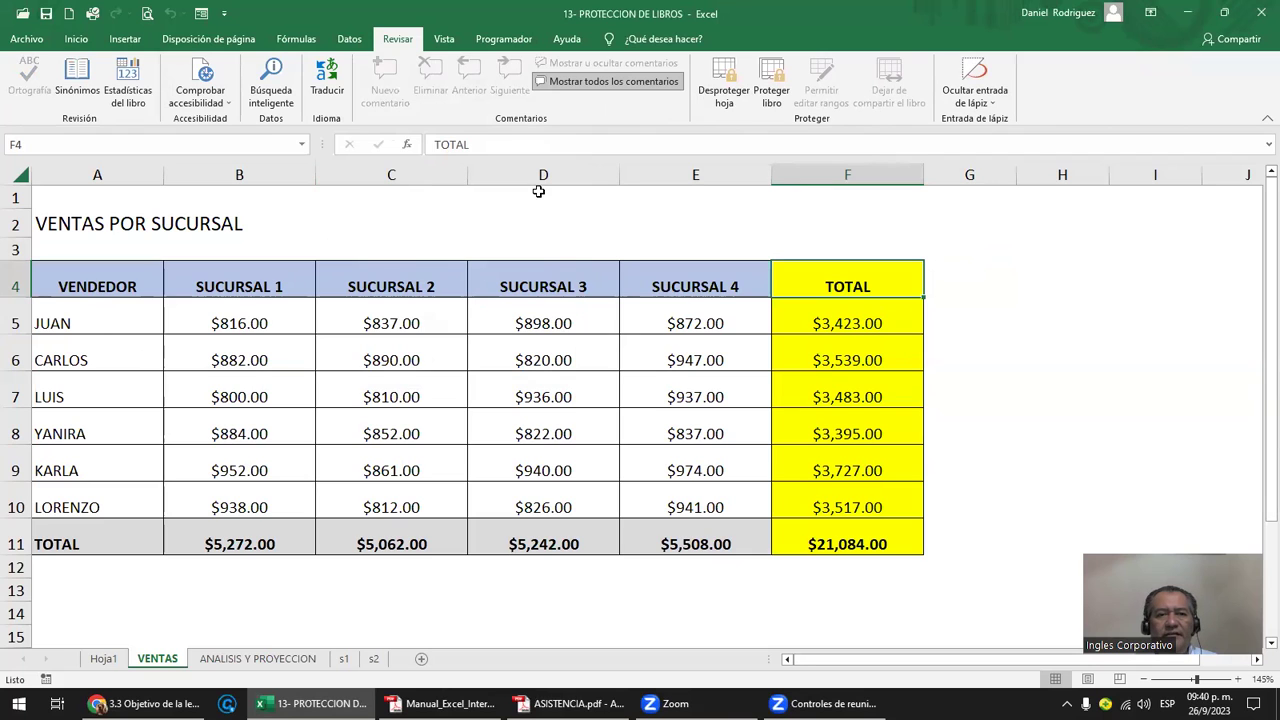
click(545, 284)
double_click(545, 284)
- Dismiss the warning, close Excel, and reopen 13- PROTECCION DE LIBROS from the desktop
key(Return)
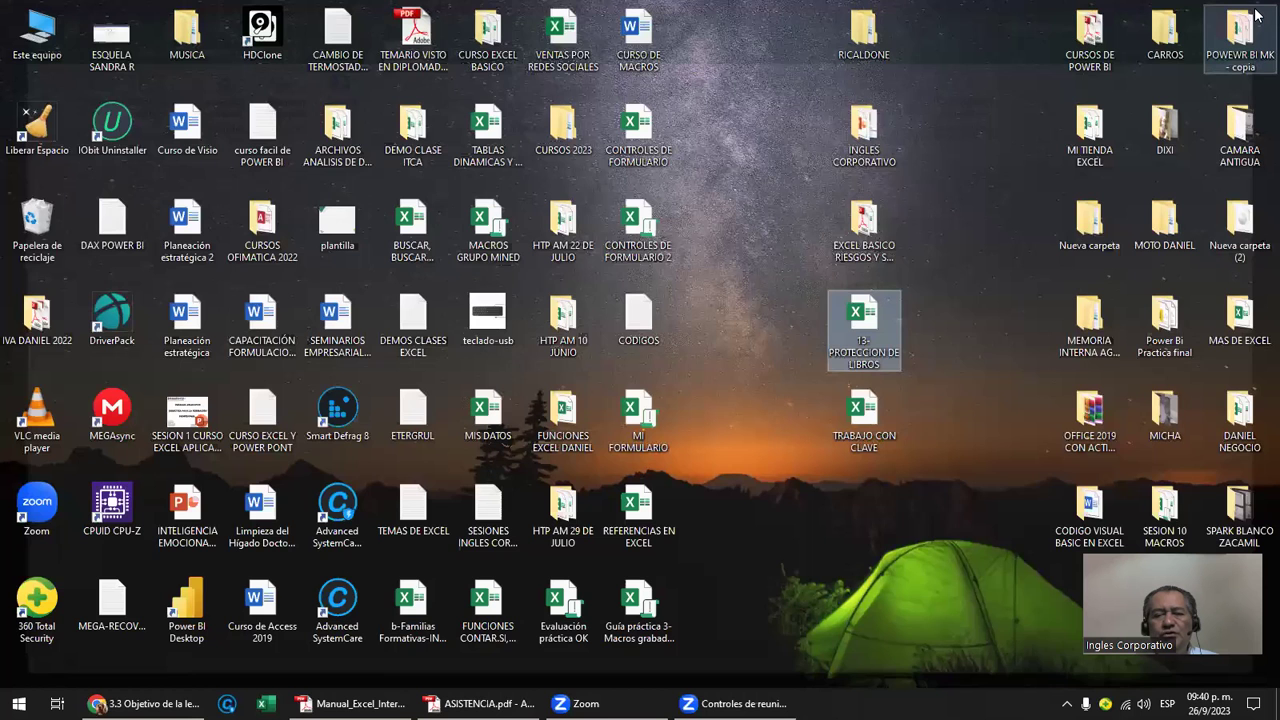
click(1258, 12)
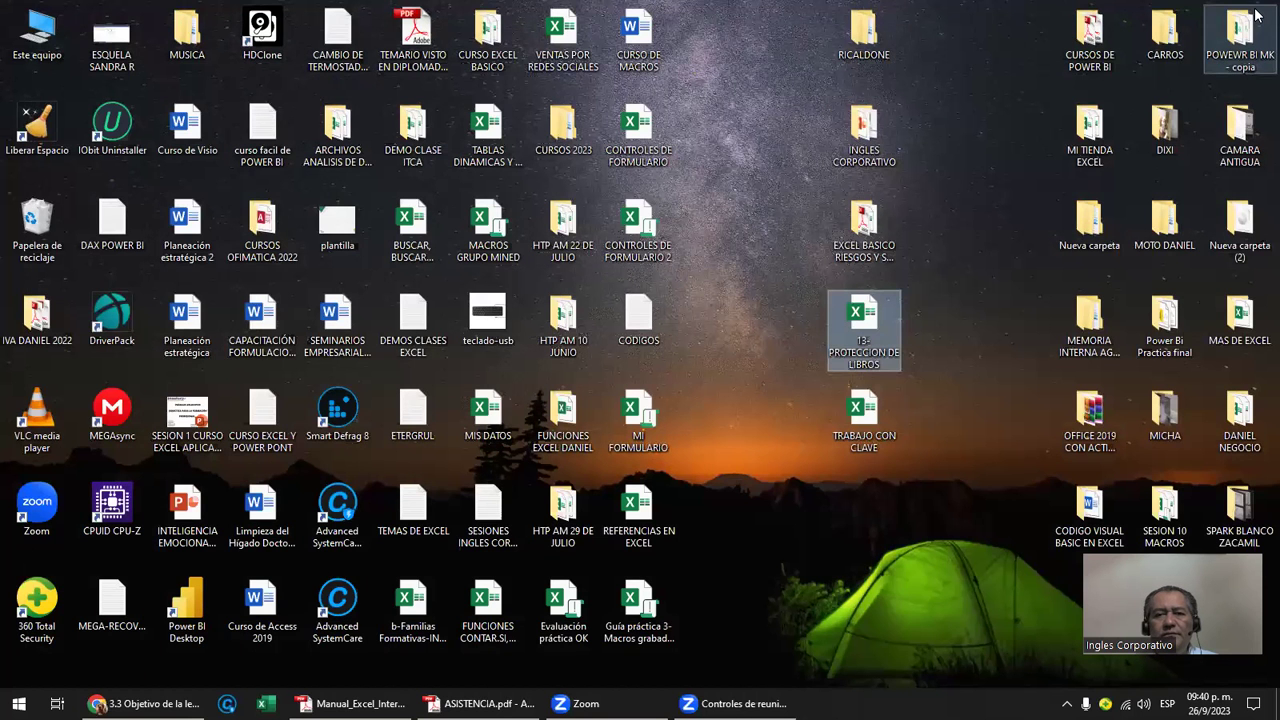
click(857, 341)
double_click(857, 341)
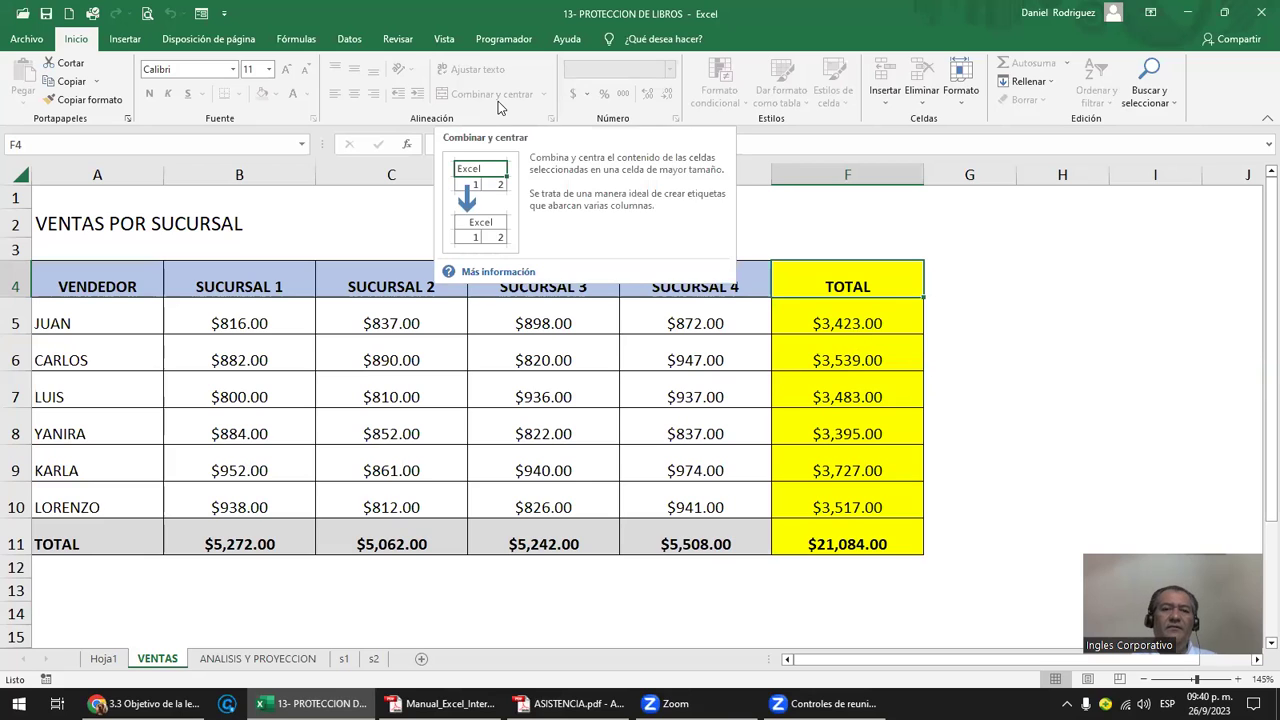
- Try editing F5 on the reopened sheet, select table ranges including D5:D10, and show Revisar
click(843, 330)
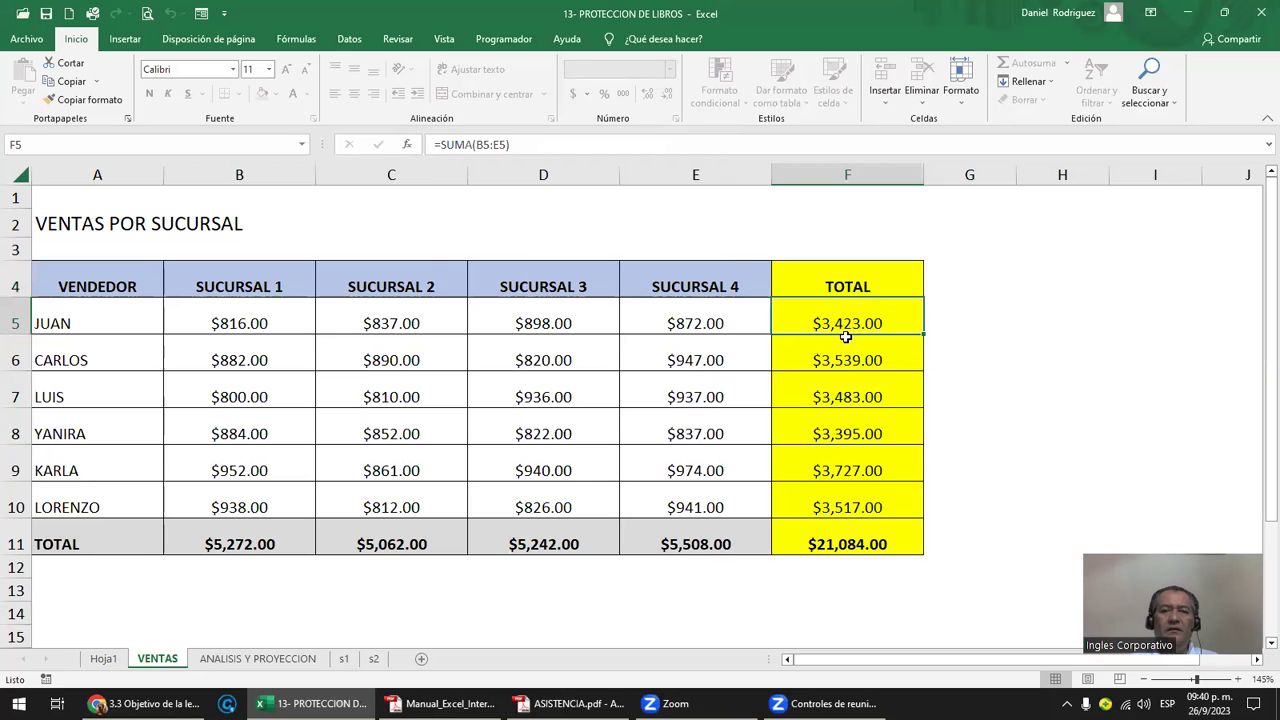
double_click(848, 340)
click(650, 397)
drag(120, 286, 837, 542)
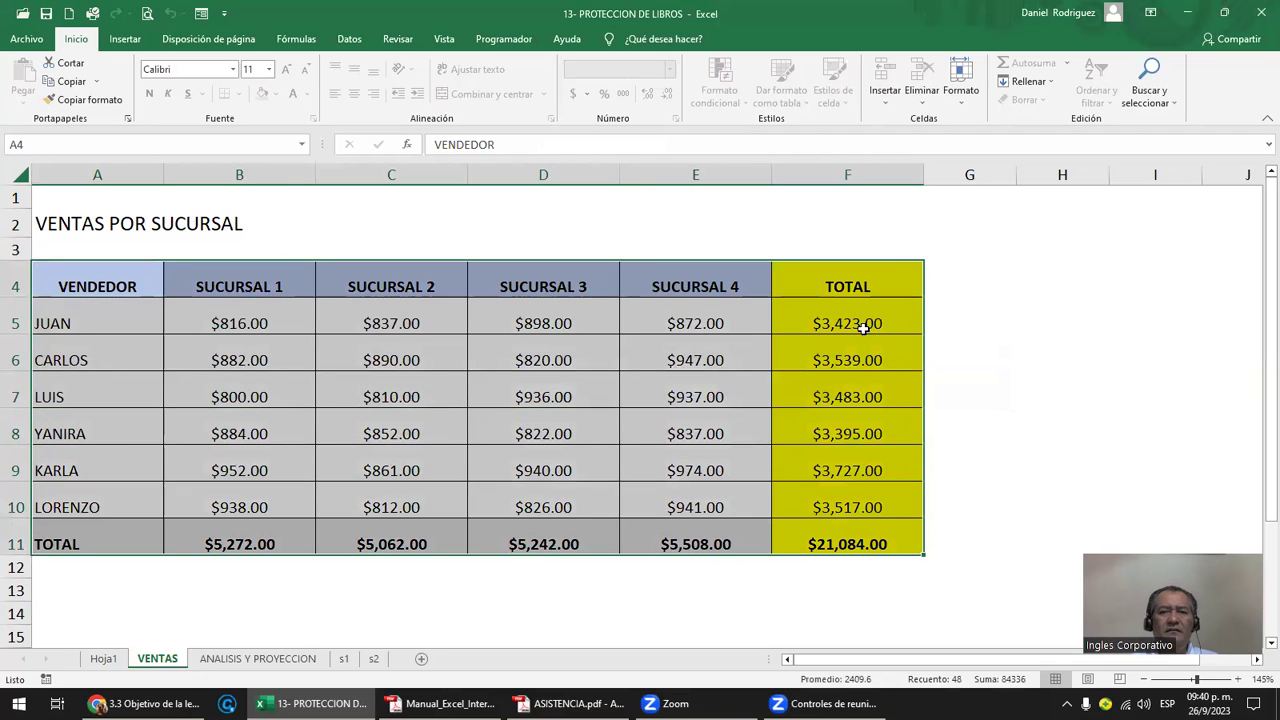
click(860, 312)
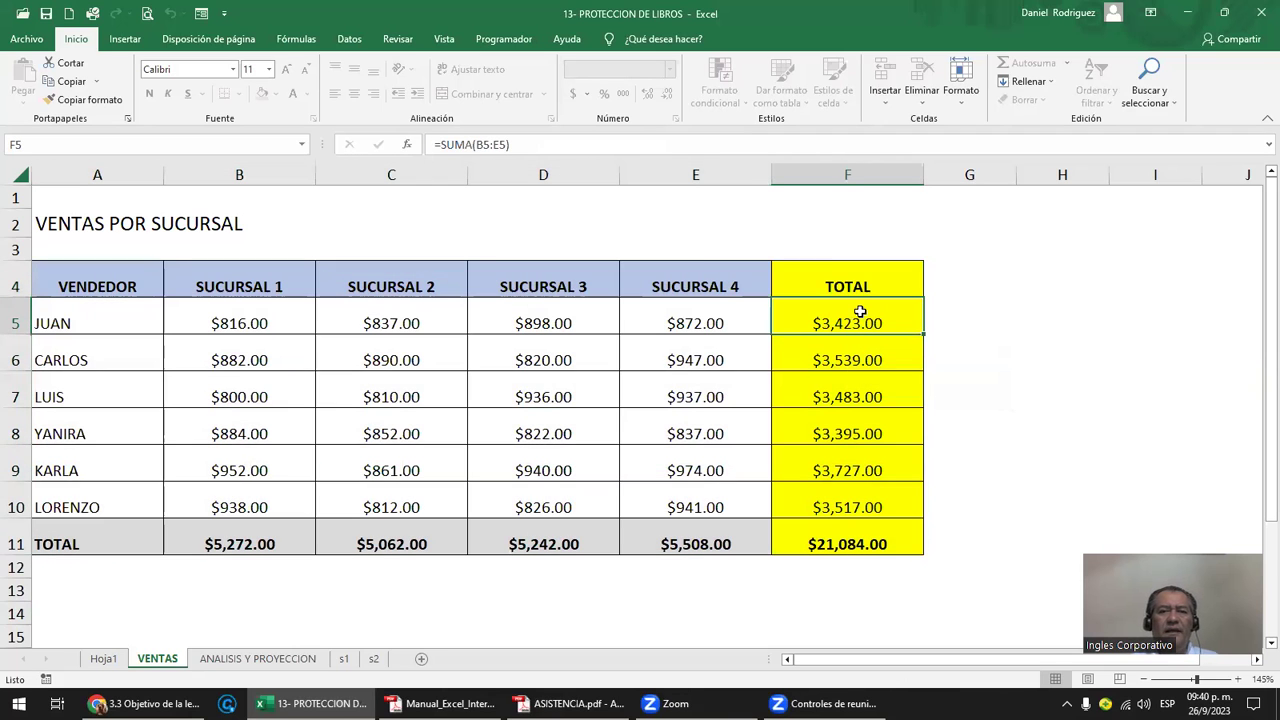
click(349, 38)
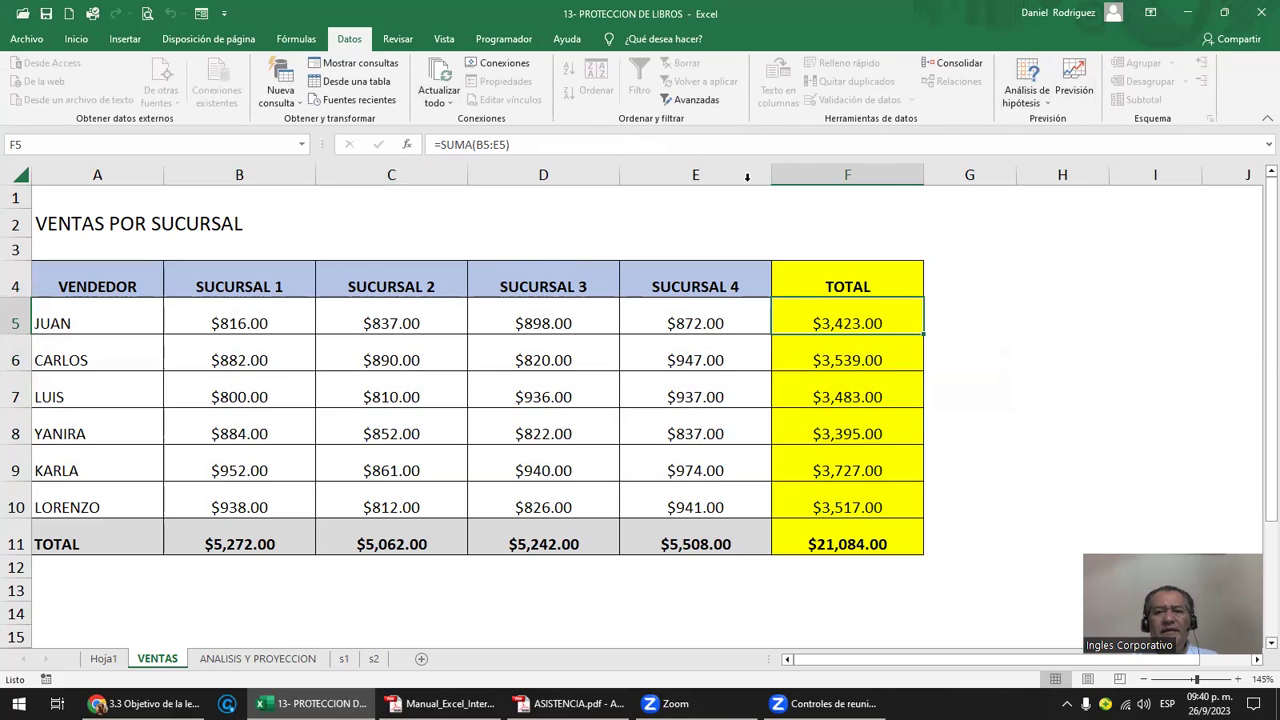
drag(534, 323, 580, 510)
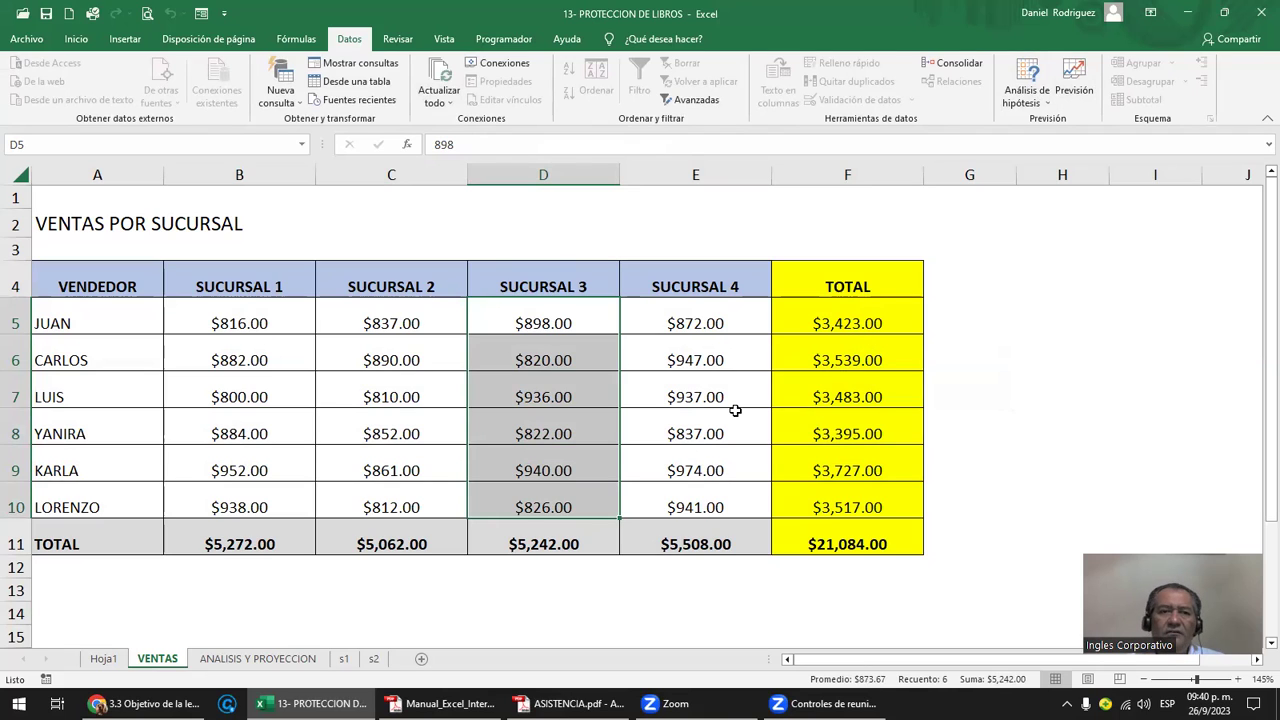
click(714, 276)
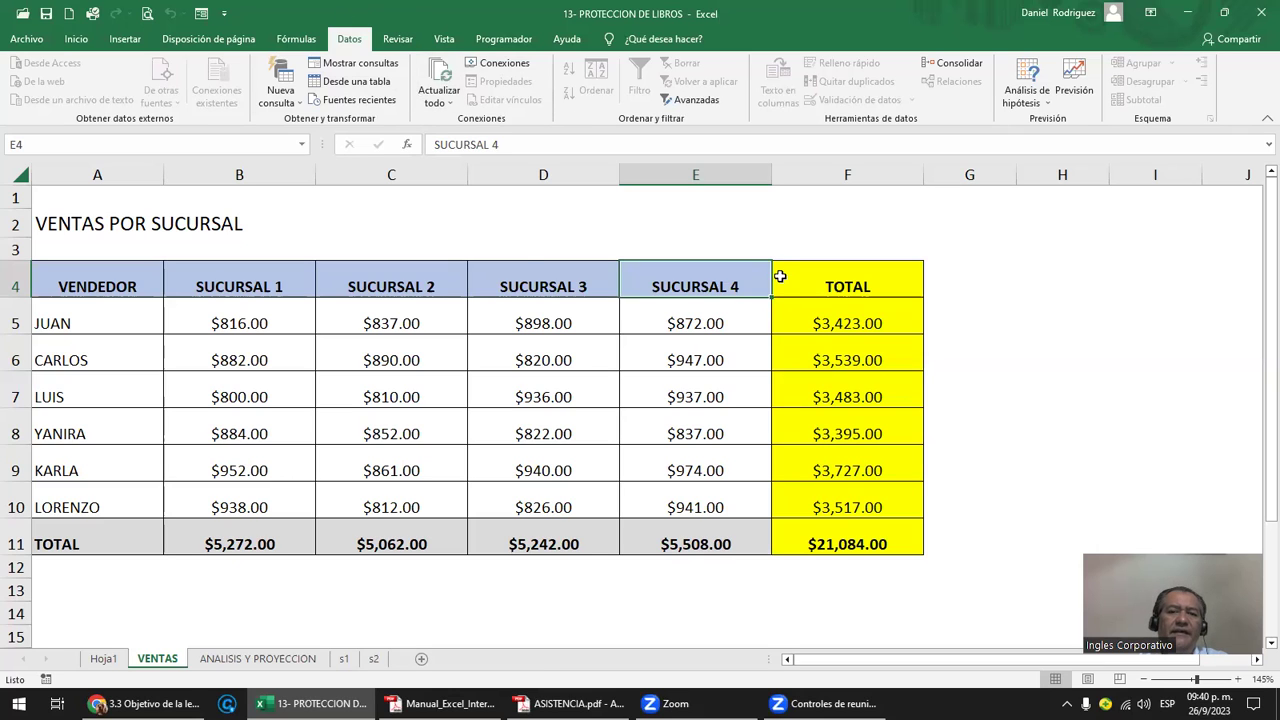
click(397, 42)
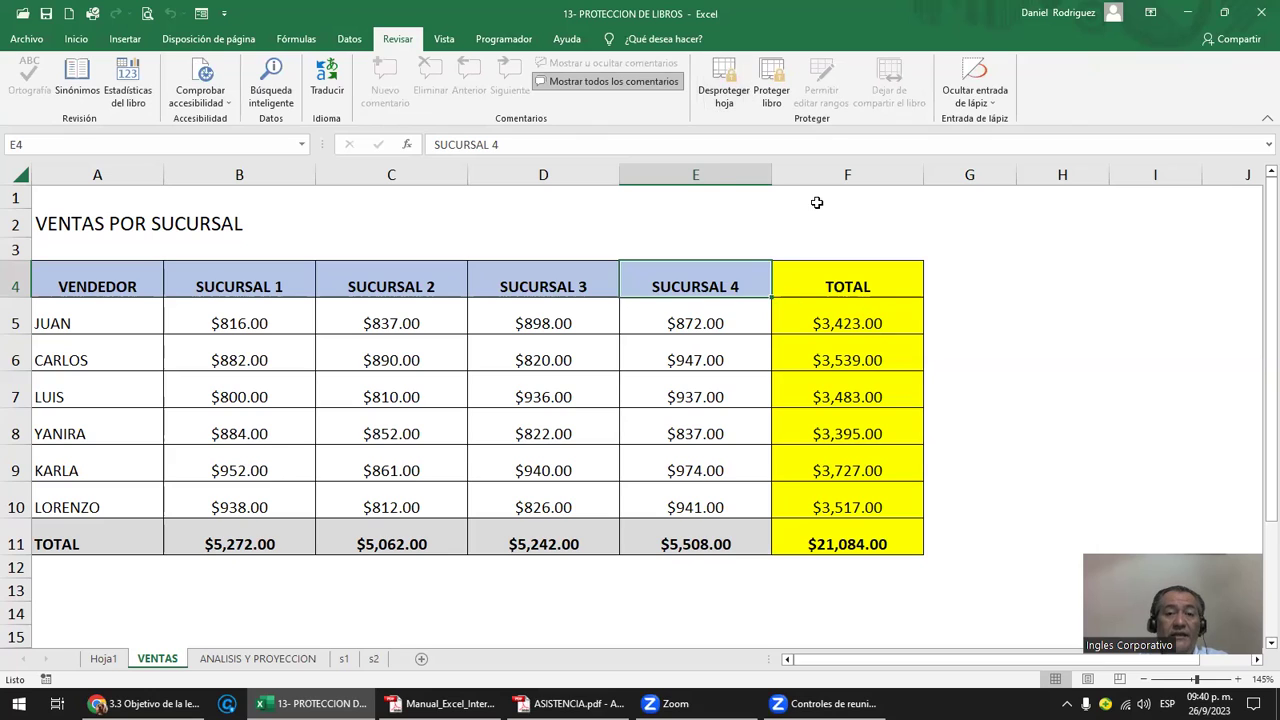
- Unprotect VENTAS with its password and change the F4:F11 fill from yellow to light blue-grey
click(722, 100)
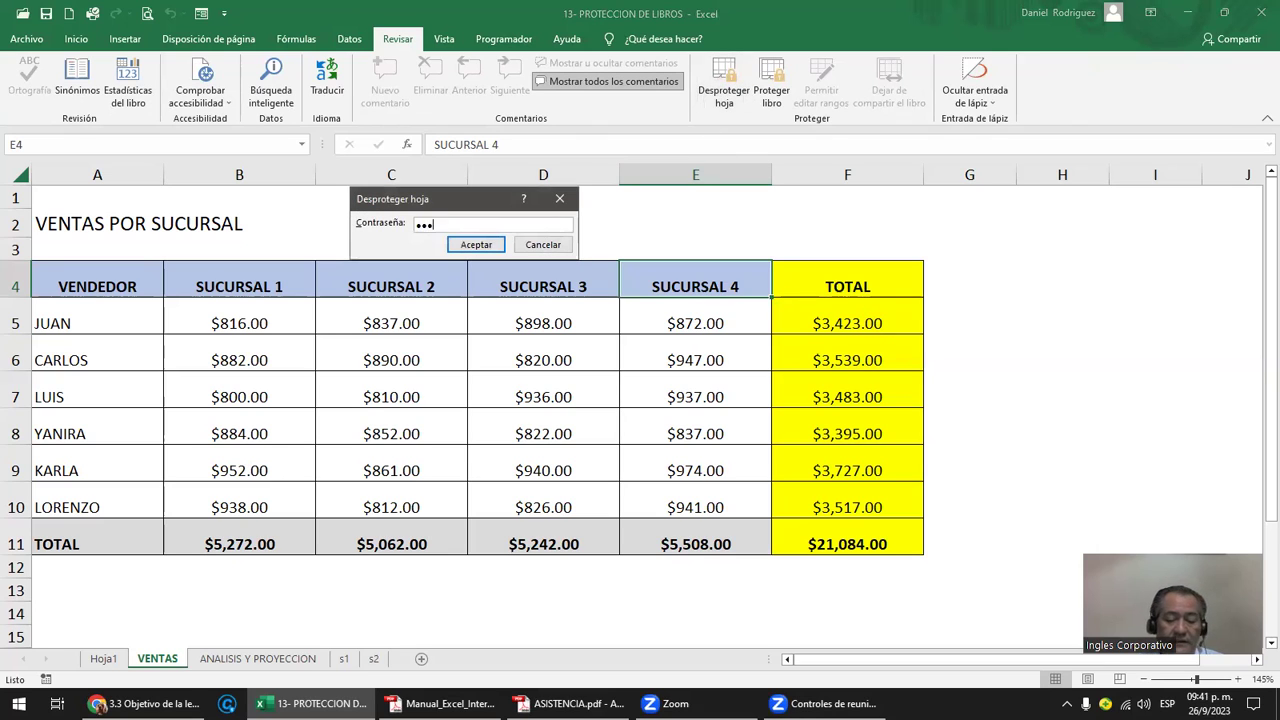
key(Return)
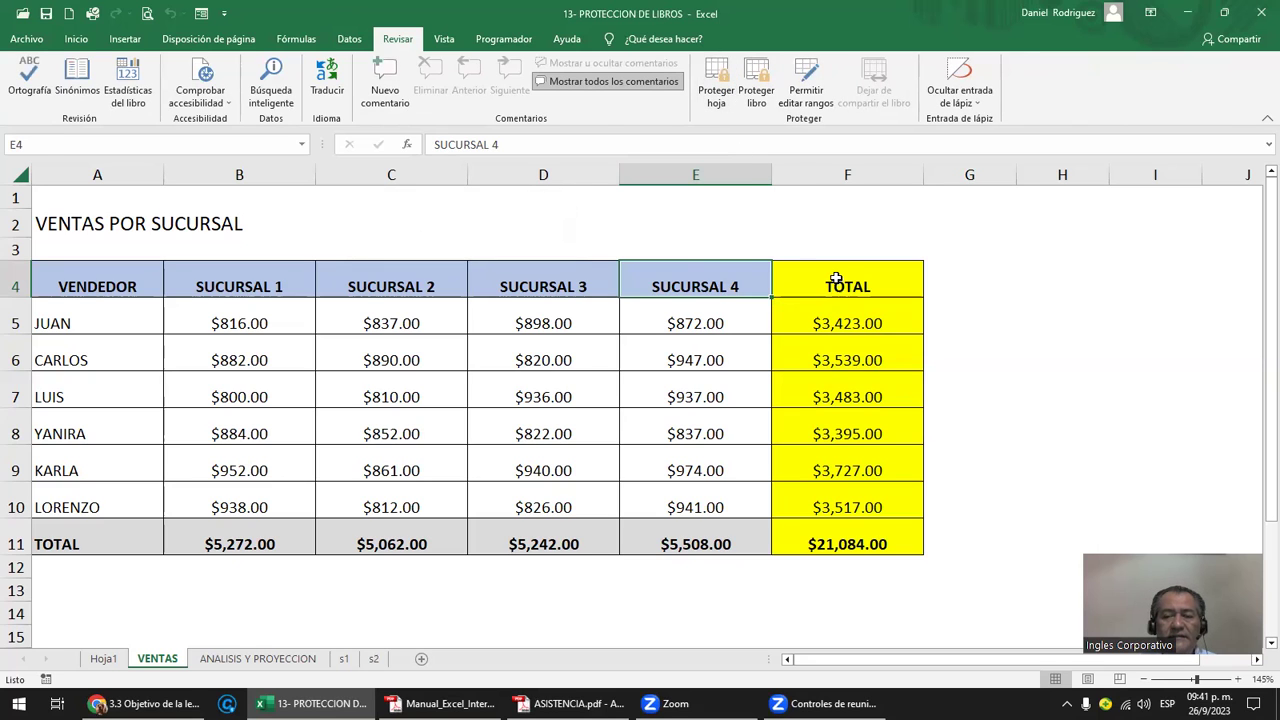
drag(836, 279, 846, 544)
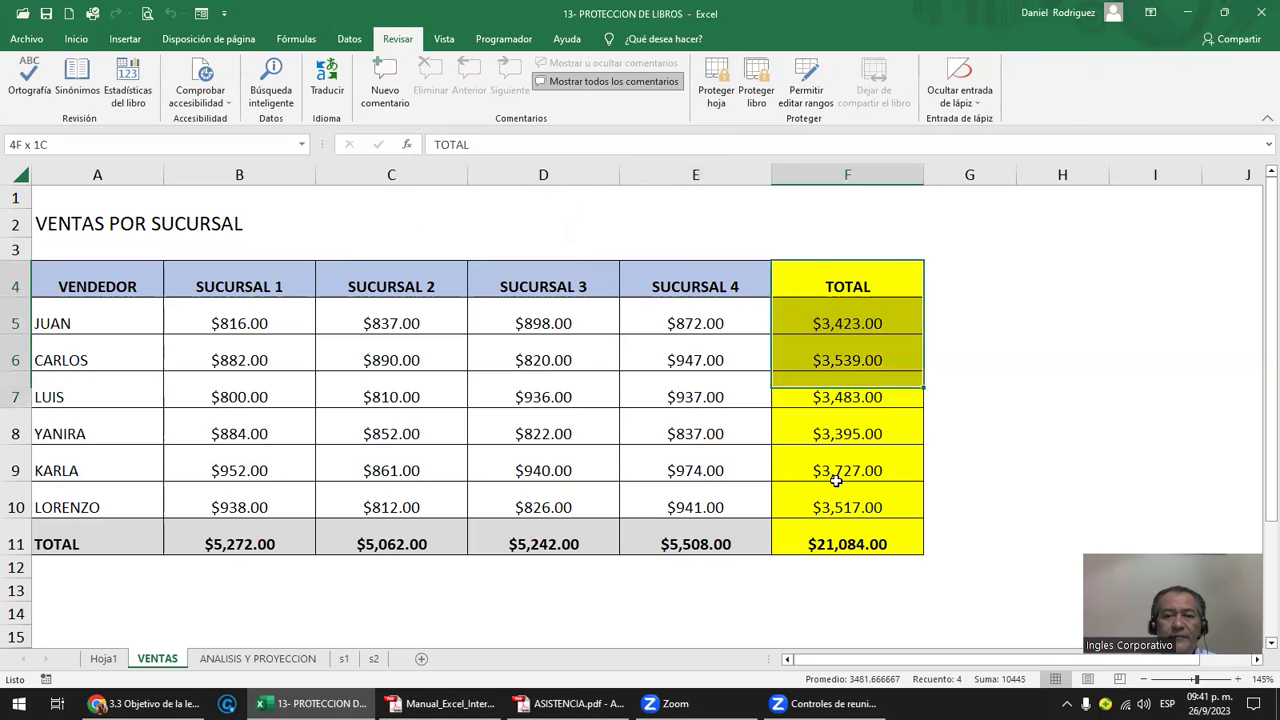
click(77, 39)
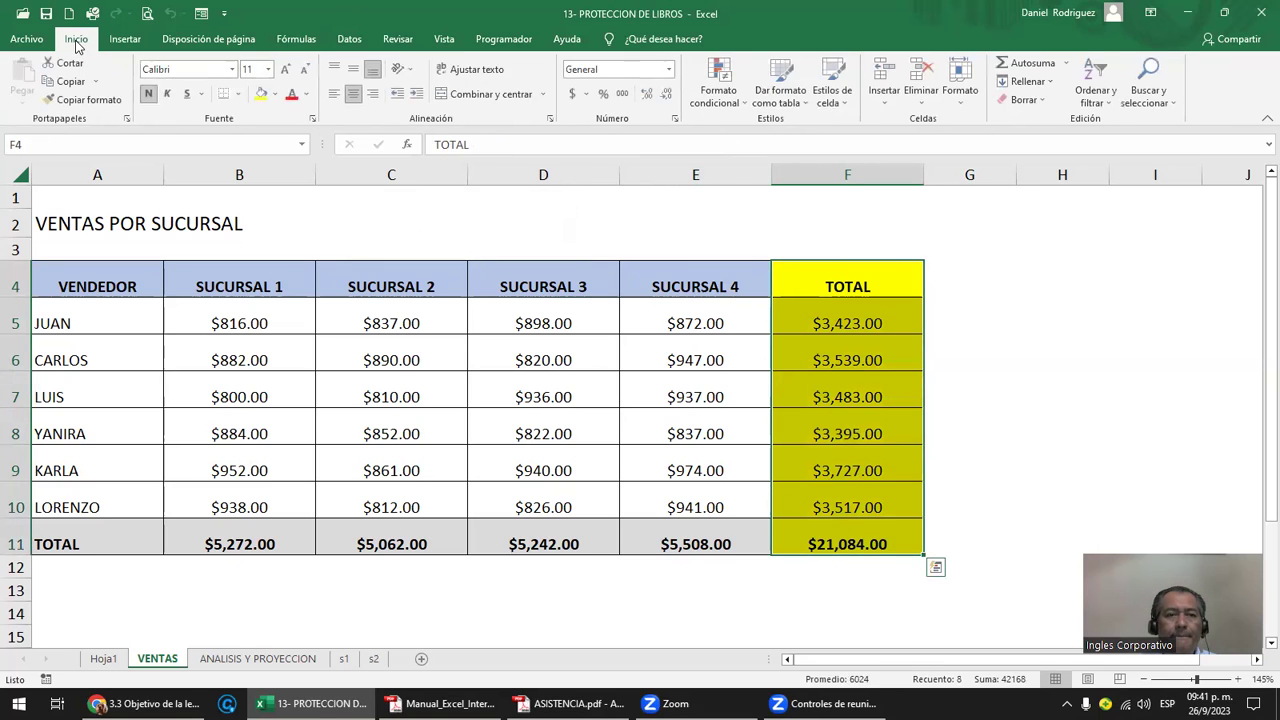
click(276, 94)
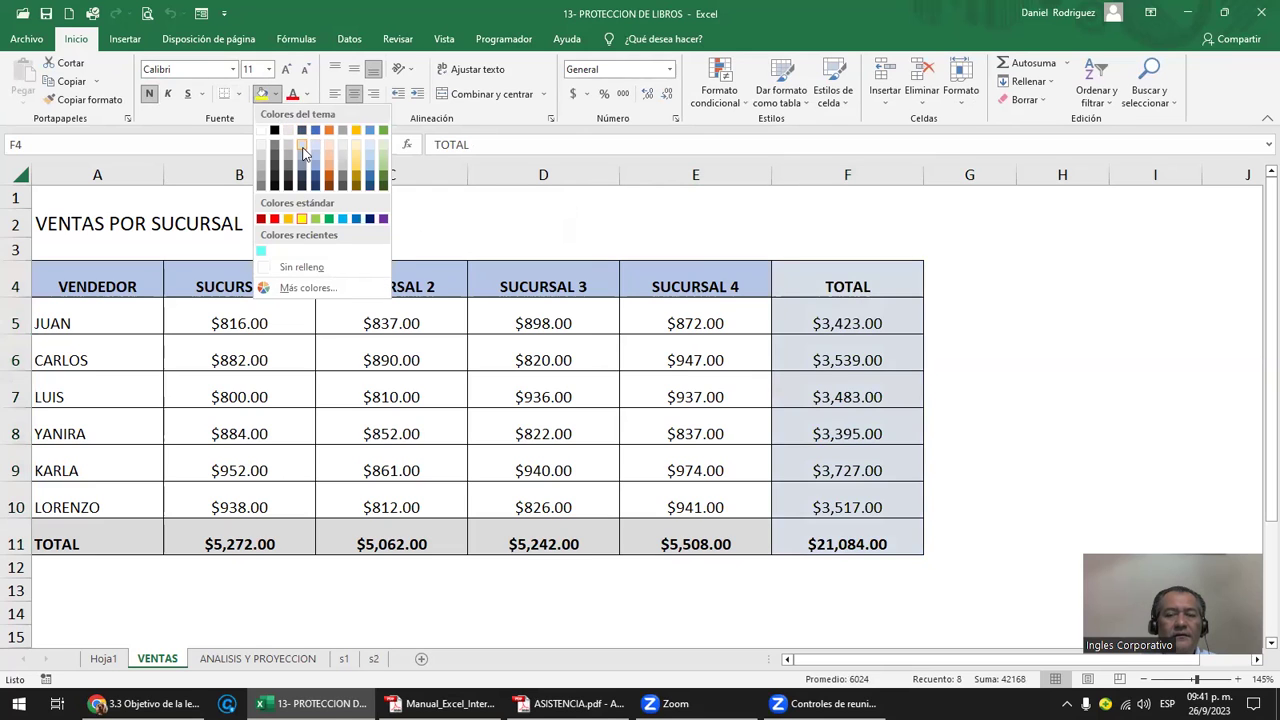
click(305, 152)
click(1066, 326)
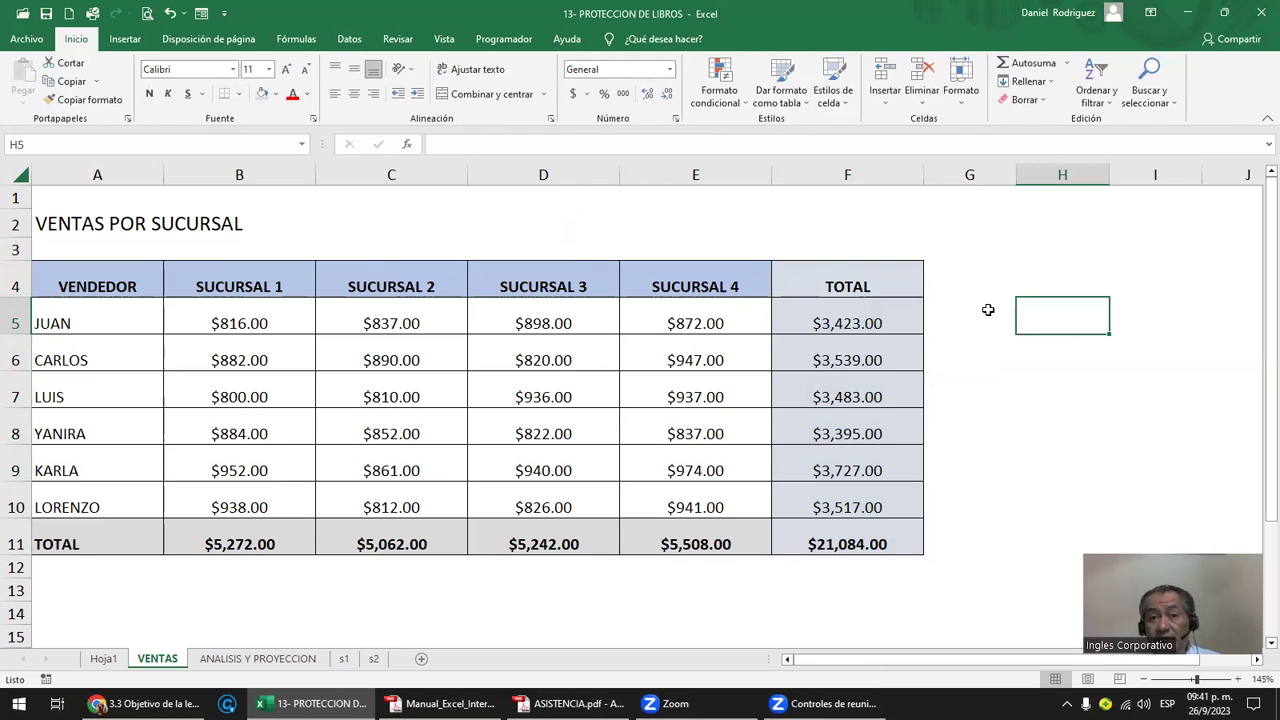
- Save and close the workbook, reopen 13- PROTECCION DE LIBROS, show Revisar, and select F4
click(47, 16)
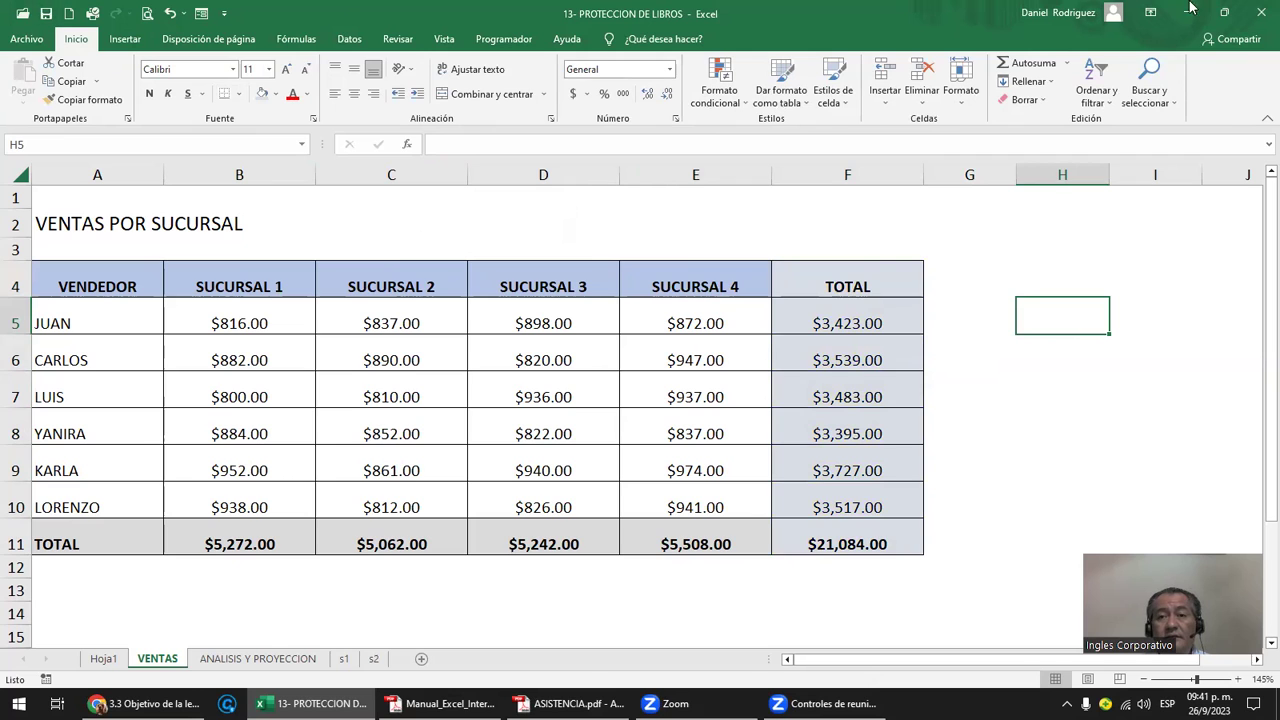
click(1259, 13)
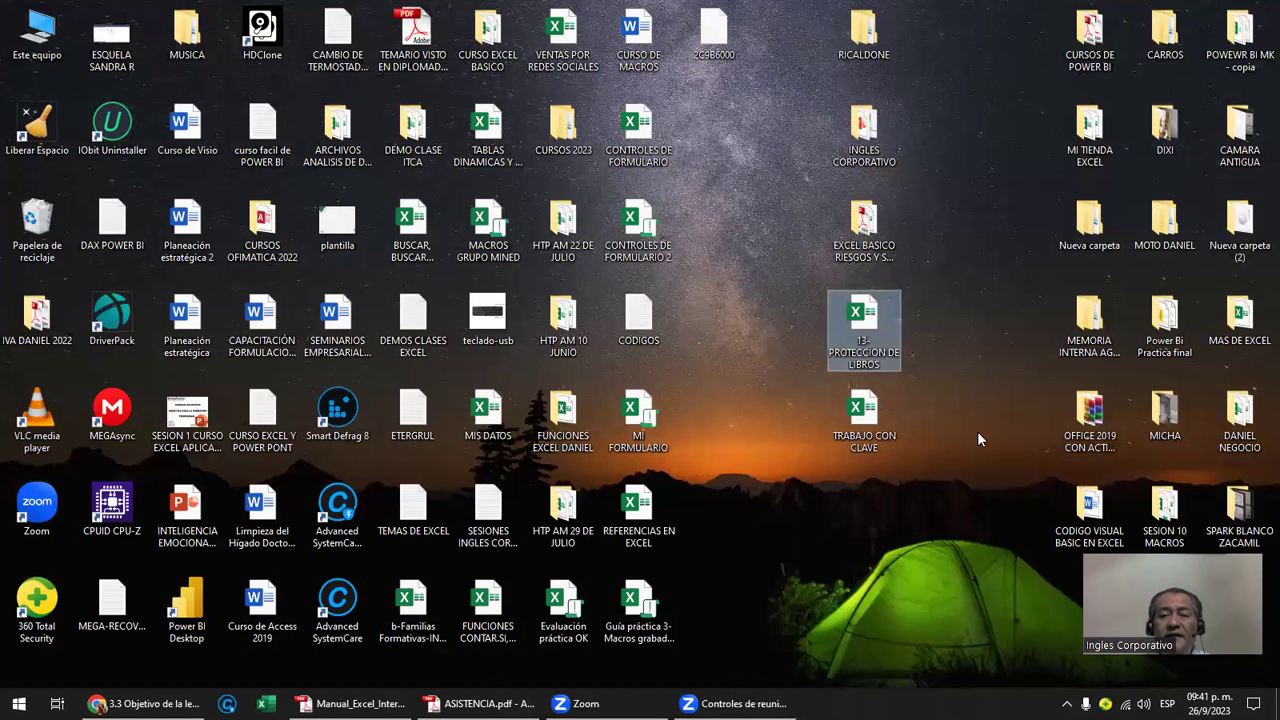
double_click(872, 341)
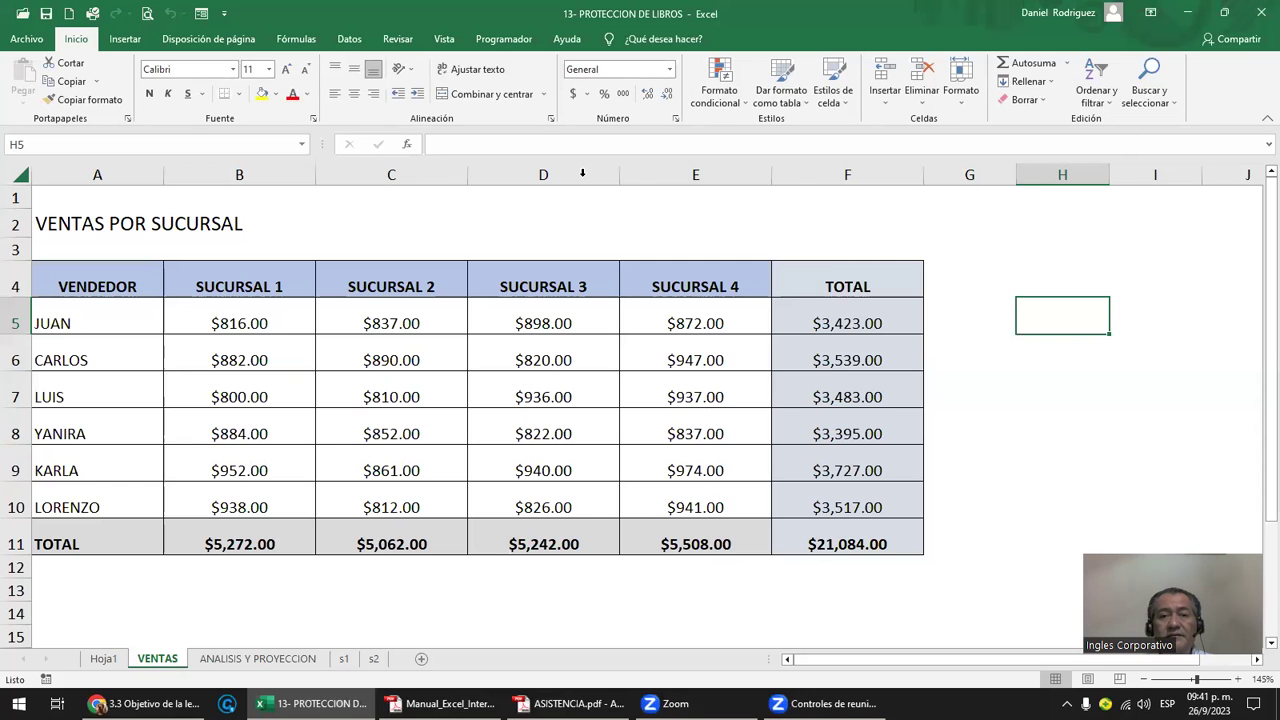
click(397, 39)
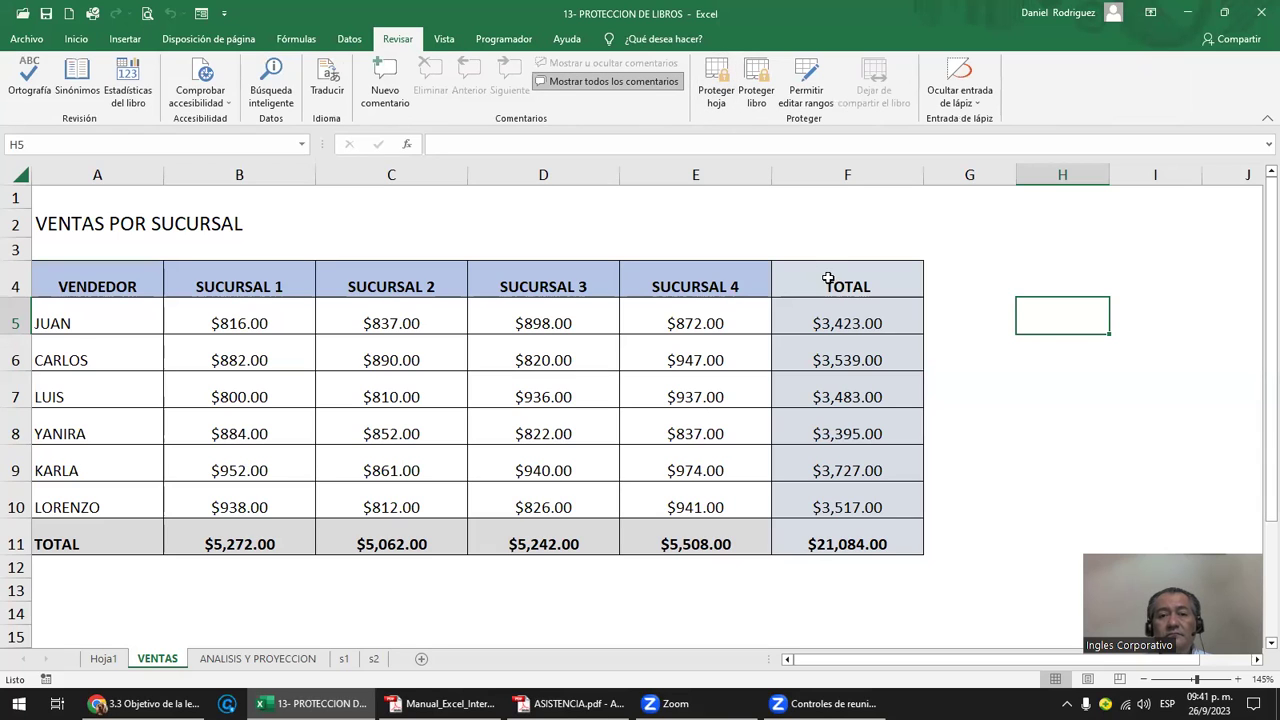
click(828, 279)
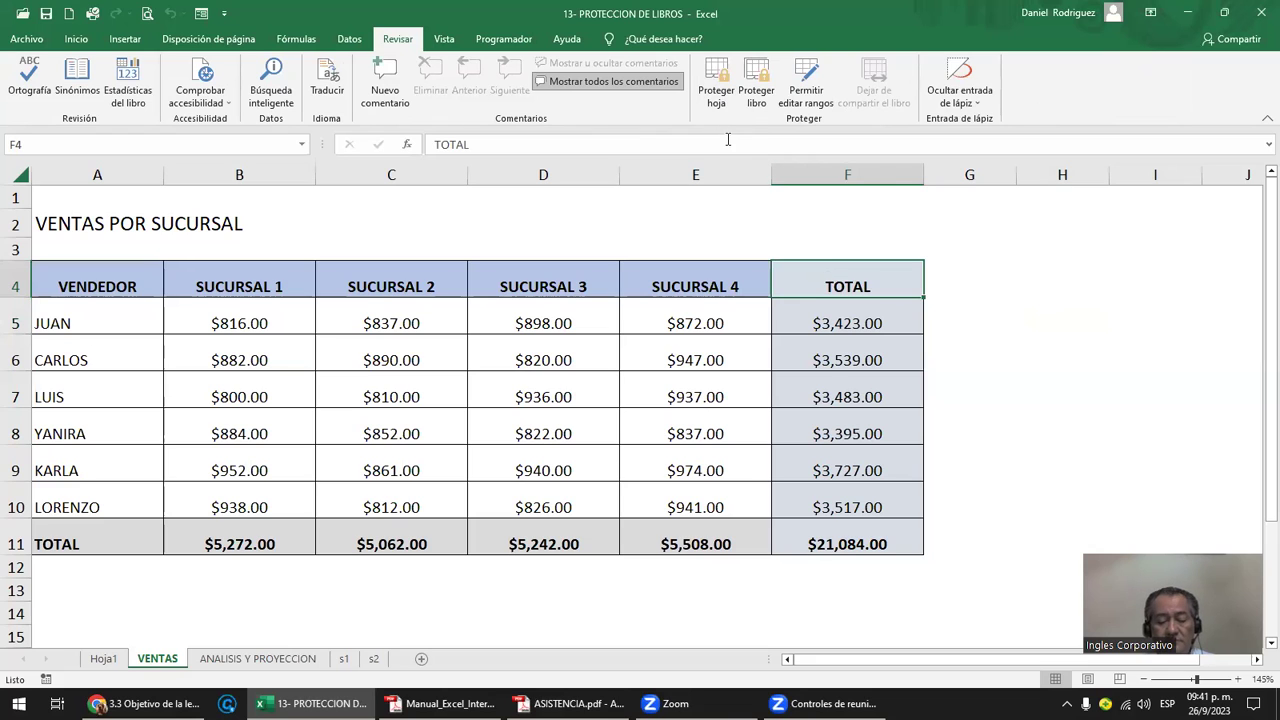
- Cancel the test entry LLL in F4, protect VENTAS with a confirmed password, and test D5
text(LLL)
key(Escape)
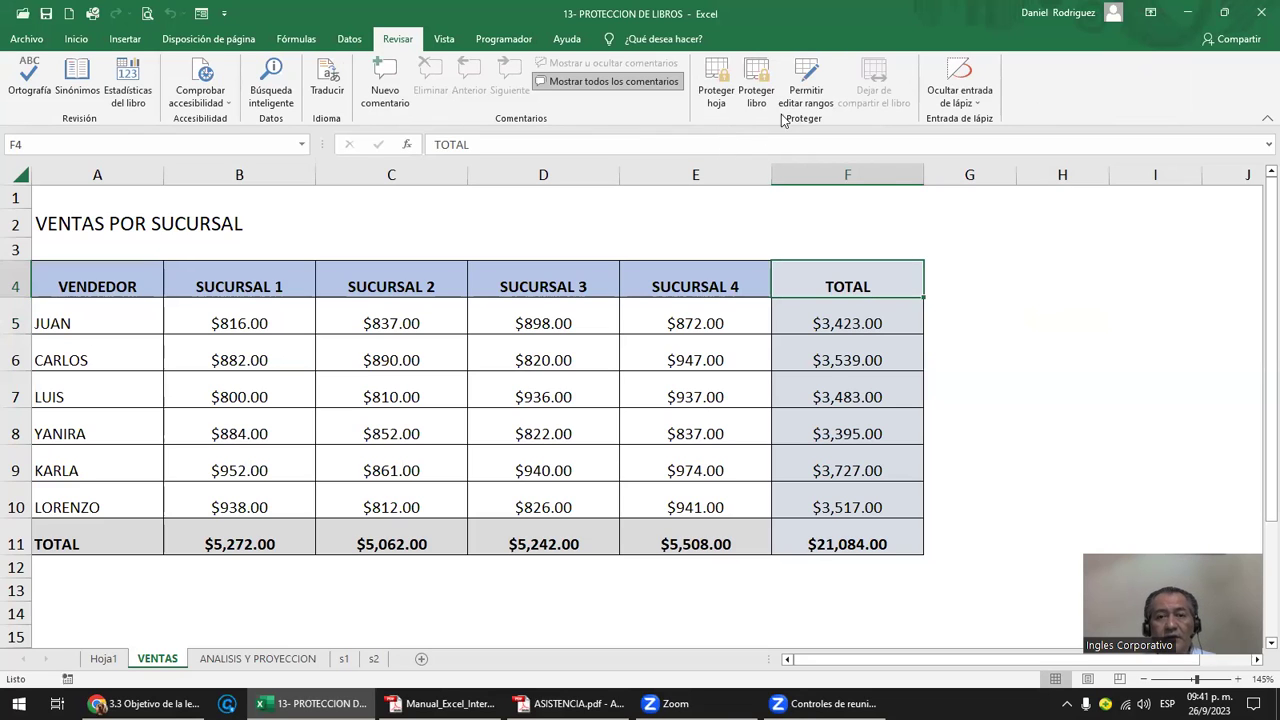
click(717, 95)
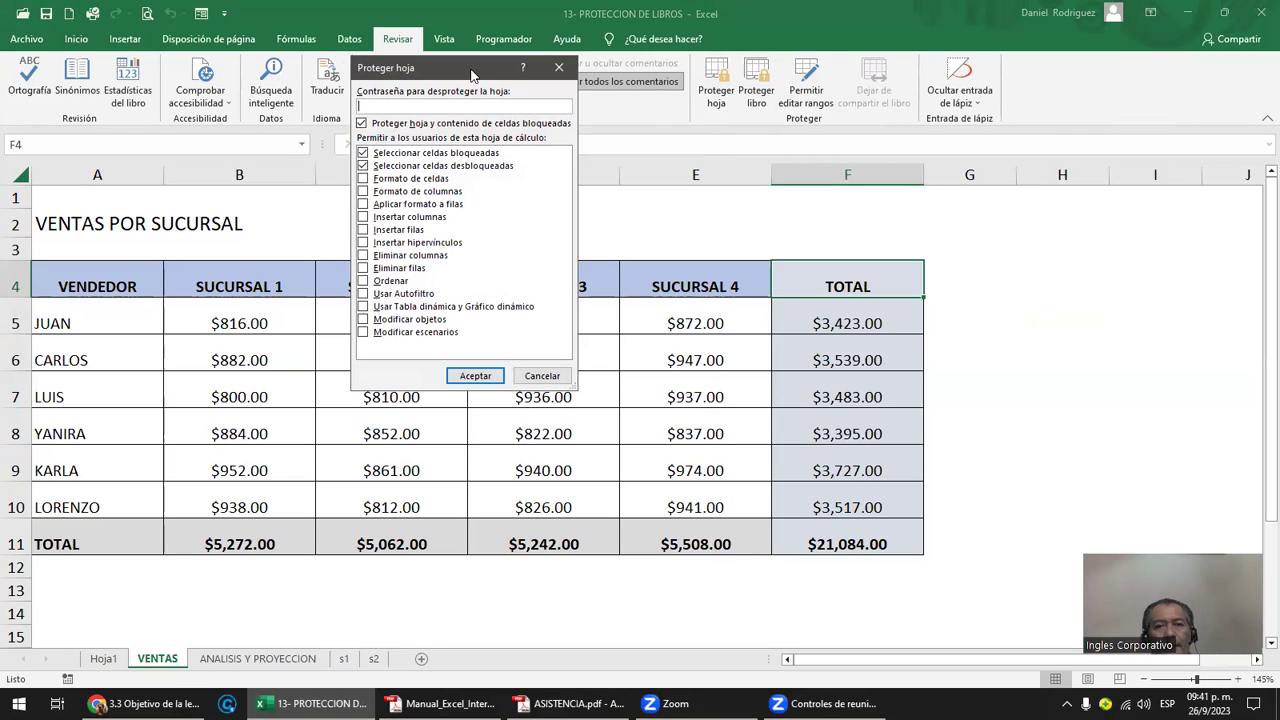
drag(473, 75, 545, 179)
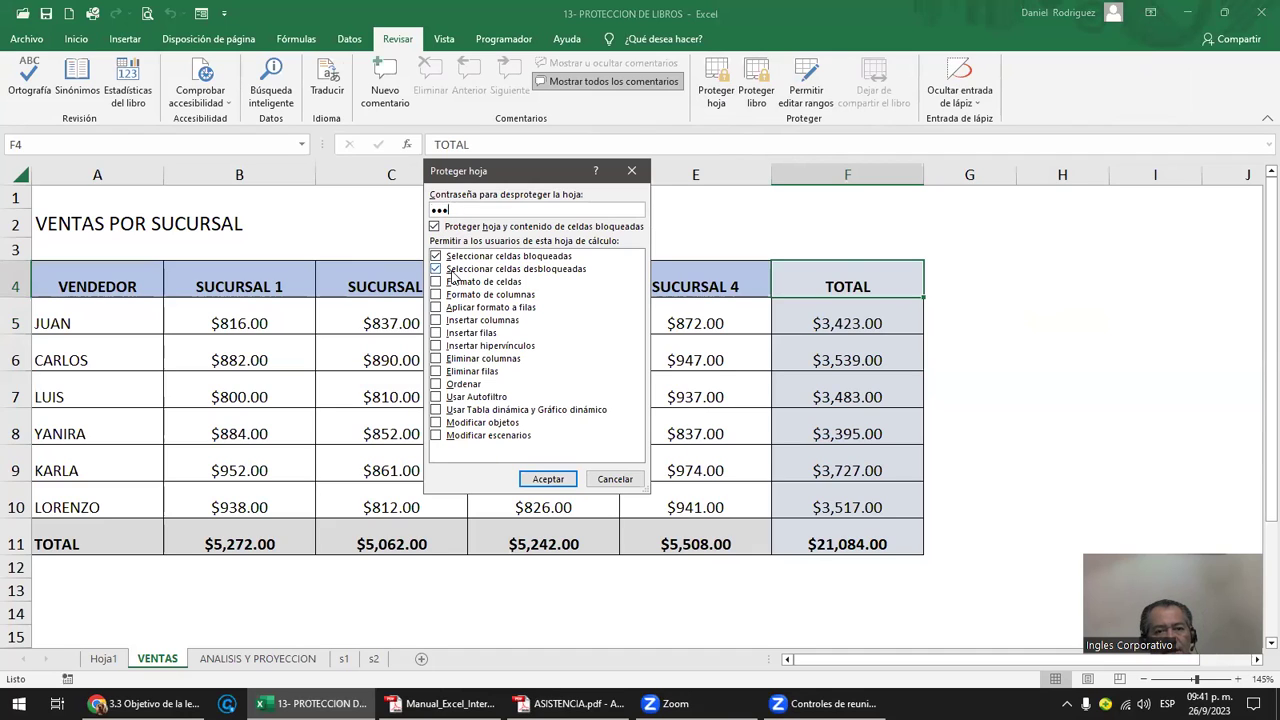
click(548, 479)
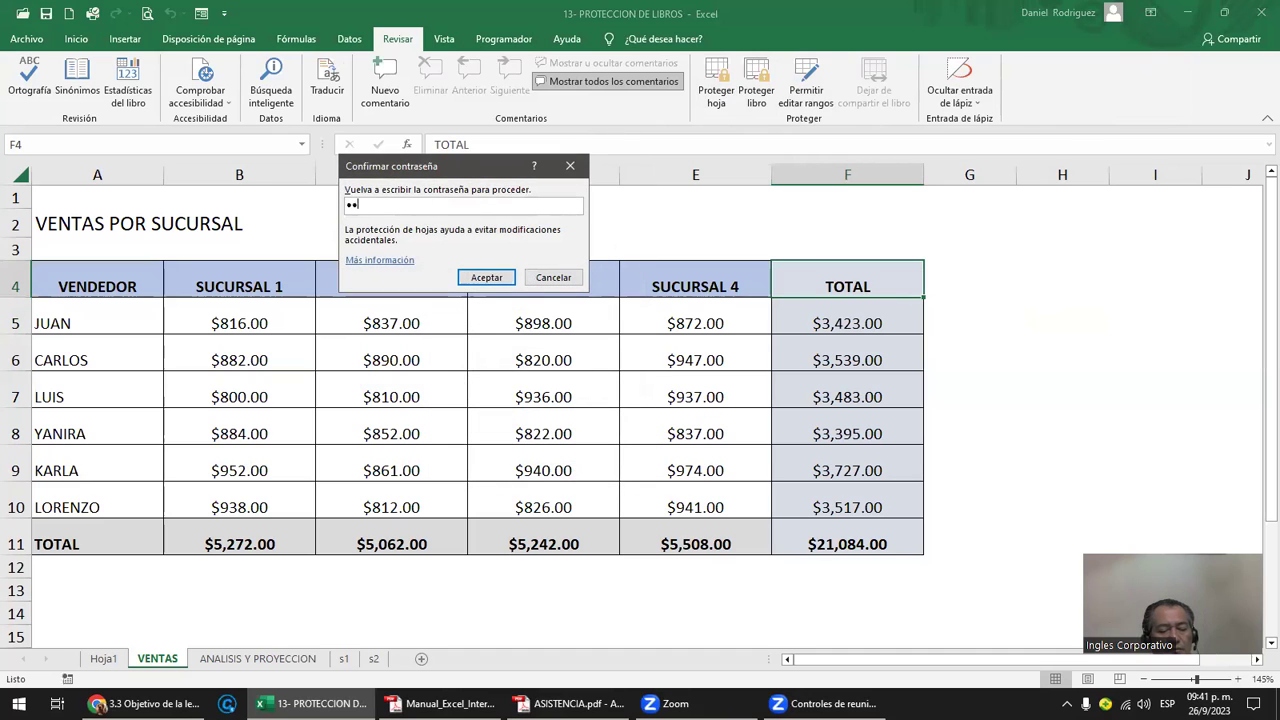
key(Return)
click(583, 323)
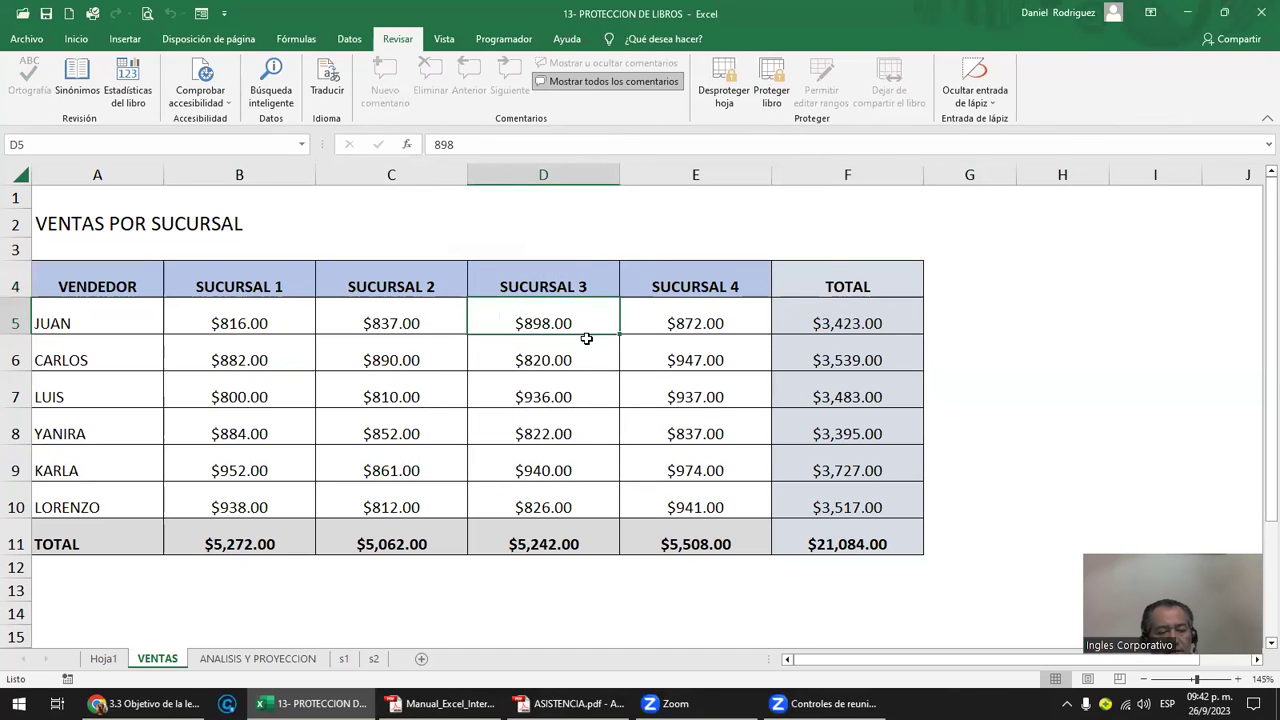
double_click(585, 328)
key(Return)
double_click(725, 323)
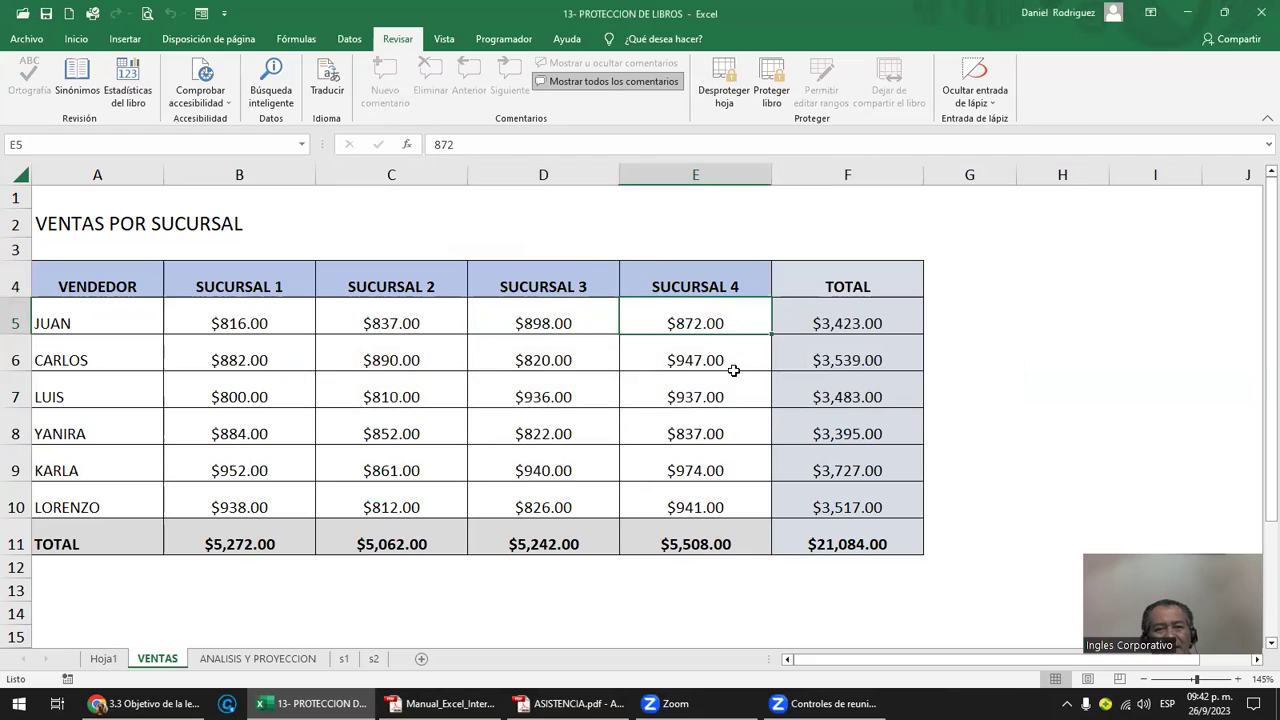
key(Return)
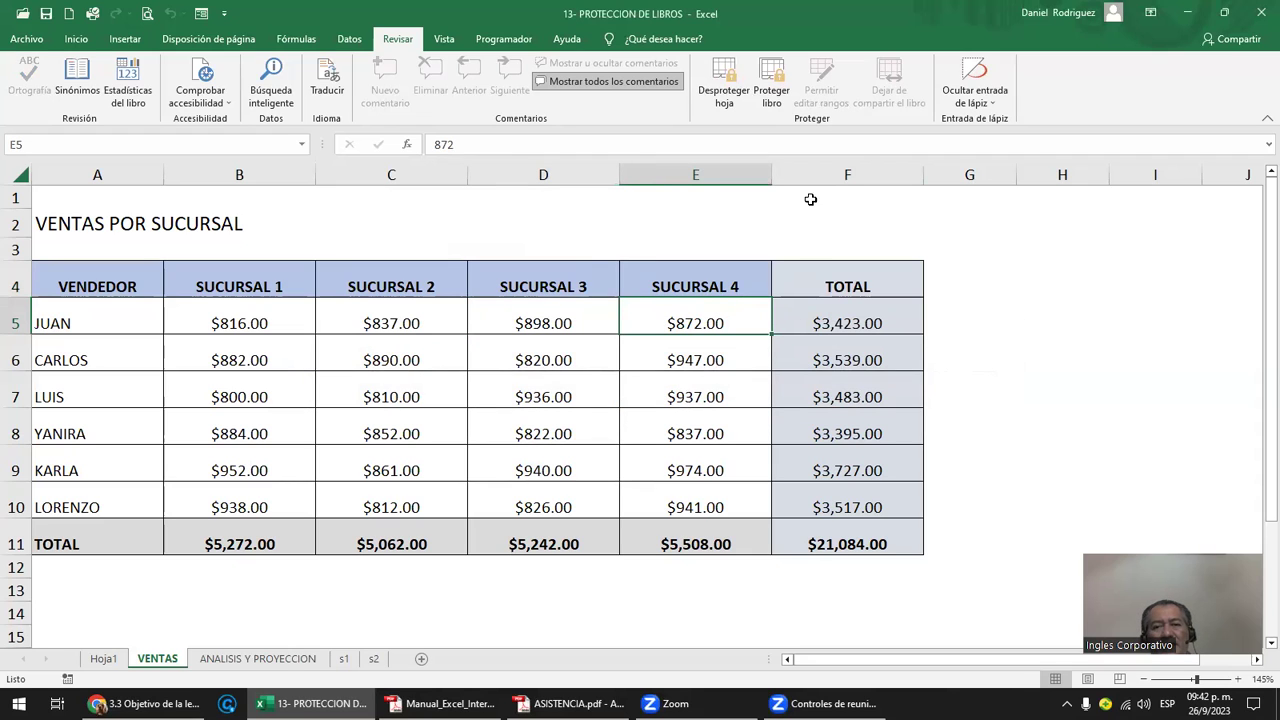
drag(703, 286, 697, 544)
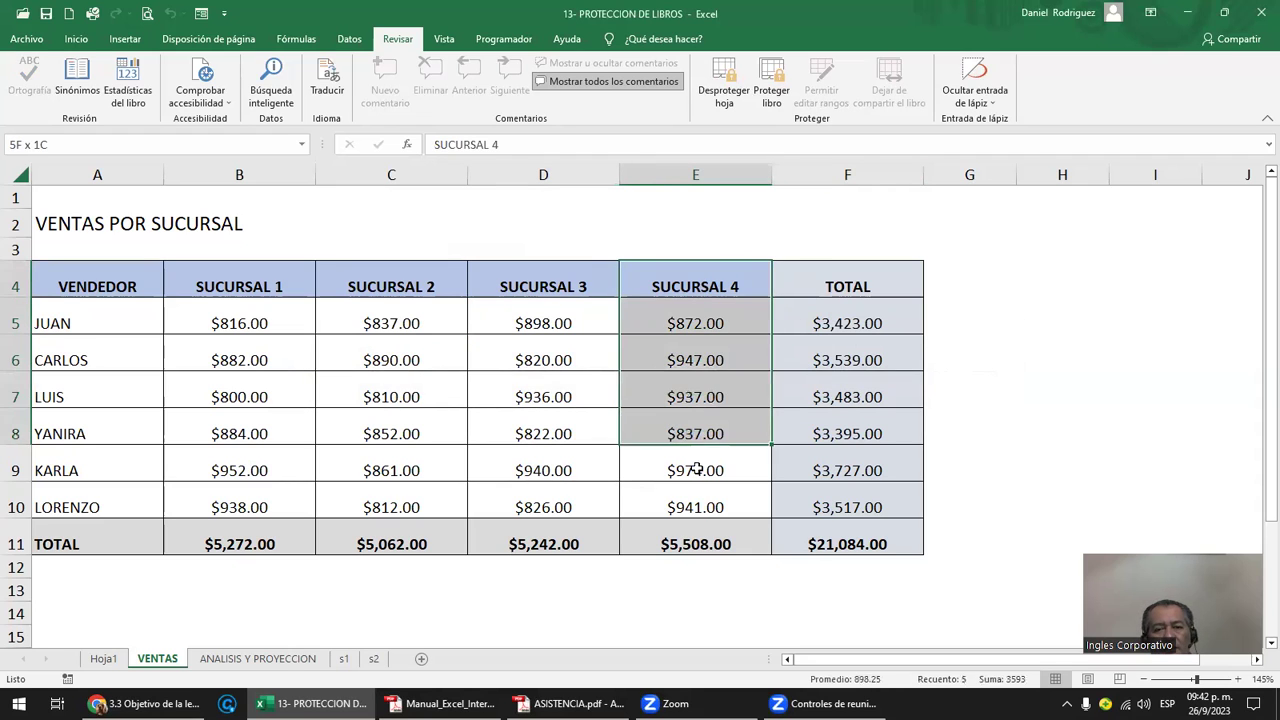
click(77, 40)
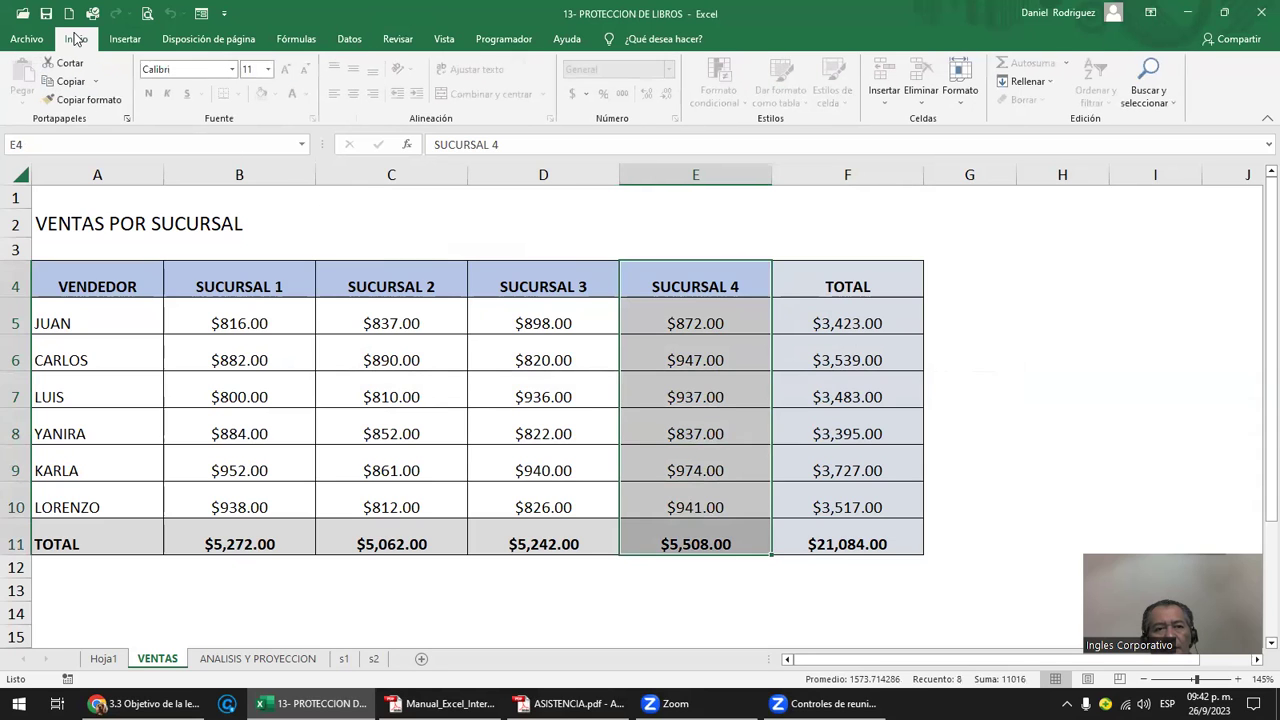
click(718, 272)
right_click(720, 183)
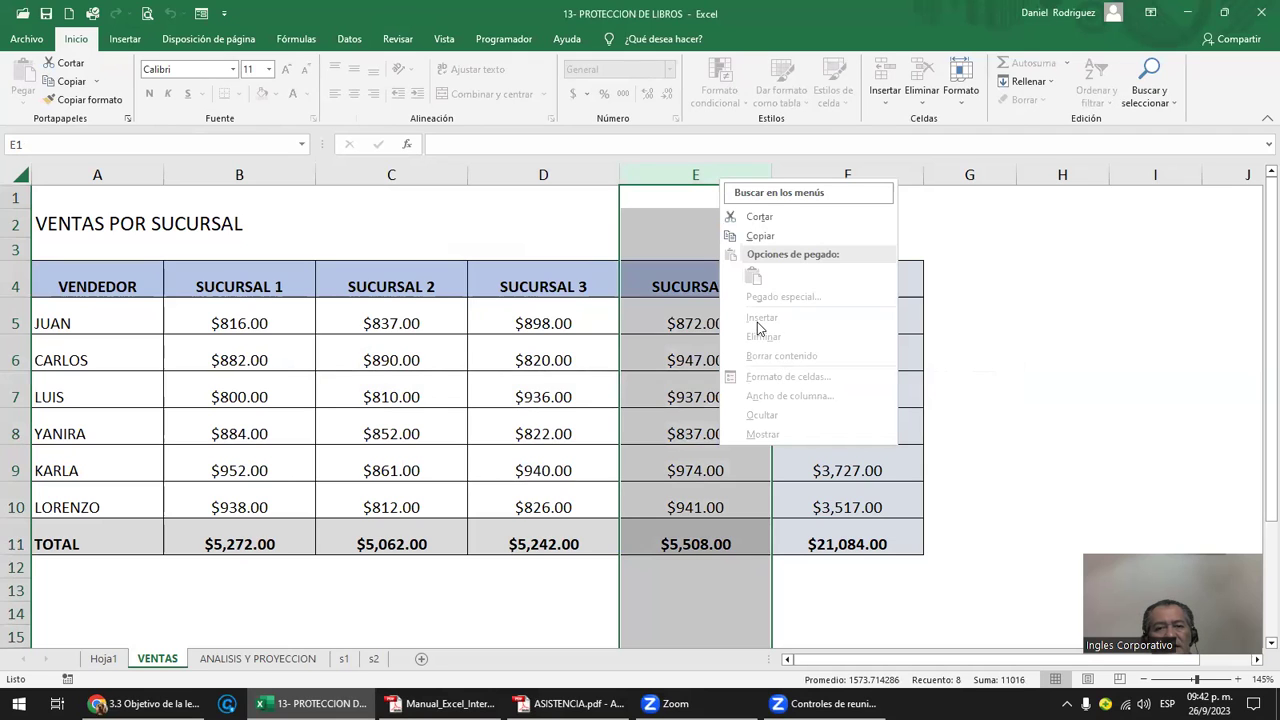
click(20, 356)
click(14, 360)
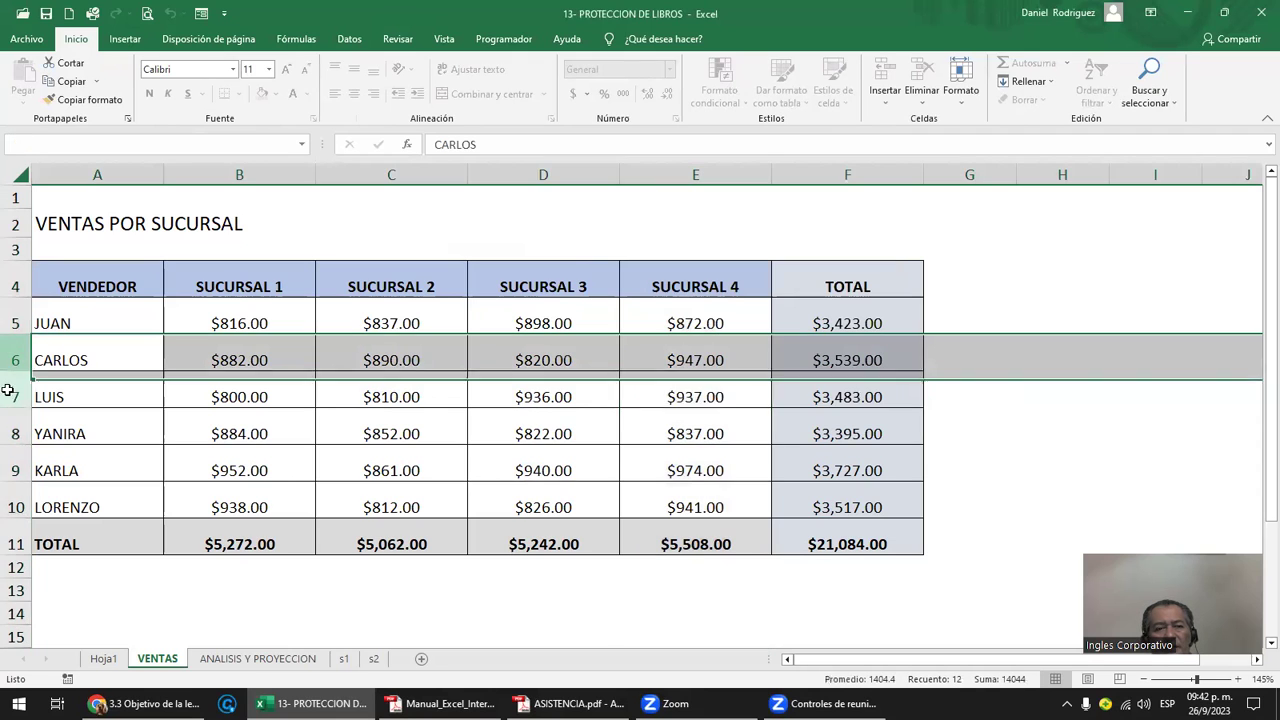
shift+click(8, 390)
right_click(8, 392)
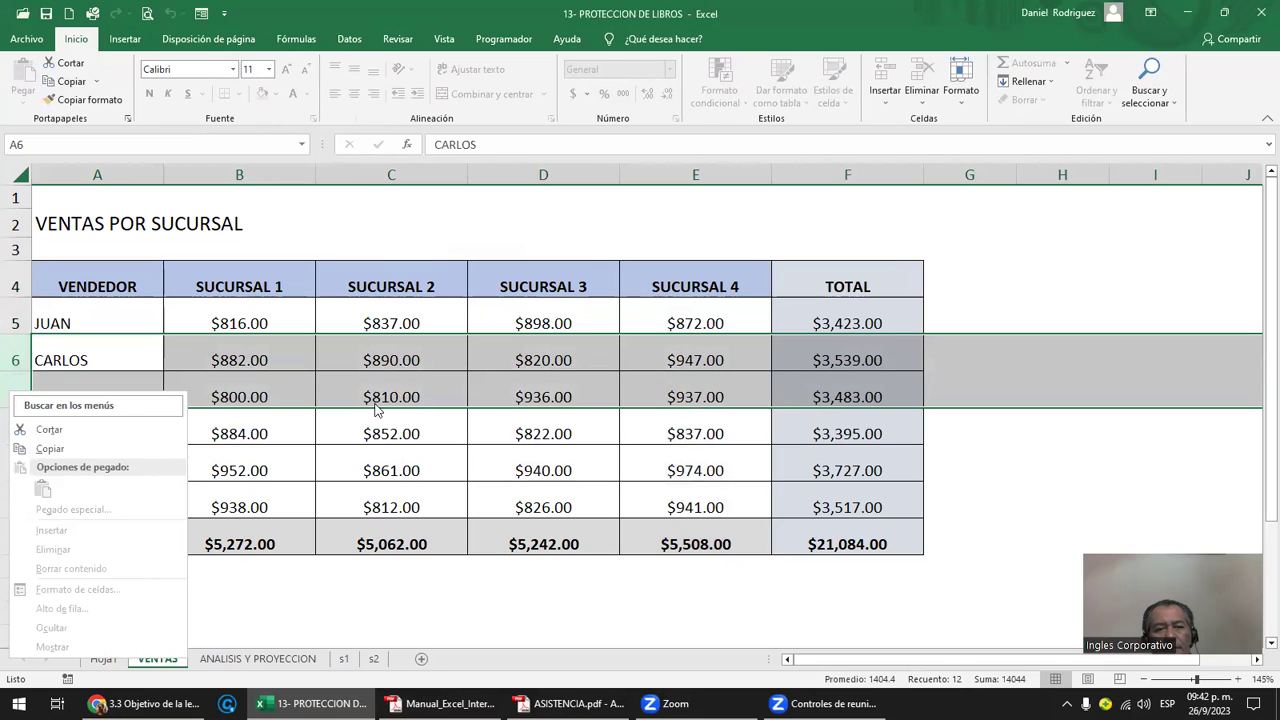
key(Escape)
right_click(150, 660)
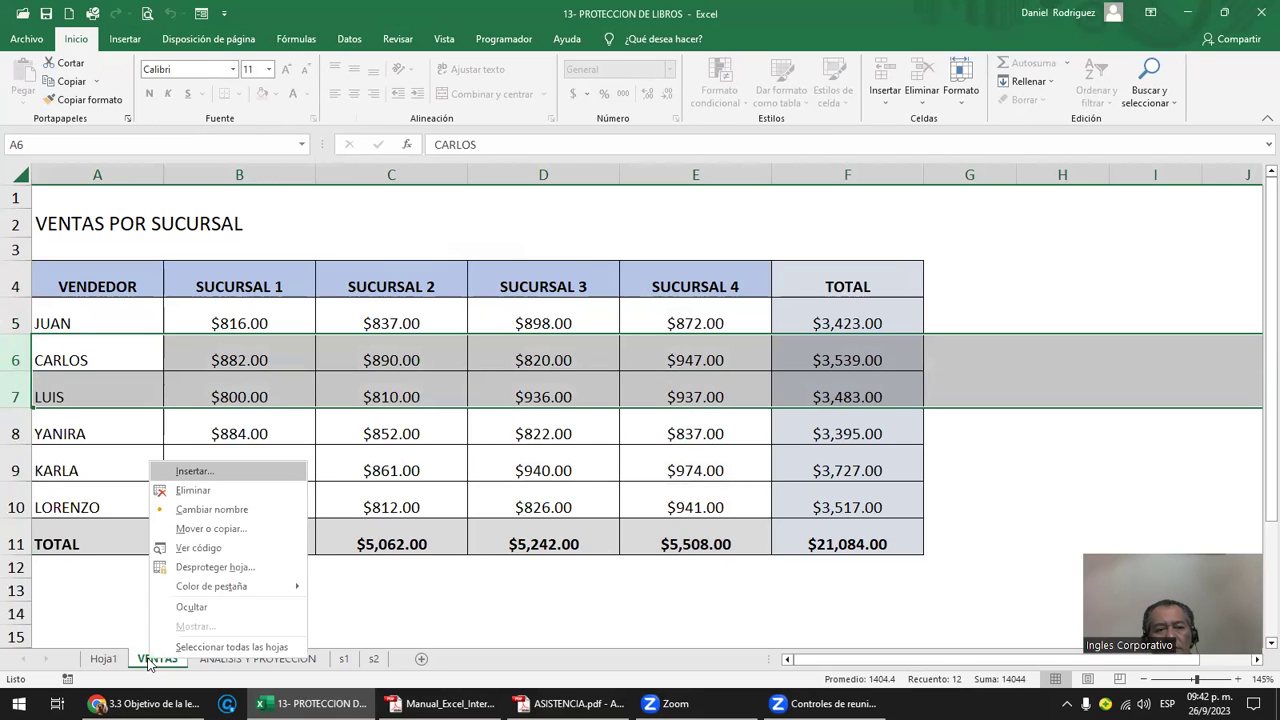
click(530, 358)
click(749, 230)
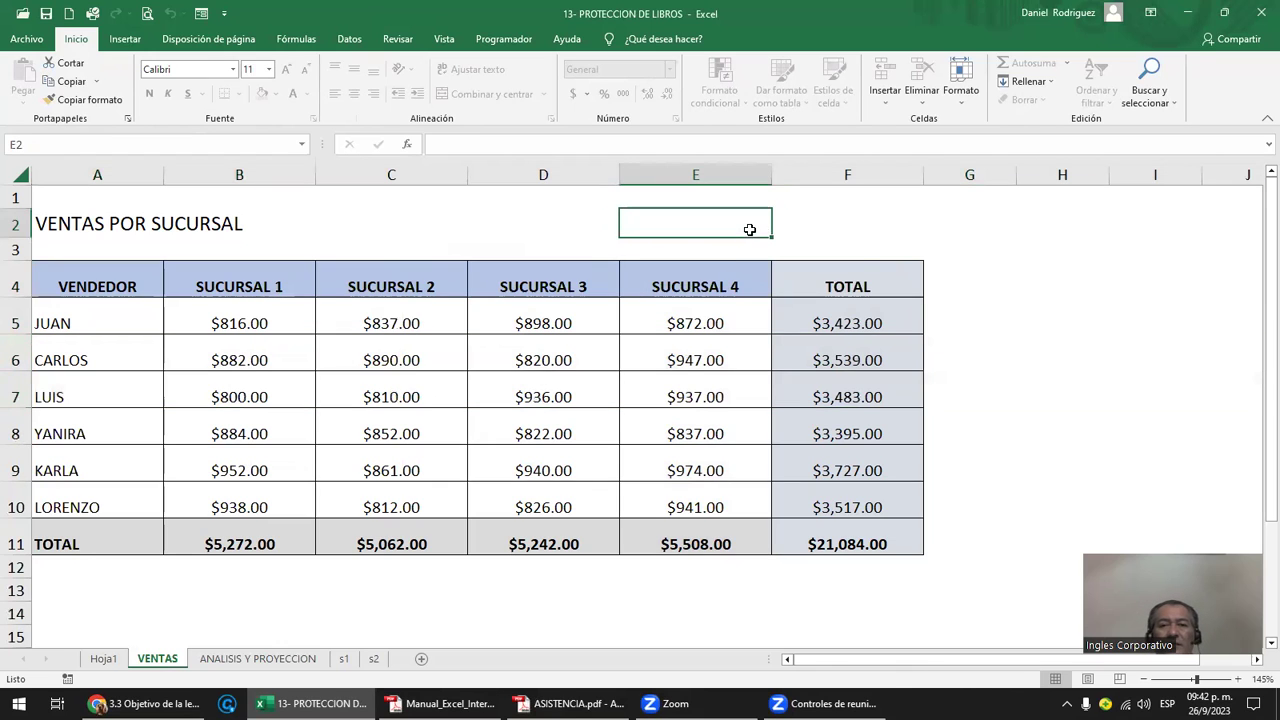
click(397, 40)
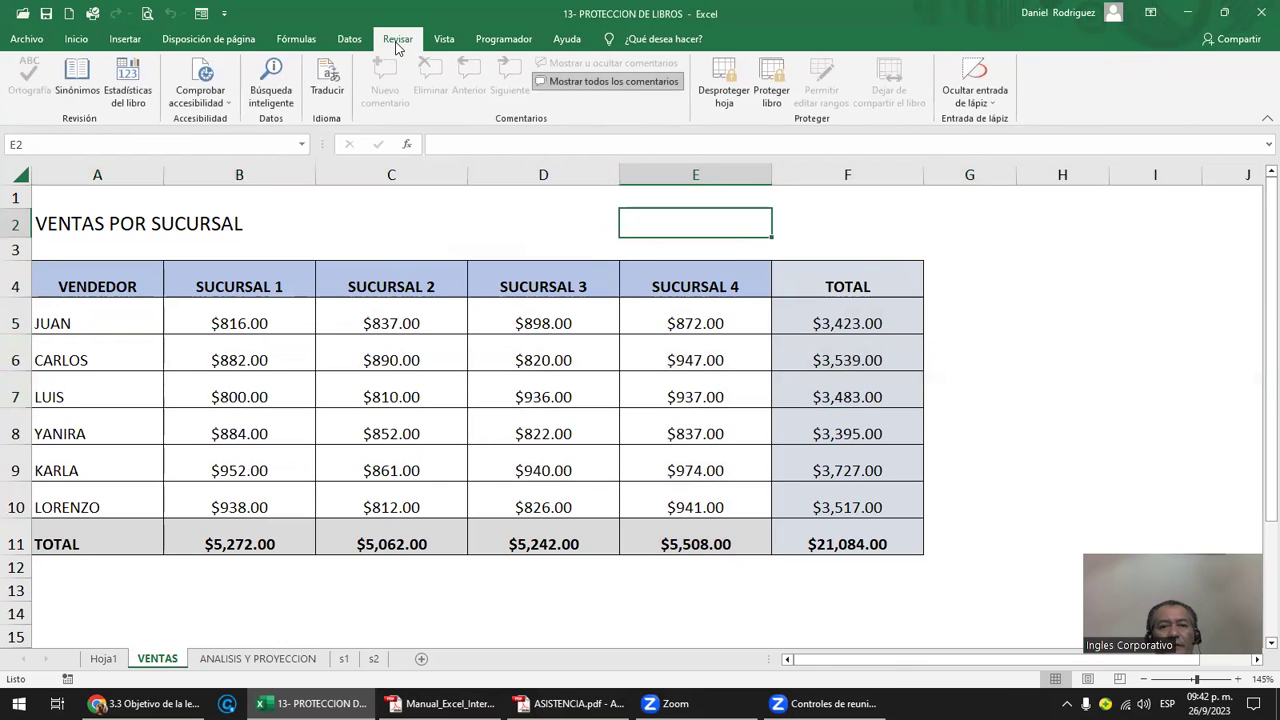
- Unprotect the VENTAS sheet with its password and select the SUCURSAL 4 cells E4:E11
click(717, 100)
text(1)
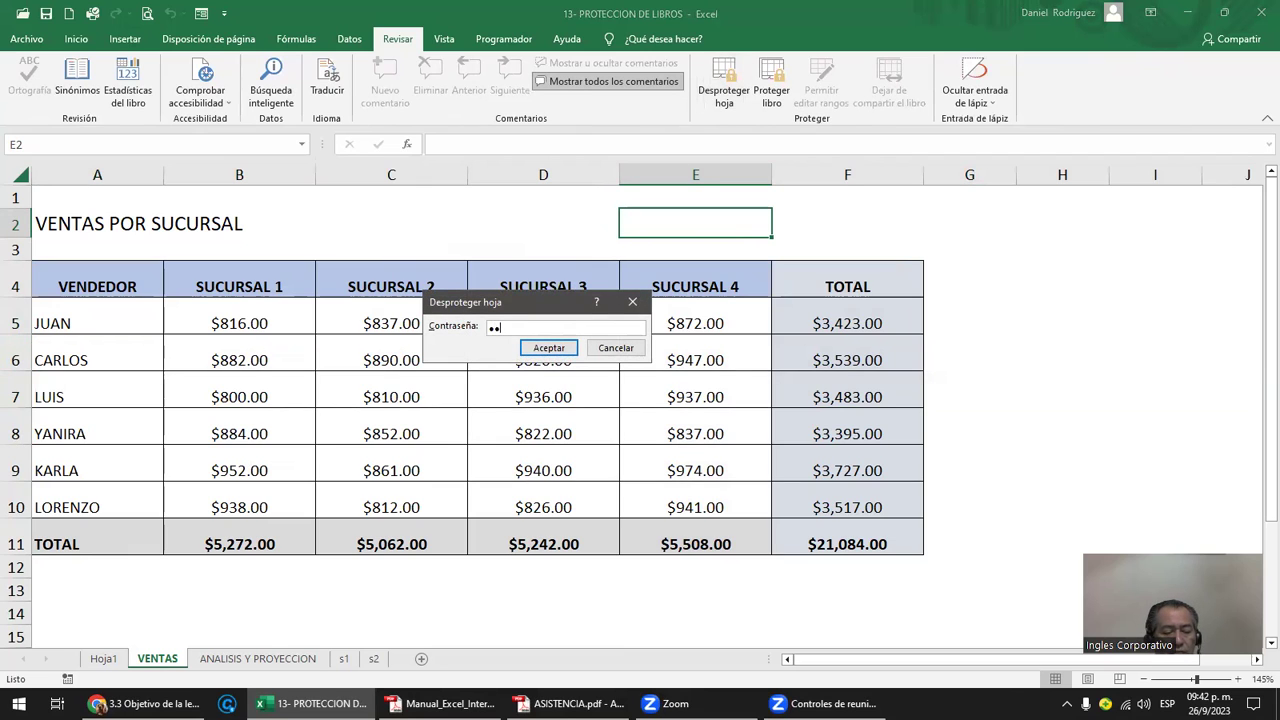
key(Return)
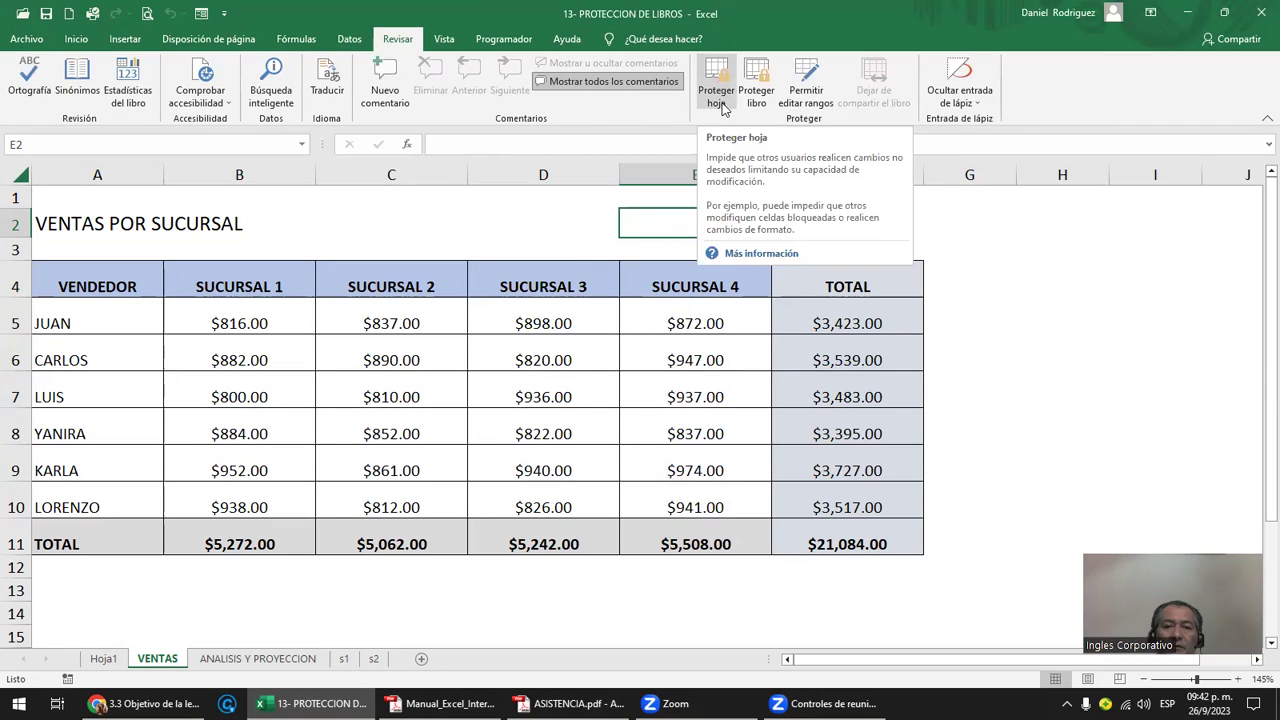
drag(695, 286, 689, 526)
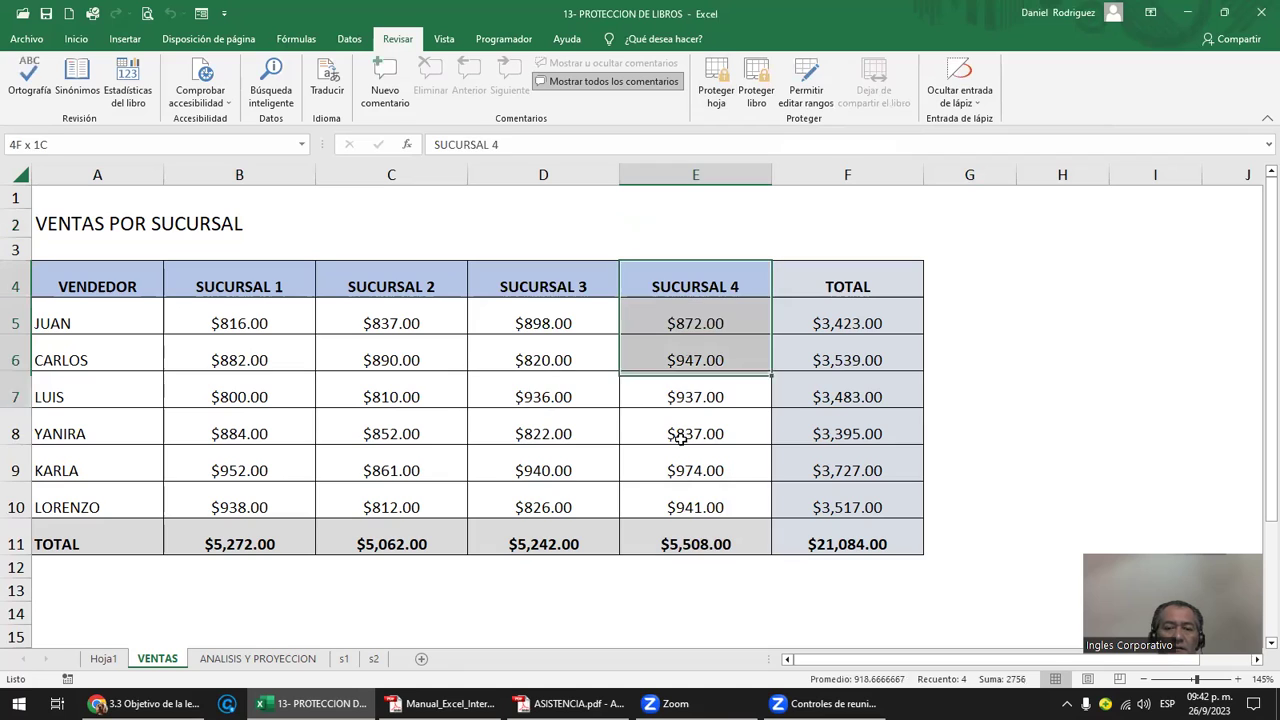
right_click(666, 338)
click(650, 252)
click(680, 283)
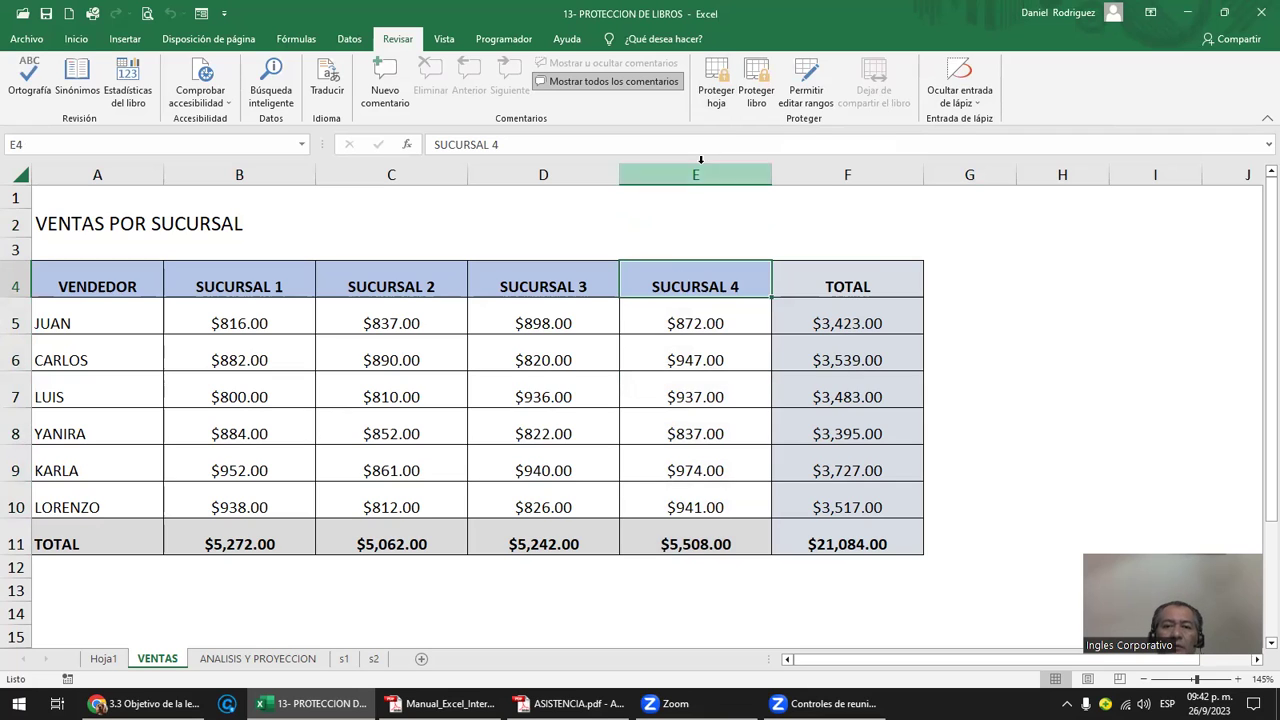
- Protect VENTAS with a new password, allowing cell selection plus Usar Autofiltro, and confirm it
click(716, 90)
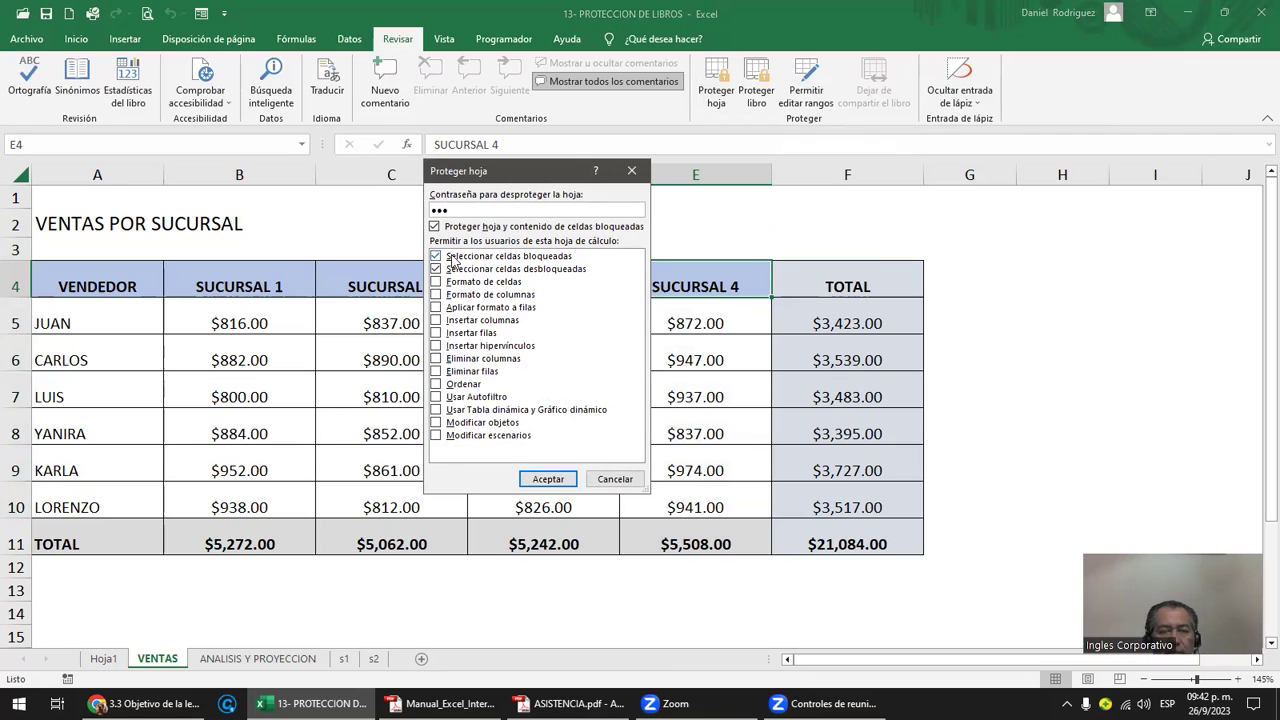
drag(470, 210, 333, 211)
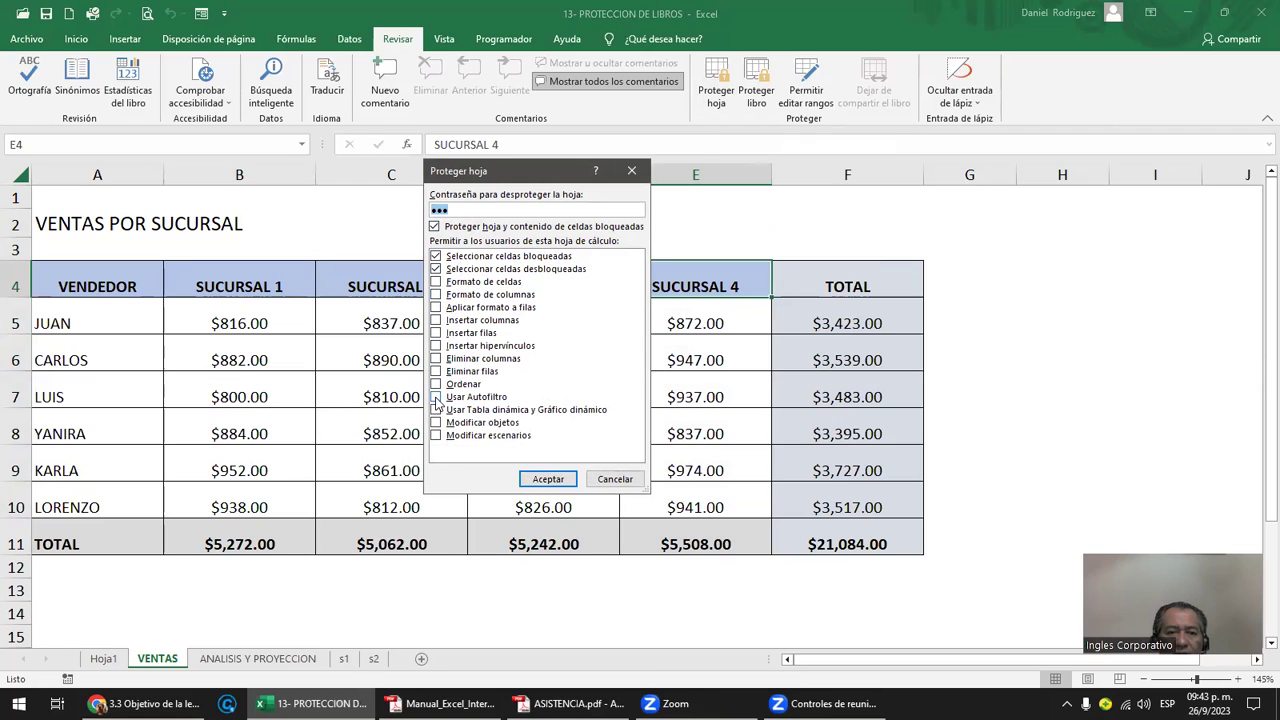
click(436, 398)
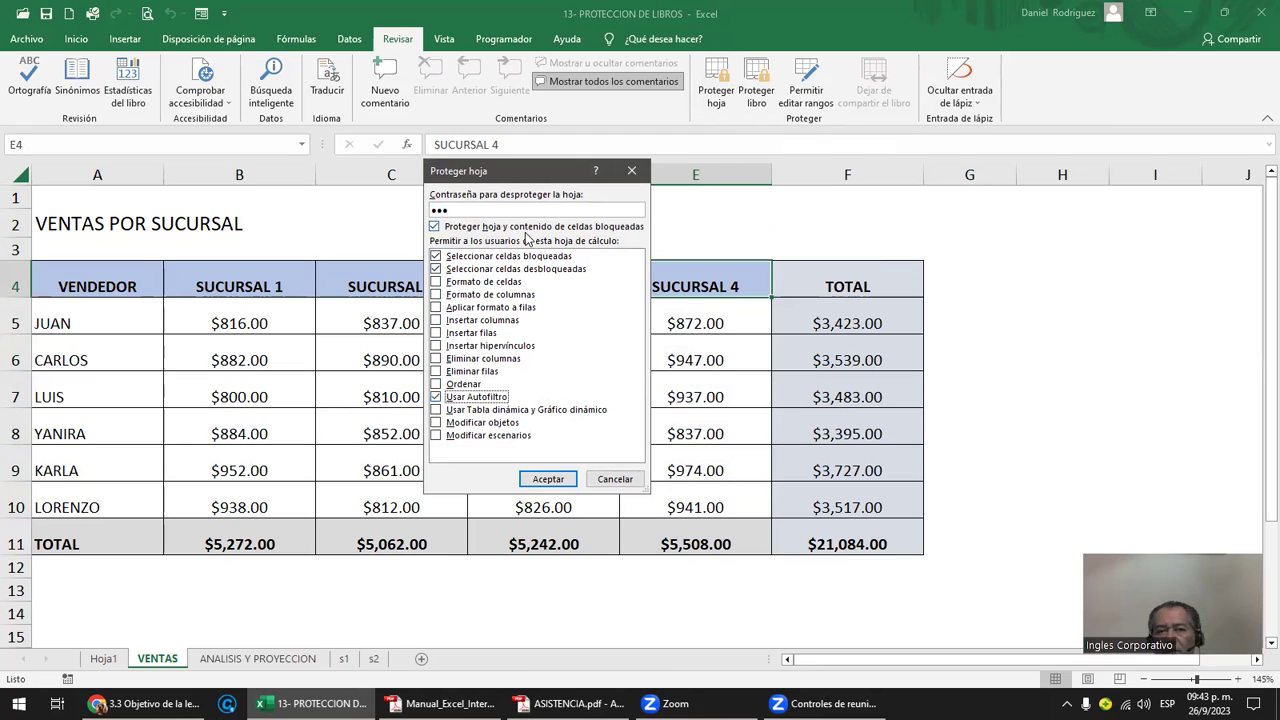
drag(465, 212, 366, 212)
text(1)
key(Return)
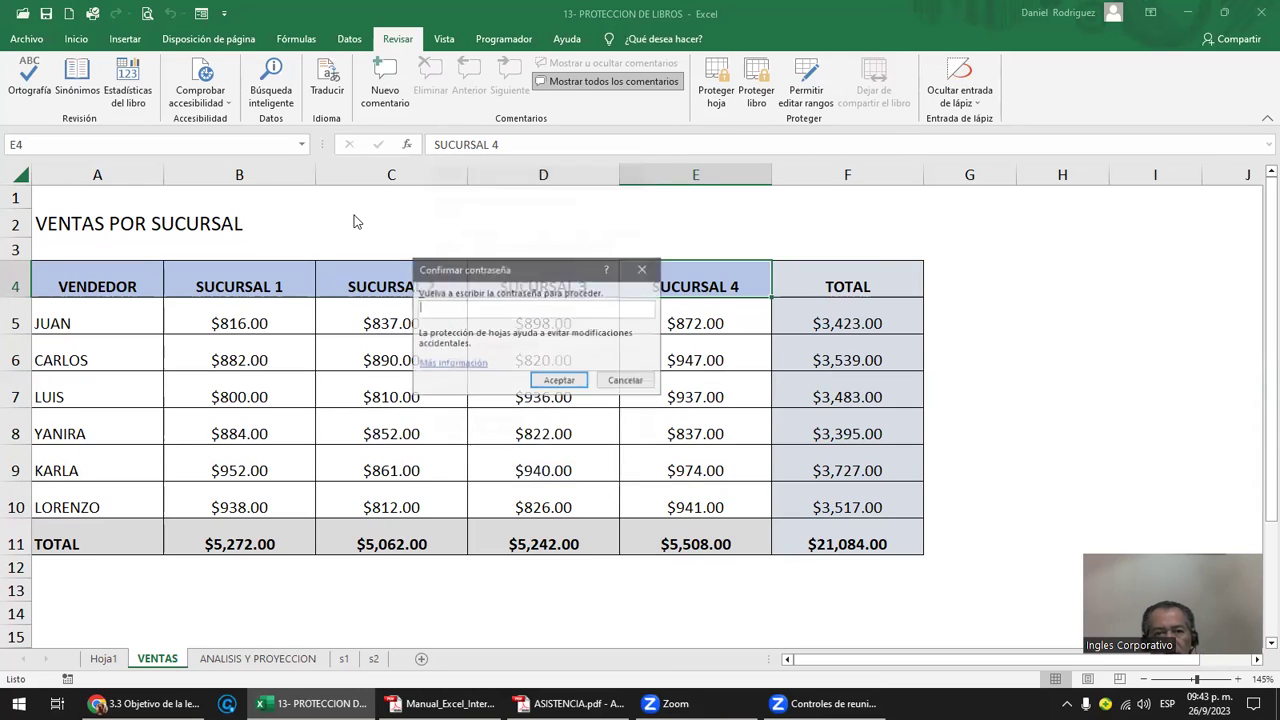
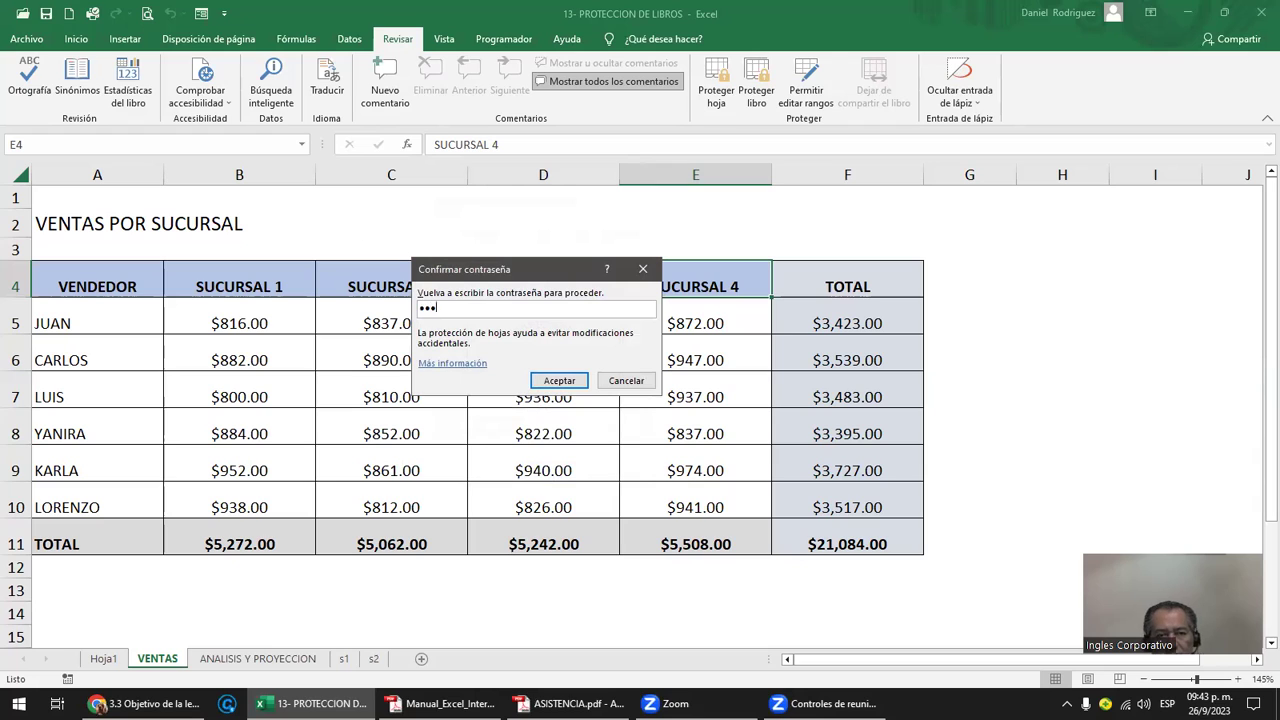
key(Return)
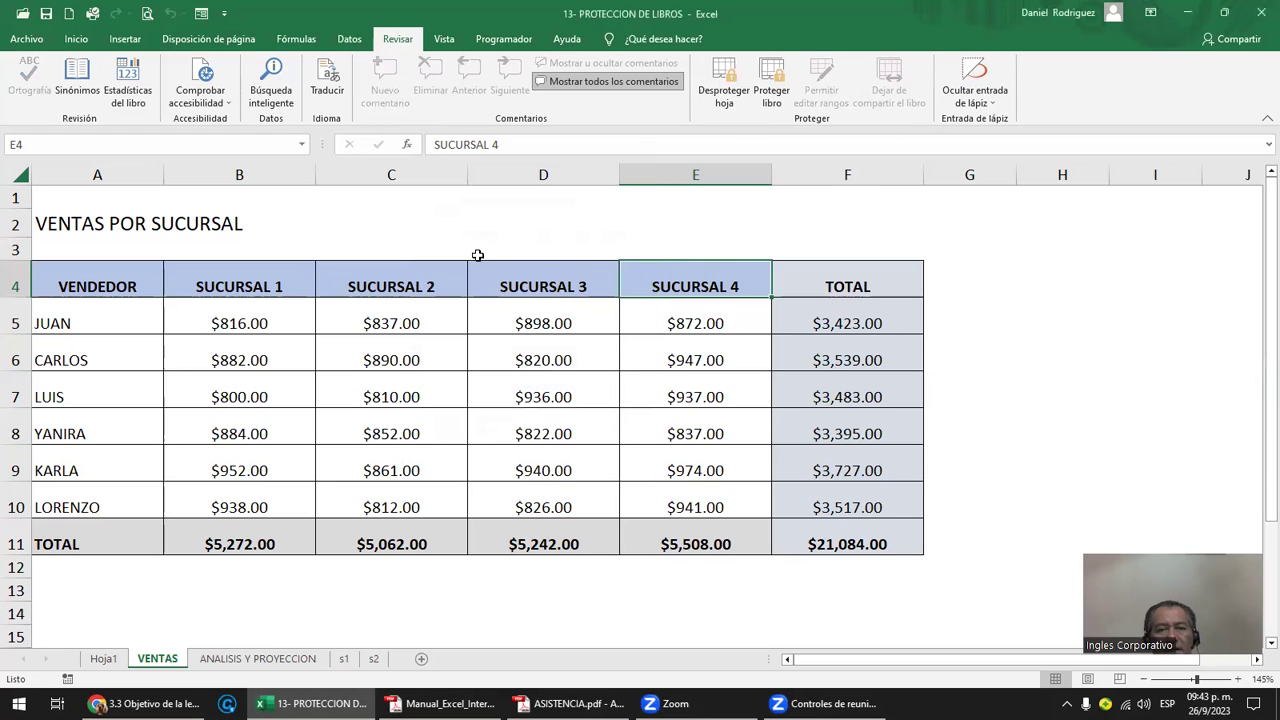
- Confirm cell E5 is locked, then unprotect VENTAS and select the SUCURSAL 3 header
double_click(686, 318)
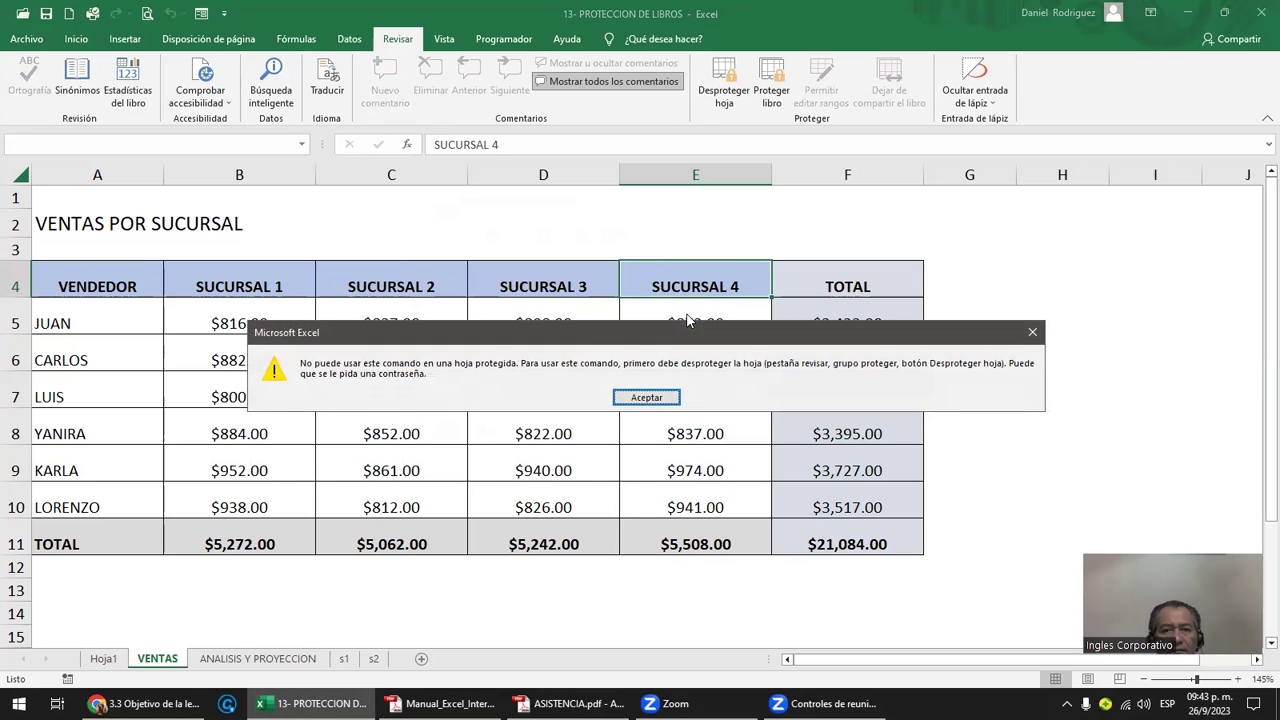
key(Return)
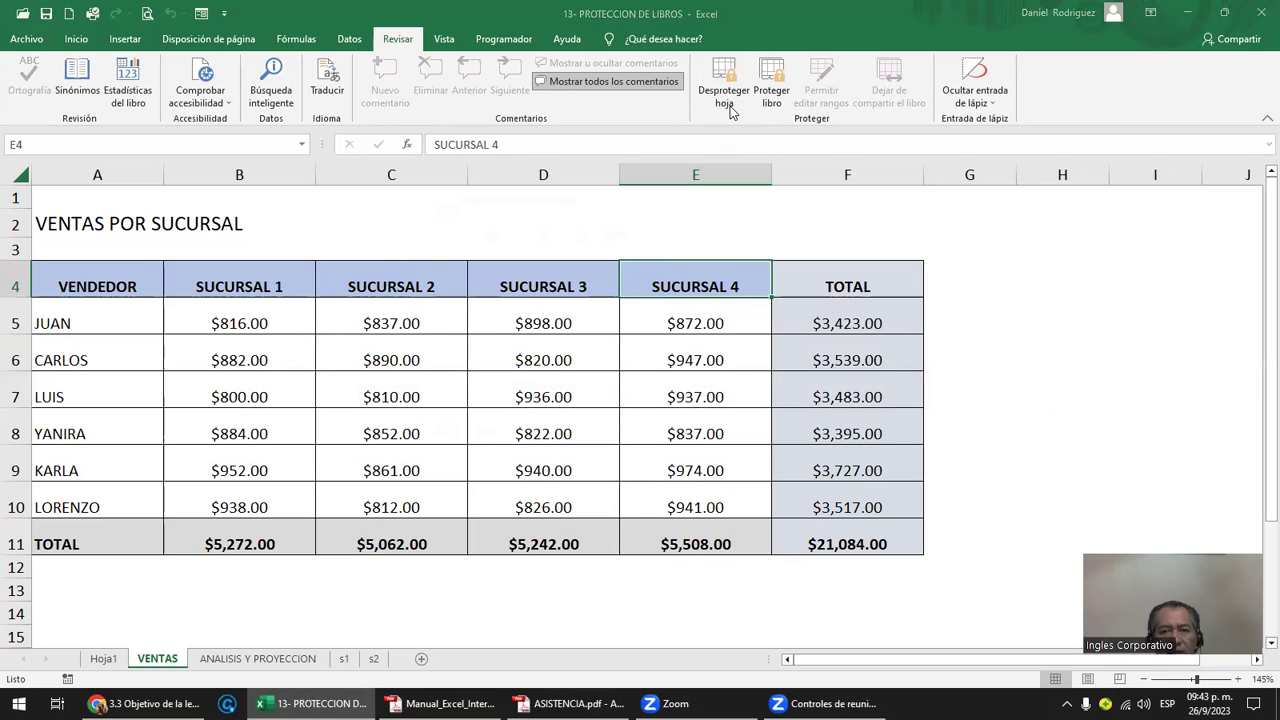
click(730, 100)
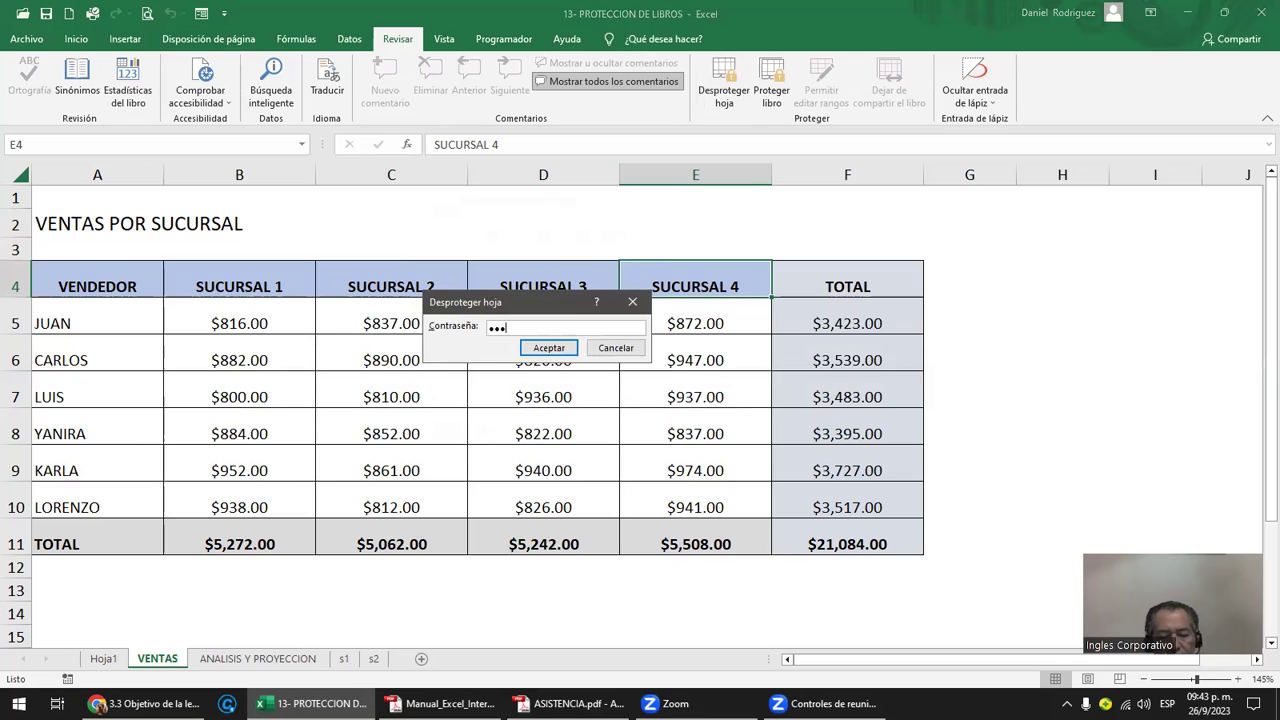
key(Return)
click(538, 278)
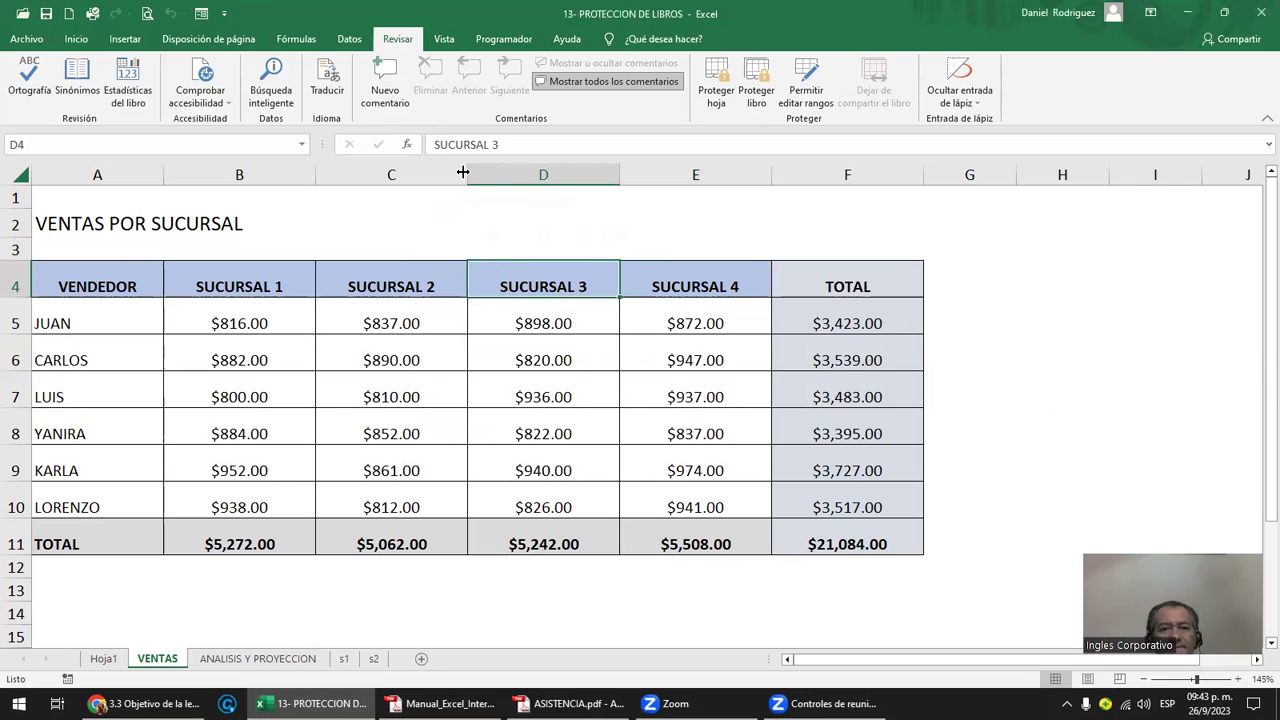
click(124, 38)
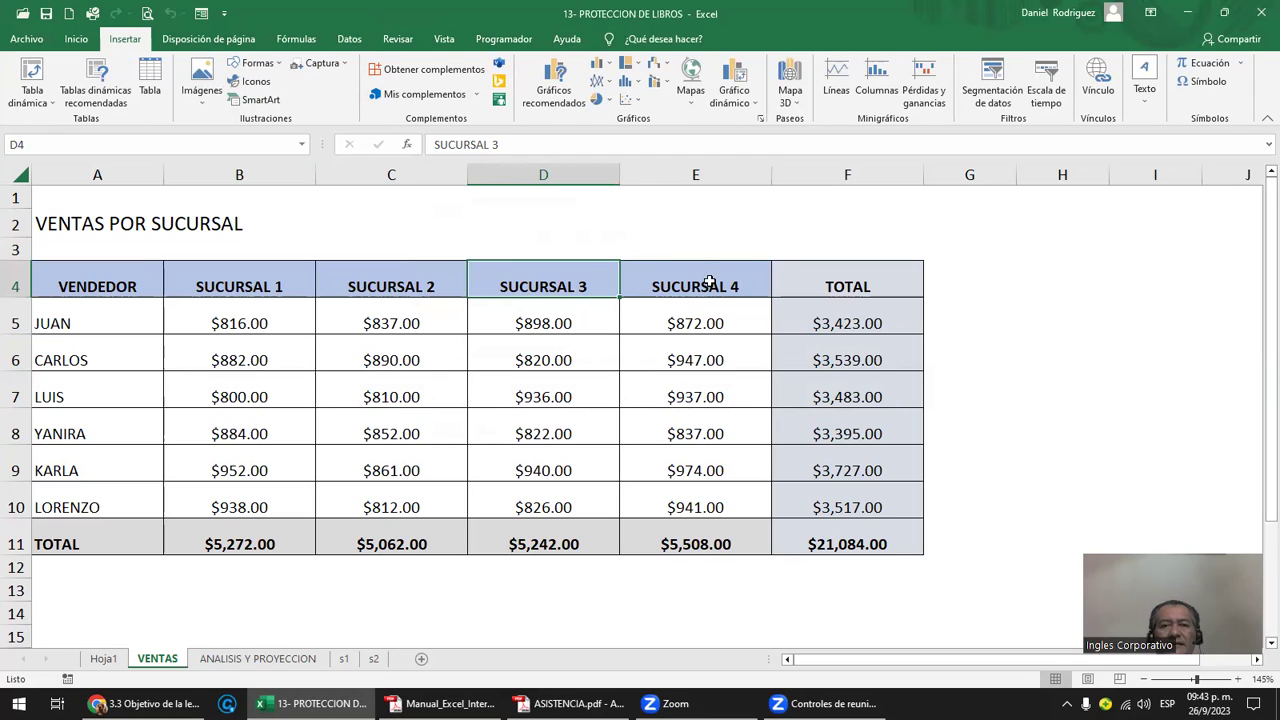
click(397, 42)
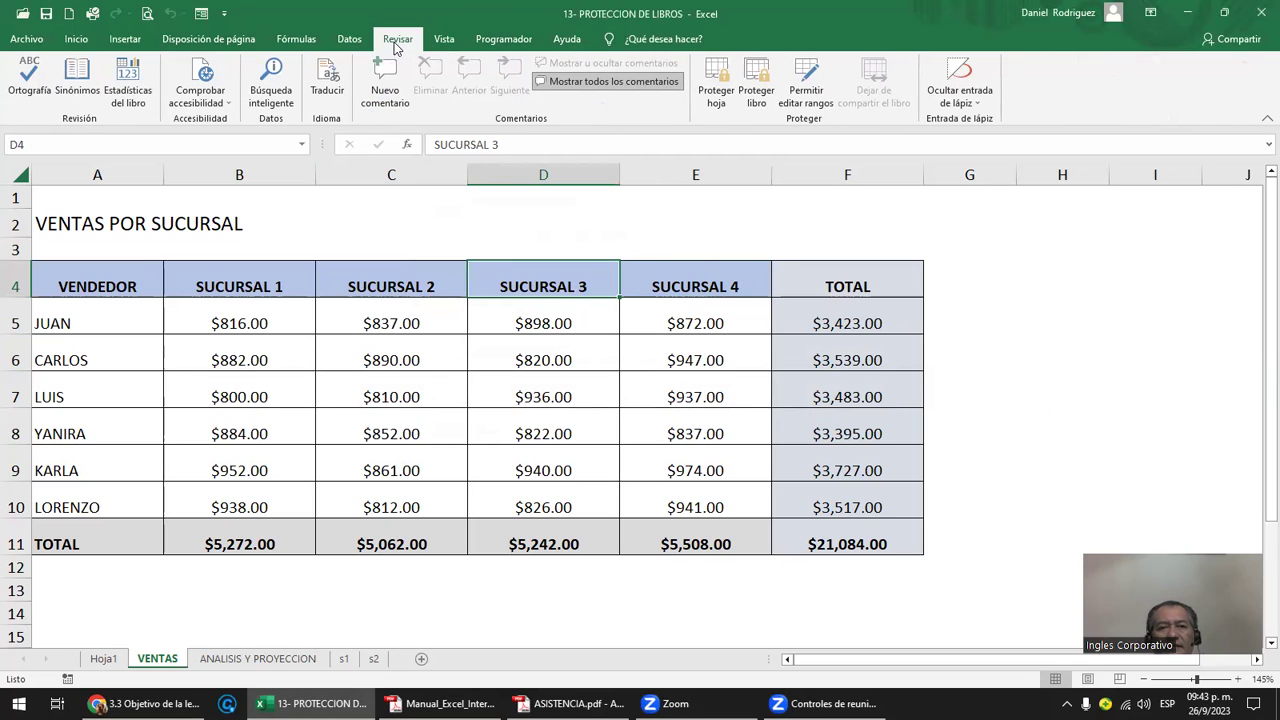
- Re-protect VENTAS allowing Ordenar and Usar Autofiltro, confirm the password, and save the workbook
click(720, 100)
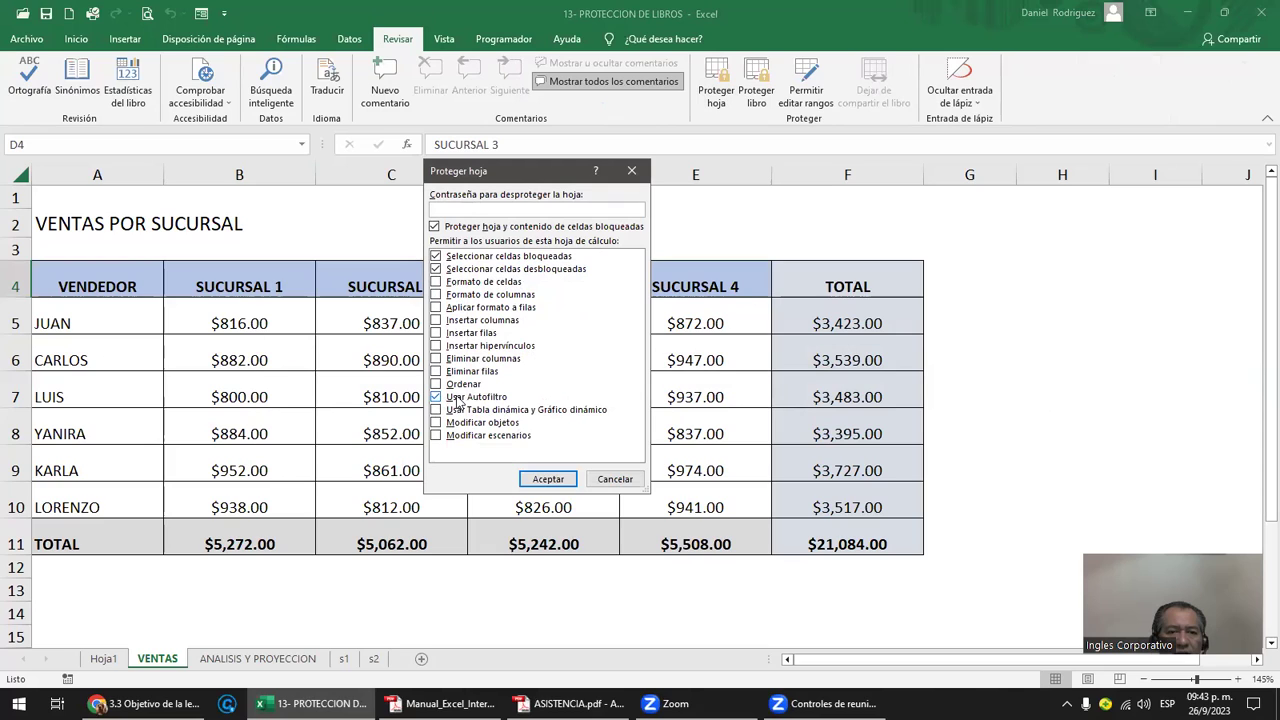
click(437, 384)
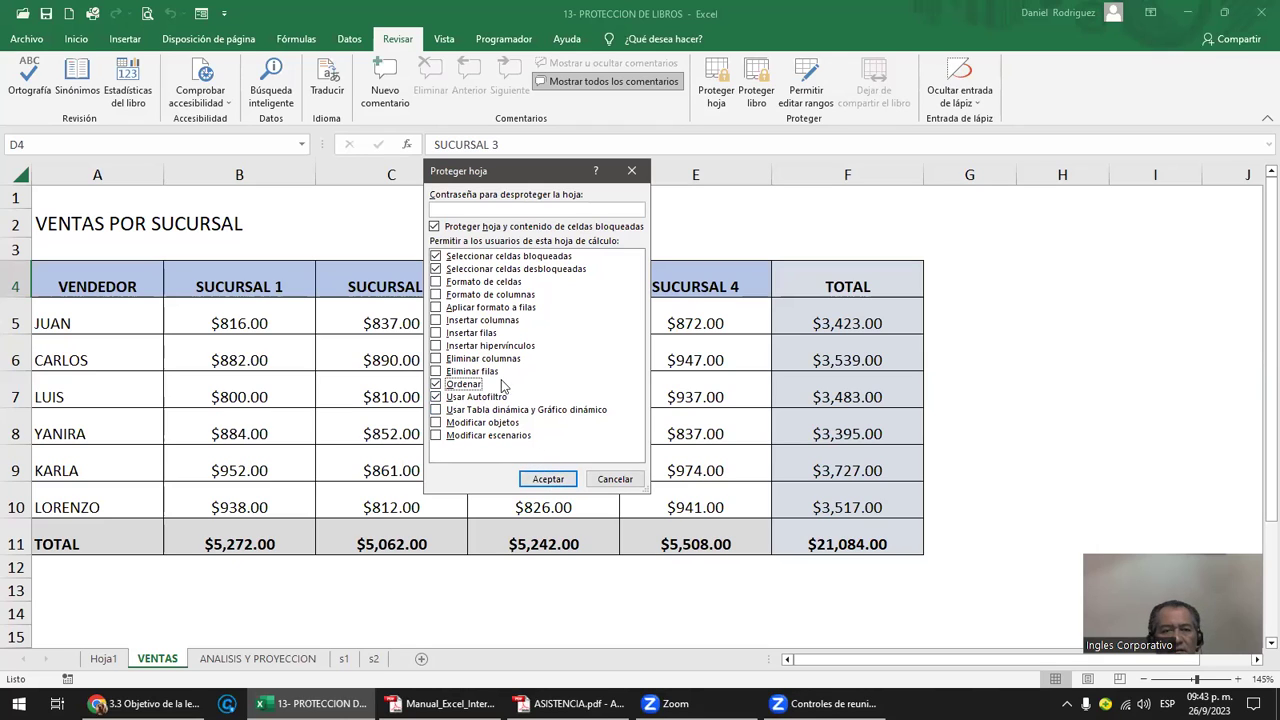
click(457, 209)
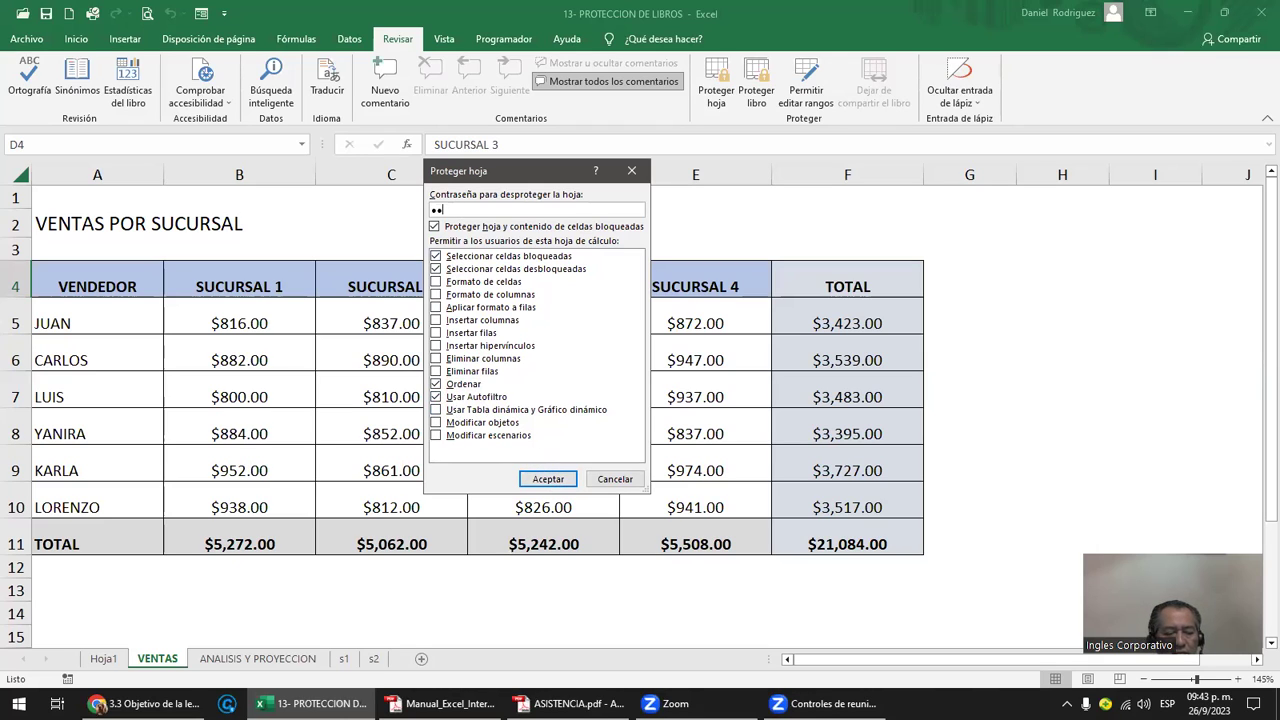
click(550, 480)
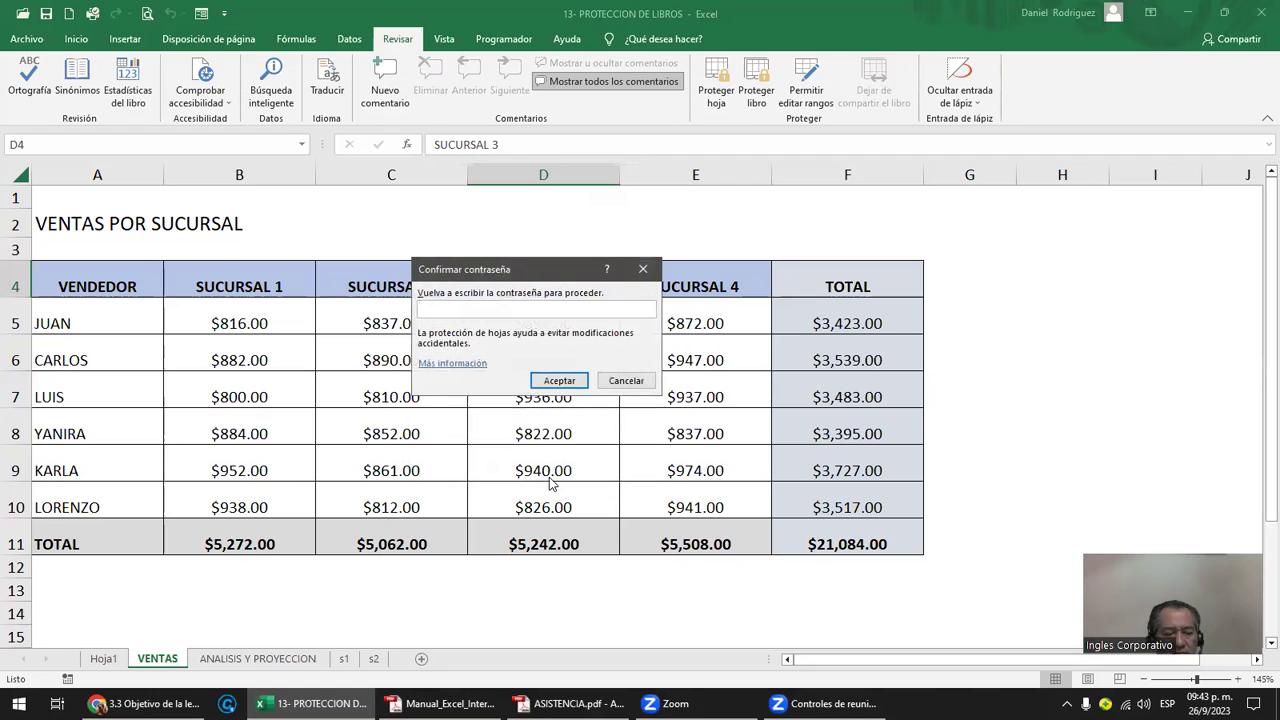
key(Return)
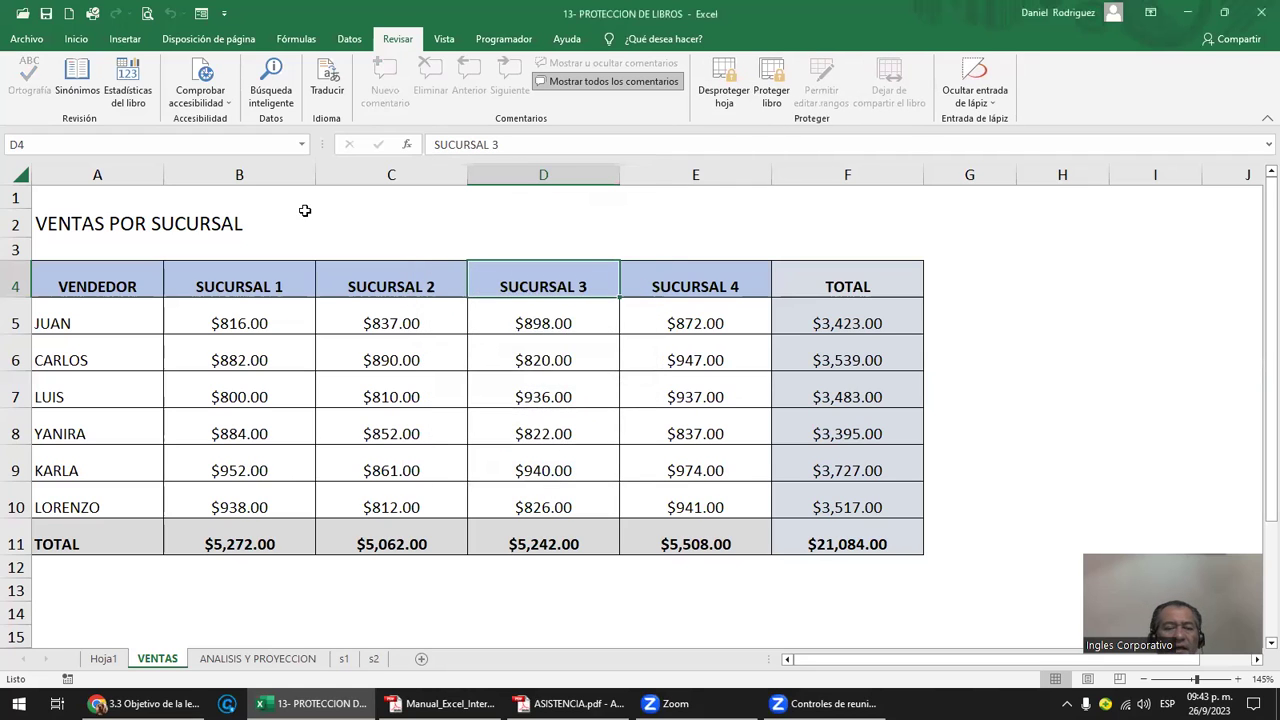
click(46, 16)
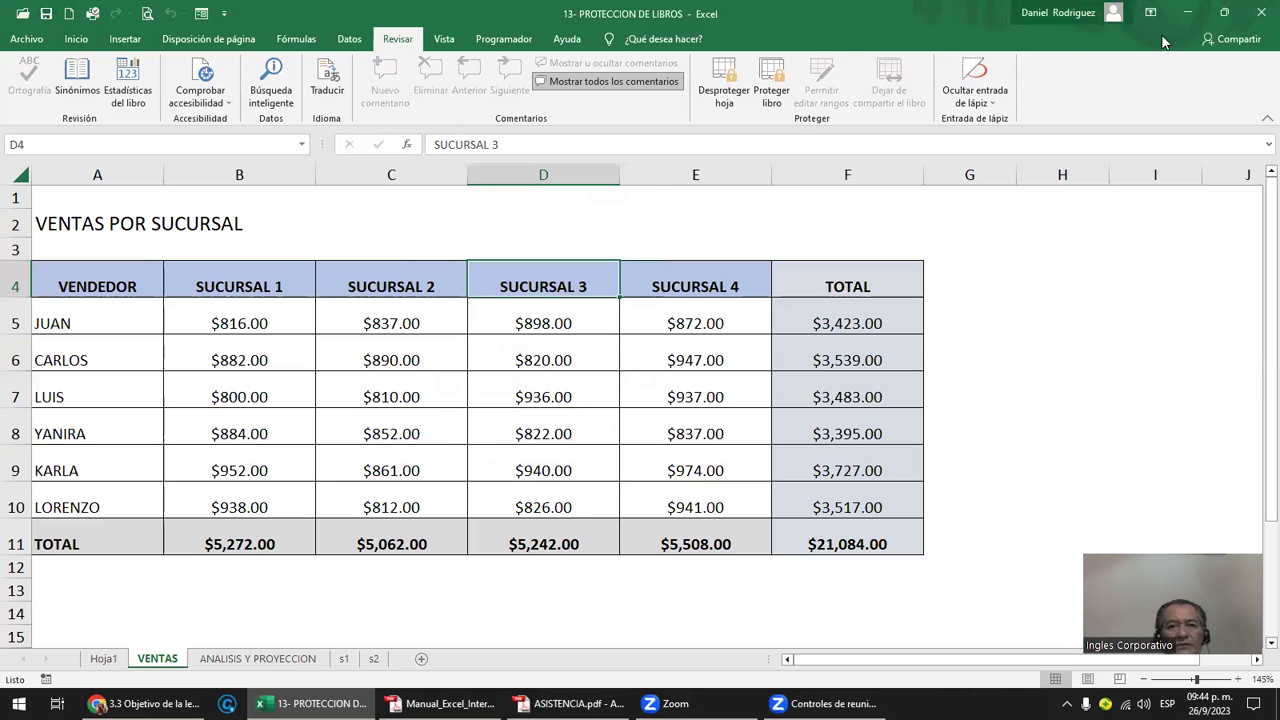
- Close Excel, reopen 13- PROTECCION DE LIBROS from the desktop, and show the Datos tab
click(1262, 12)
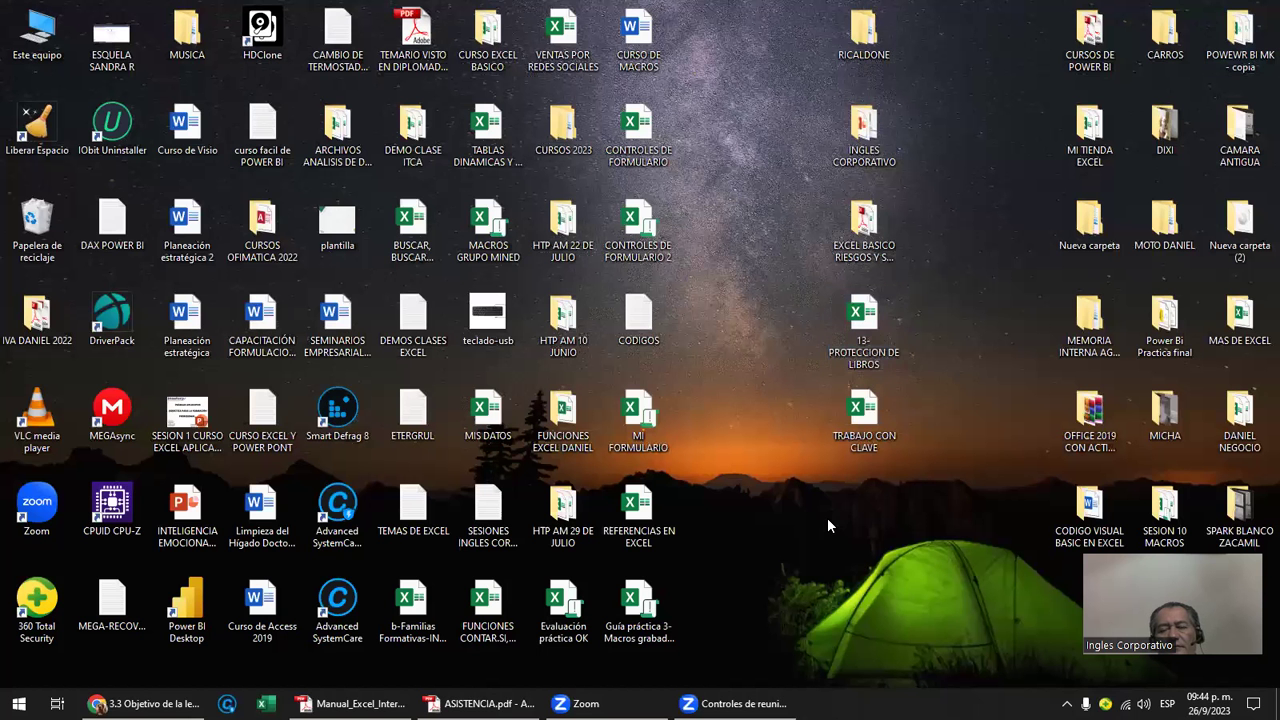
double_click(874, 332)
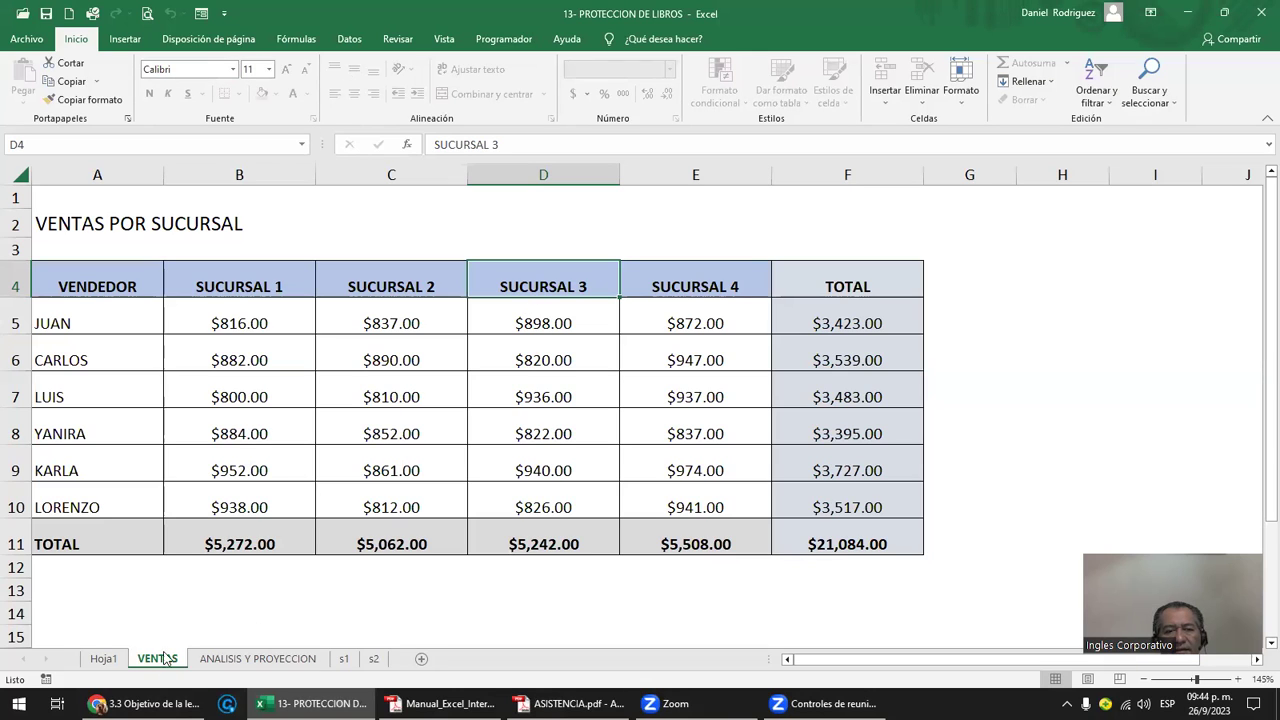
click(709, 279)
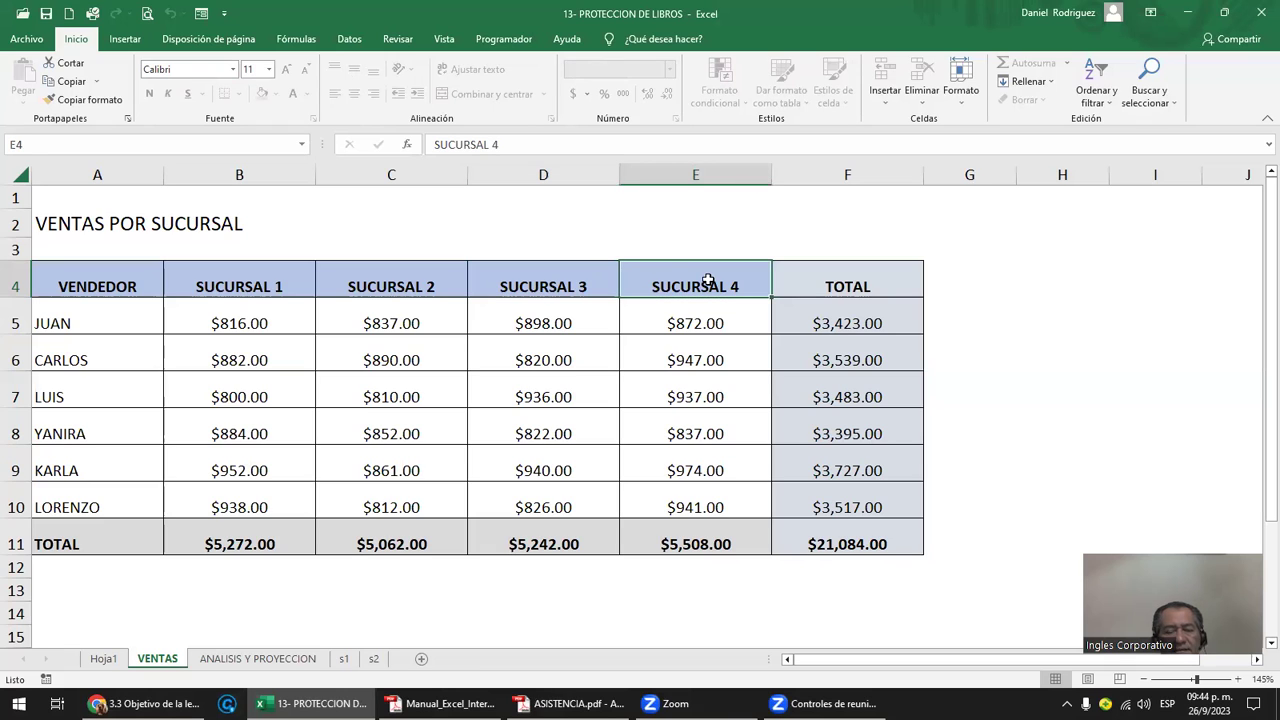
click(568, 285)
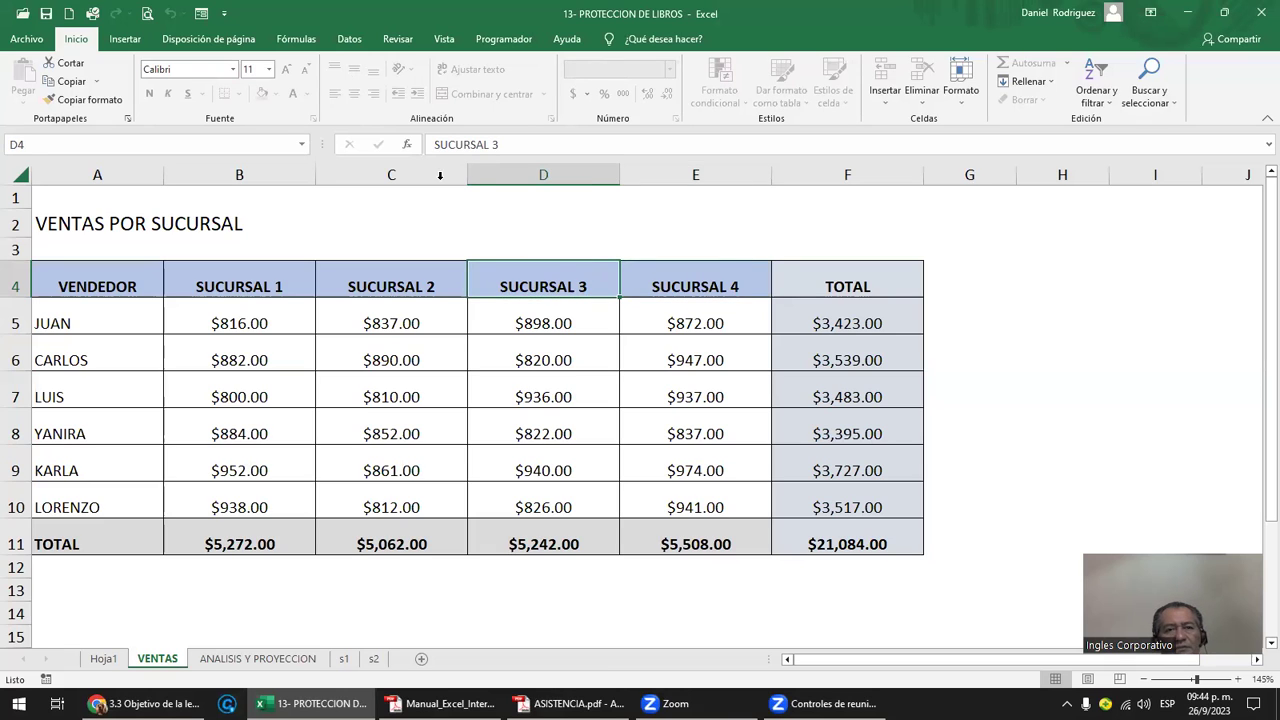
click(350, 40)
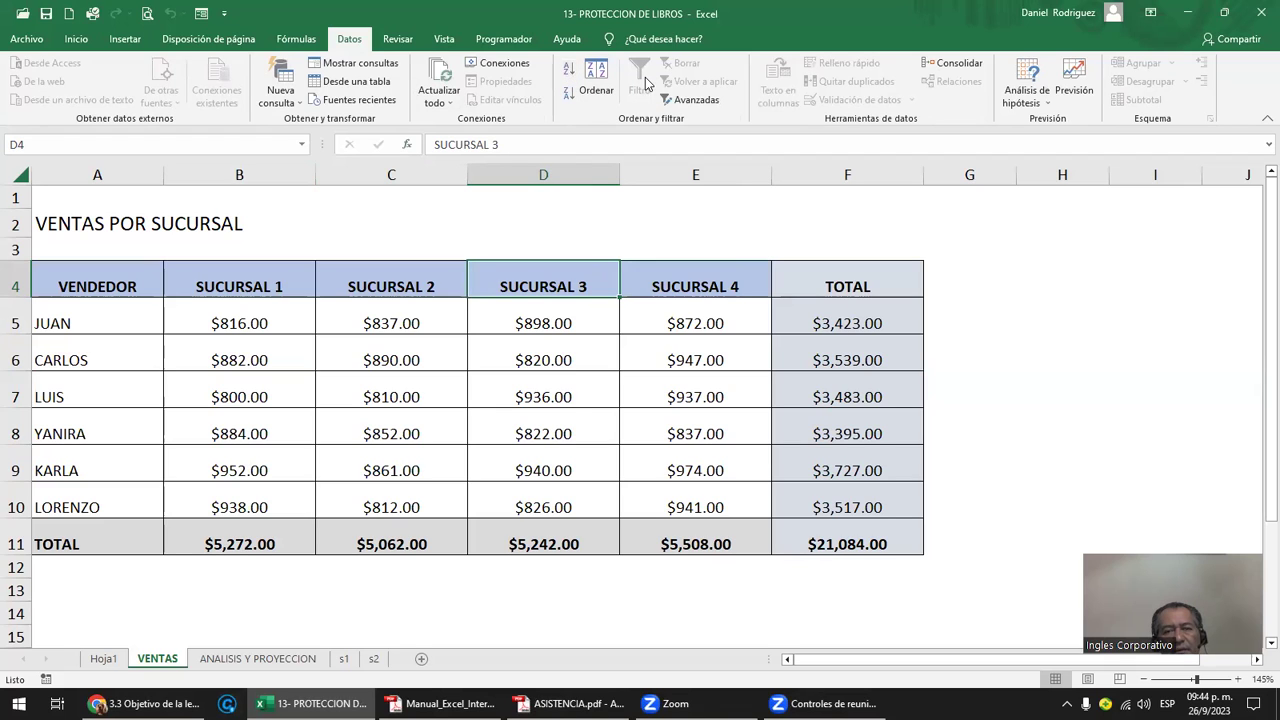
- Try adding filters with Ctrl+Shift+L on SUCURSAL 4 and dismiss the protected-sheet warning
click(655, 284)
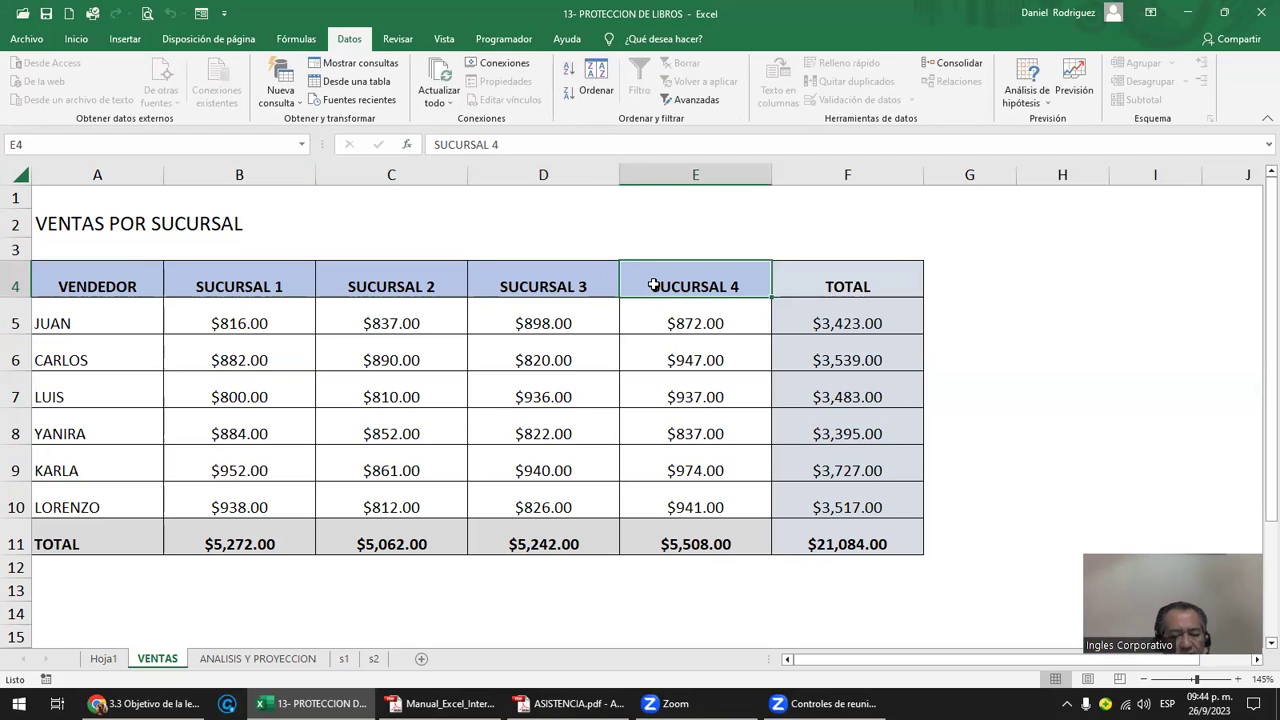
key(ctrl+shift+l)
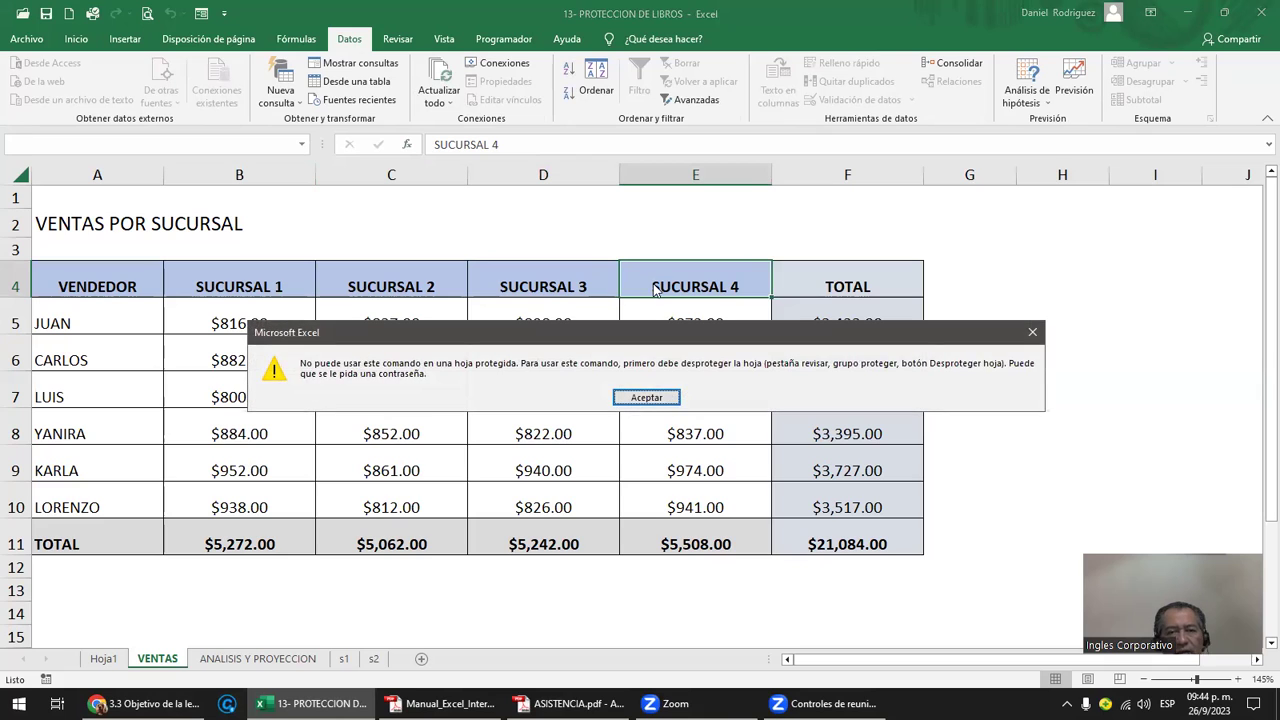
key(Return)
click(421, 287)
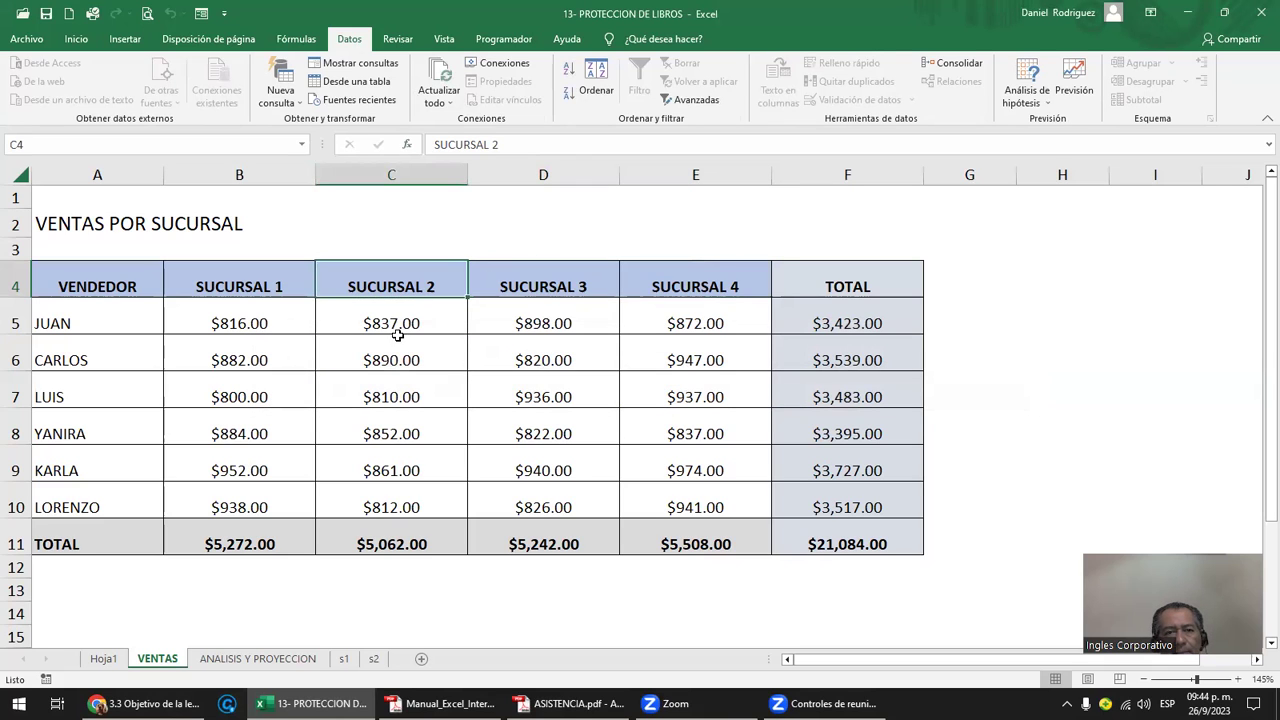
click(94, 322)
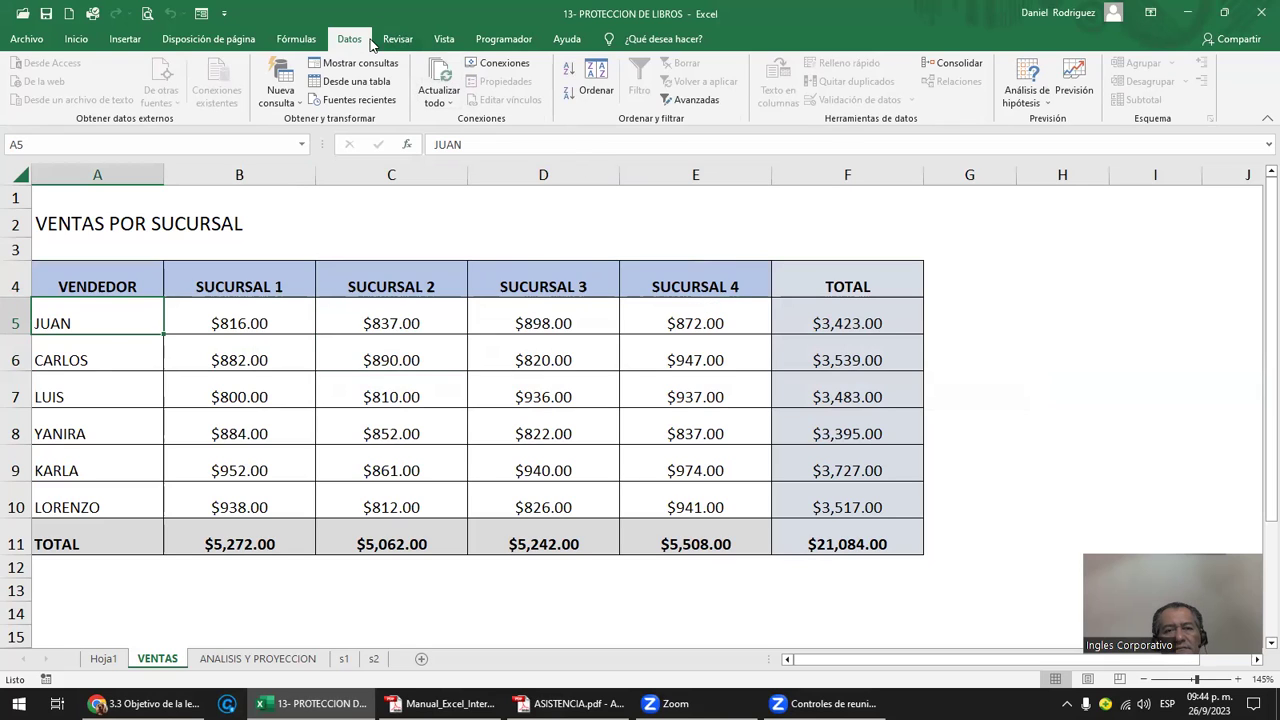
- Unprotect the VENTAS sheet from Revisar by entering its password
click(400, 40)
click(718, 90)
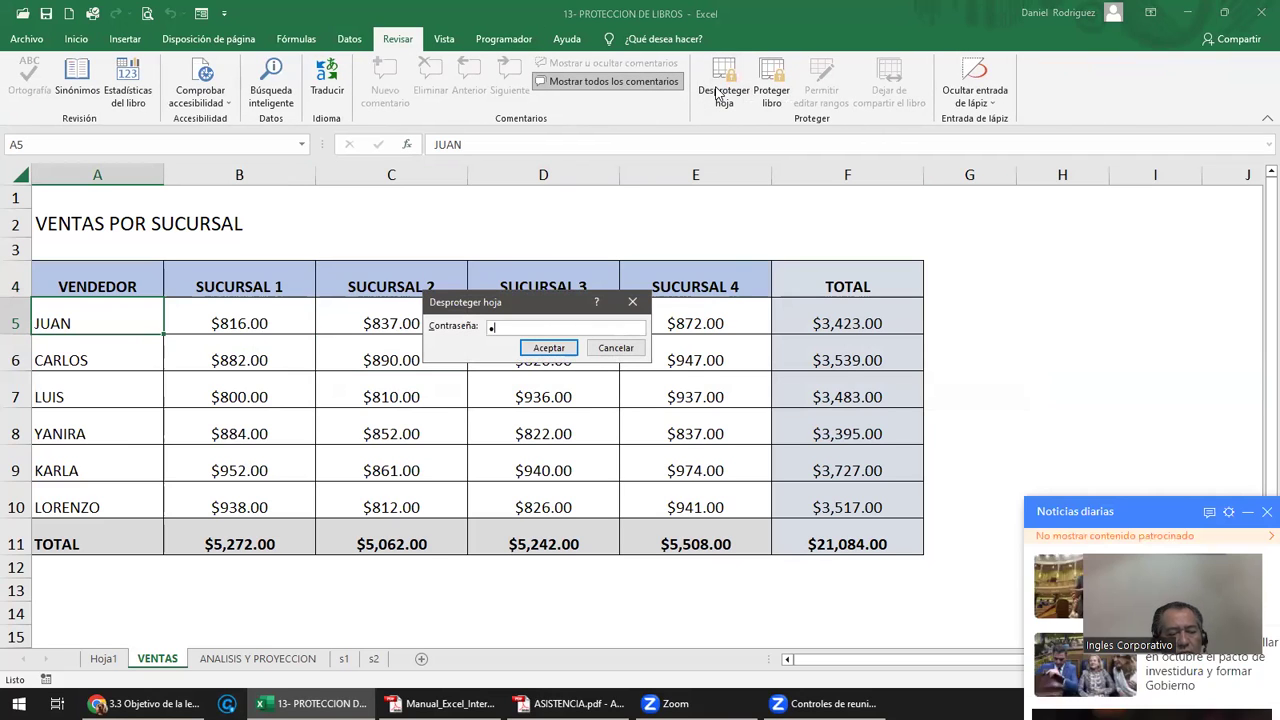
click(1225, 196)
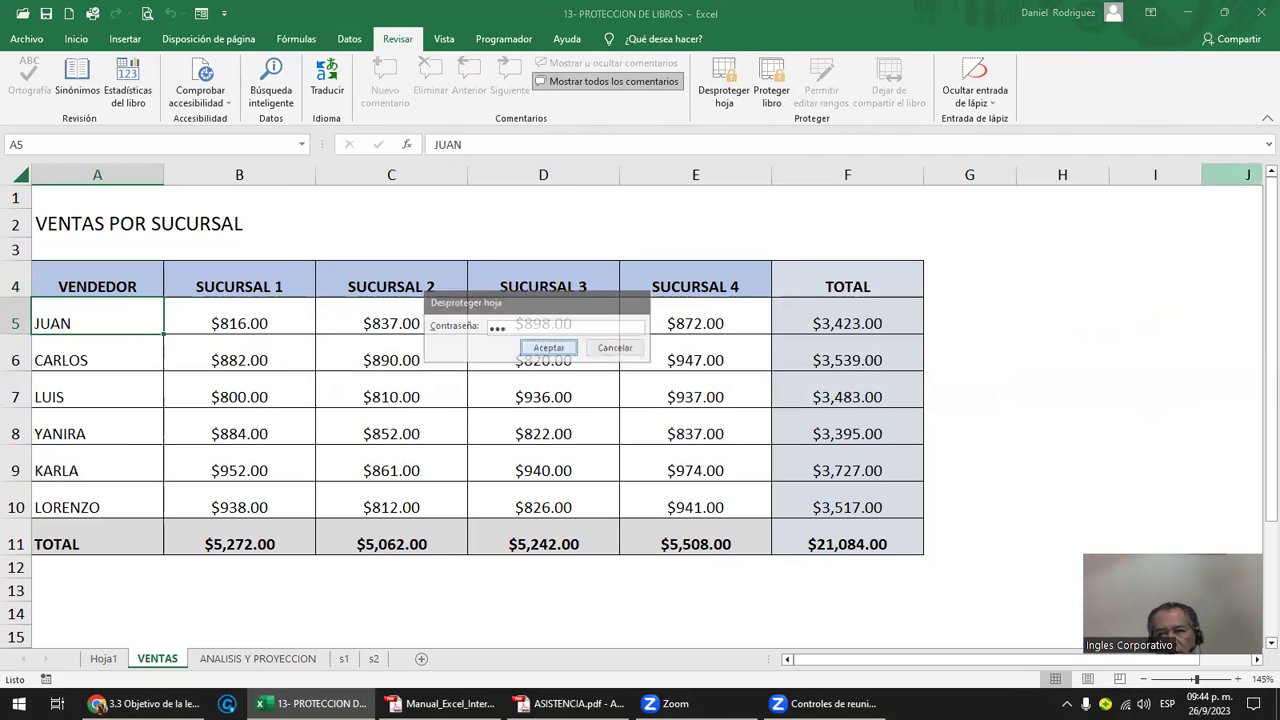
key(Return)
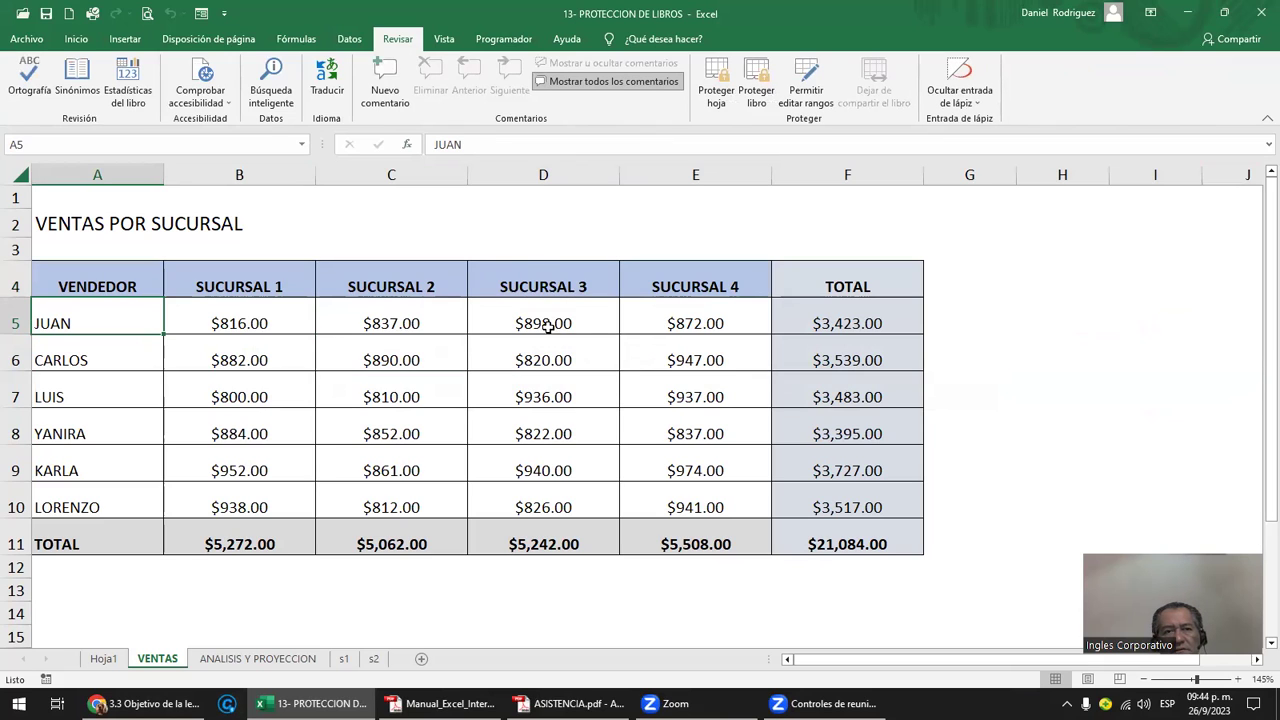
- Turn on header filters with Ctrl+Shift+L and open the Proteger hoja settings
click(547, 325)
click(562, 281)
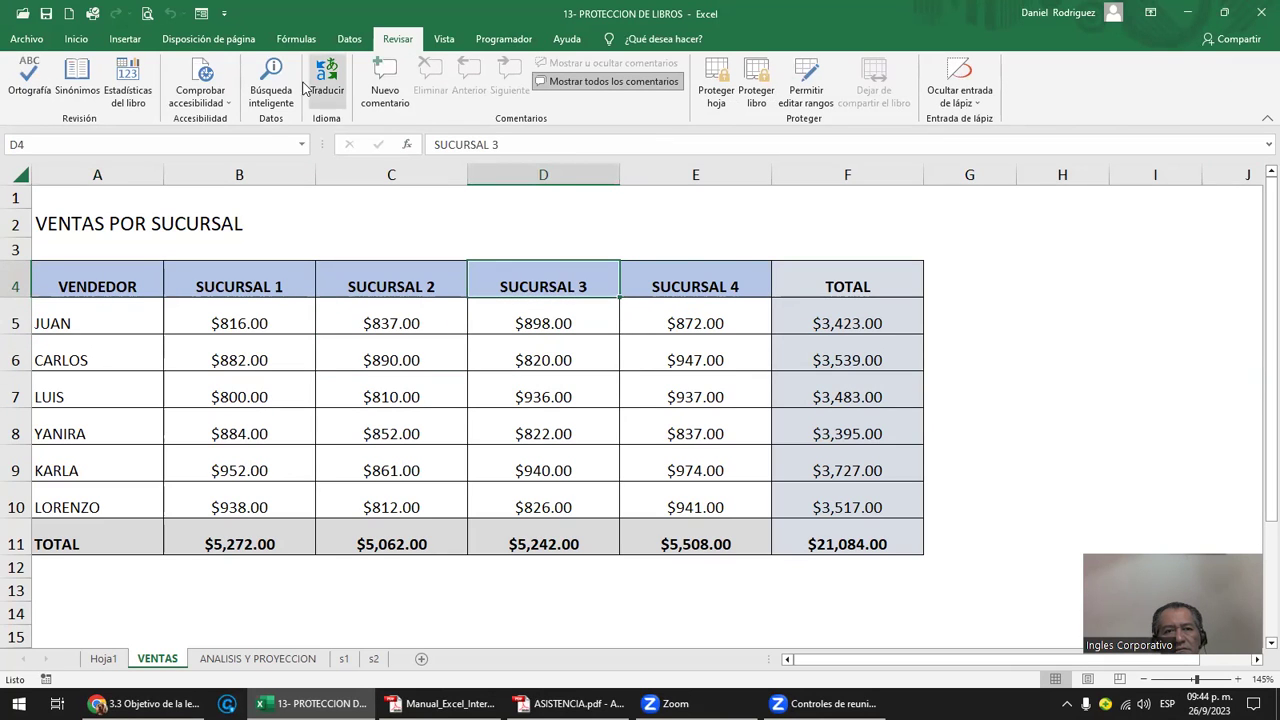
key(ctrl+shift+l)
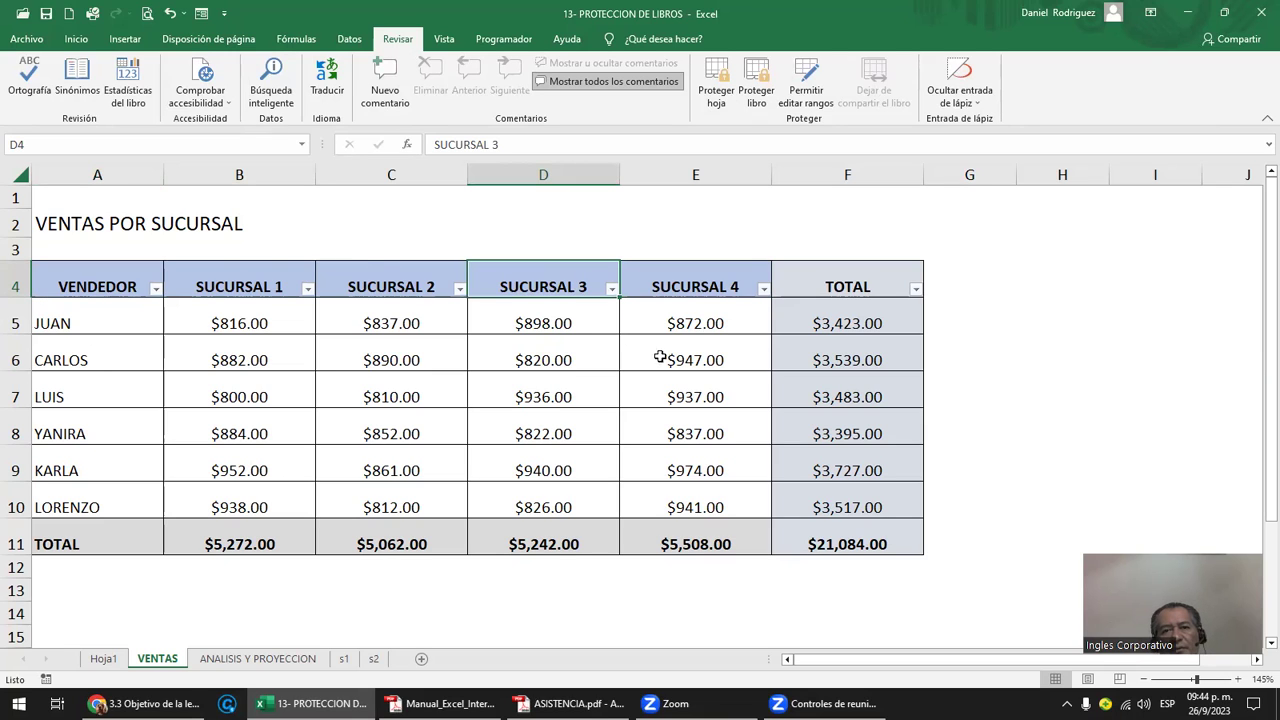
click(763, 289)
click(765, 291)
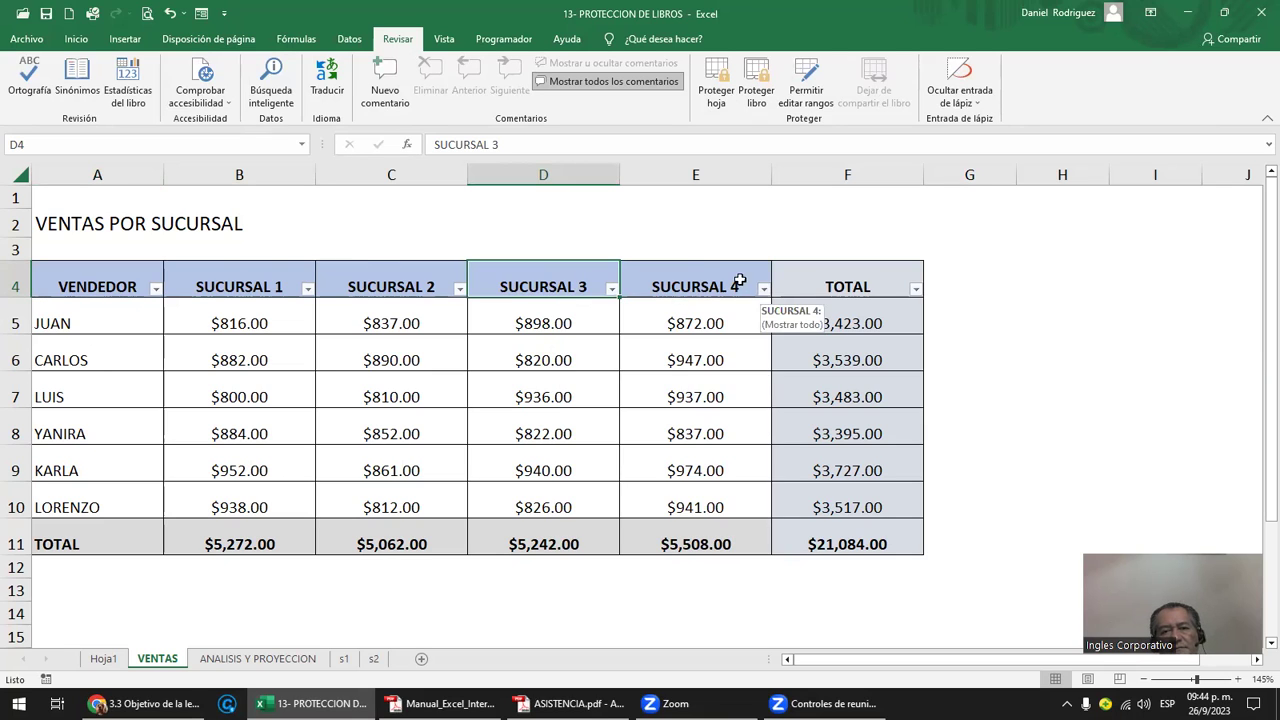
click(700, 271)
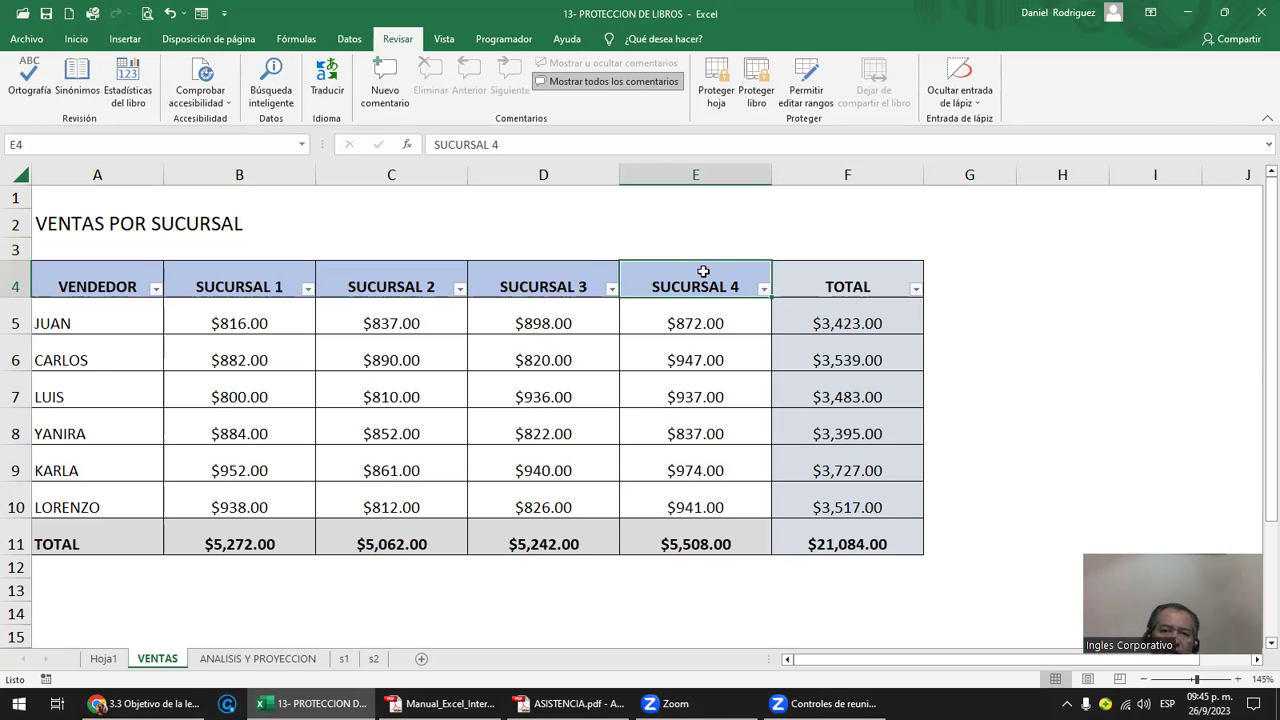
click(716, 90)
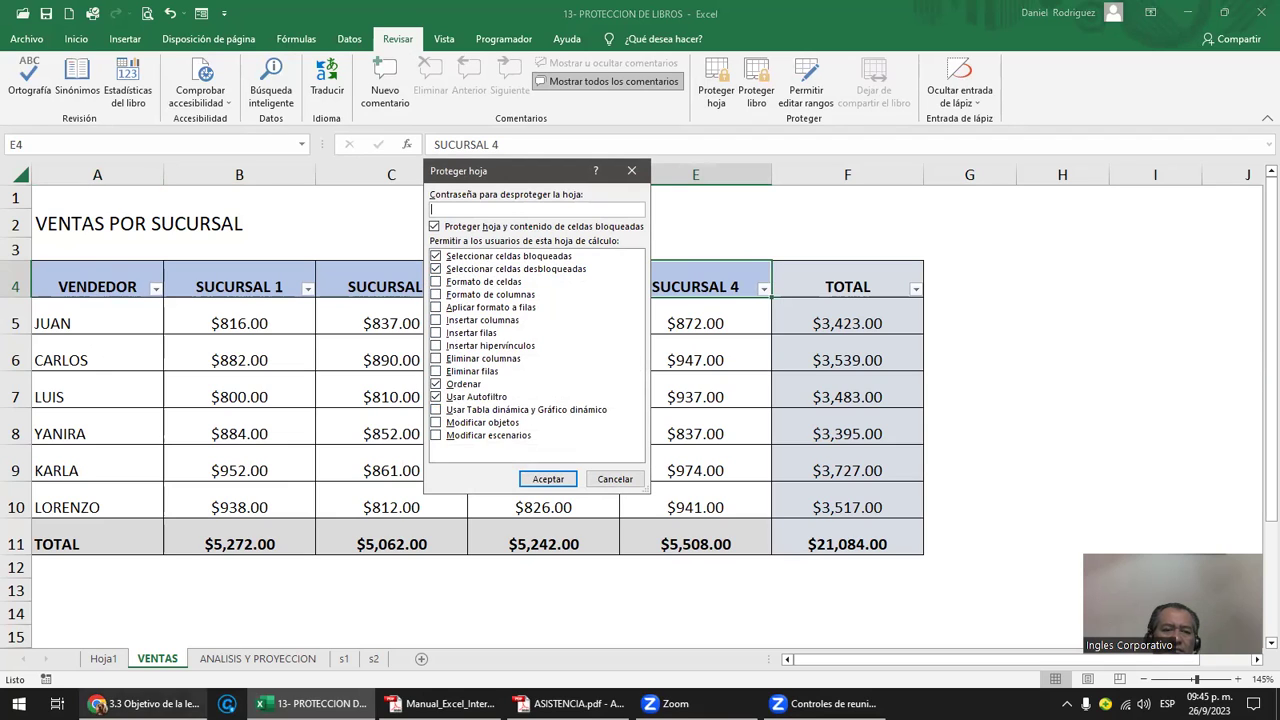
- Check the course's Material de apoyo section in the browser, then return to the workbook
click(140, 703)
scroll(379, 190, up, 3)
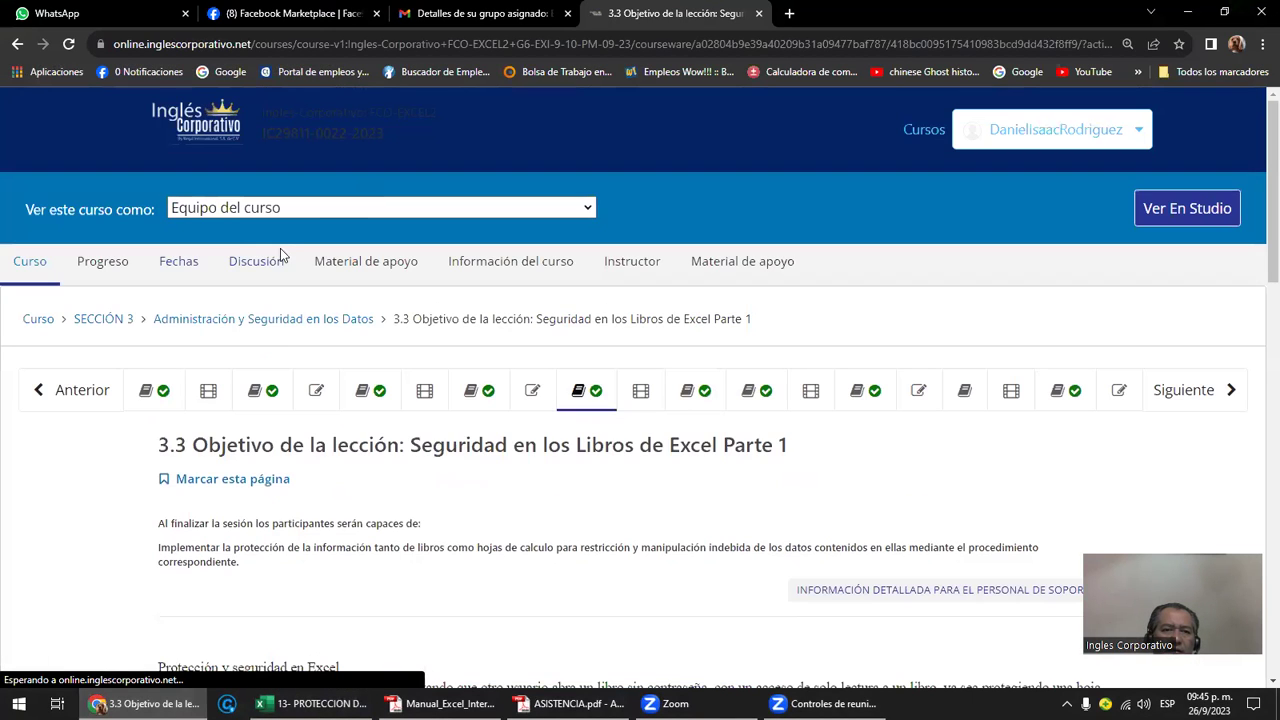
click(385, 267)
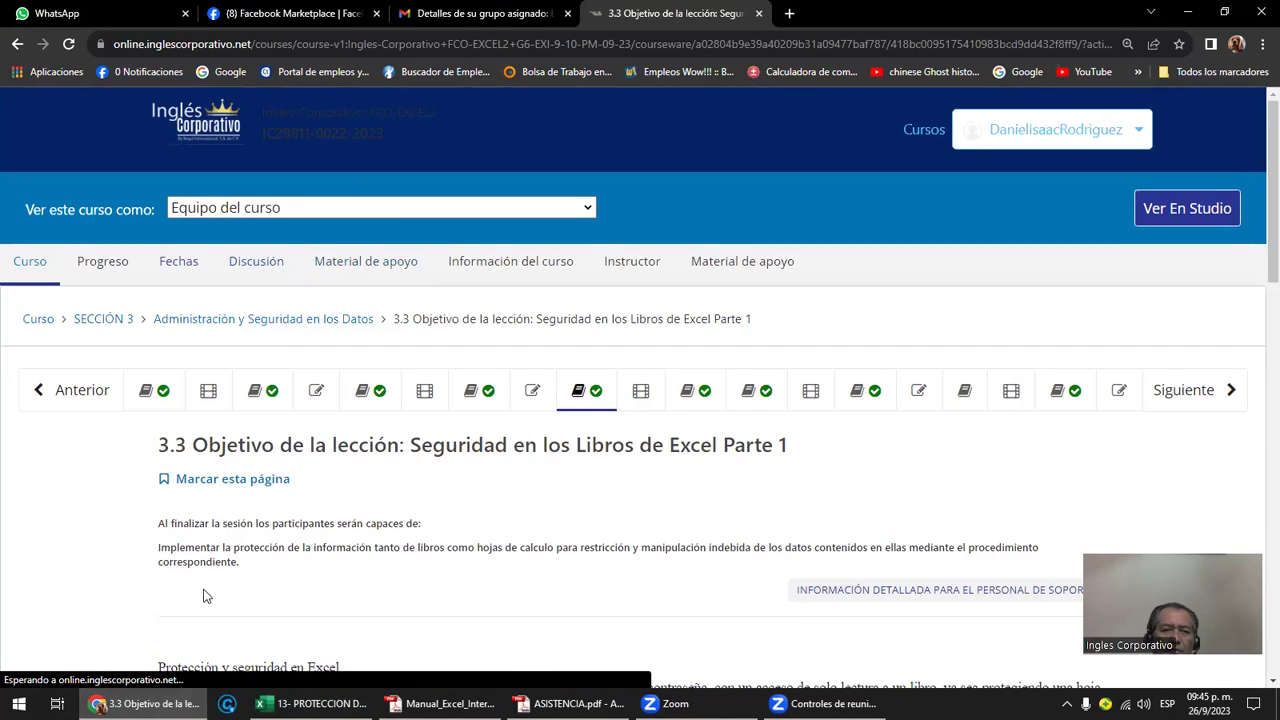
click(313, 703)
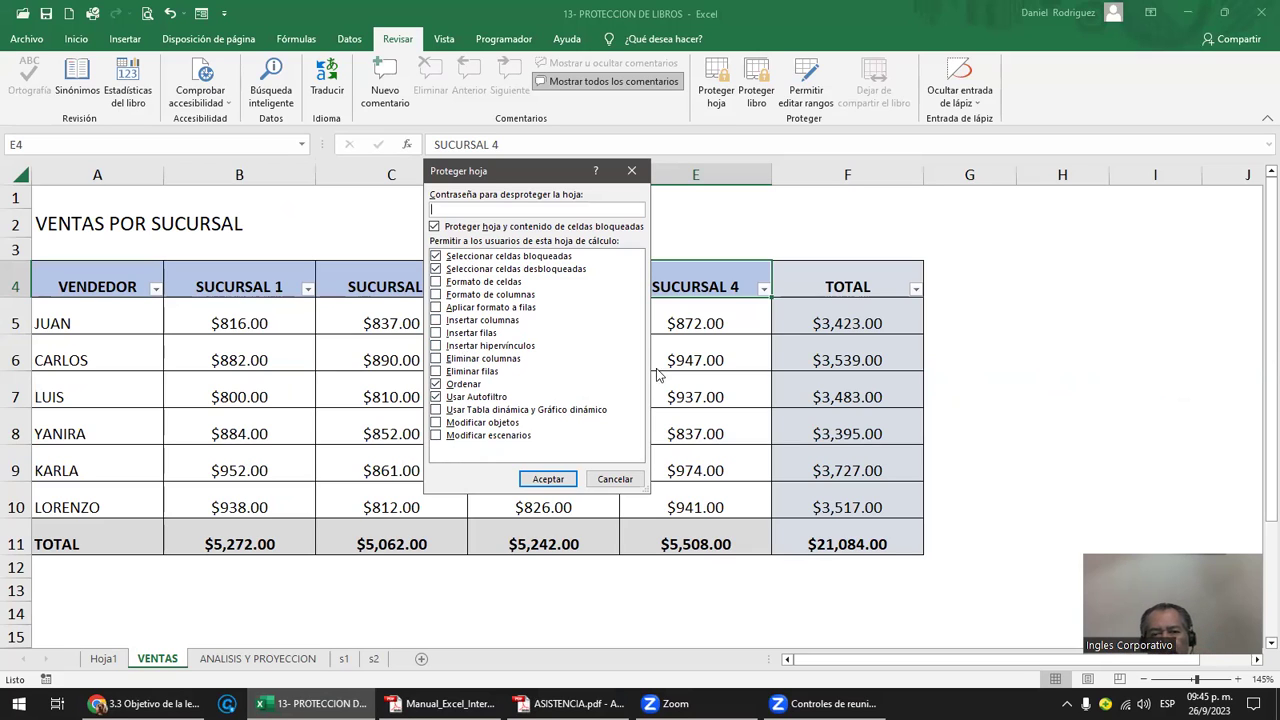
- Apply the sheet protection allowing sorting and filtering, and save the workbook
click(548, 479)
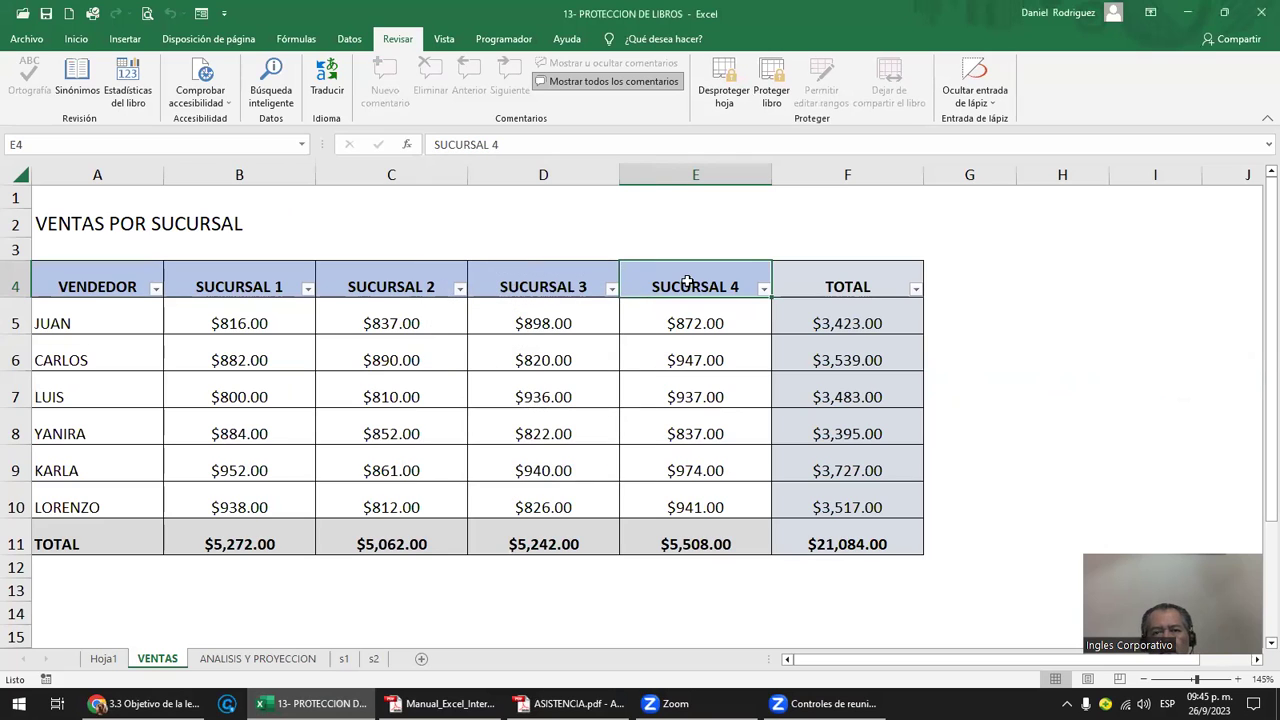
click(705, 313)
click(656, 284)
click(47, 14)
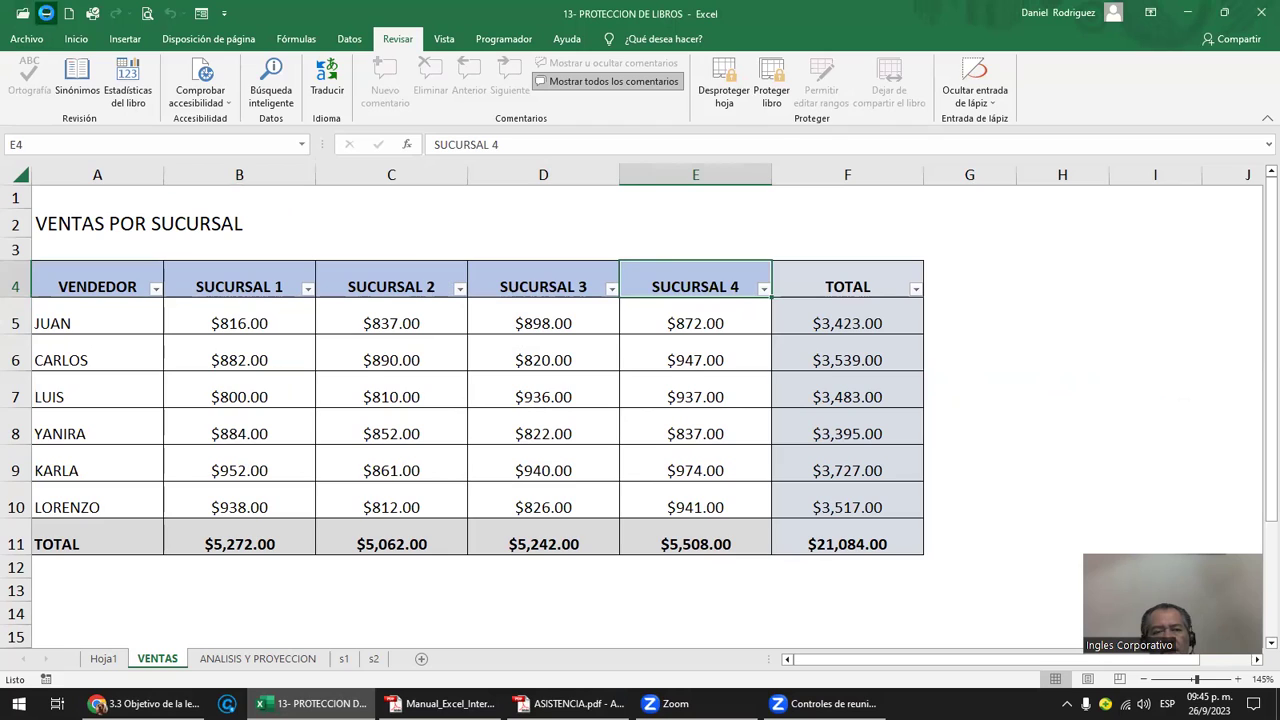
- Minimize Excel and reopen 13- PROTECCION DE LIBROS from the desktop
click(714, 336)
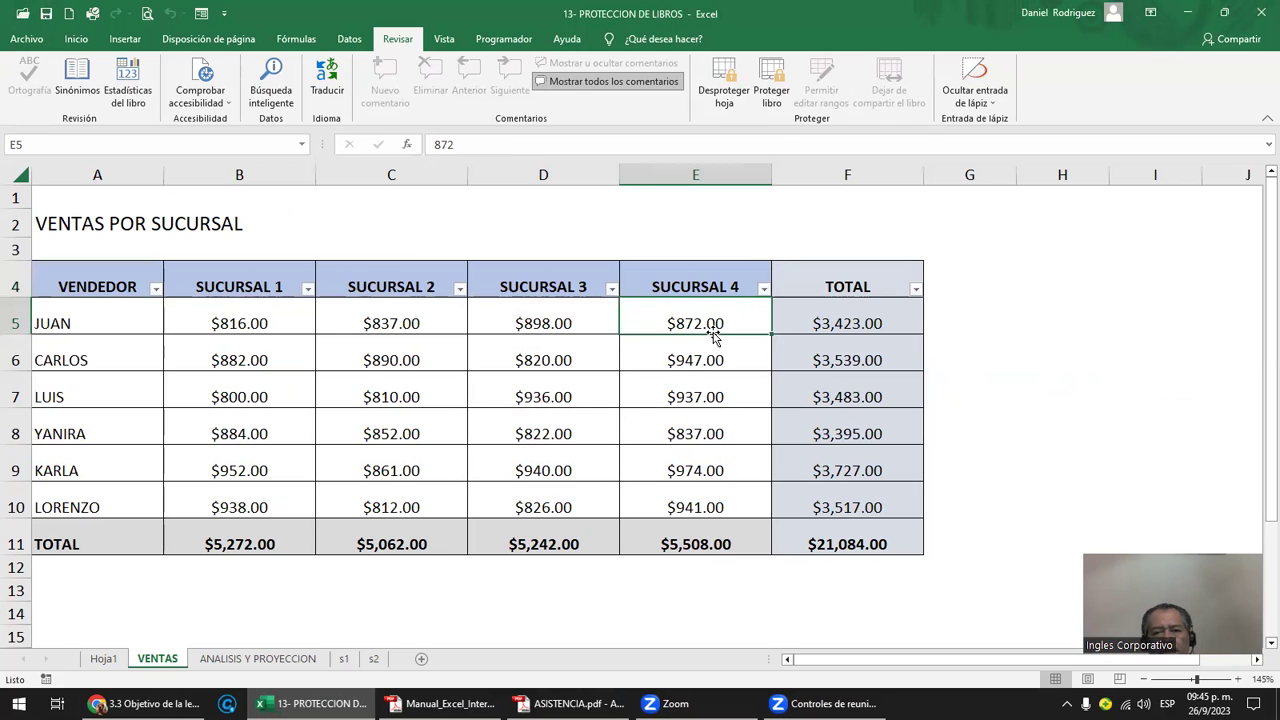
click(1188, 12)
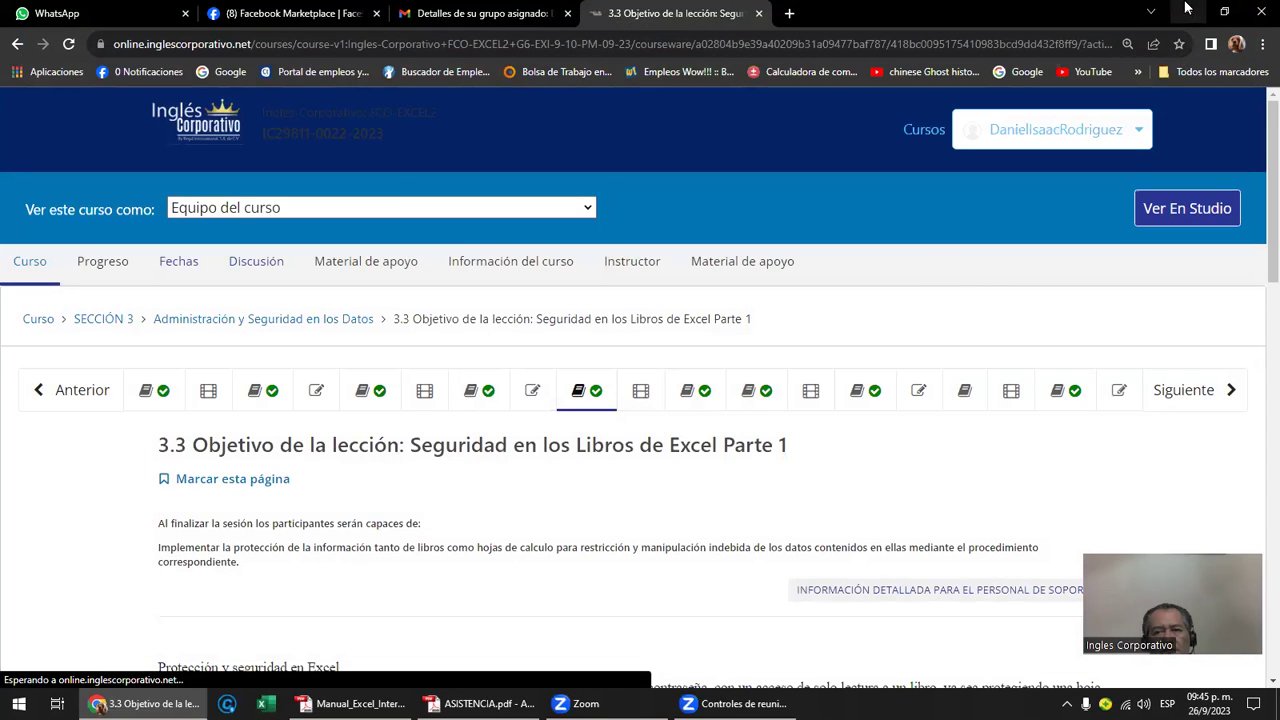
key(super+d)
click(877, 352)
double_click(877, 352)
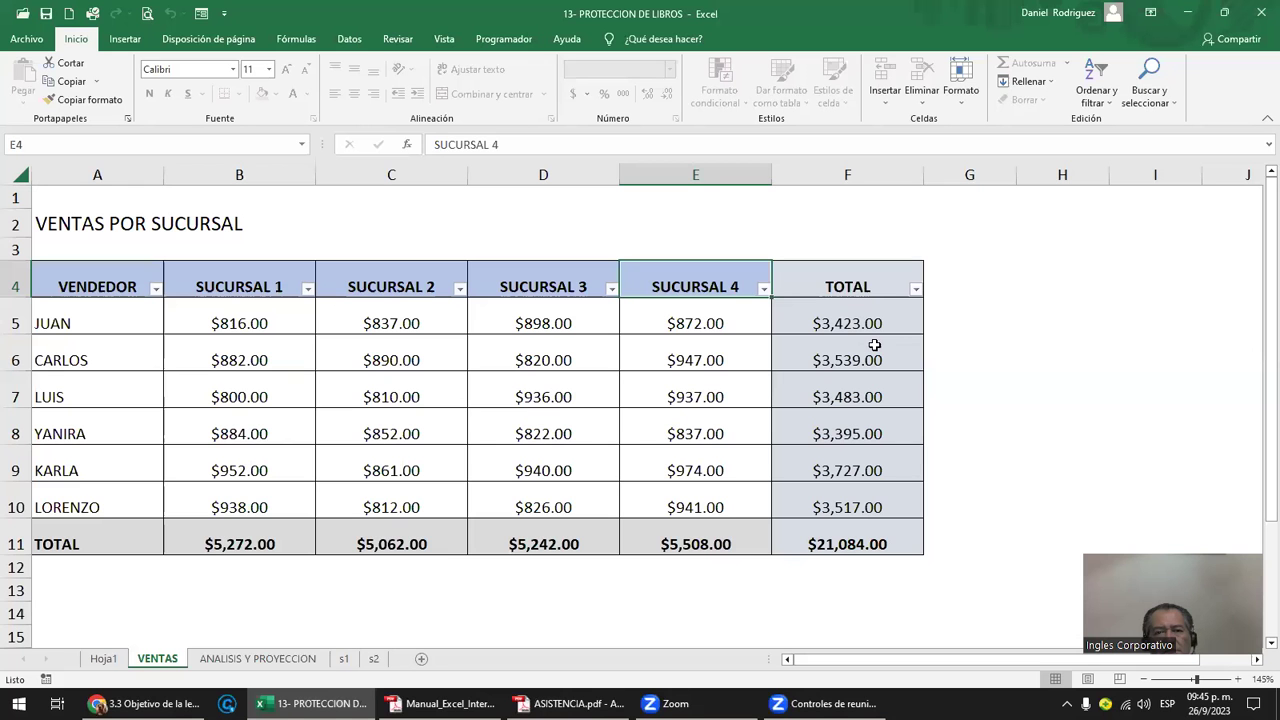
- Verify E5 ($872.00) refuses edits, dismiss the warning, and choose Desproteger hoja in Revisar
click(689, 327)
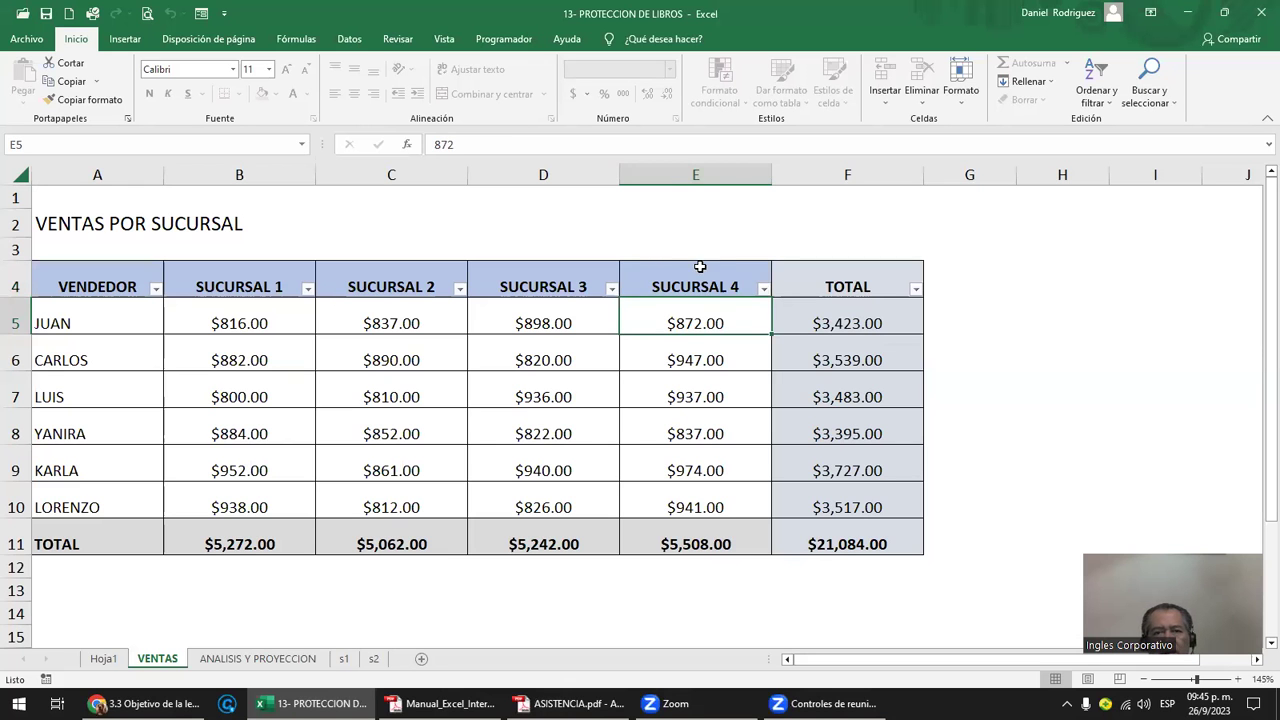
click(565, 148)
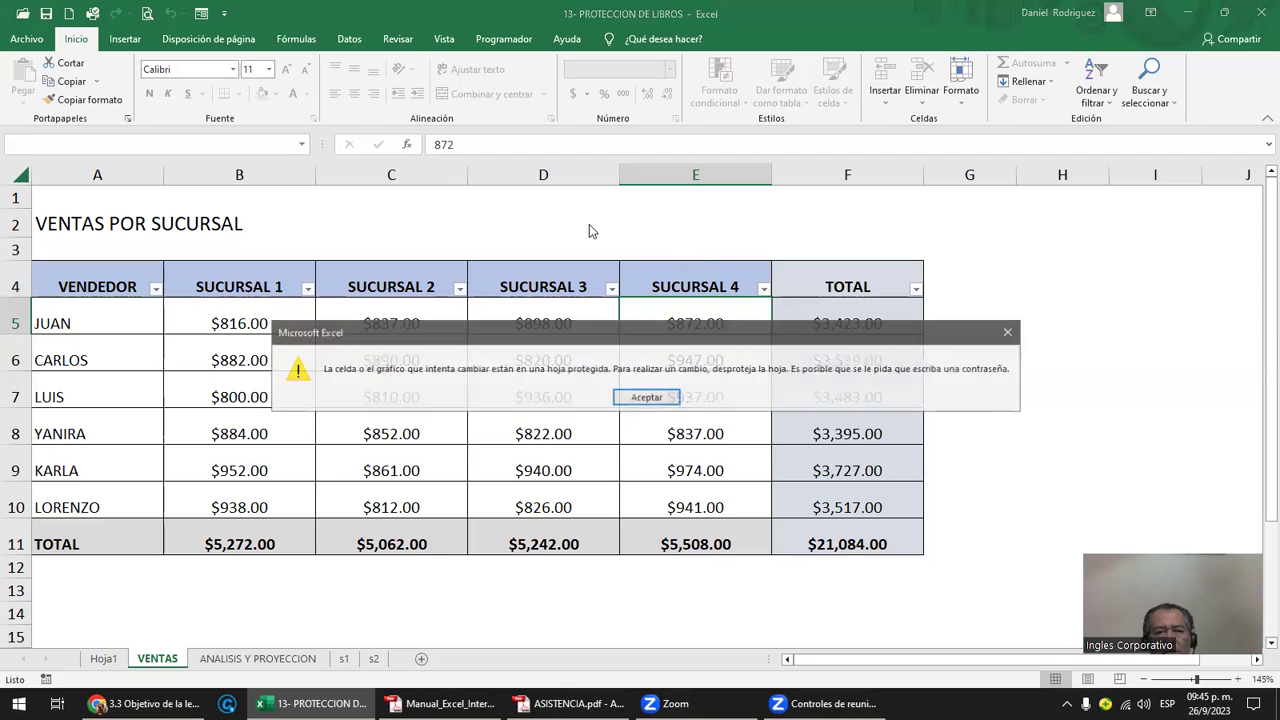
click(641, 396)
click(690, 285)
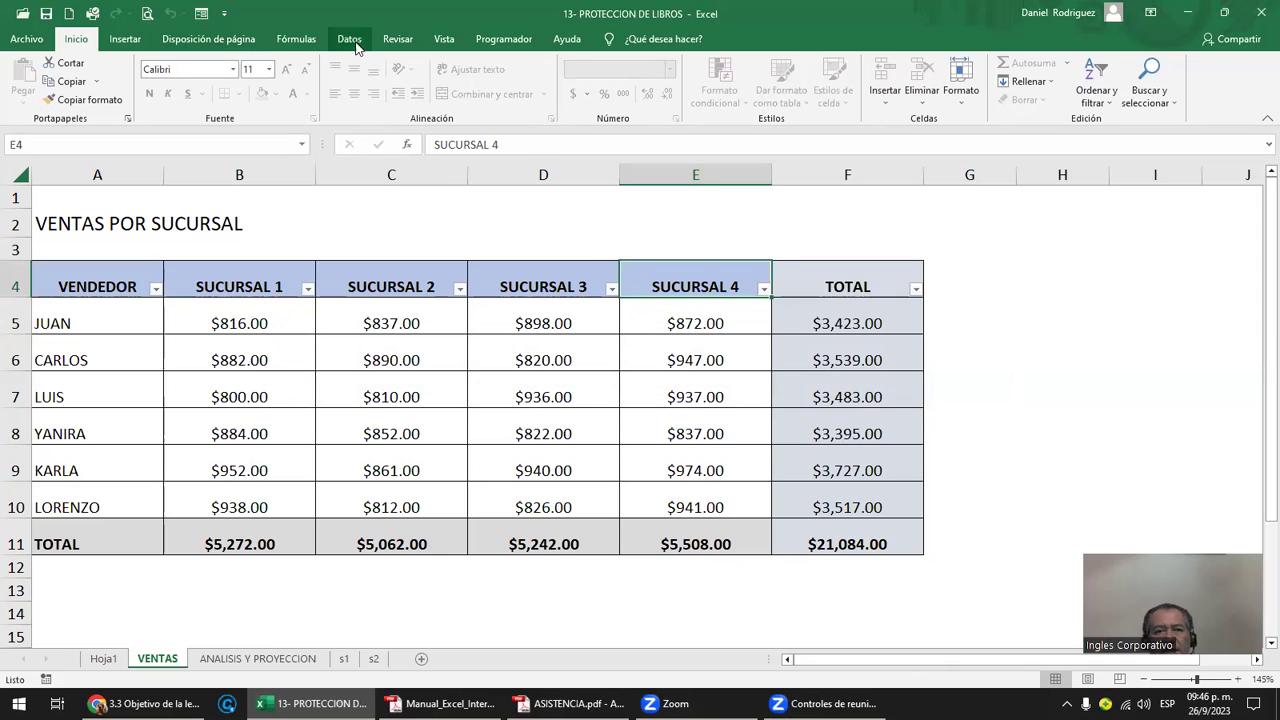
click(397, 41)
click(728, 98)
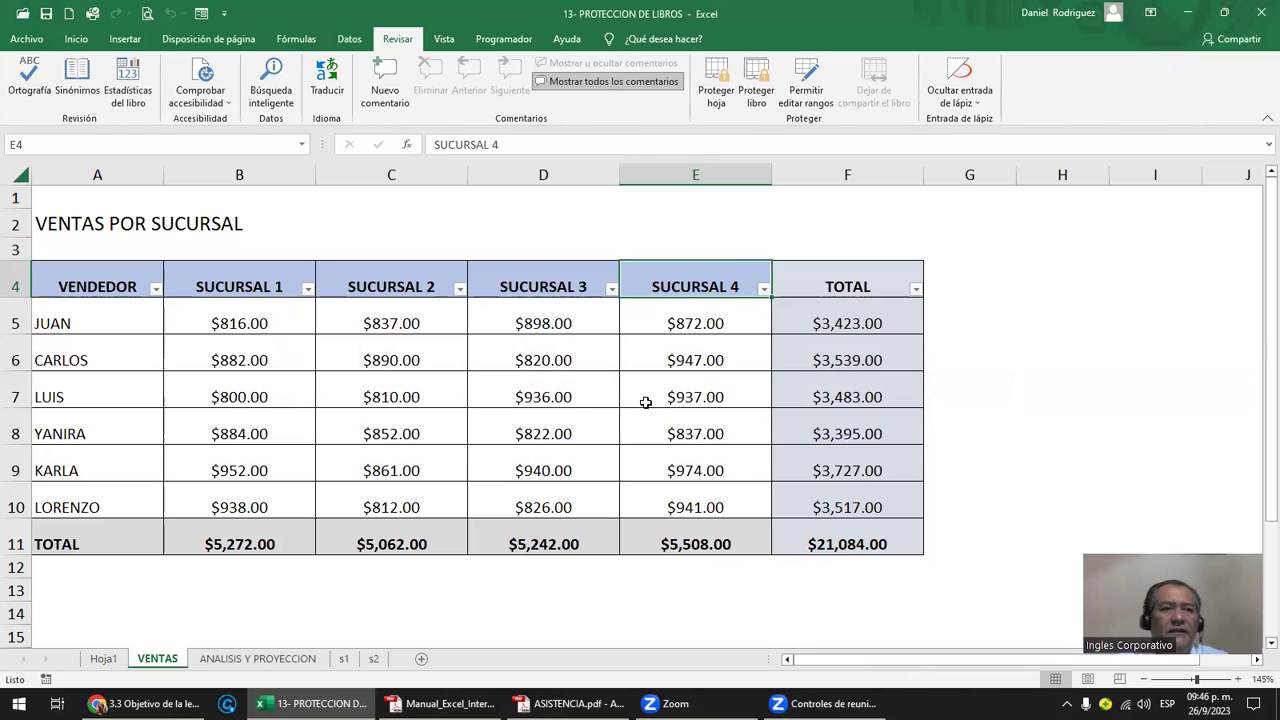
click(27, 39)
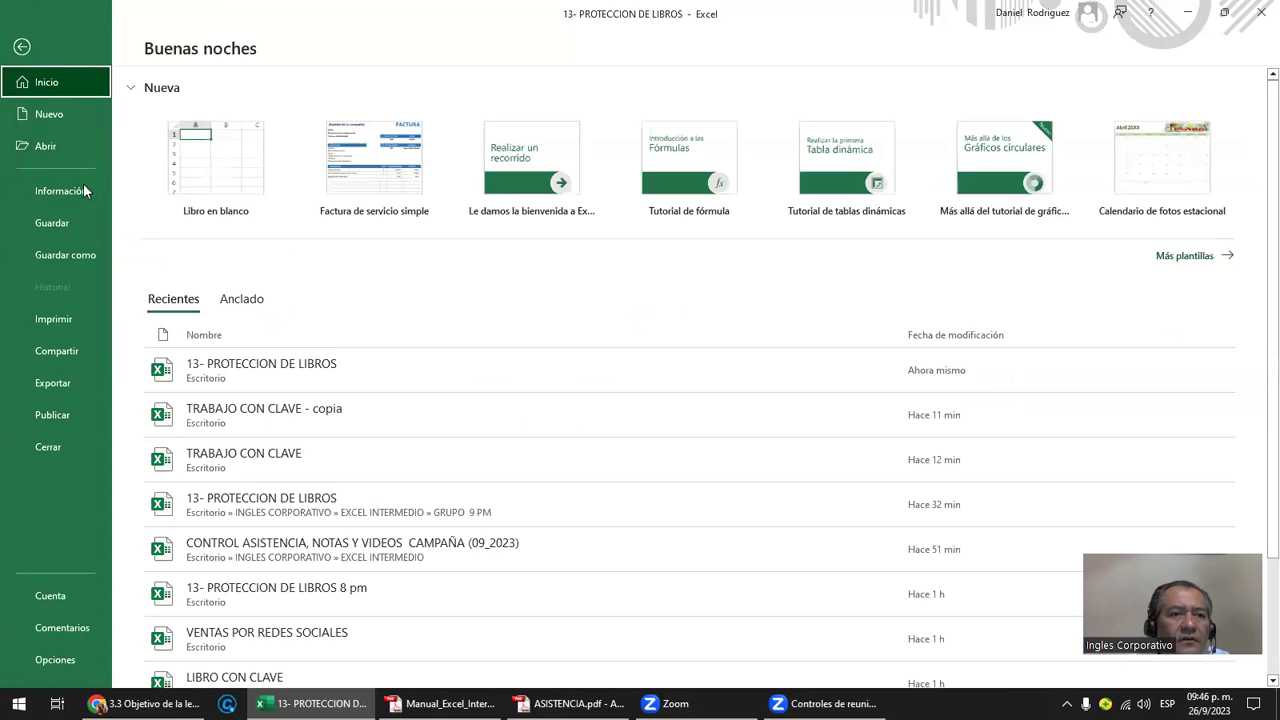
click(80, 192)
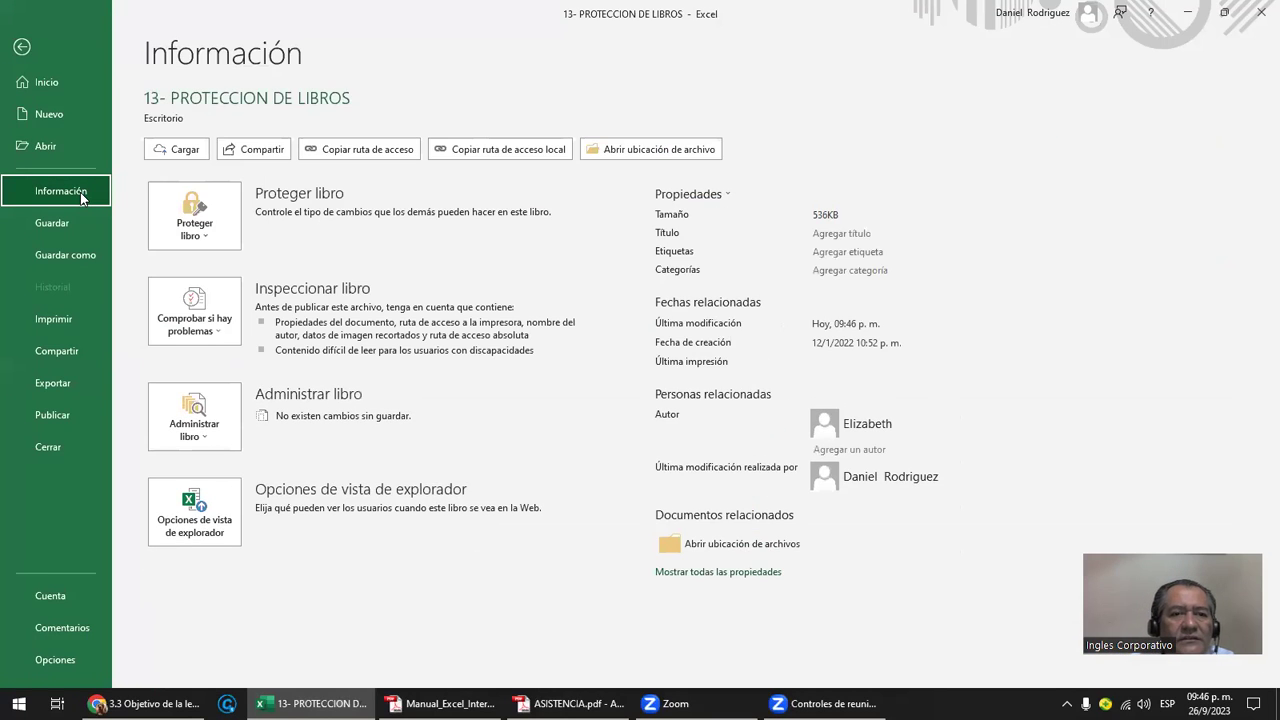
click(208, 225)
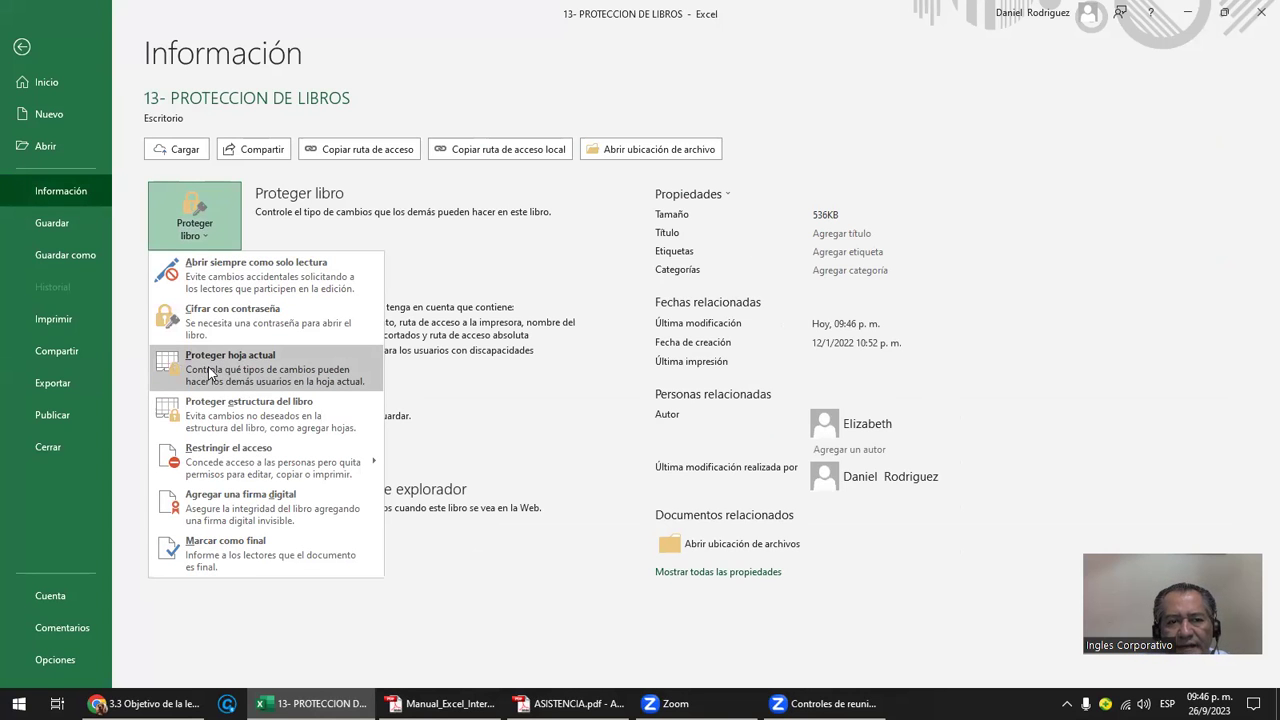
click(212, 373)
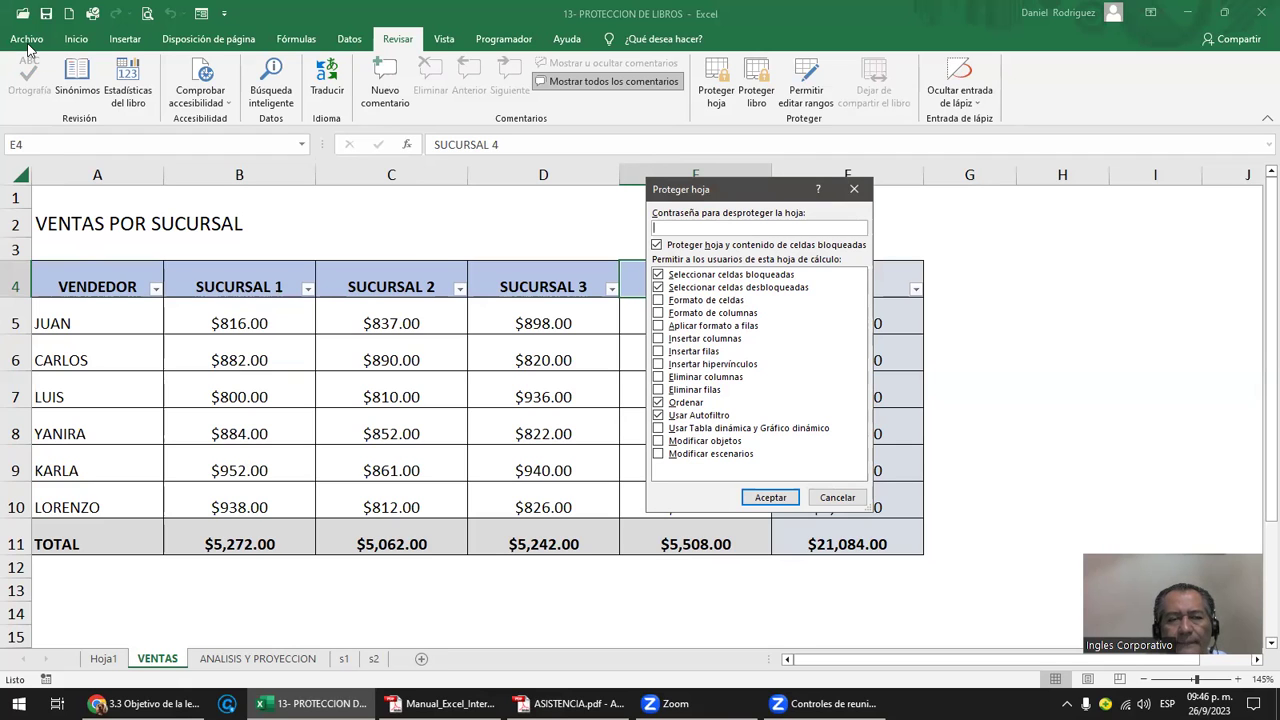
key(Escape)
click(27, 40)
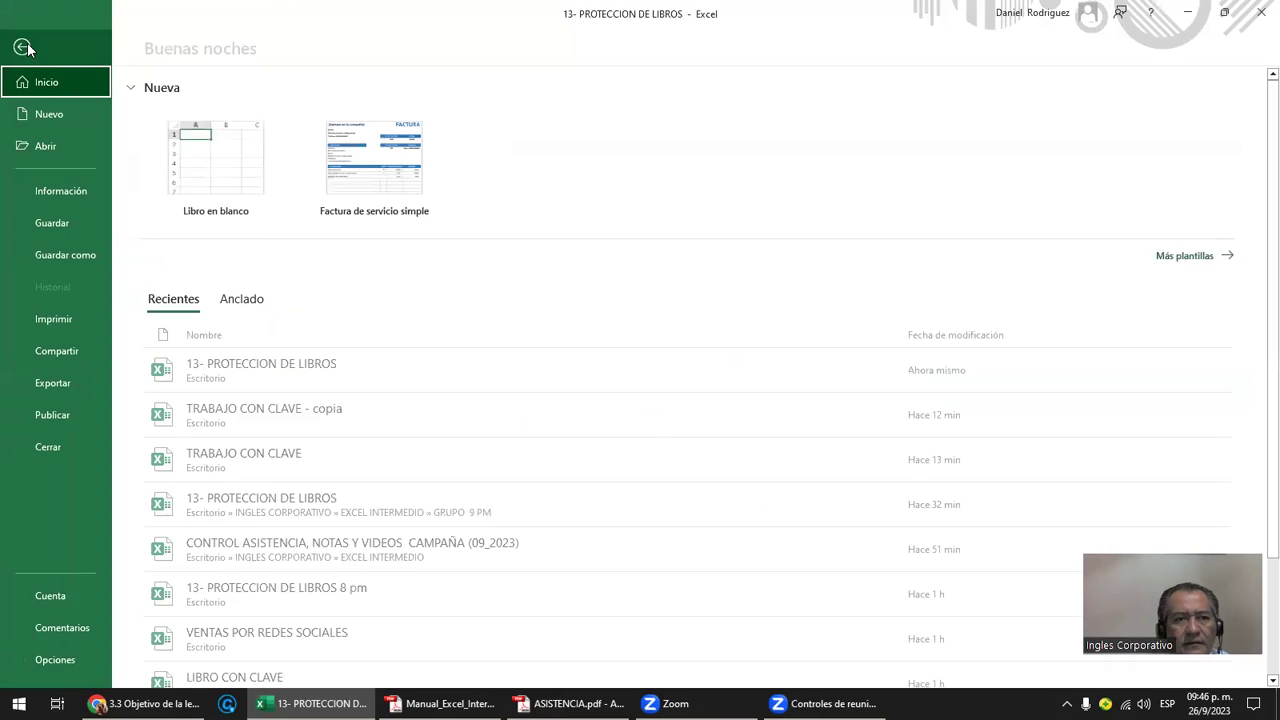
click(24, 48)
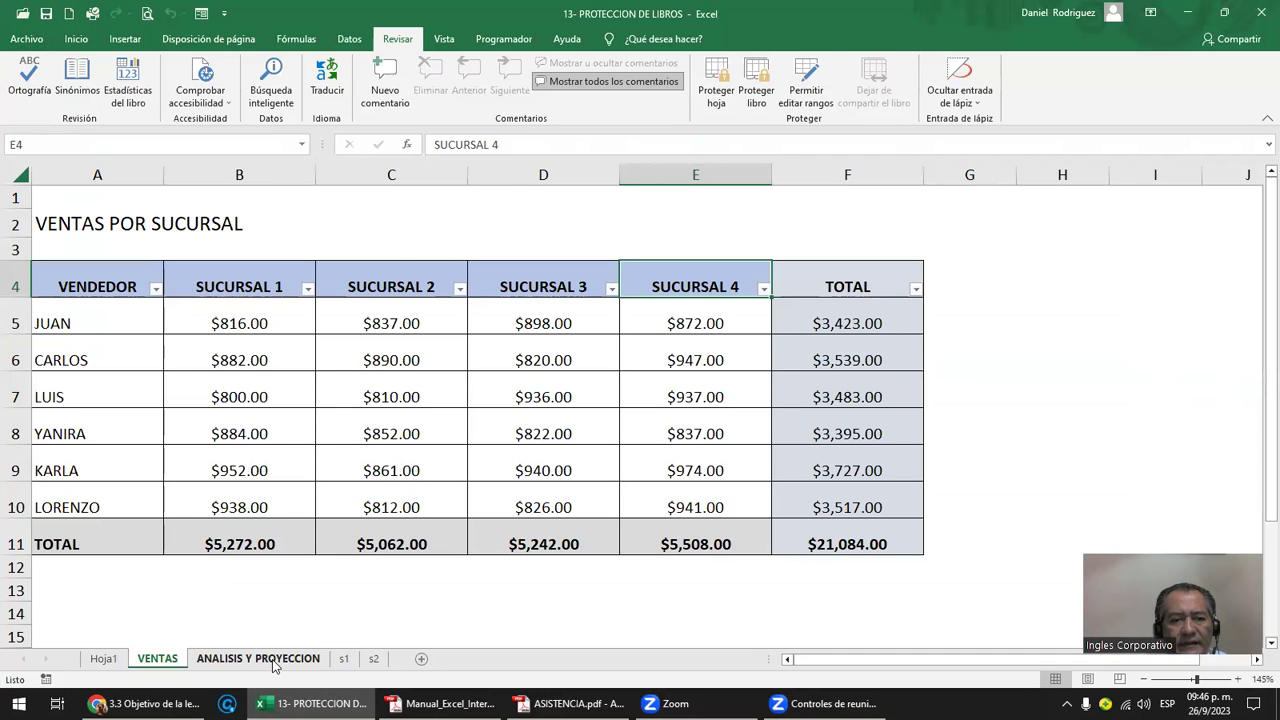
- Open Proteger hoja actual for ANALISIS Y PROYECCION via Archivo > Información, cancel it, then show Hoja1
click(270, 660)
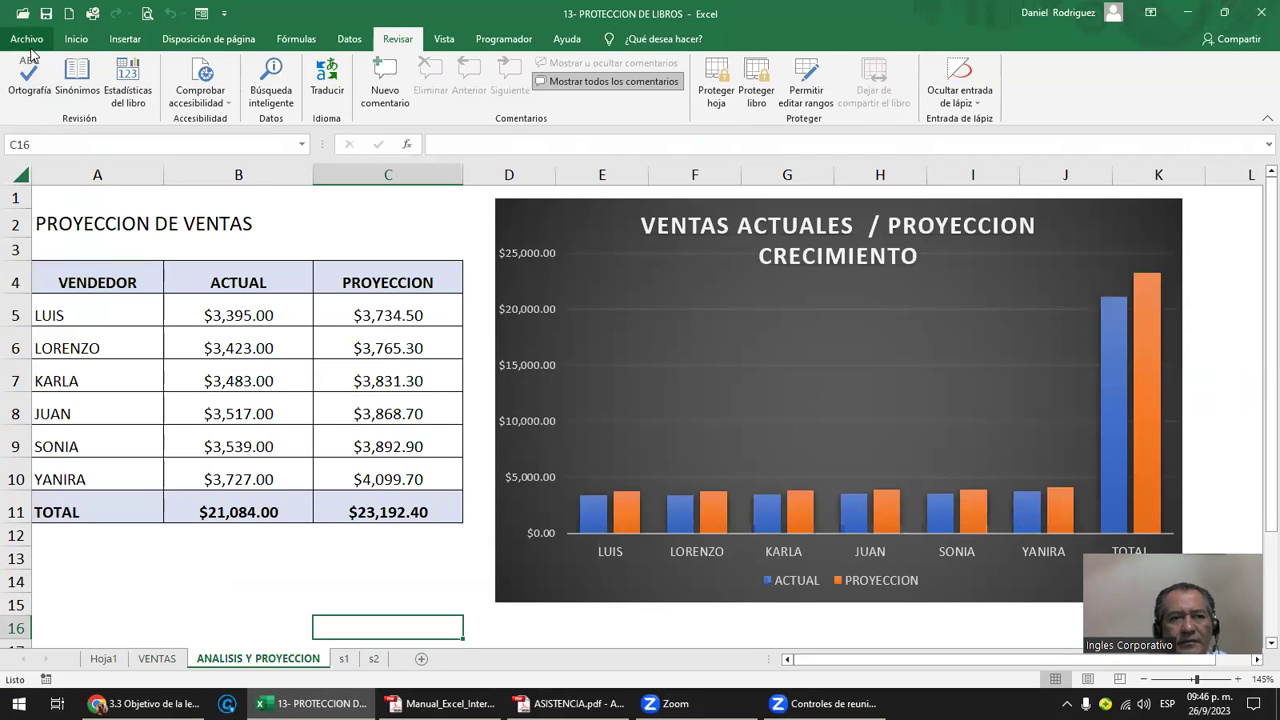
click(27, 42)
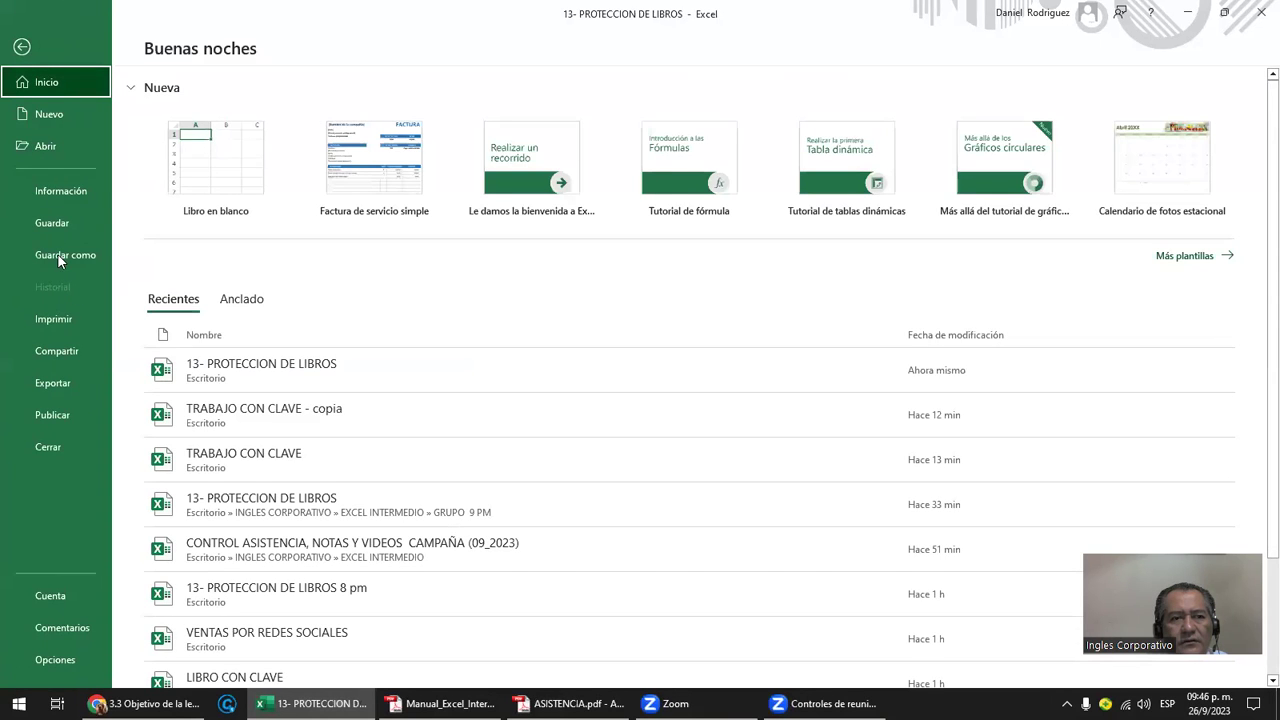
click(61, 190)
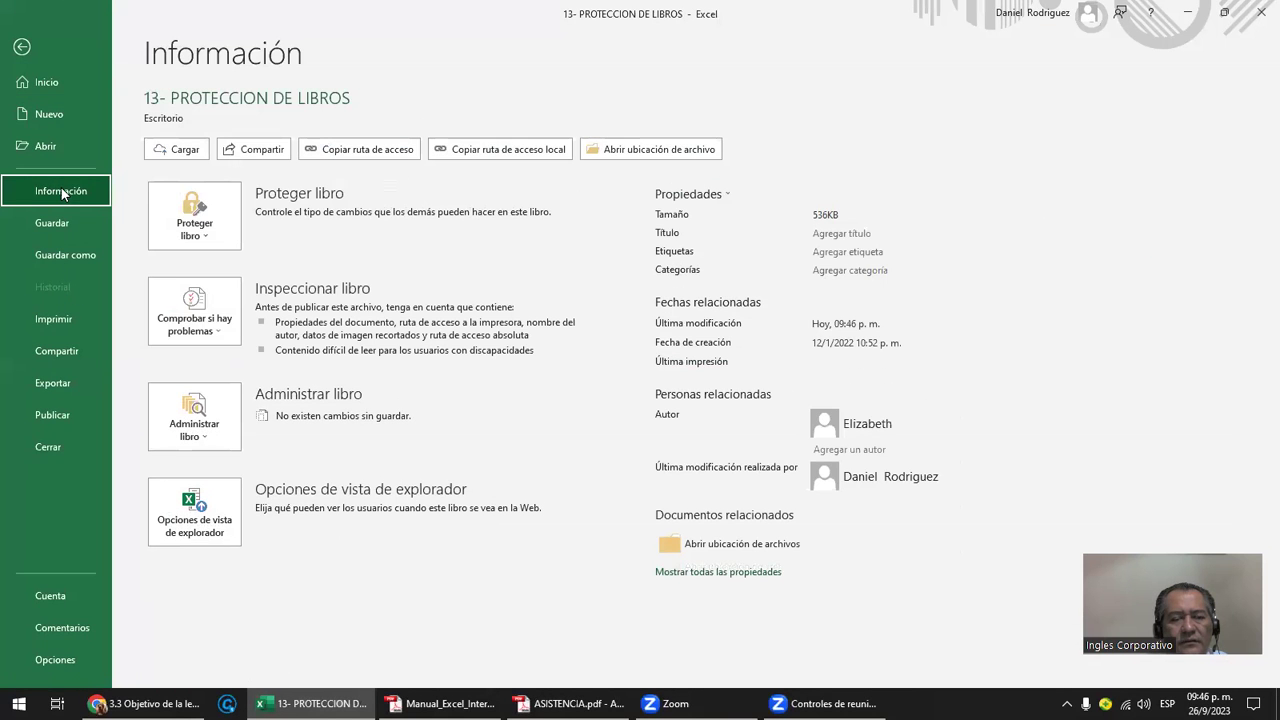
click(221, 227)
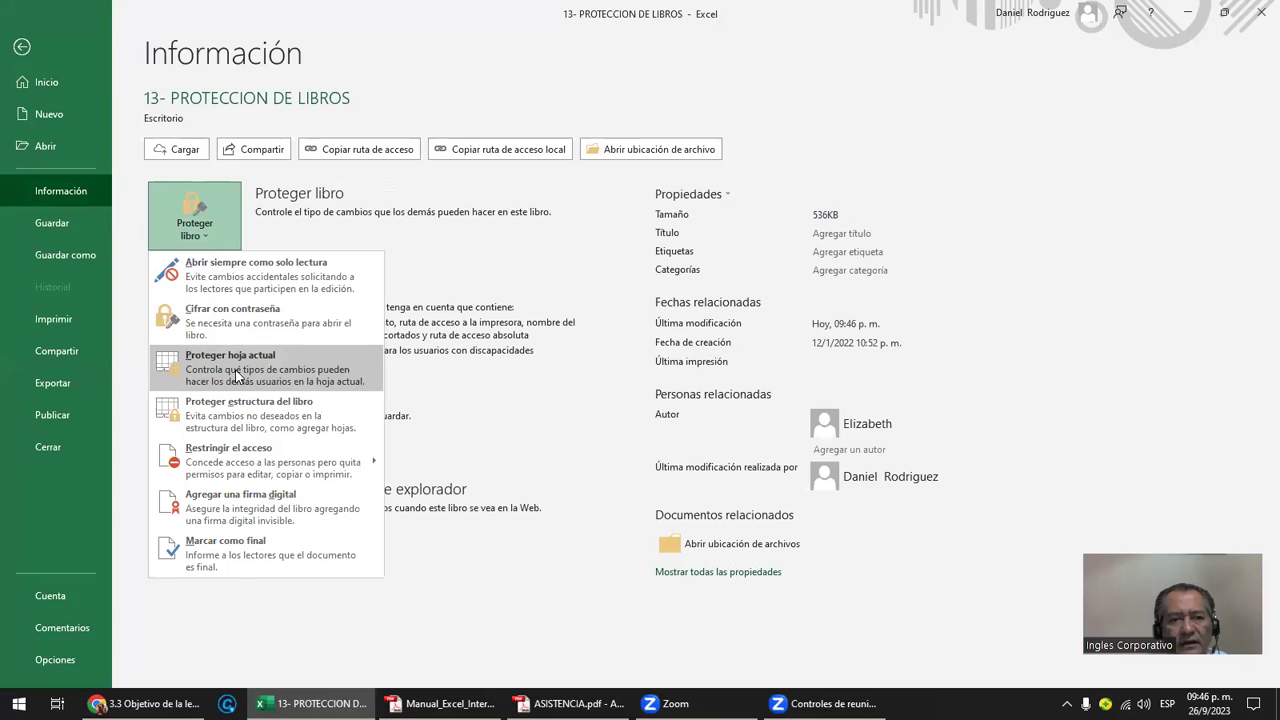
click(238, 372)
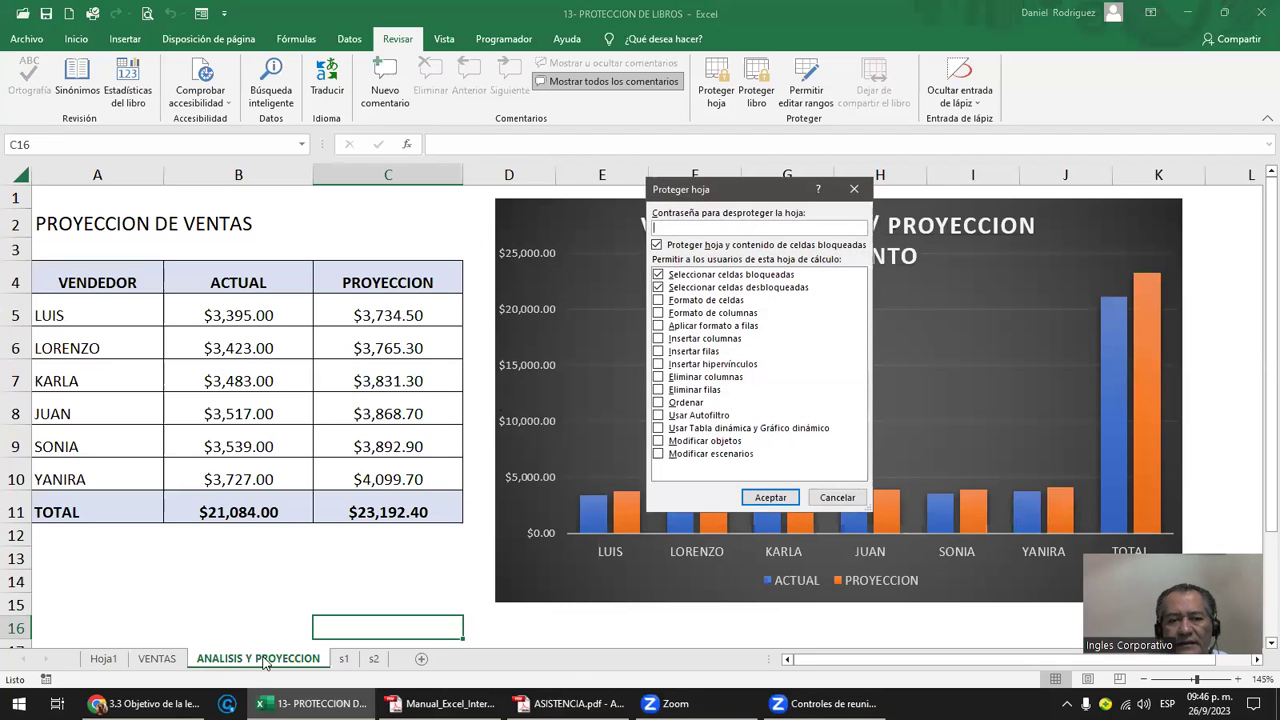
click(854, 190)
click(100, 659)
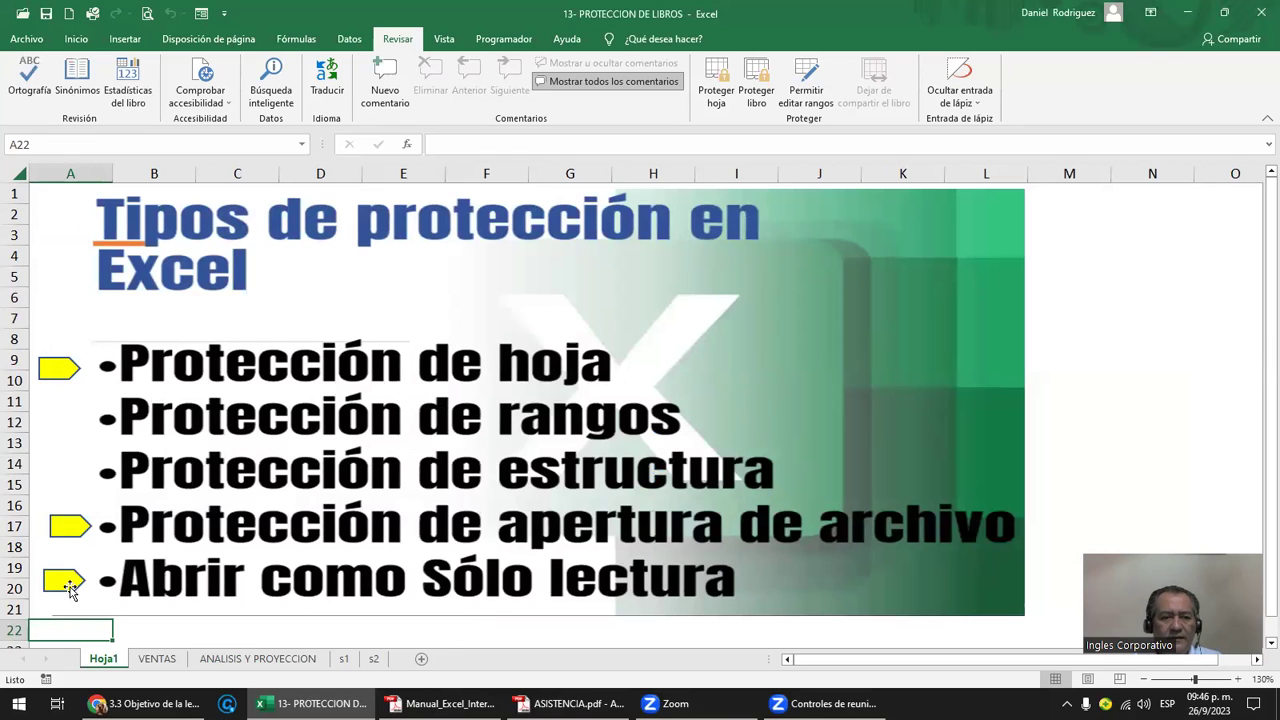
- Nudge the yellow arrow beside row 17 left and select the Protección de hoja arrow
click(72, 530)
drag(72, 530, 60, 530)
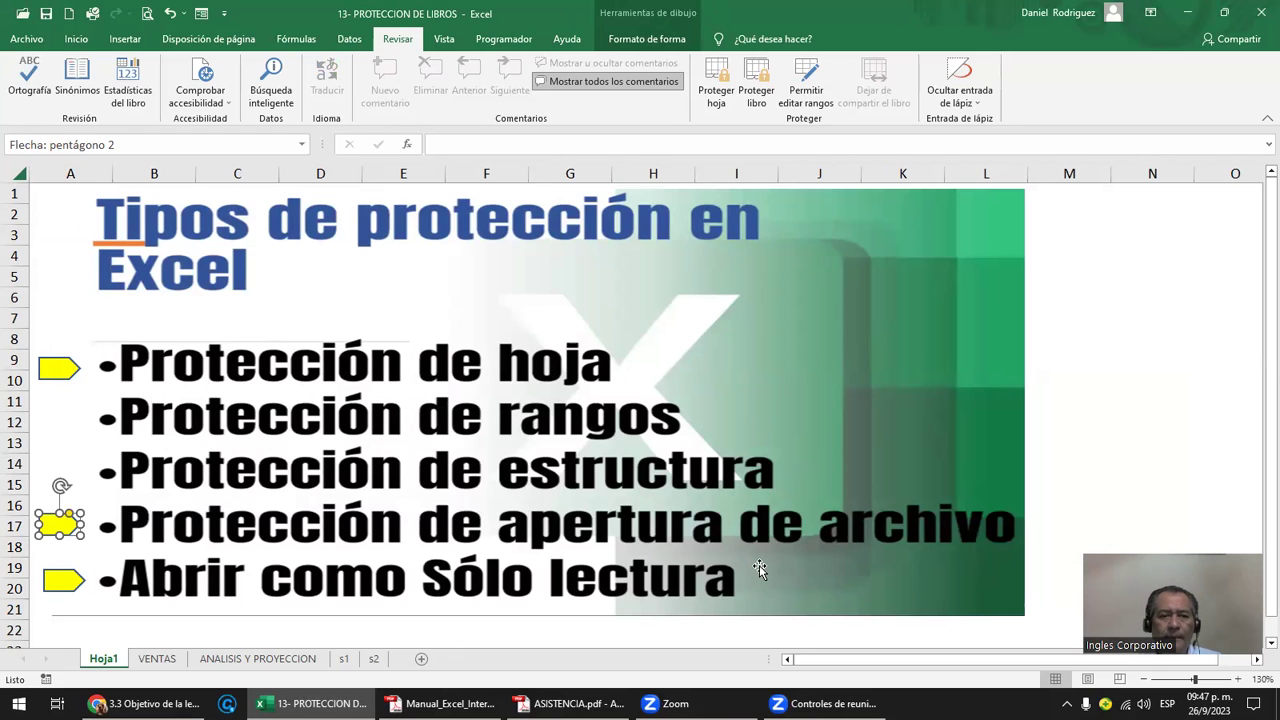
click(71, 372)
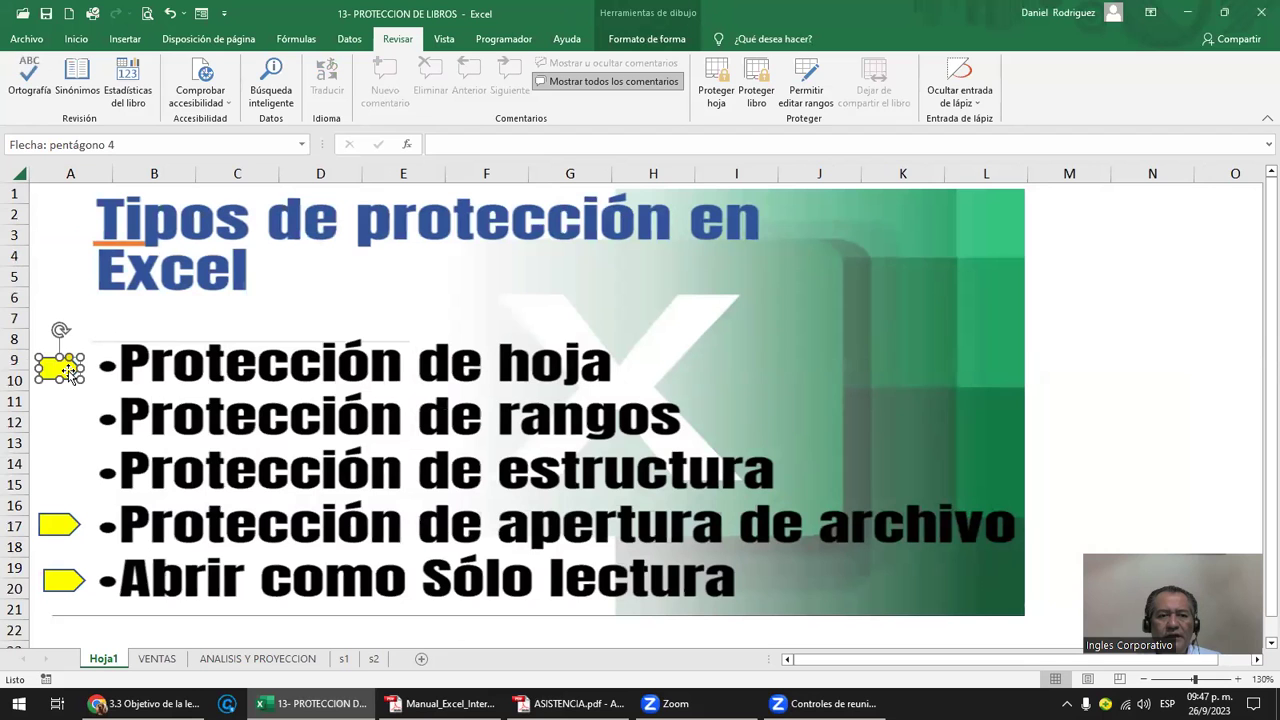
- Review the VENTAS and ANALISIS Y PROYECCION sheets, then bring up the Chrome lesson page
click(160, 668)
click(213, 668)
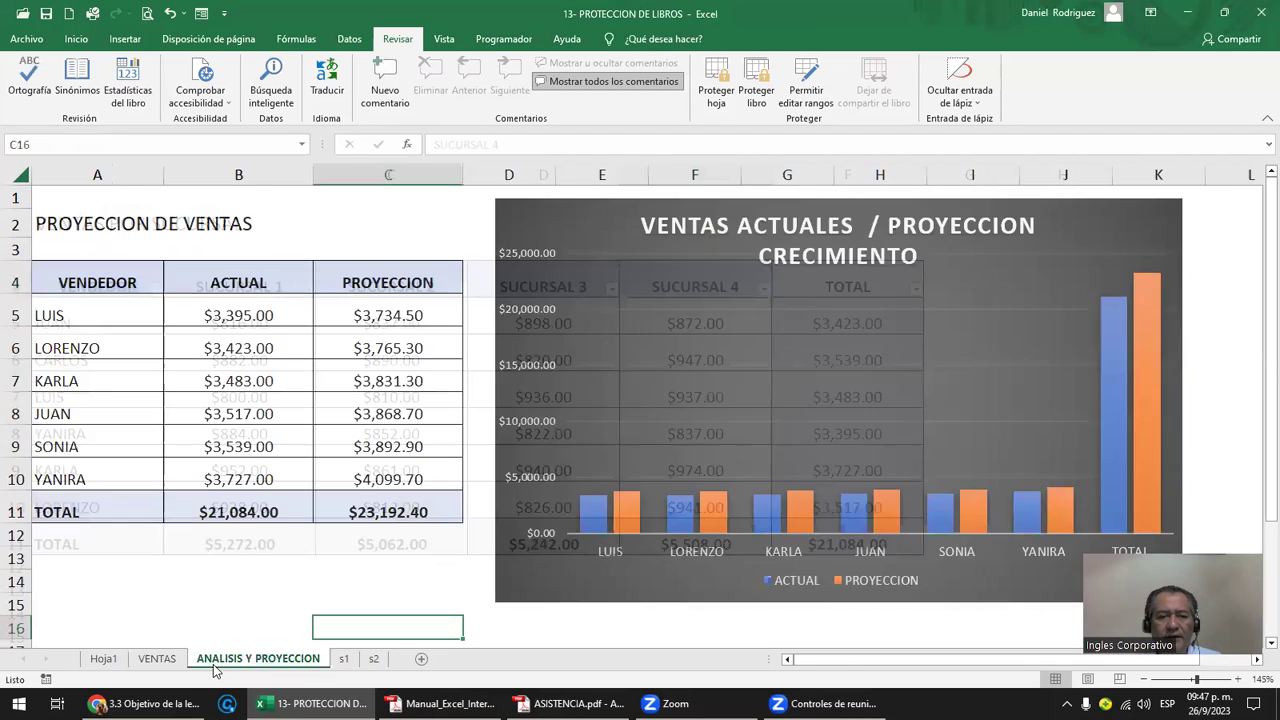
click(158, 660)
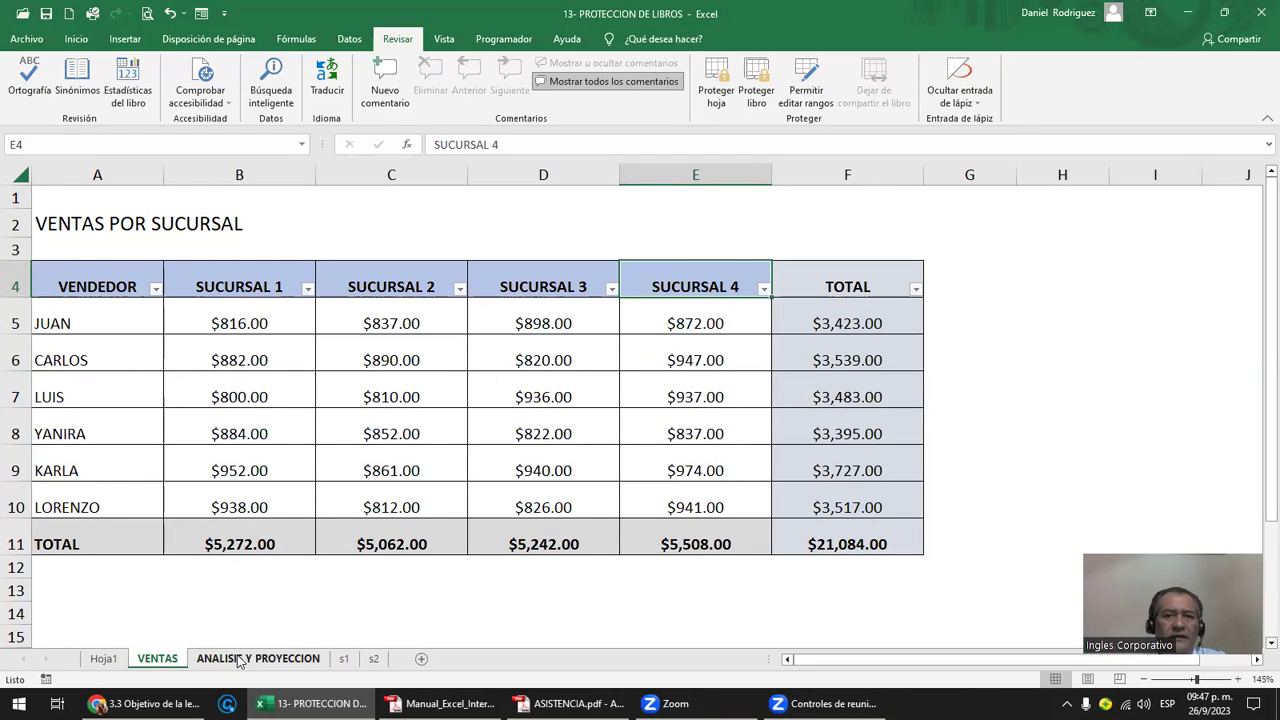
click(511, 234)
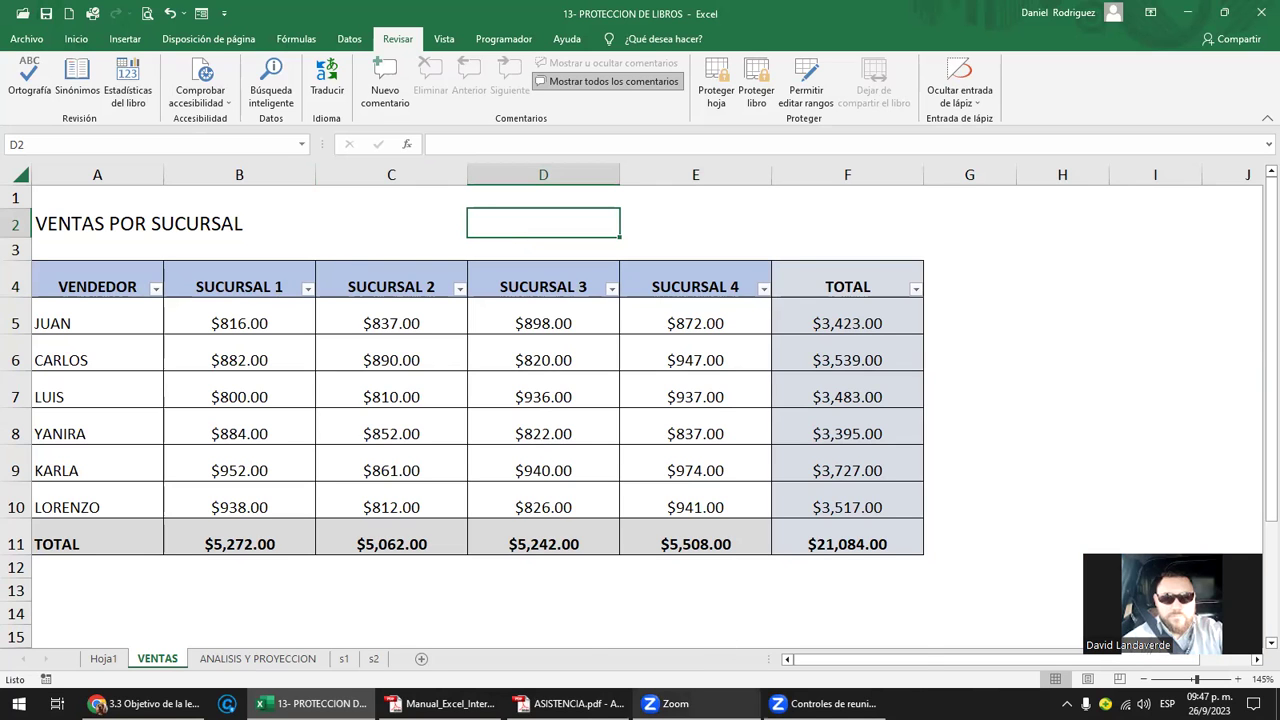
mouse_move(145, 703)
click(140, 635)
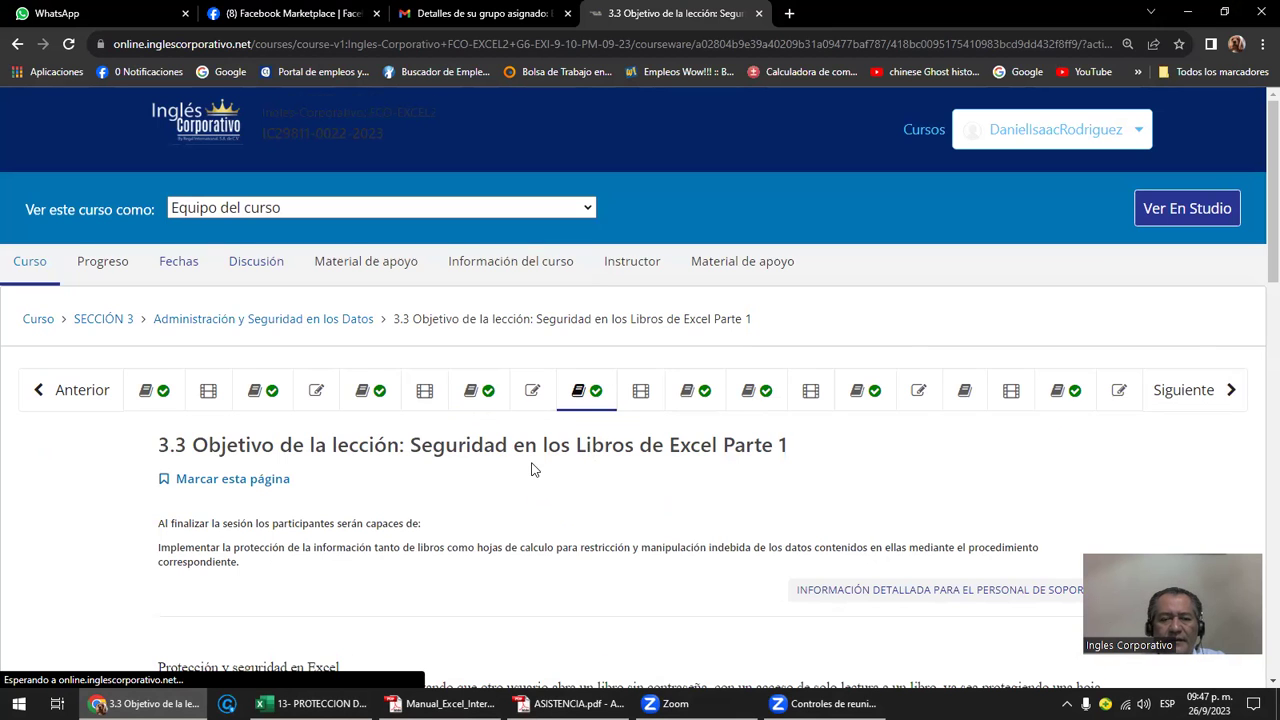
- Advance past Videoconferencia #13 and the class #13 forum to lesson 3.4
scroll(546, 465, down, 5)
scroll(533, 470, down, 3)
scroll(531, 466, down, 2)
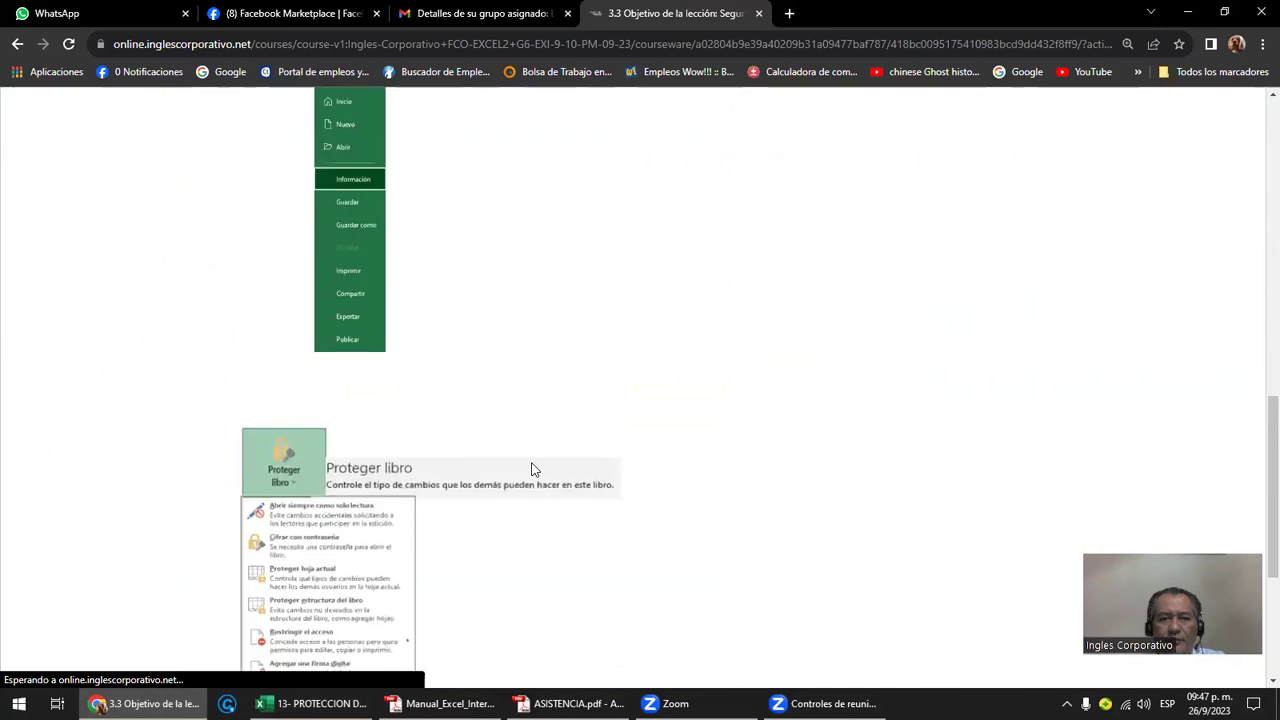
scroll(531, 466, up, 3)
scroll(531, 466, up, 4)
click(1182, 158)
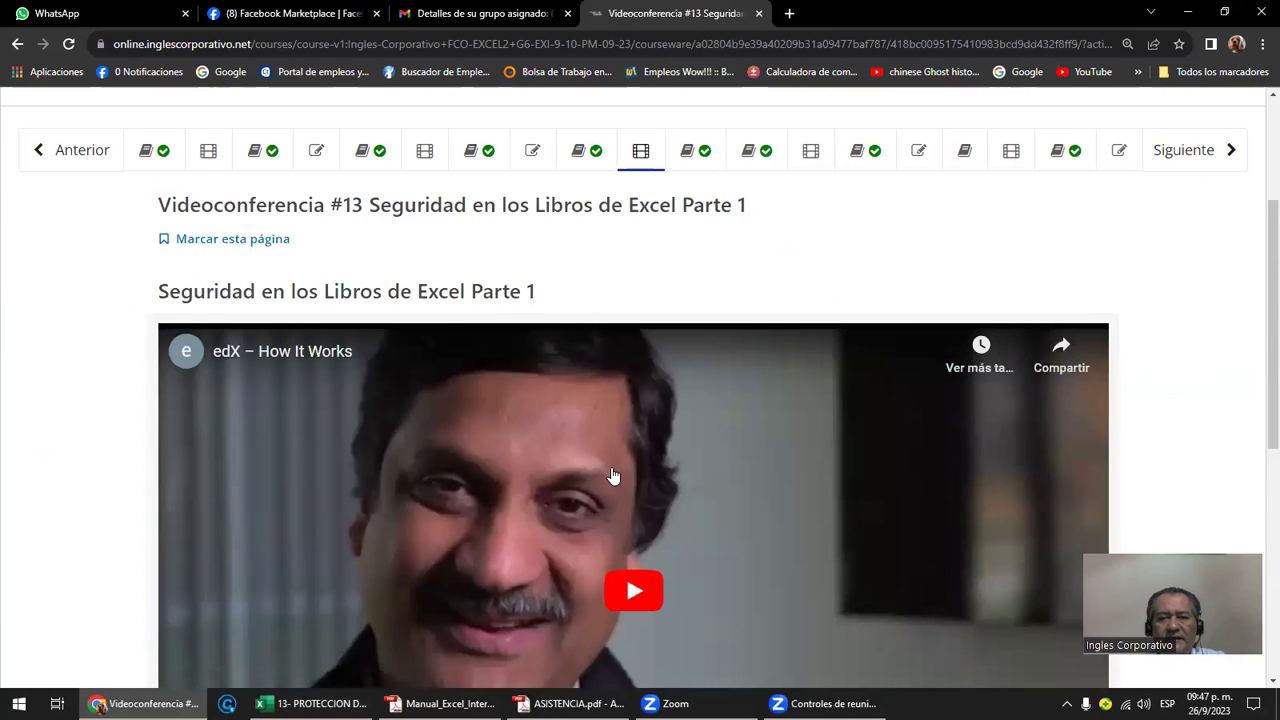
click(1203, 162)
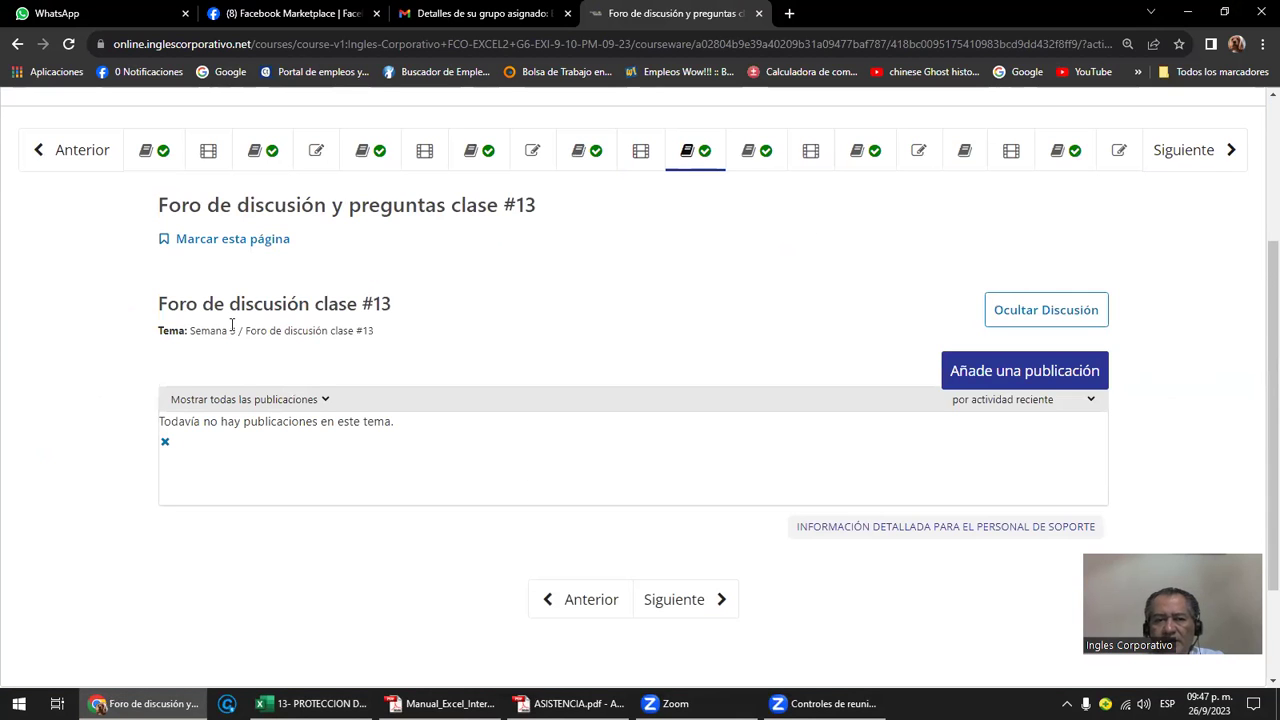
click(1195, 155)
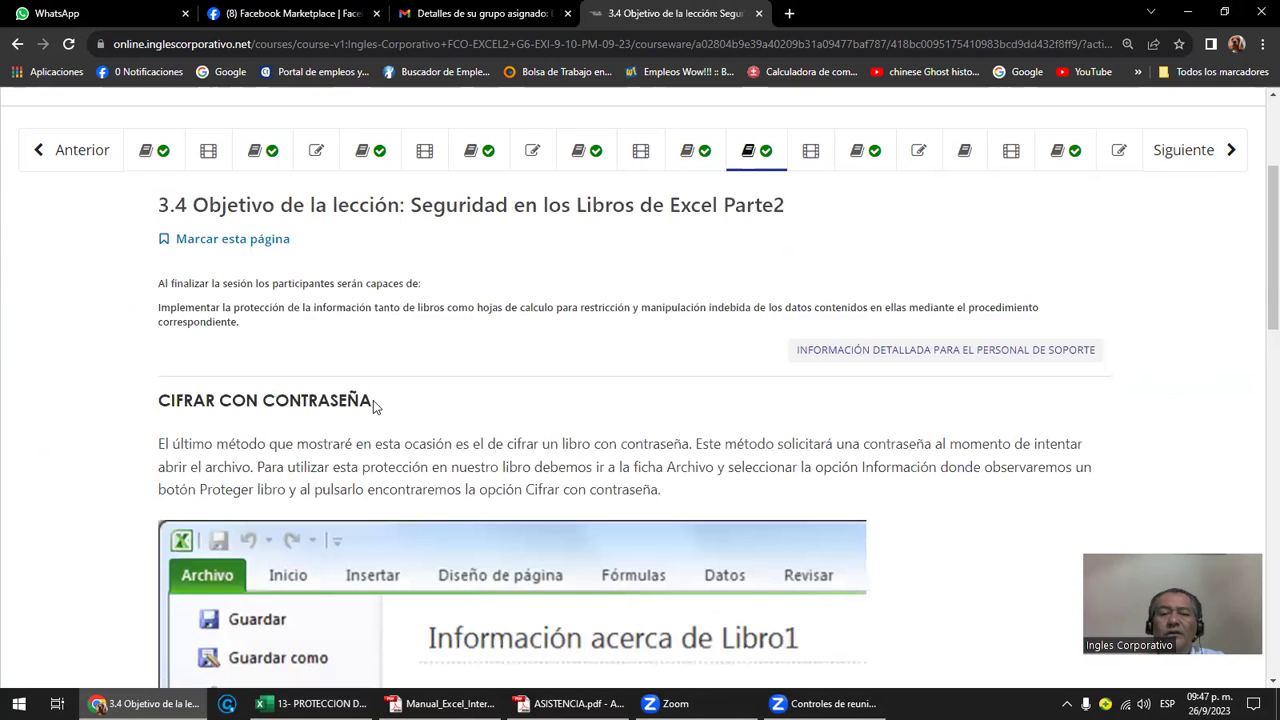
- Scroll through the lesson 3.4 page on workbook password encryption
scroll(373, 400, down, 1)
scroll(373, 400, down, 1)
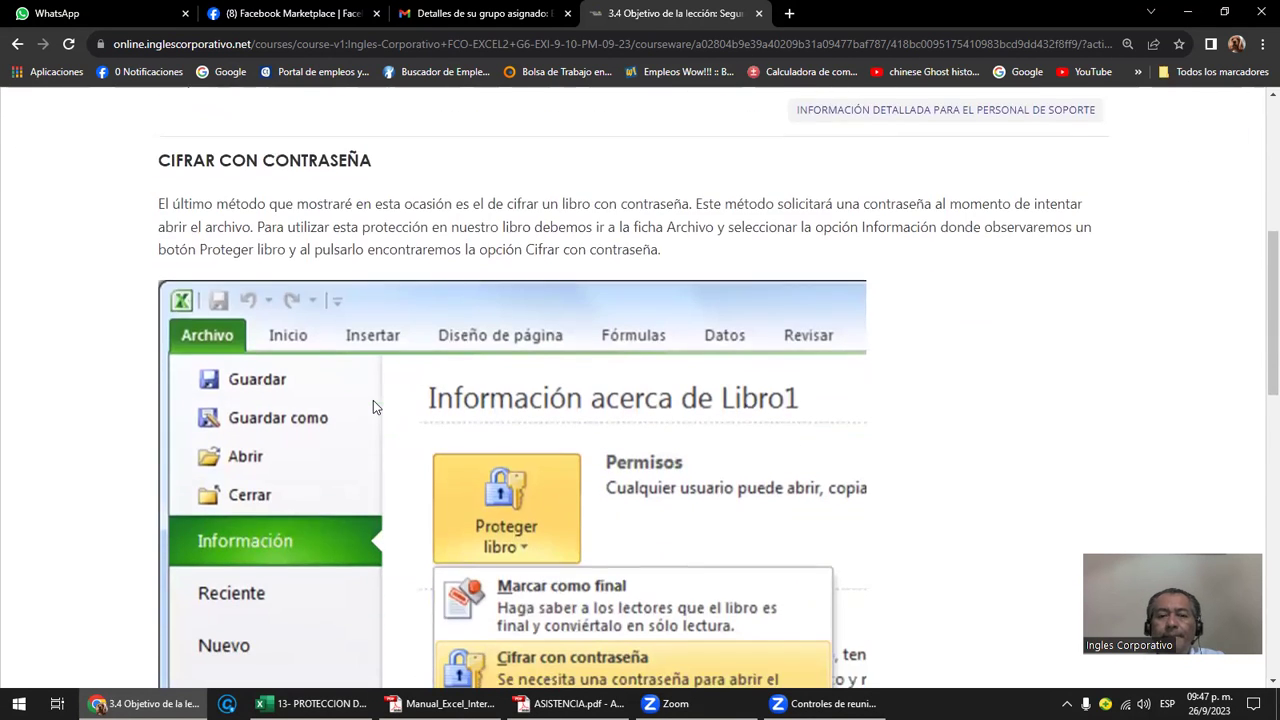
scroll(373, 400, down, 1)
scroll(373, 402, down, 2)
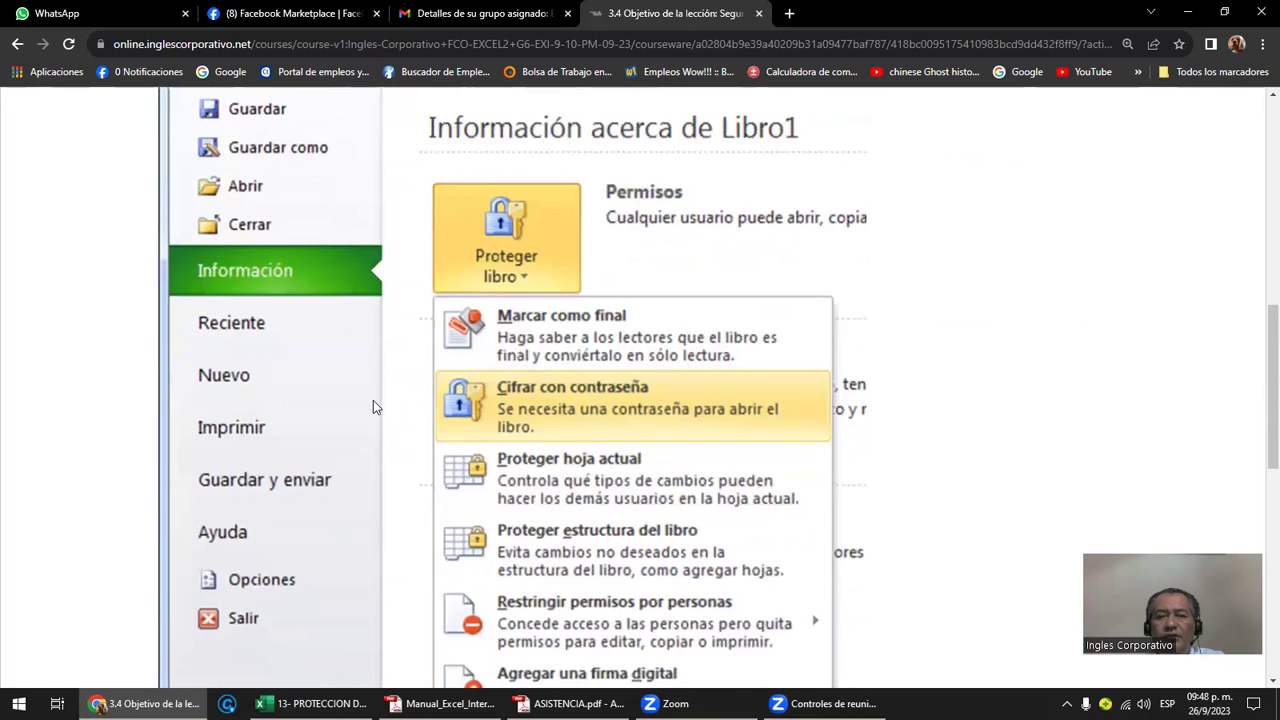
scroll(373, 402, down, 1)
scroll(373, 400, down, 1)
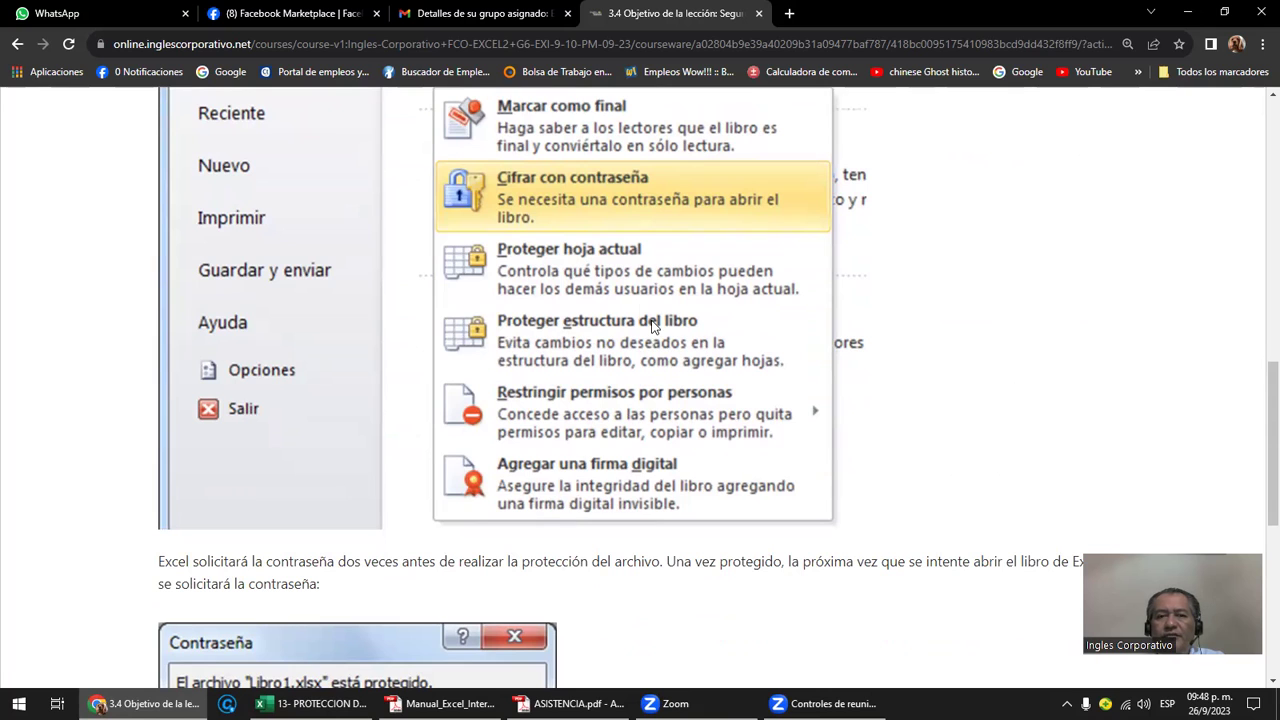
scroll(640, 308, down, 3)
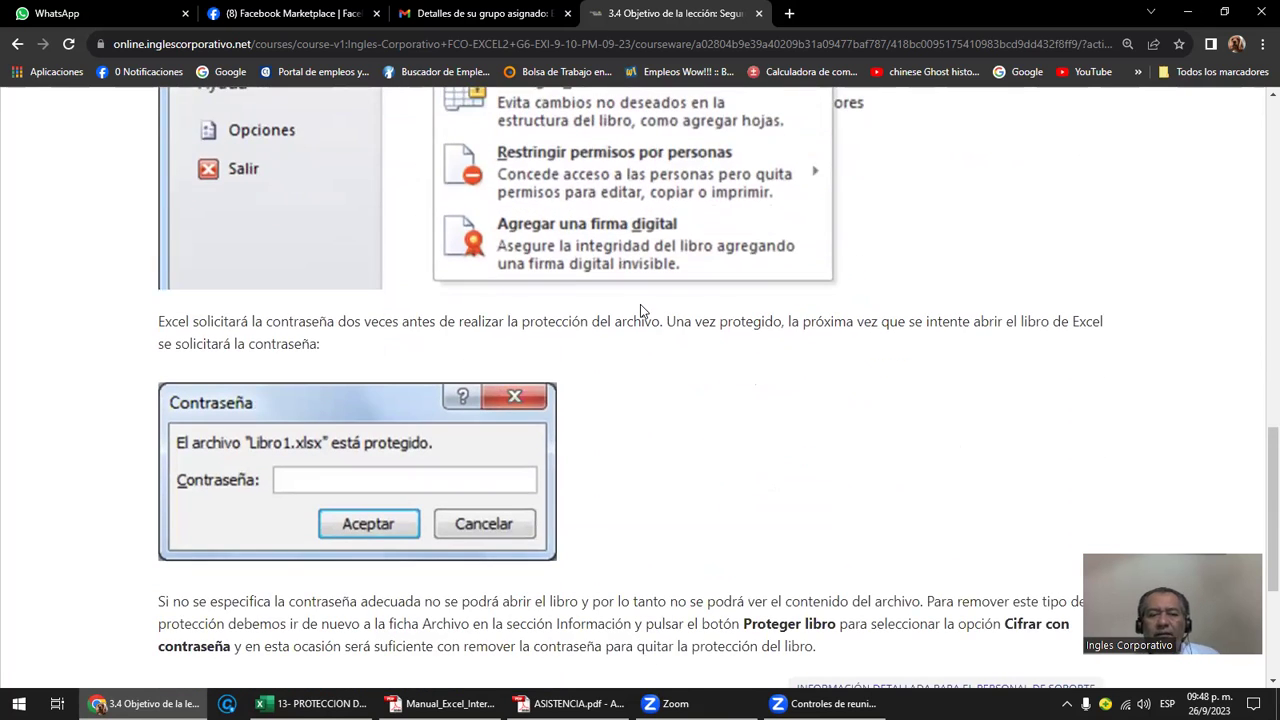
scroll(640, 310, down, 3)
scroll(640, 310, down, 2)
scroll(640, 310, up, 5)
scroll(633, 308, up, 2)
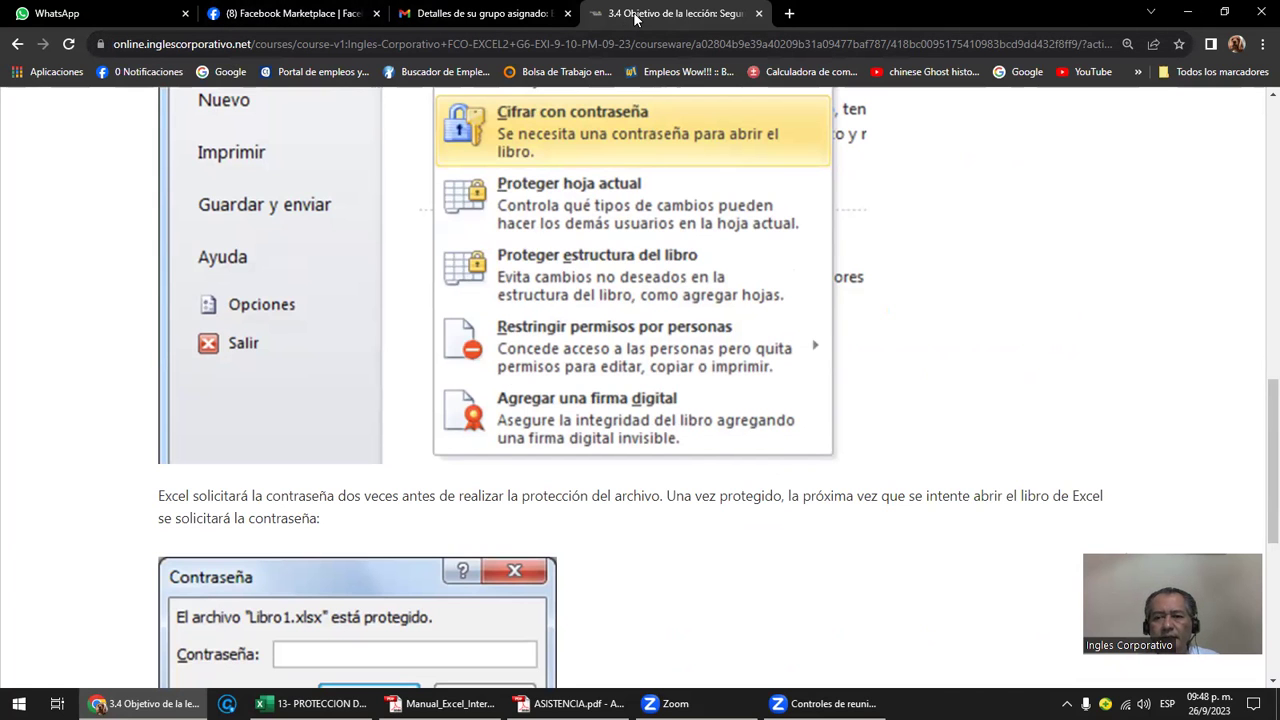
scroll(954, 309, up, 12)
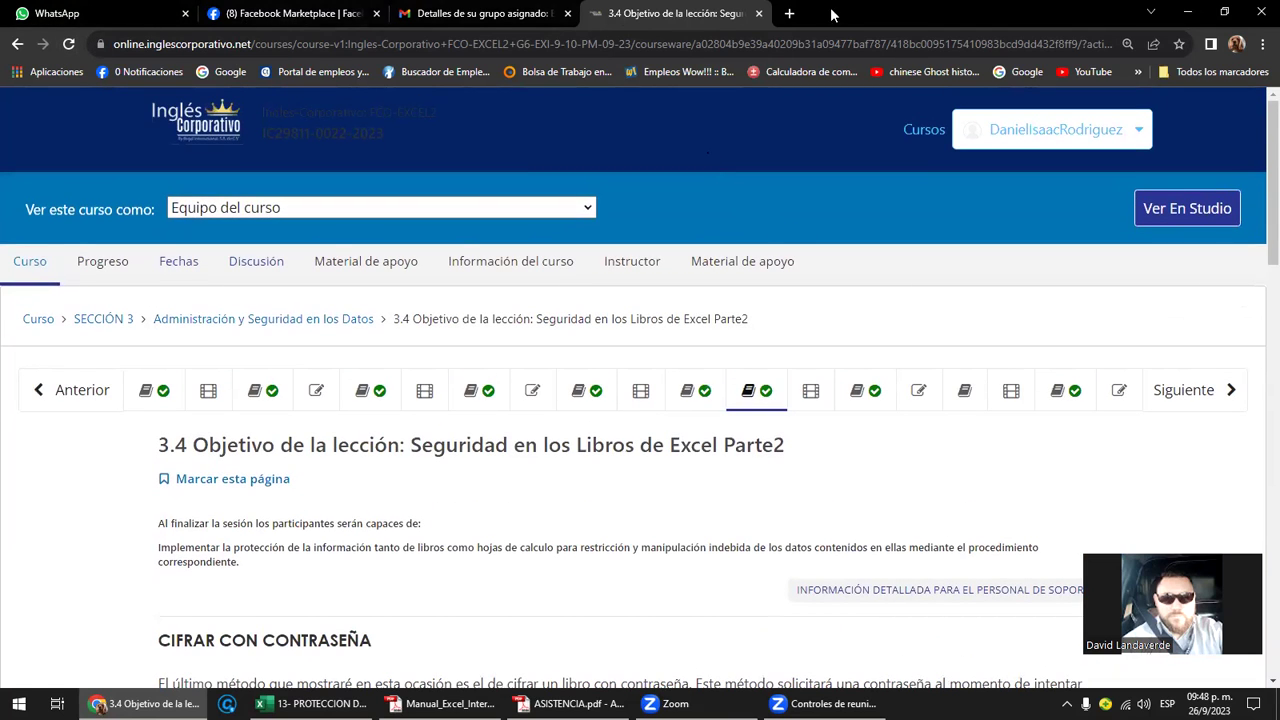
- Glance at the Facebook Marketplace tab, return to lesson 3.4, and minimize Chrome to show the workbook
click(283, 15)
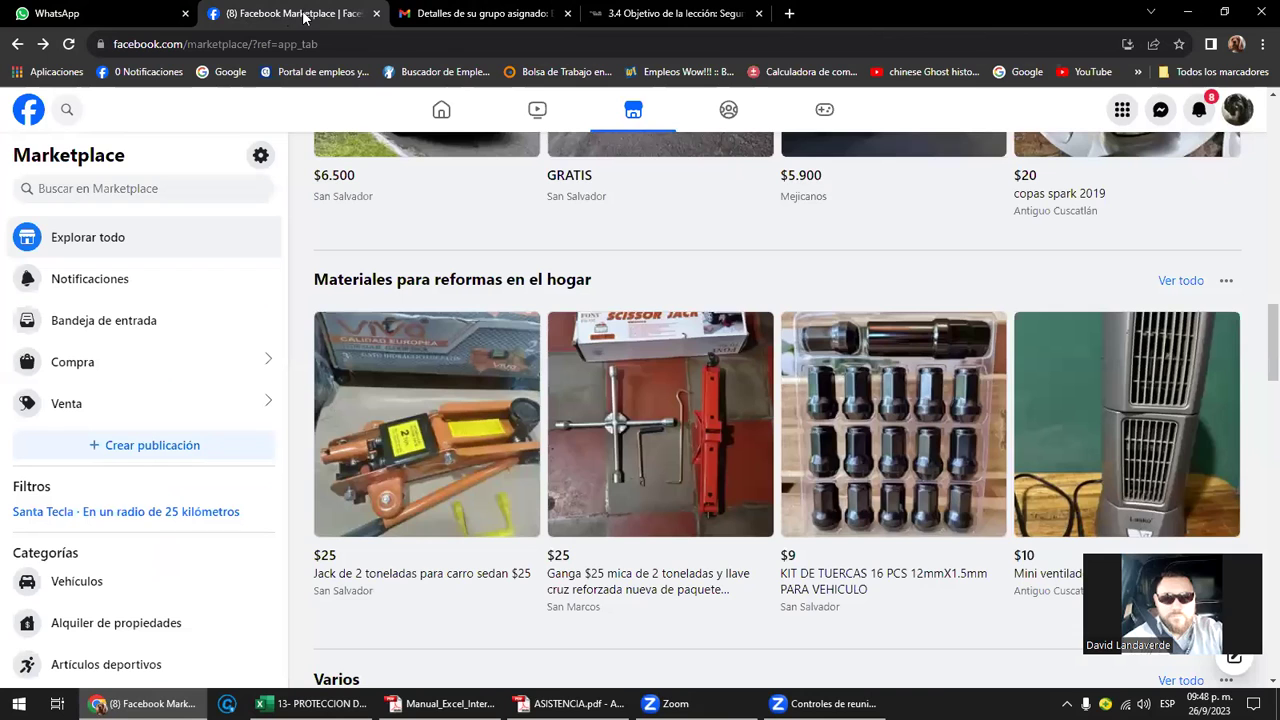
click(630, 15)
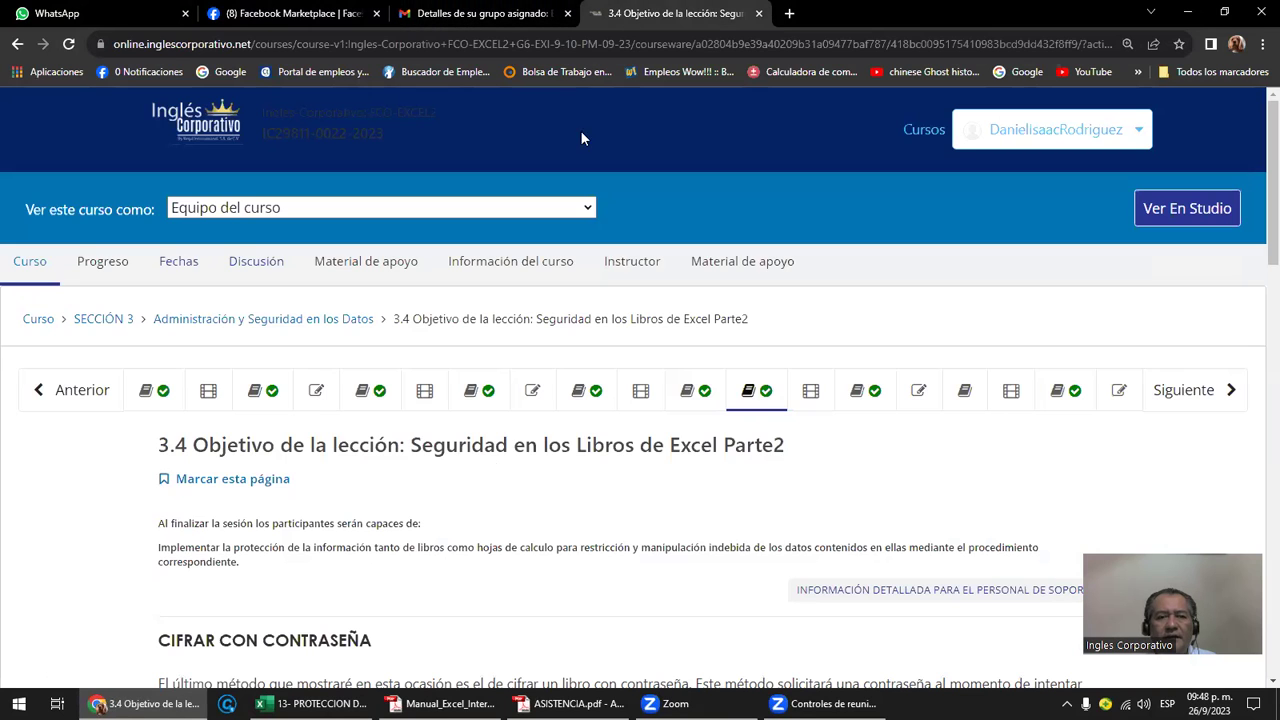
click(1187, 12)
click(1060, 246)
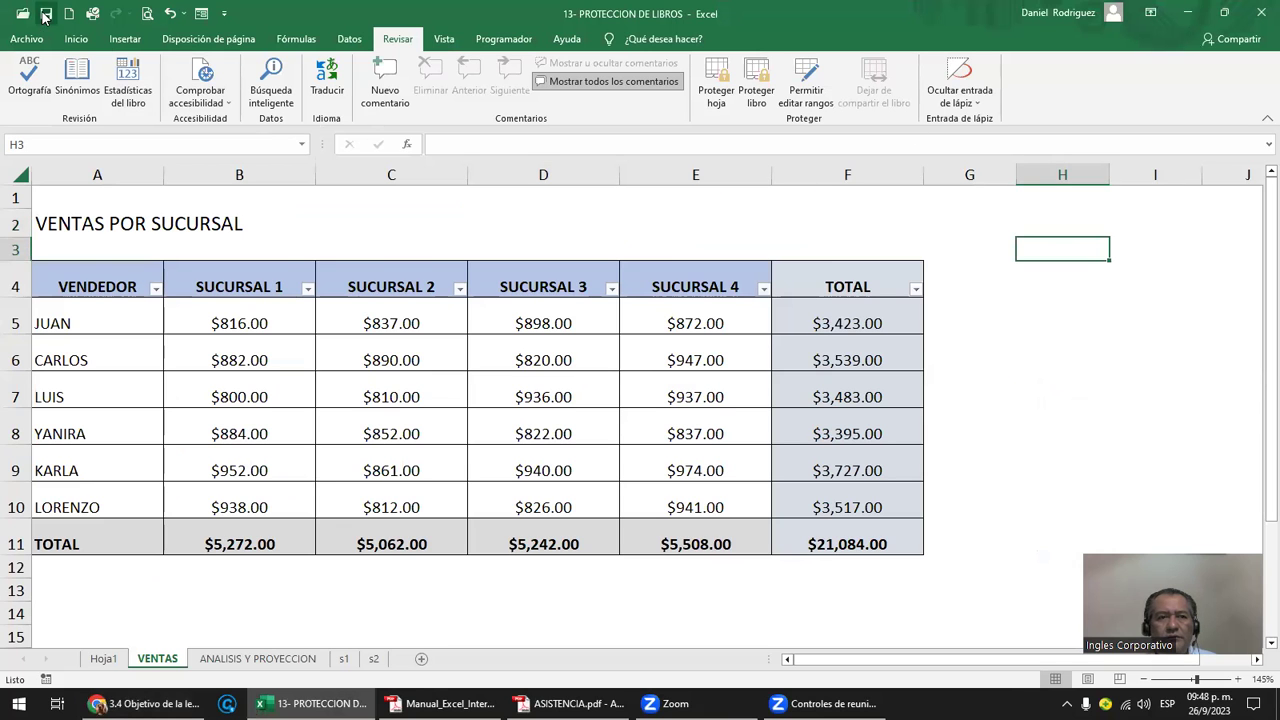
- Close 13- PROTECCION DE LIBROS, browse INGLES CORPORATIVO > EXCEL INTERMEDIO > GRUPO 9 PM, open 11-VALIDACION DE DATOS PERSONALIZADA
click(1261, 12)
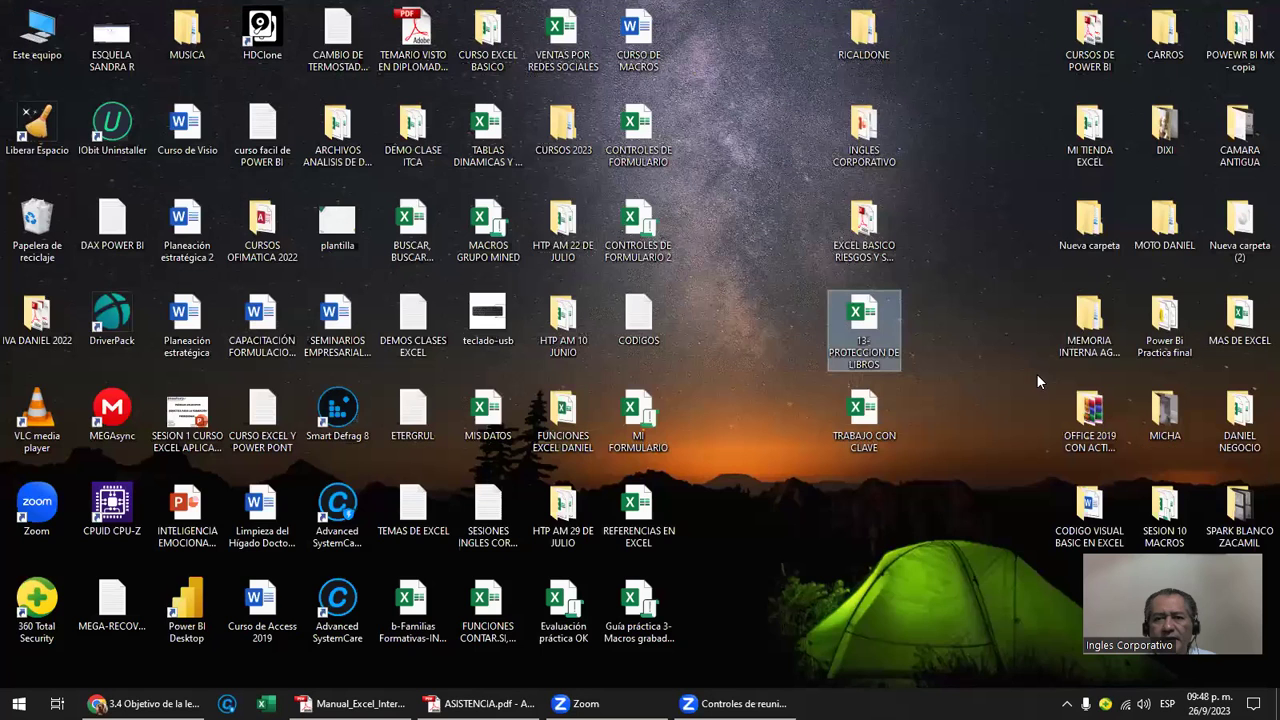
click(900, 501)
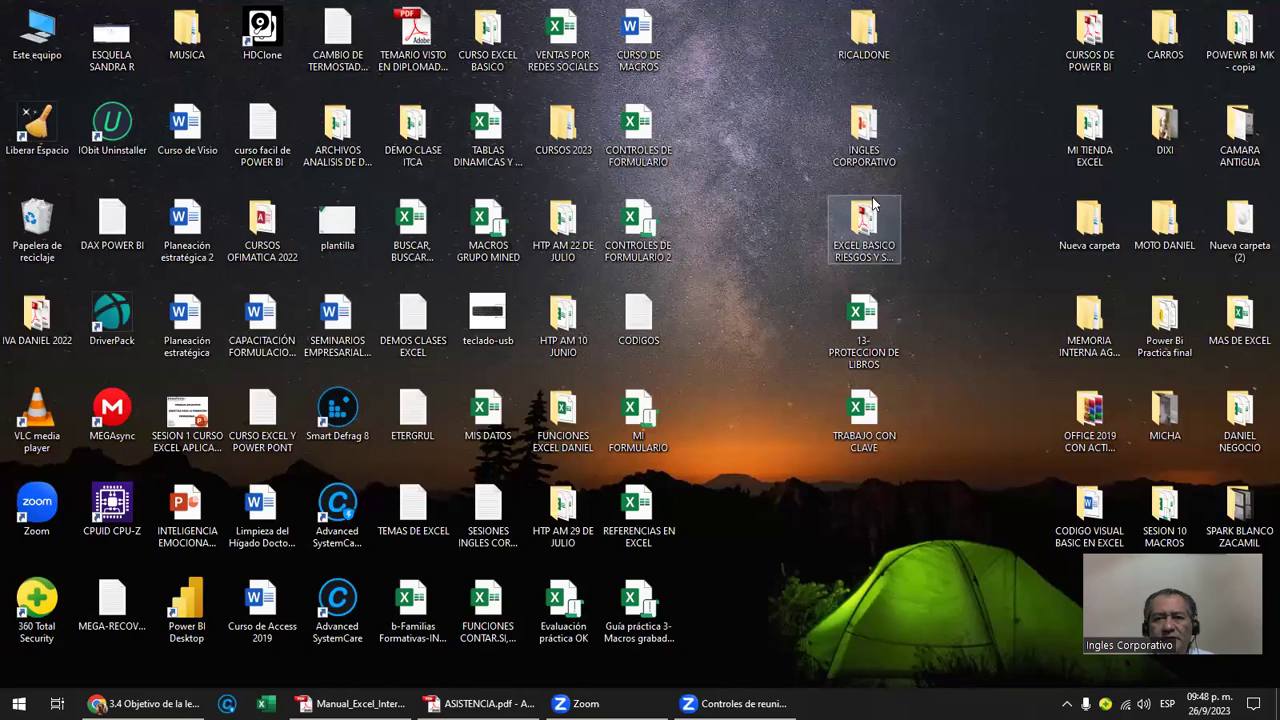
double_click(862, 125)
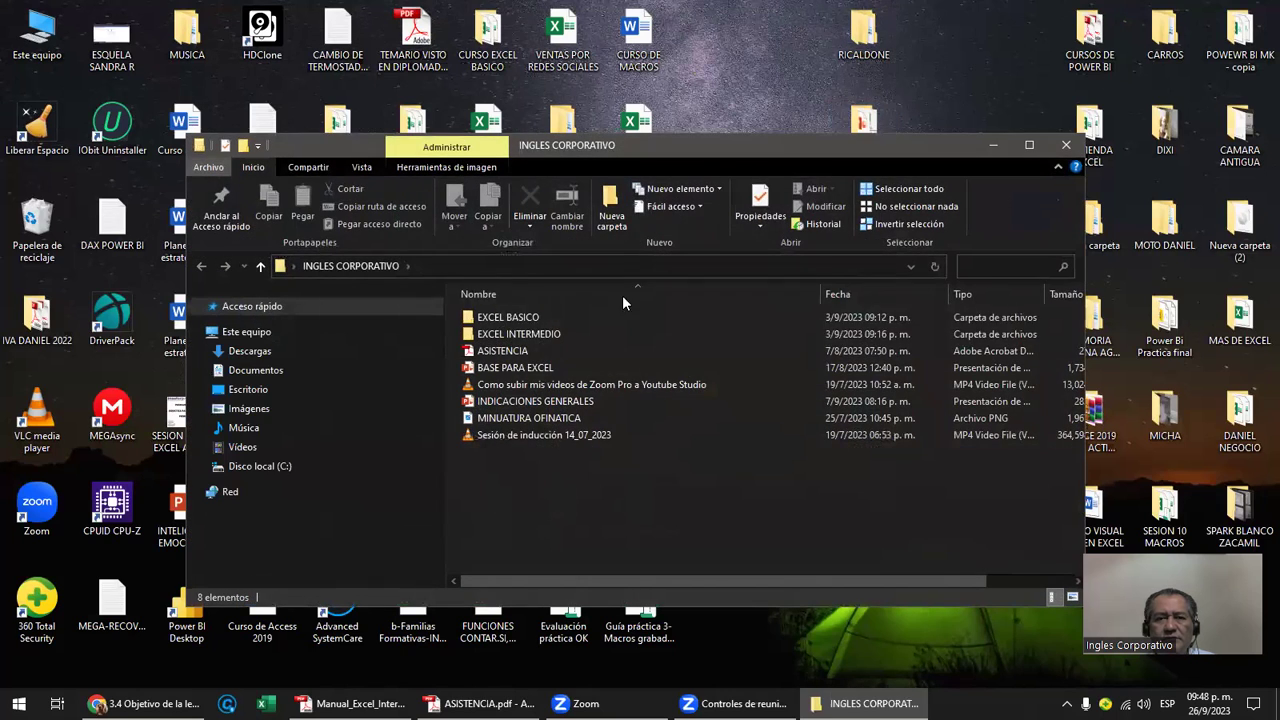
double_click(545, 334)
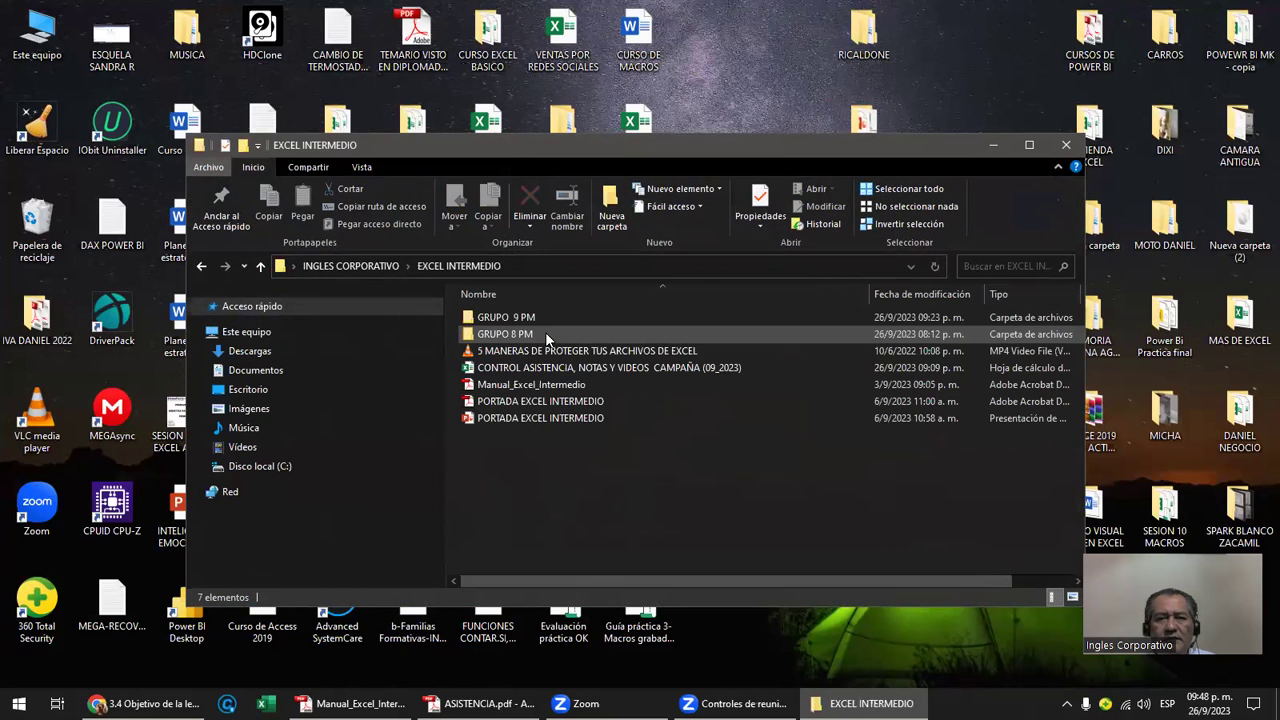
double_click(520, 317)
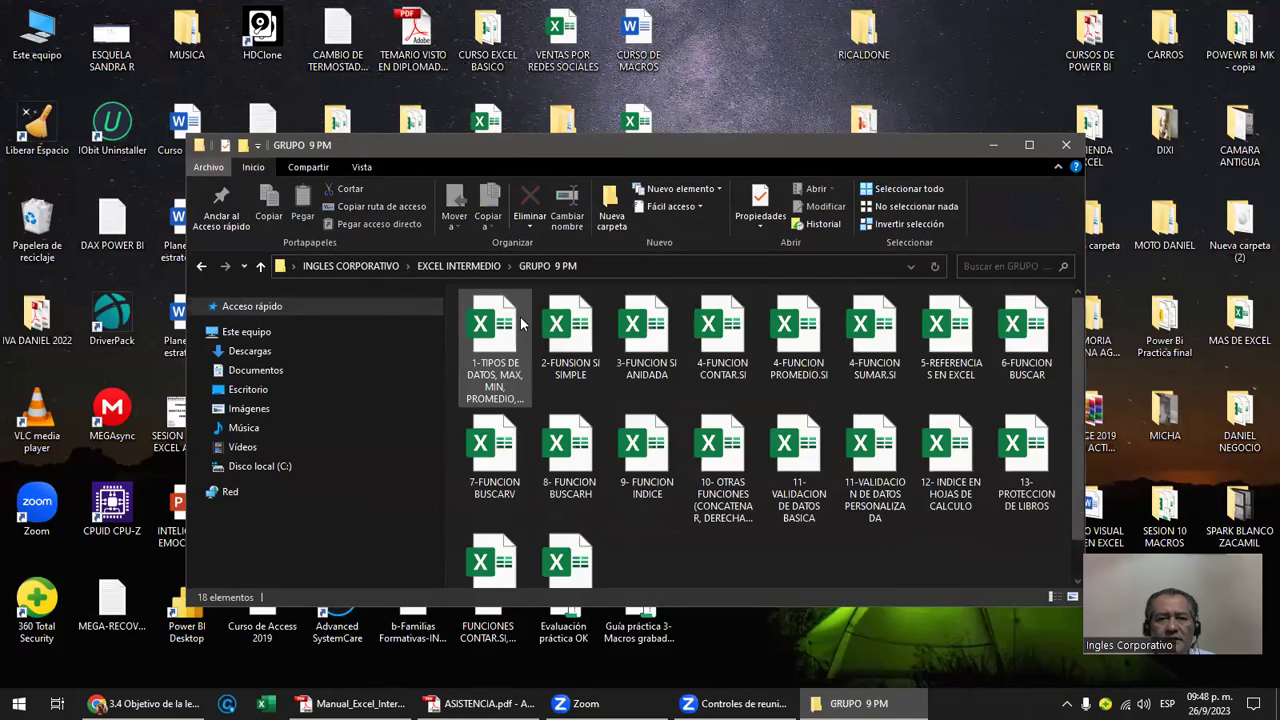
double_click(617, 151)
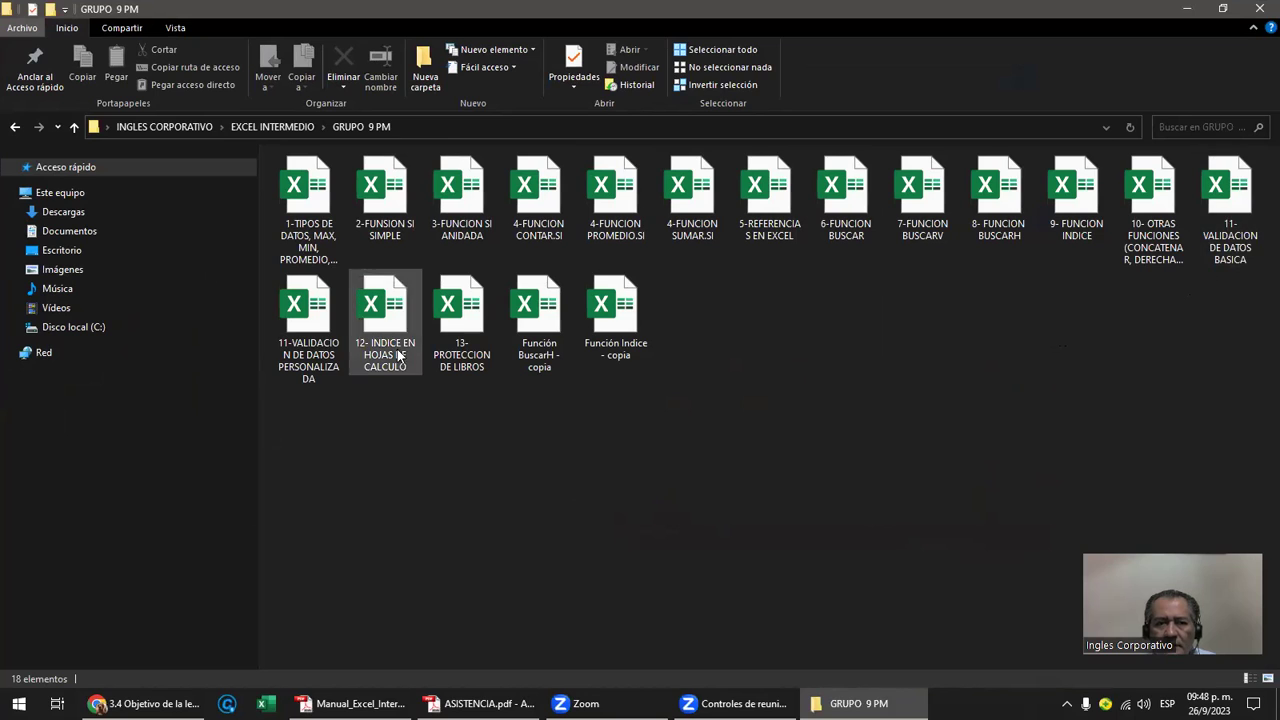
click(309, 332)
double_click(309, 328)
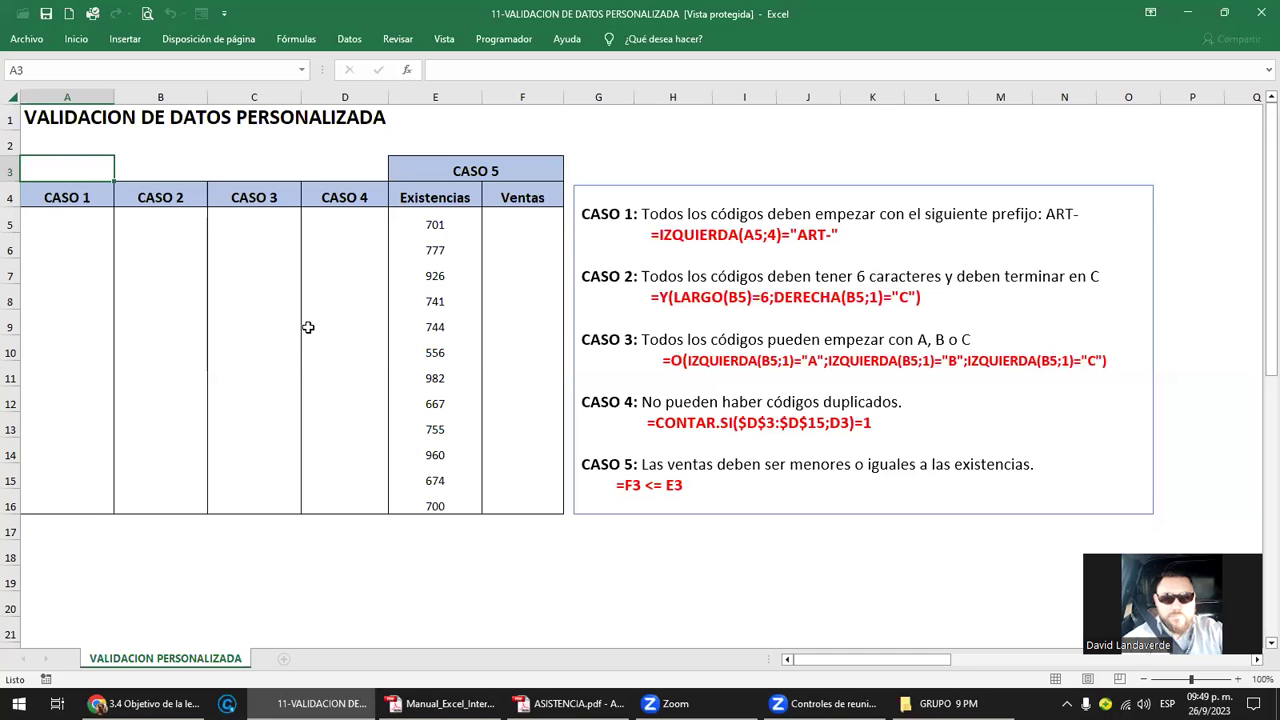
- Enable editing of the workbook and select the cells of the CASO cases table
click(694, 64)
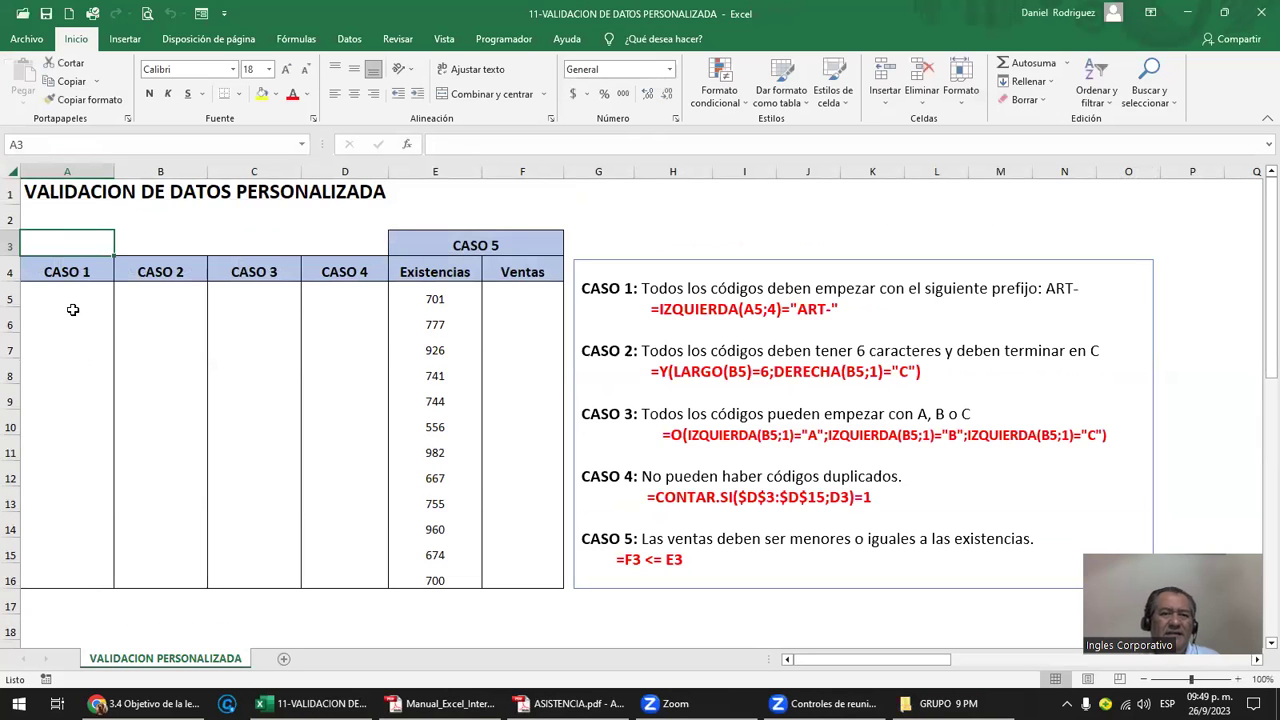
click(73, 310)
ctrl+scroll(73, 310, up, 1)
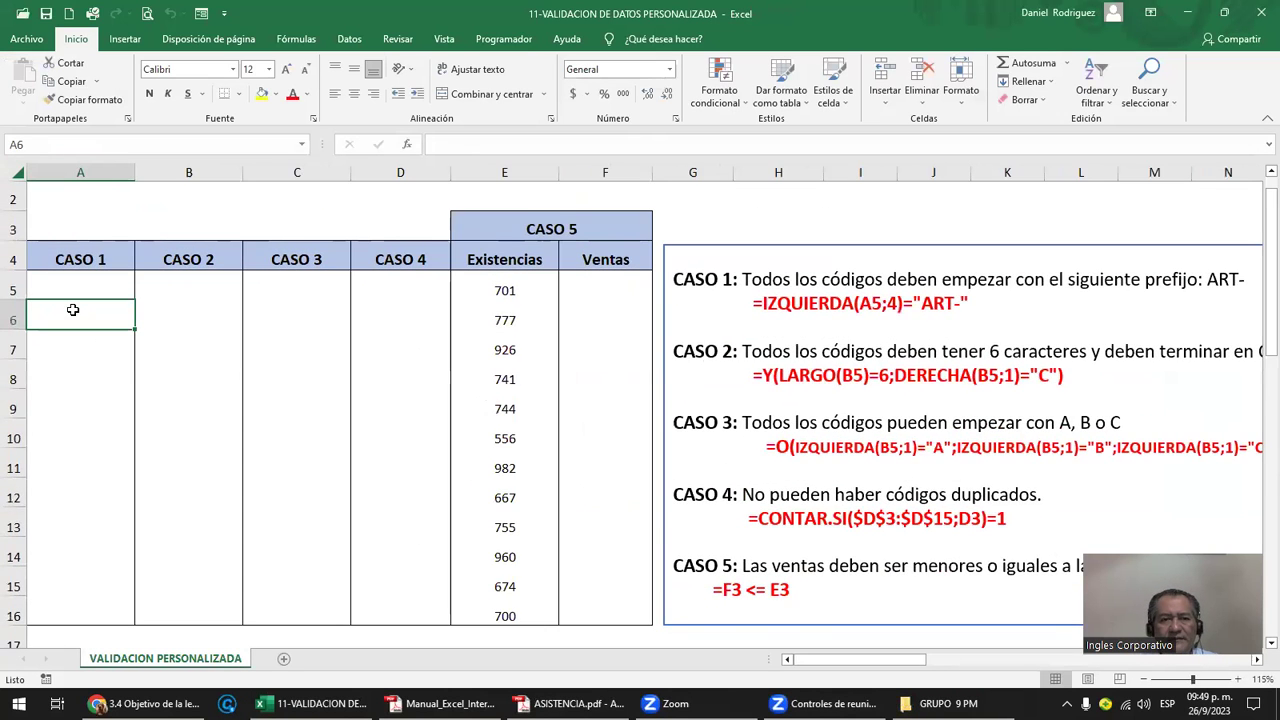
ctrl+scroll(73, 310, down, 1)
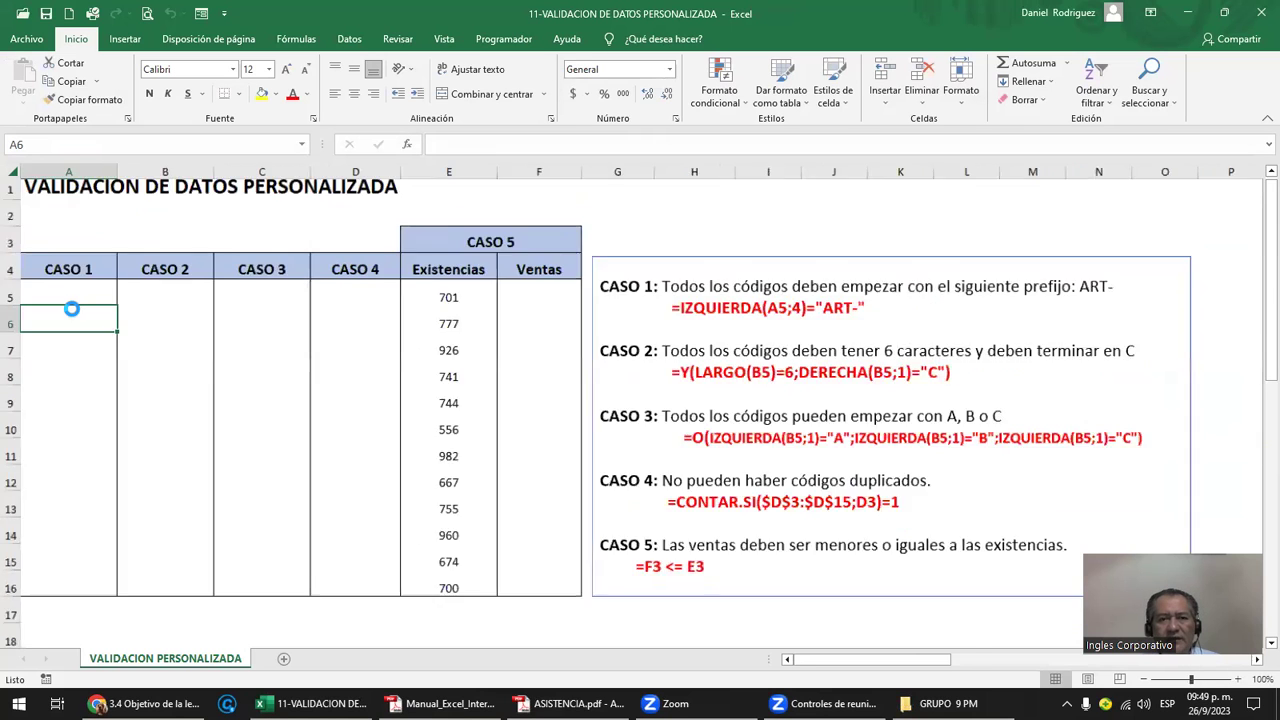
ctrl+scroll(73, 310, down, 1)
ctrl+scroll(73, 310, up, 1)
ctrl+scroll(72, 312, up, 1)
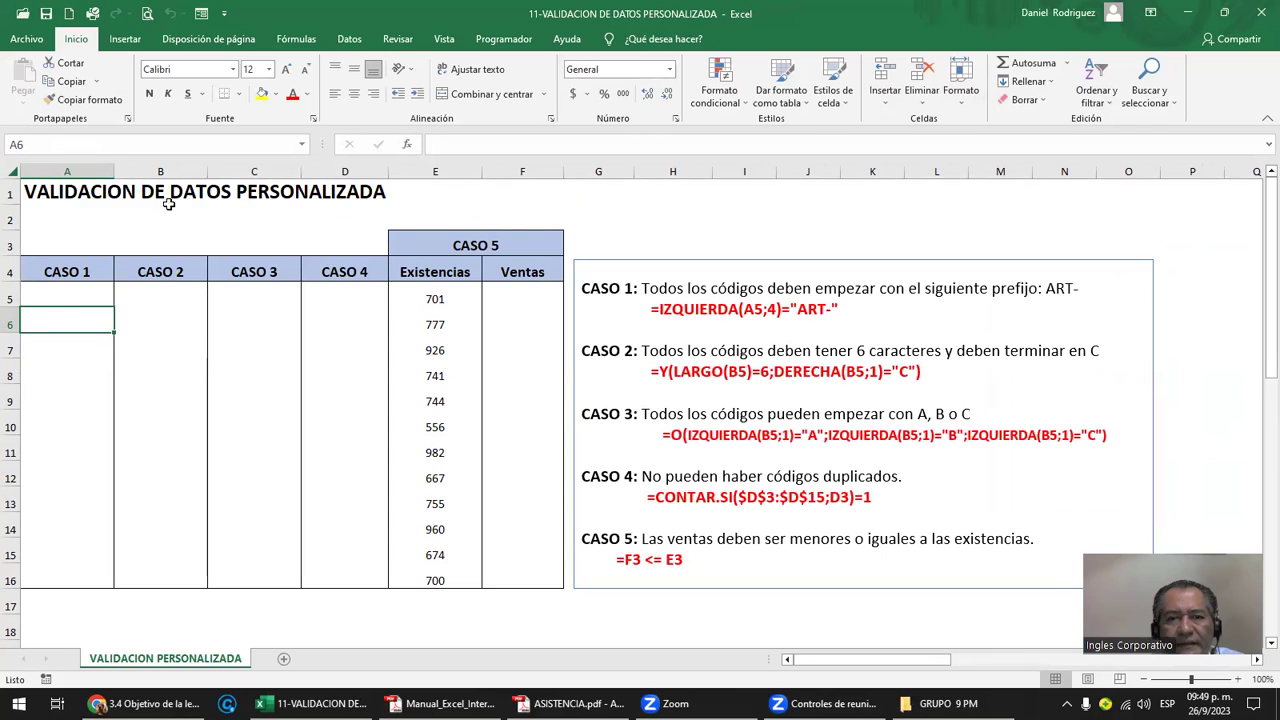
click(61, 290)
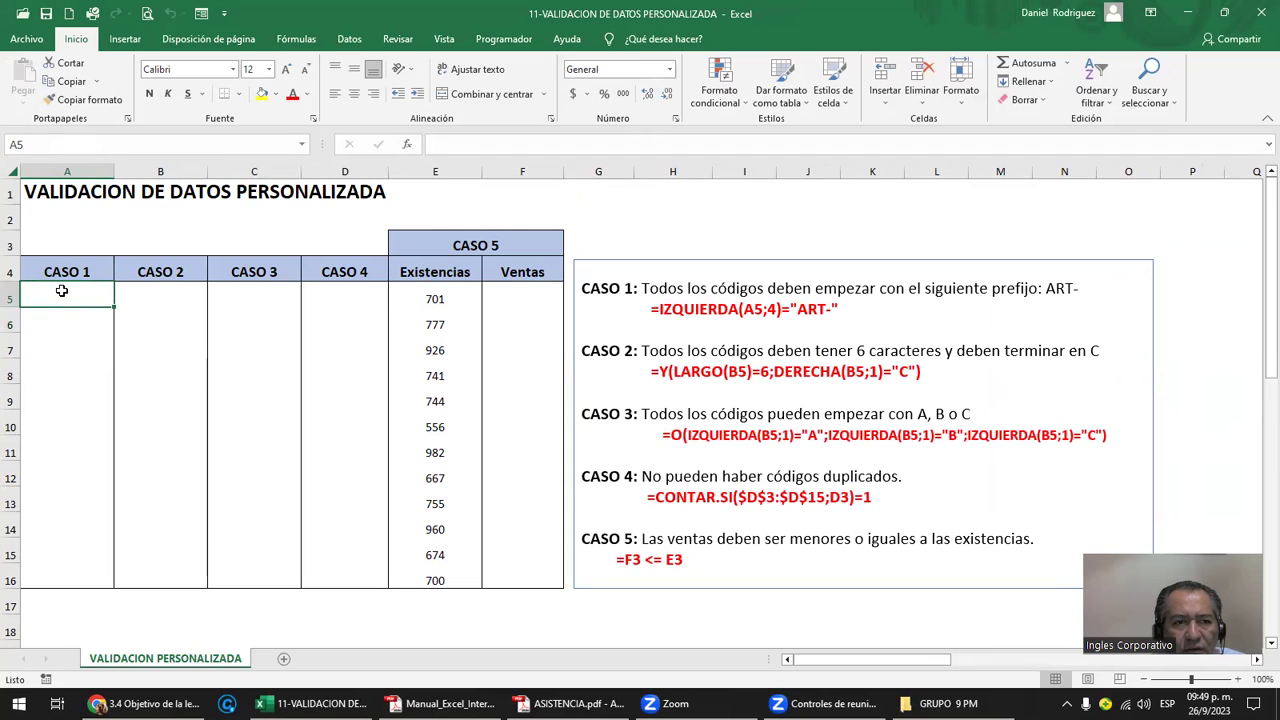
mouse_move(61, 290)
mouse_down()
mouse_move(505, 303)
mouse_move(534, 578)
mouse_up()
- Highlight the required ART- prefix in the CASO 1 rule text box
click(758, 314)
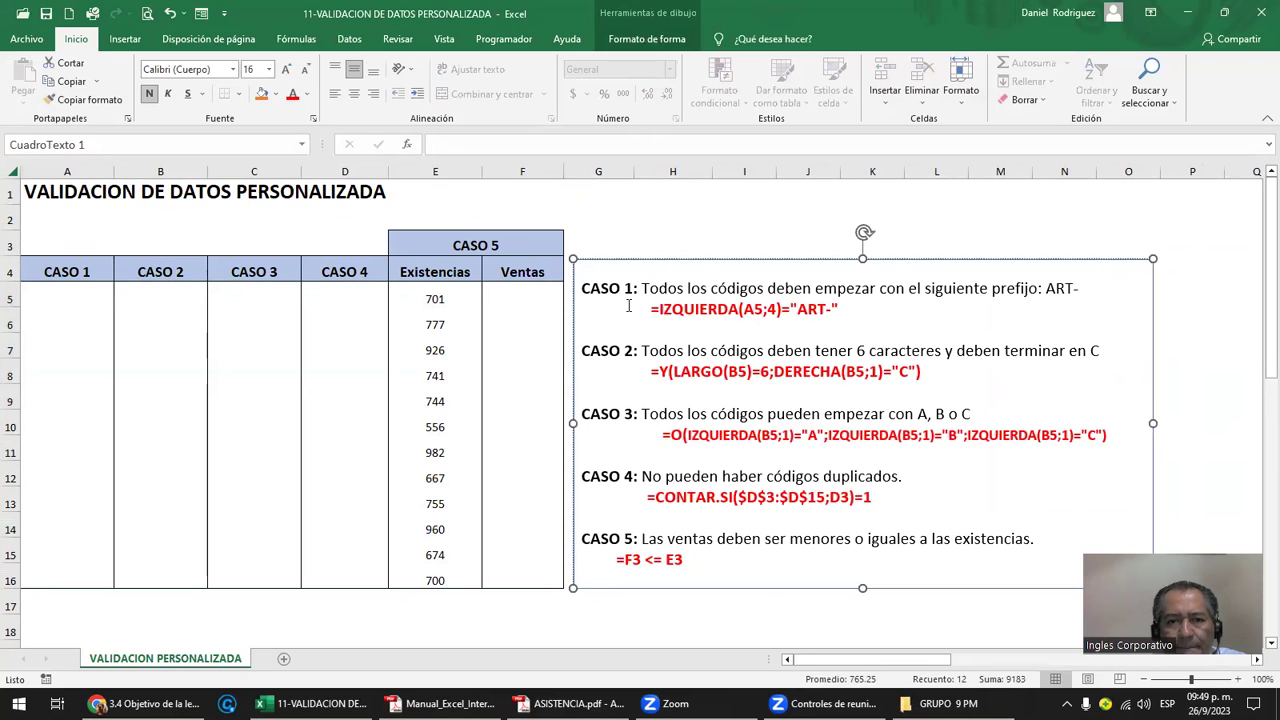
click(56, 274)
click(600, 289)
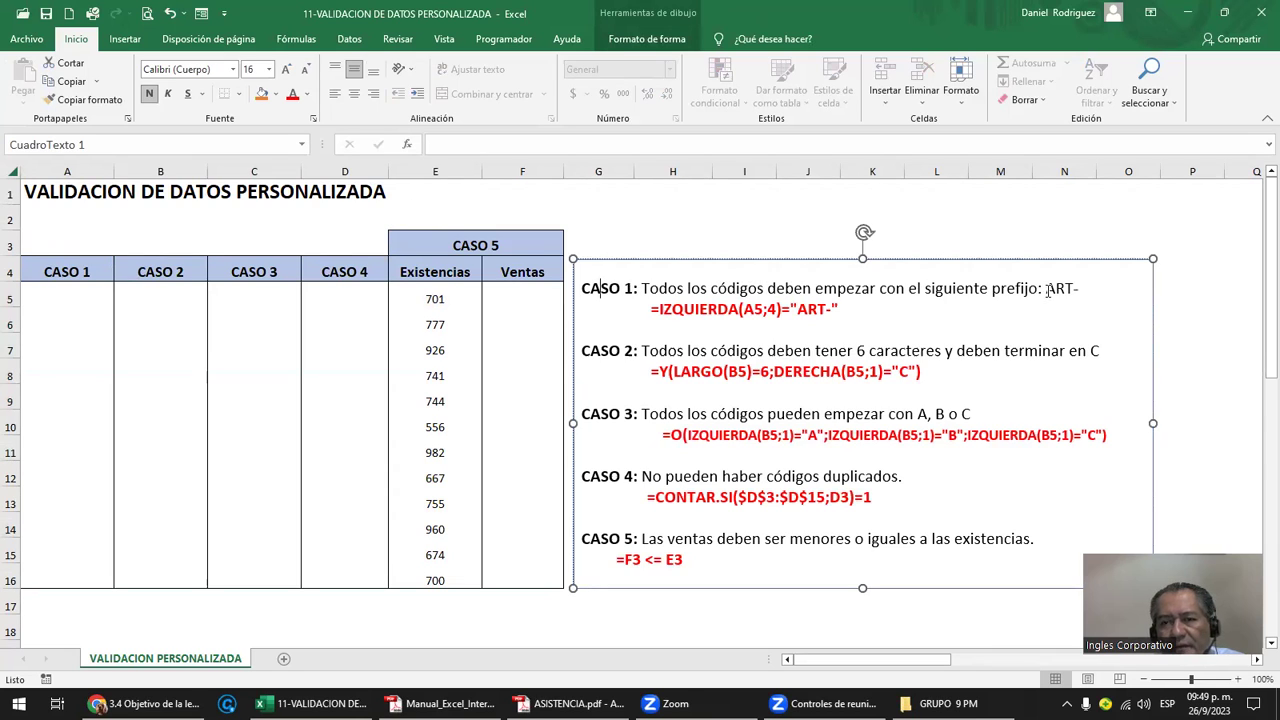
drag(1047, 288, 1088, 288)
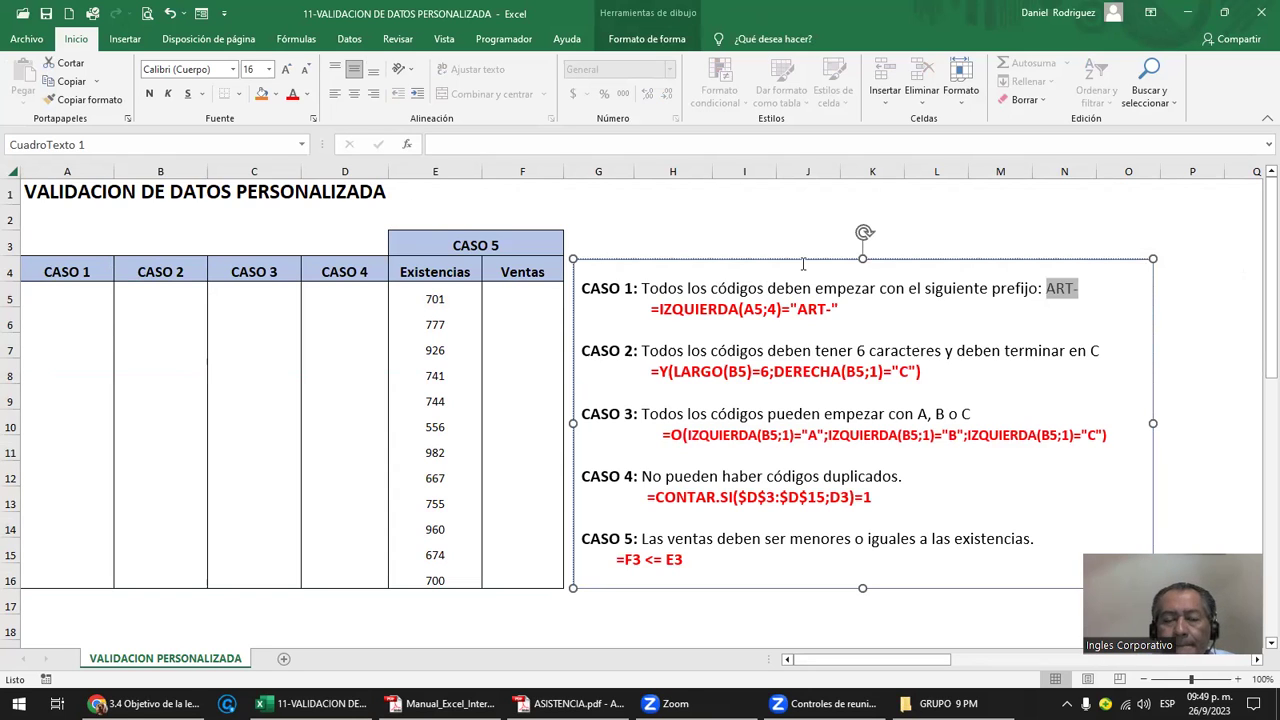
click(83, 301)
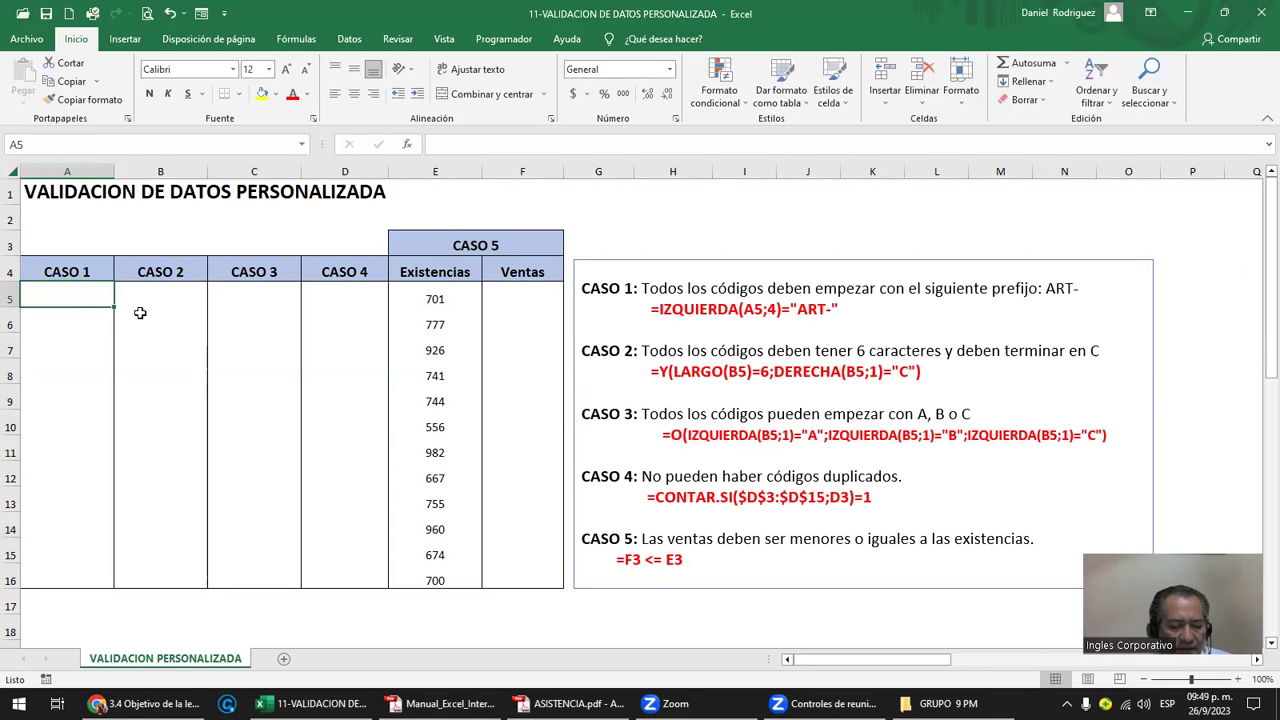
text(A)
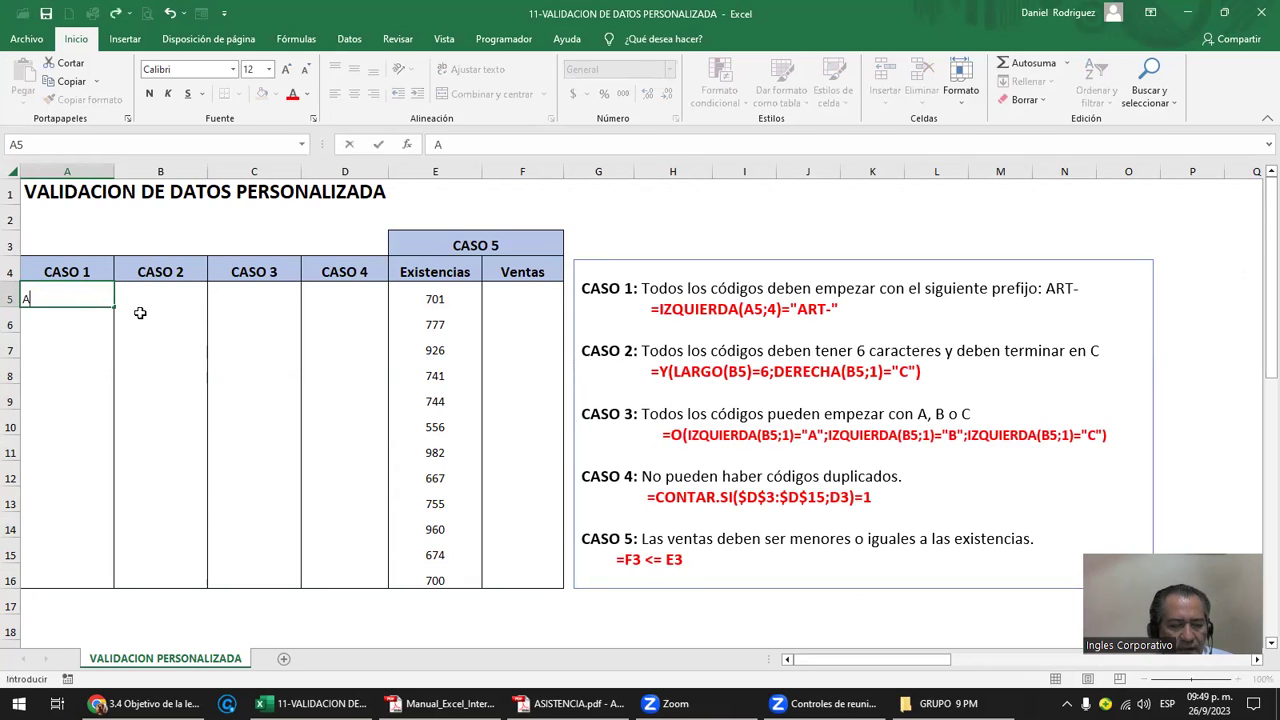
key(BackSpace)
text(ER-01)
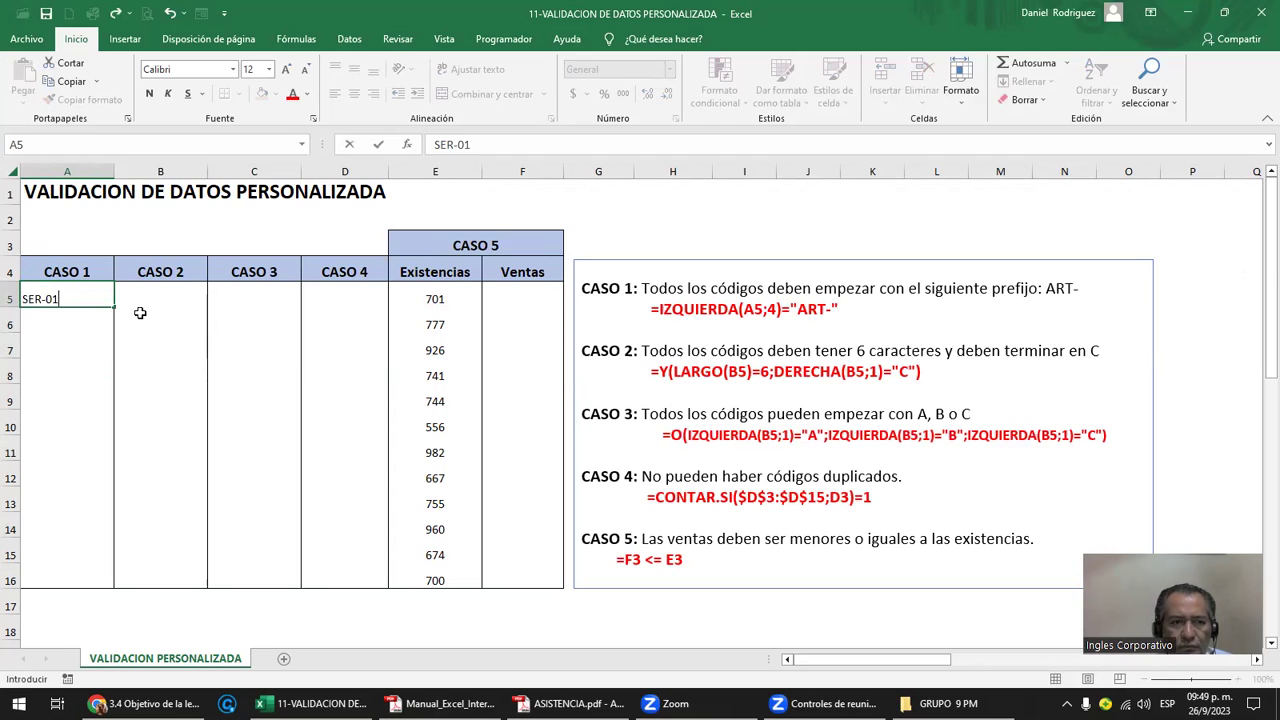
key(Return)
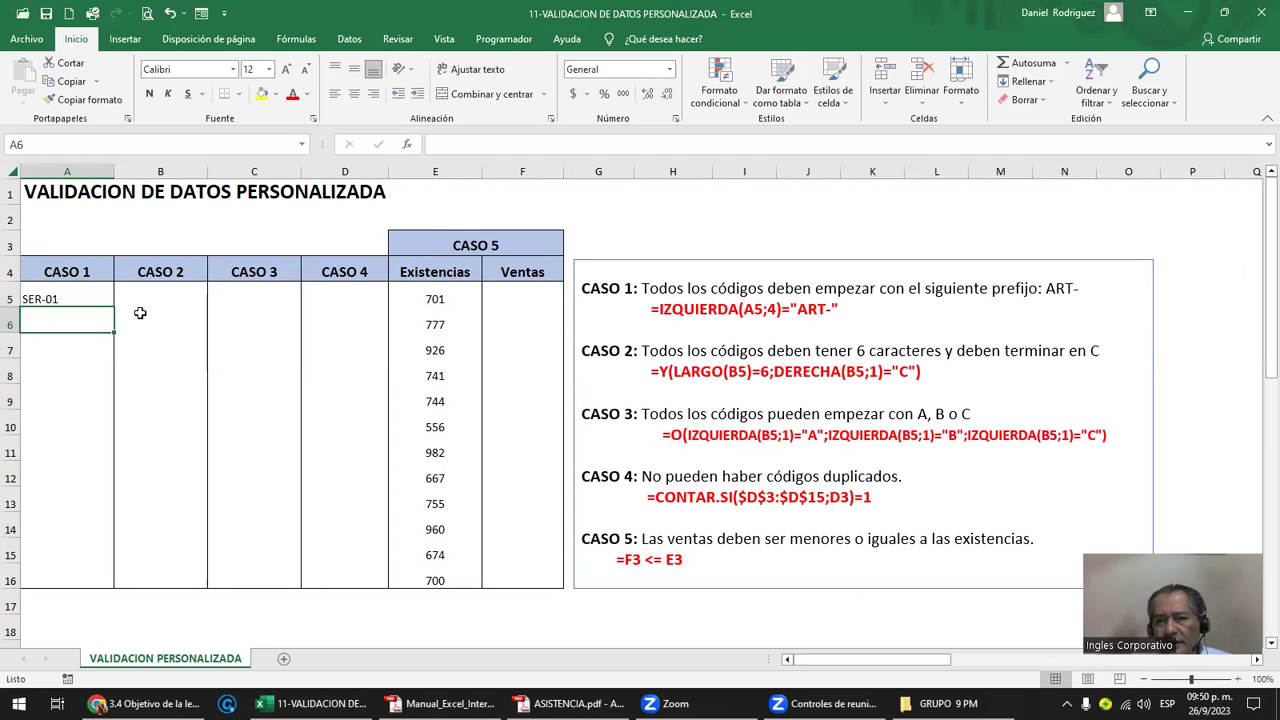
text(SER-02)
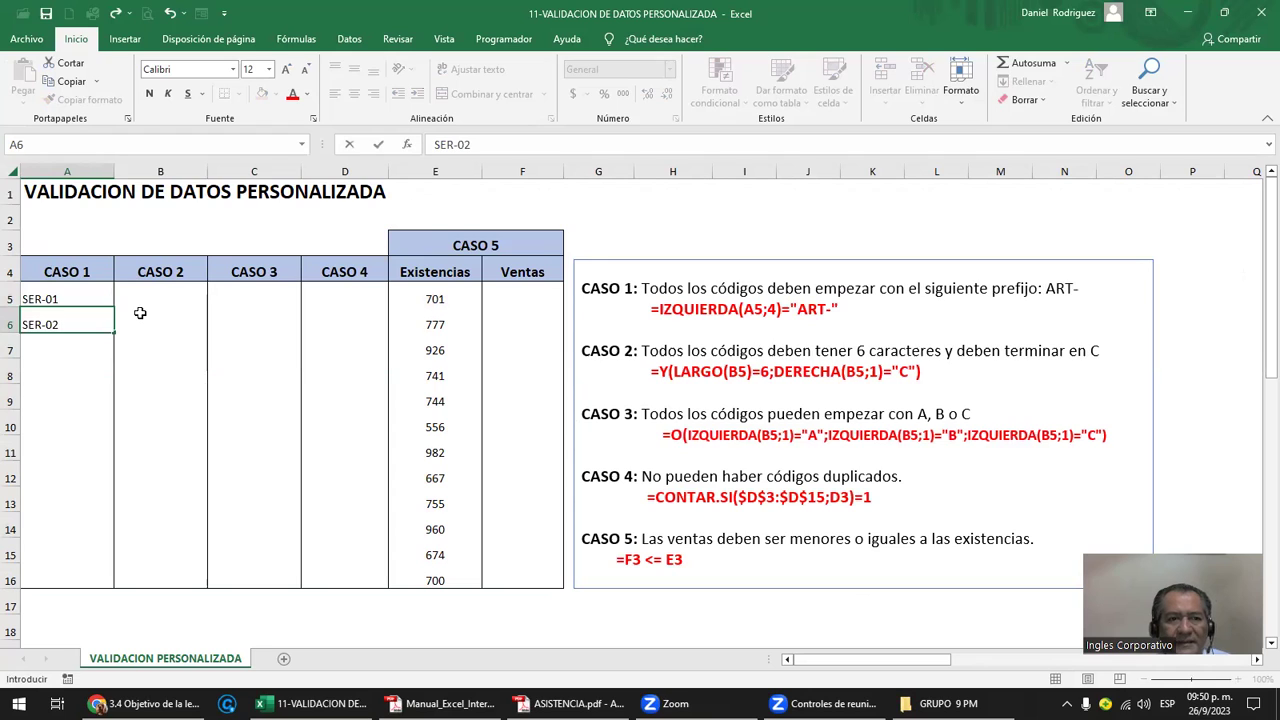
key(Return)
key(Up)
key(Down)
text(AR)
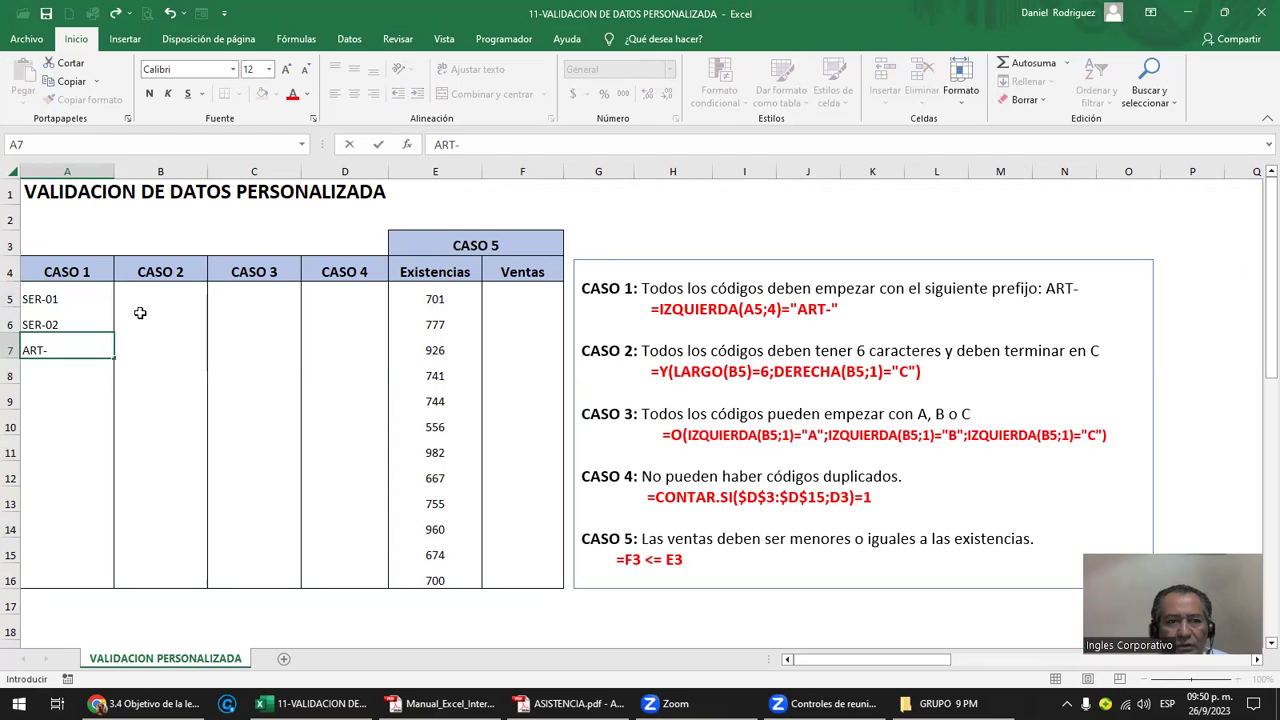
key(Return)
key(Up)
key(Up)
key(shift+Up)
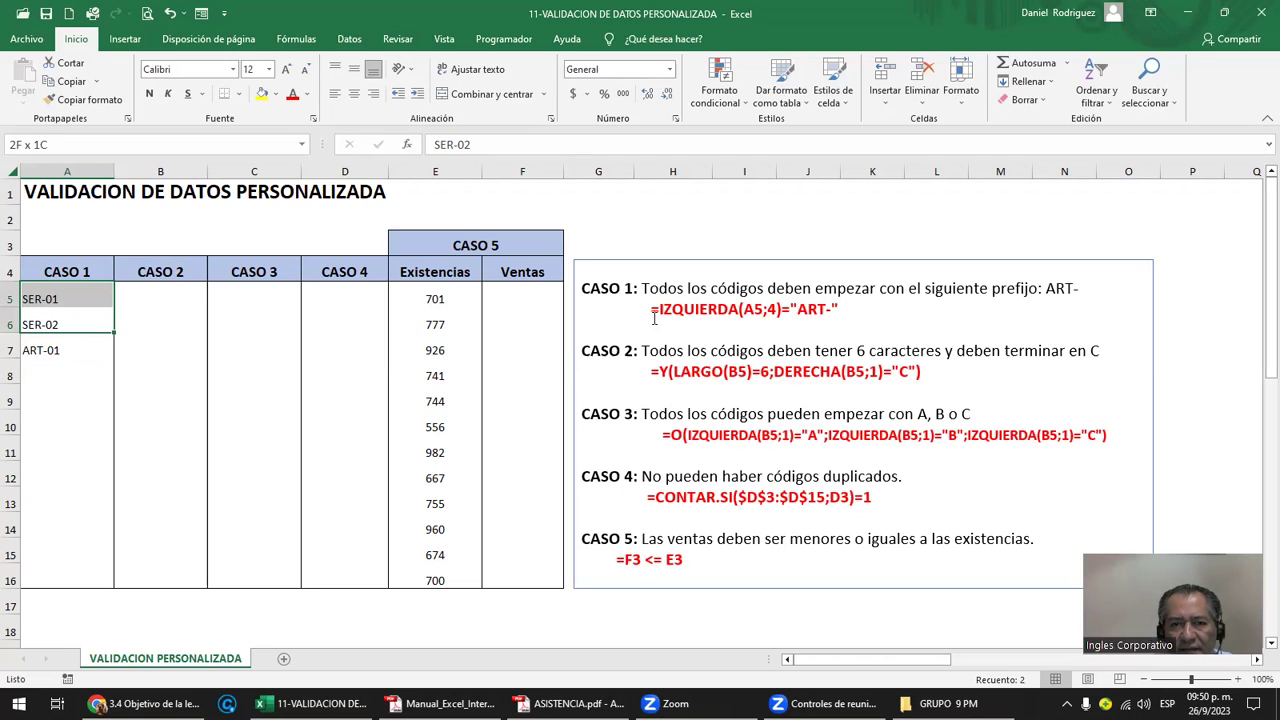
click(45, 348)
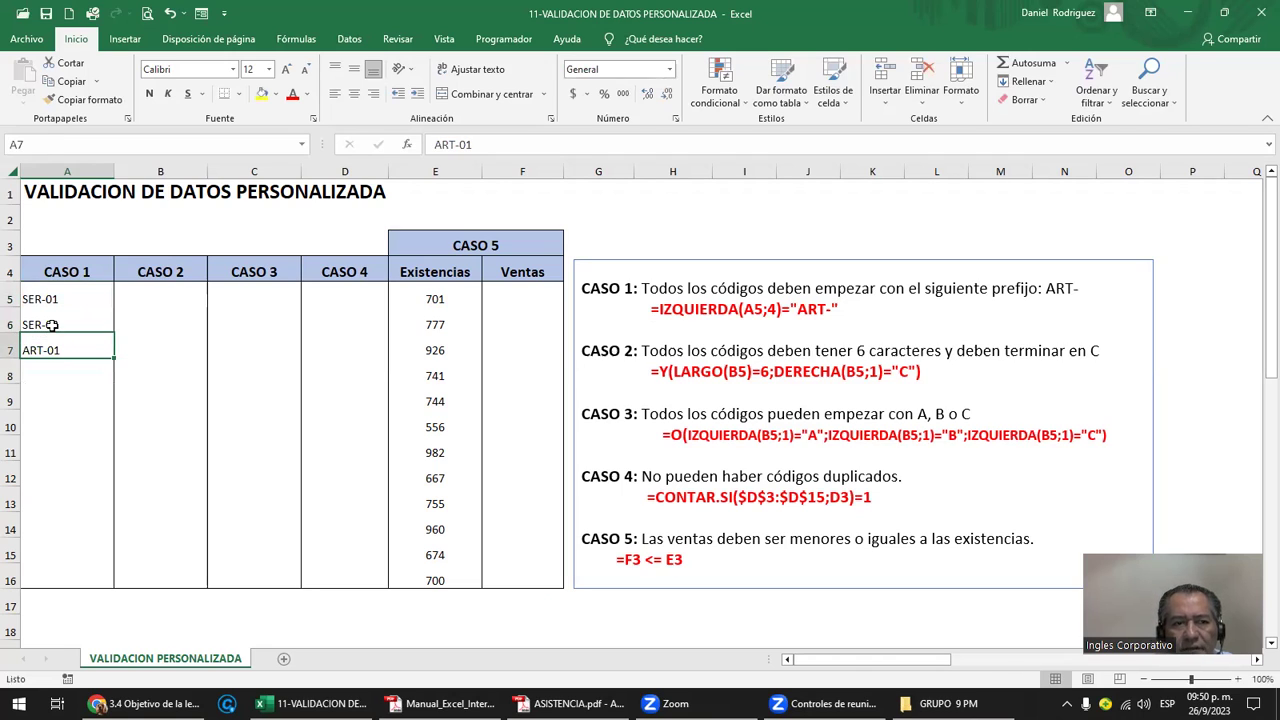
click(52, 324)
drag(45, 299, 46, 350)
key(Delete)
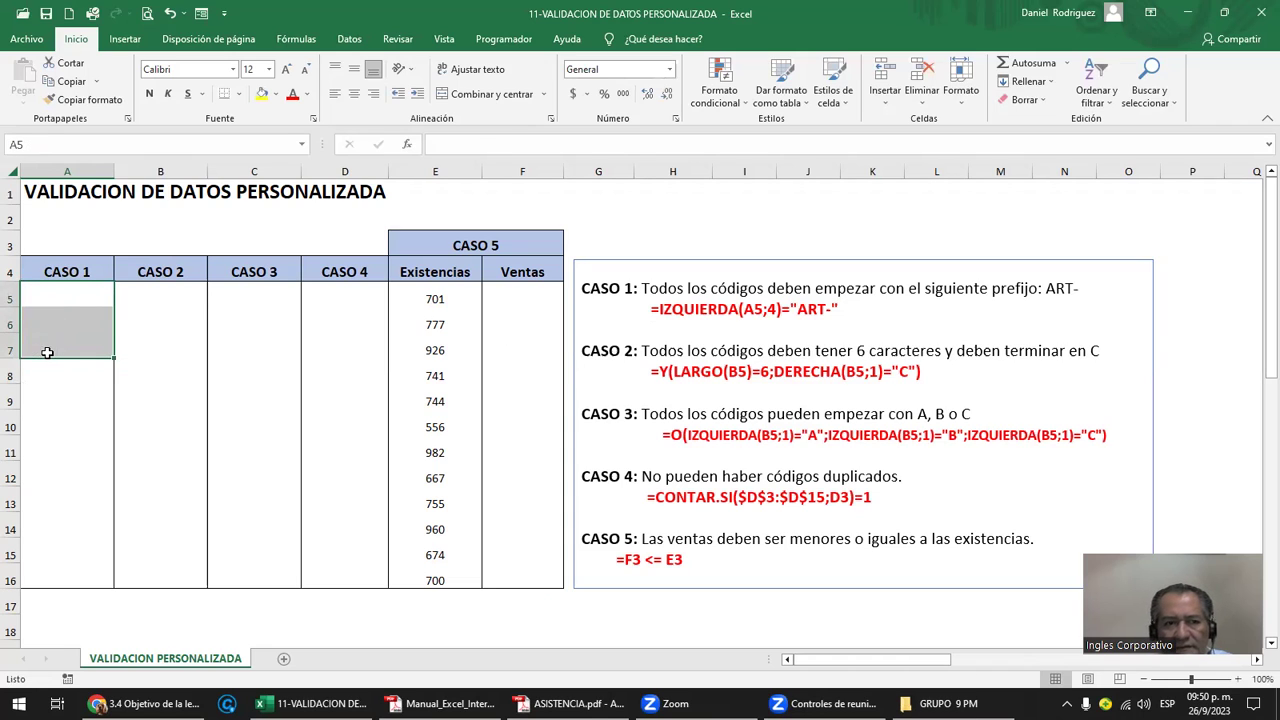
click(55, 298)
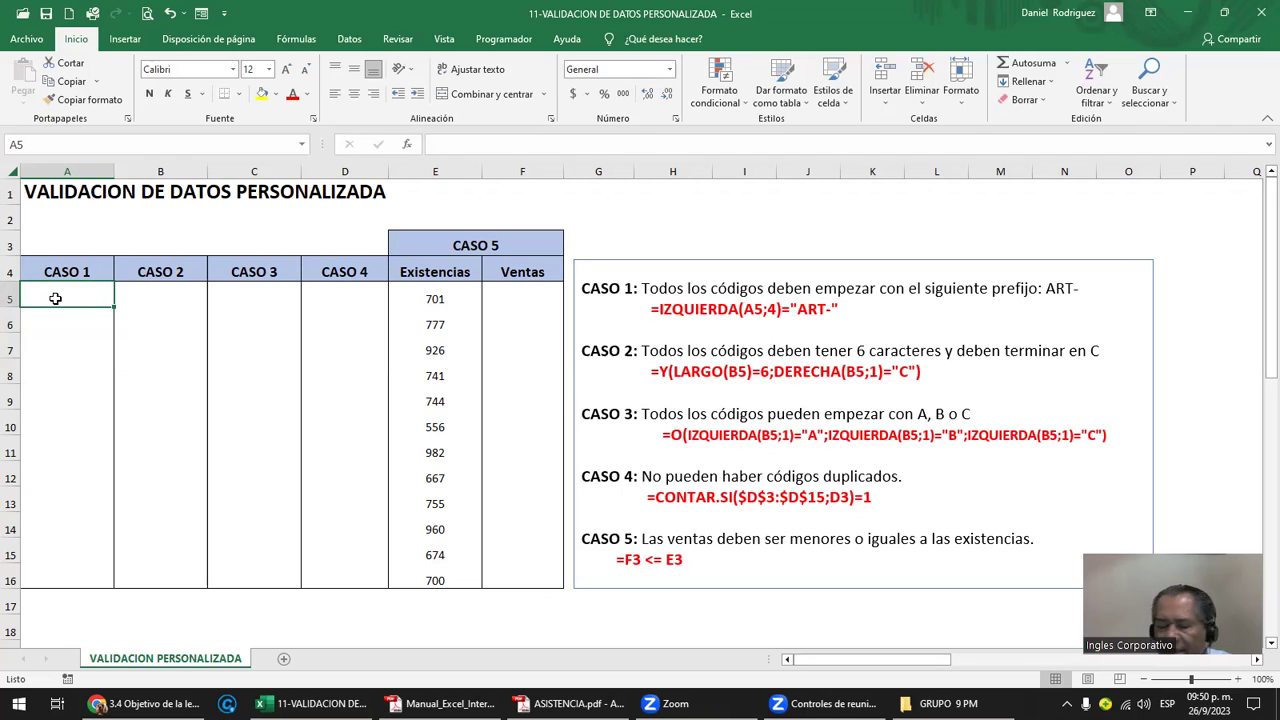
drag(55, 298, 39, 568)
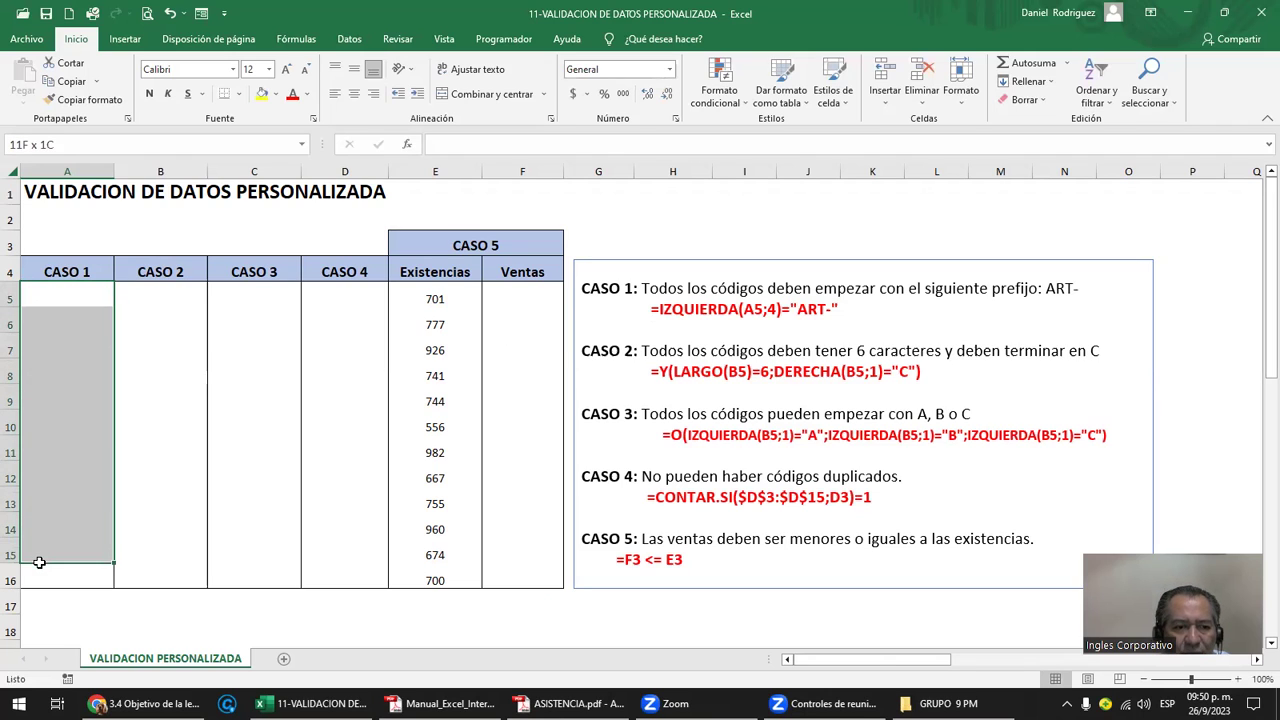
click(66, 293)
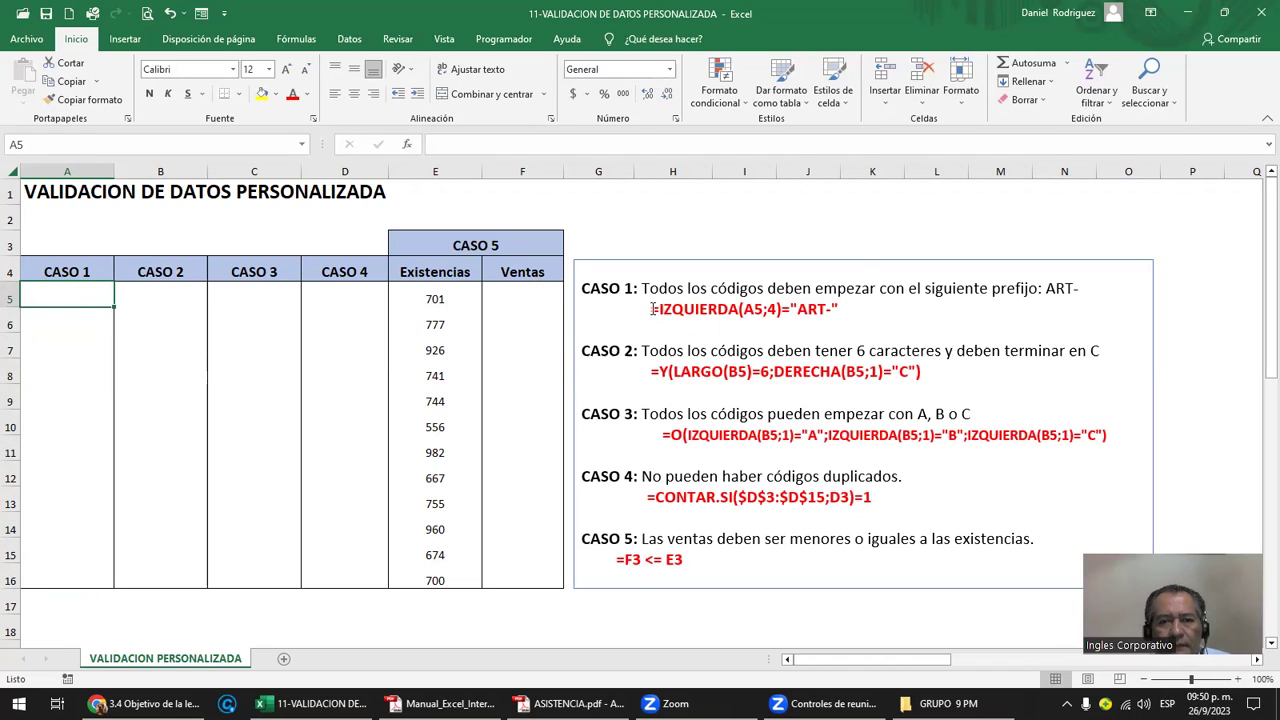
- Copy the CASO 1 formula =IZQUIERDA(A5;4)="ART-" from the rules text box and check the clipboard
drag(652, 309, 828, 309)
key(ctrl+c)
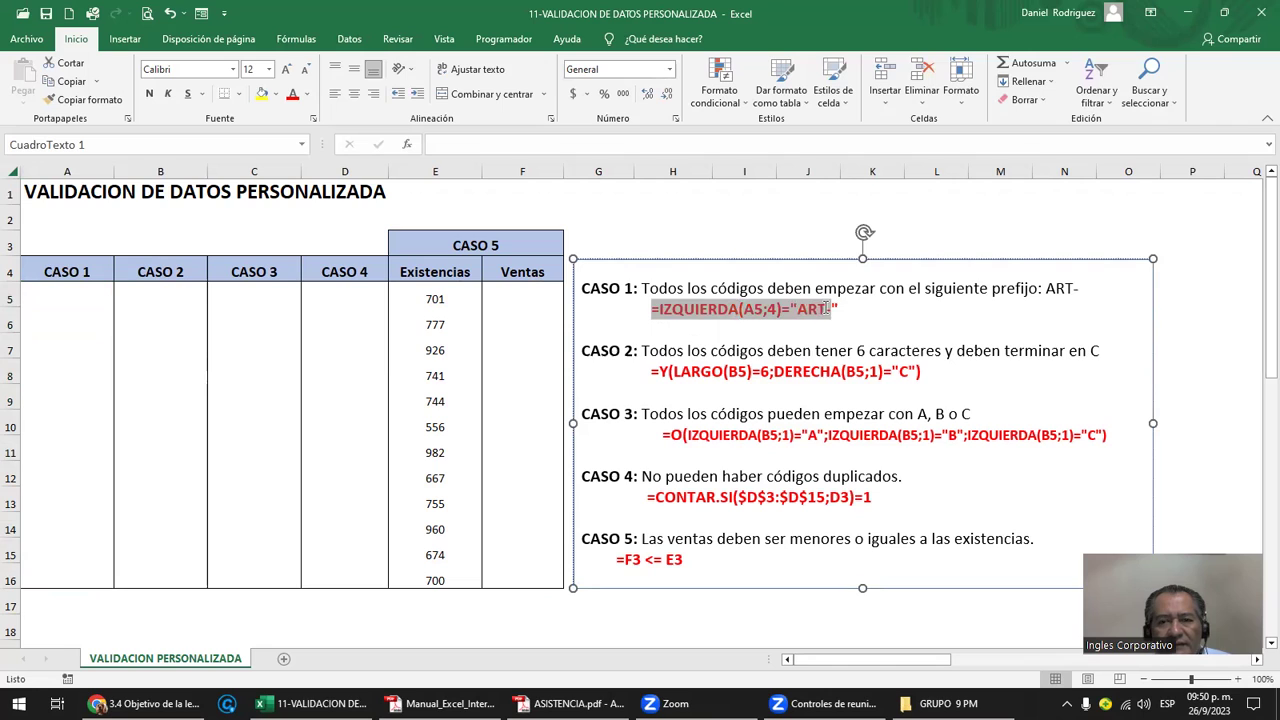
drag(835, 309, 841, 310)
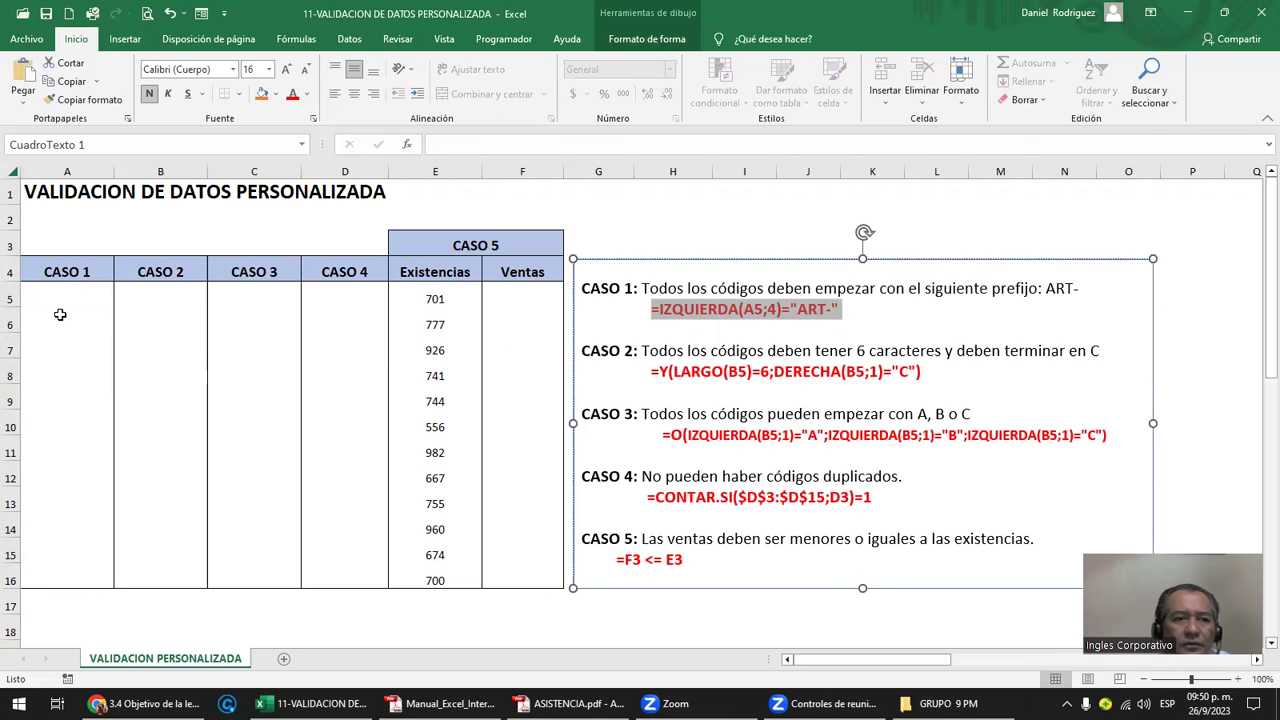
click(708, 233)
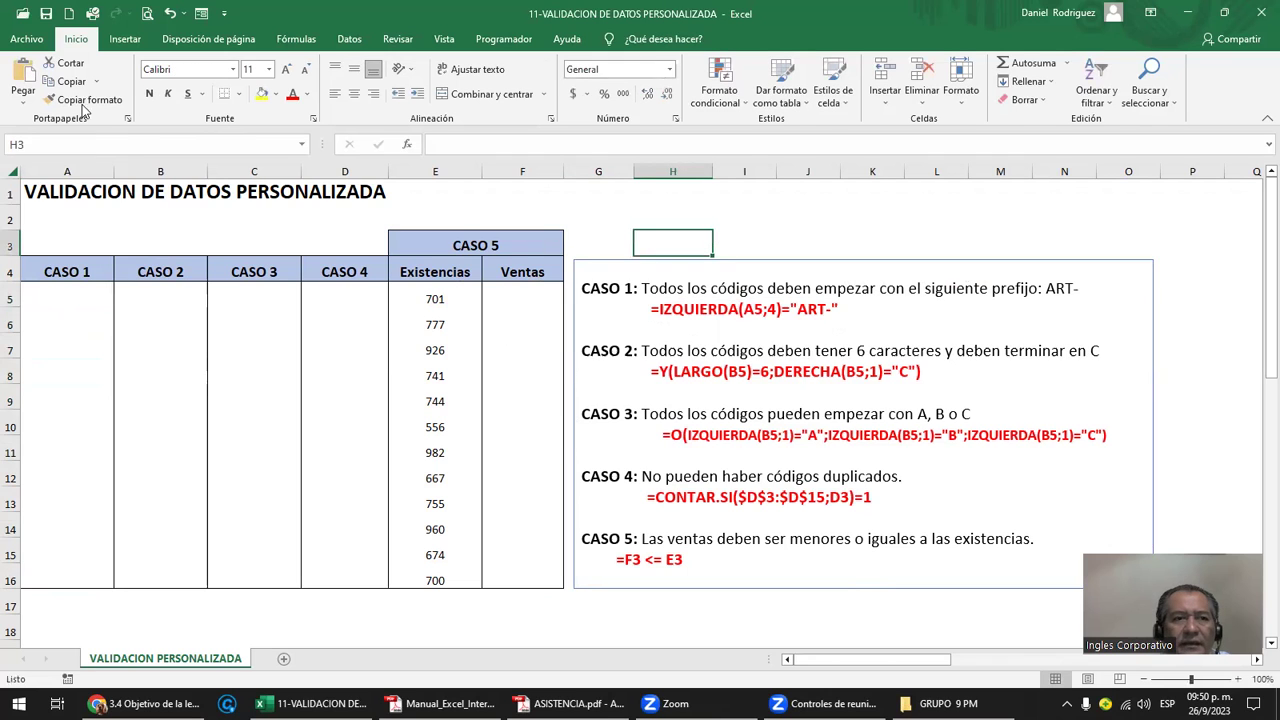
click(24, 100)
click(127, 118)
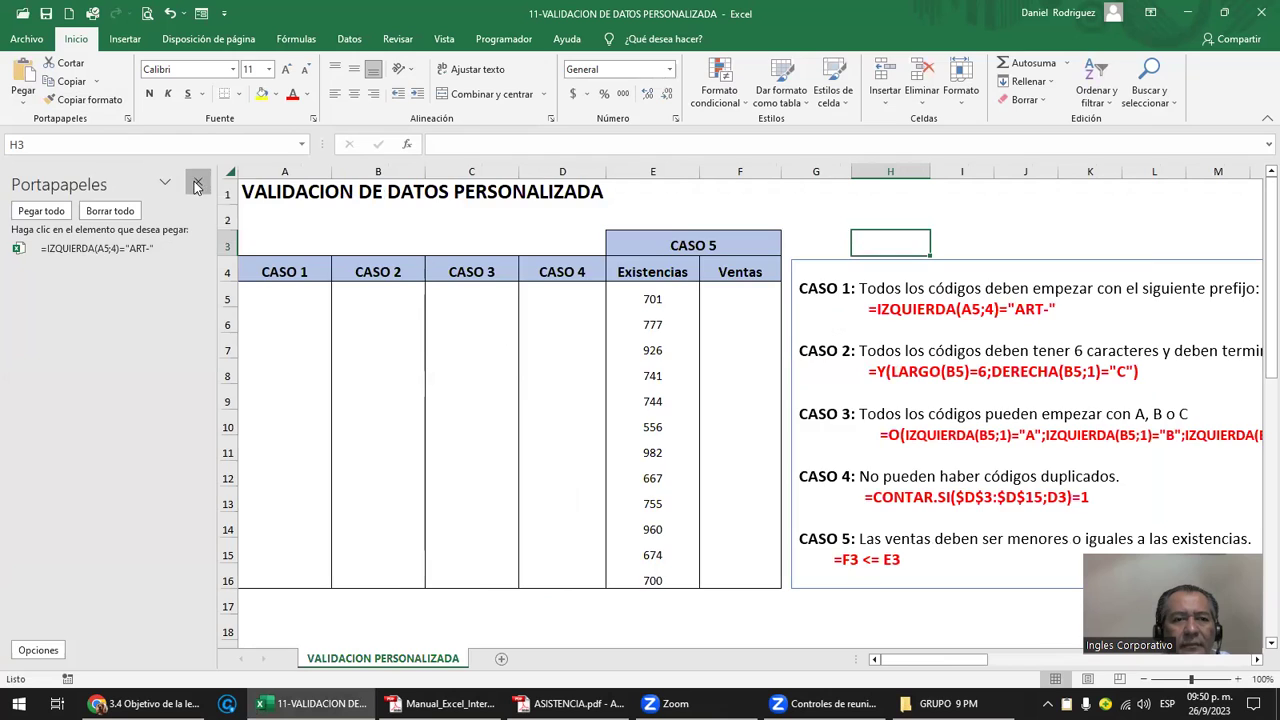
click(198, 182)
- Give A5:A16 a Personalizada data validation rule with the pasted ART- formula
drag(70, 289, 79, 561)
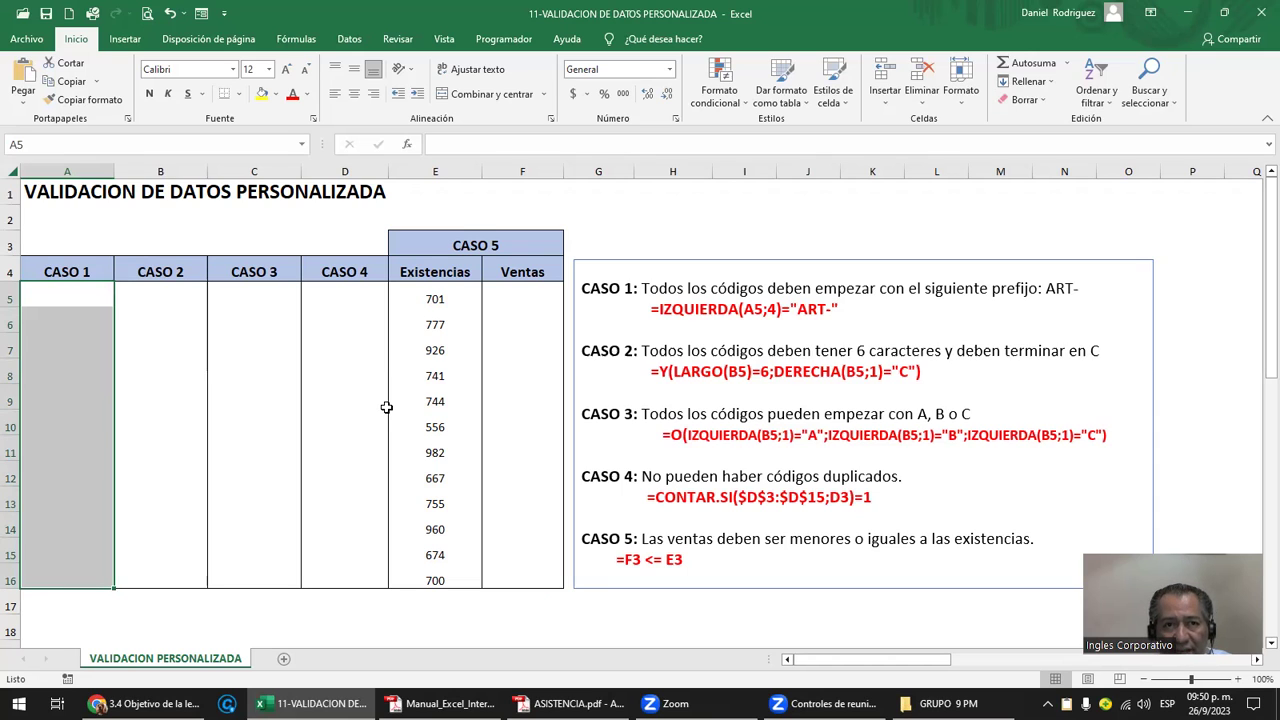
click(349, 42)
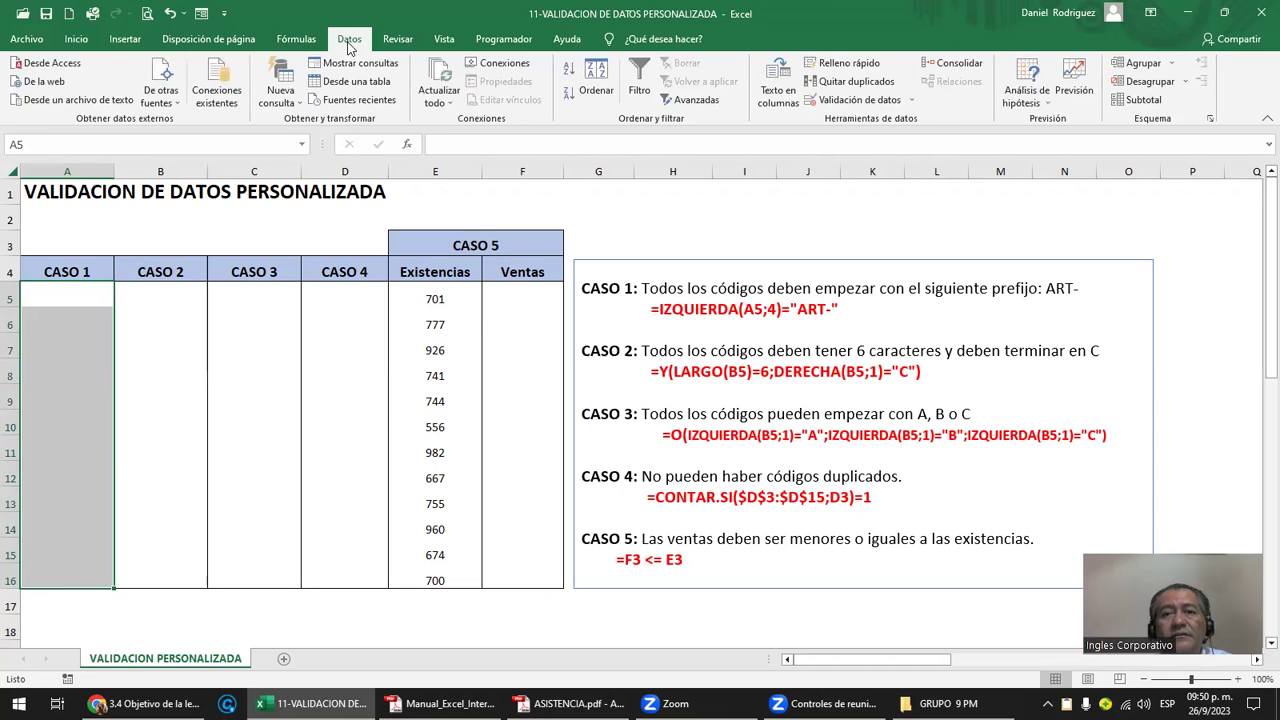
click(880, 100)
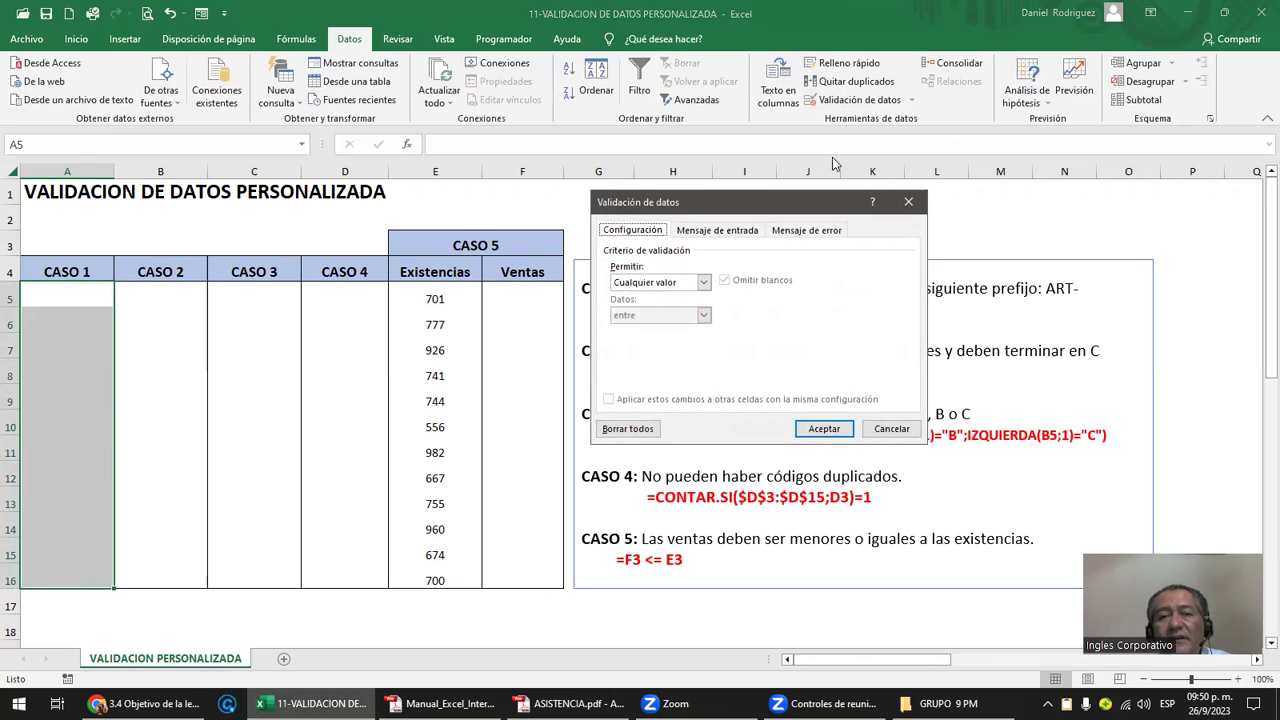
click(704, 282)
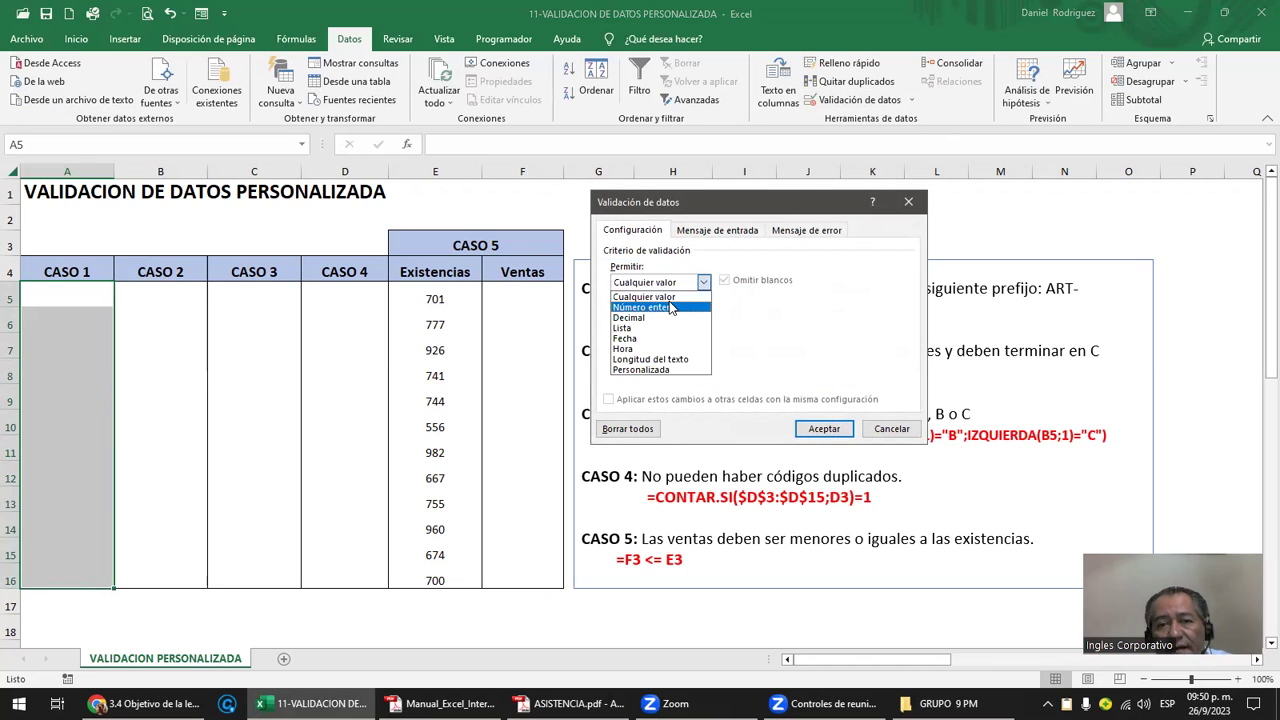
click(627, 370)
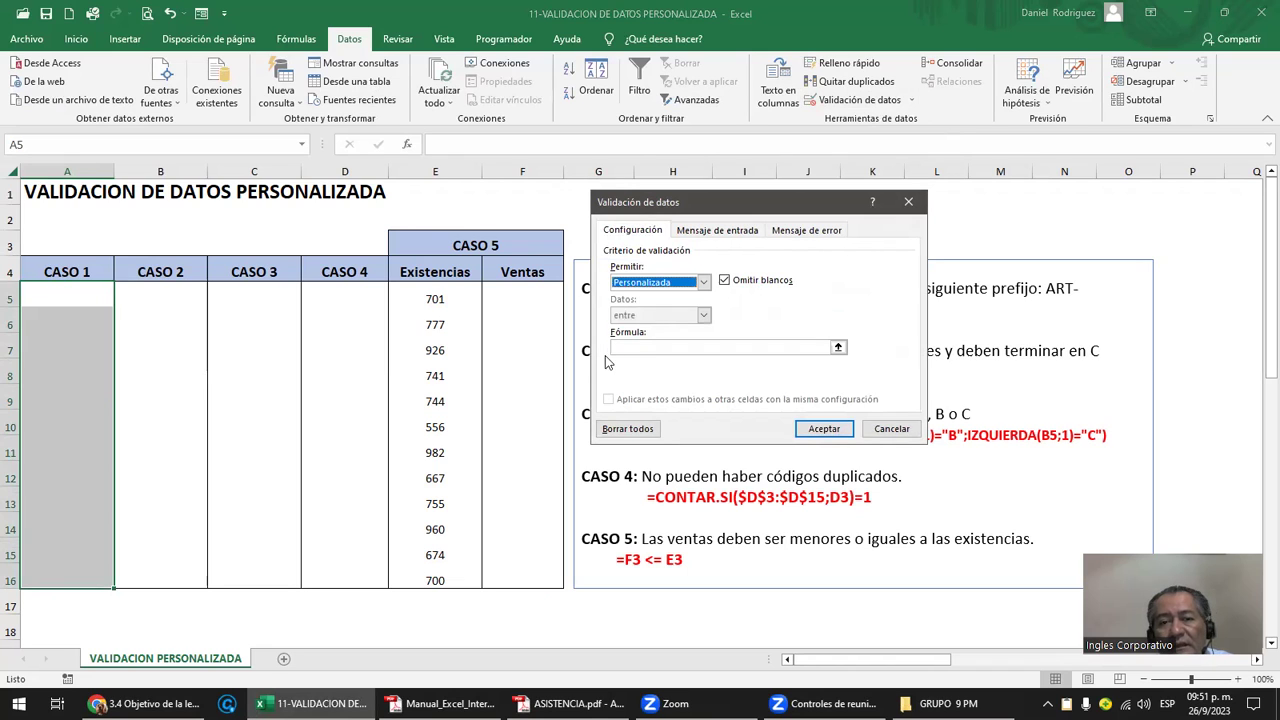
click(631, 347)
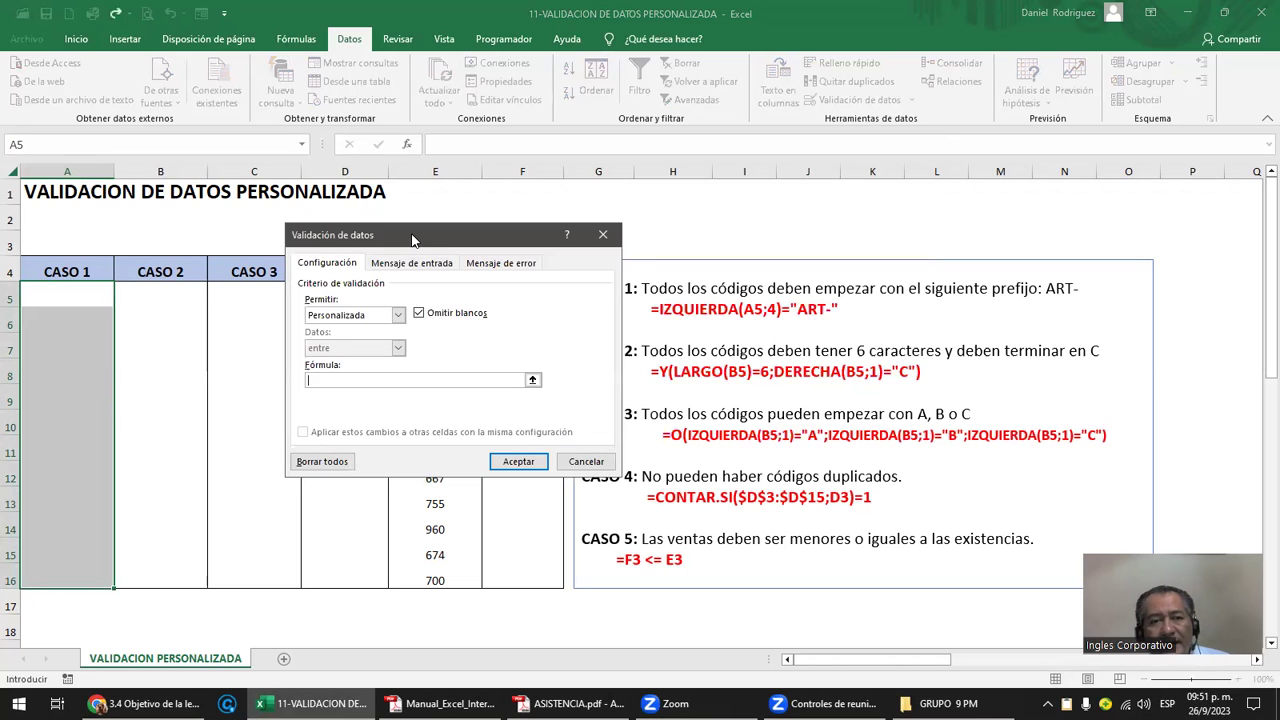
drag(724, 206, 357, 240)
key(ctrl+v)
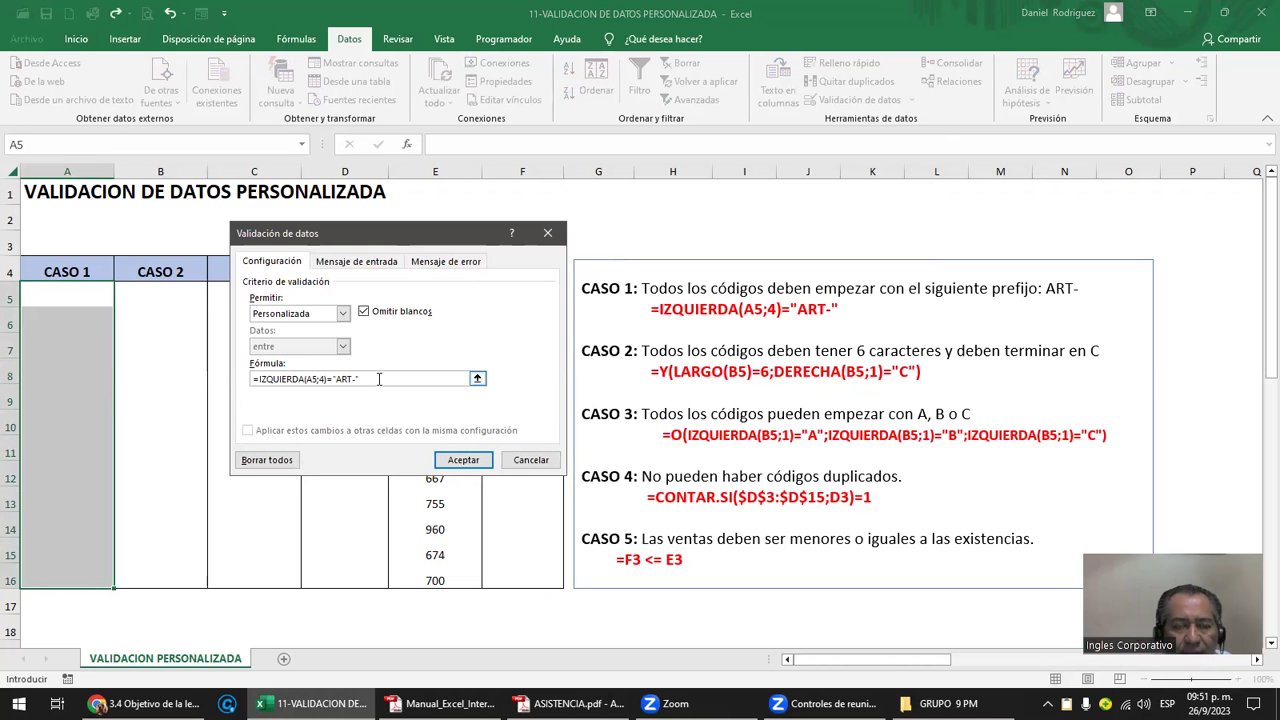
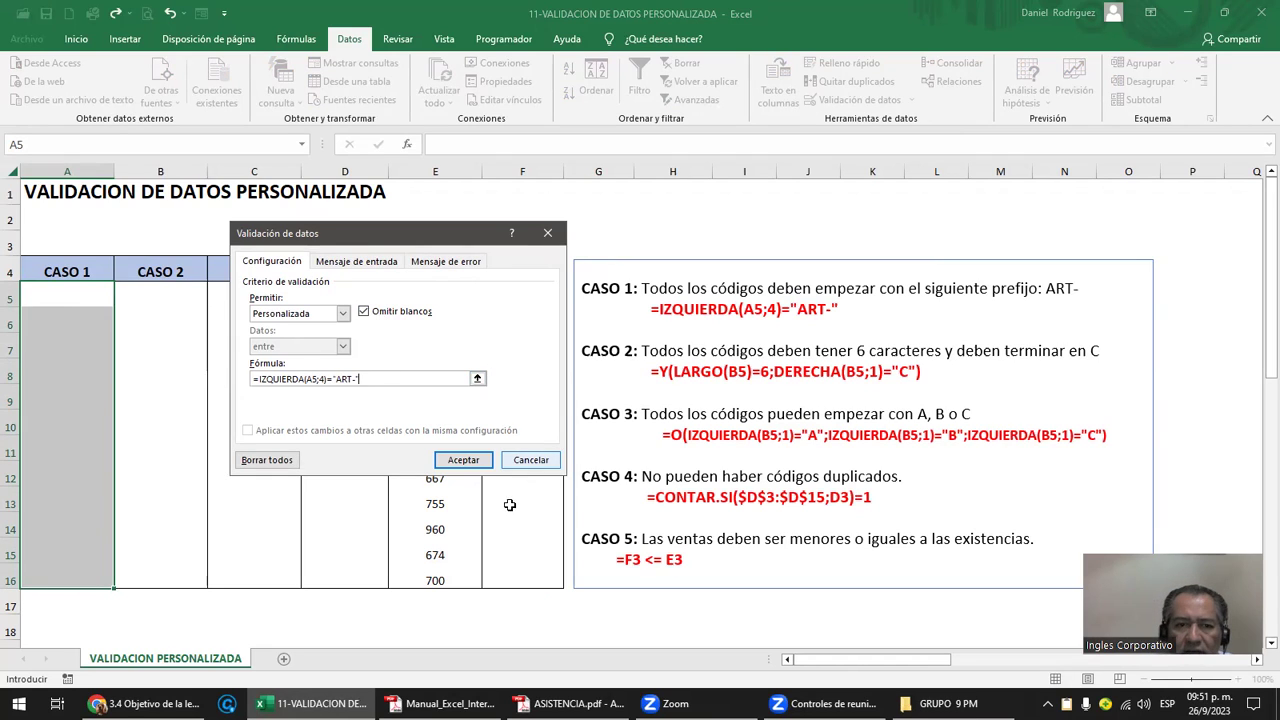
- Apply the CASO 1 validation rule and test it with A and B, which are rejected
click(463, 459)
click(52, 301)
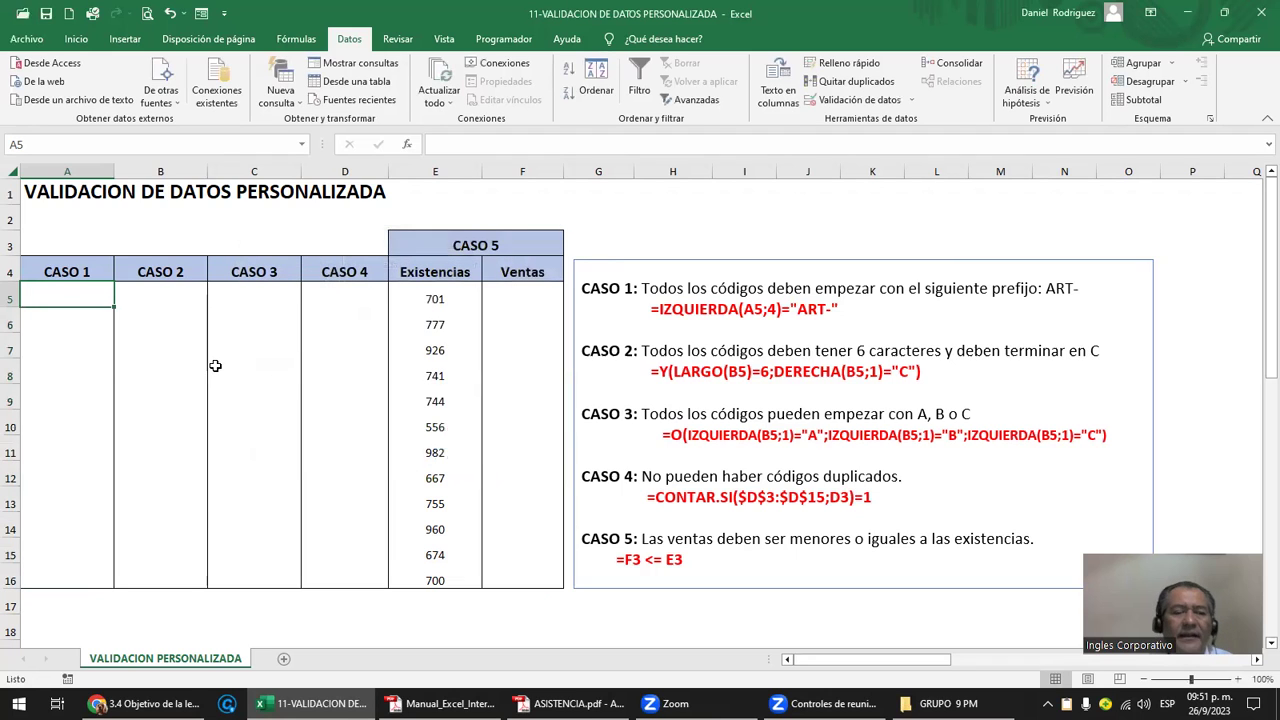
text(A)
key(Return)
key(Return)
text(B)
- Enter the valid codes ART-01 in A5 and ART-02 in A6
key(Return)
key(Return)
text(ART-)
key(Return)
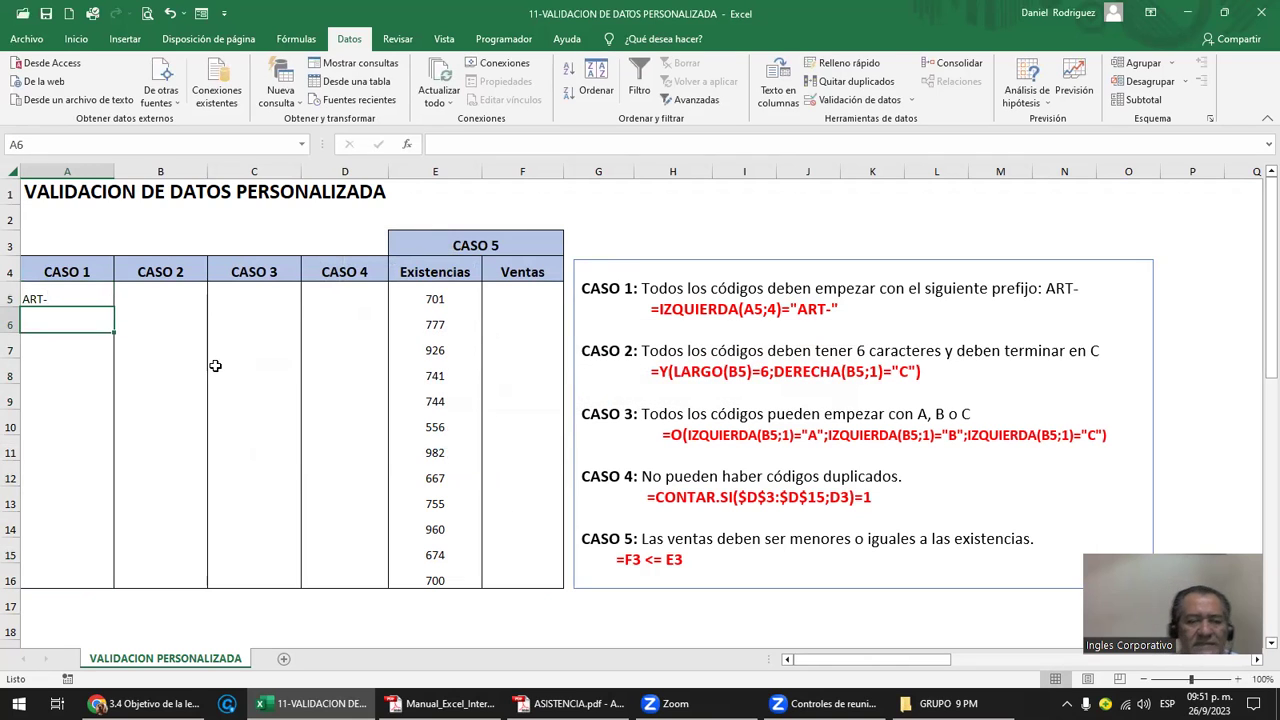
key(Up)
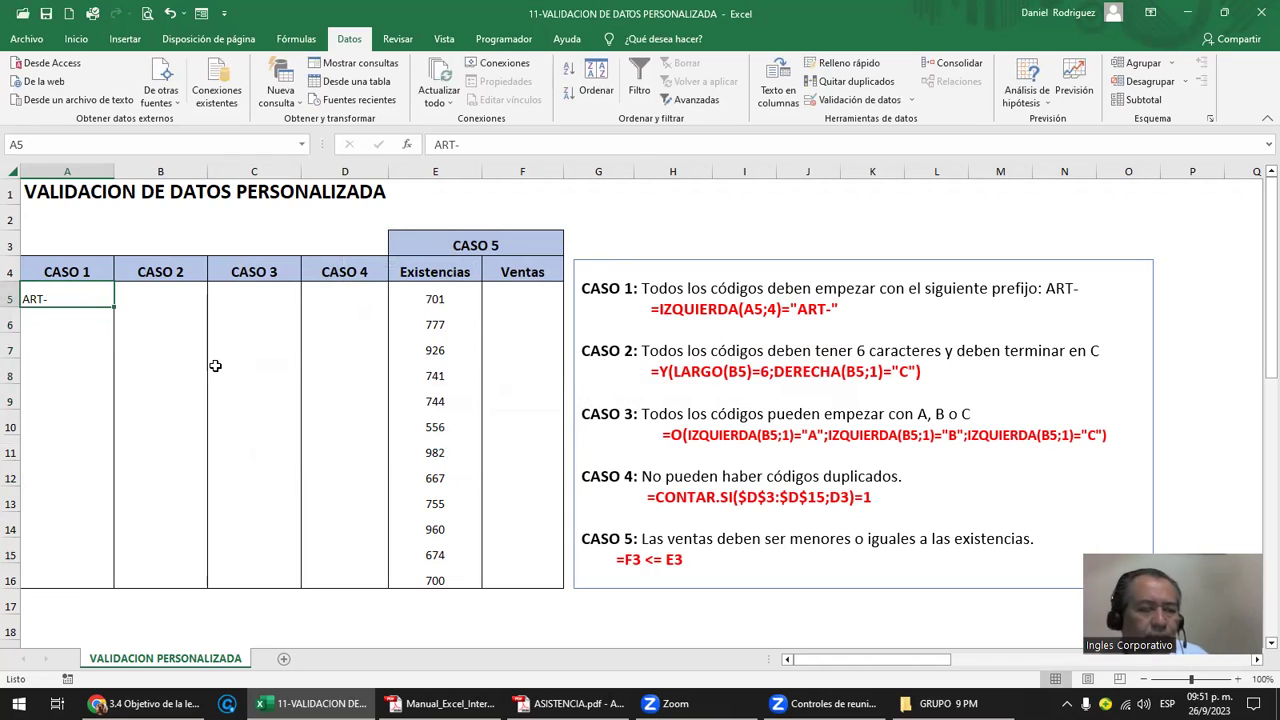
key(F2)
text(01)
key(Return)
text(ART-02)
key(Return)
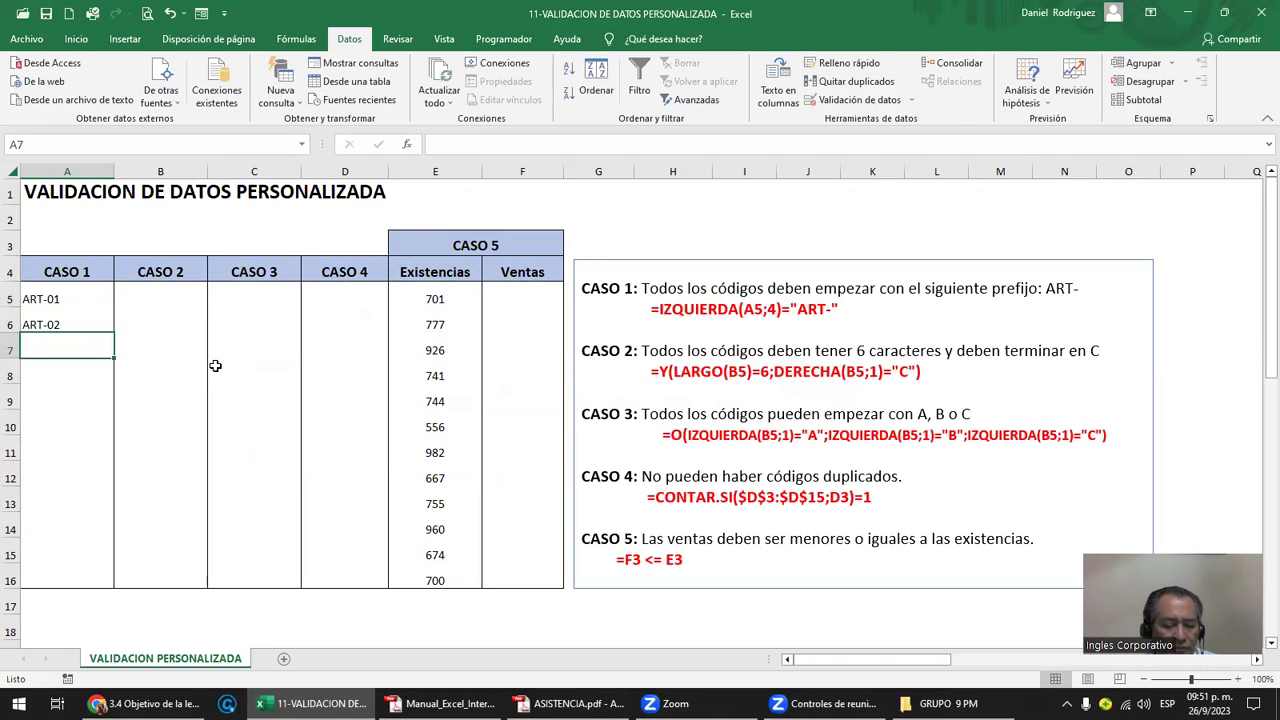
- Test DDDDDD in A7, which is rejected, and clear the cell
text(DDDDDD)
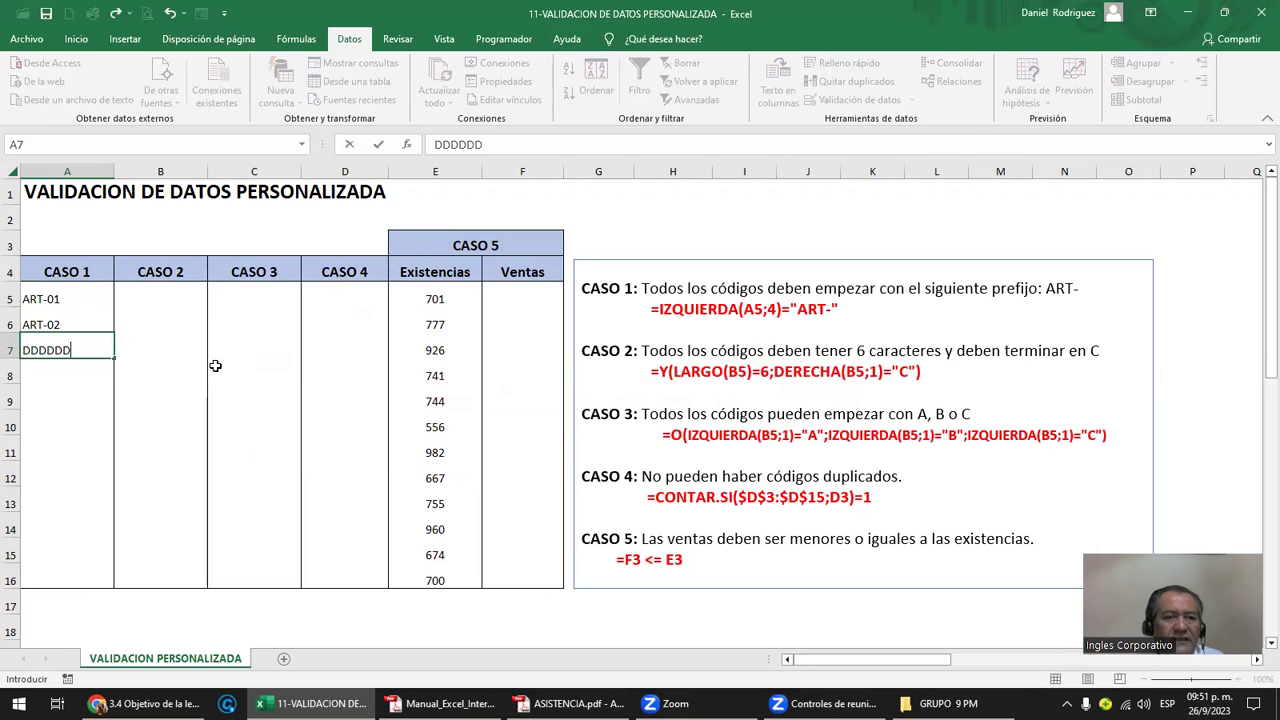
key(Return)
key(Return)
key(BackSpace)
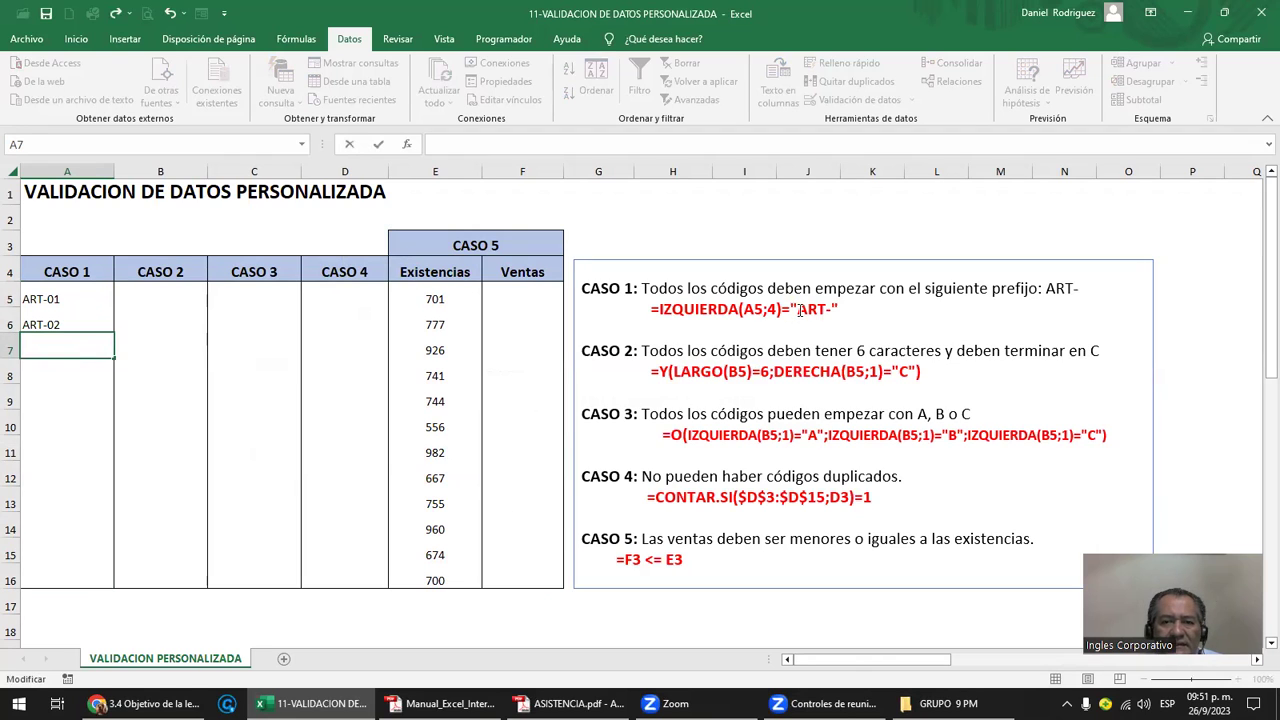
- Rewrite the CASO 1 note formula as =IZQUIERDA(A5;1)="A"
drag(798, 310, 830, 311)
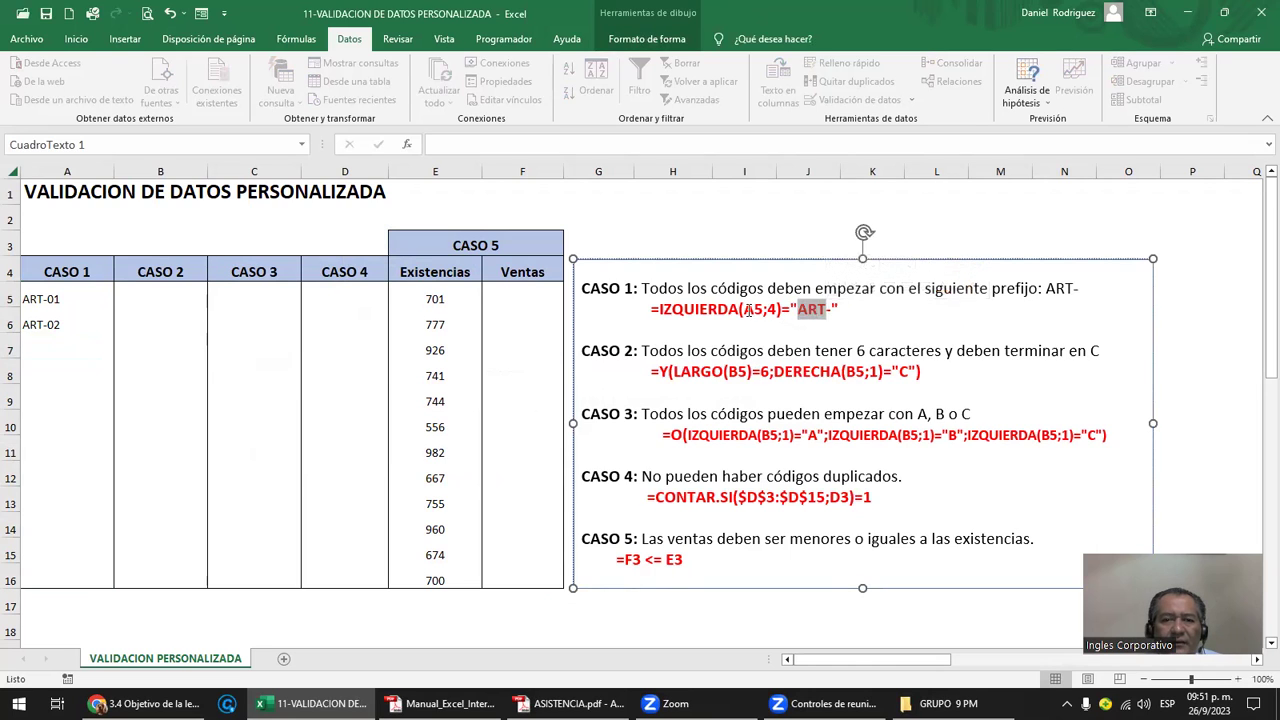
drag(752, 309, 743, 309)
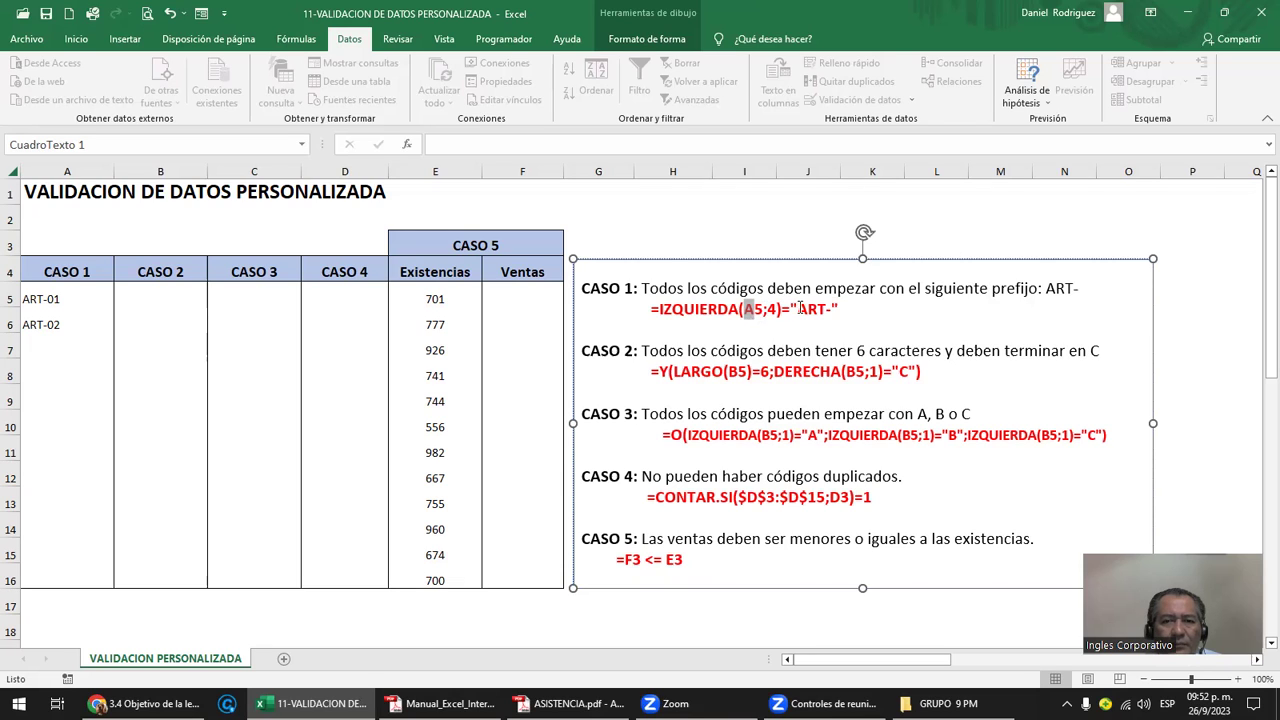
drag(798, 309, 836, 310)
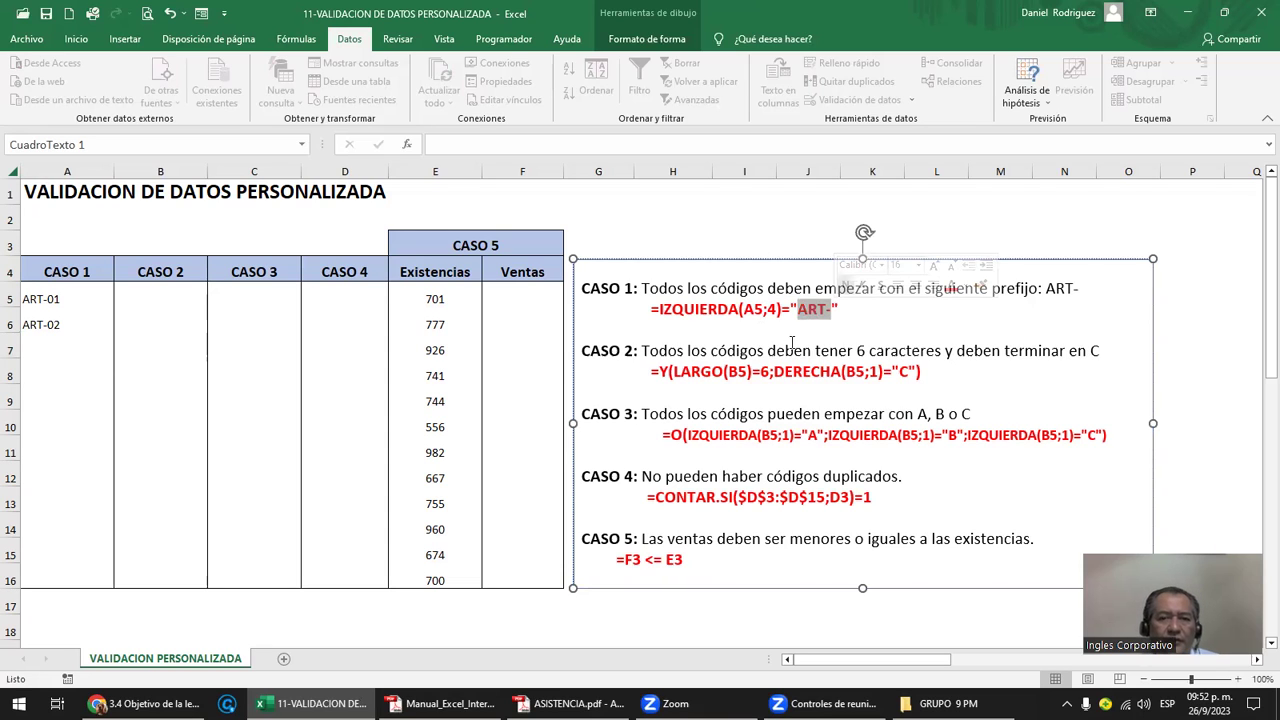
click(772, 309)
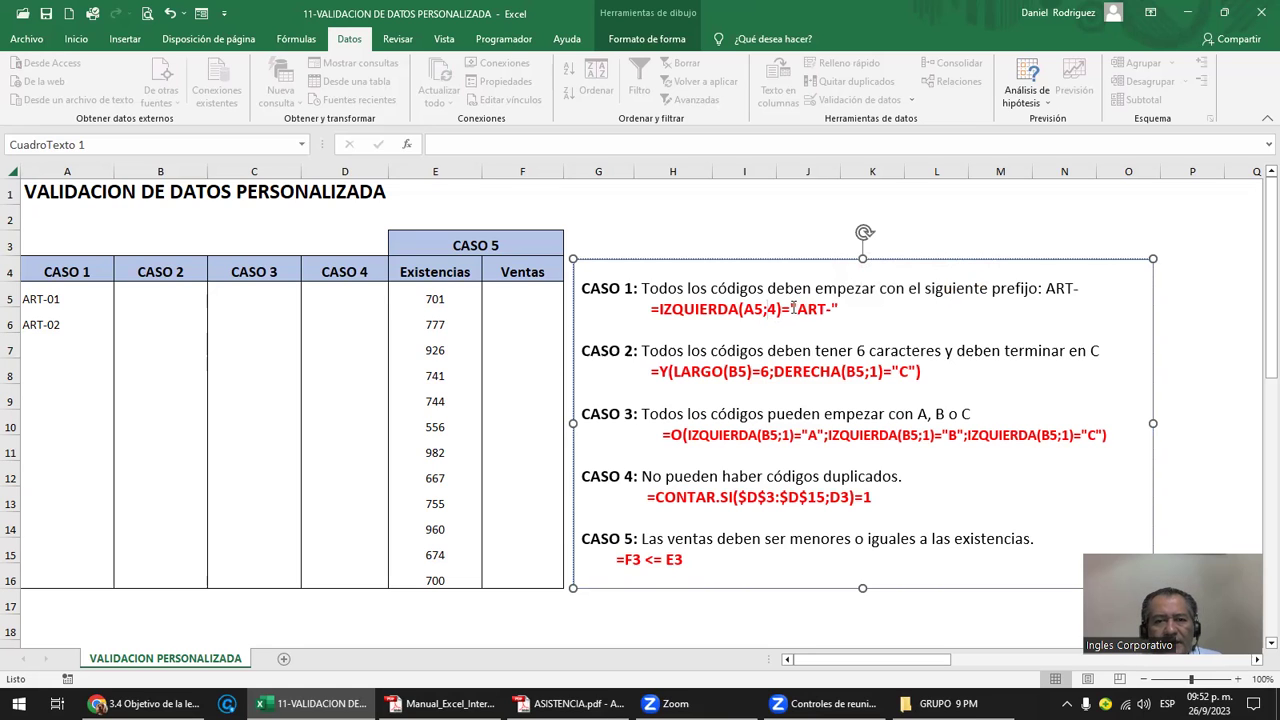
drag(797, 309, 828, 309)
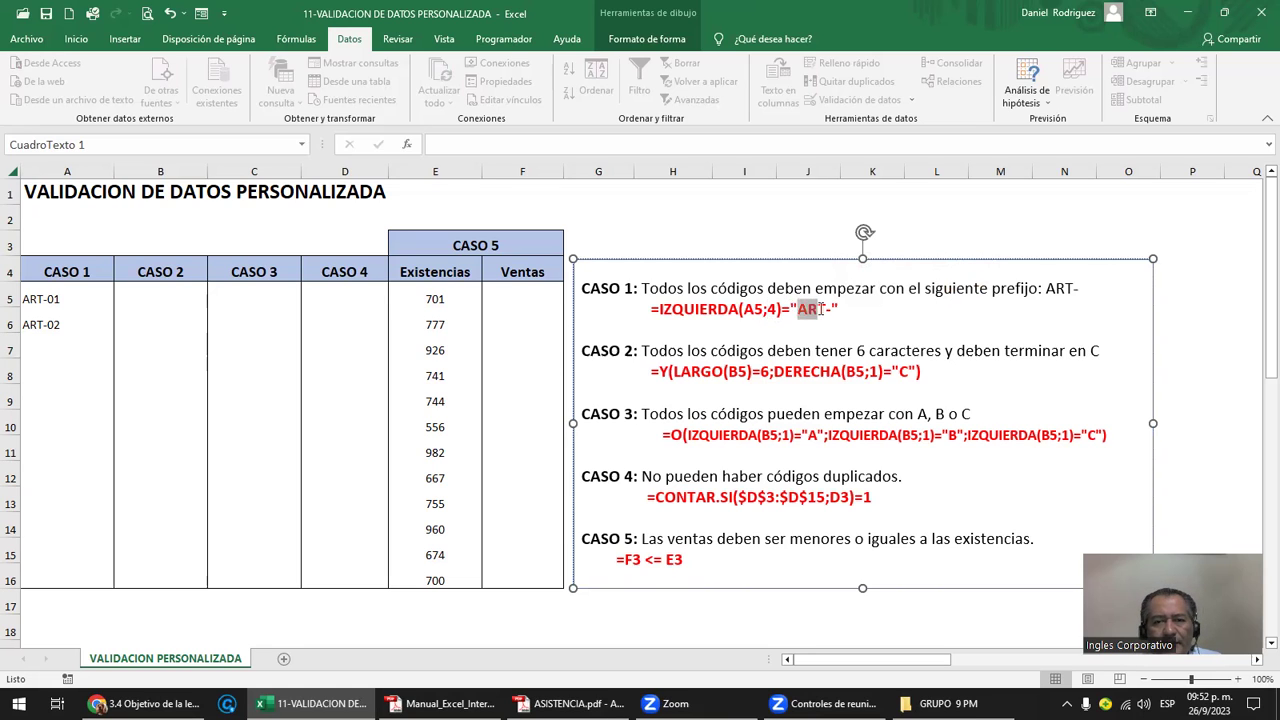
click(770, 235)
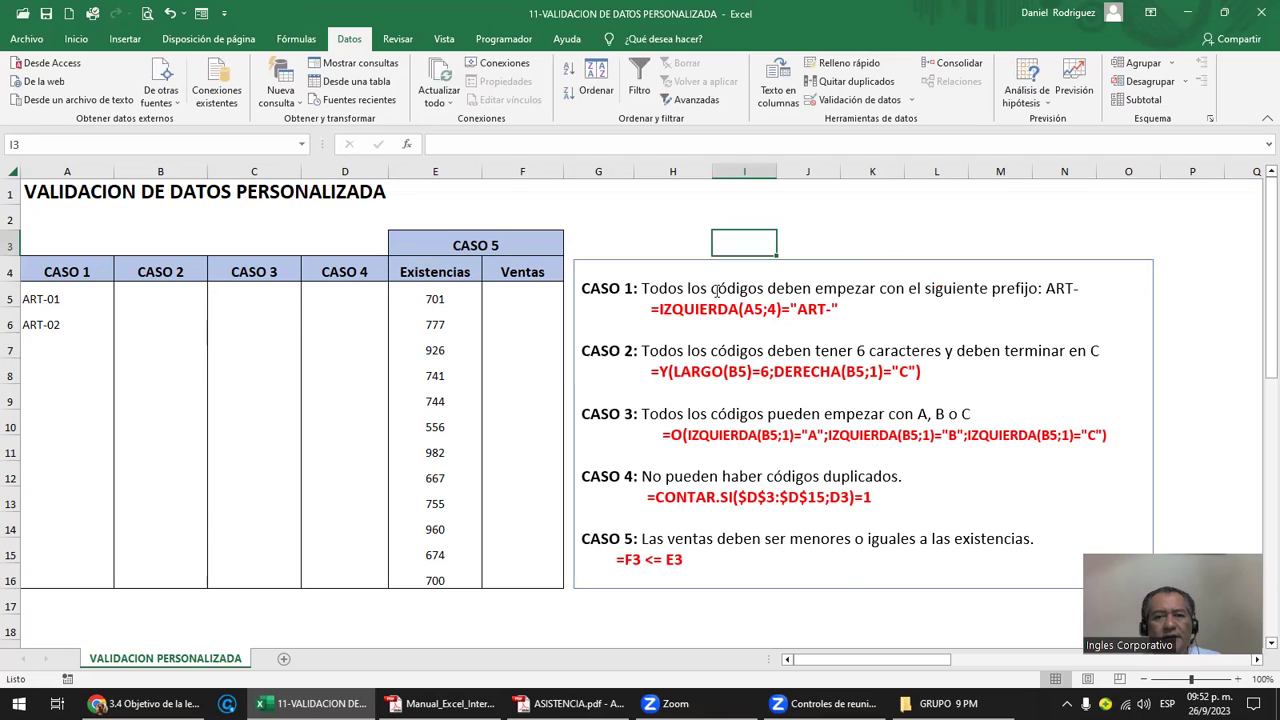
click(672, 309)
click(54, 305)
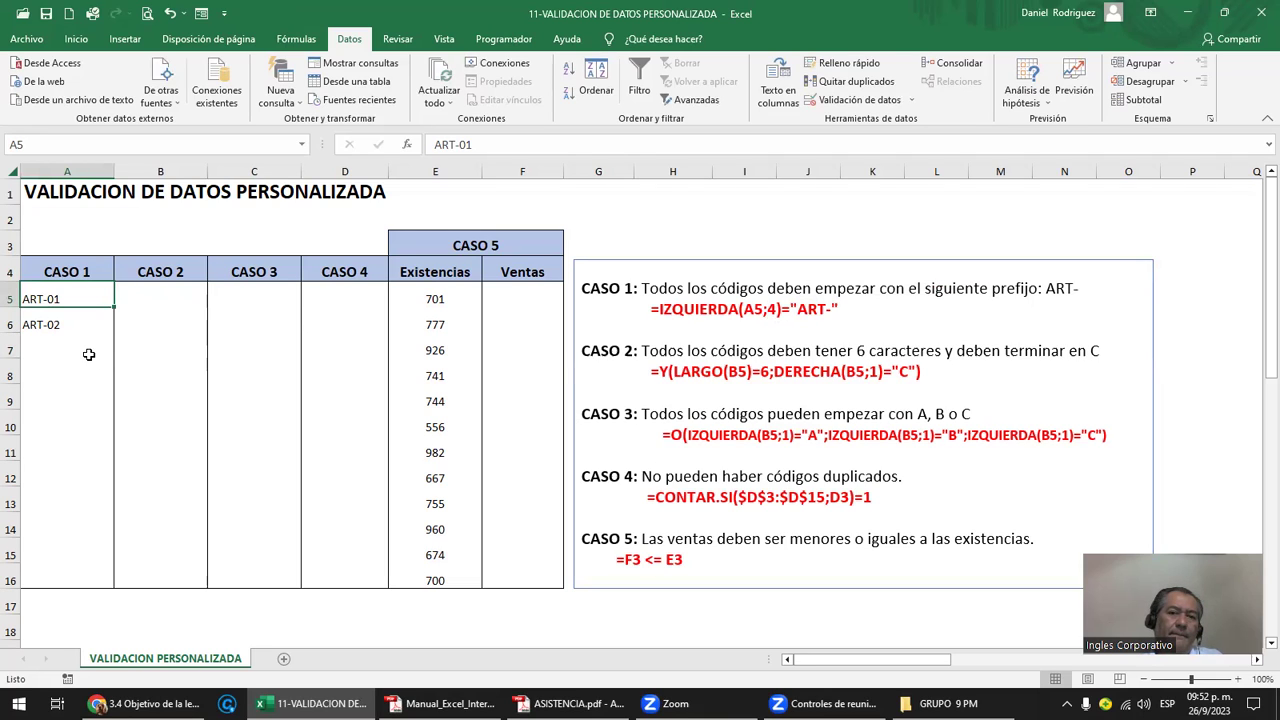
click(769, 309)
key(Delete)
text(1)
key(Delete)
key(Delete)
key(Delete)
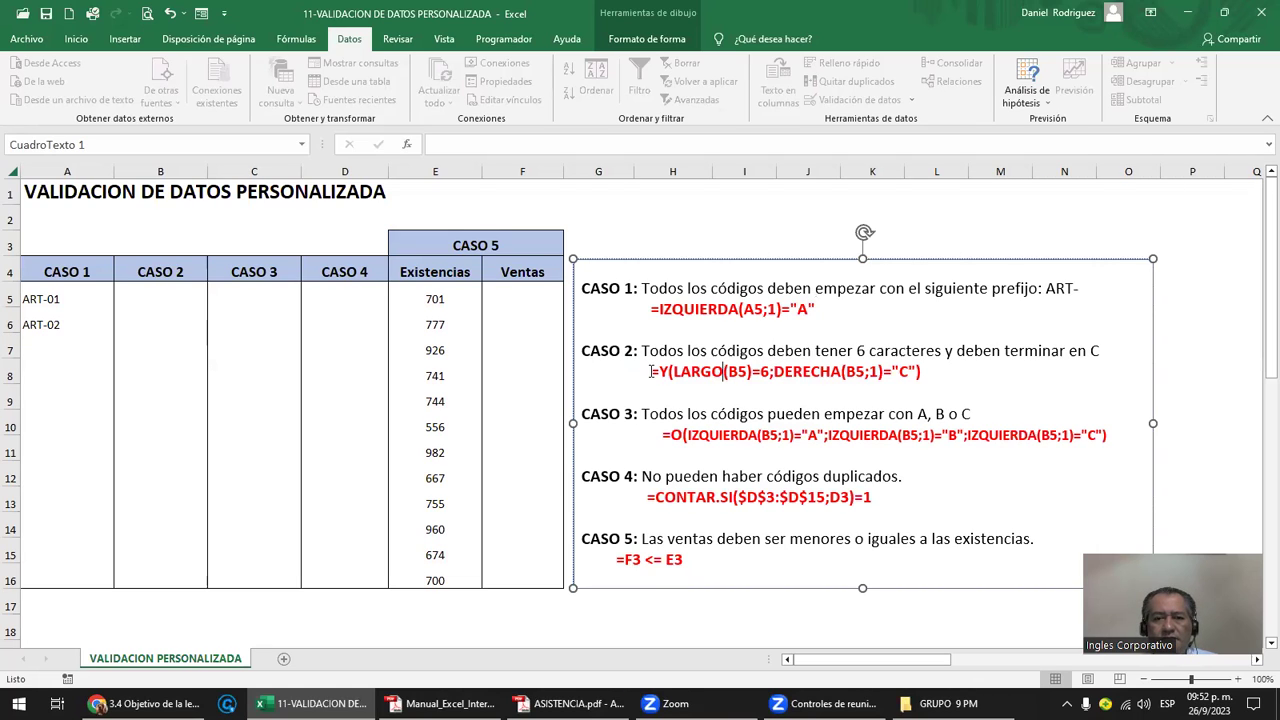
- Copy the CASO 2 formula =Y(LARGO(B5)=6;DERECHA(B5;1)="C") from the note
drag(652, 372, 936, 378)
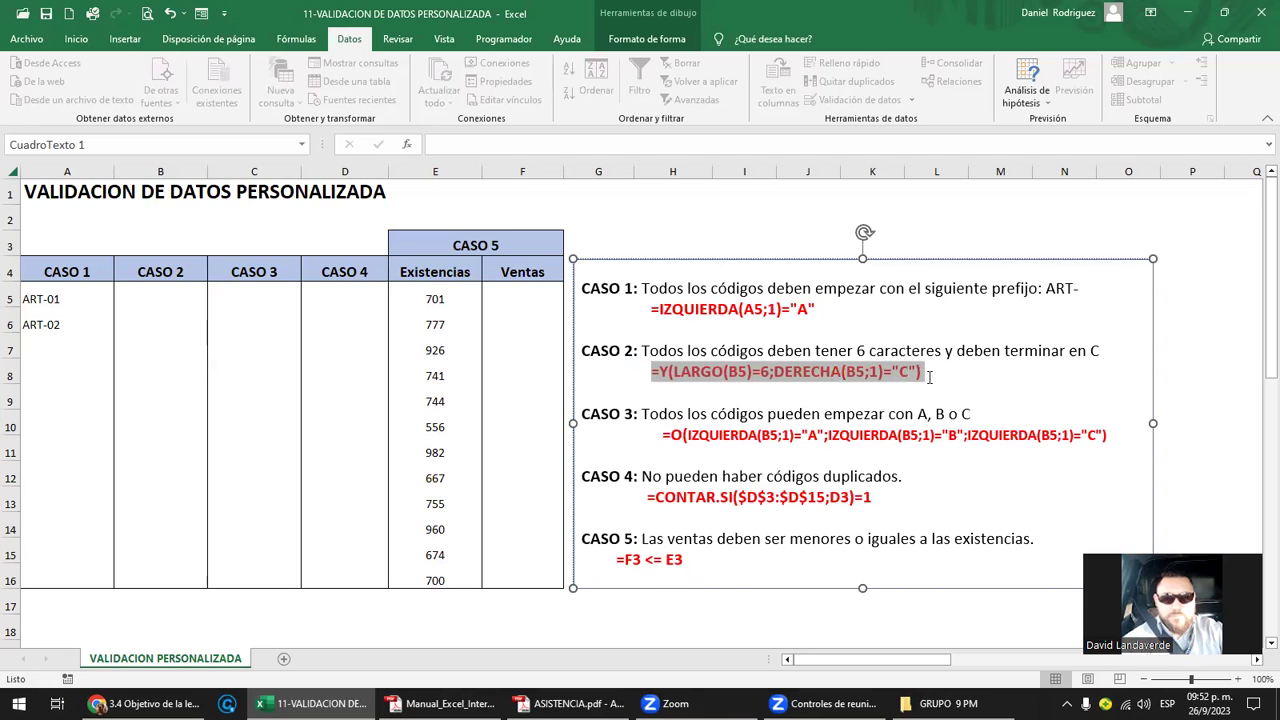
key(ctrl+c)
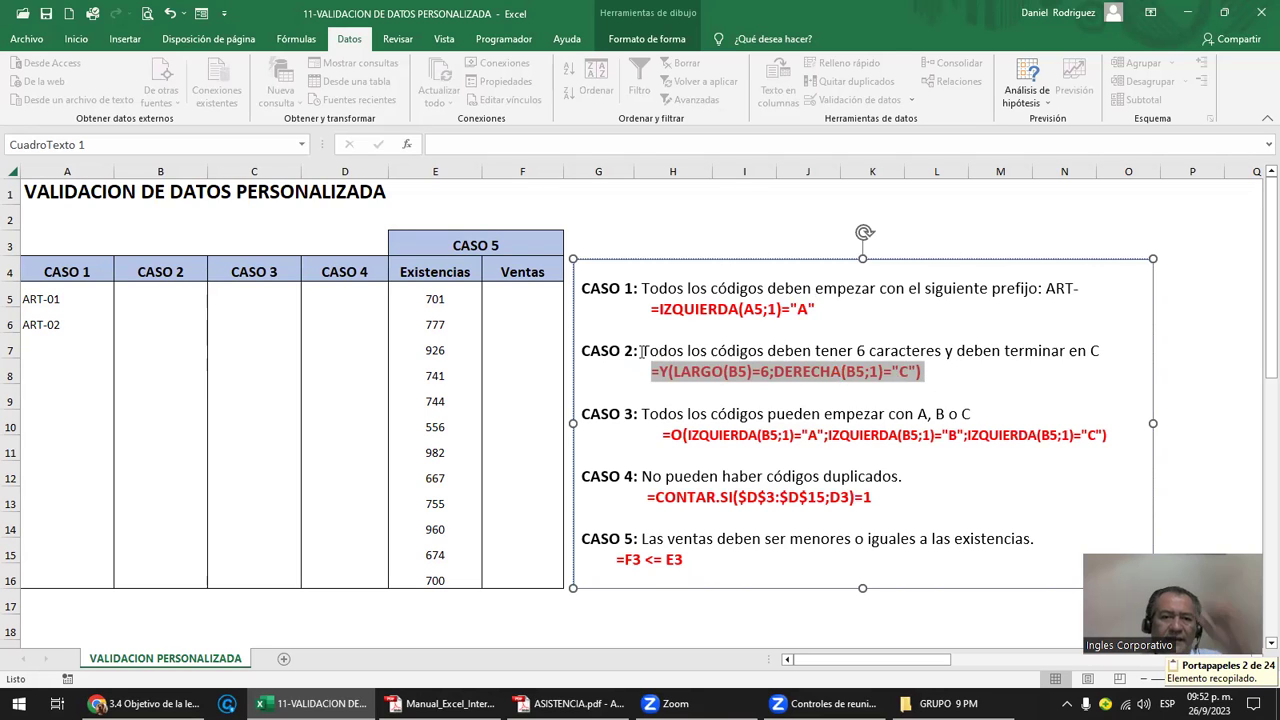
click(176, 279)
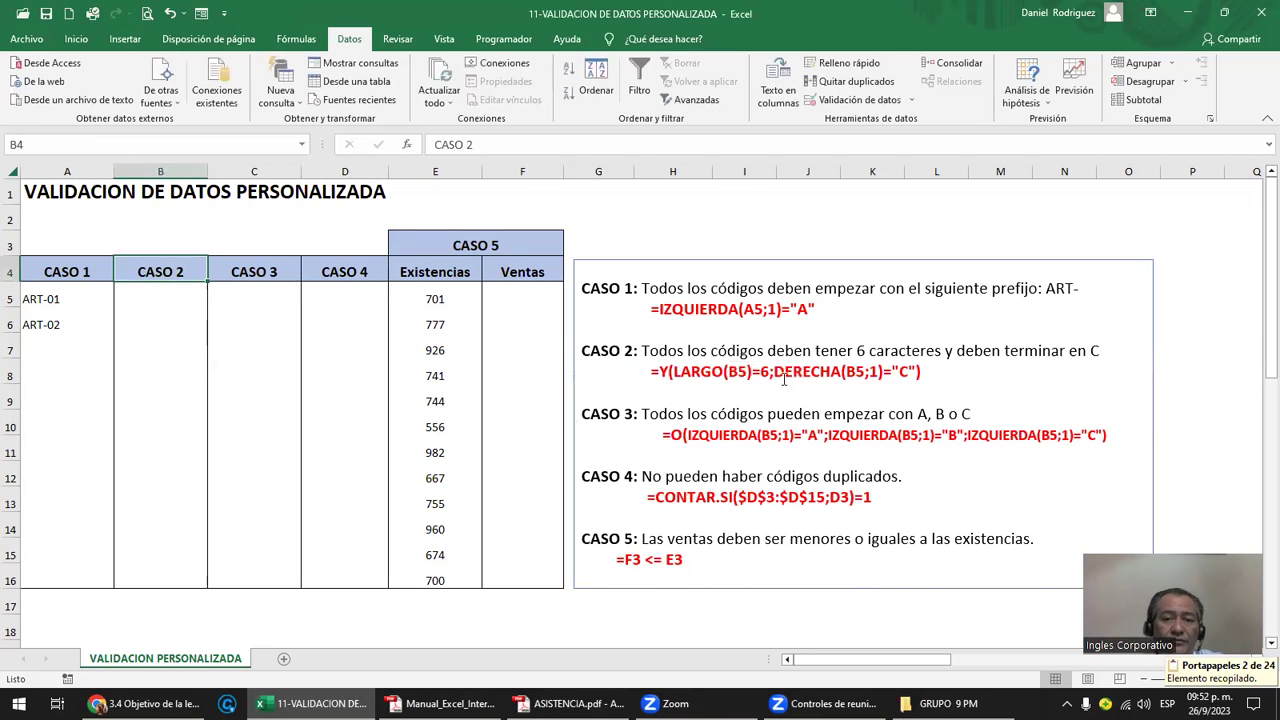
click(707, 352)
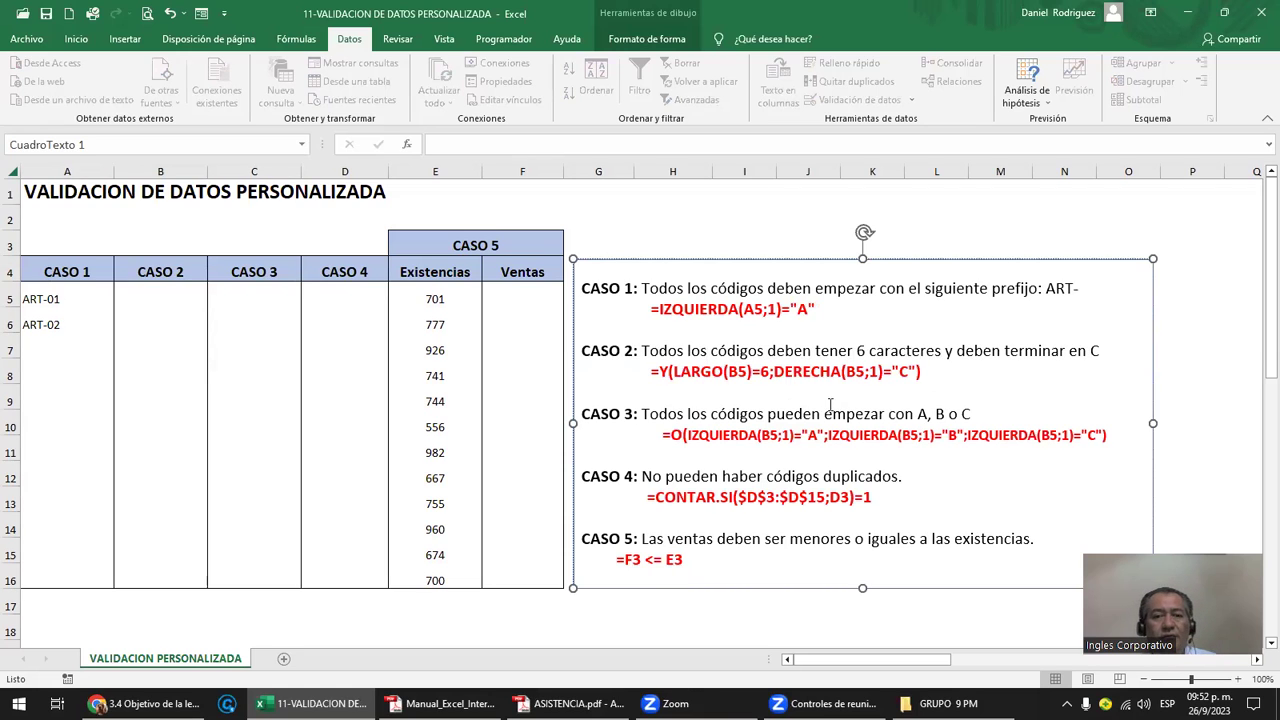
click(177, 299)
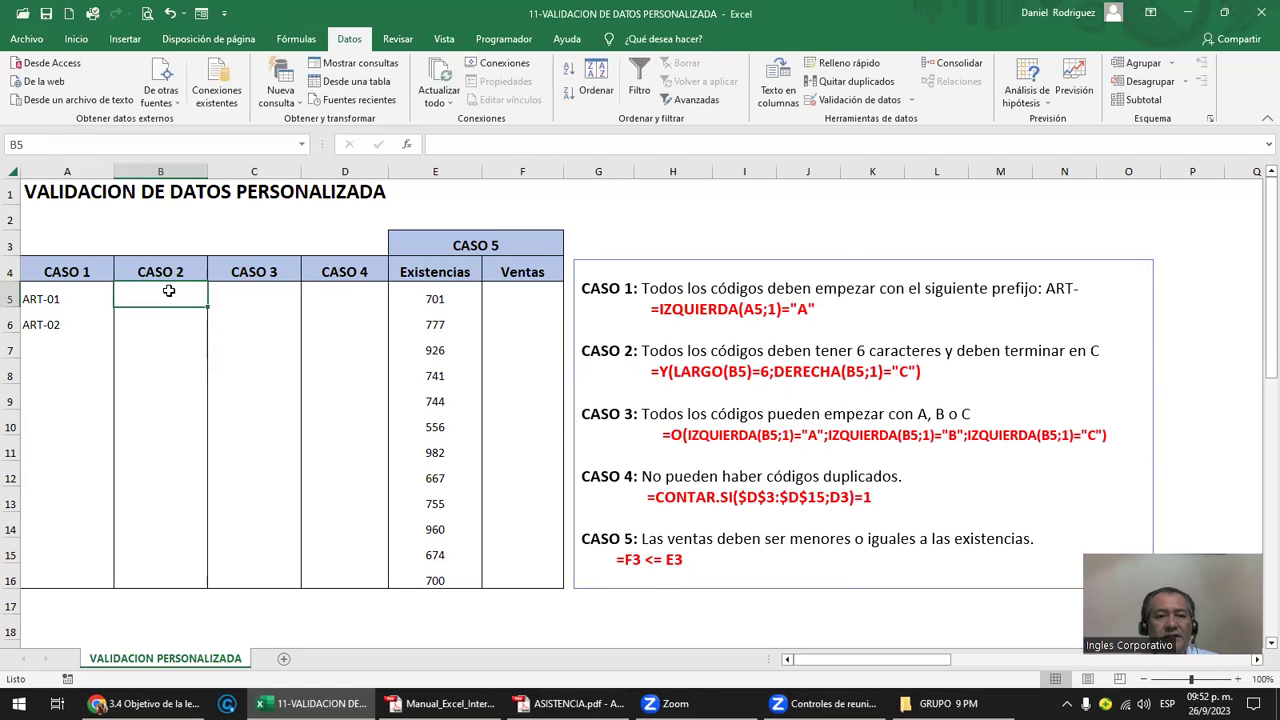
drag(168, 292, 157, 577)
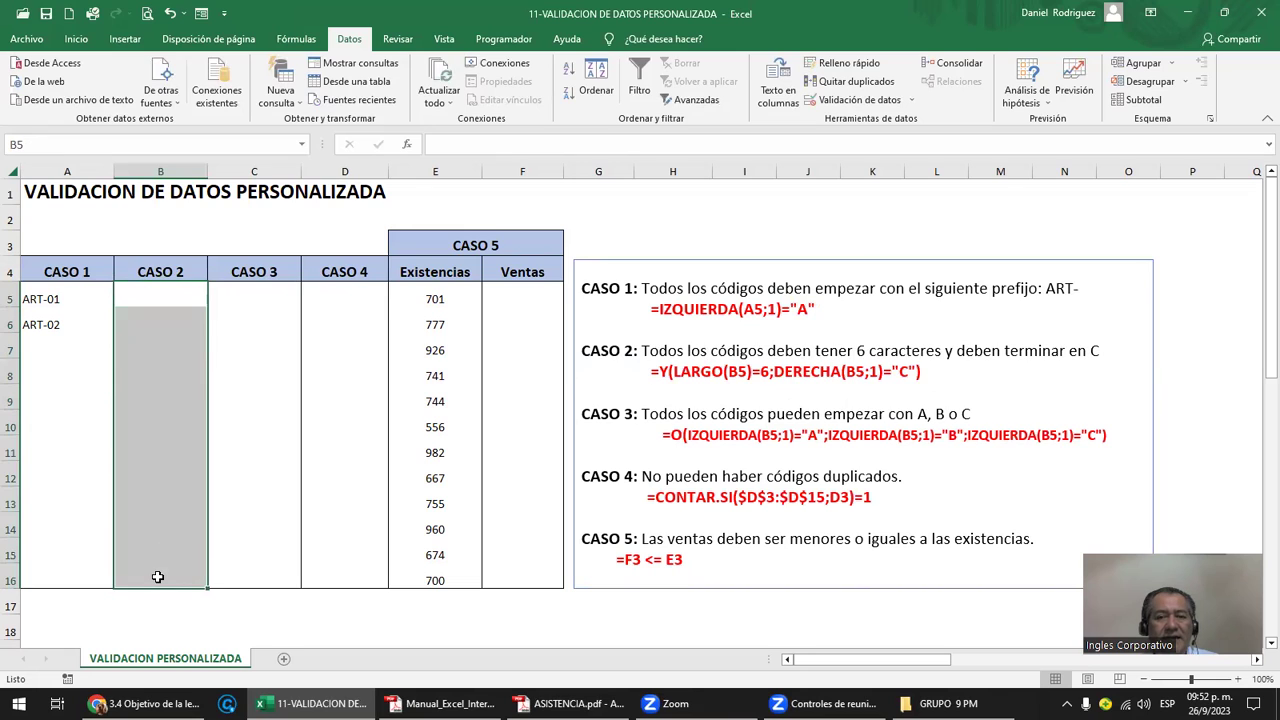
click(876, 104)
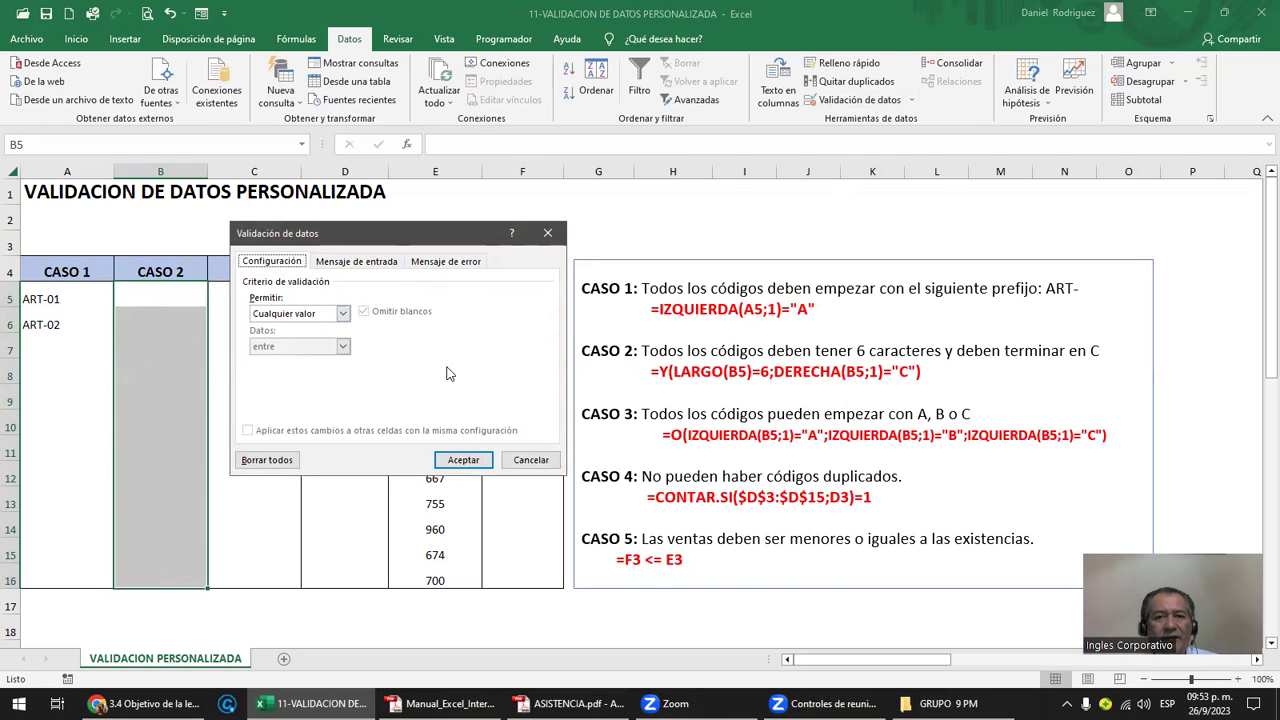
click(342, 313)
click(293, 401)
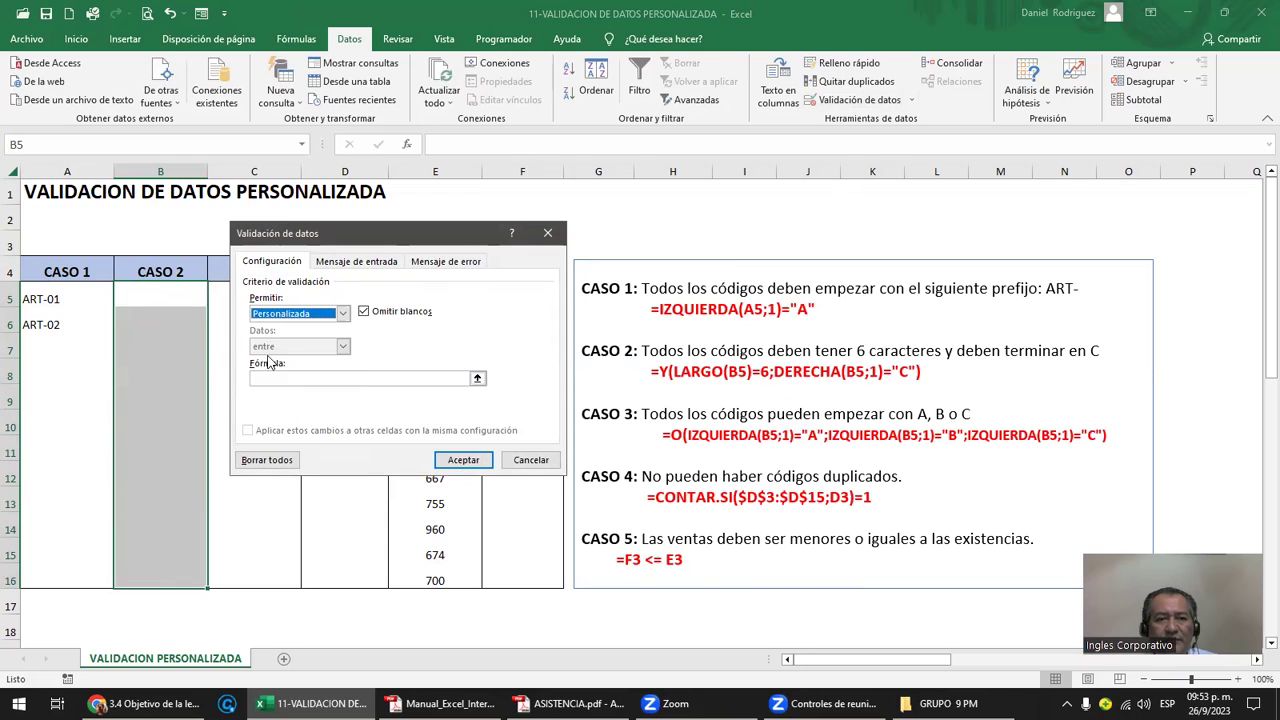
click(287, 380)
key(ctrl+v)
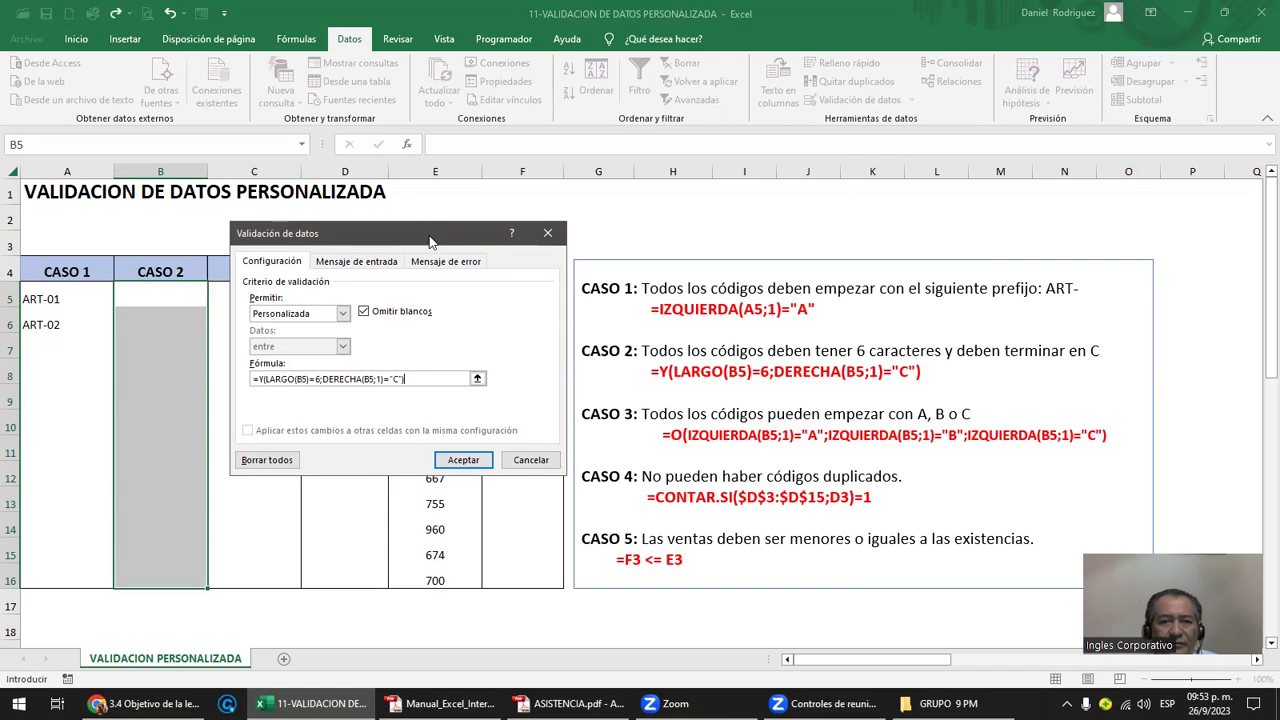
drag(430, 243, 491, 362)
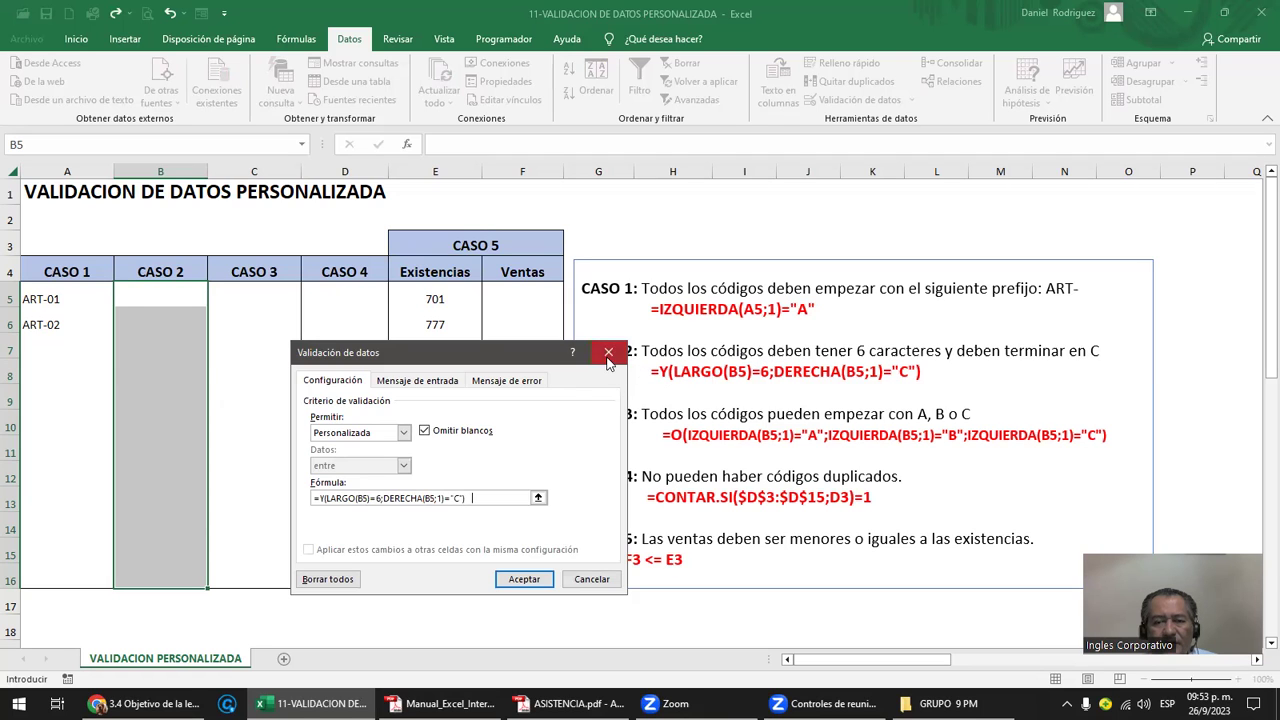
click(608, 354)
- Insert spaces after =Y( and around the semicolon in the CASO 2 note formula
click(769, 371)
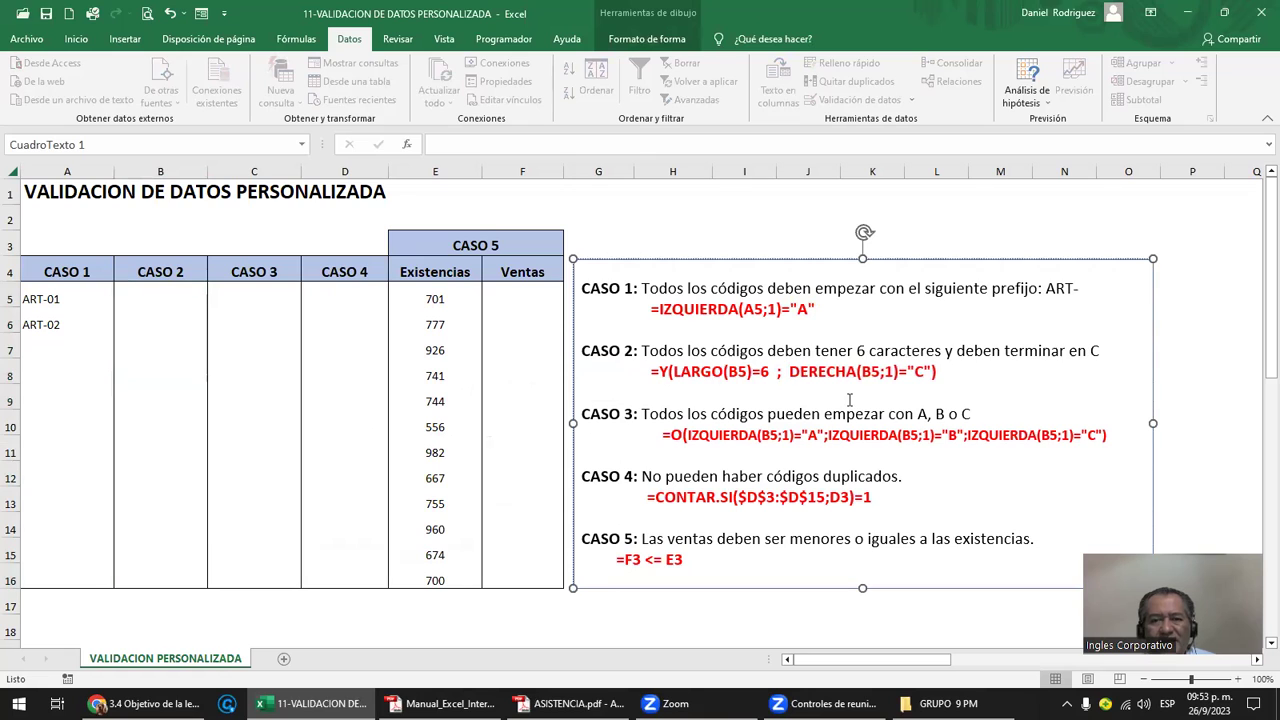
click(670, 371)
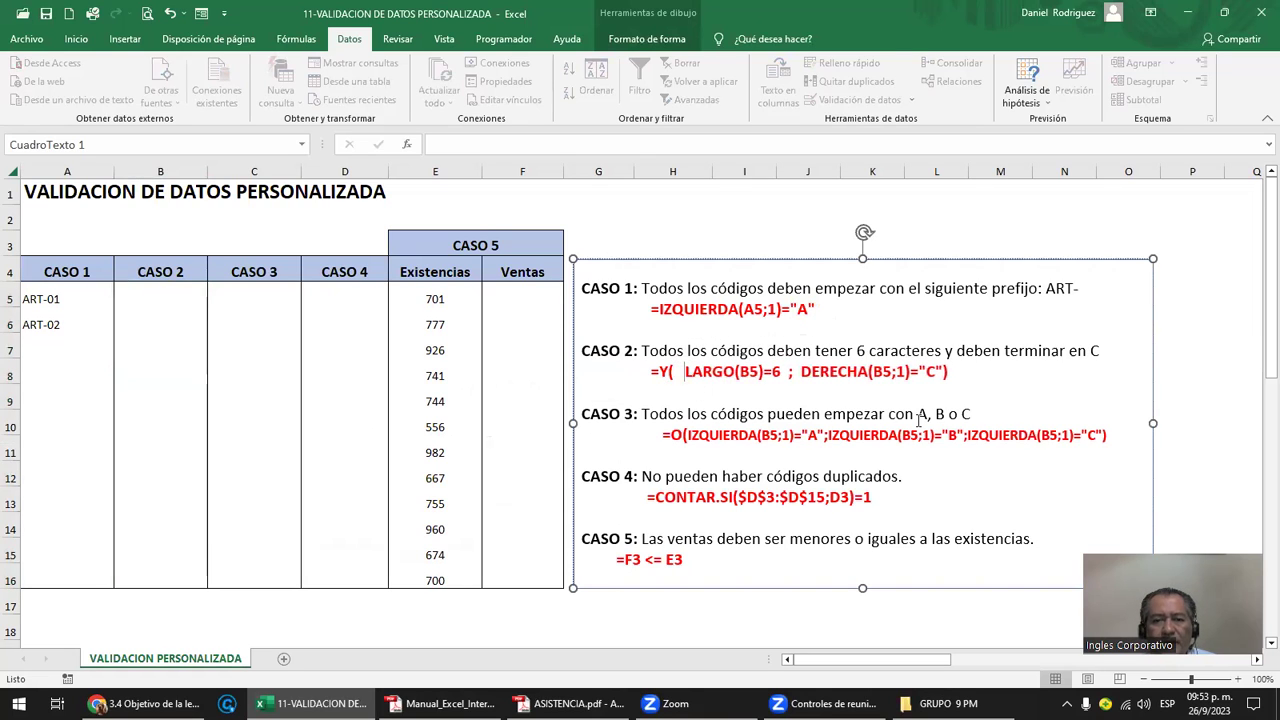
key(shift+Right)
key(shift+Right)
key(shift+Right)
key(shift+Right)
key(shift+Right)
key(shift+Right)
key(shift+Right)
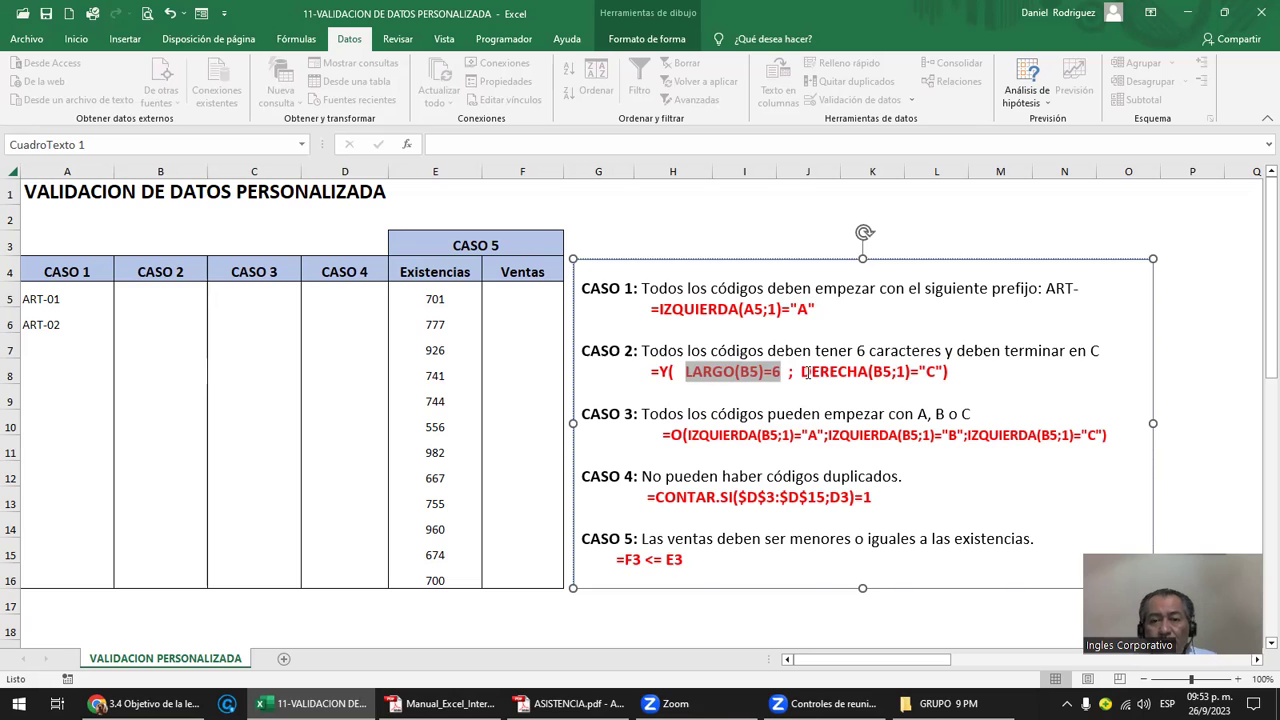
drag(801, 372, 913, 371)
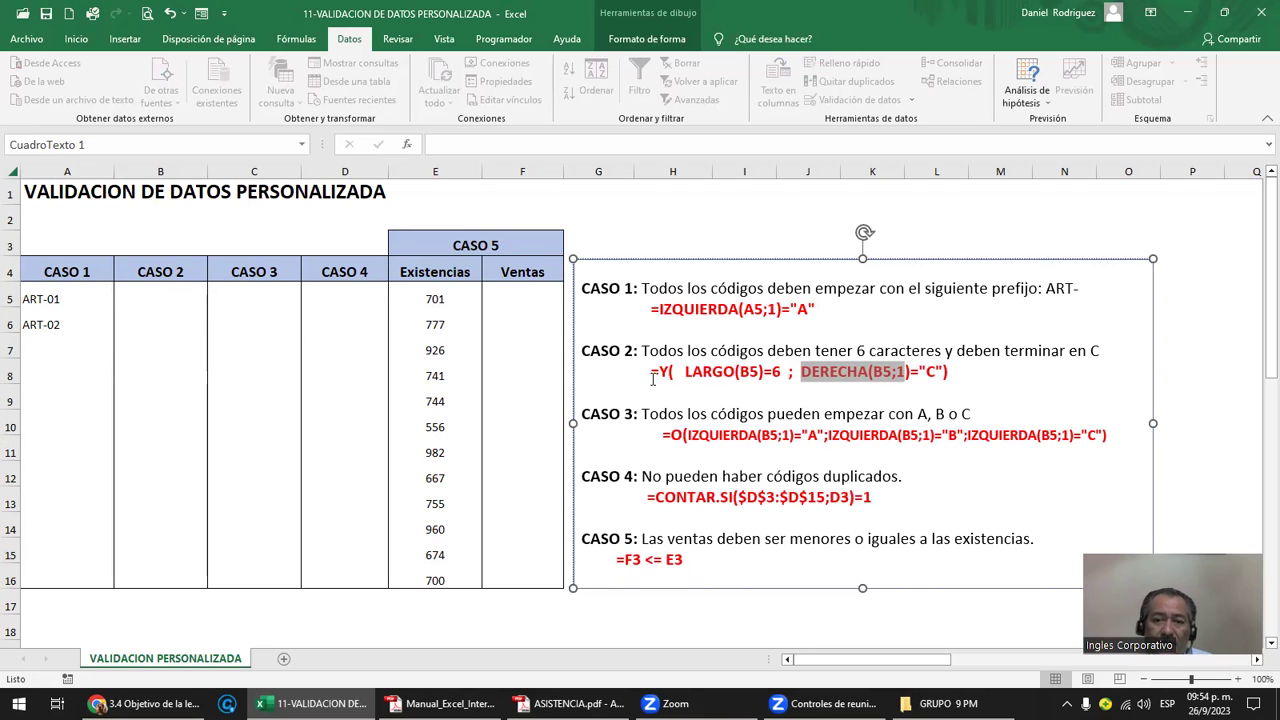
click(905, 371)
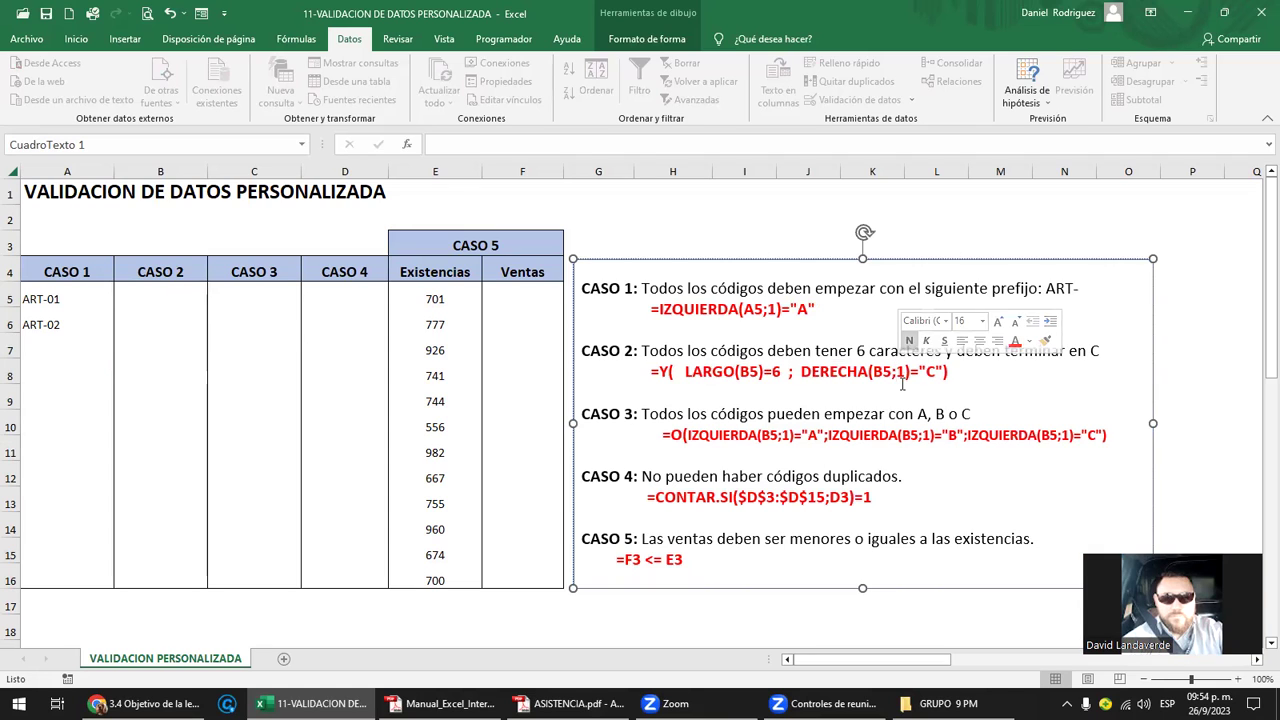
- Give B5 a Personalizada validation rule with the pasted =Y(LARGO(B5)=6;DERECHA(B5;1)="C") formula
click(164, 302)
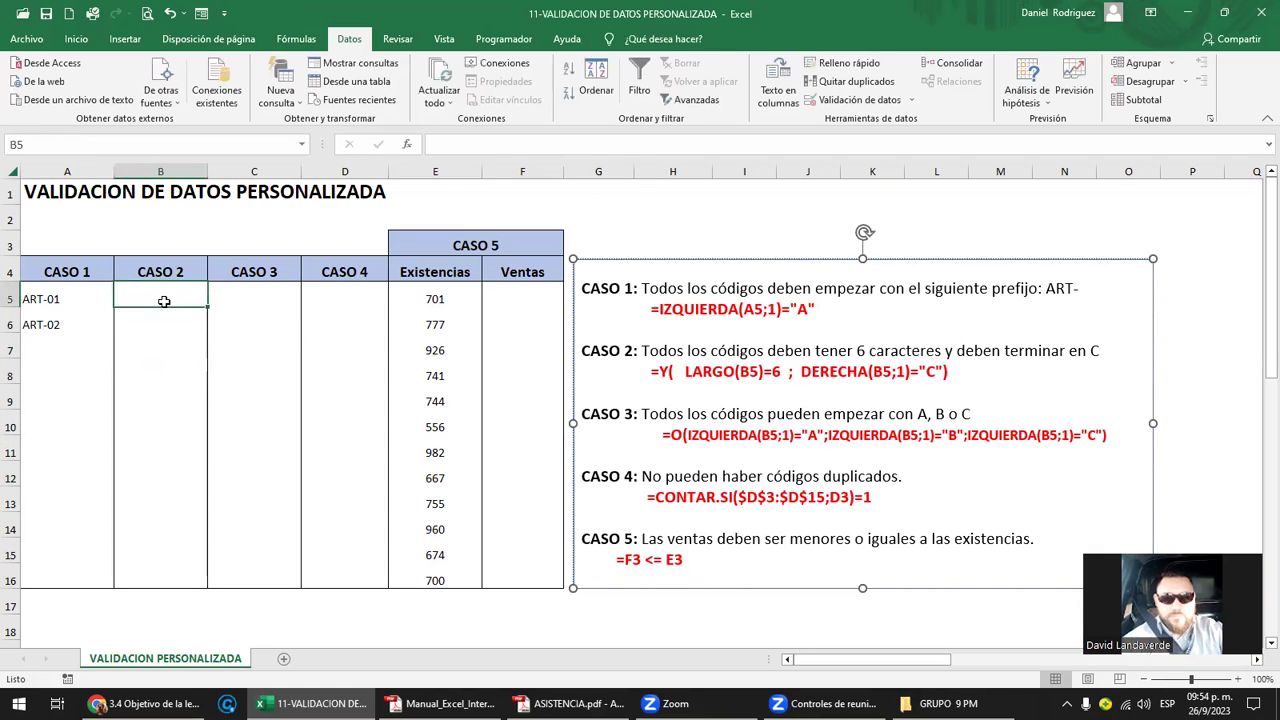
click(852, 100)
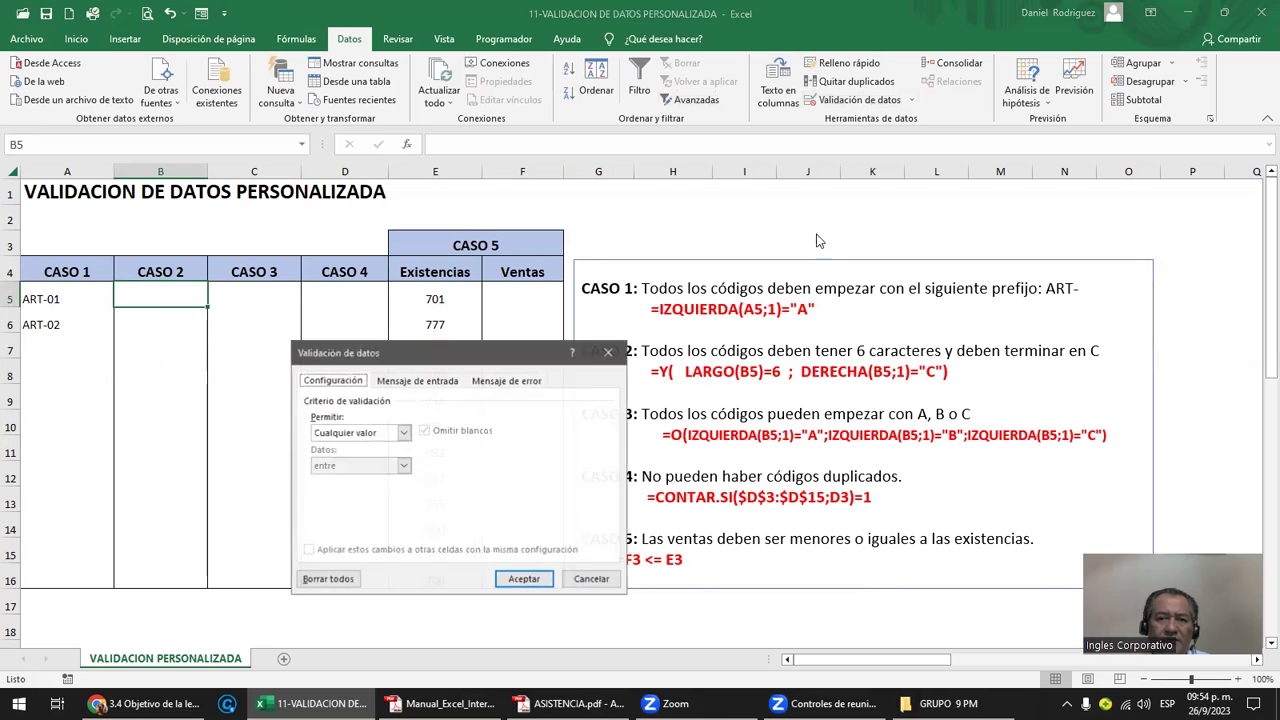
click(405, 433)
click(352, 526)
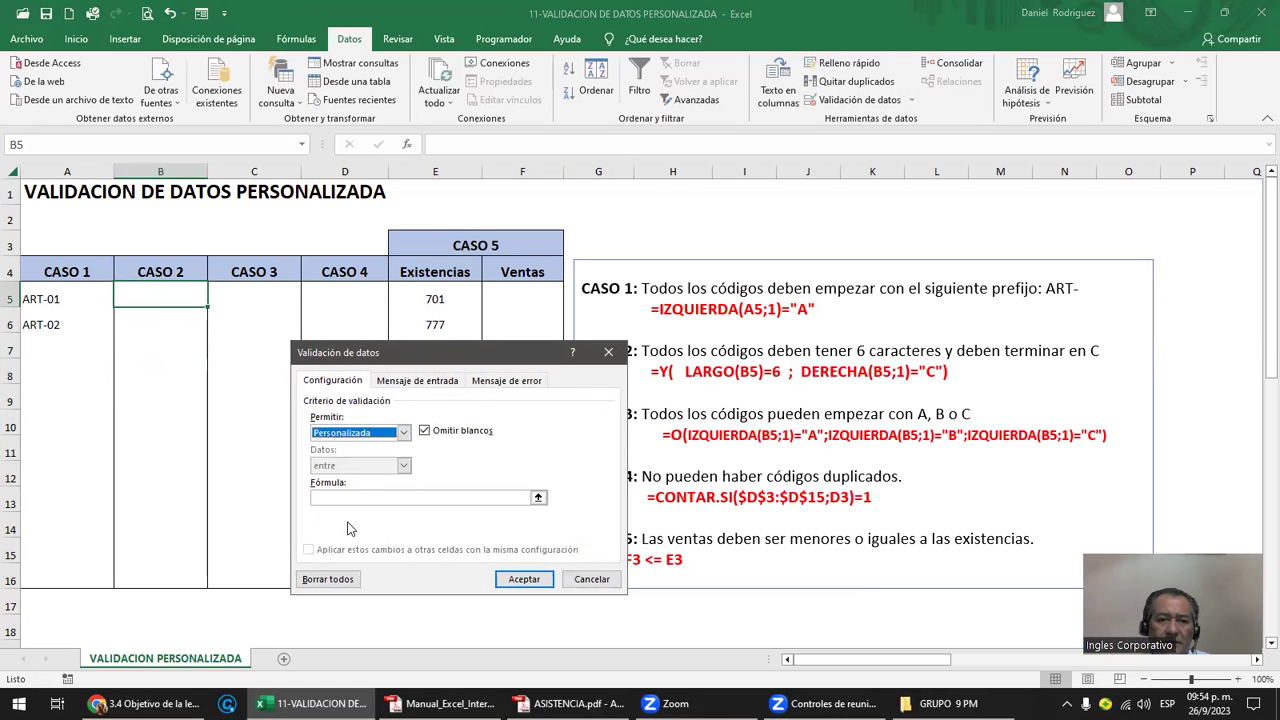
text(=Y(LARGO(B5)=6;DERECHA(B5;1)="C"))
key(Return)
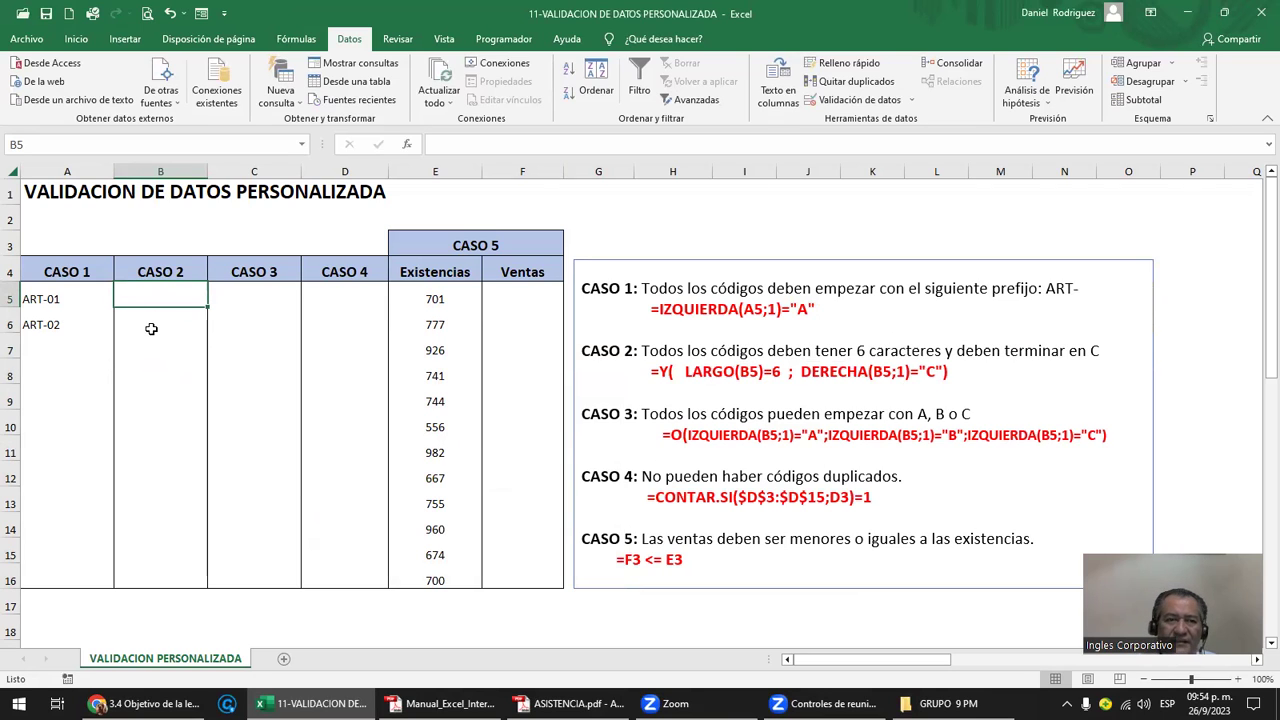
- Test 123456 in B5, which is rejected, then correct it to 12345C
text(123456)
key(Return)
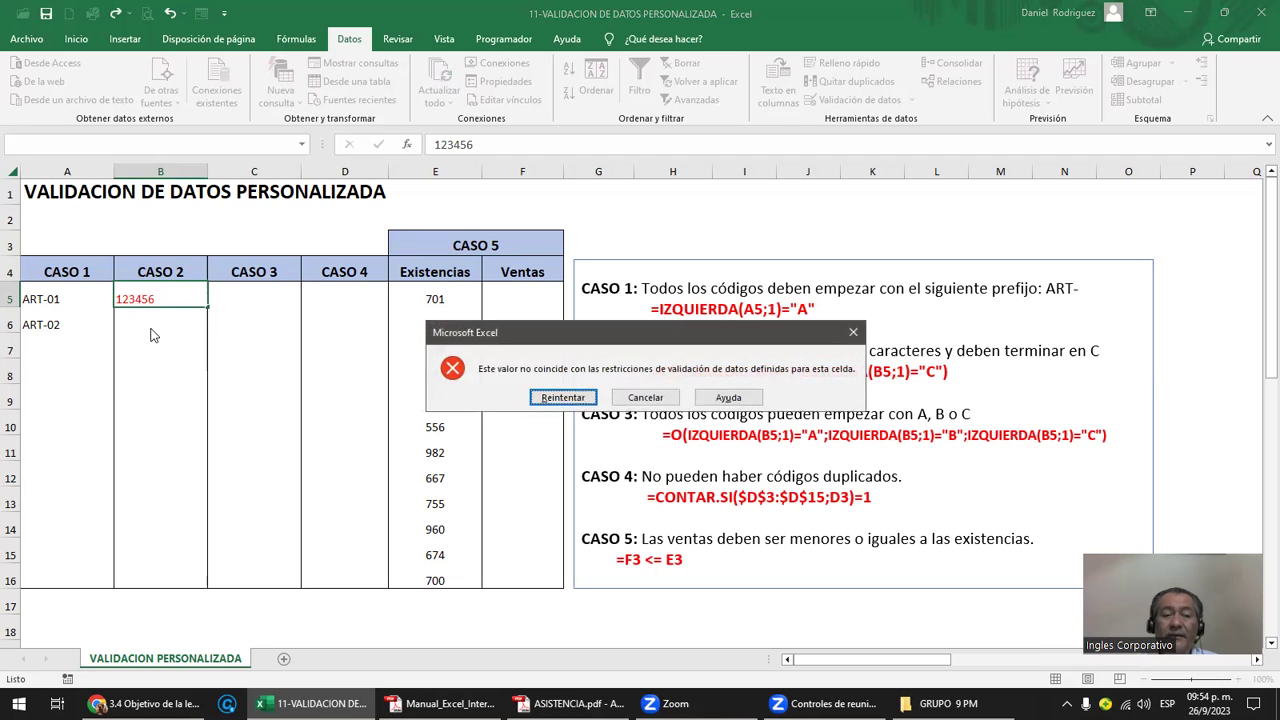
key(Return)
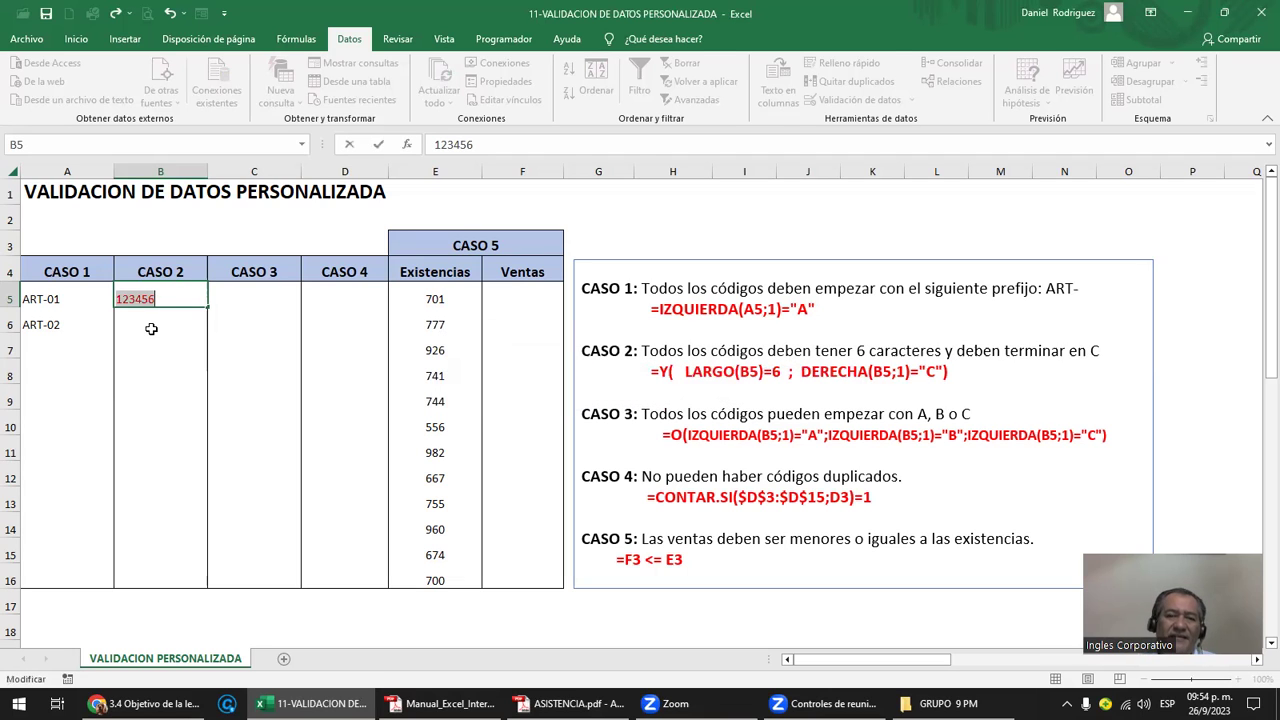
key(End)
key(BackSpace)
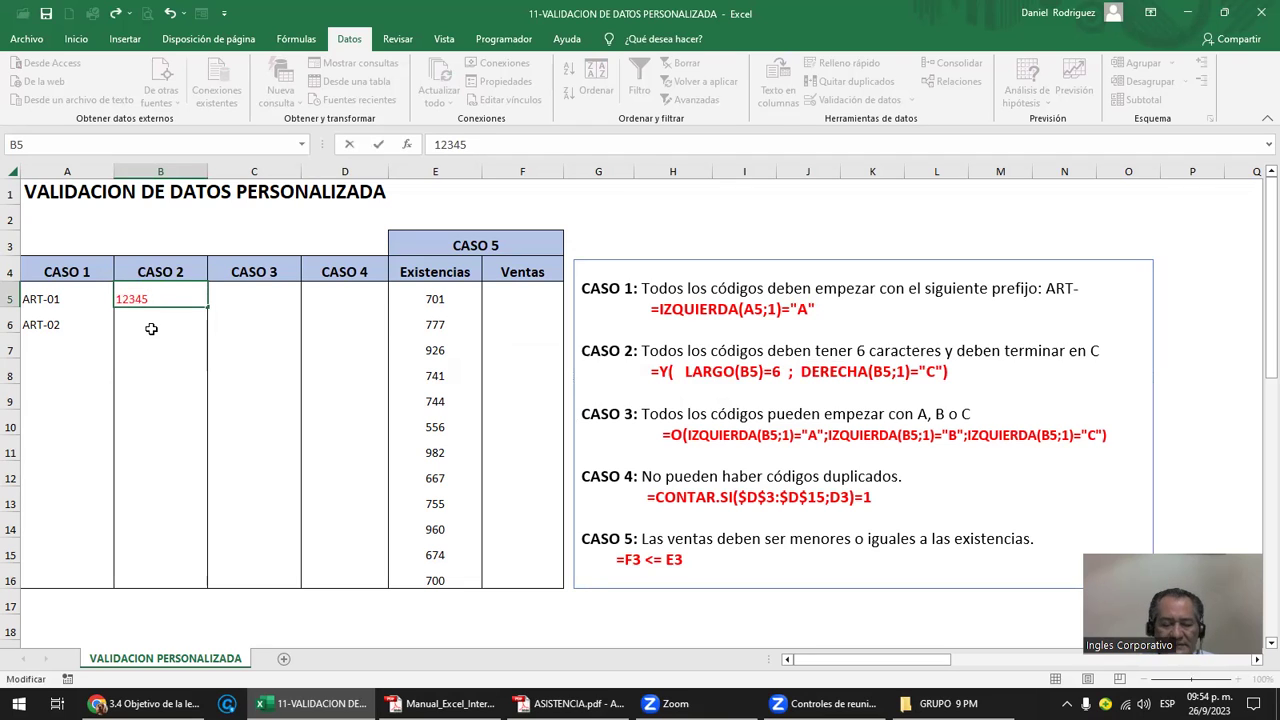
text(C)
key(Return)
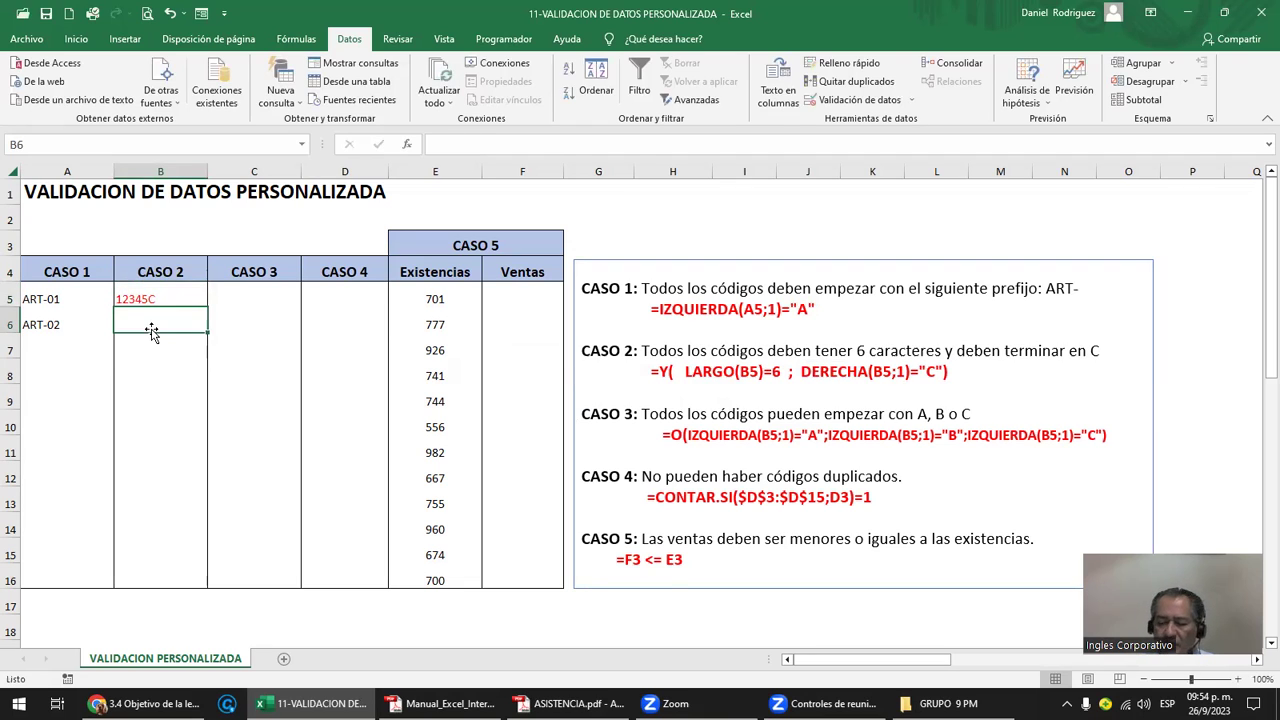
- Enter 12345C in B6 and A in B7
text(12345)
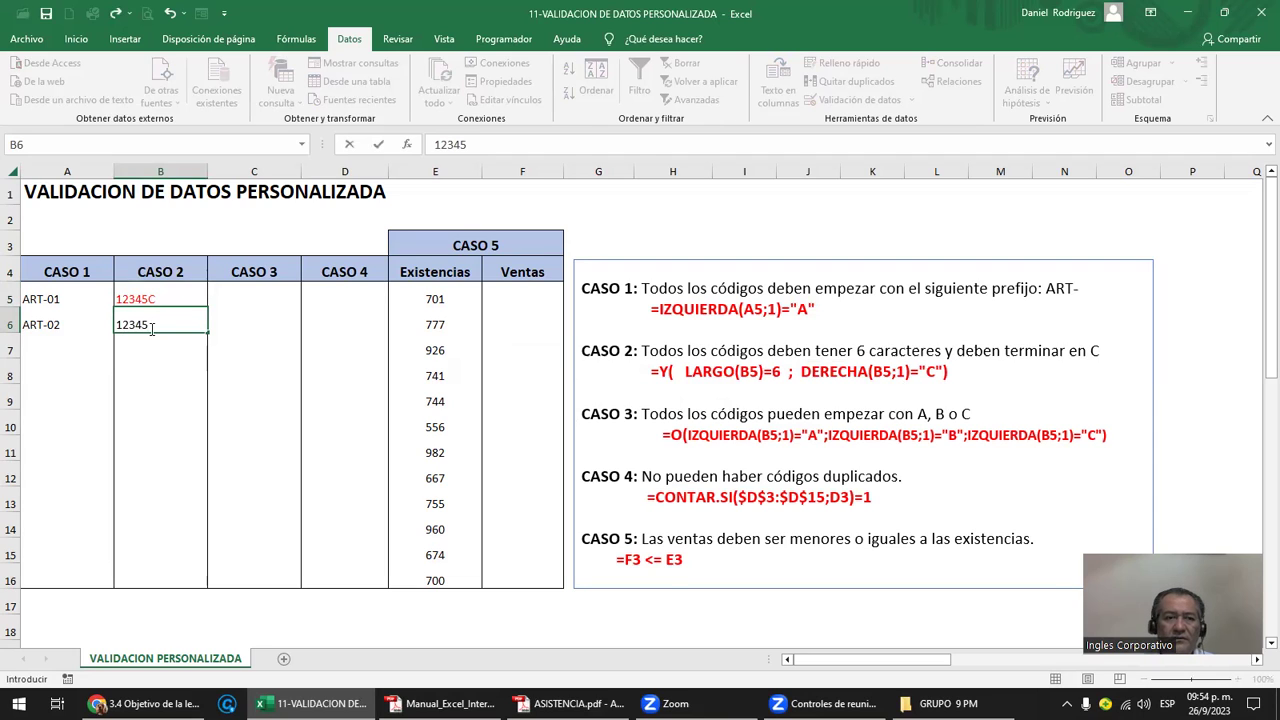
text(C)
key(Return)
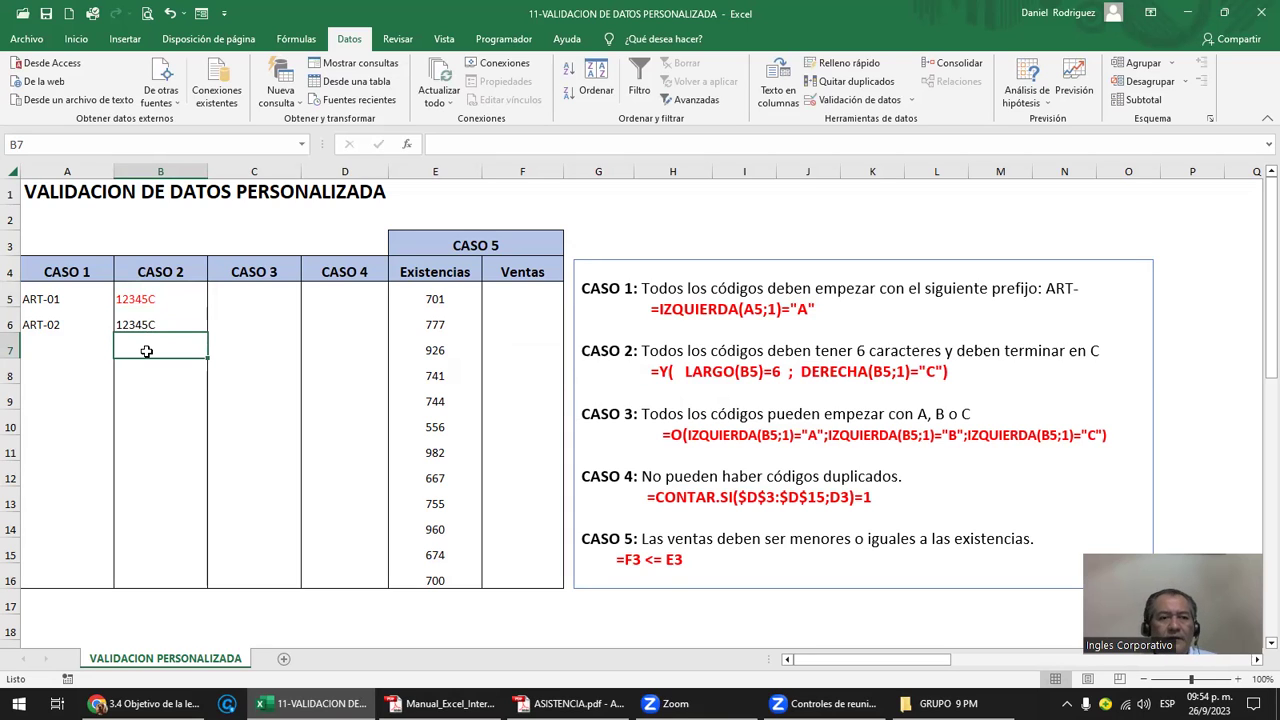
text(A)
key(Return)
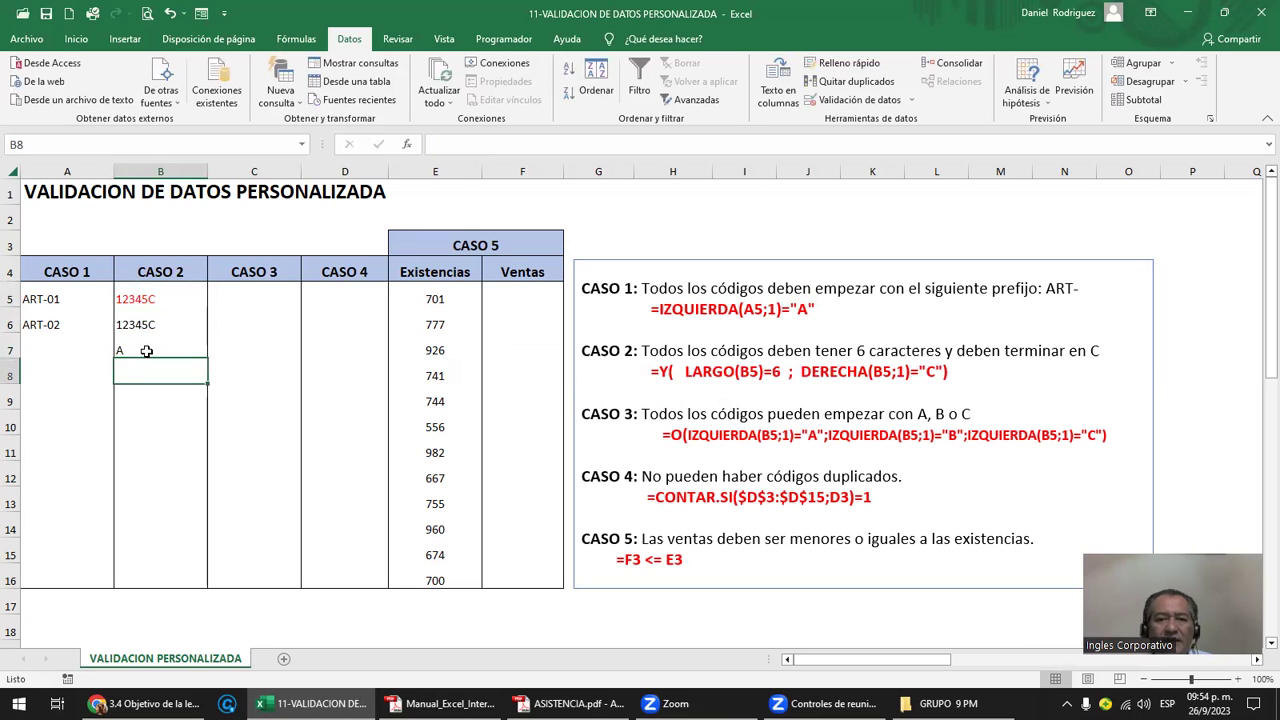
click(146, 351)
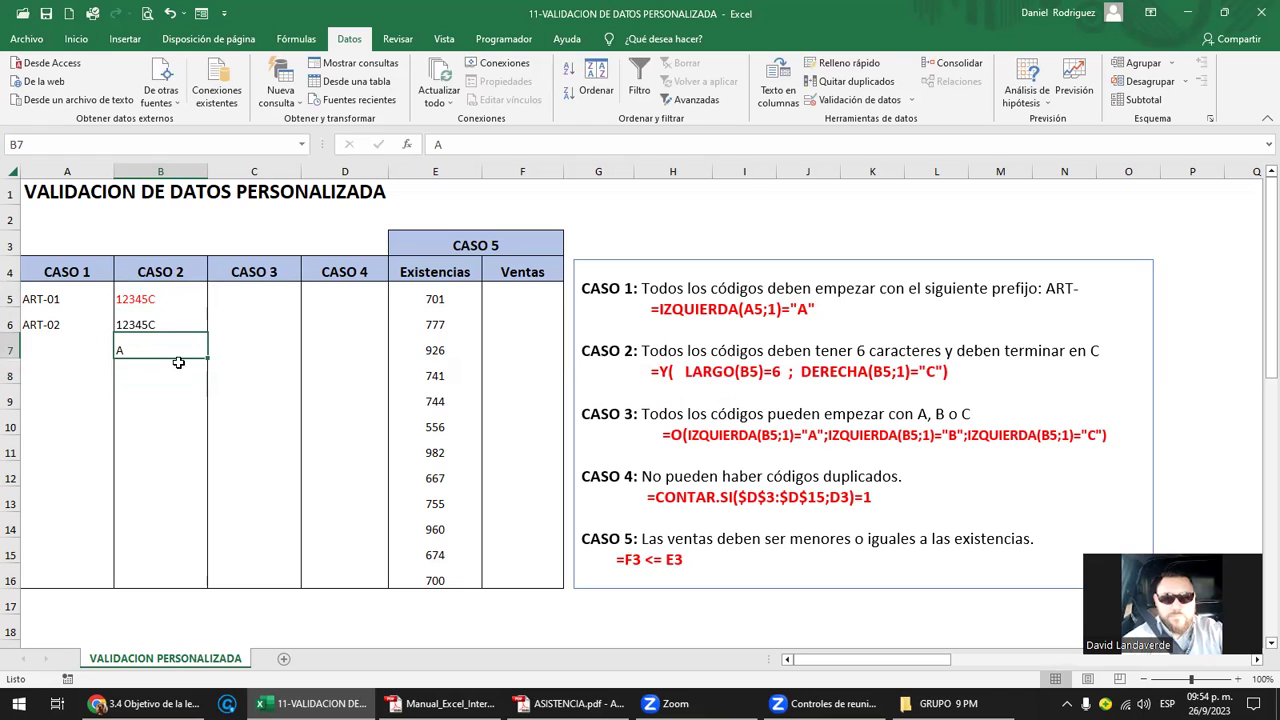
- Change cell B7 to AAA
drag(143, 298, 149, 550)
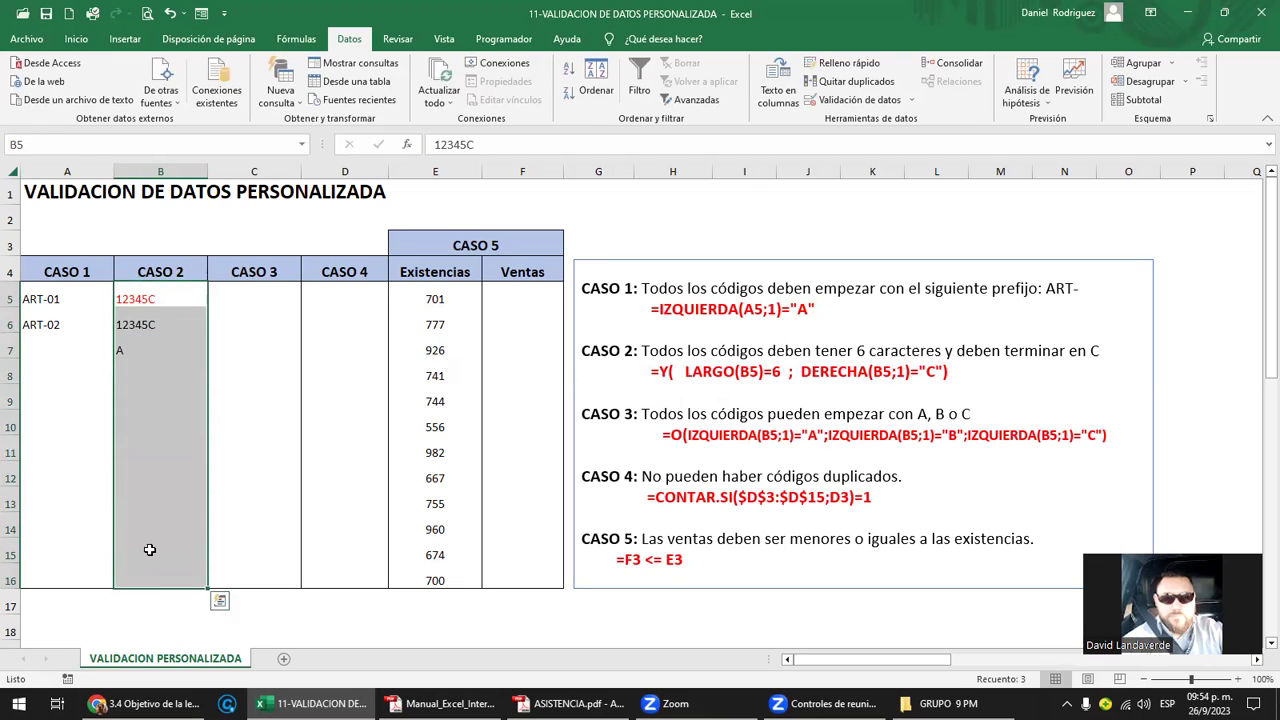
click(146, 350)
text(AA)
key(Return)
key(Up)
- Extend the CASO 2 validation rule to B5:B16 and confirm its formula
drag(142, 299, 127, 580)
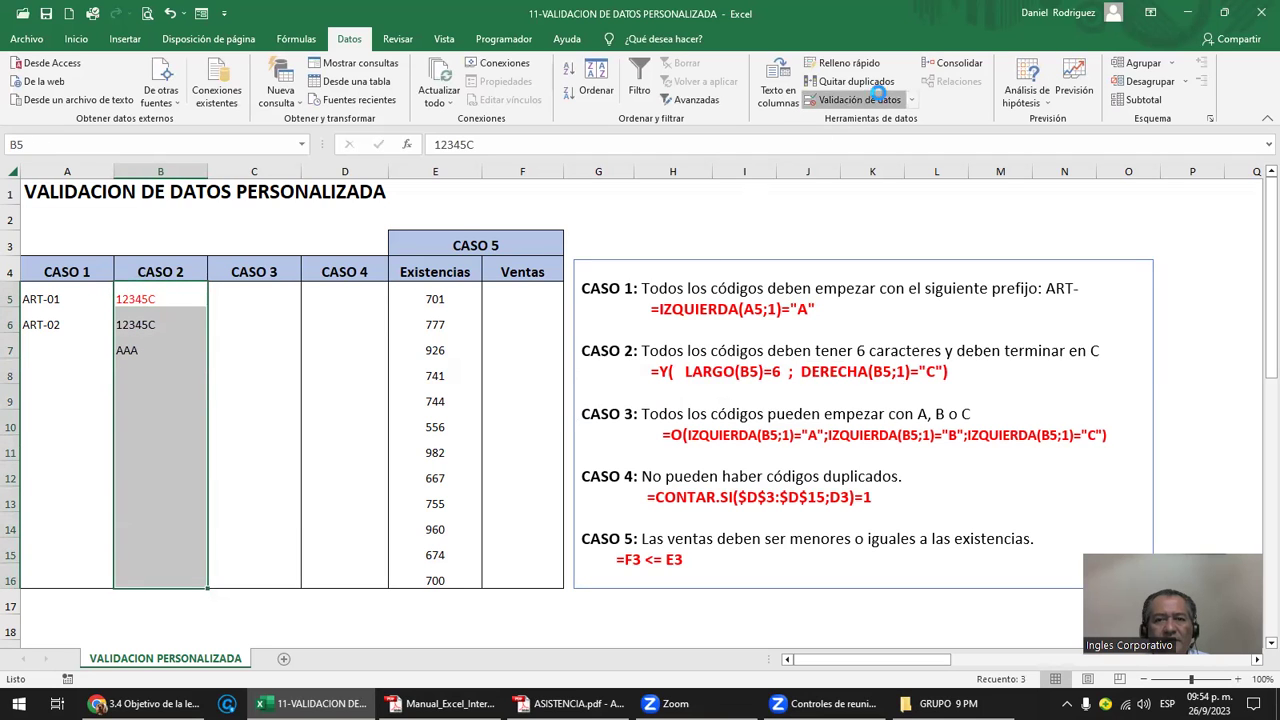
click(878, 92)
click(566, 398)
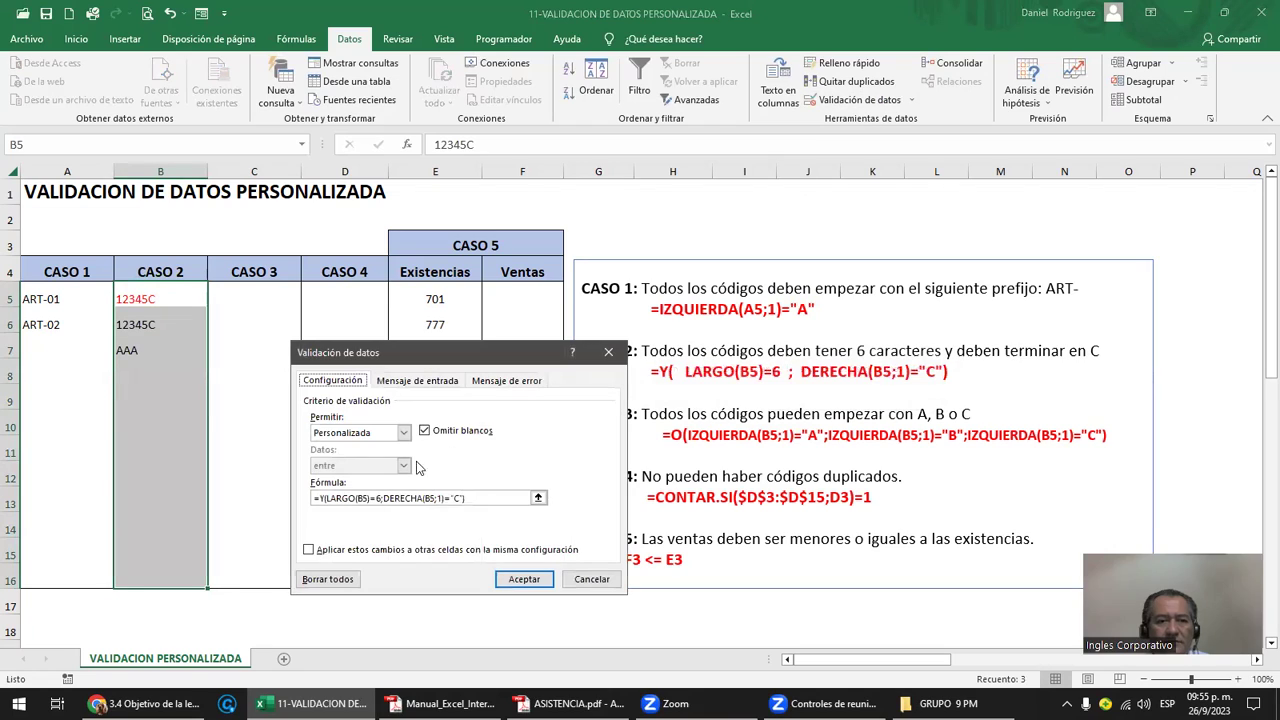
click(488, 498)
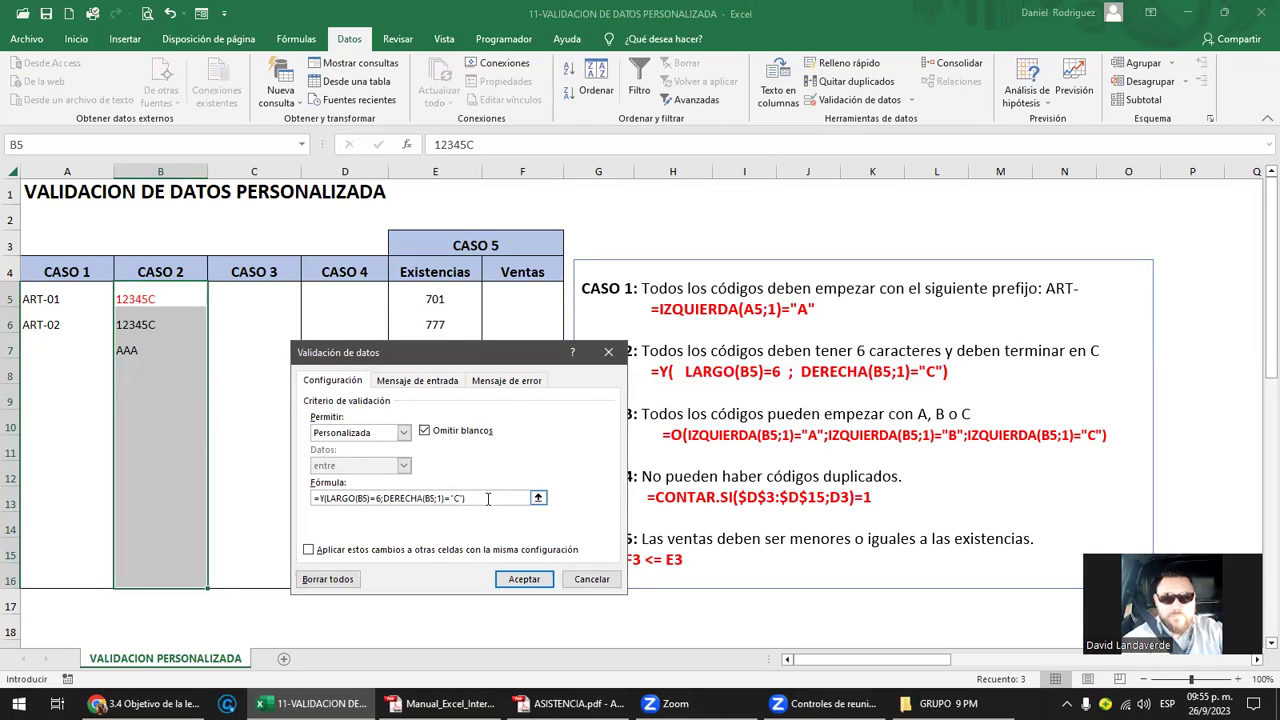
double_click(320, 503)
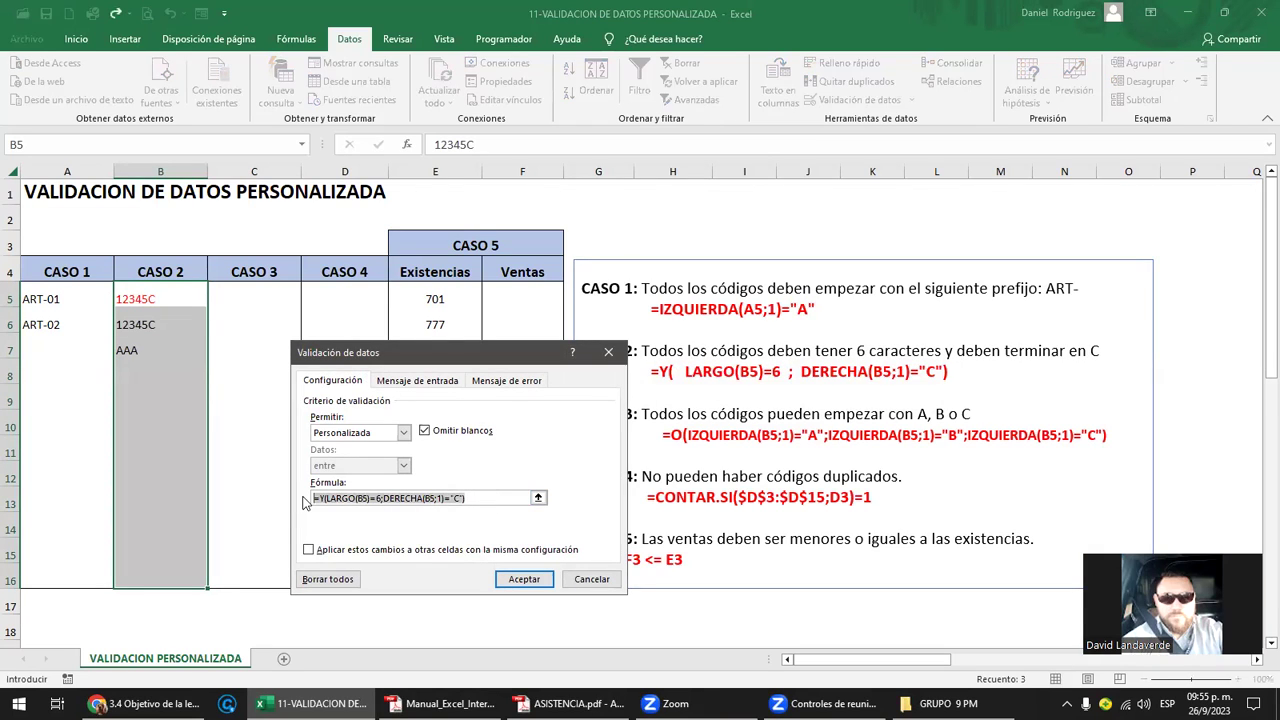
click(517, 580)
click(149, 395)
- Clear B7 and change the CASO 2 note's LARGO length from 6 to 10
click(158, 358)
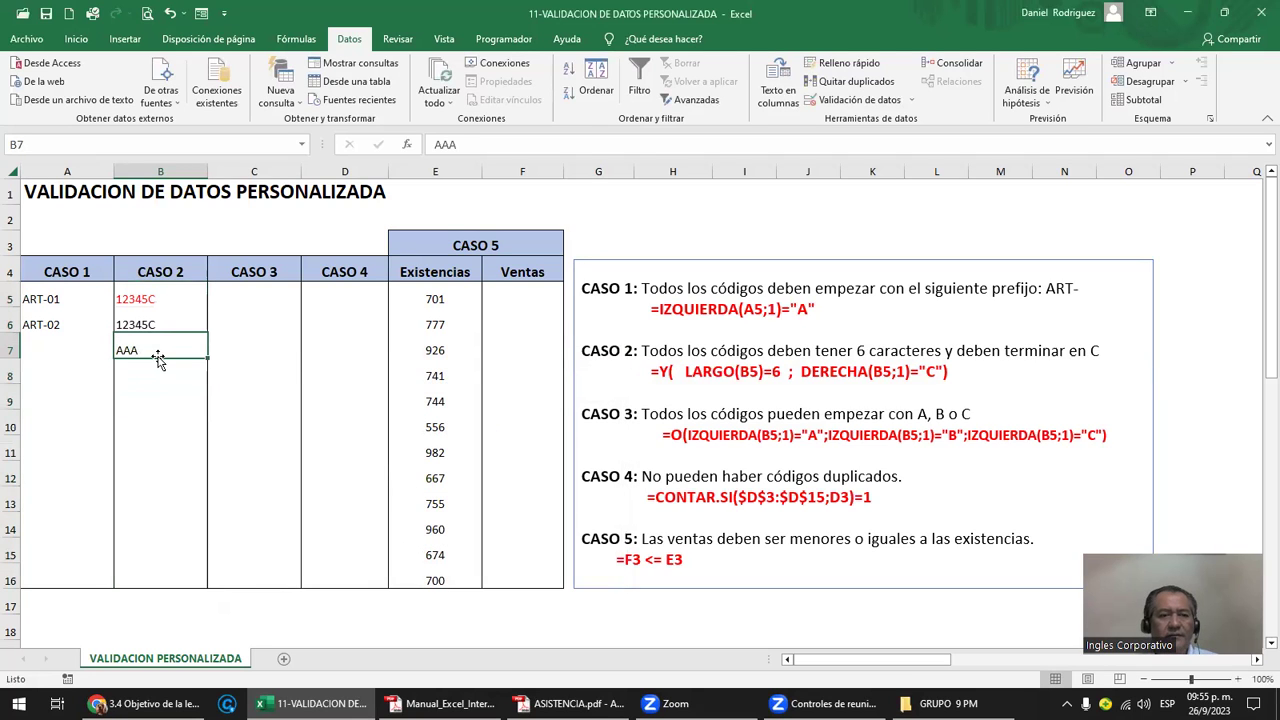
key(Delete)
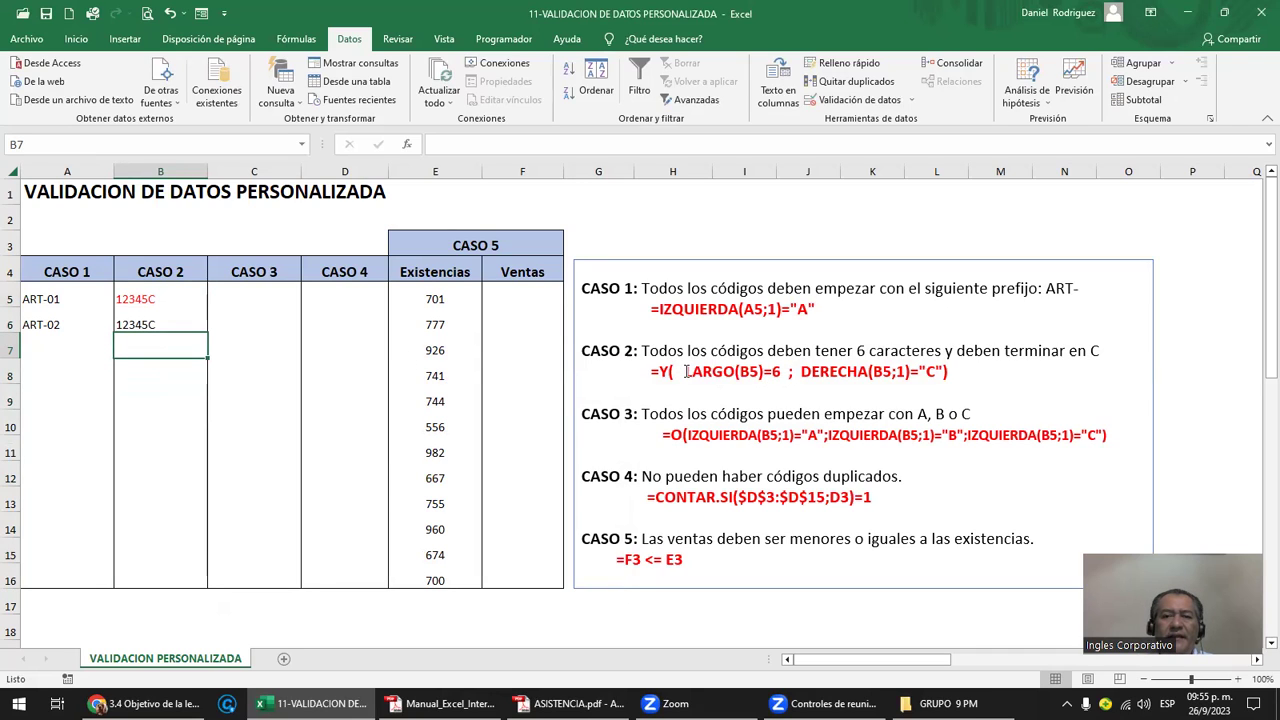
click(767, 371)
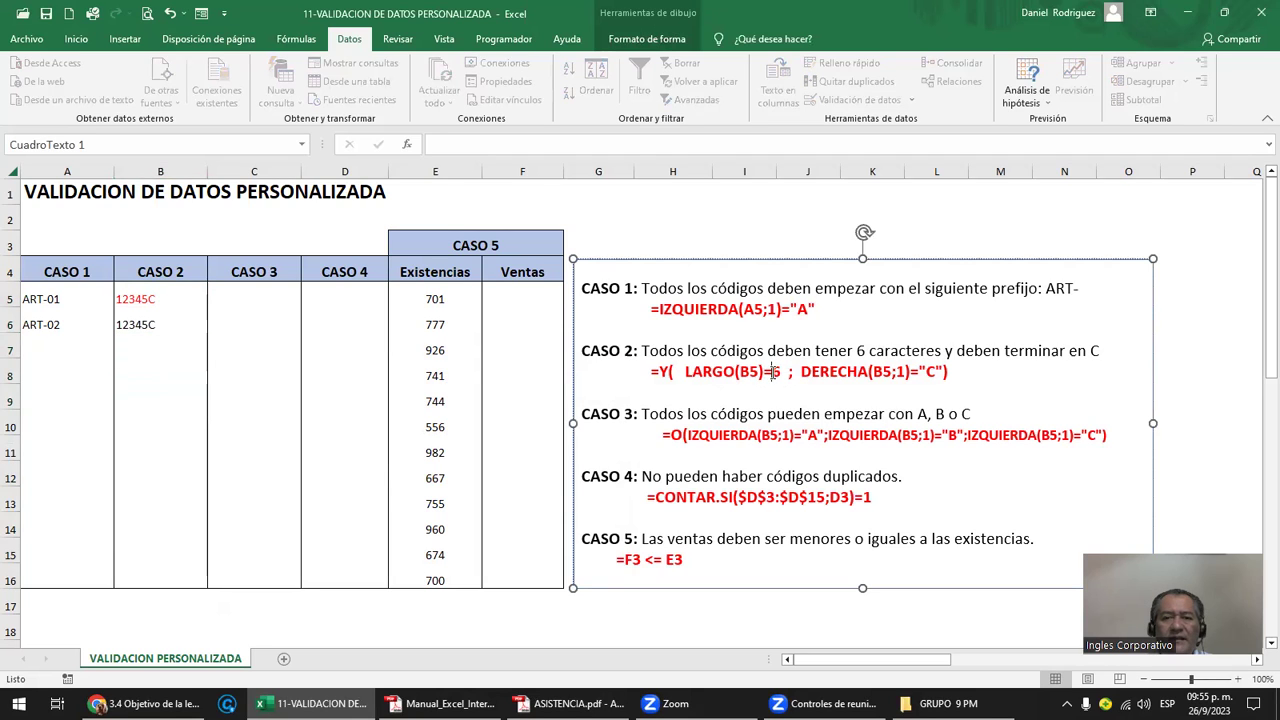
text(10)
key(Delete)
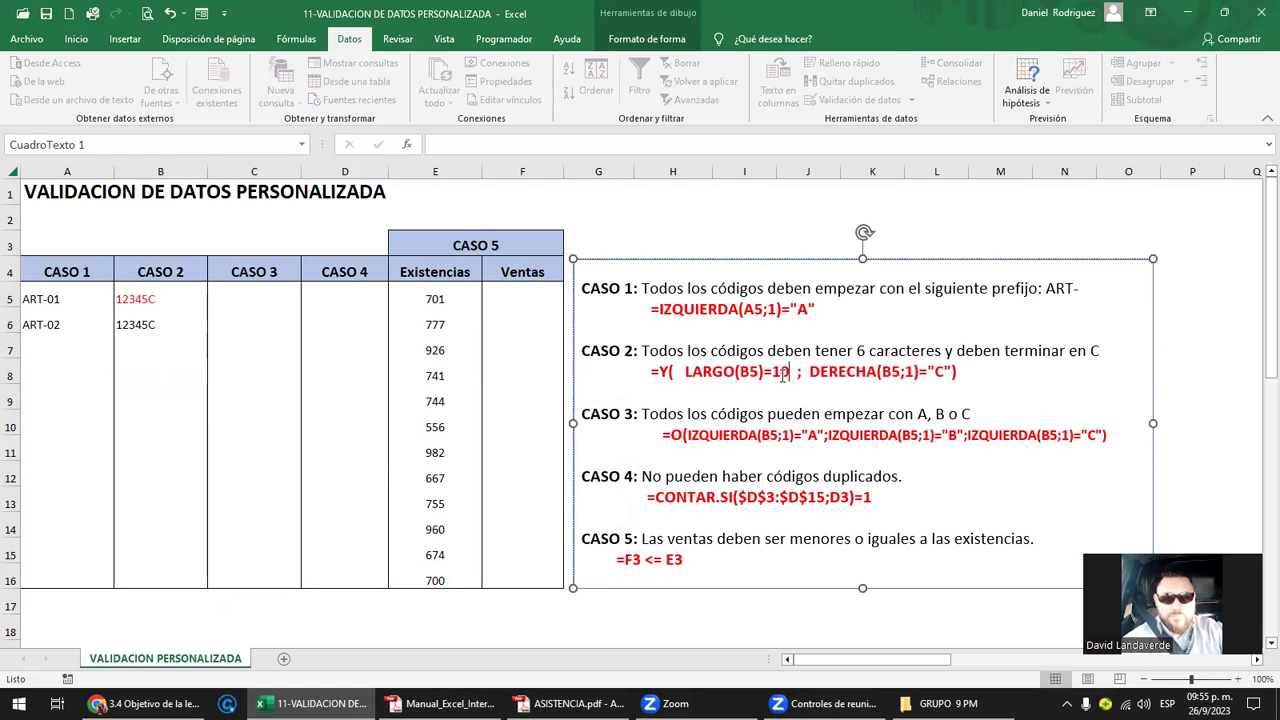
- Change DERECHA's count to 2 and the ending to "AX" in the CASO 2 note
click(904, 372)
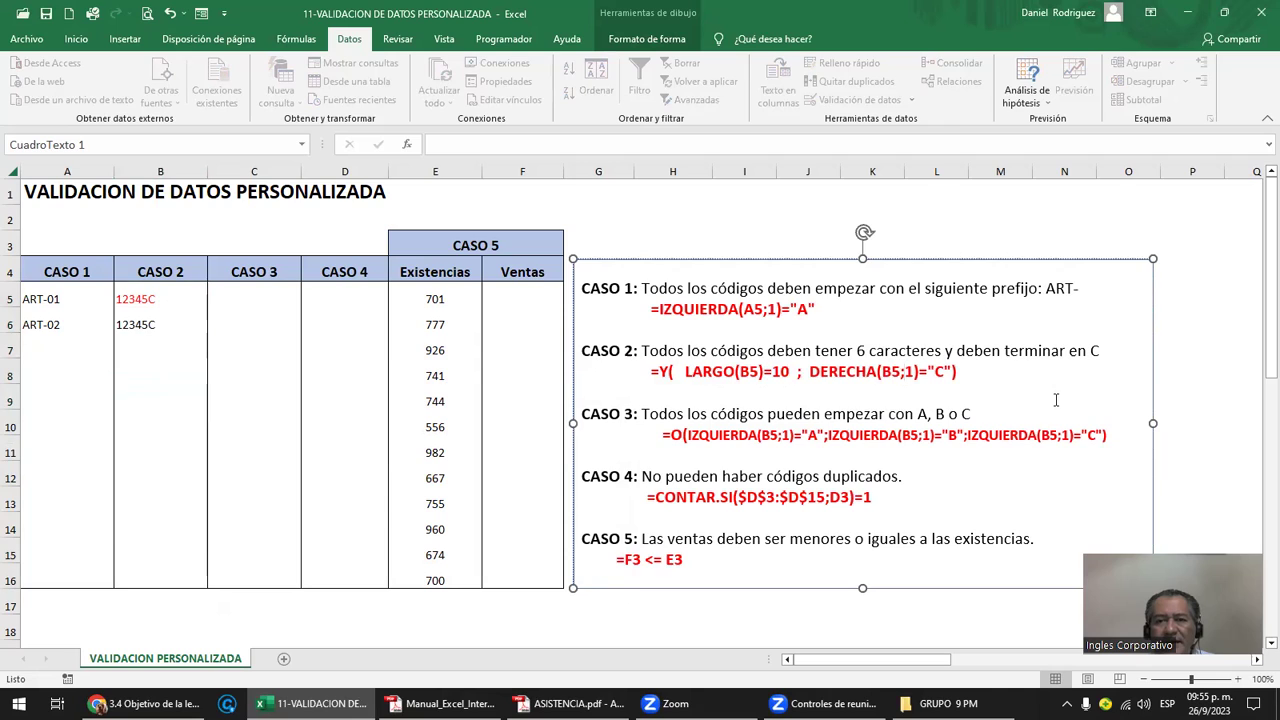
text(2)
key(Delete)
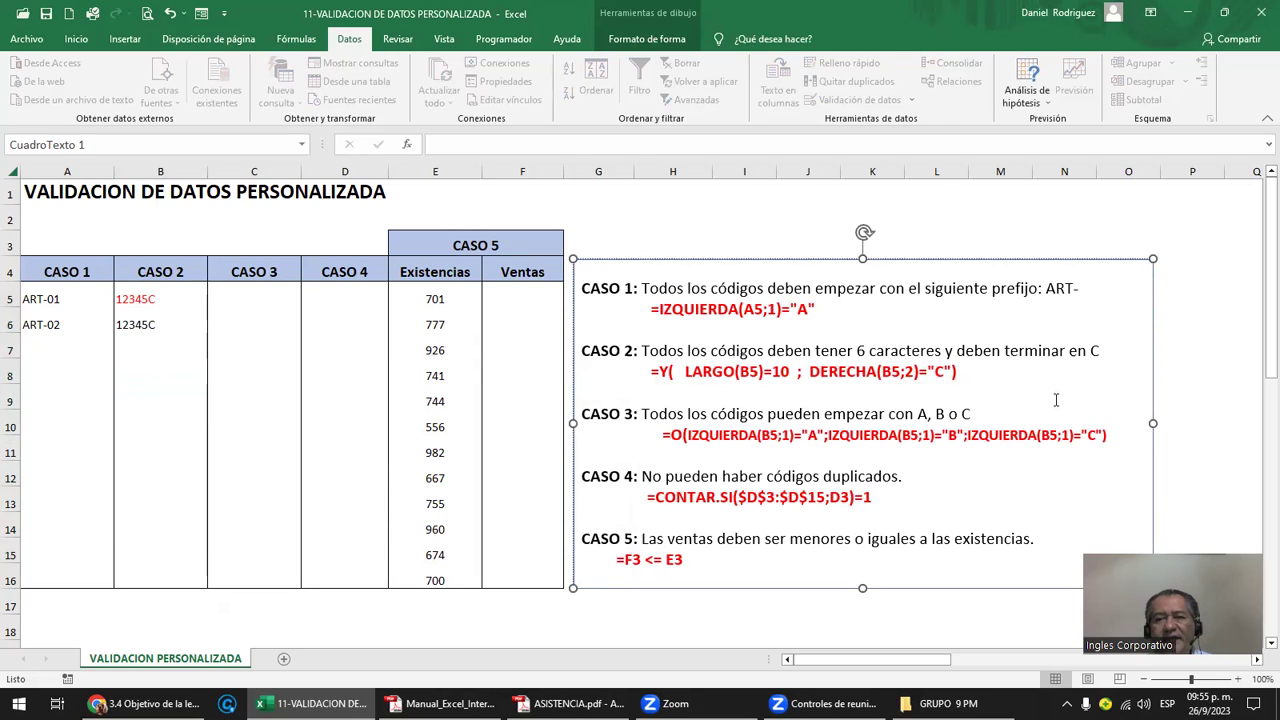
key(Right)
key(Right)
key(Right)
key(Delete)
text(AX)
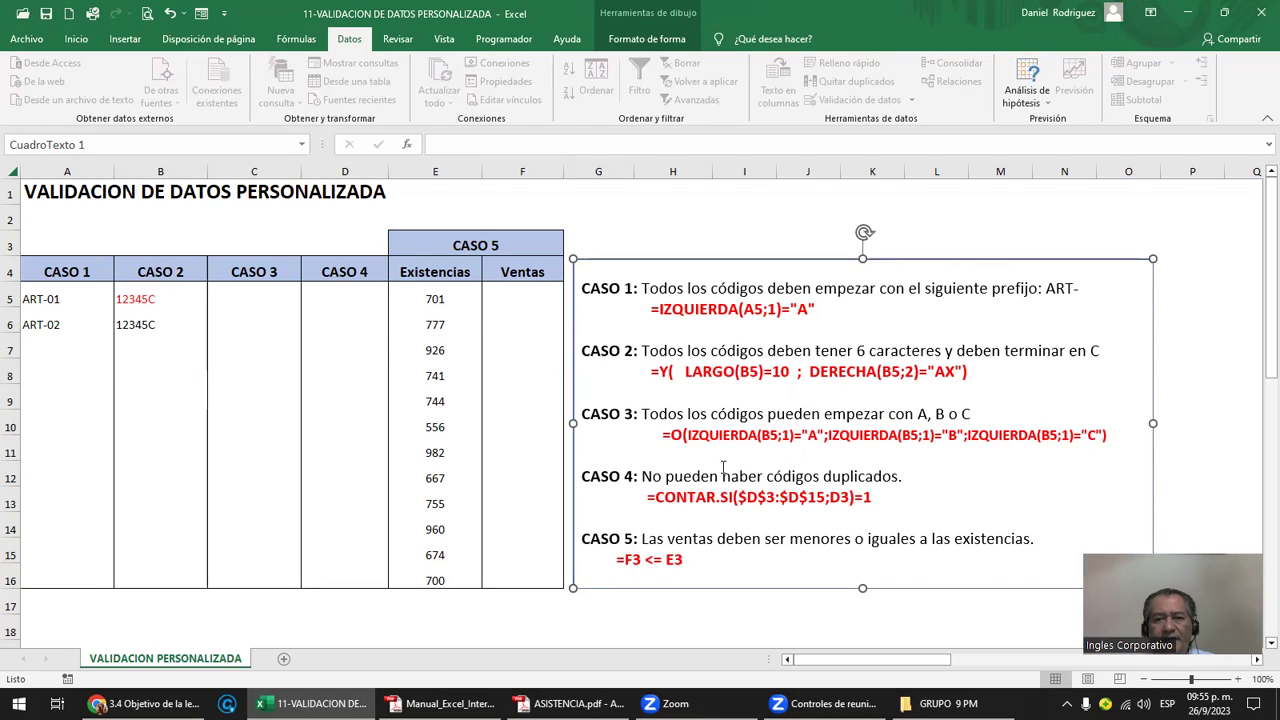
- Copy the CASO 3 formula line from the notes box
triple_click(660, 435)
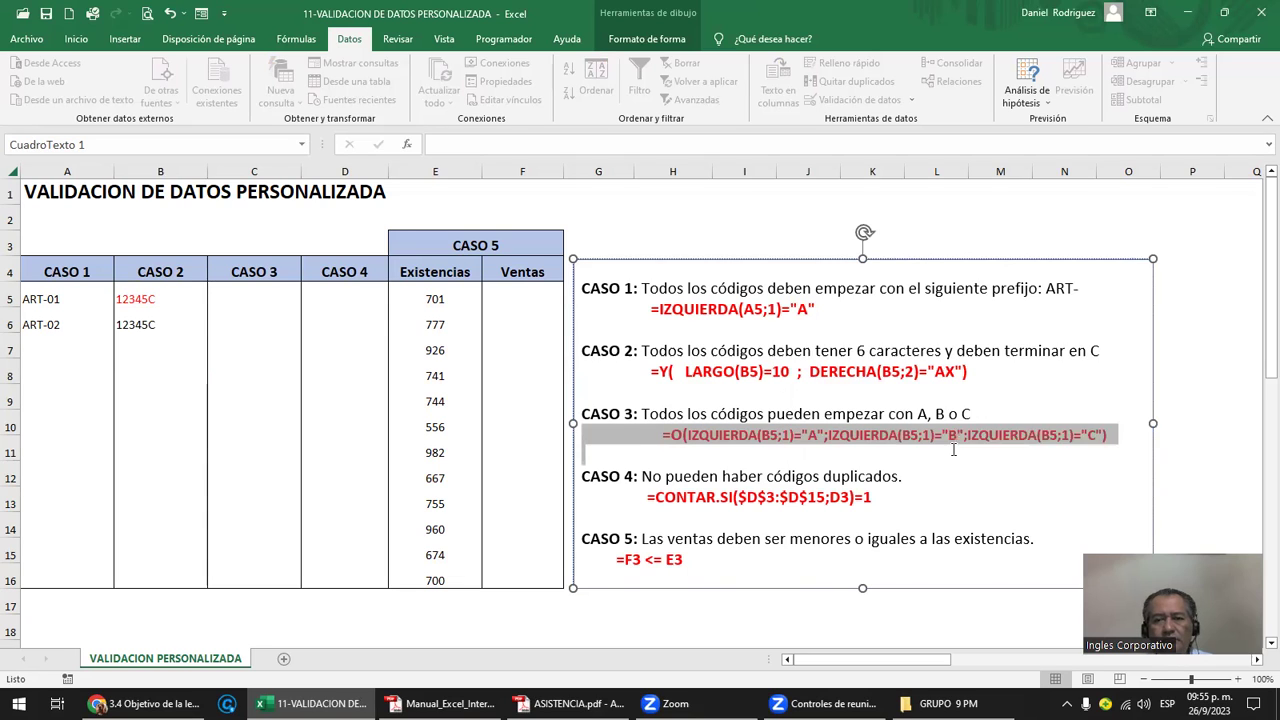
click(690, 378)
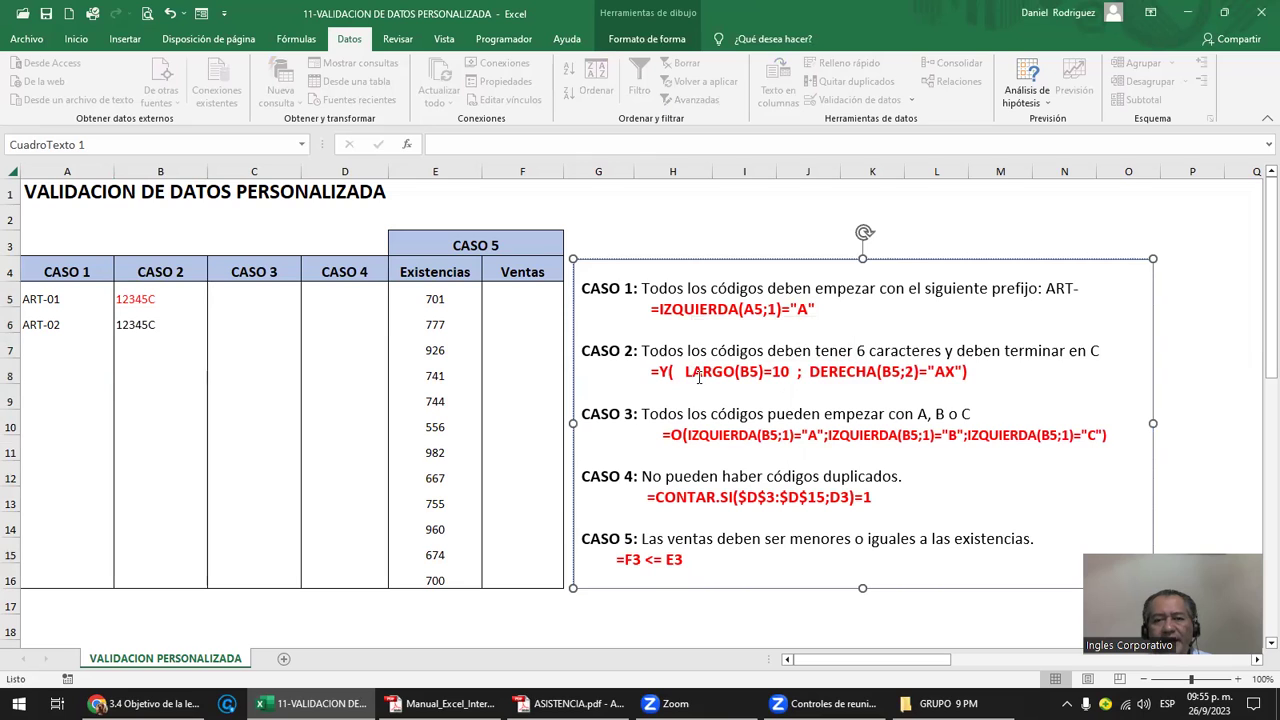
drag(686, 372, 772, 372)
click(954, 373)
drag(1100, 432, 664, 446)
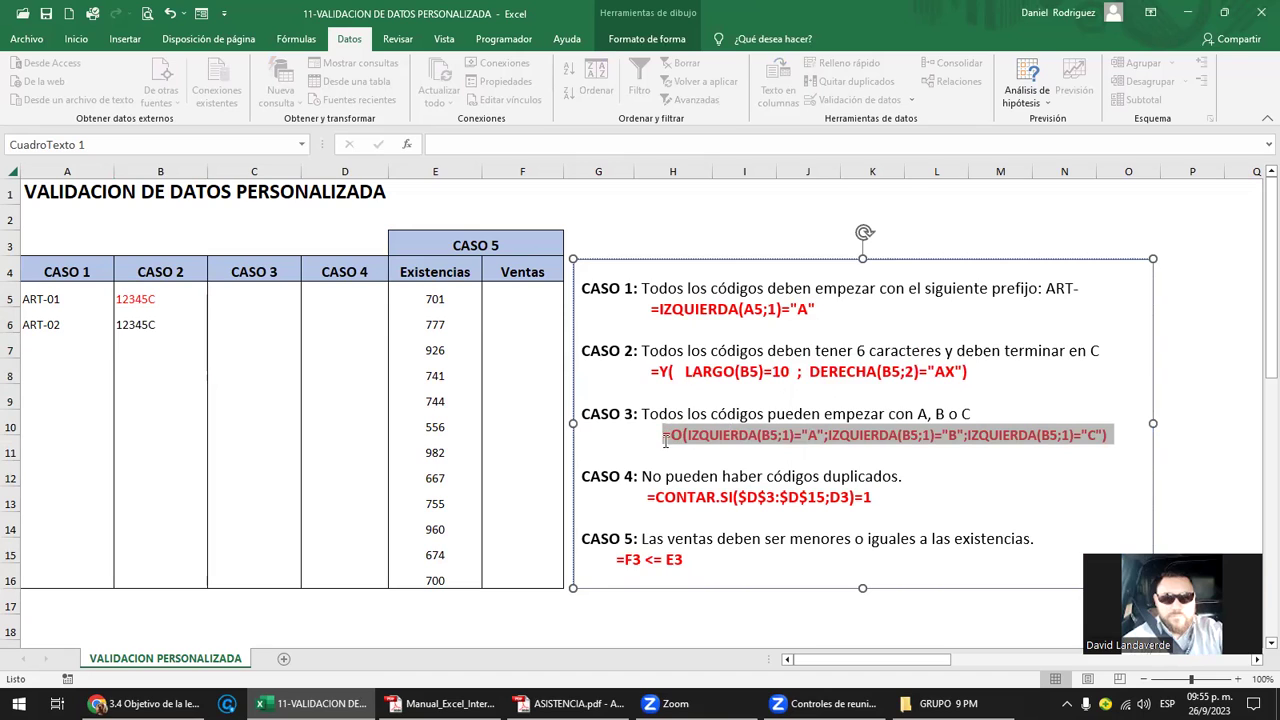
key(ctrl+c)
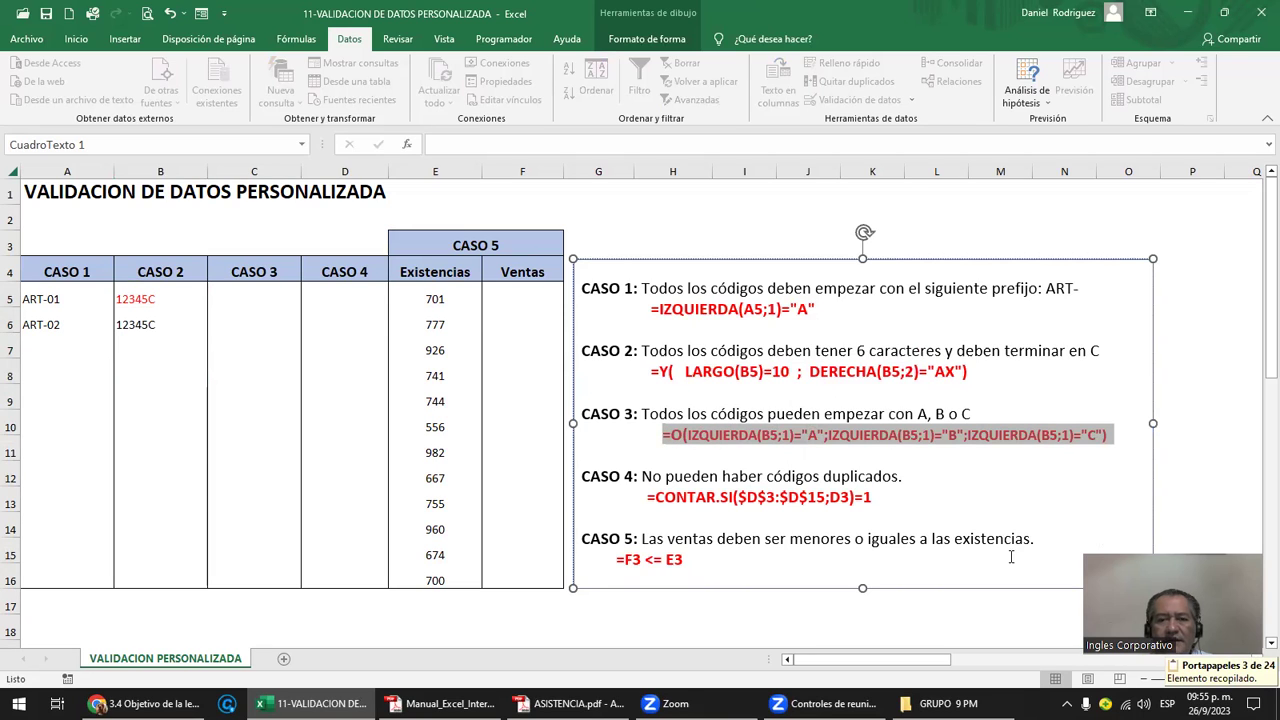
click(683, 437)
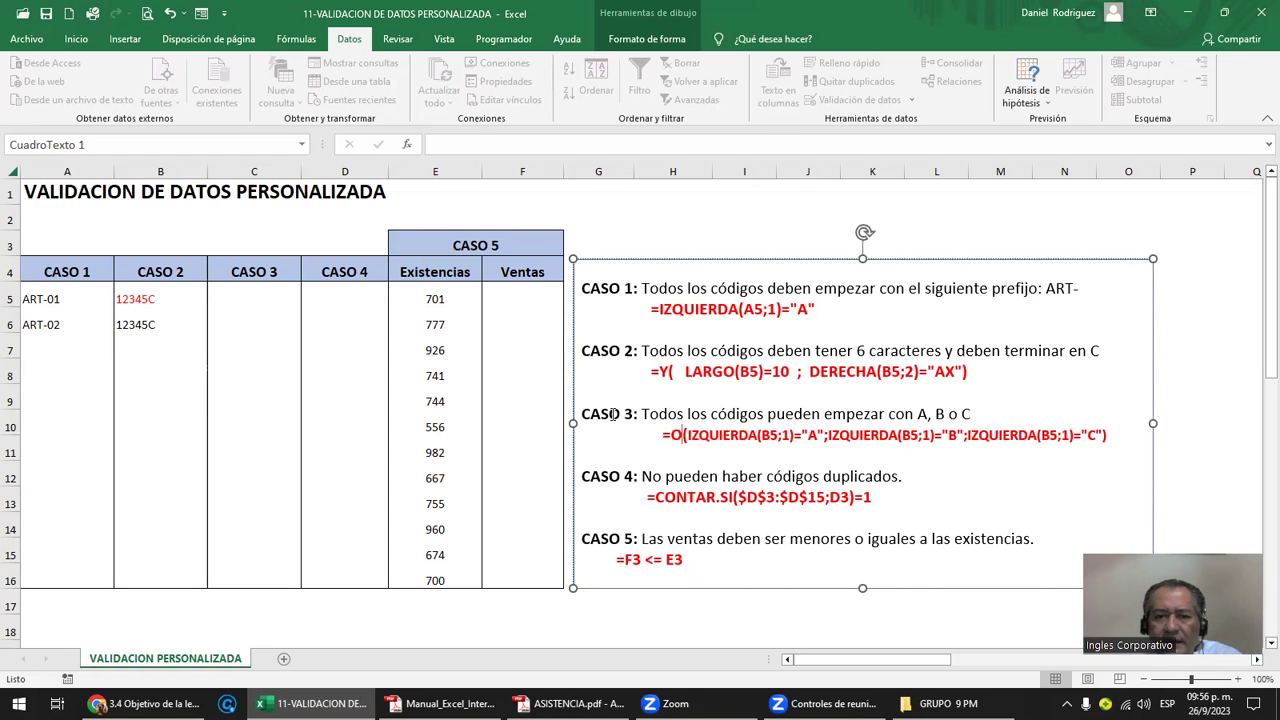
- Insert spaces around the semicolons in the CASO 3 note formula
click(738, 436)
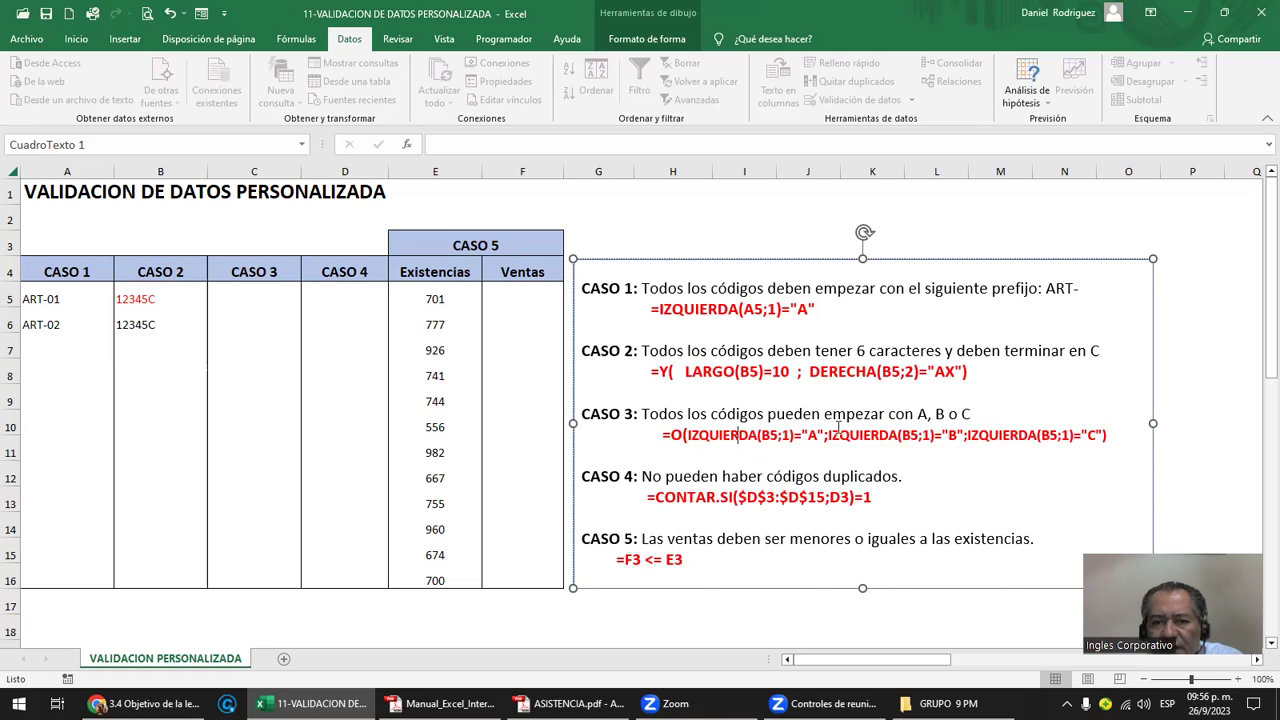
click(826, 435)
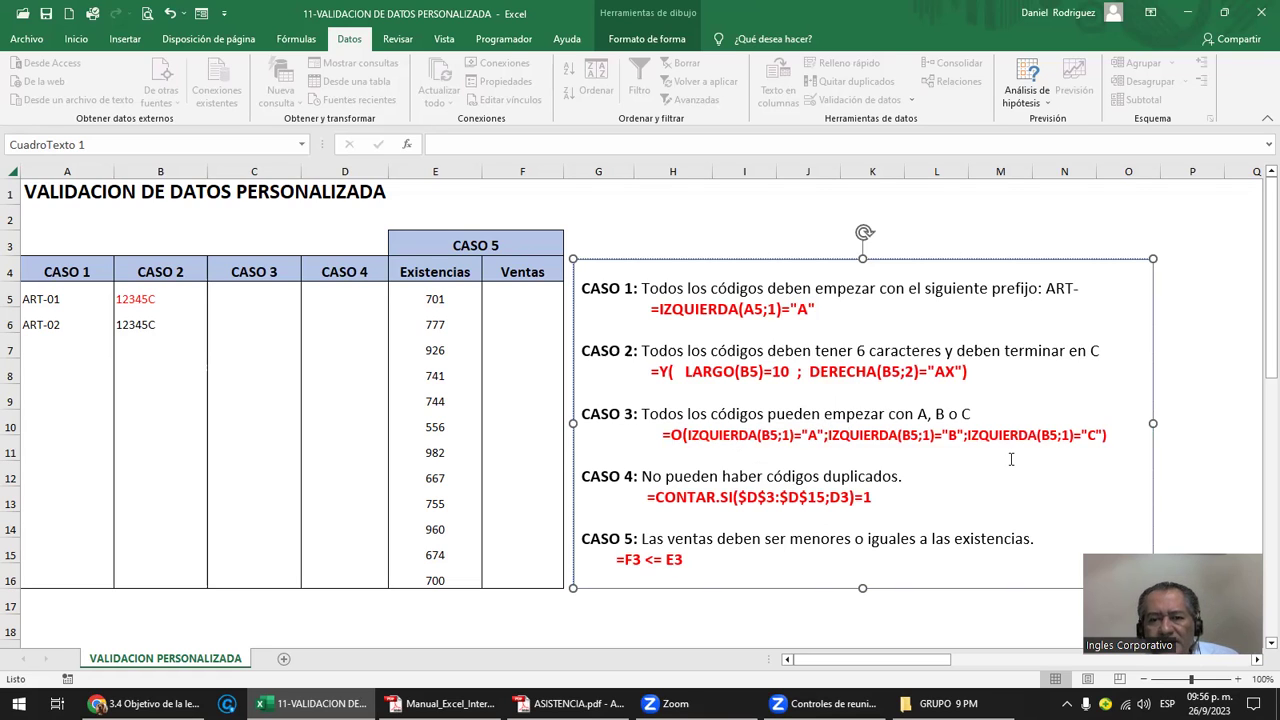
key(Right)
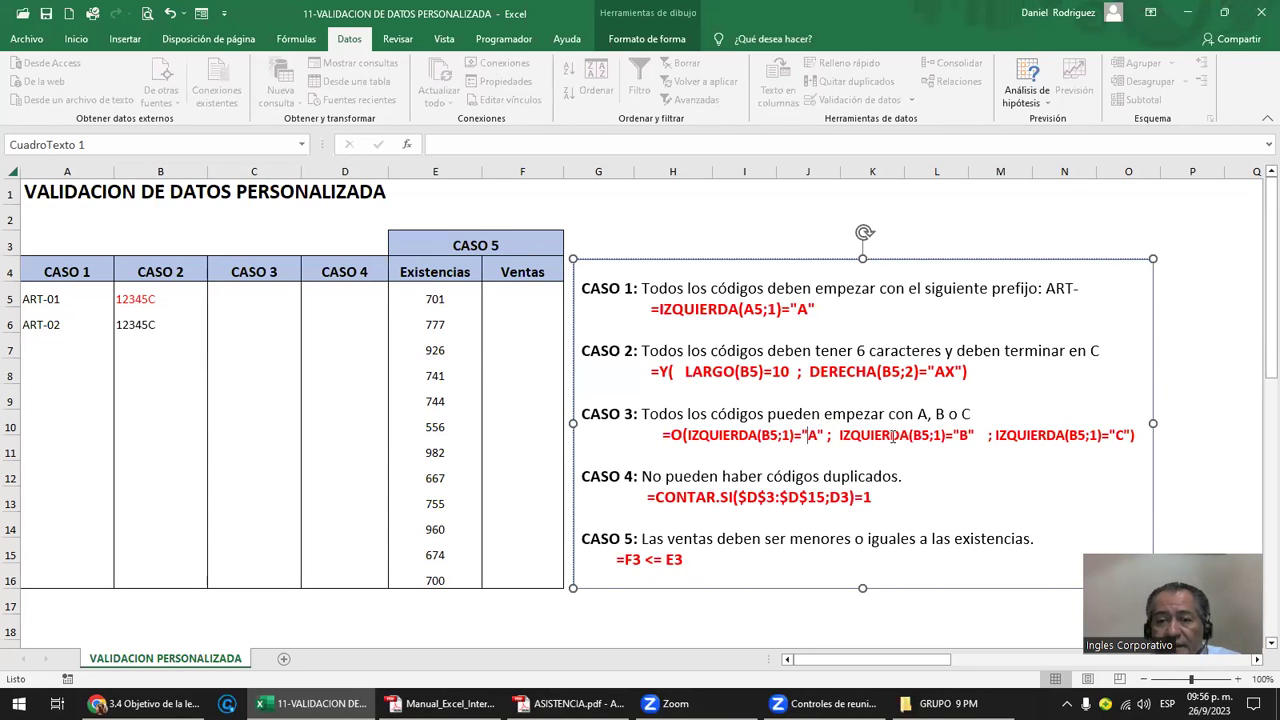
drag(976, 438, 953, 437)
click(1121, 445)
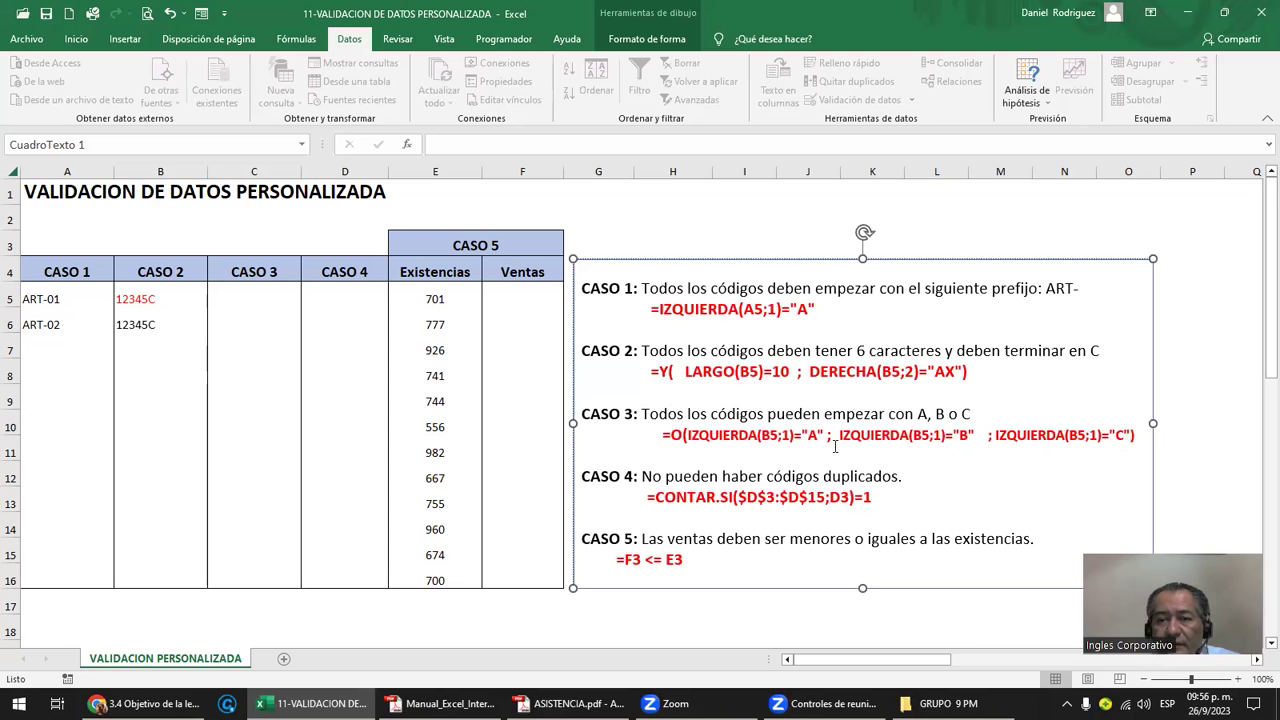
drag(245, 292, 258, 580)
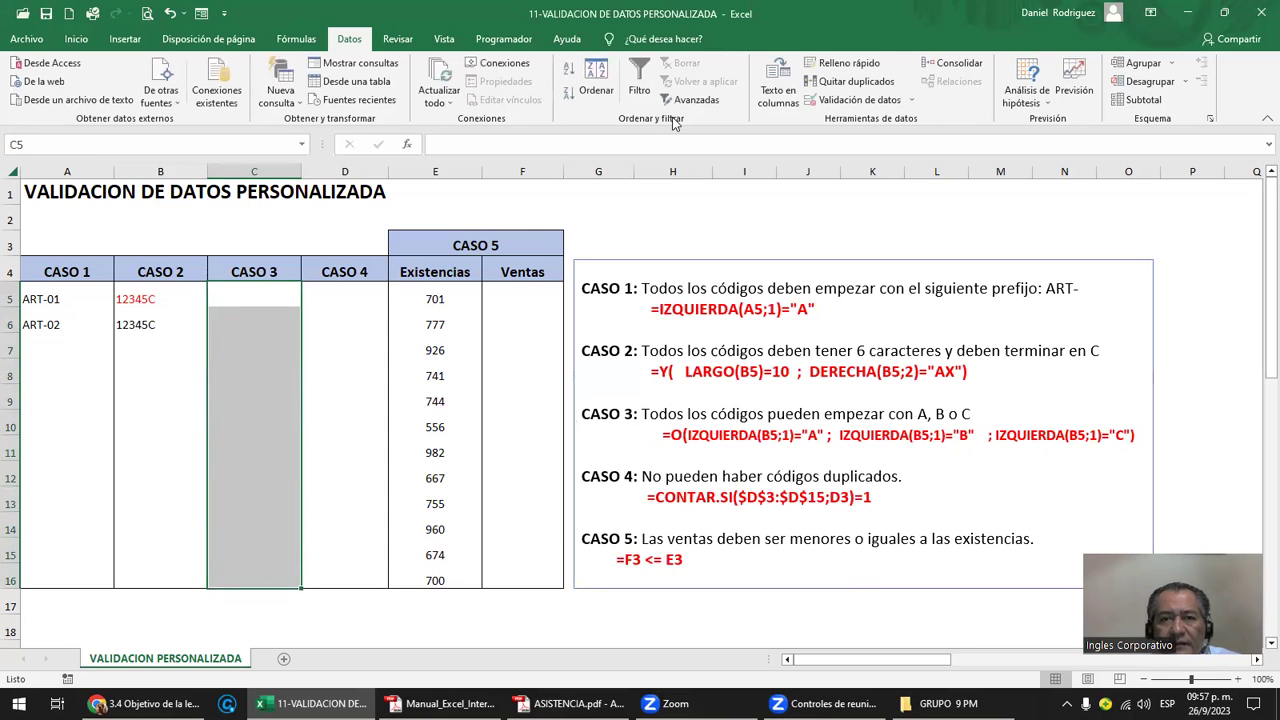
- Set a Personalizada validation rule on C5:C16 with the pasted O(IZQUIERDA…) formula
click(856, 100)
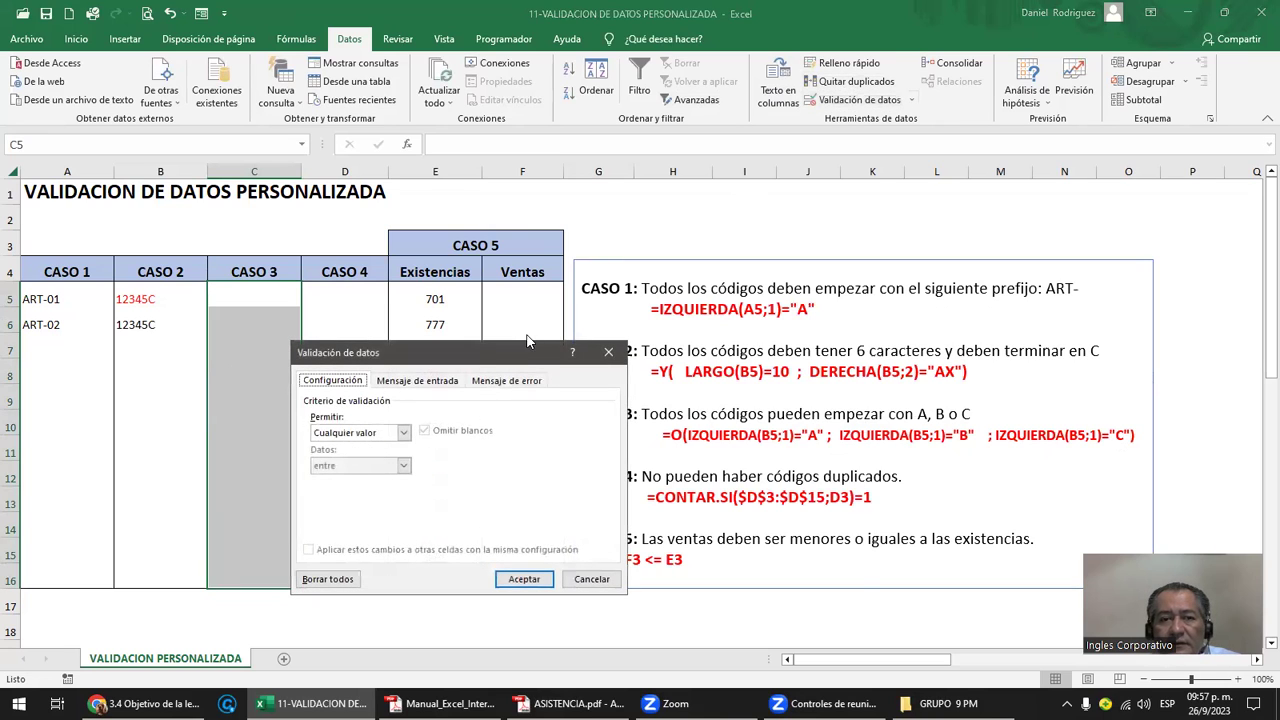
click(406, 433)
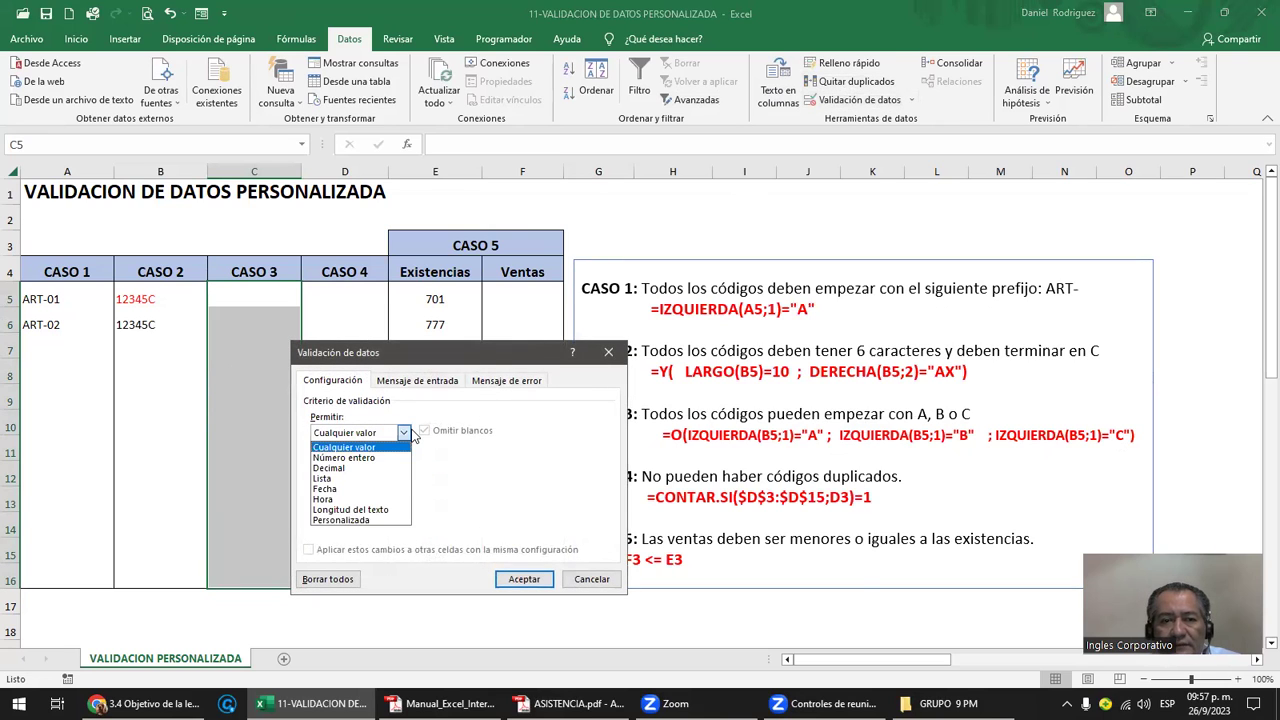
click(342, 519)
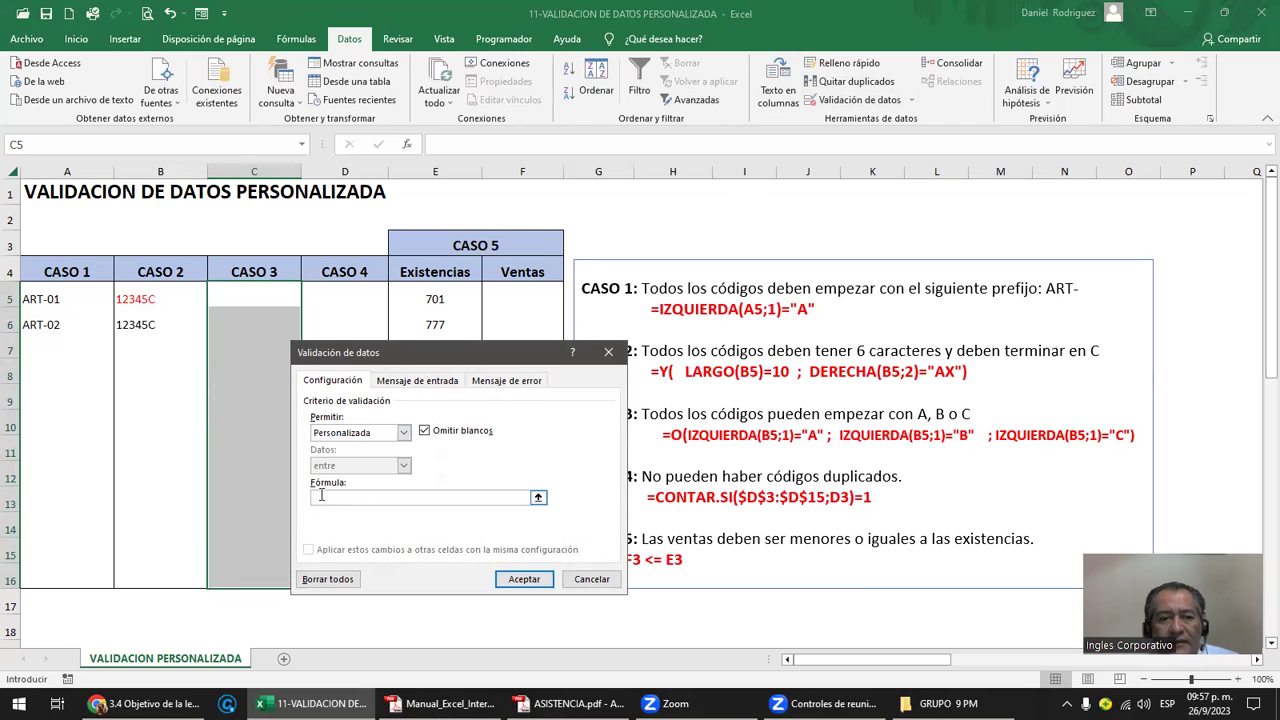
click(321, 495)
key(ctrl+v)
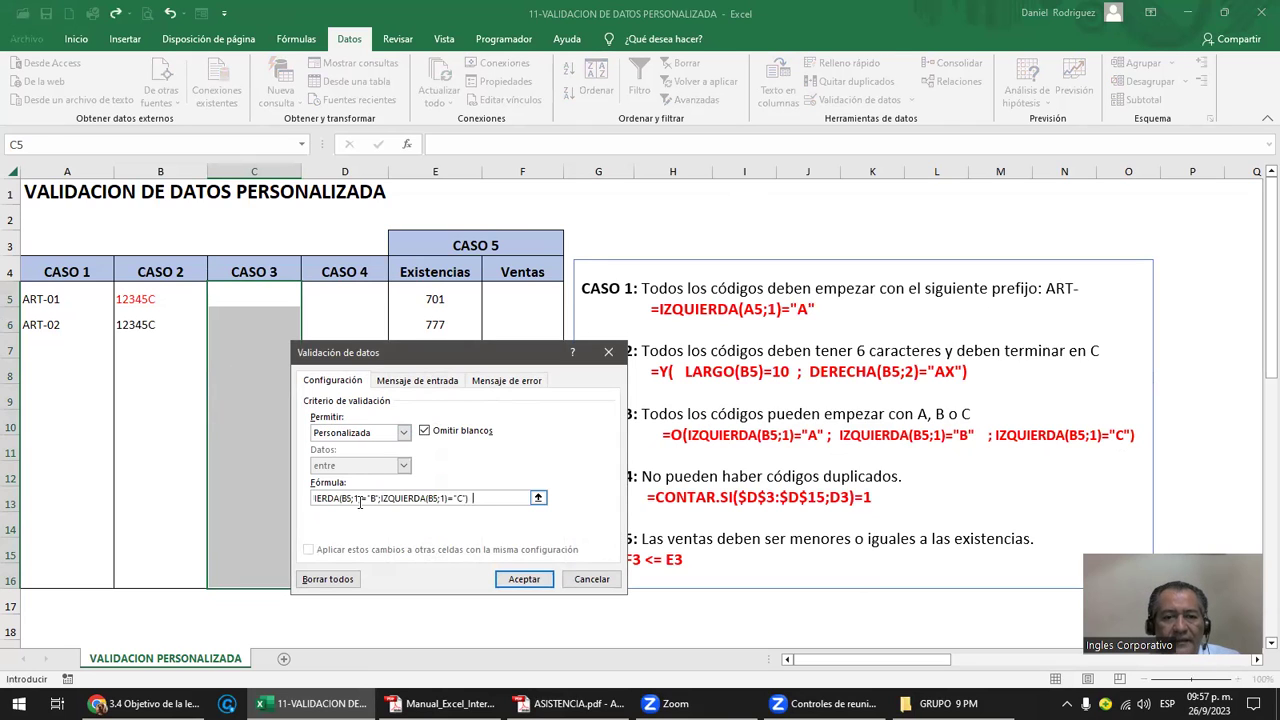
key(BackSpace)
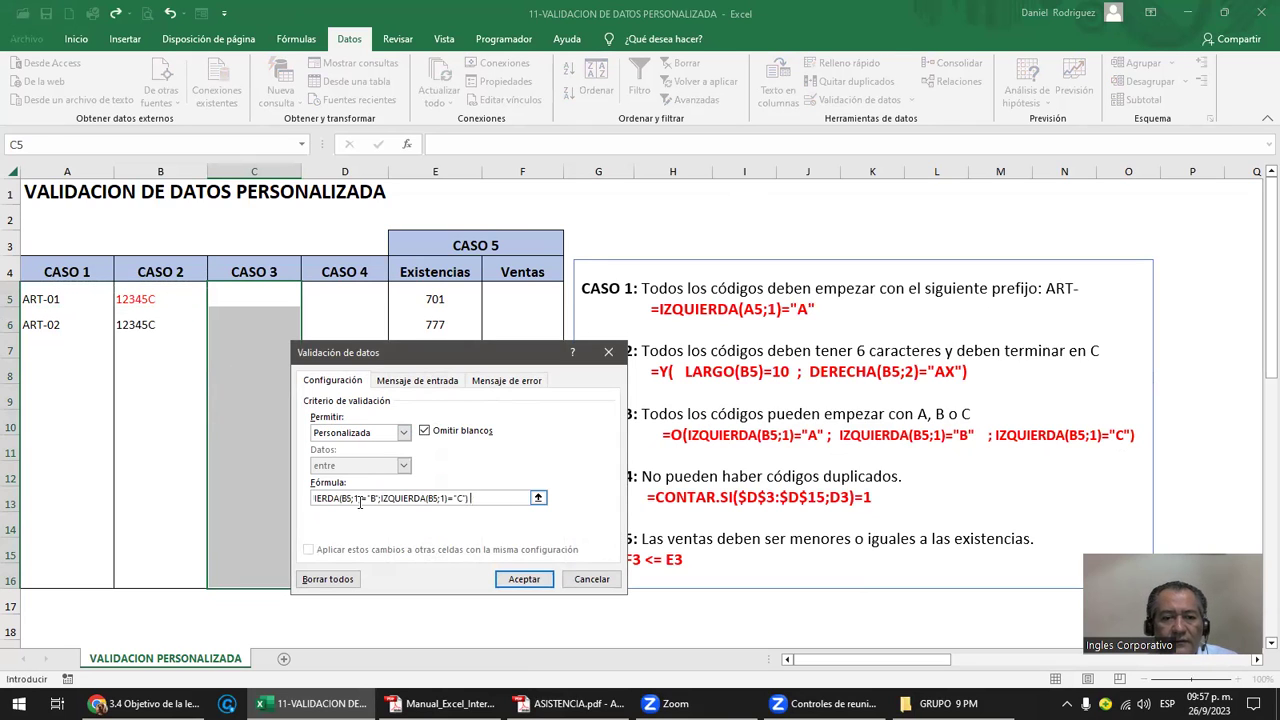
key(Return)
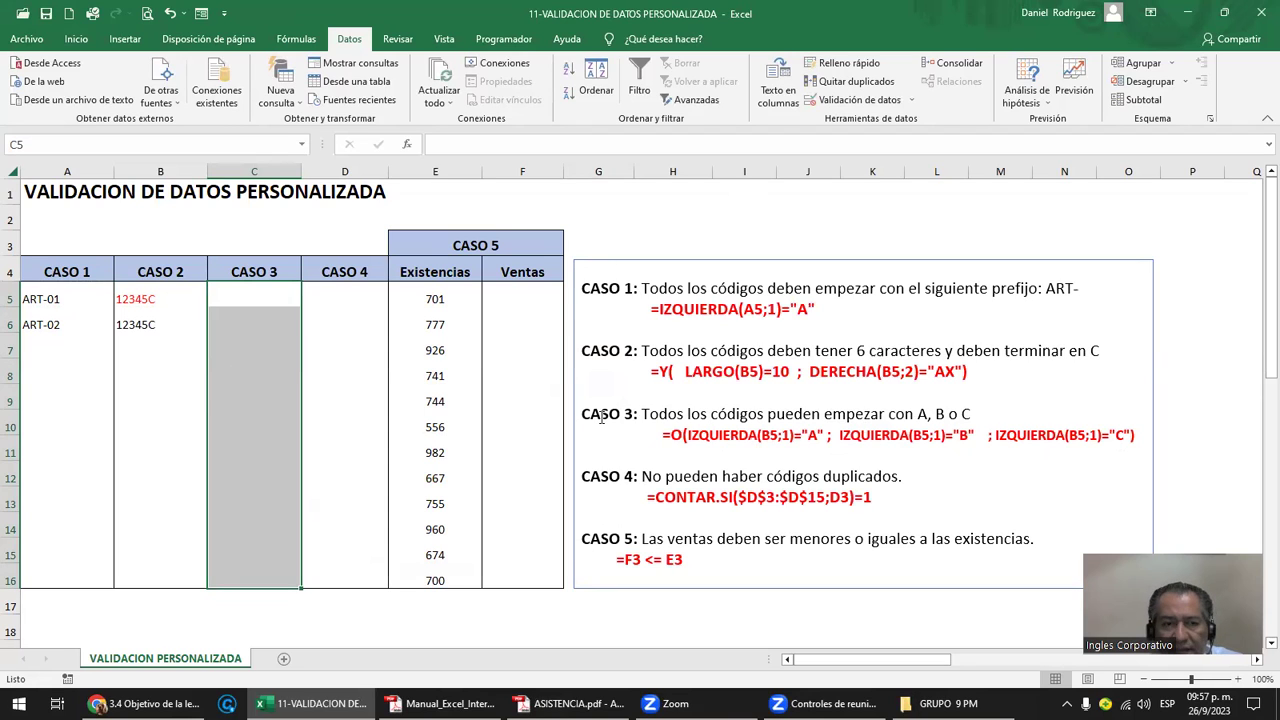
- Test AAAA in C5, which is rejected, and cancel the entry
click(261, 315)
click(261, 306)
text(AAAA)
key(Return)
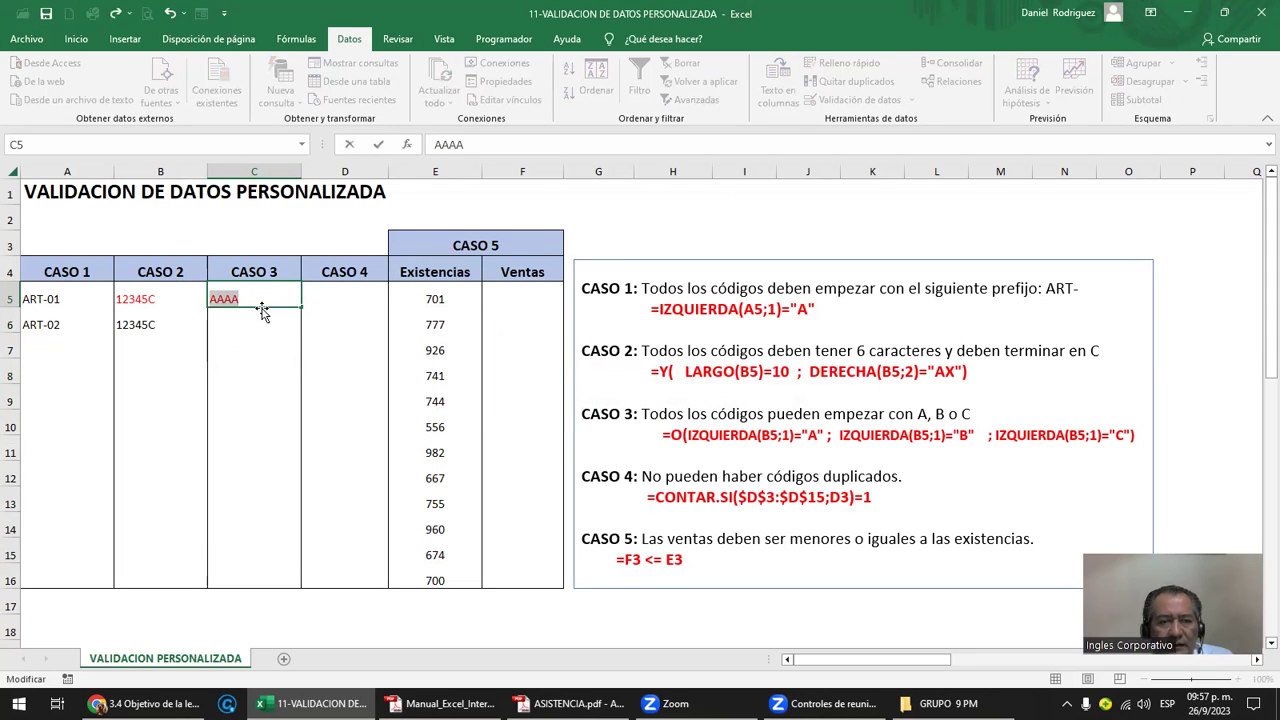
key(Escape)
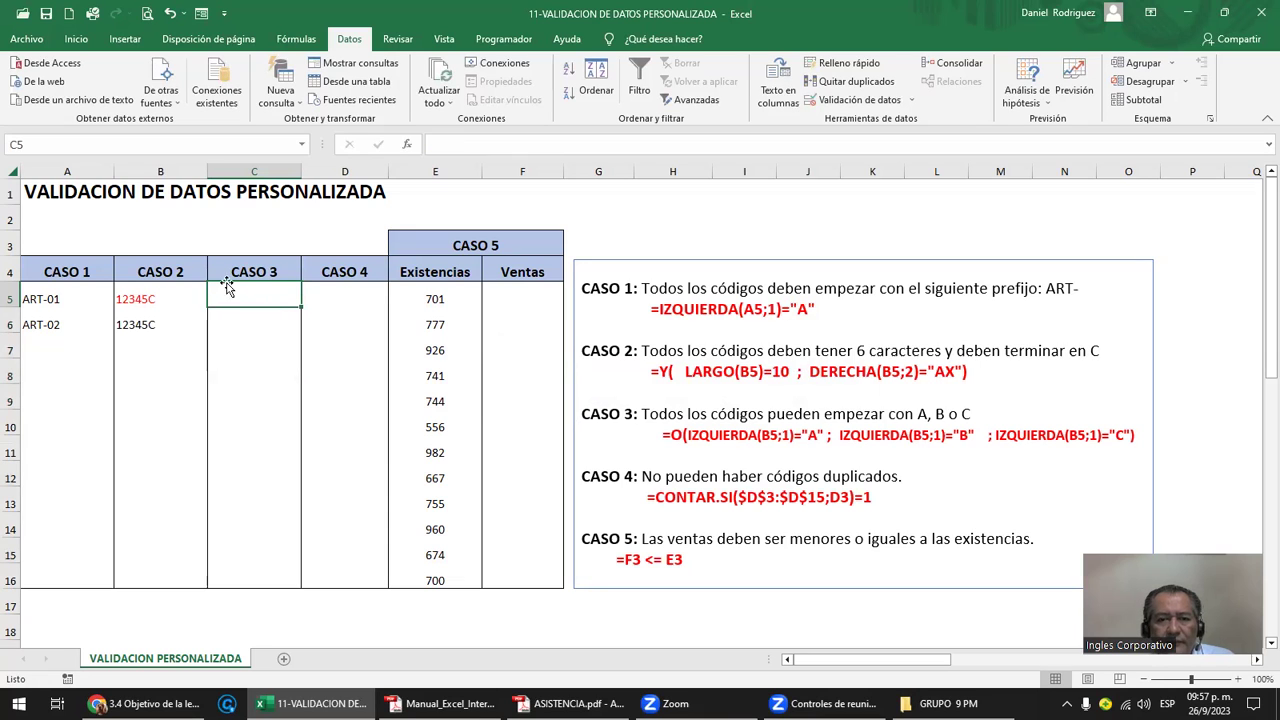
- Remove the extra spaces after "A" and "B" in the CASO 3 note and copy it
click(822, 435)
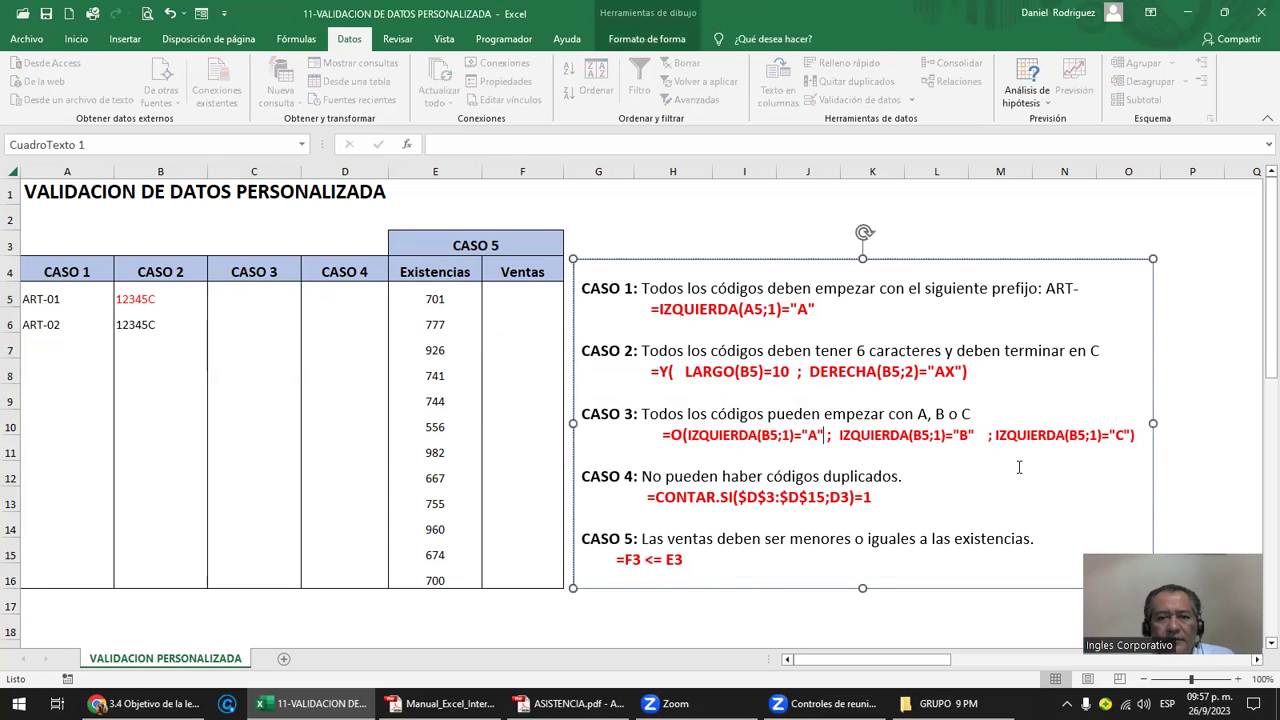
key(Delete)
key(Delete)
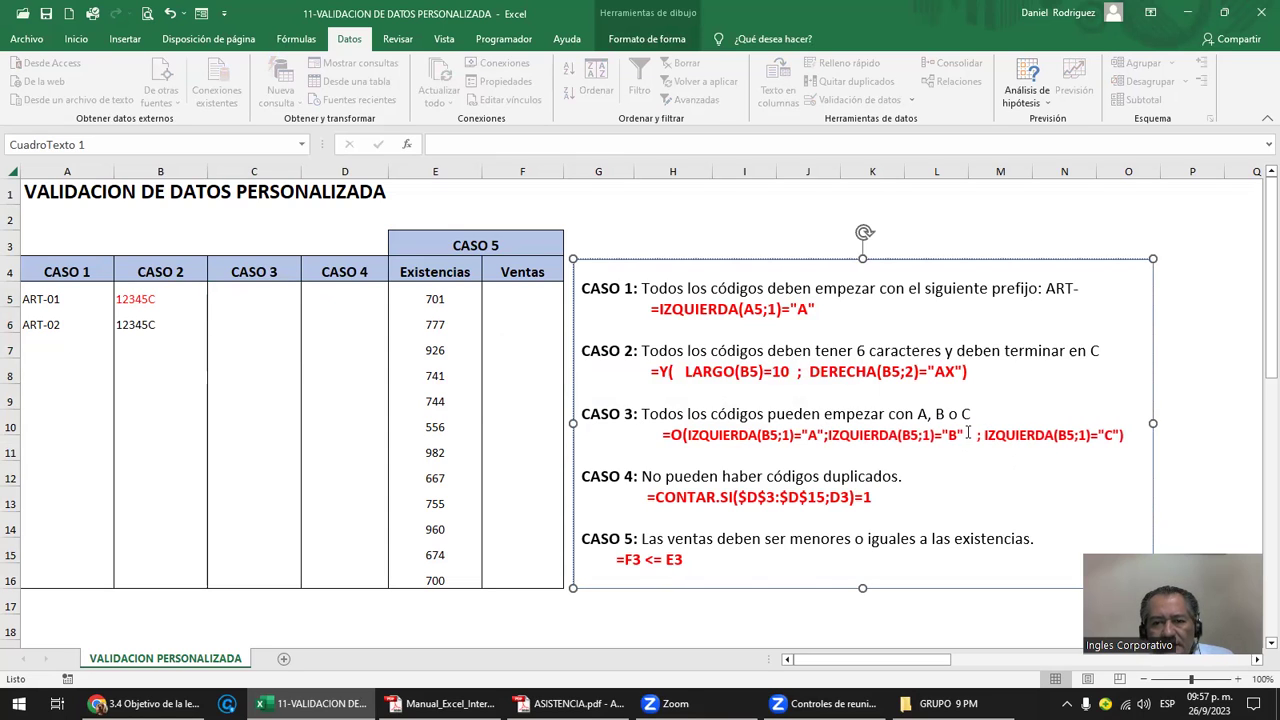
key(Delete)
key(Delete)
key(Delete)
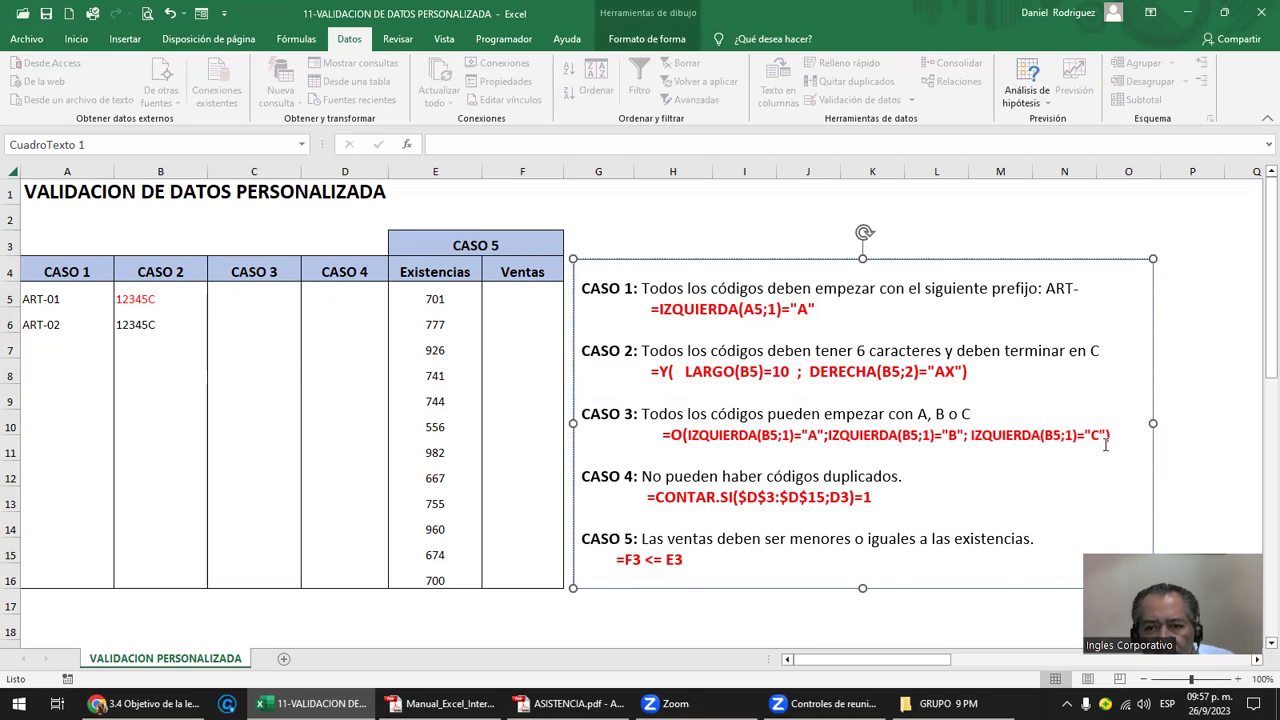
drag(1111, 436, 664, 437)
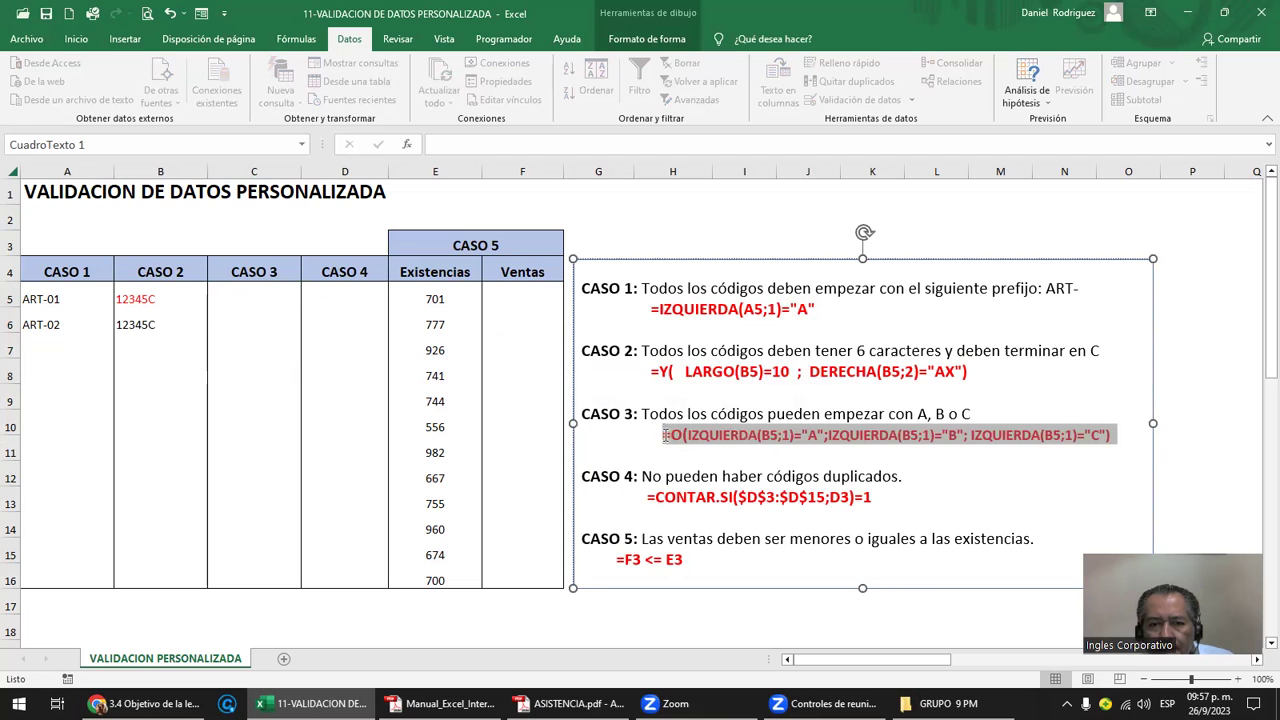
key(ctrl+c)
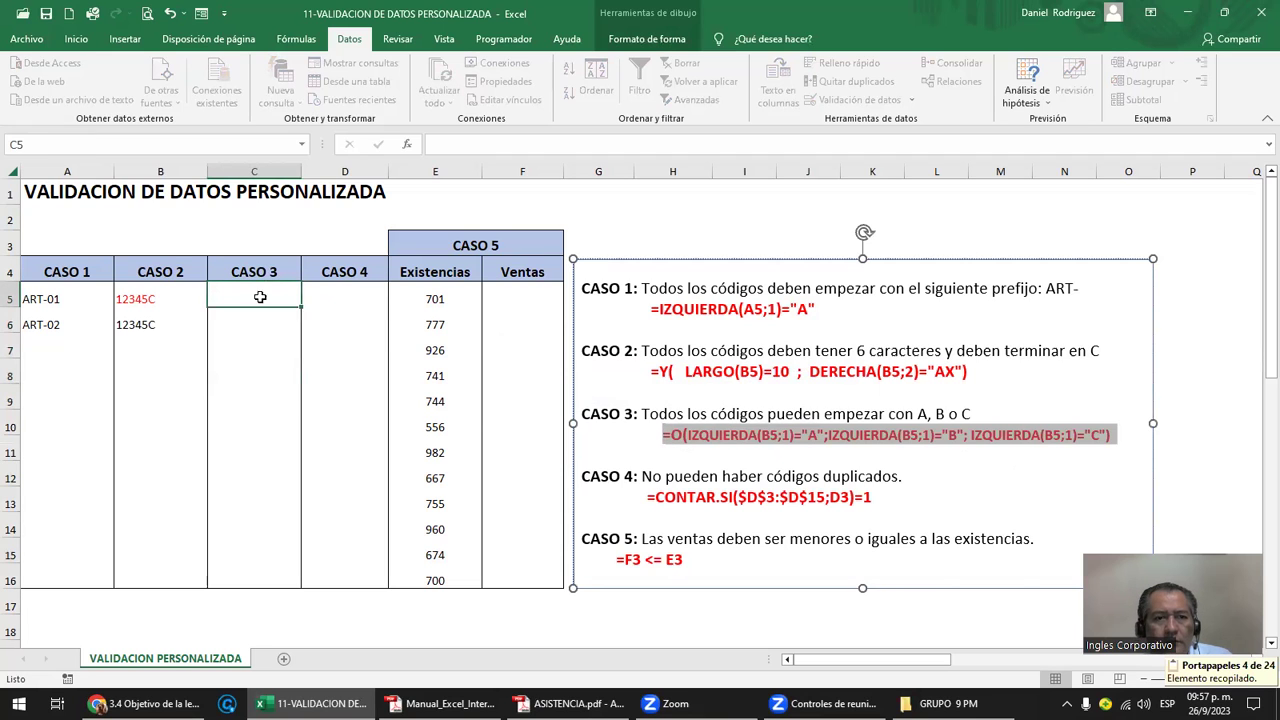
- Reapply the cleaned CASO 3 formula as the C5:C16 validation rule
drag(258, 298, 252, 569)
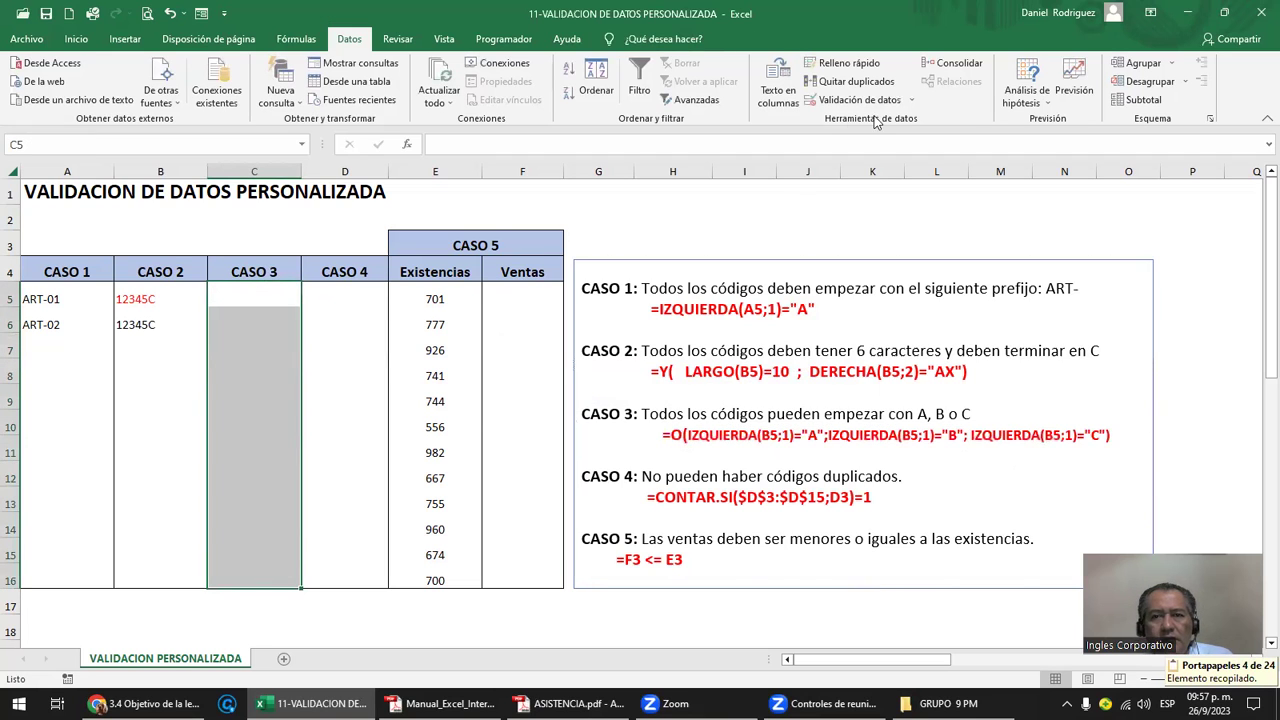
click(888, 102)
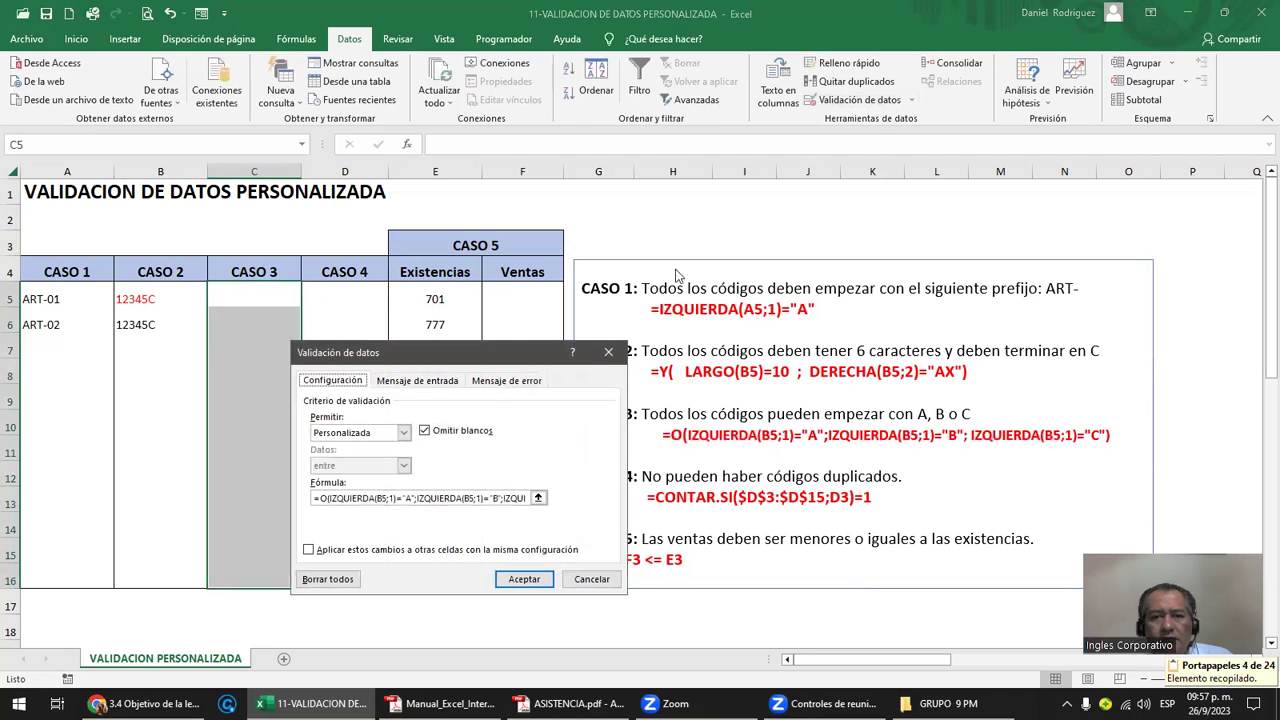
click(353, 499)
key(Home)
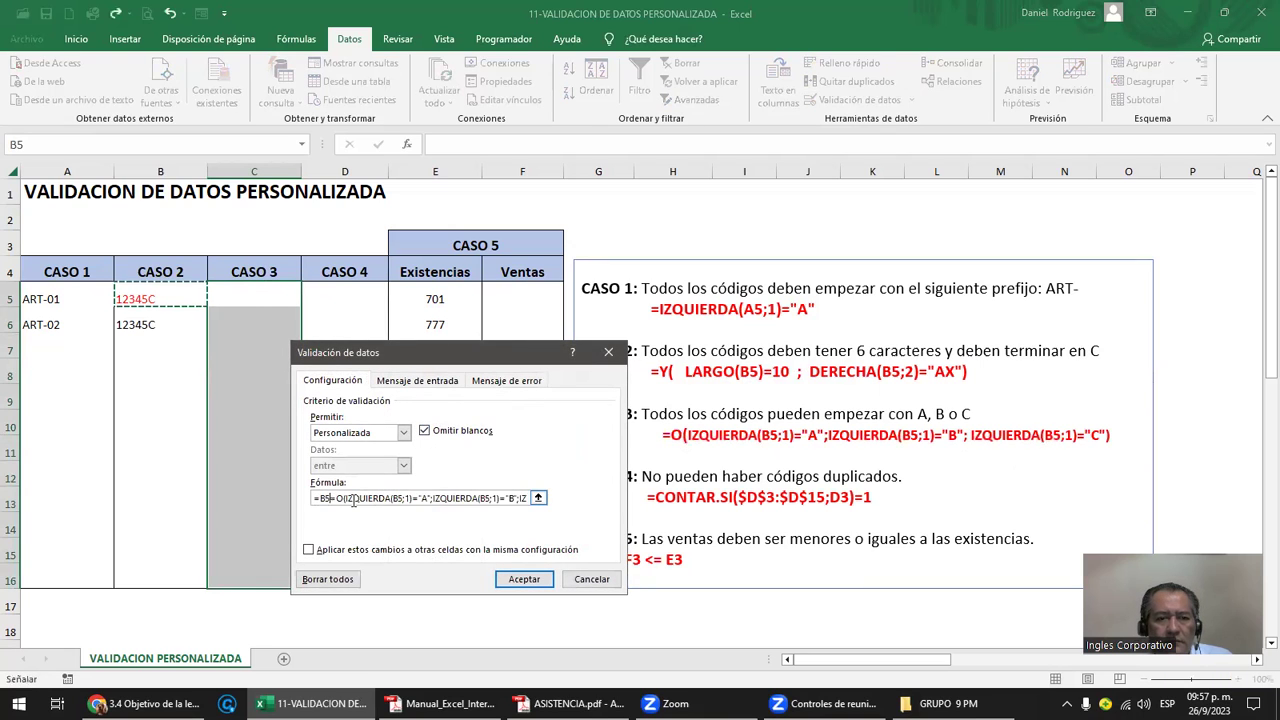
key(End)
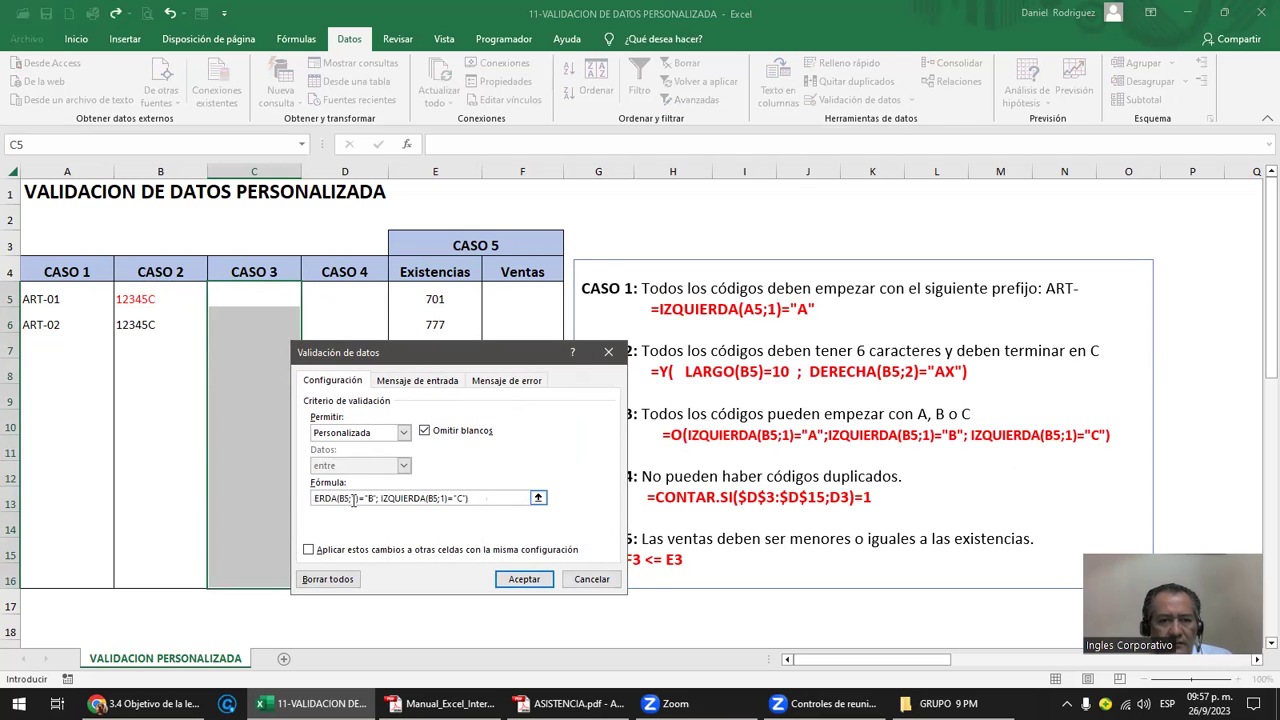
key(Return)
click(284, 311)
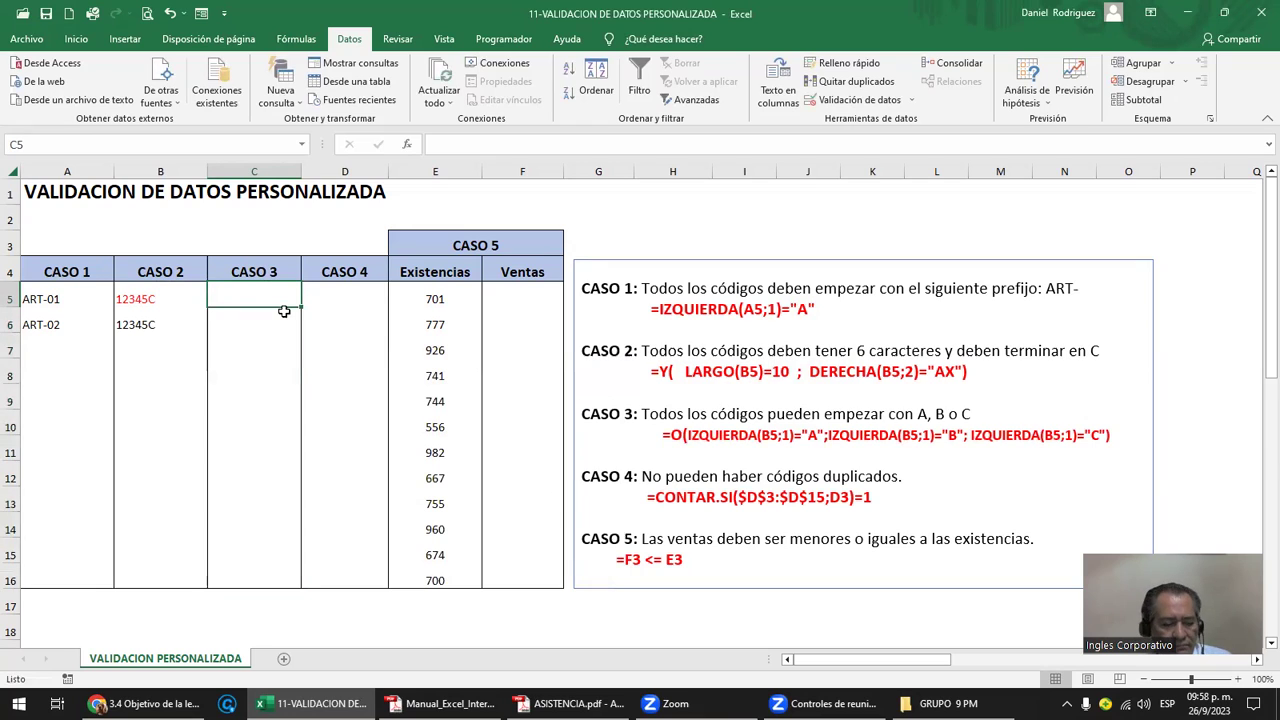
text(FFFFF)
key(Return)
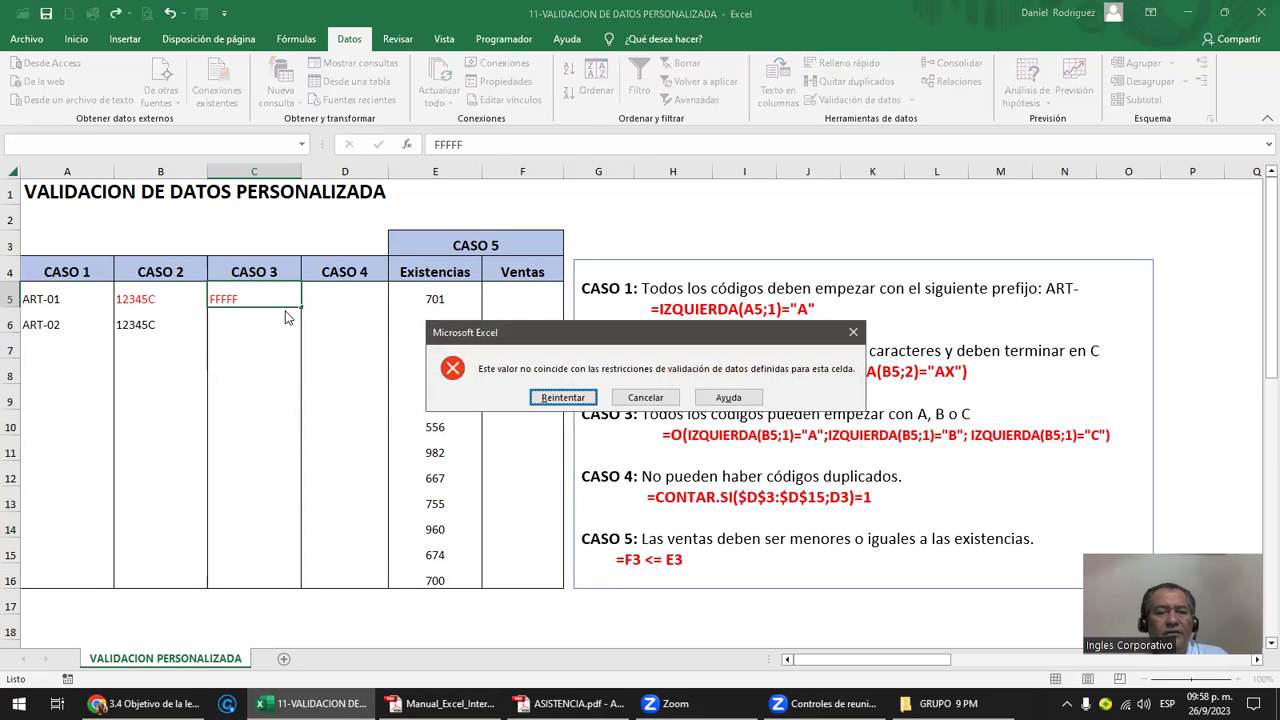
key(Return)
text(AA)
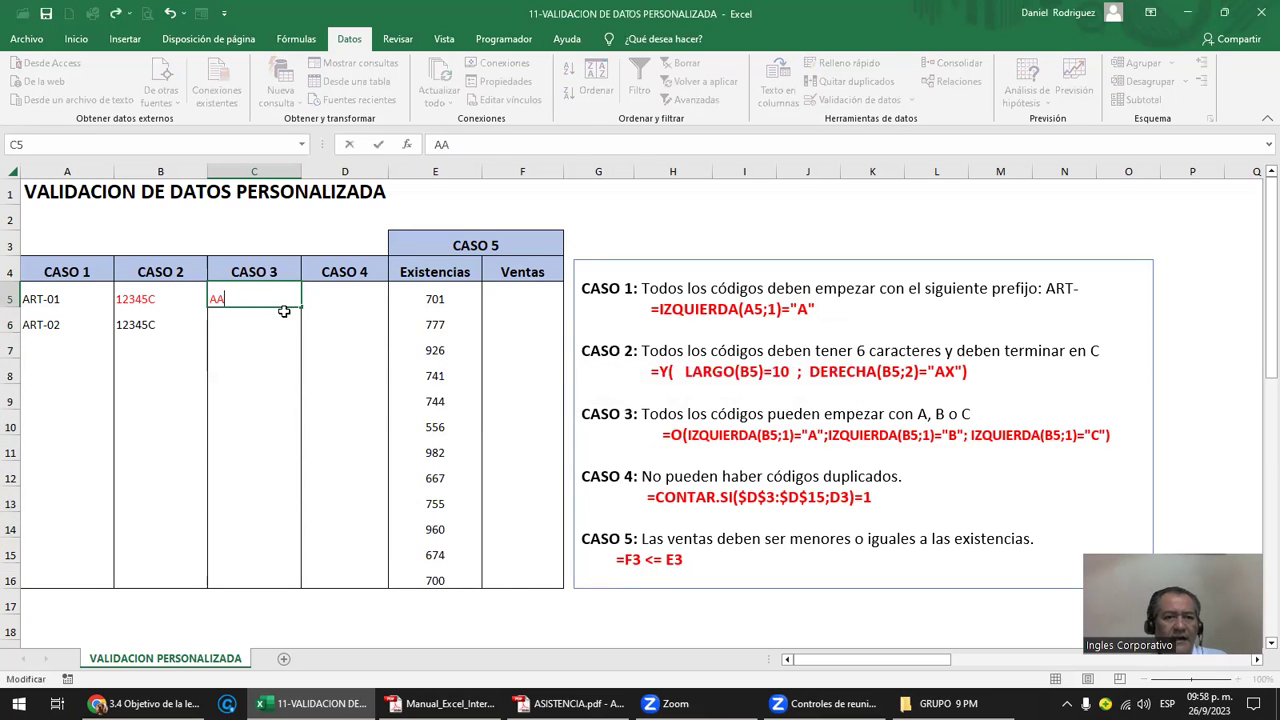
key(Return)
key(Return)
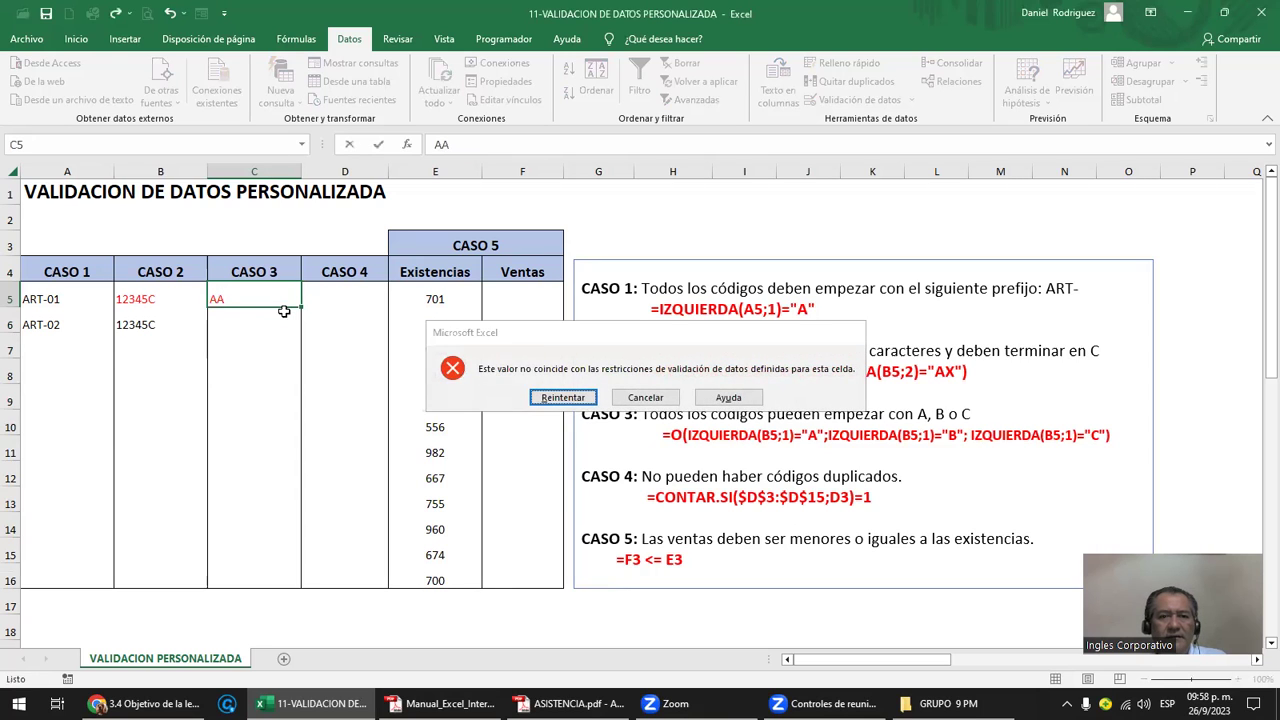
text(A)
key(Return)
key(Return)
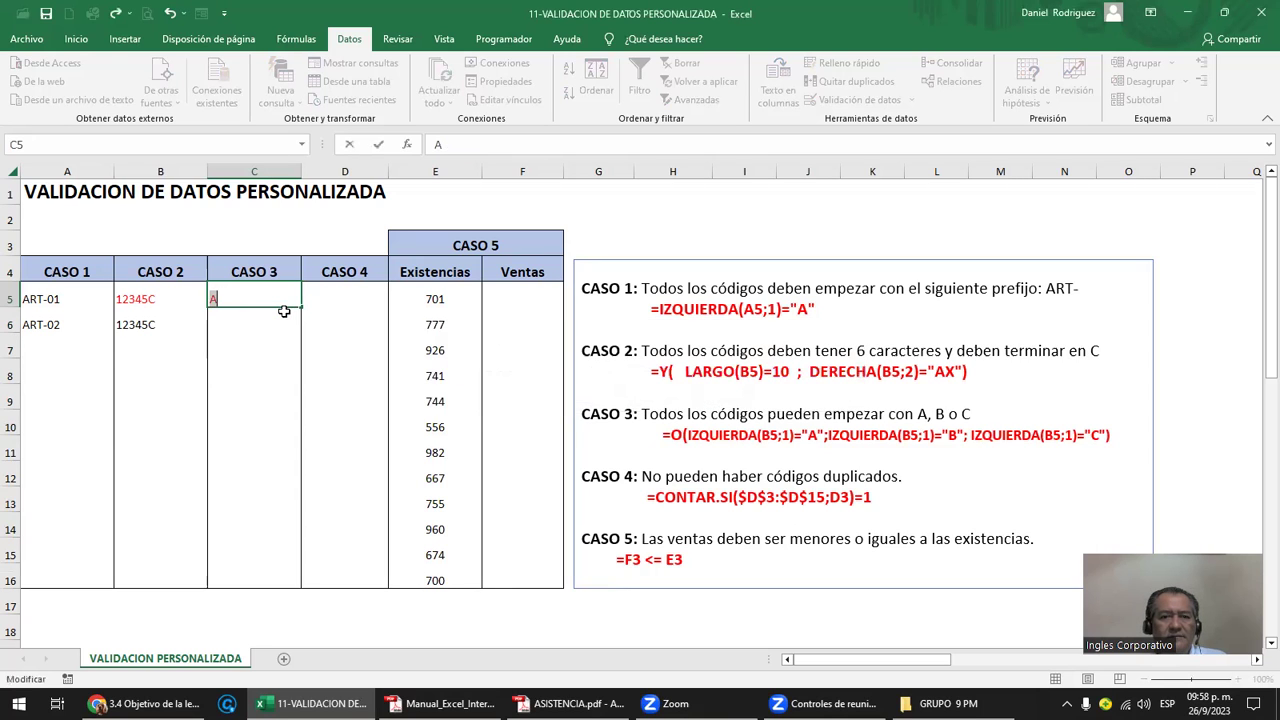
key(Escape)
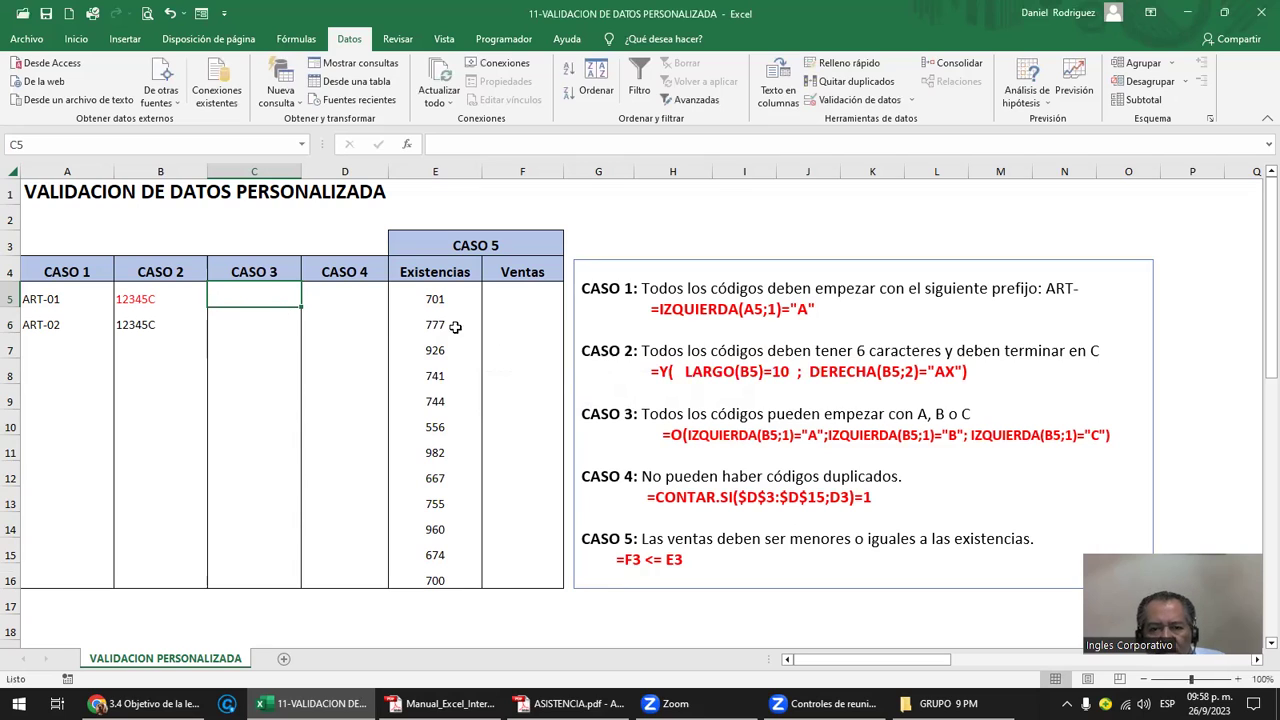
click(771, 438)
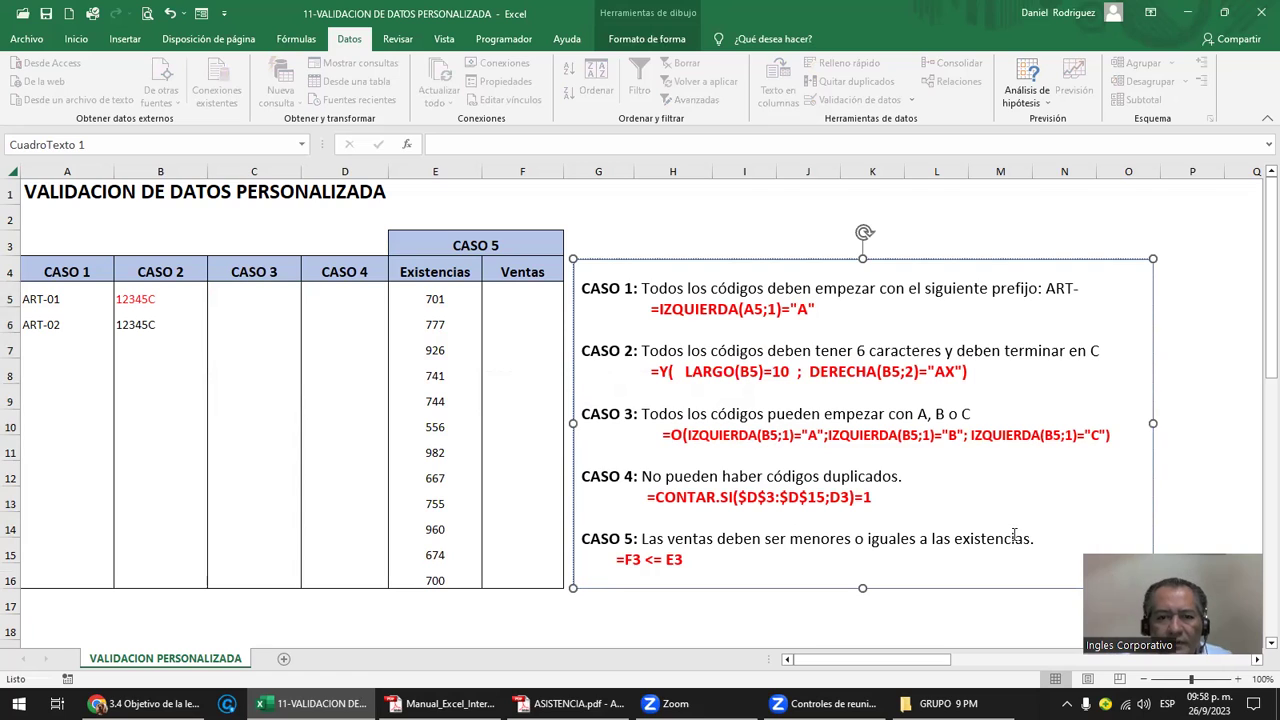
click(229, 292)
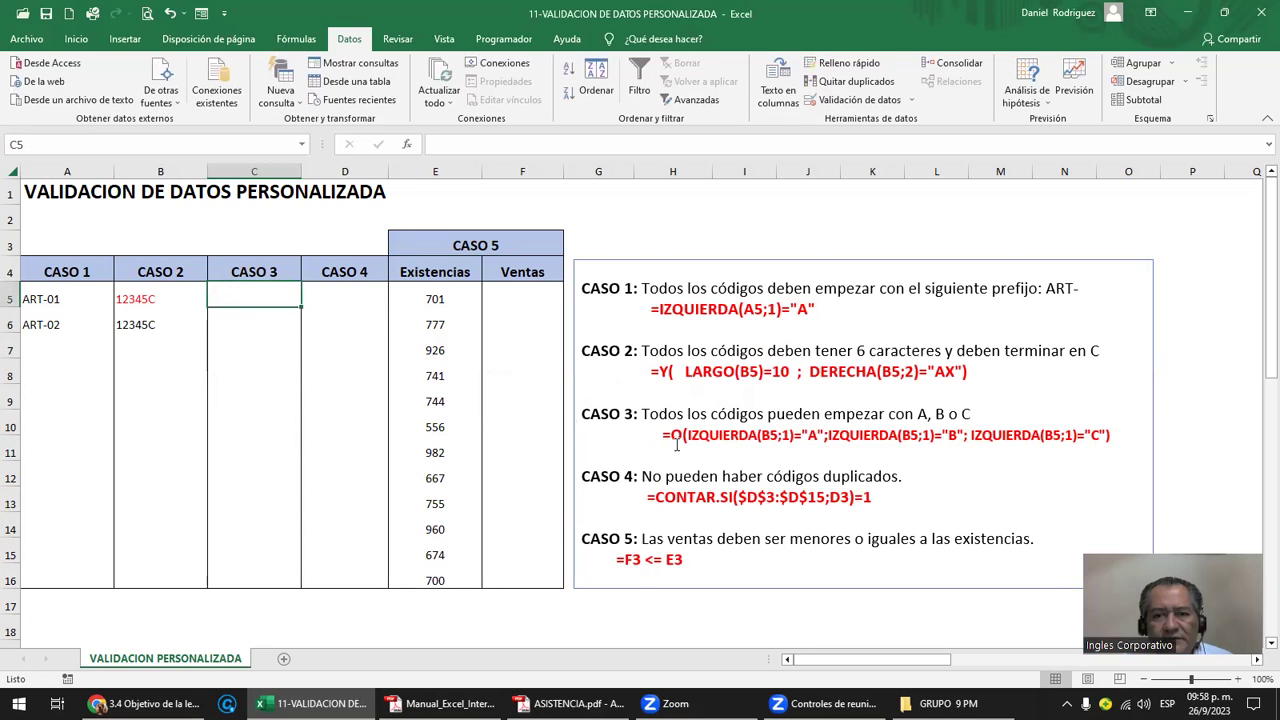
click(965, 437)
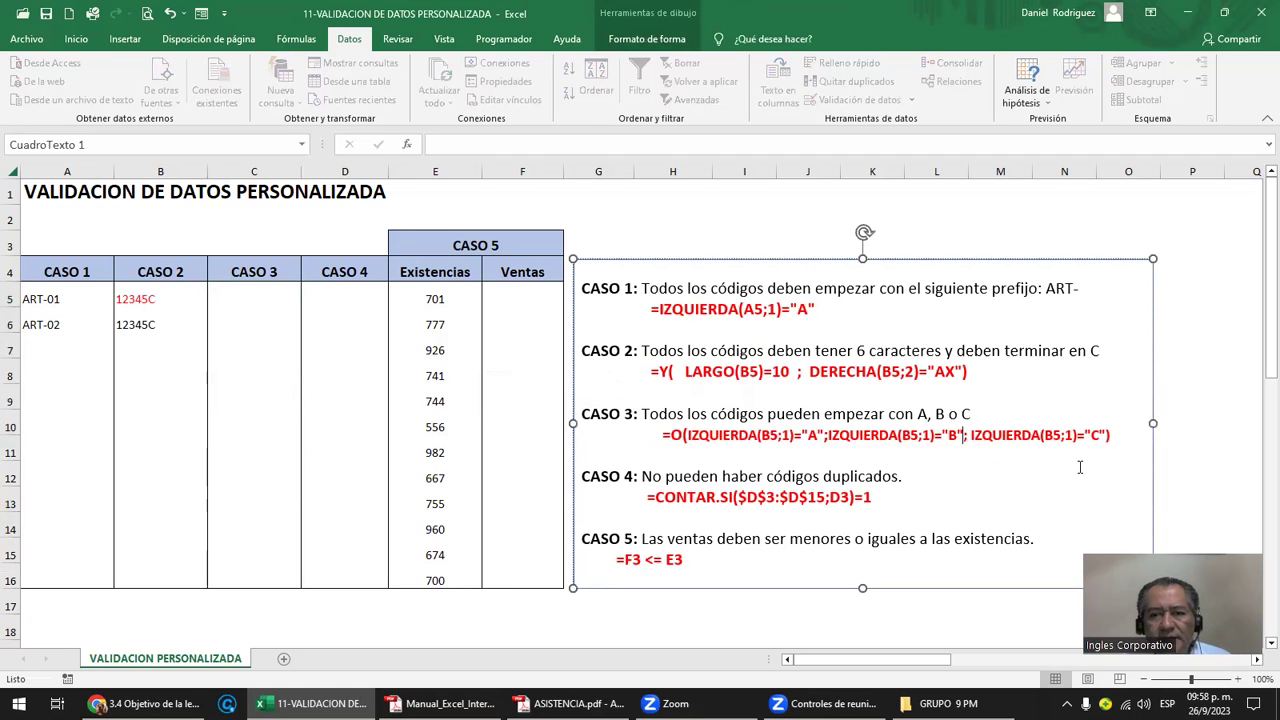
- Remove the space before the last IZQUIERDA and copy the CASO 3 formula
key(Delete)
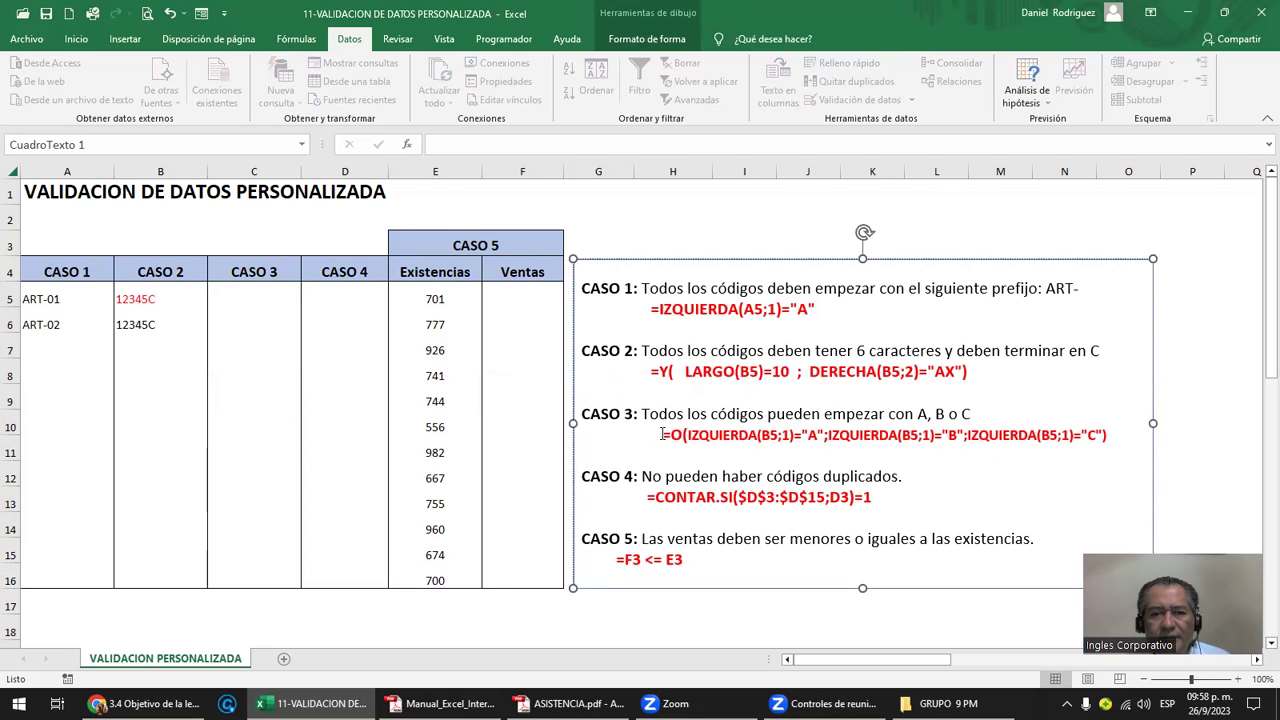
drag(664, 435, 740, 447)
drag(950, 455, 1107, 435)
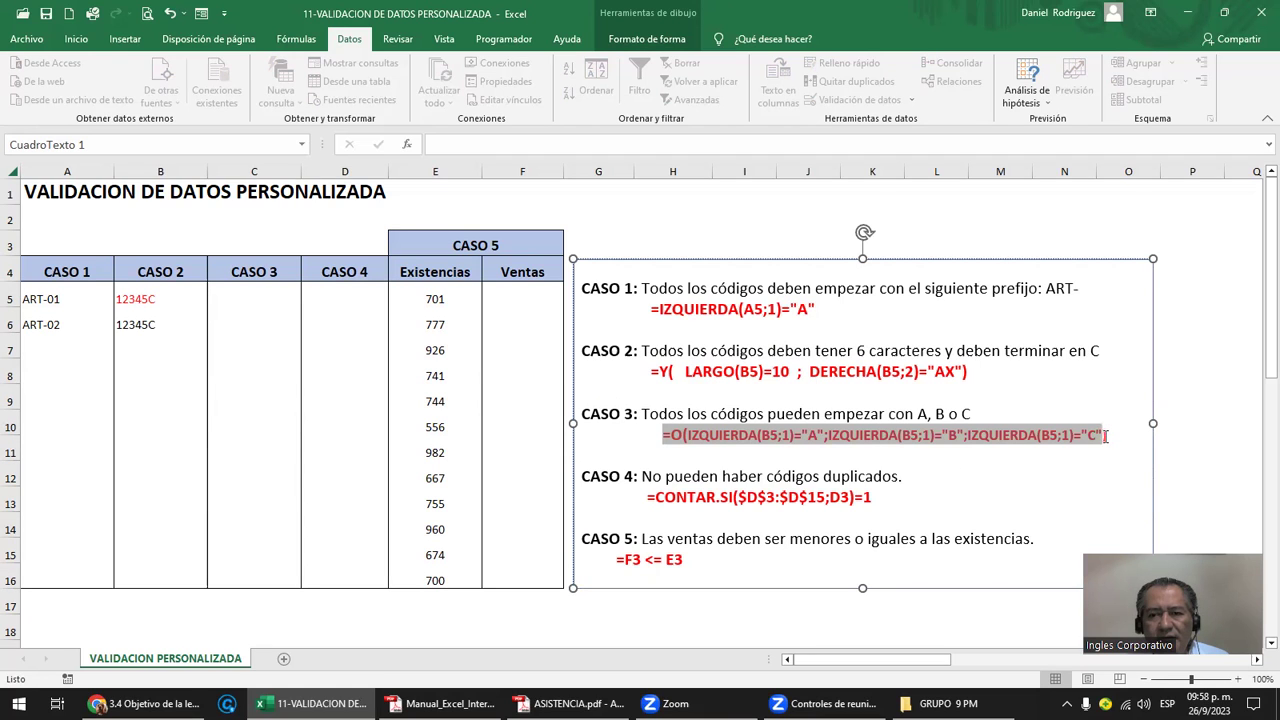
key(ctrl+c)
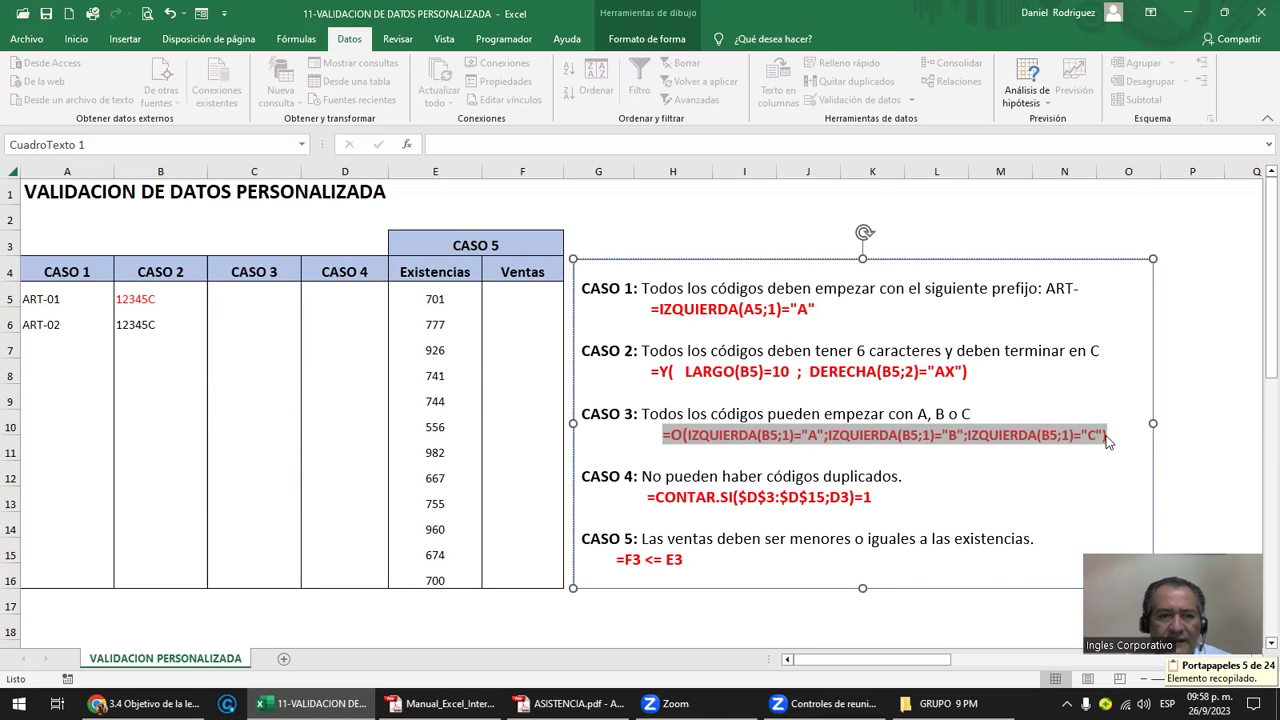
- Enter the CASO 3 formula in C17, where it evaluates to FALSO, and inspect it
click(283, 296)
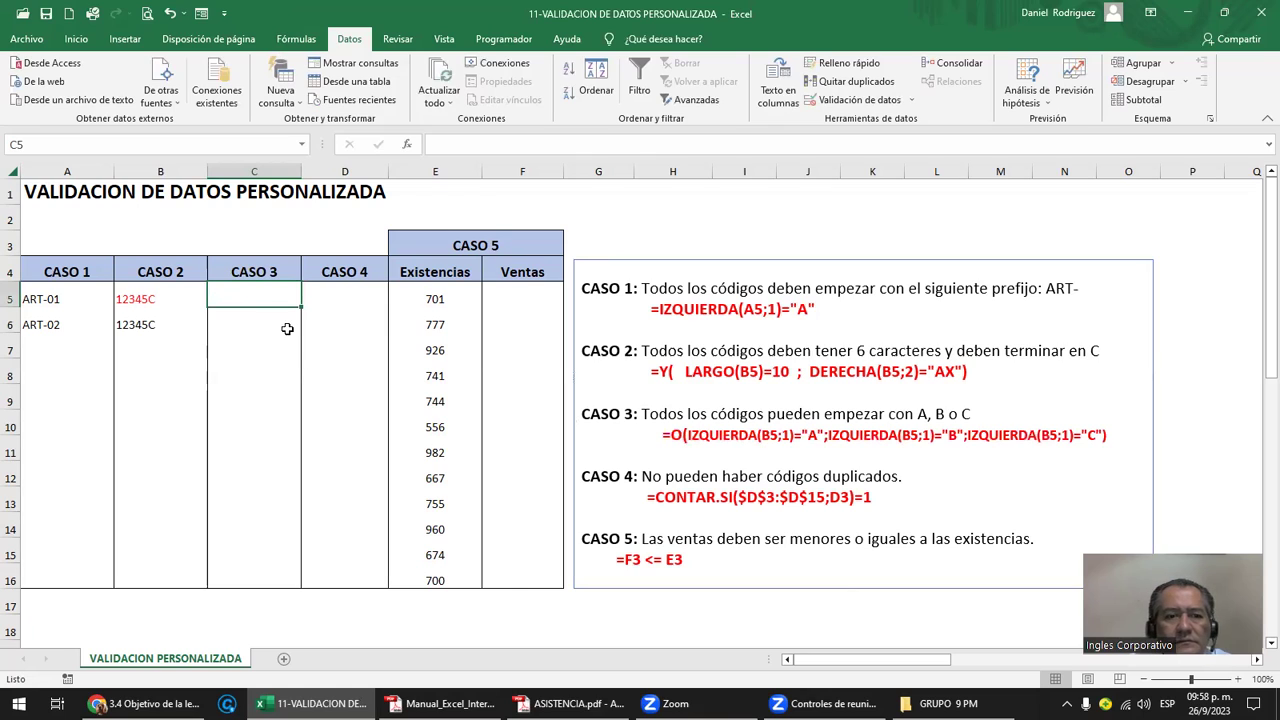
click(269, 614)
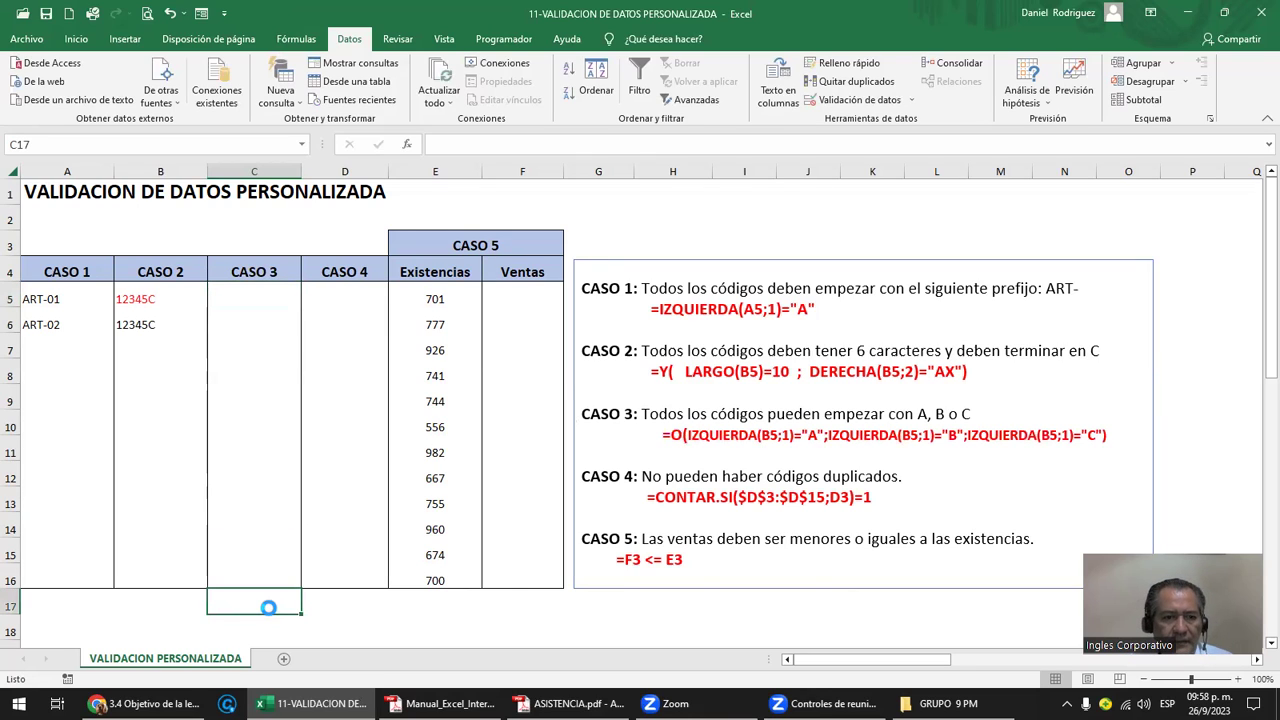
key(Return)
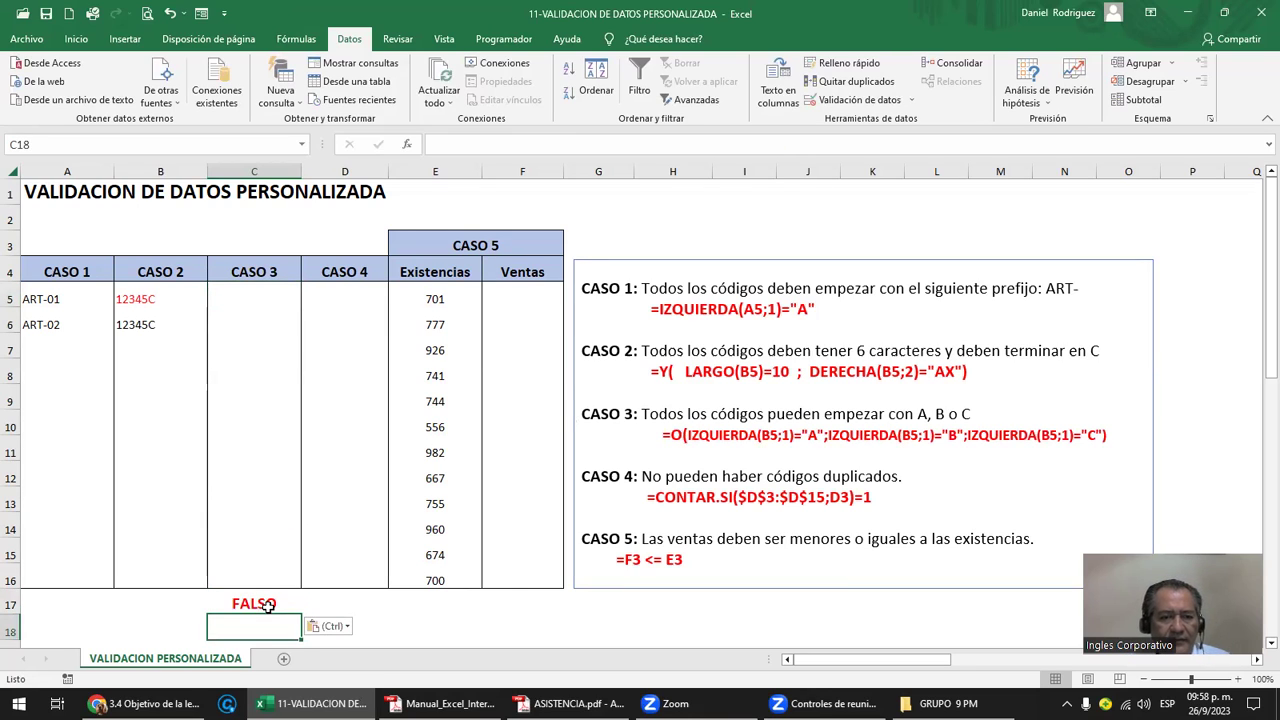
click(268, 606)
key(F2)
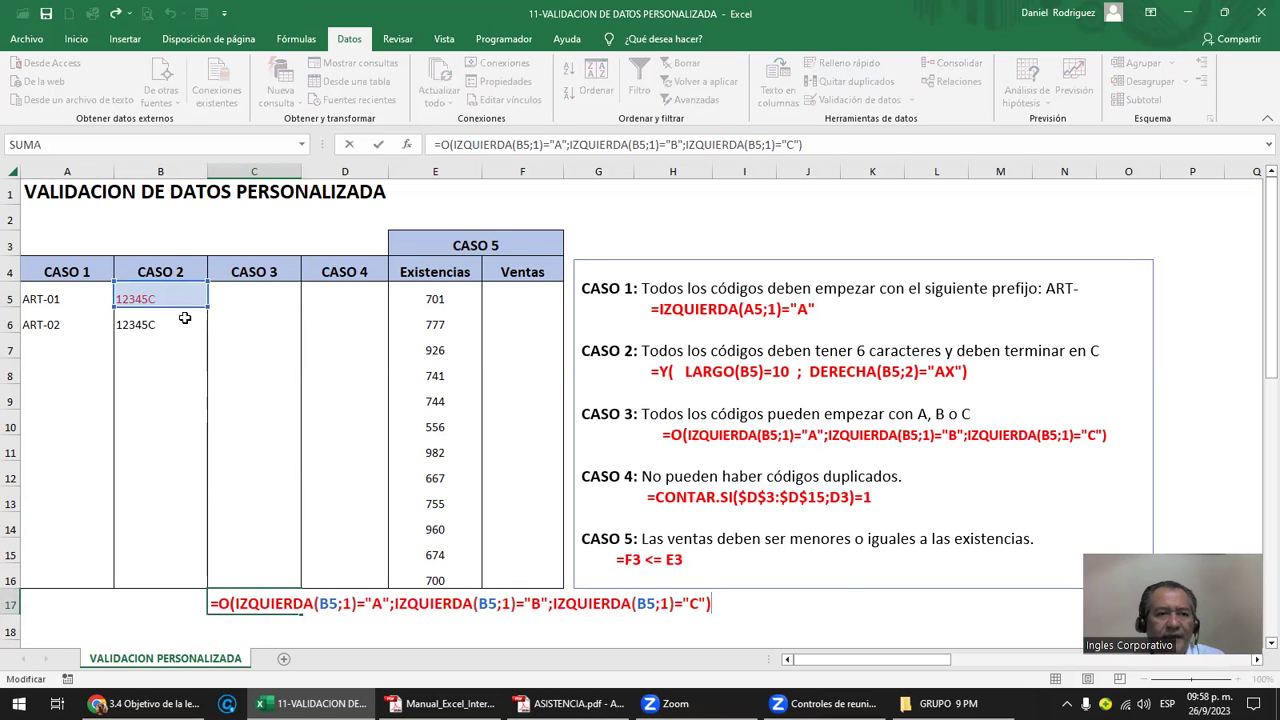
drag(178, 316, 228, 312)
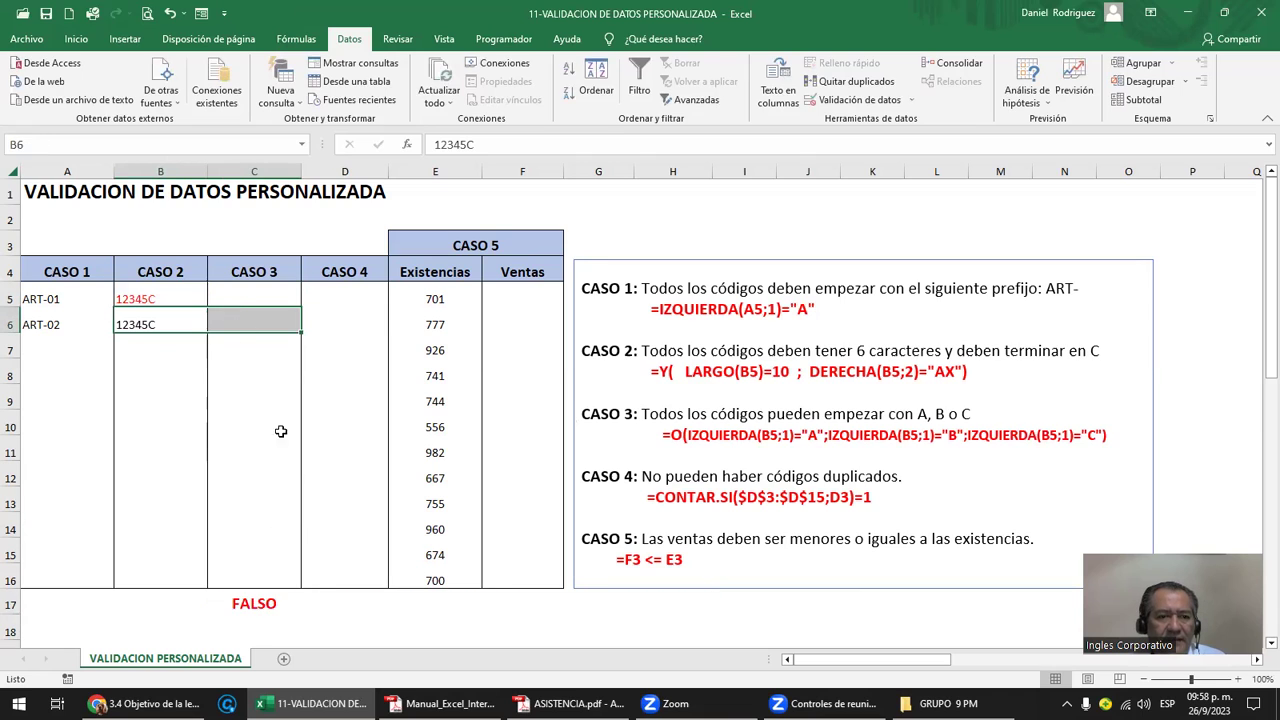
click(268, 608)
key(F2)
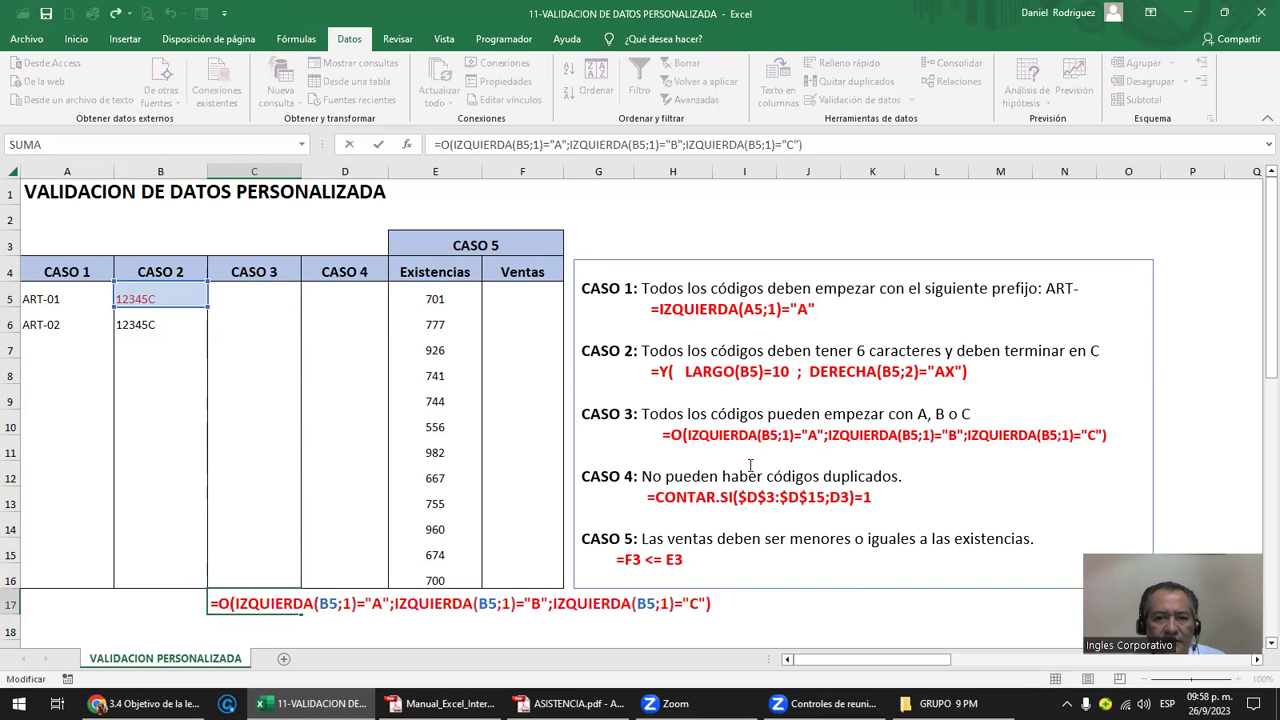
click(766, 440)
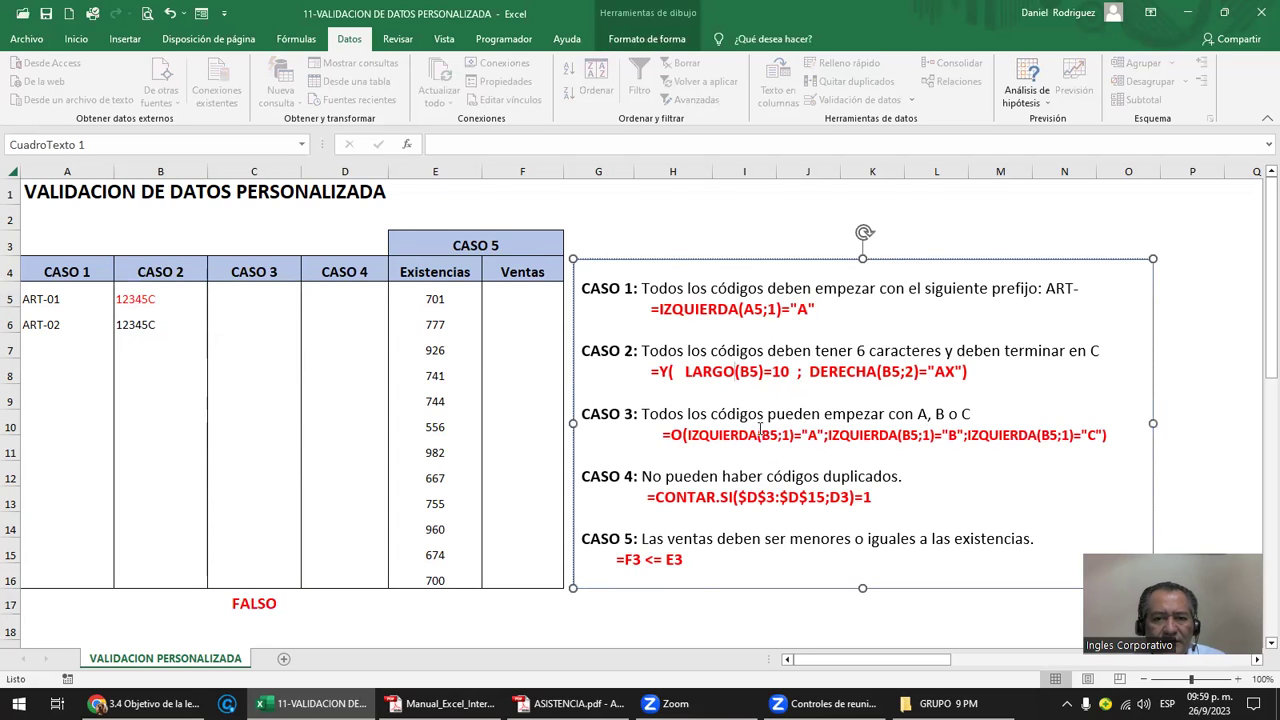
- Change the three B5 references in the CASO 3 note formula to C5
key(BackSpace)
text(C)
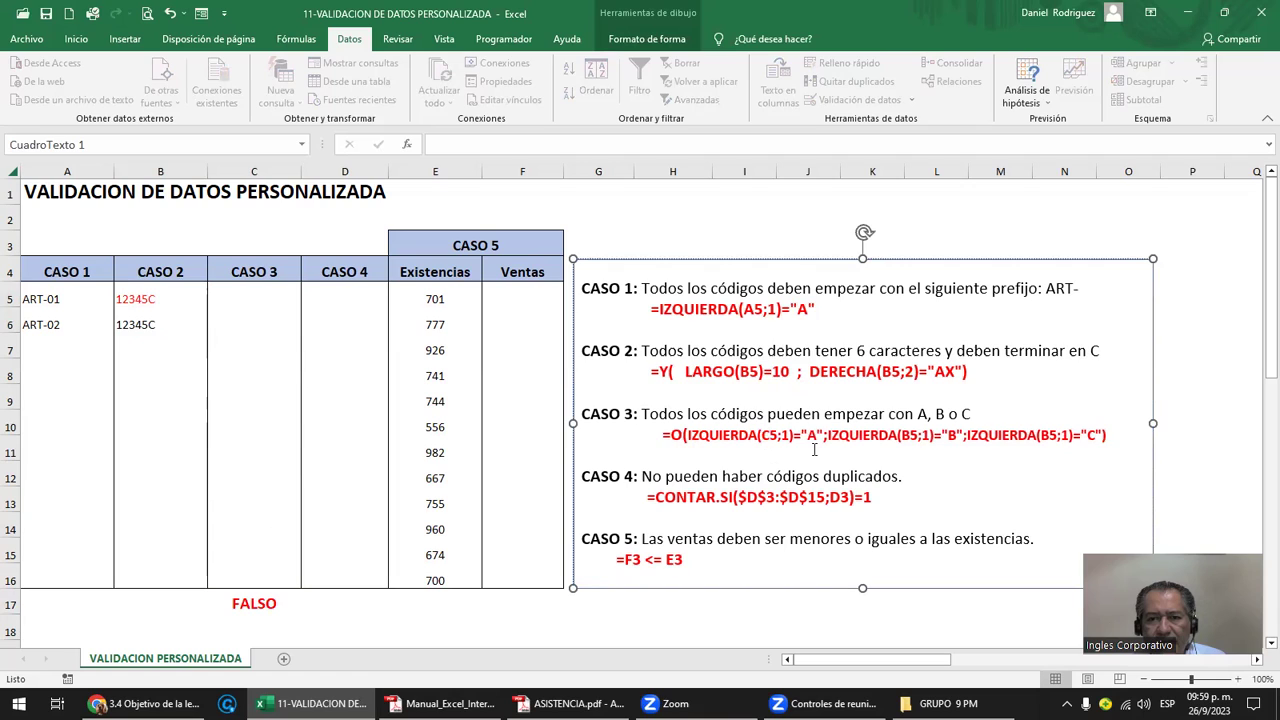
key(Delete)
text(C)
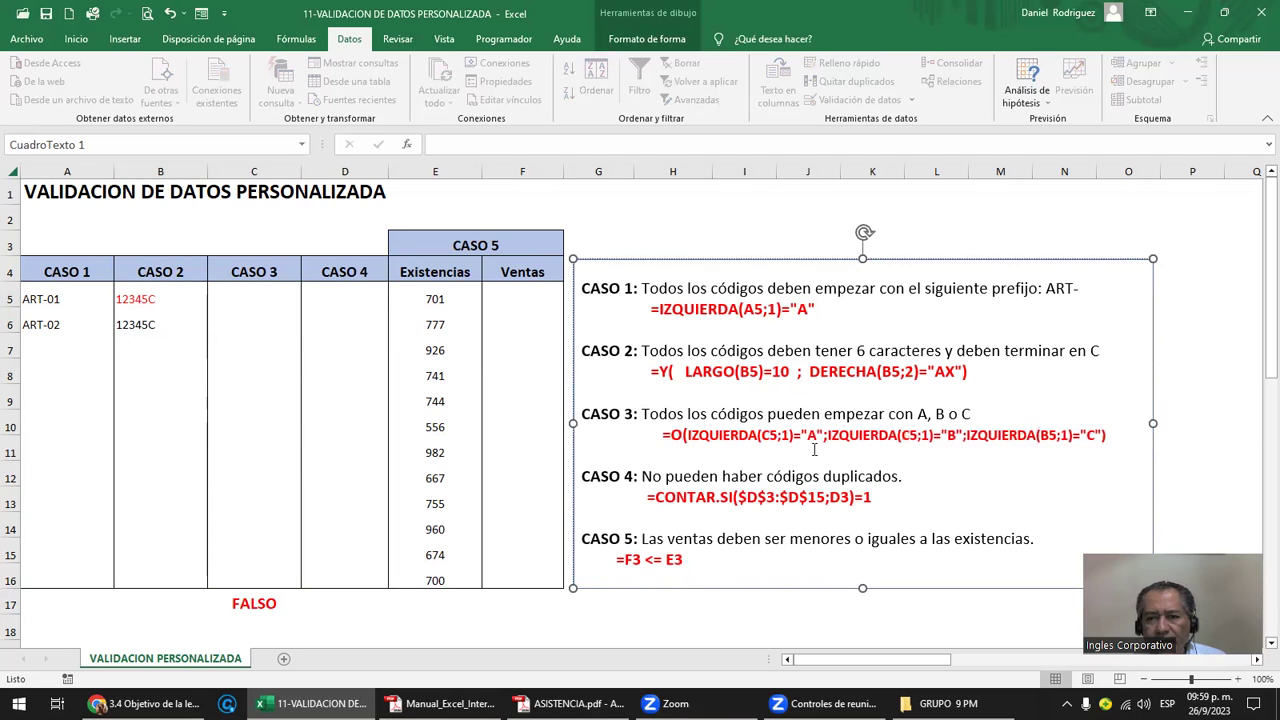
key(Delete)
text(C)
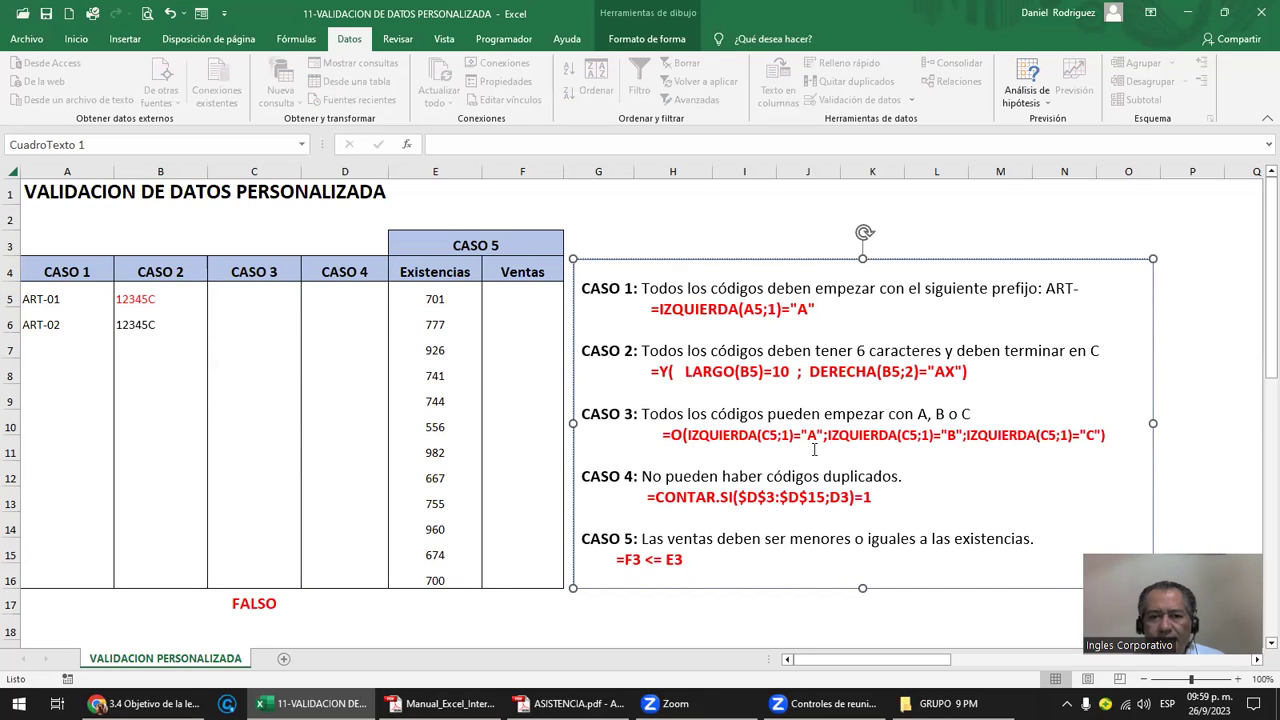
- Copy the corrected CASO 3 formula into C17, where it shows FALSO
drag(665, 434, 899, 452)
drag(1058, 438, 1103, 437)
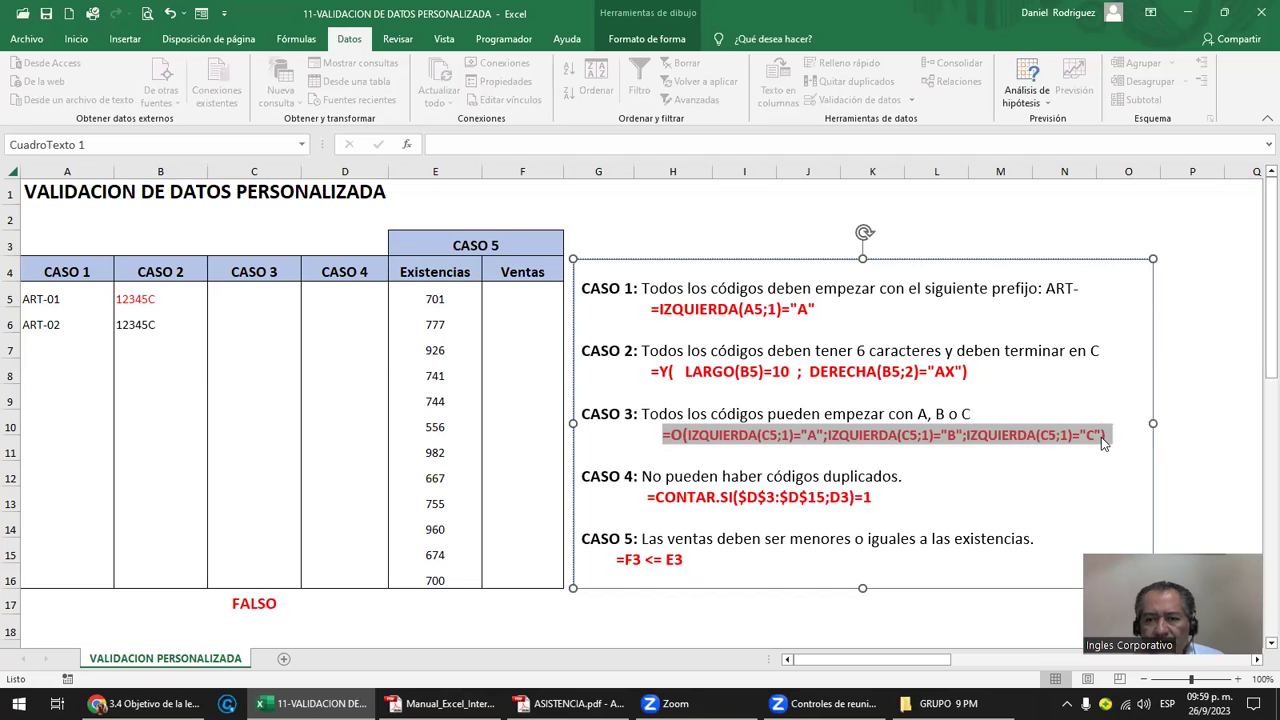
key(ctrl+c)
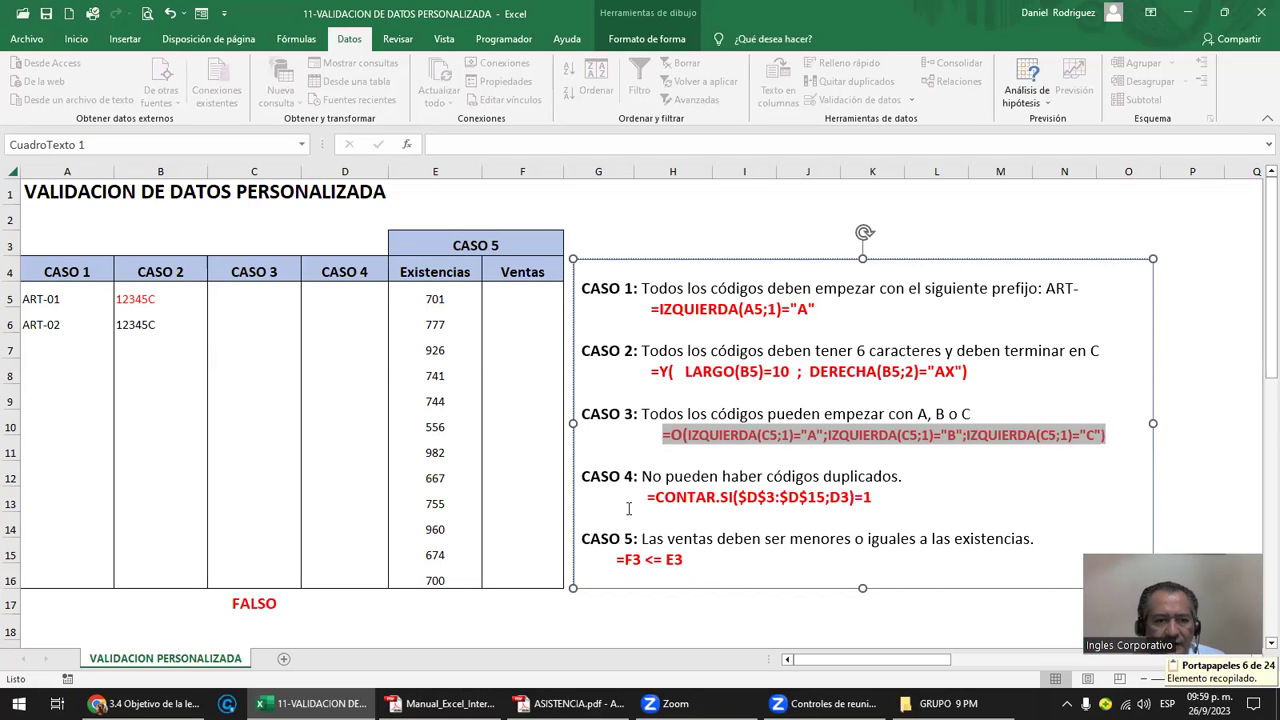
click(264, 596)
key(ctrl+v)
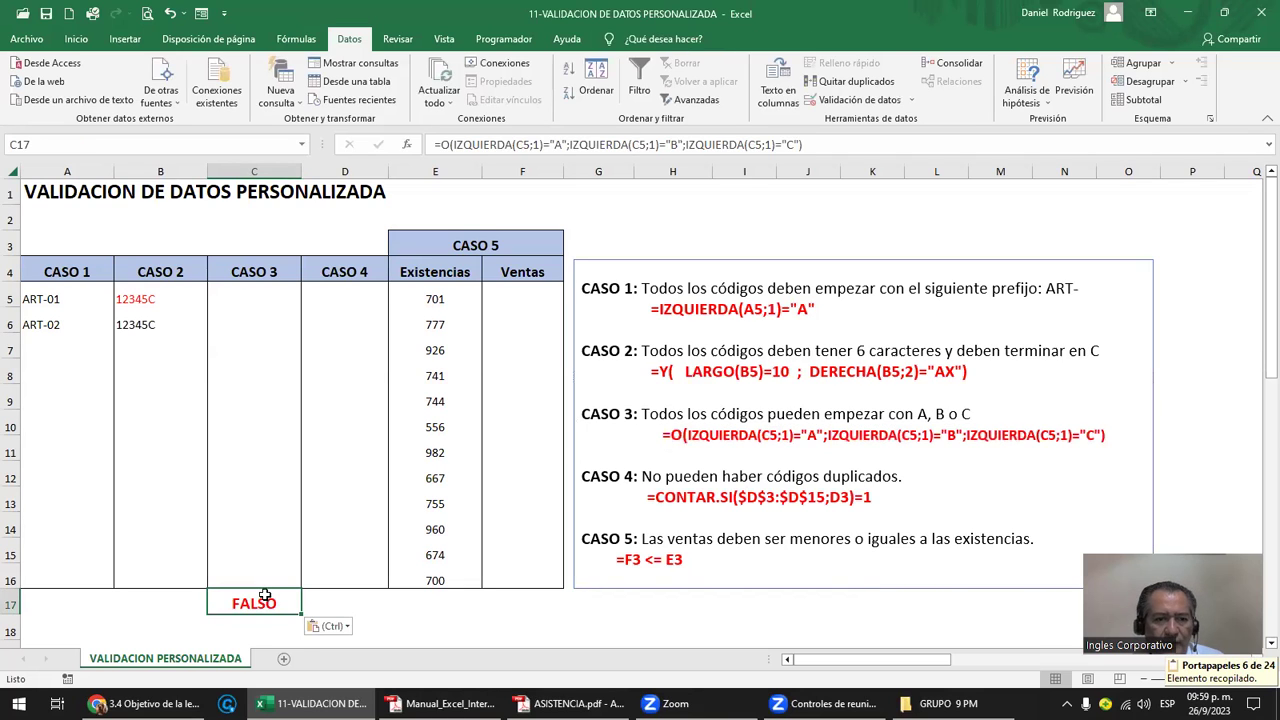
double_click(264, 598)
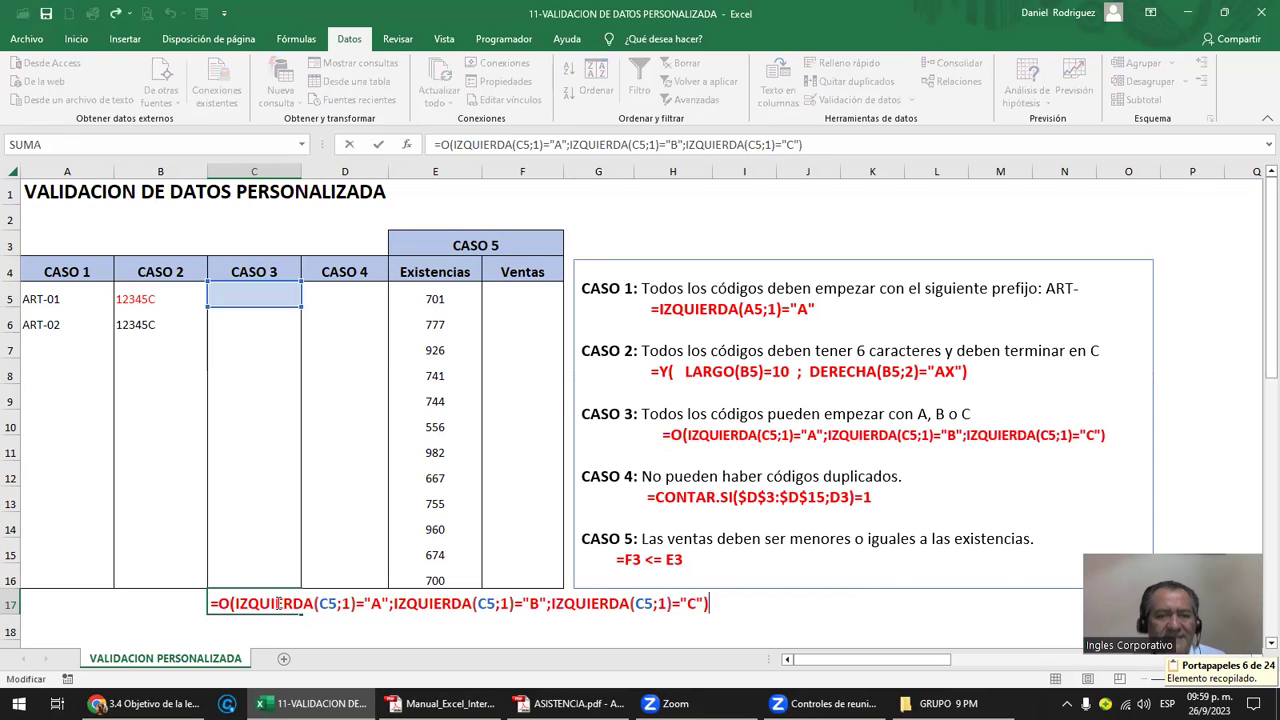
- Confirm the C17 formula and test that C5 rejects the codes XXXX and ZZZ
click(252, 301)
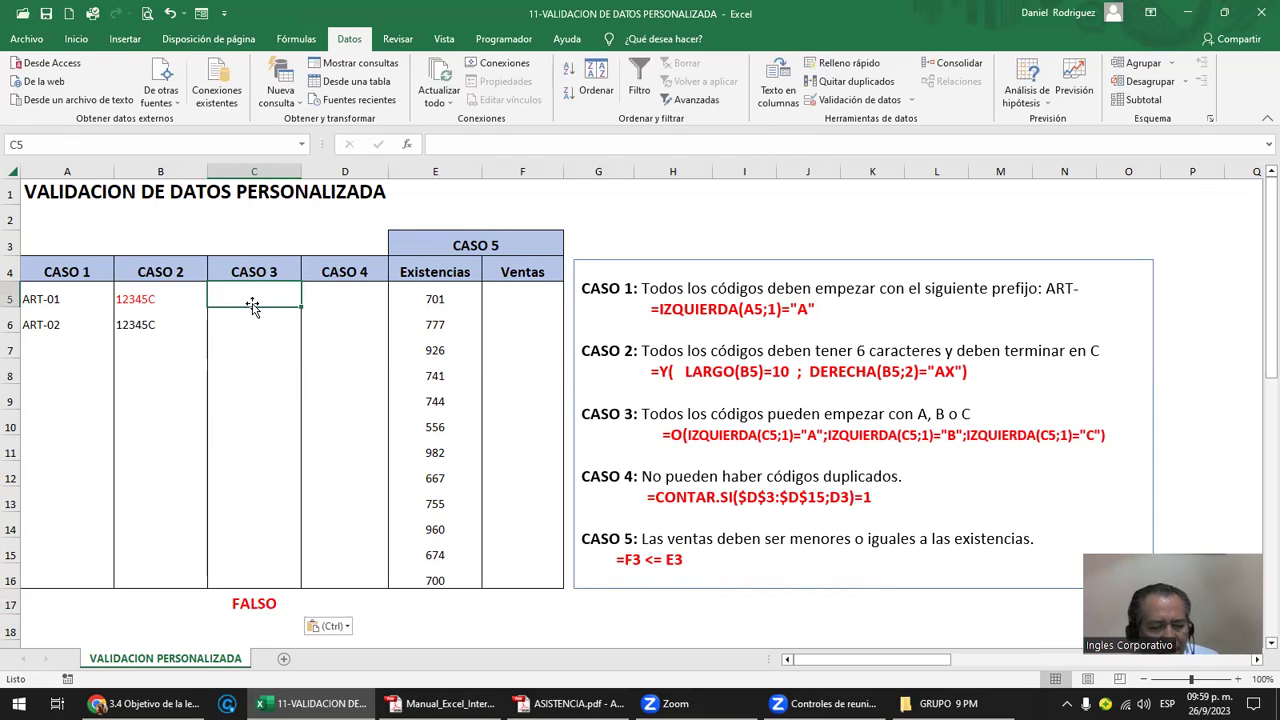
text(XXXX)
key(Return)
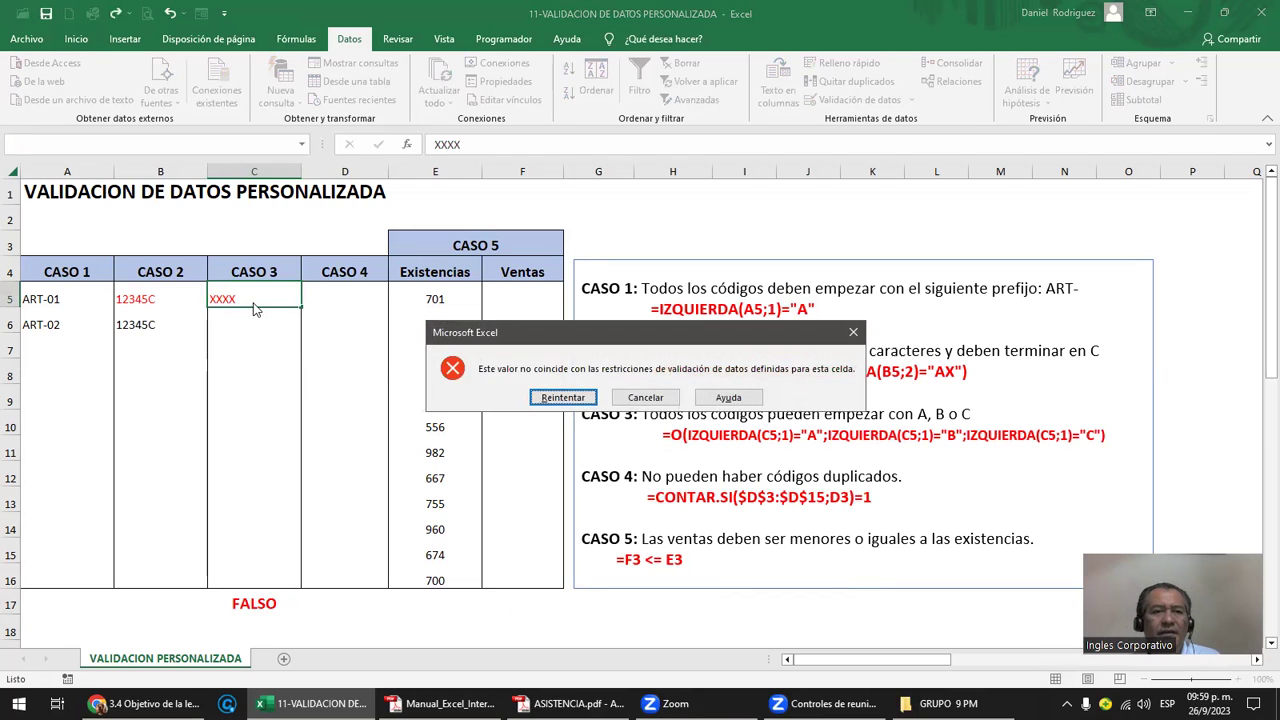
key(Return)
text(ZZZ)
key(Return)
key(Return)
text(A)
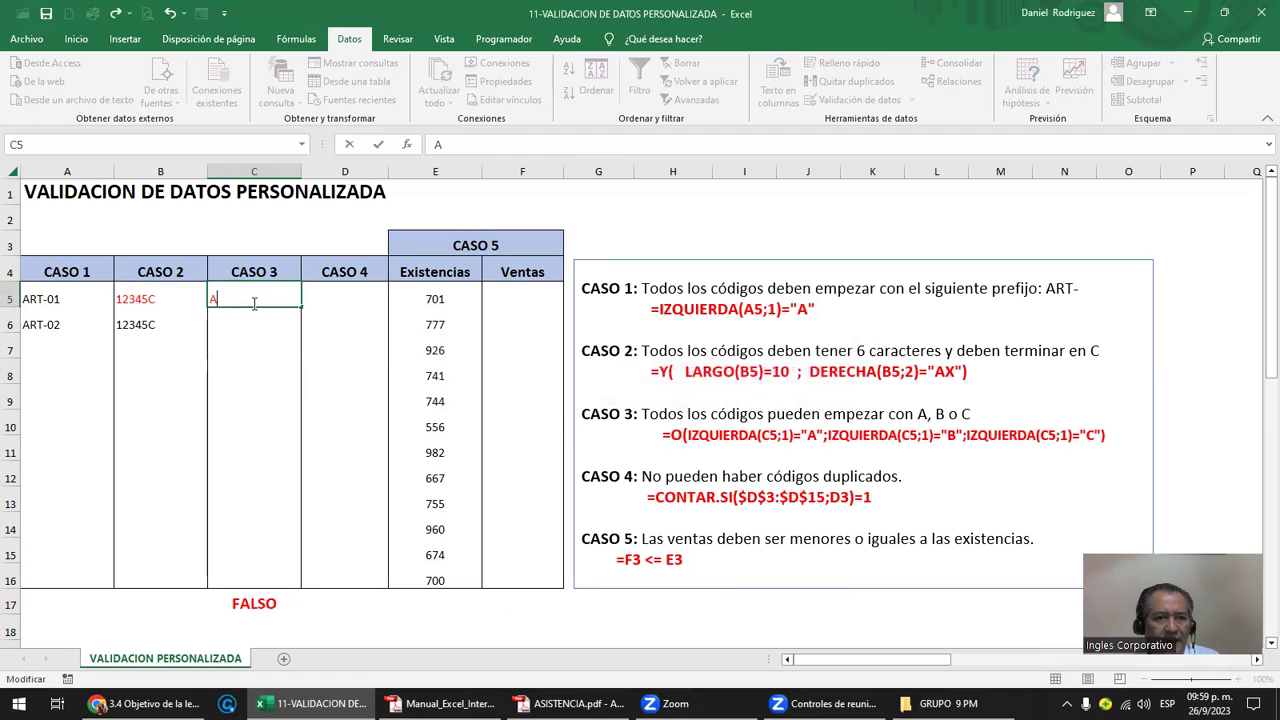
key(Return)
key(Return)
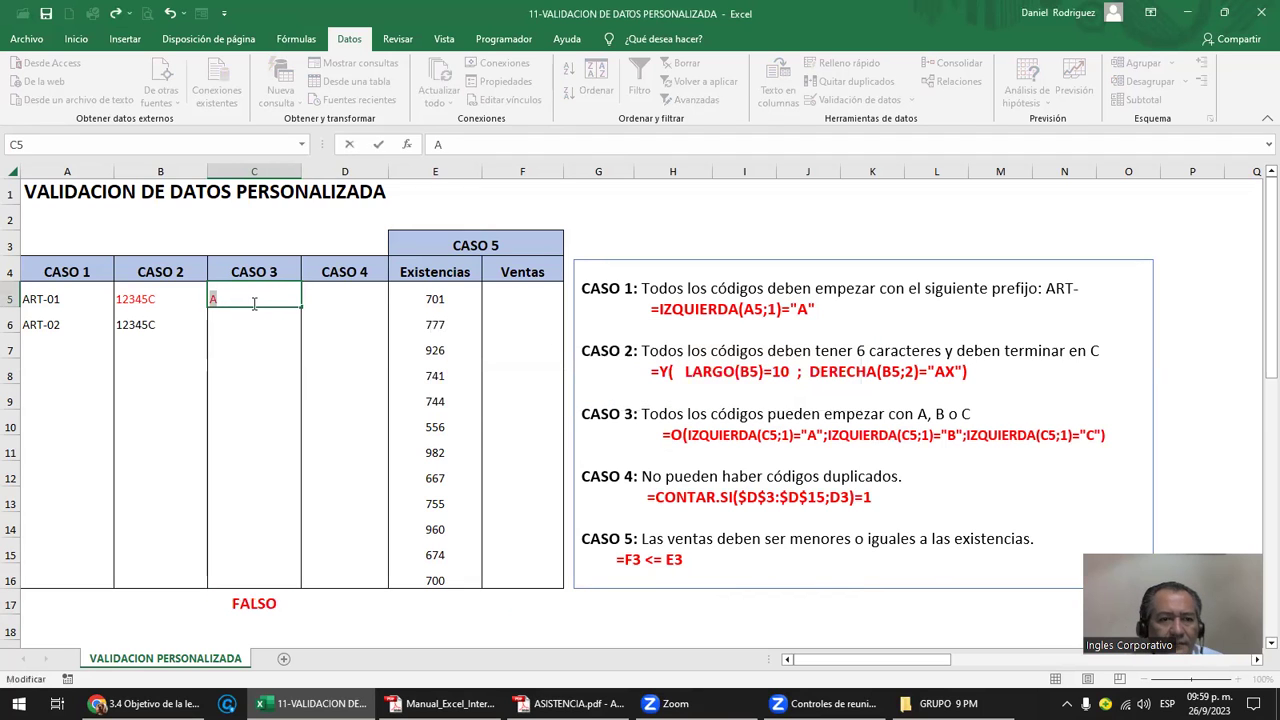
key(Escape)
- Recheck the C17 formula, then verify C5 also rejects XXX and stays empty
click(253, 605)
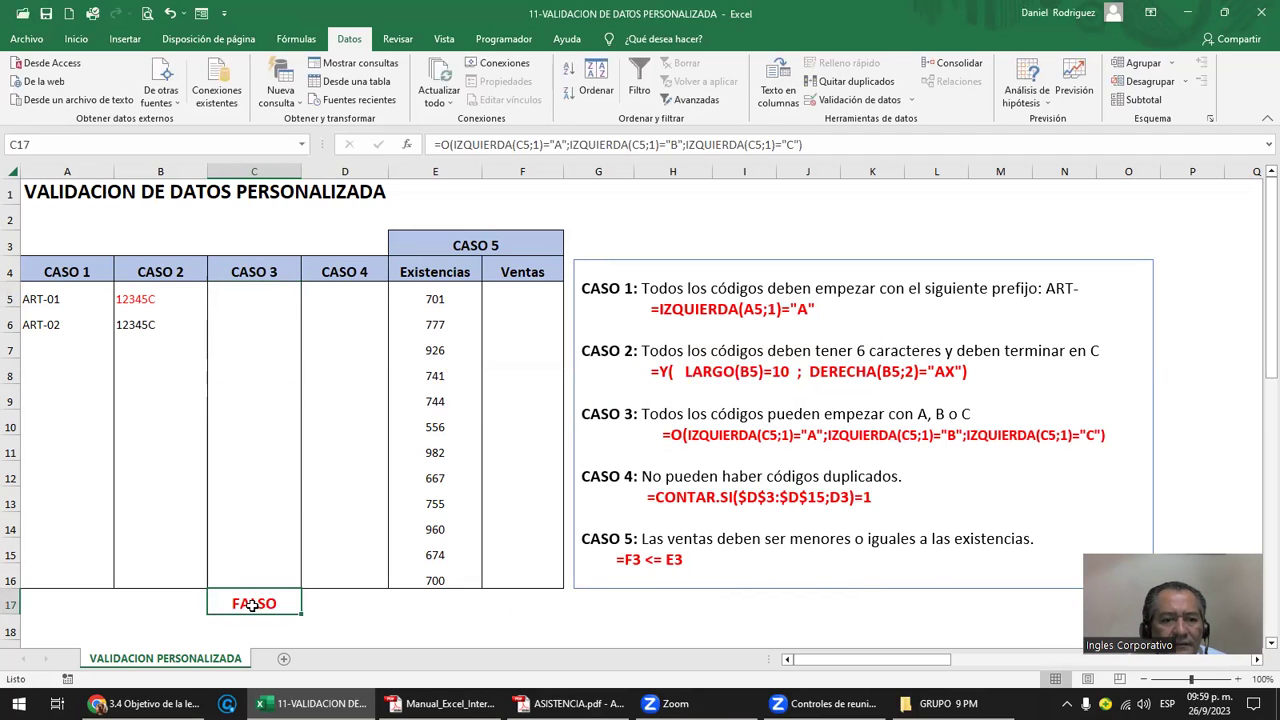
double_click(253, 605)
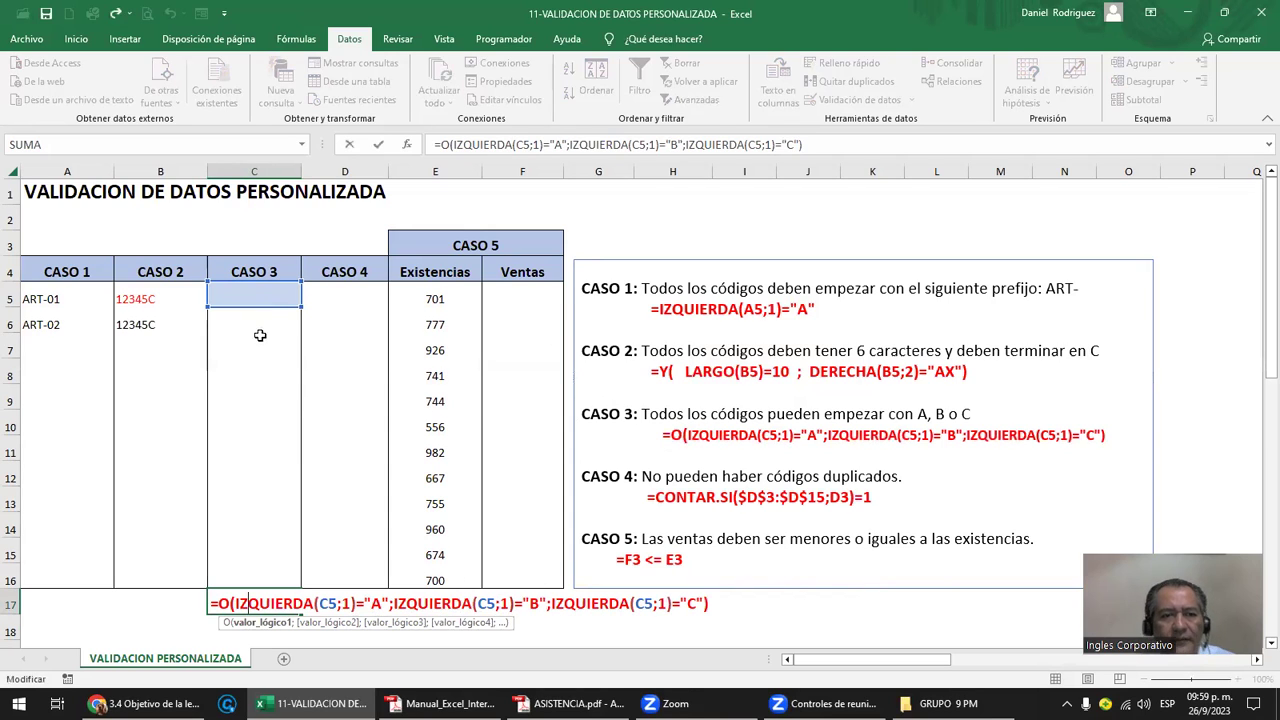
key(ctrl+Return)
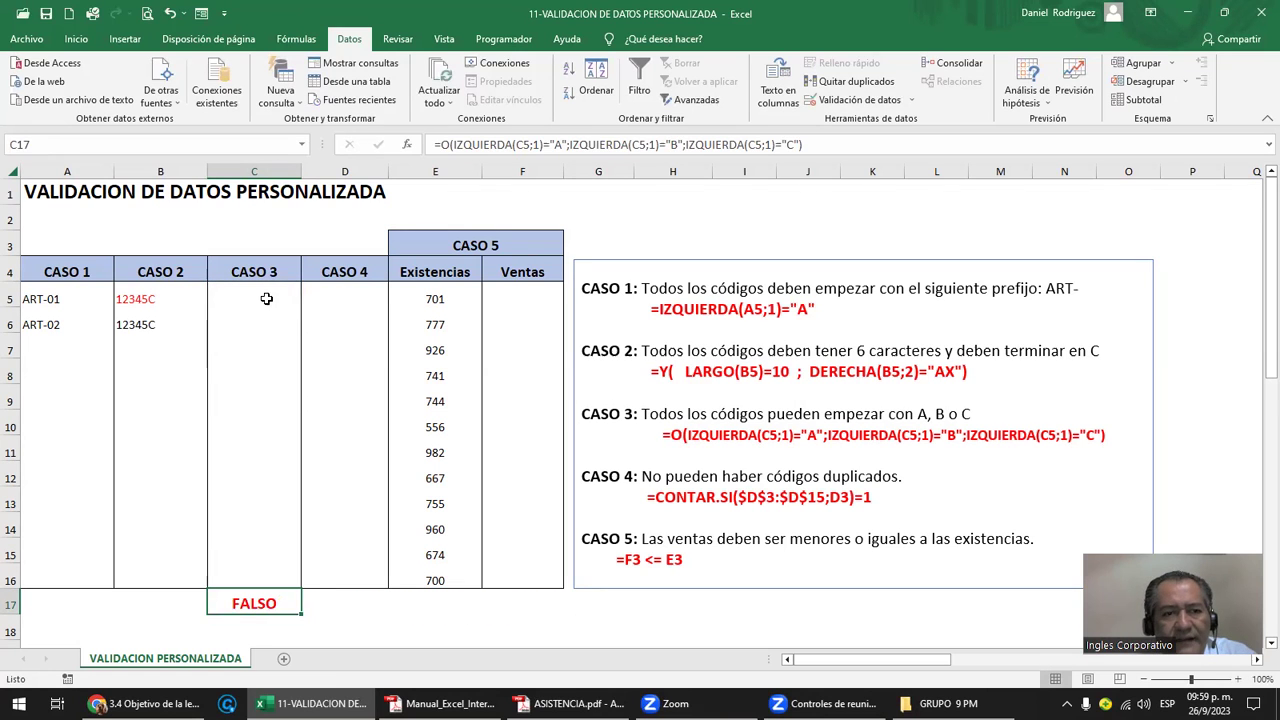
click(264, 300)
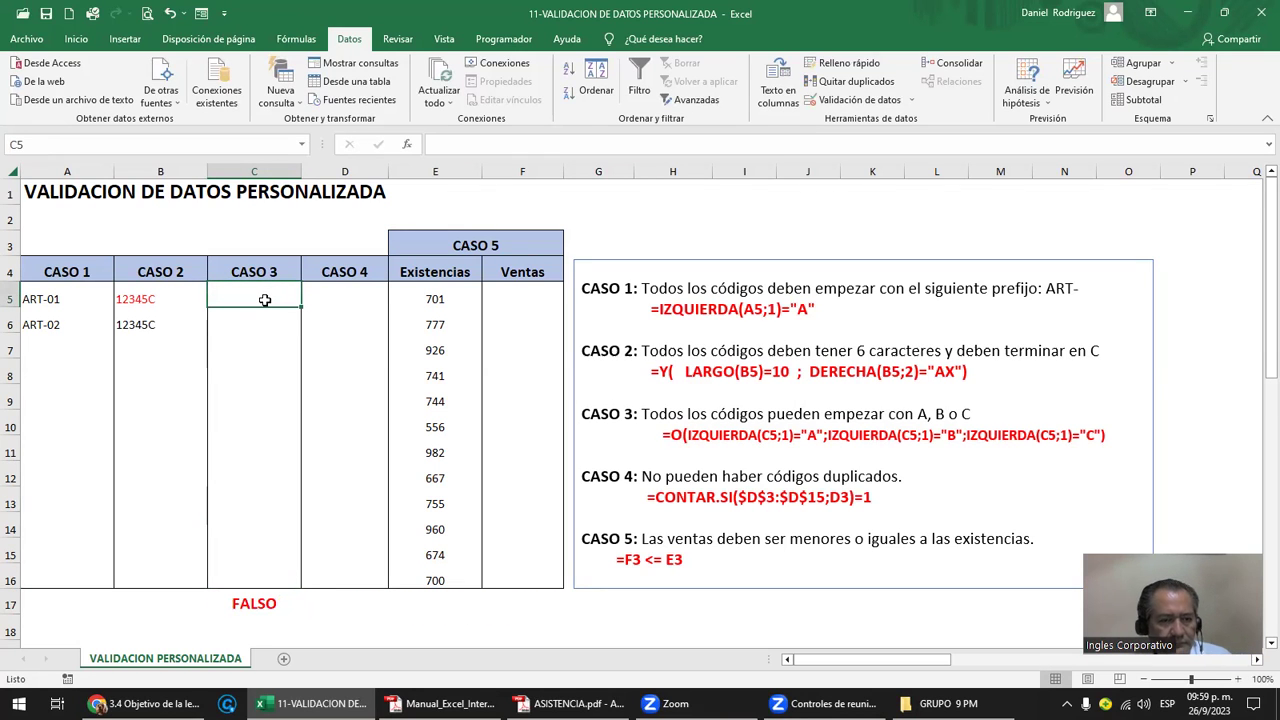
text(XXX)
key(Return)
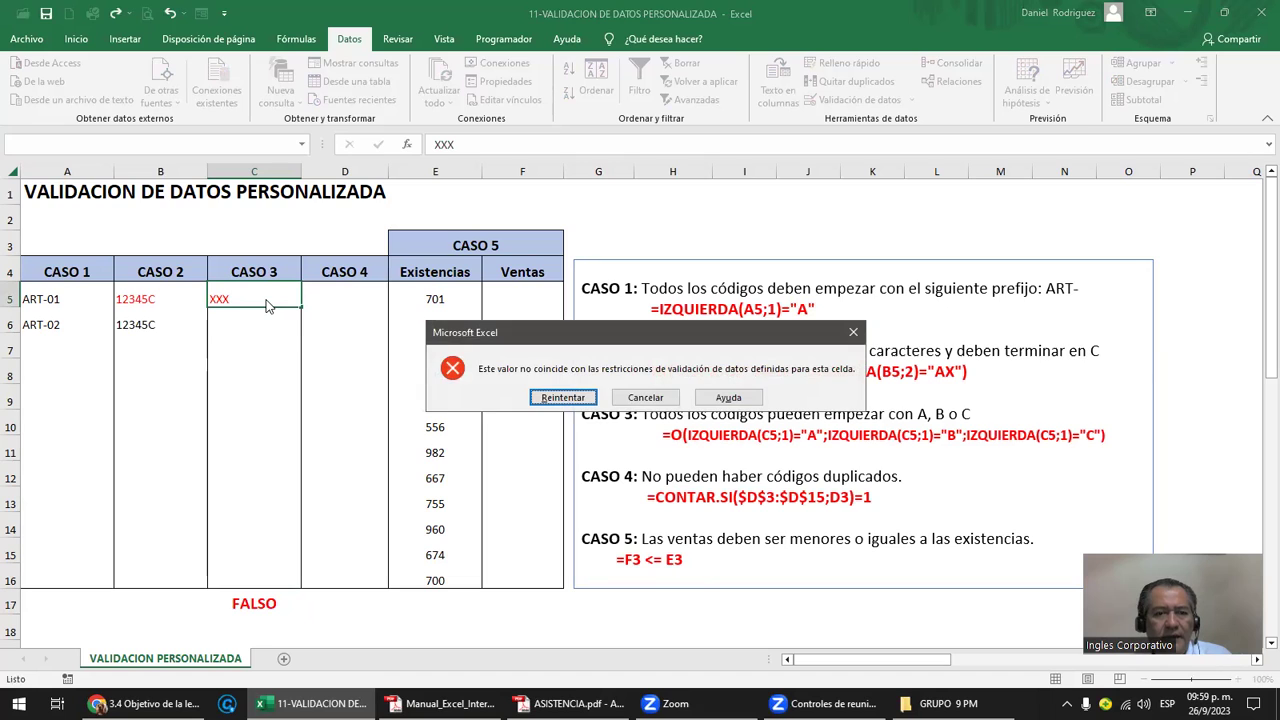
key(Return)
key(Escape)
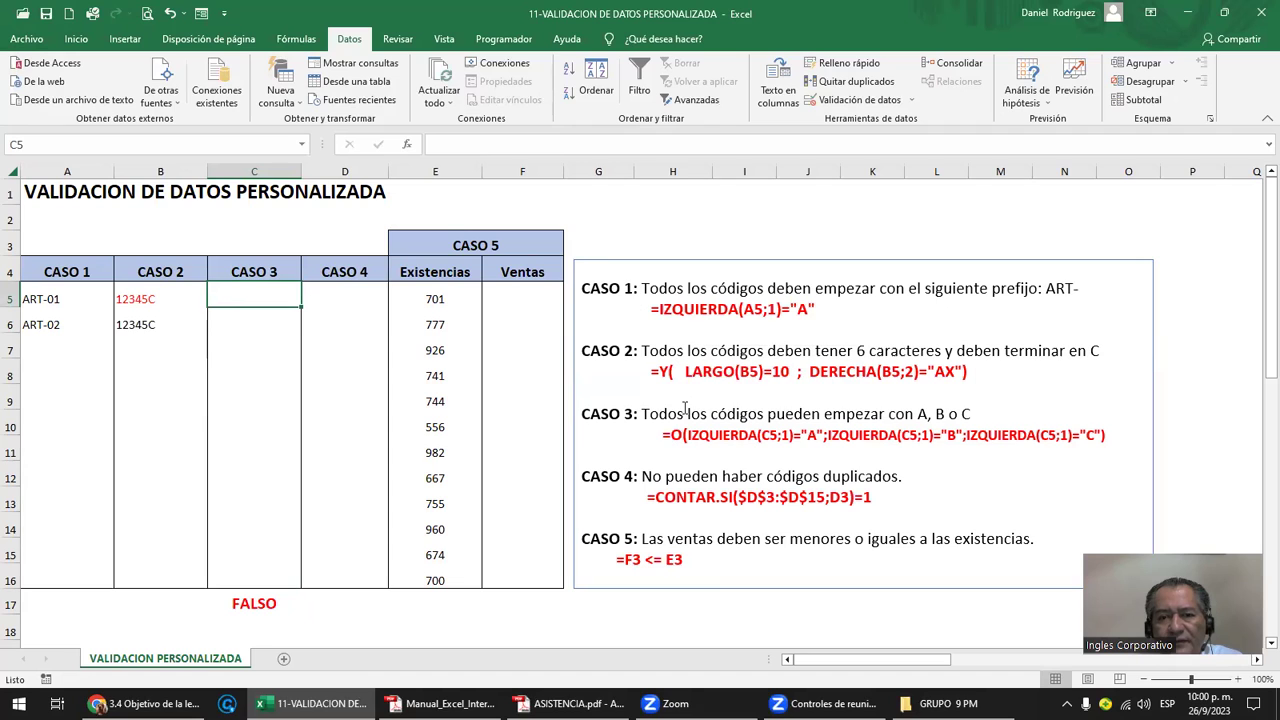
- Look over the CASO 4 and CASO 5 notes and select cell D5
drag(624, 472, 739, 579)
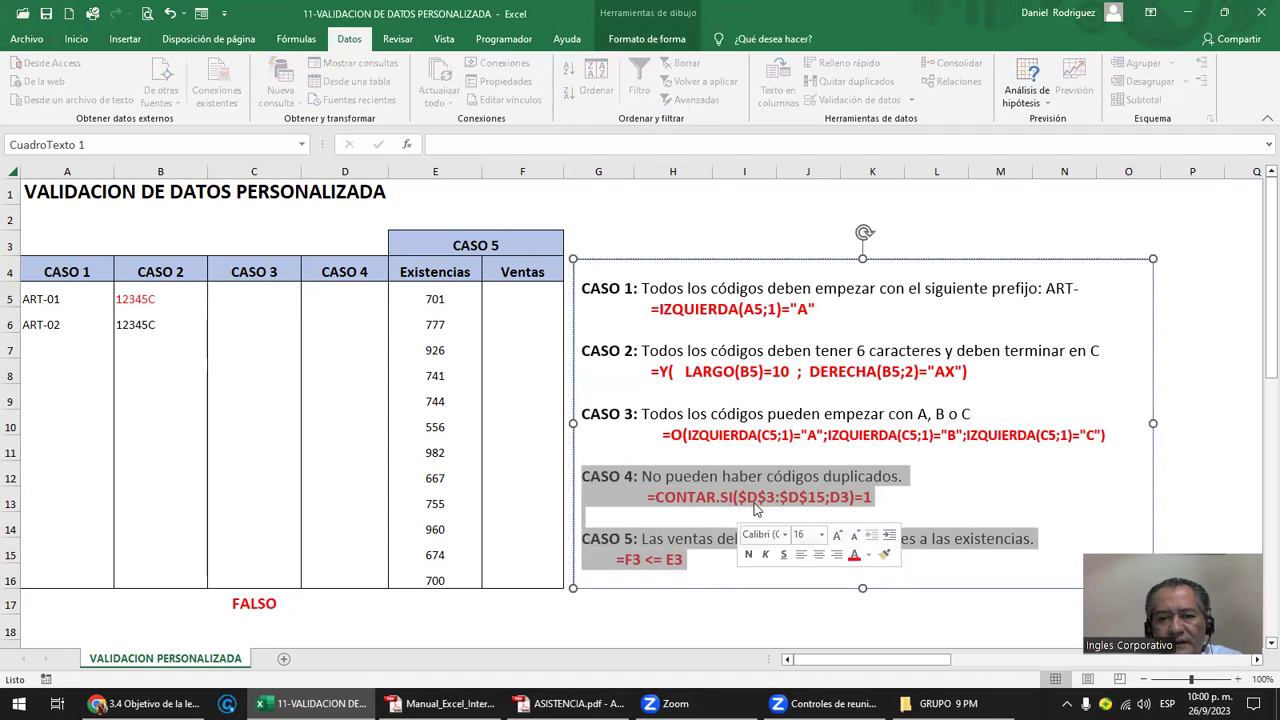
click(330, 297)
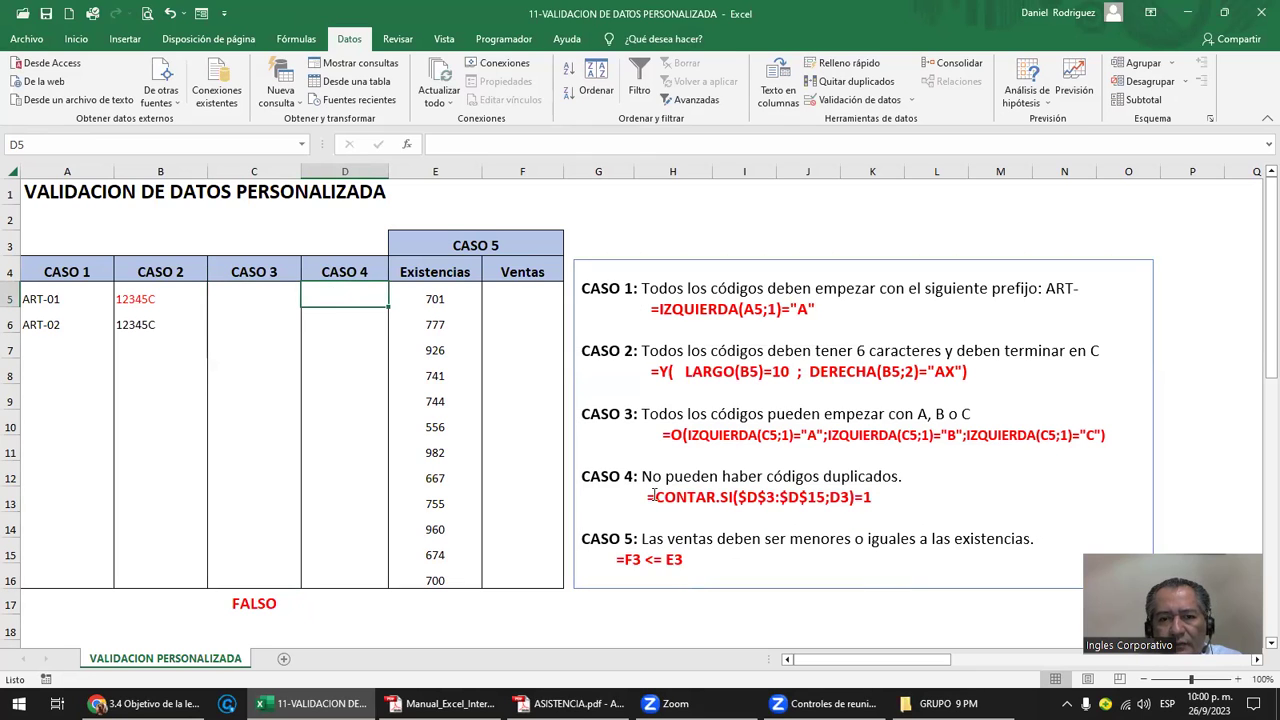
drag(647, 497, 760, 497)
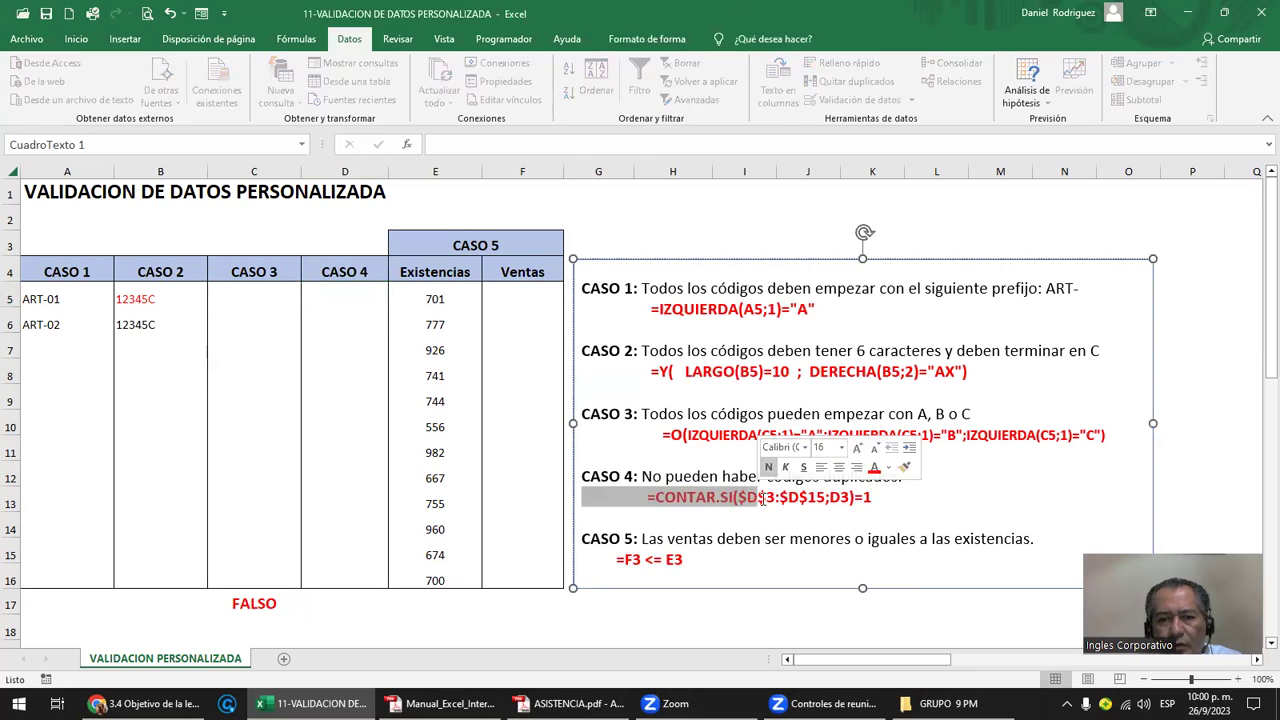
click(765, 497)
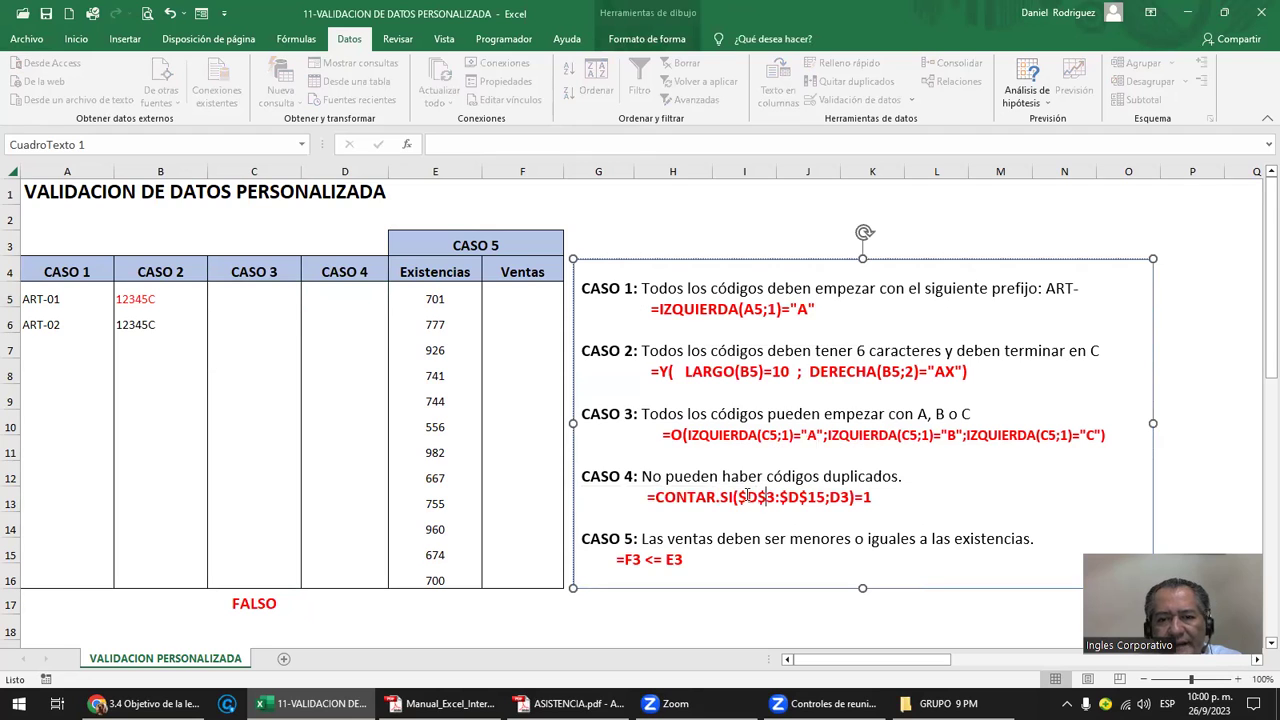
click(340, 290)
drag(340, 290, 328, 289)
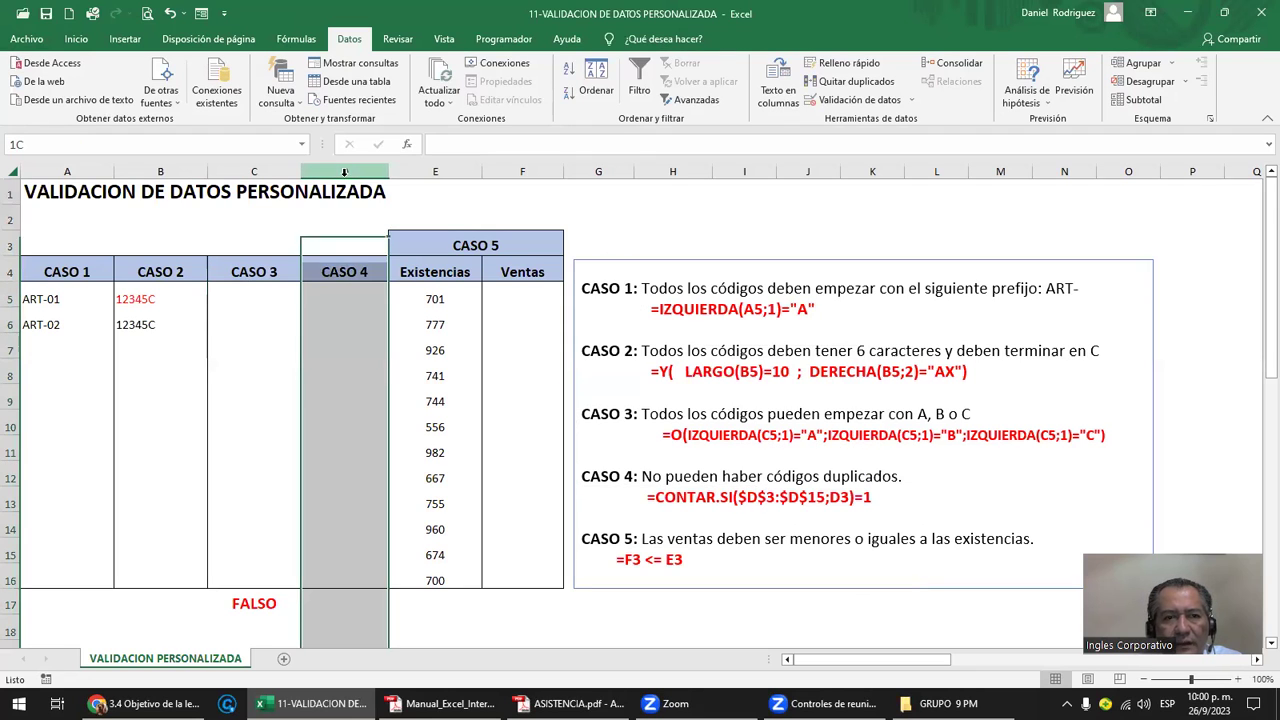
click(328, 289)
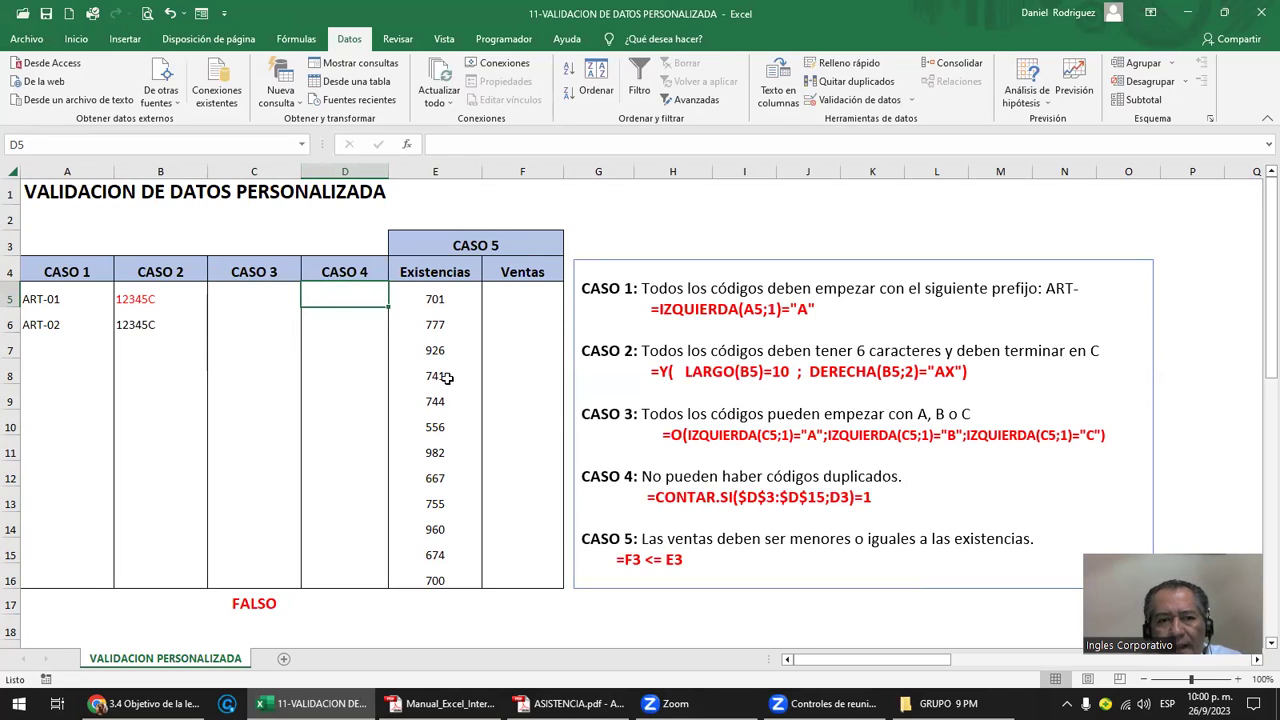
- Enter A in D5, undo a second A in D6, and select the CASO 4 formula
text(A)
key(Return)
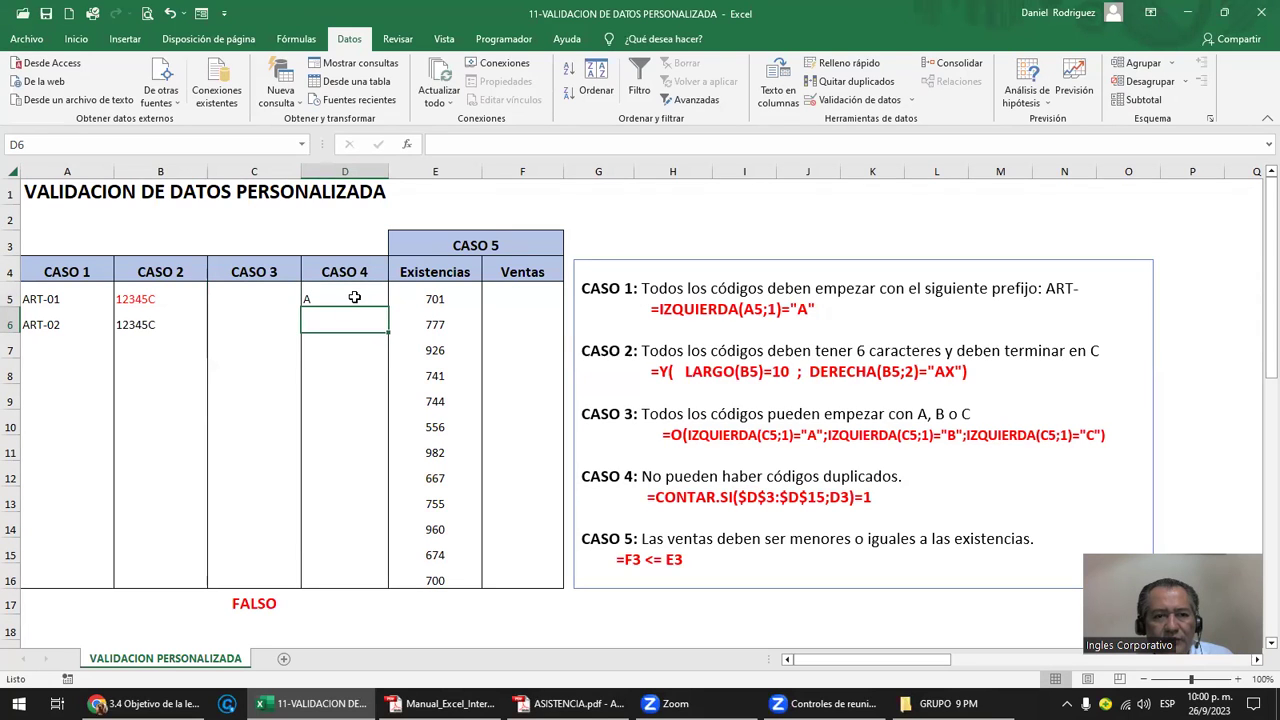
text(A)
key(Return)
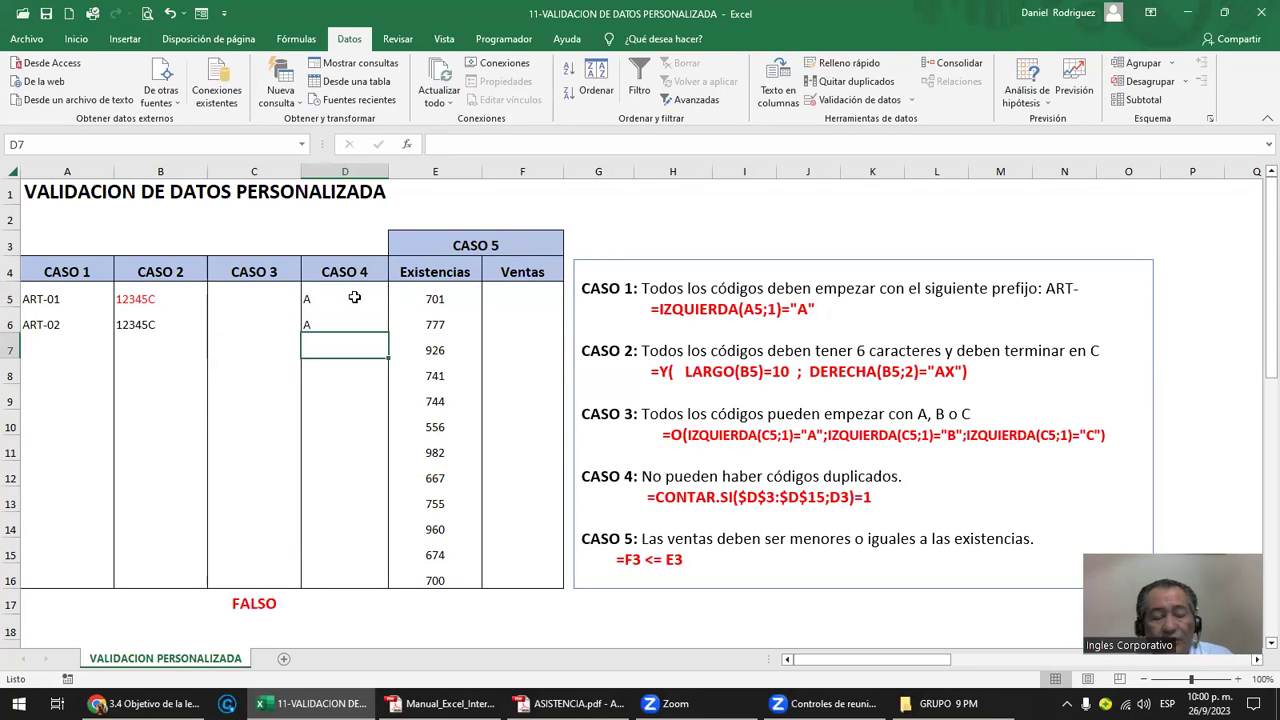
key(ctrl+z)
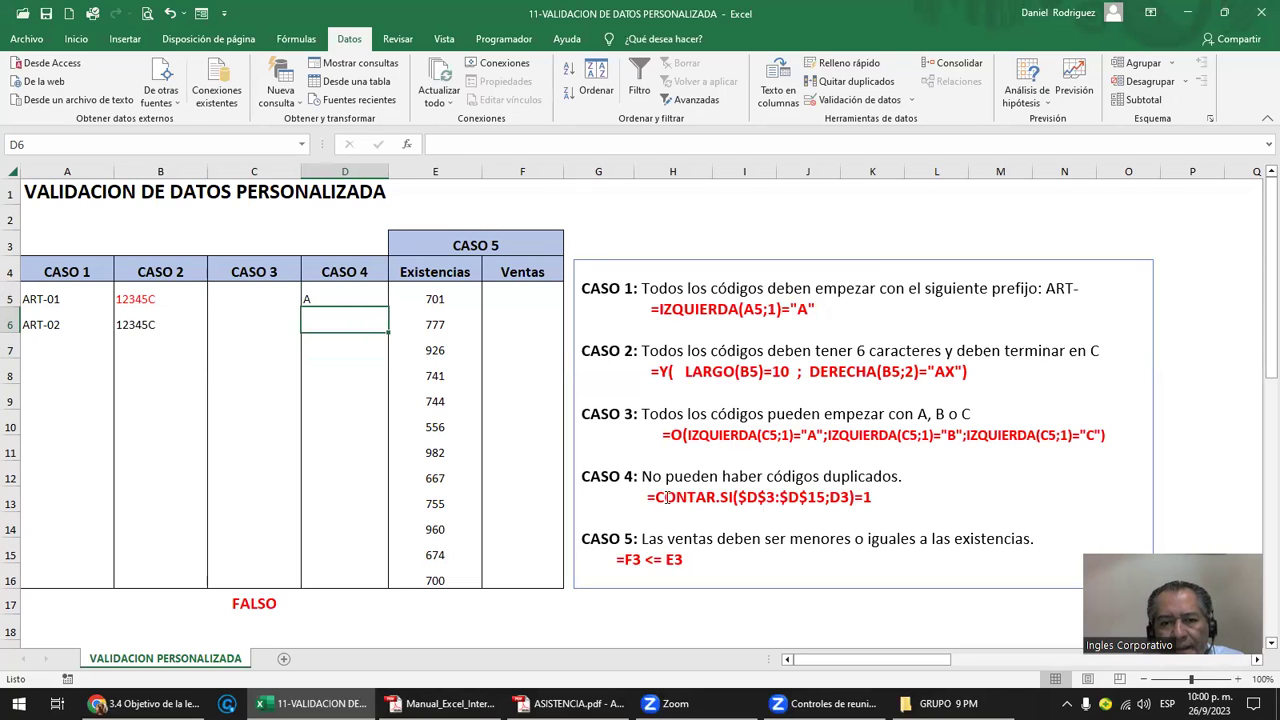
drag(648, 497, 874, 497)
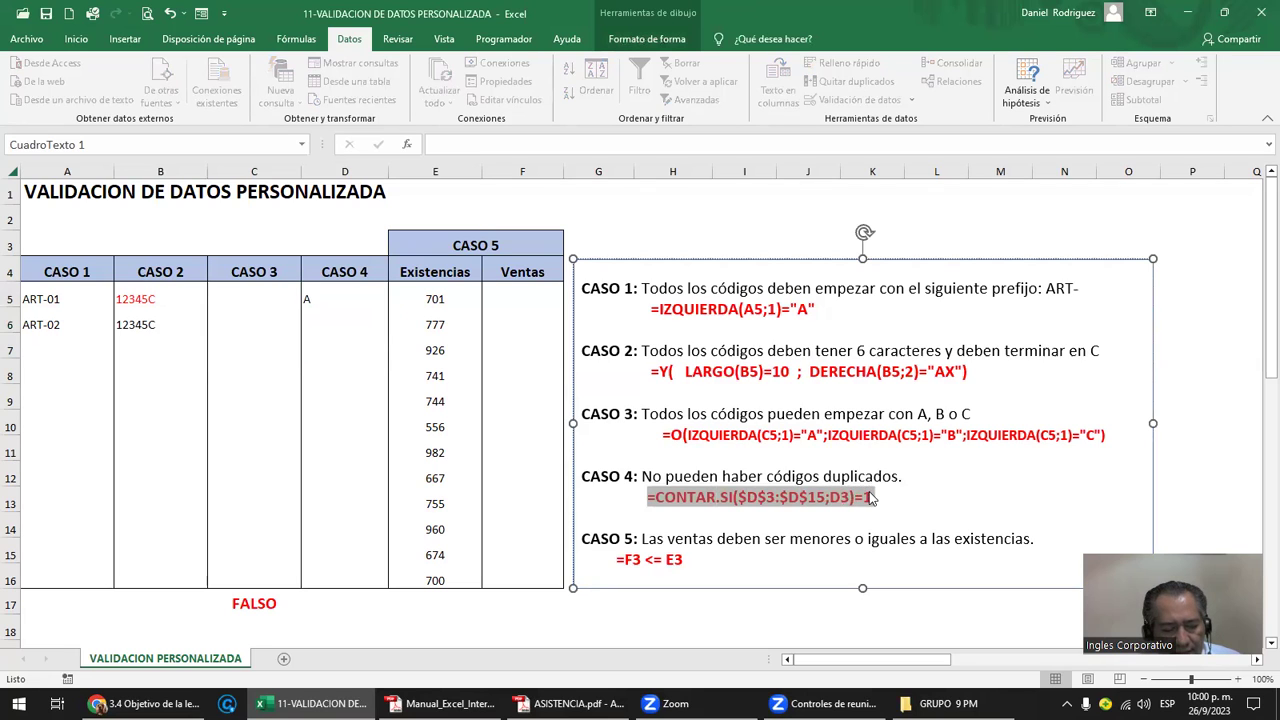
- Paste the CASO 4 formula into D17 and open it for editing
key(ctrl+c)
click(367, 596)
key(ctrl+v)
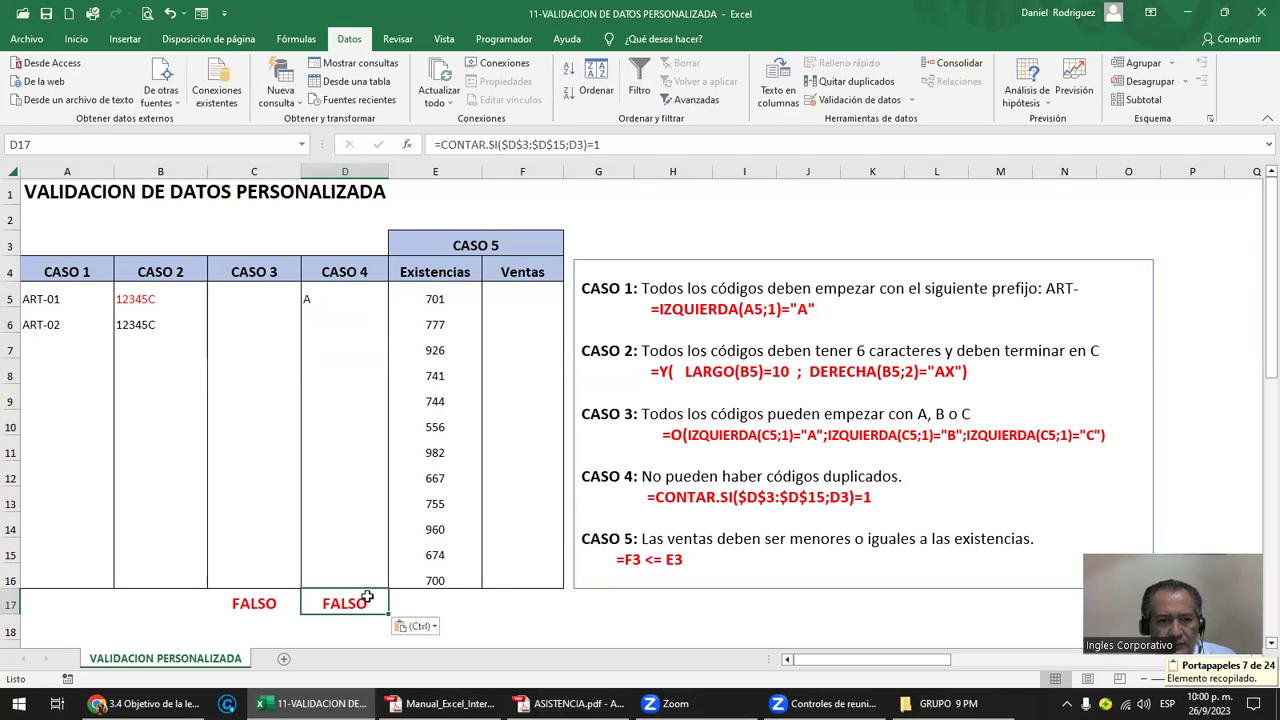
key(F2)
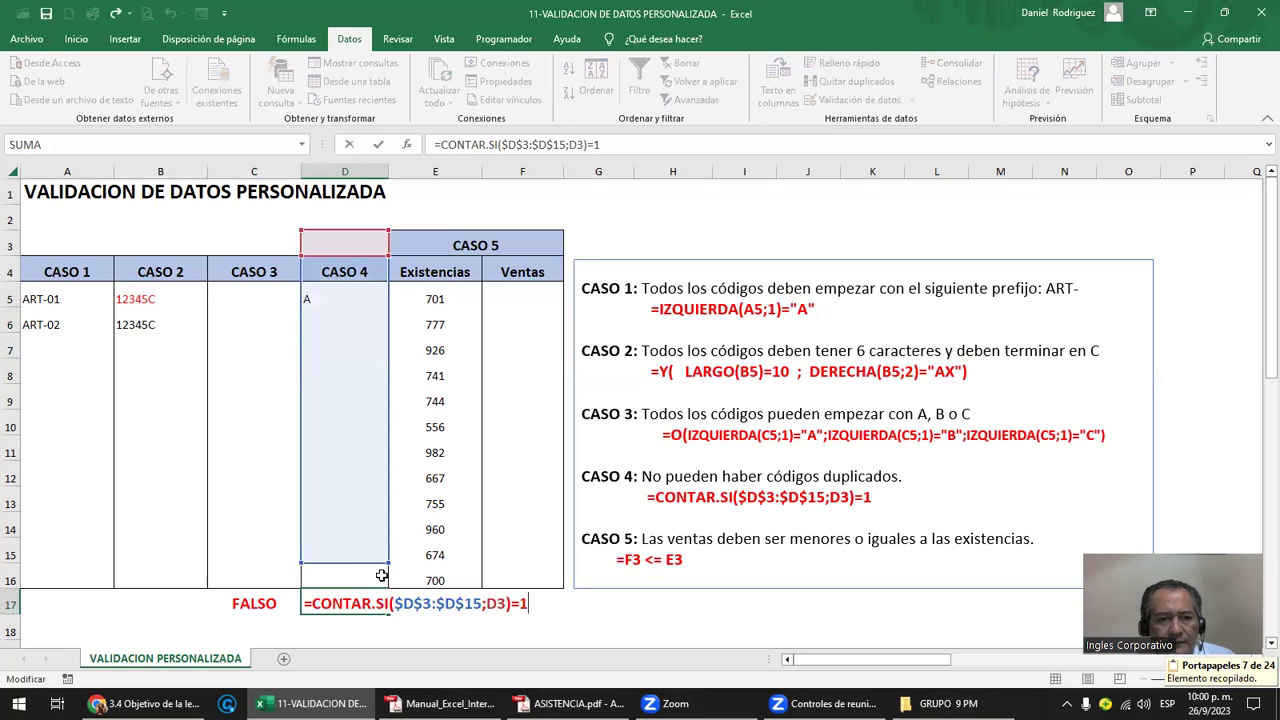
- Edit D17 to =CONTAR.SI($D$5:$D$16;D5)=1, changing the range rows and criterion
click(424, 604)
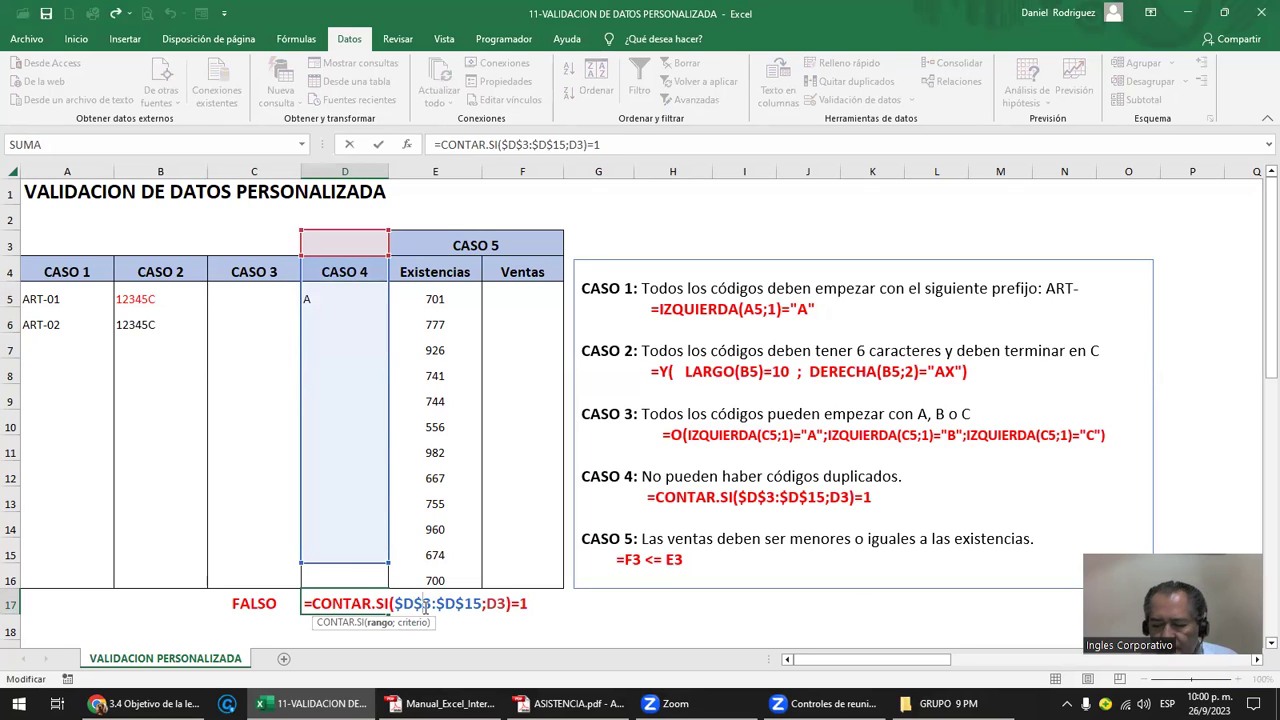
key(BackSpace)
text(5)
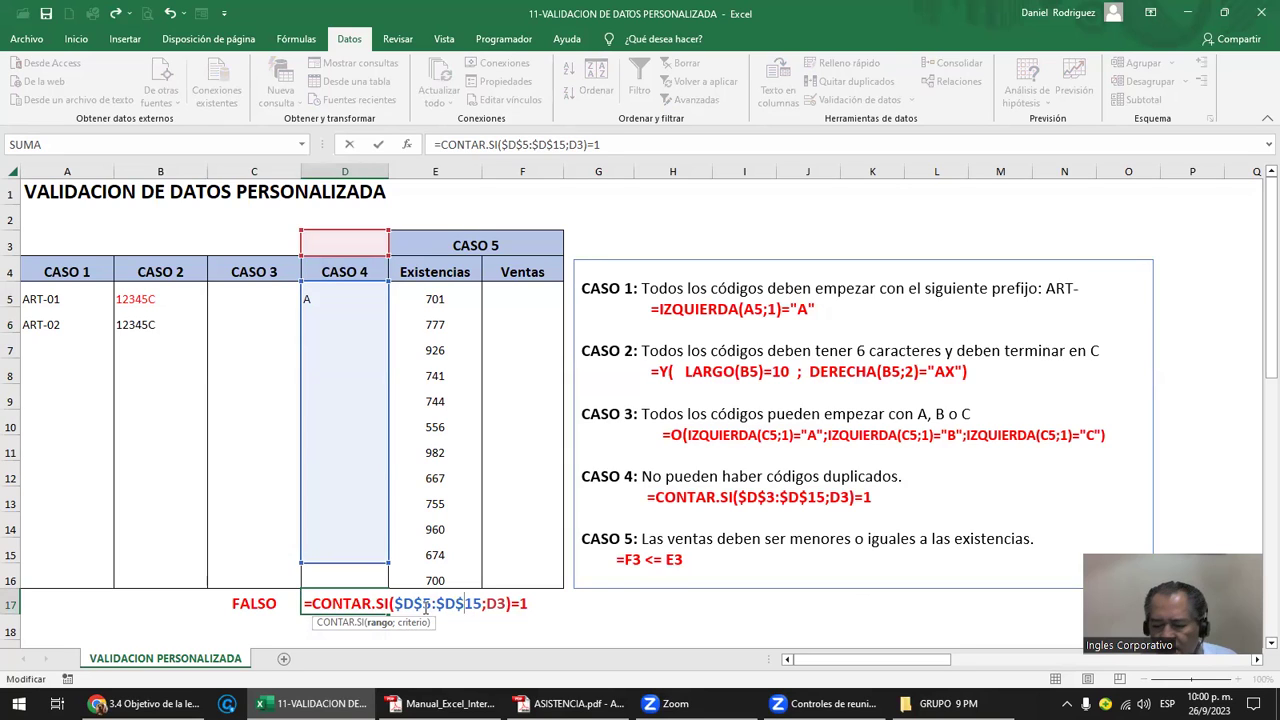
key(BackSpace)
text(6)
key(Right)
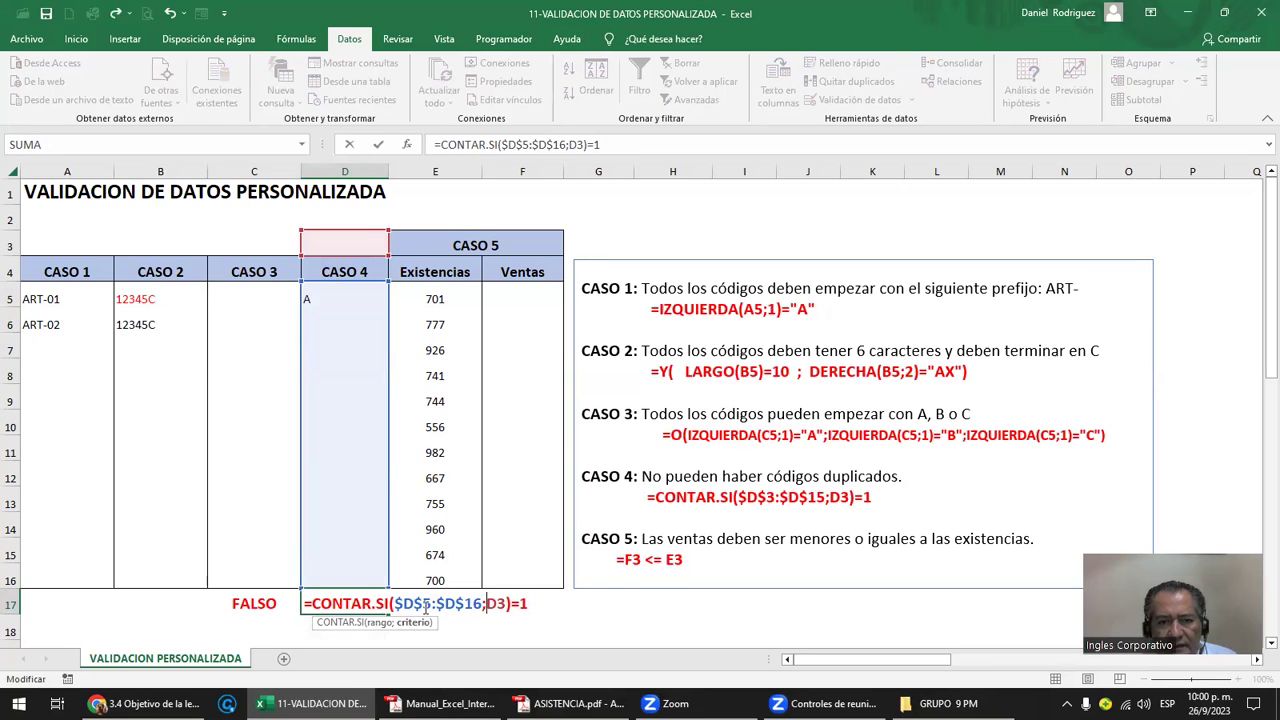
key(BackSpace)
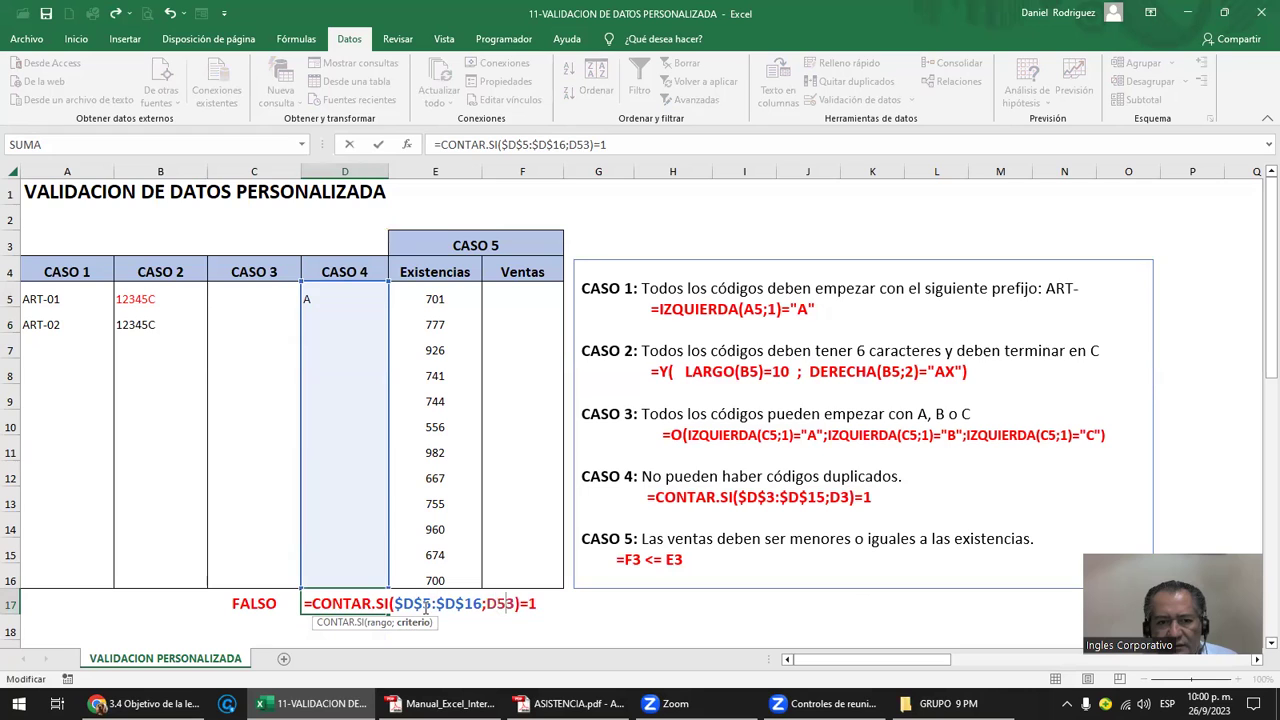
text(5)
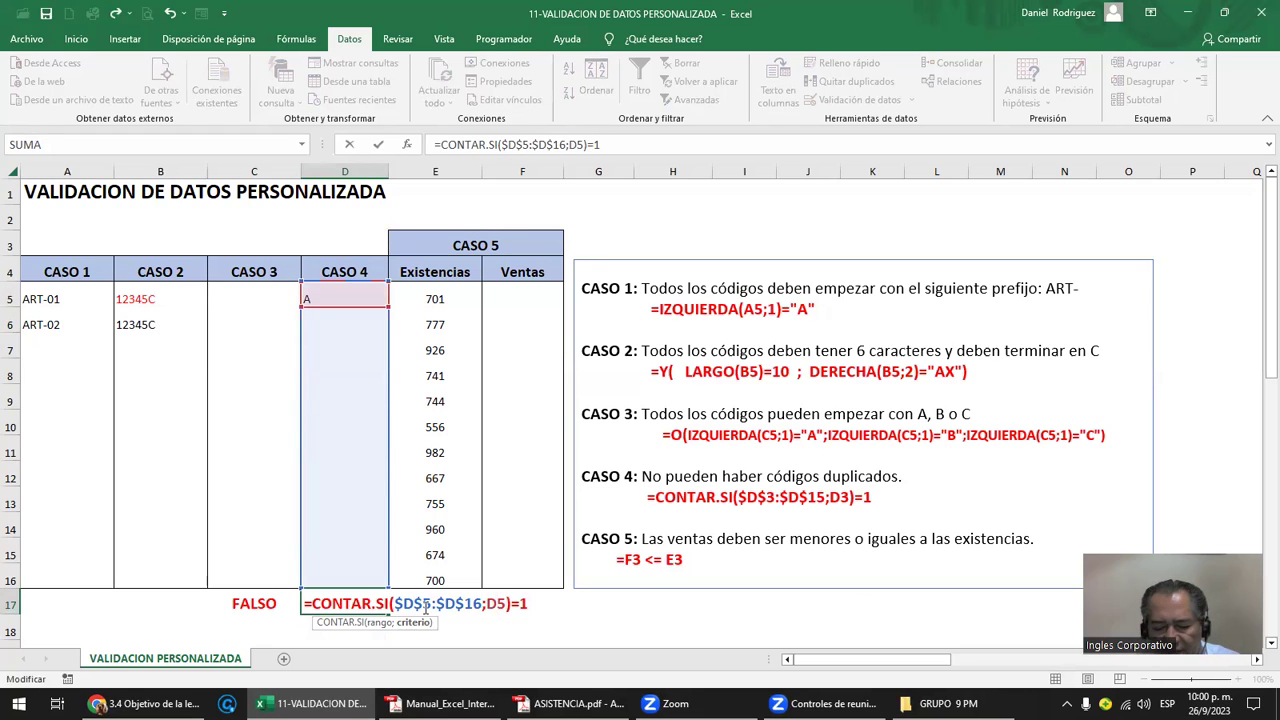
key(Return)
key(Up)
key(F2)
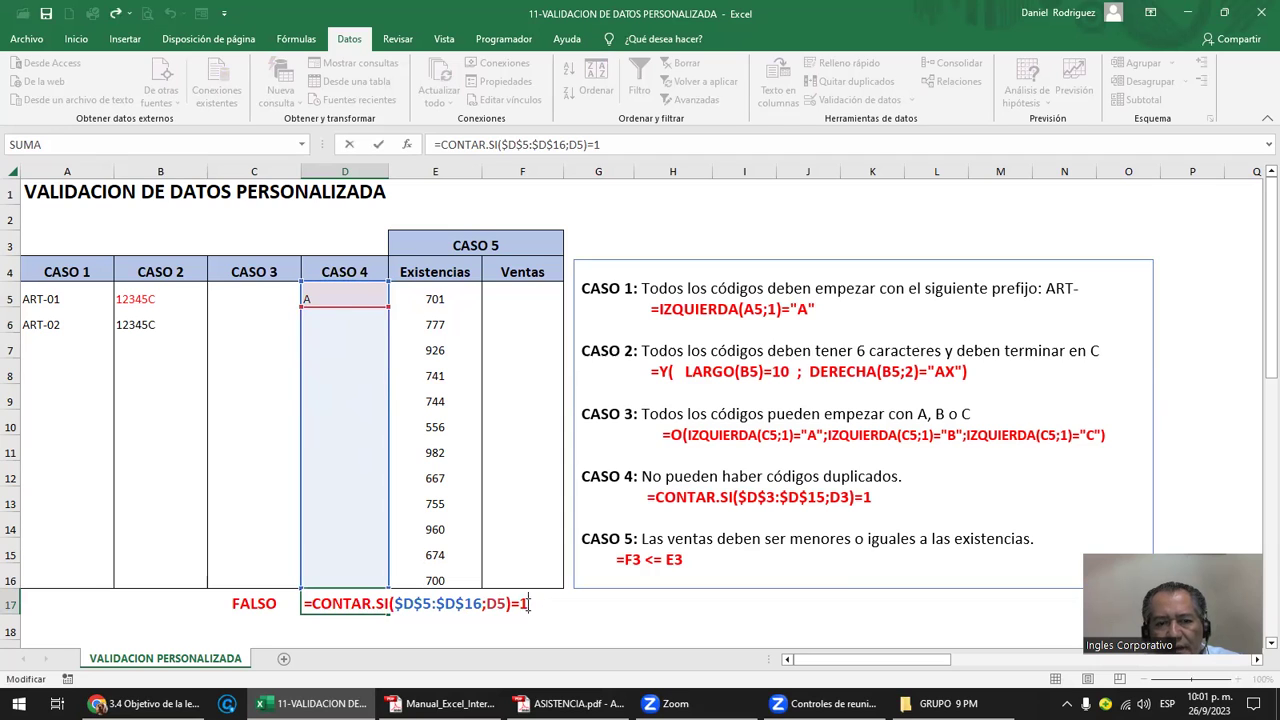
- Commit the D17 formula and widen column D so the result fits
key(Return)
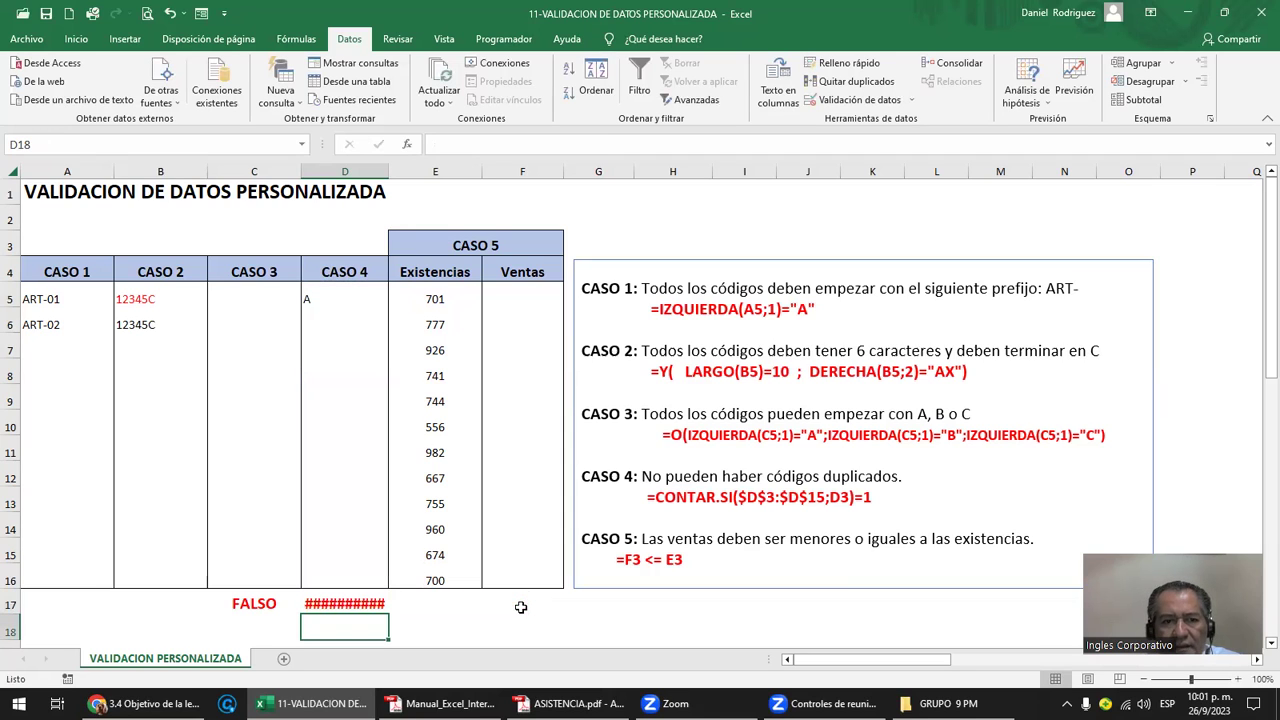
click(367, 603)
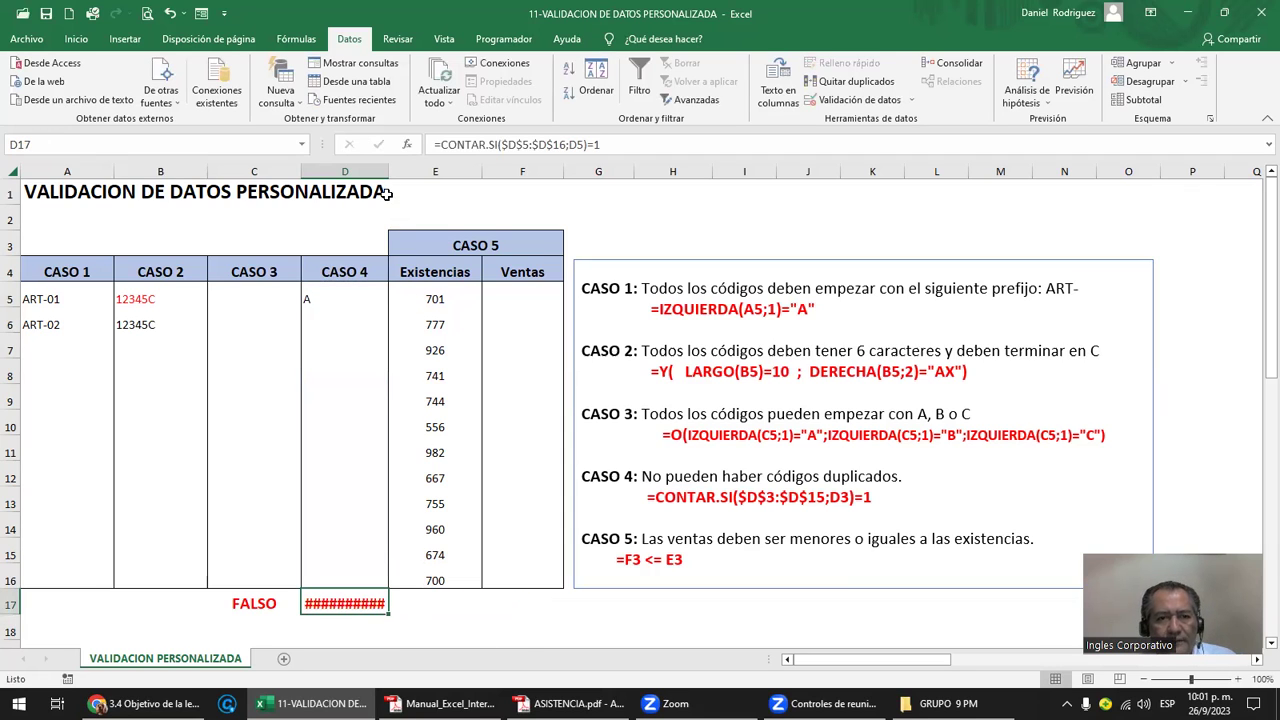
click(430, 193)
drag(388, 172, 410, 175)
click(383, 601)
- Copy the D17 duplicate check into D18 so it tests D6
click(324, 313)
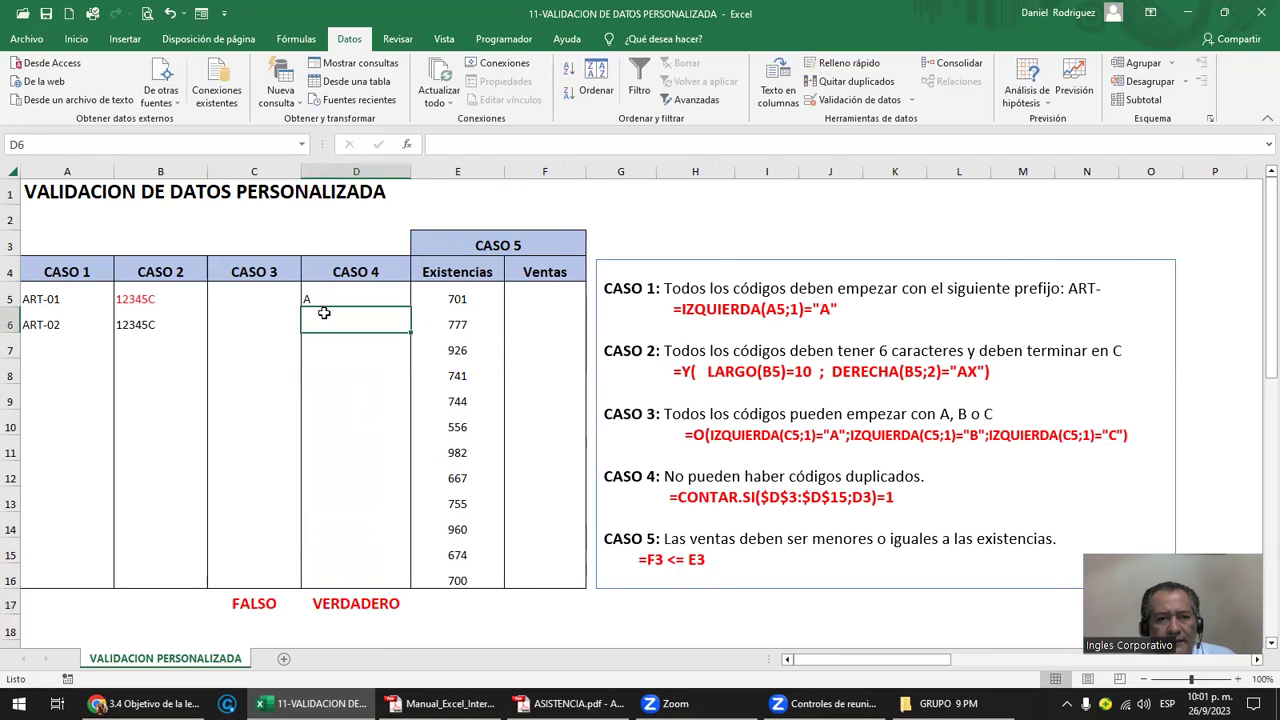
click(358, 605)
key(ctrl+c)
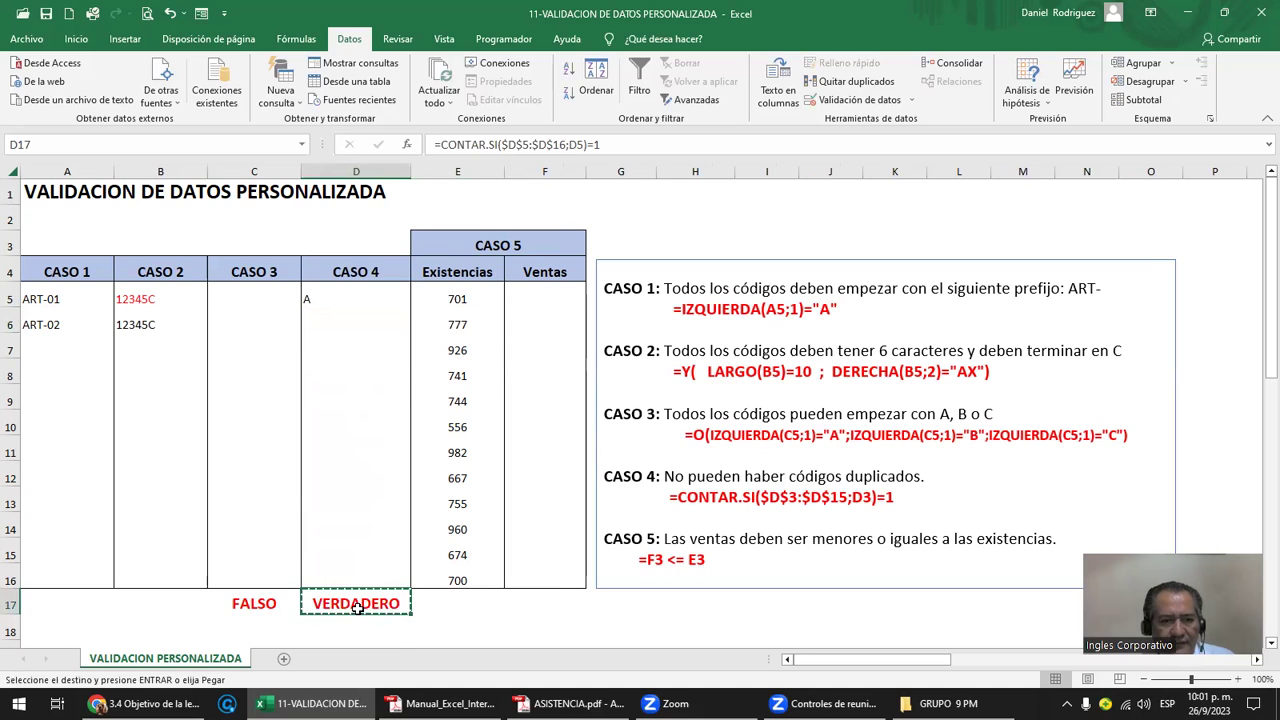
click(357, 628)
key(ctrl+v)
click(337, 322)
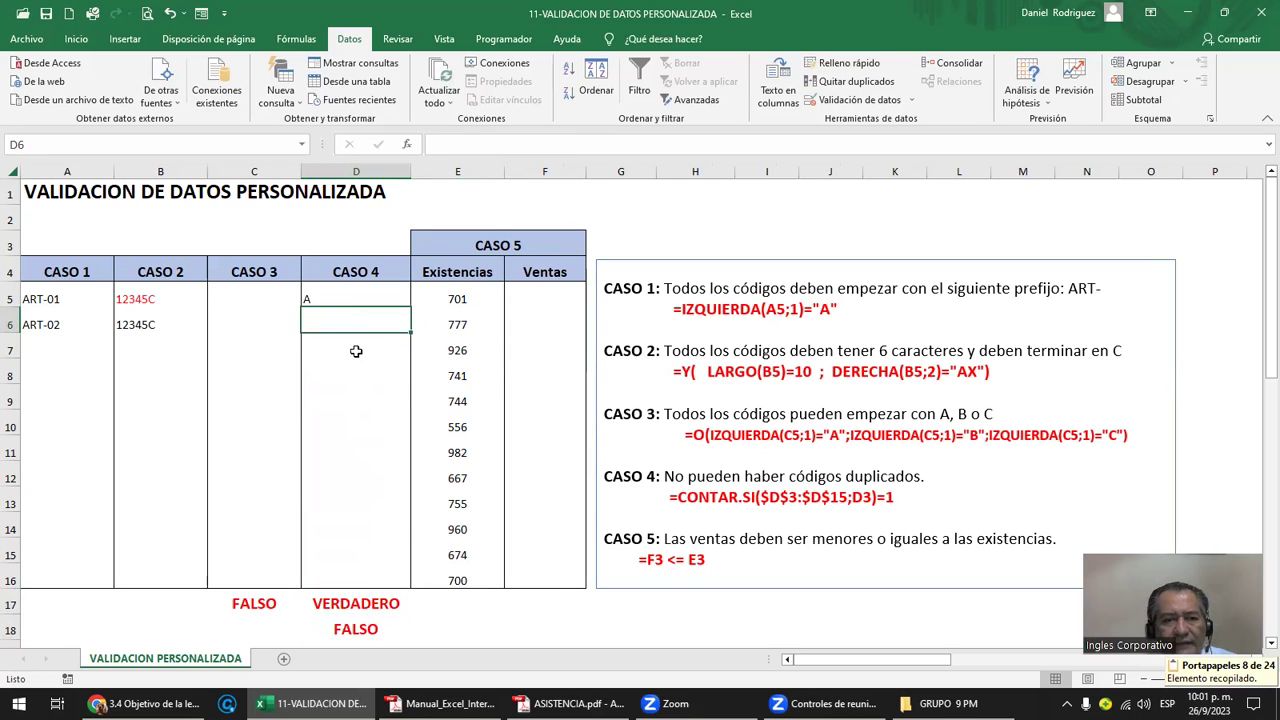
double_click(380, 624)
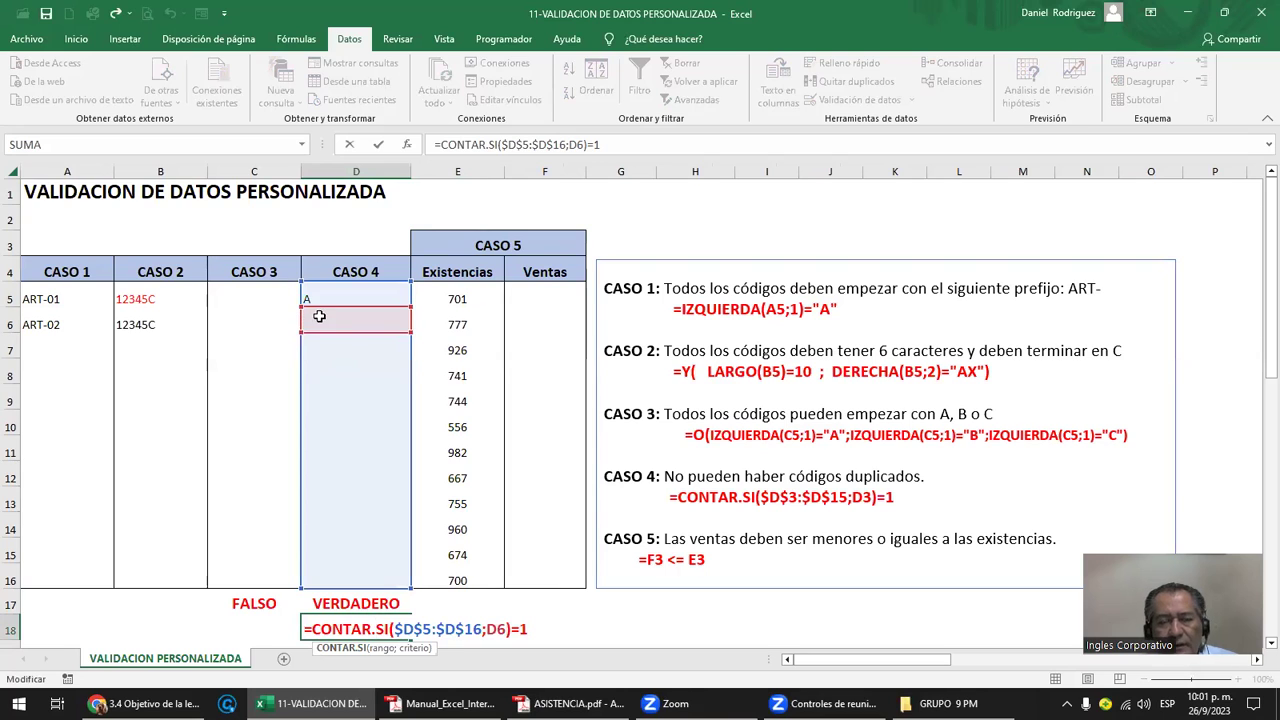
- Enter the test code in D6 so both checks read FALSO, then inspect D18's references
click(319, 320)
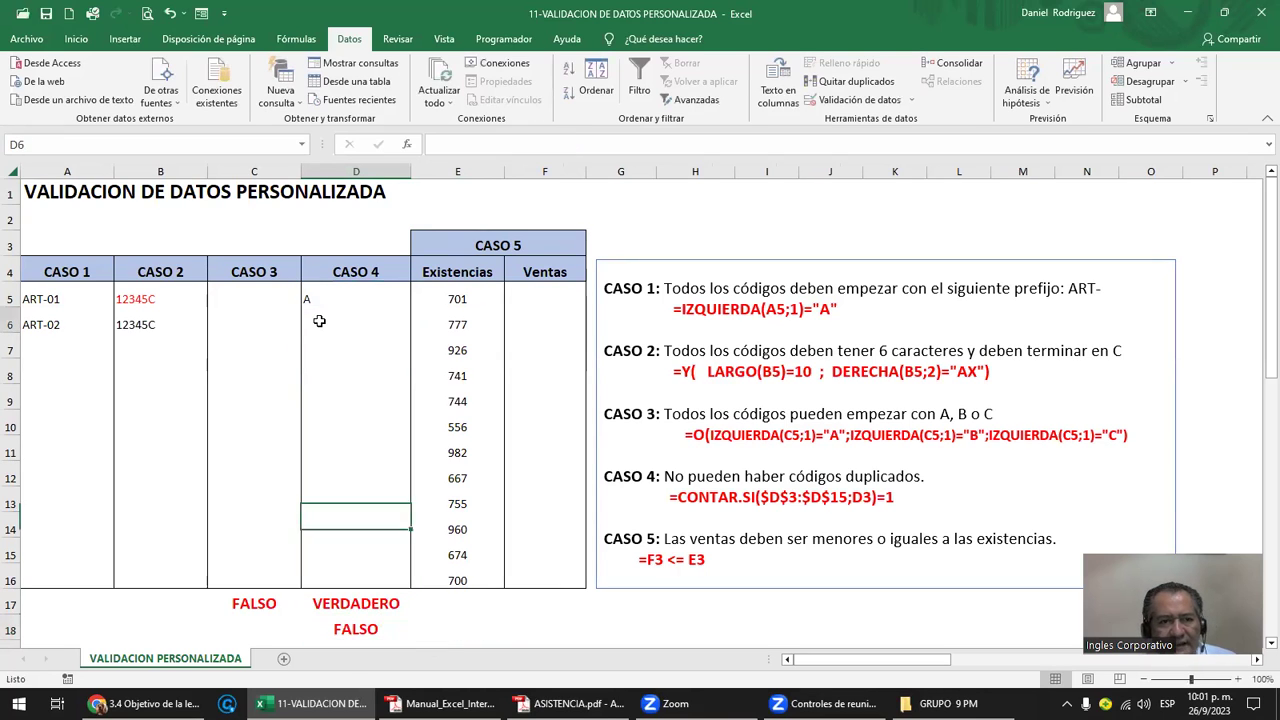
text(B)
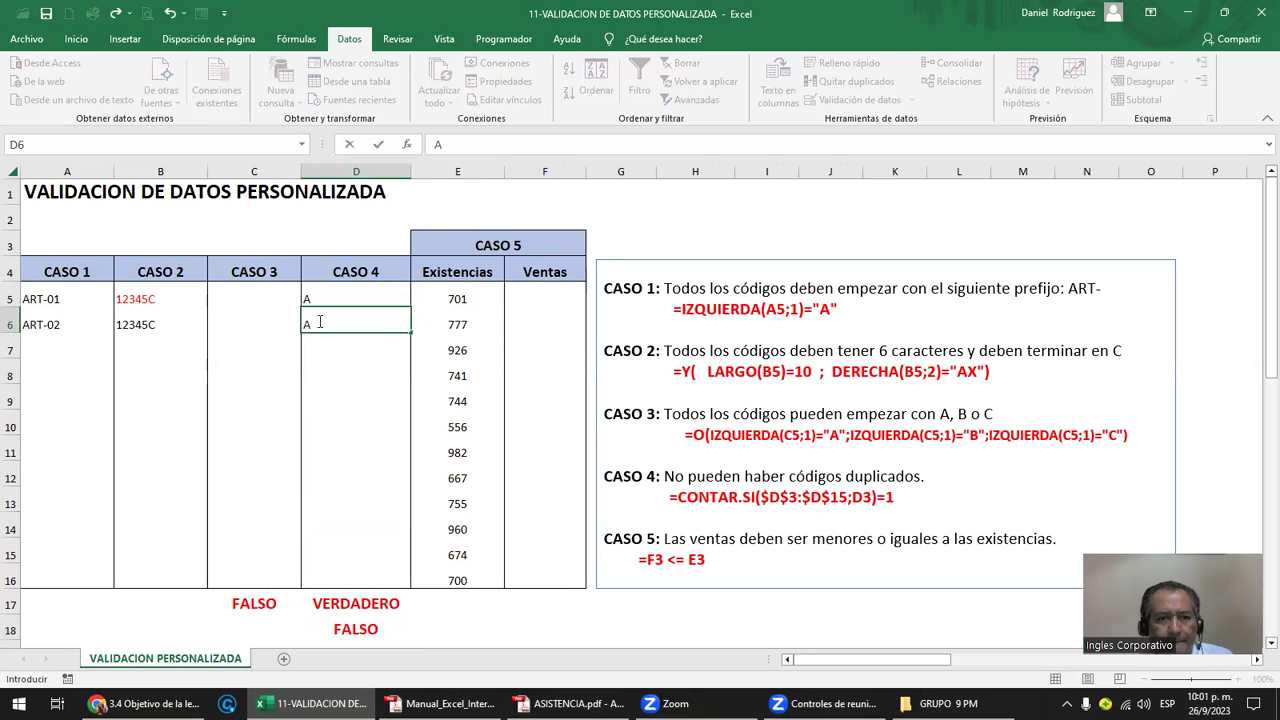
key(Return)
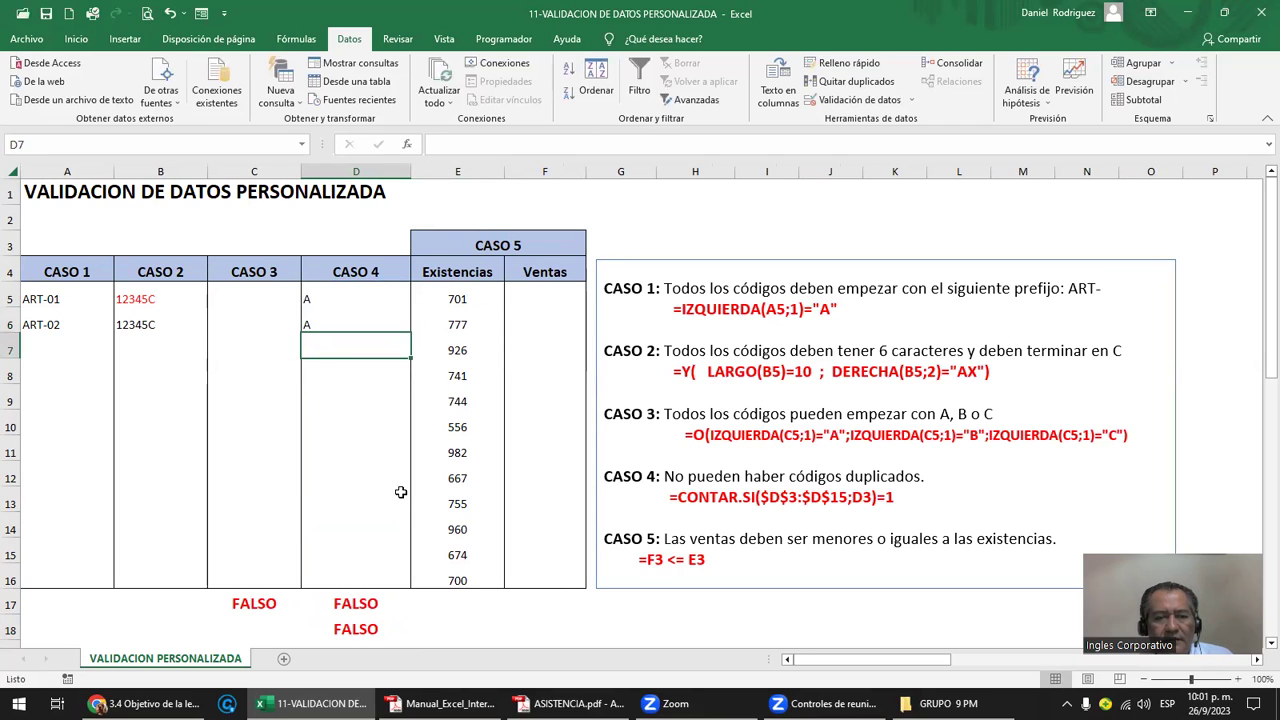
click(344, 629)
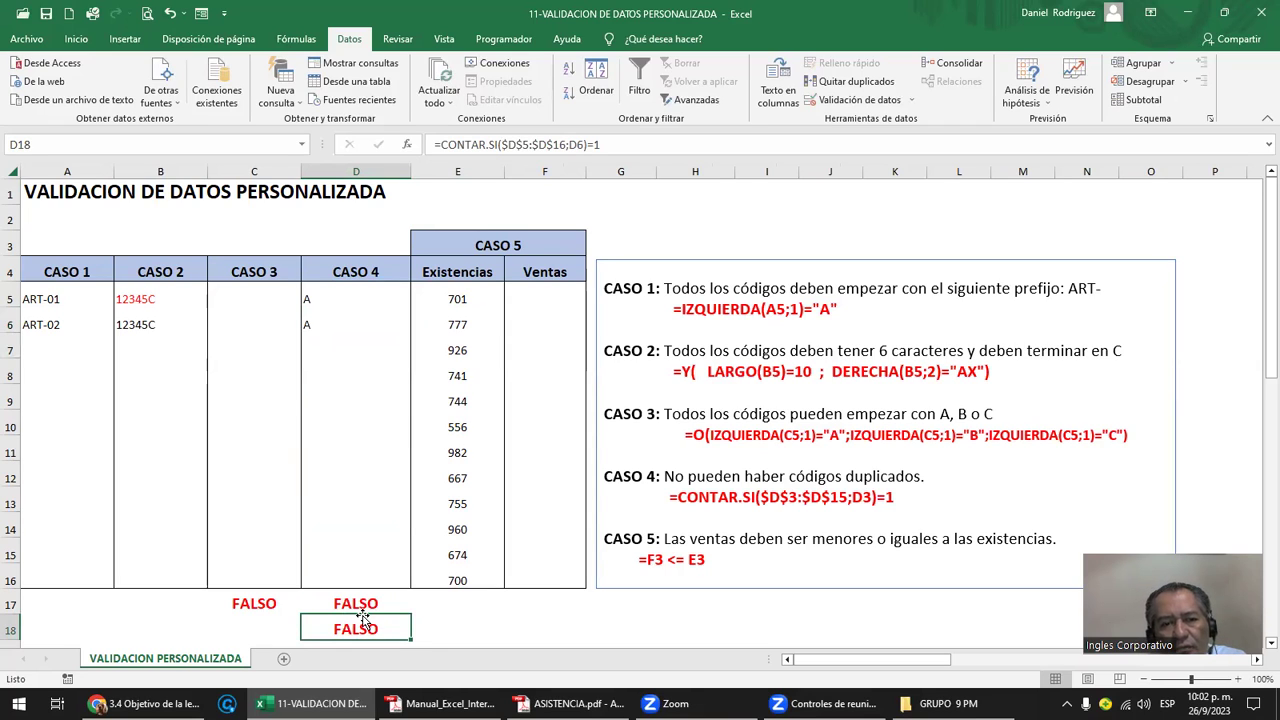
drag(311, 310, 311, 325)
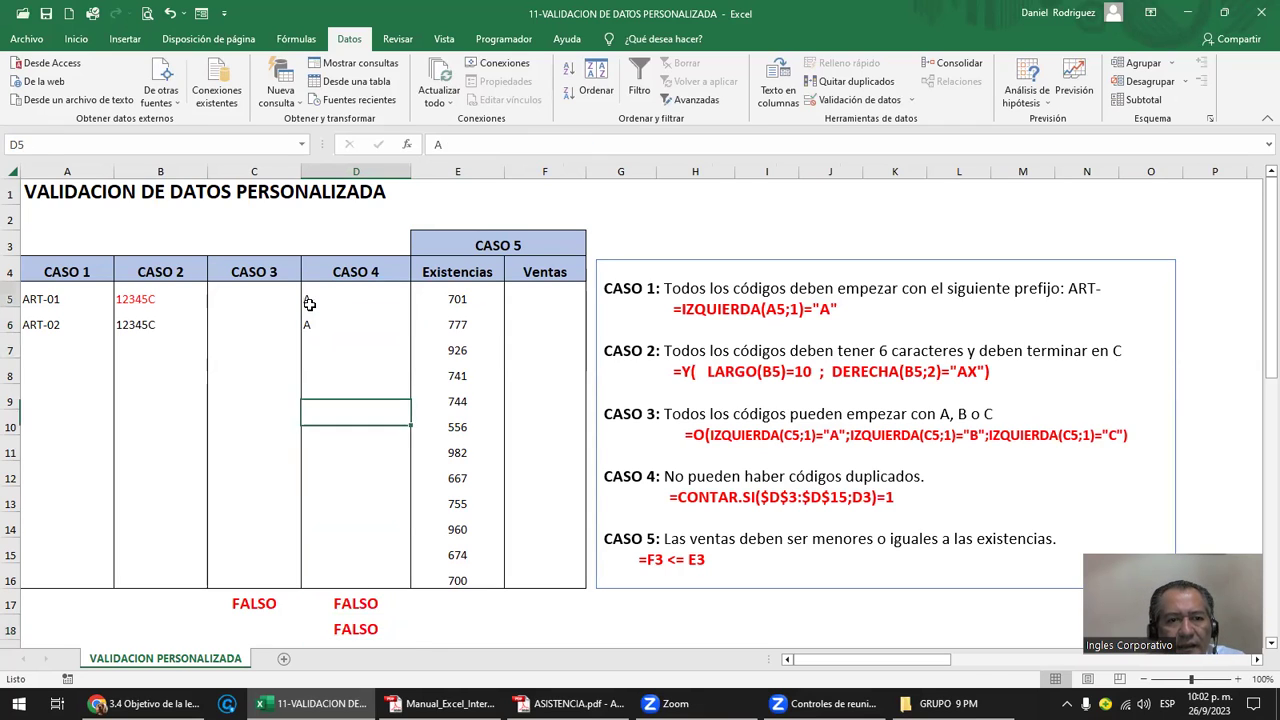
click(368, 628)
double_click(368, 628)
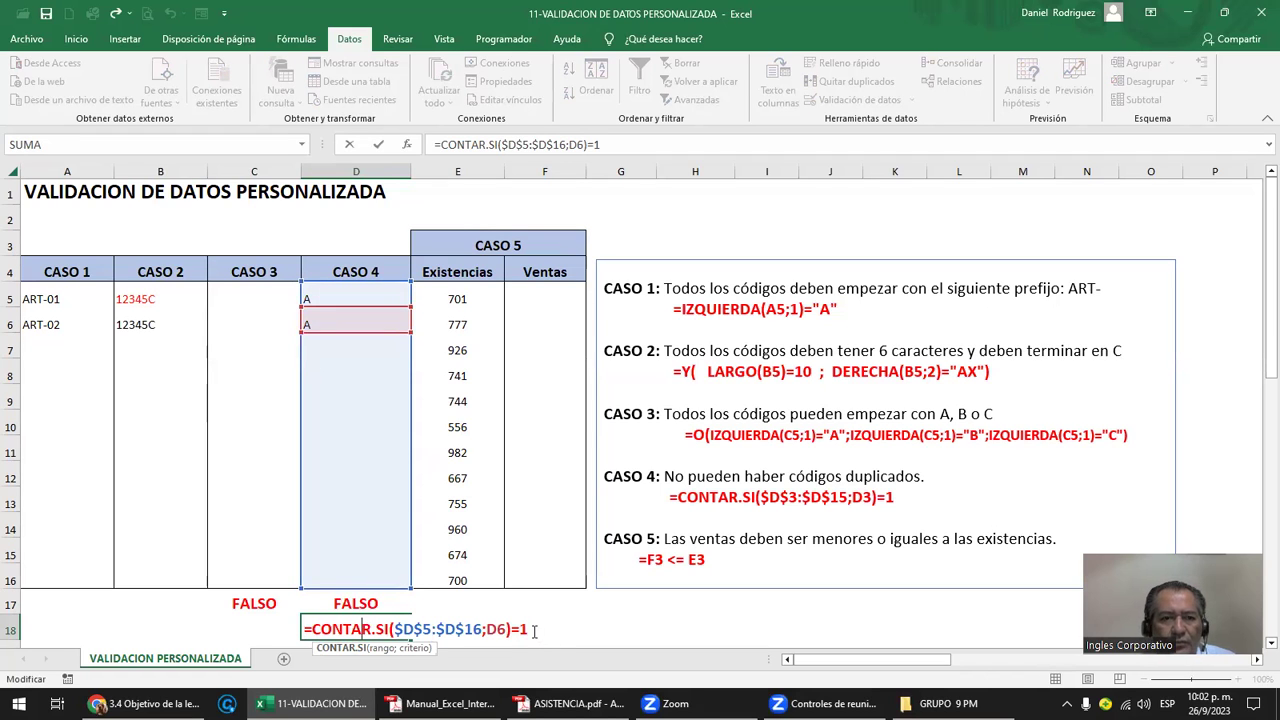
- Replace the entry in D6 with B
key(ctrl+Return)
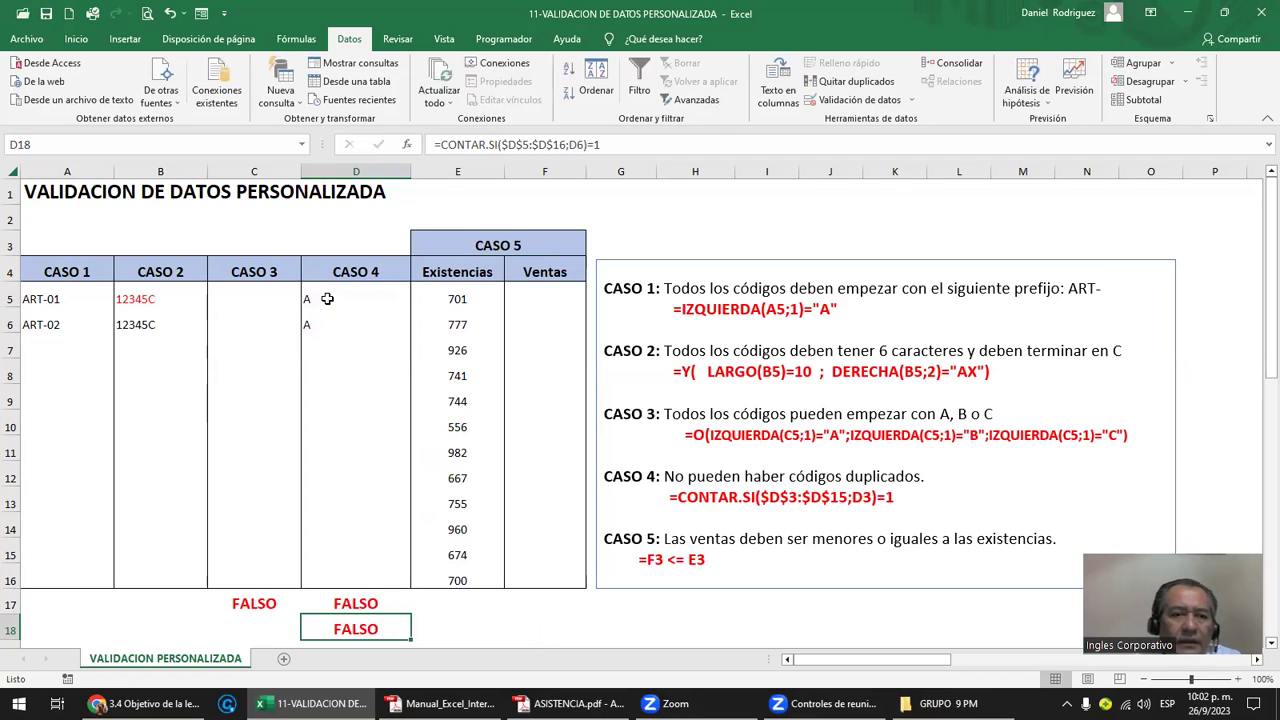
click(327, 298)
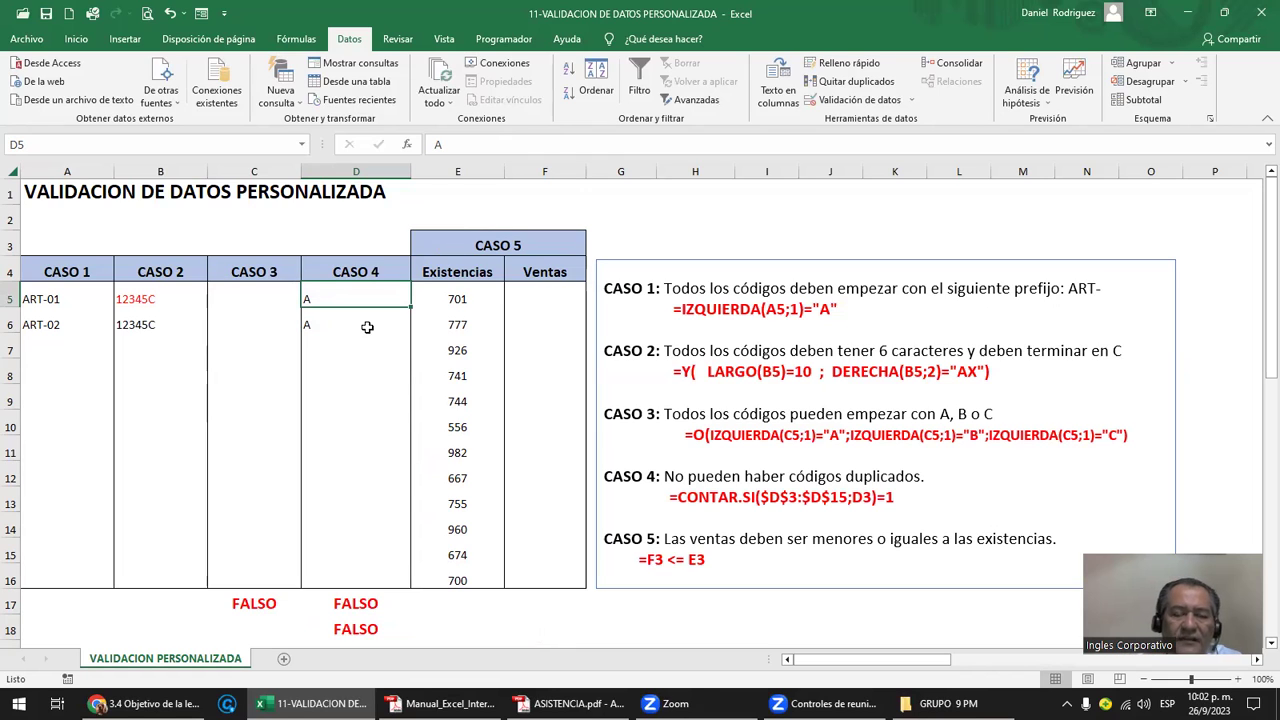
click(365, 325)
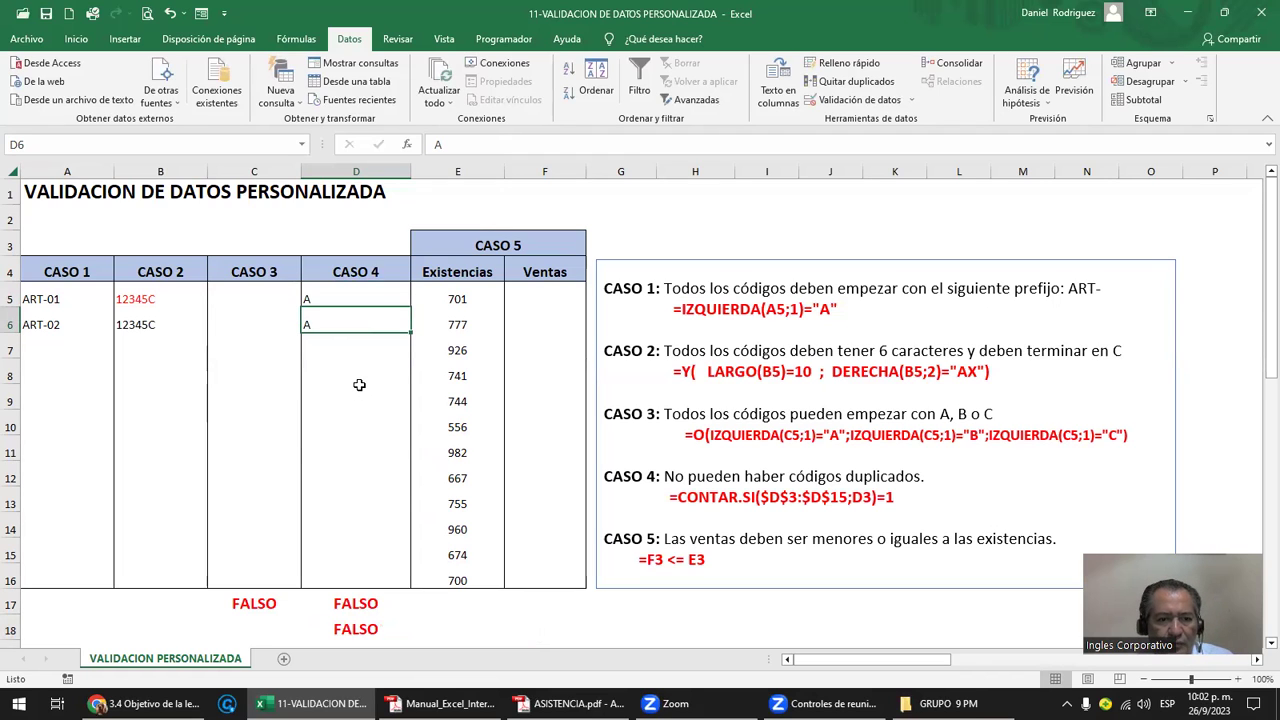
text(B)
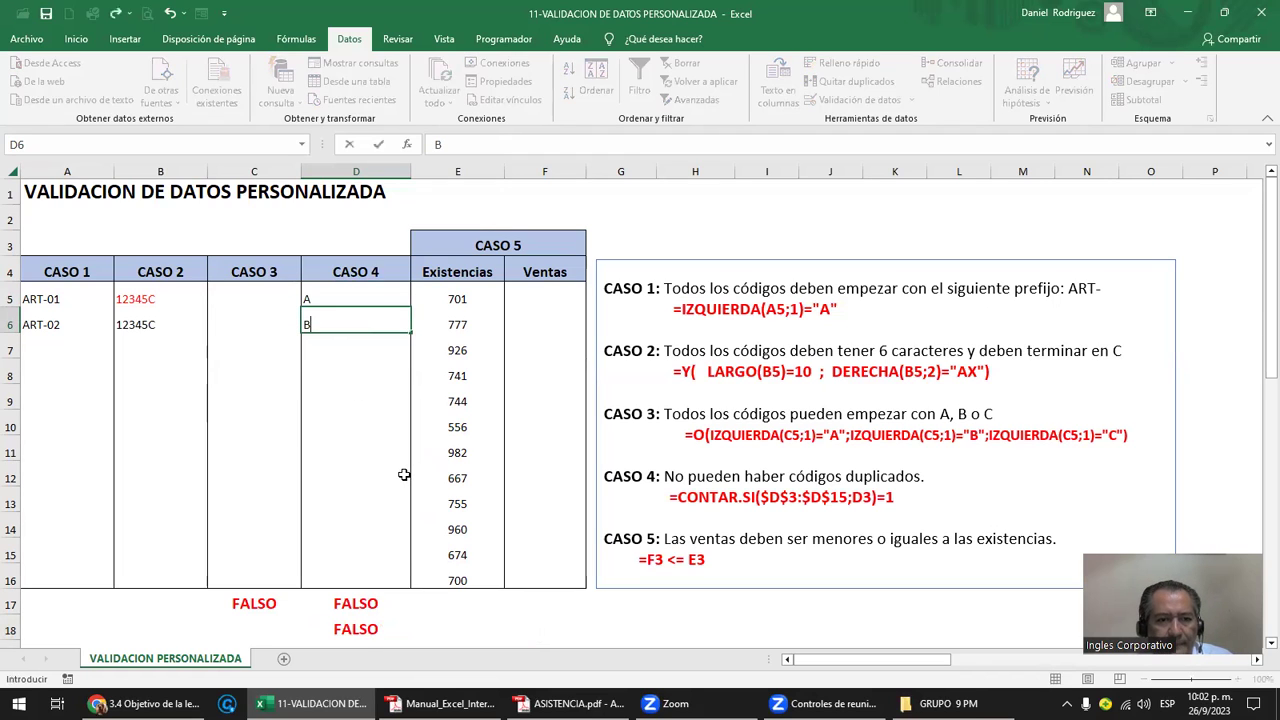
key(Return)
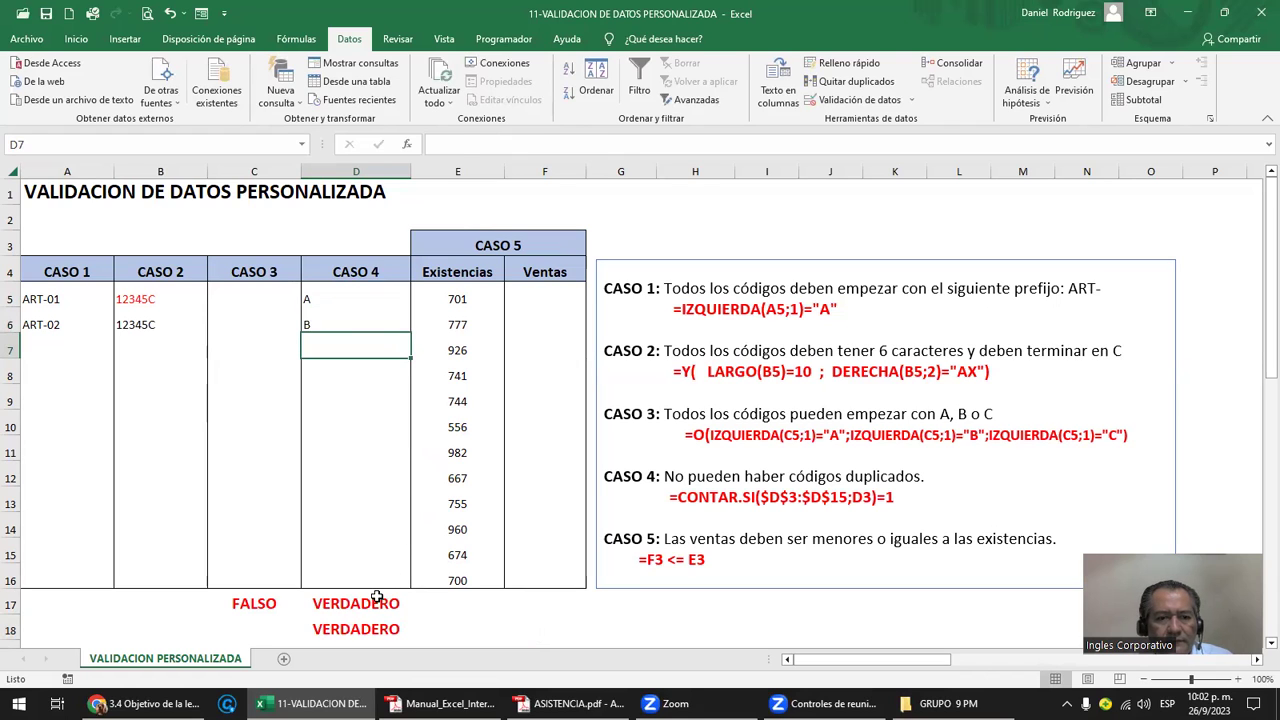
- Recheck D17 and D18, both now VERDADERO, and select the CASO 4 note formula
click(377, 597)
double_click(327, 296)
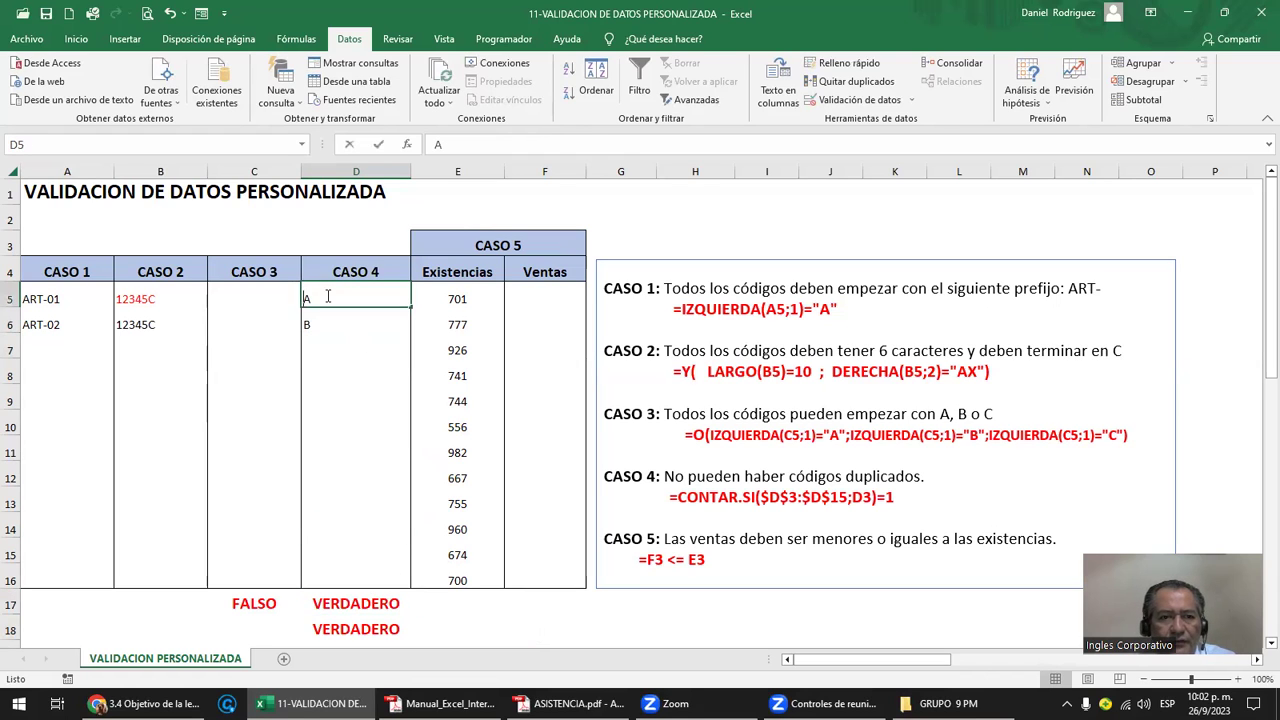
click(355, 603)
double_click(355, 603)
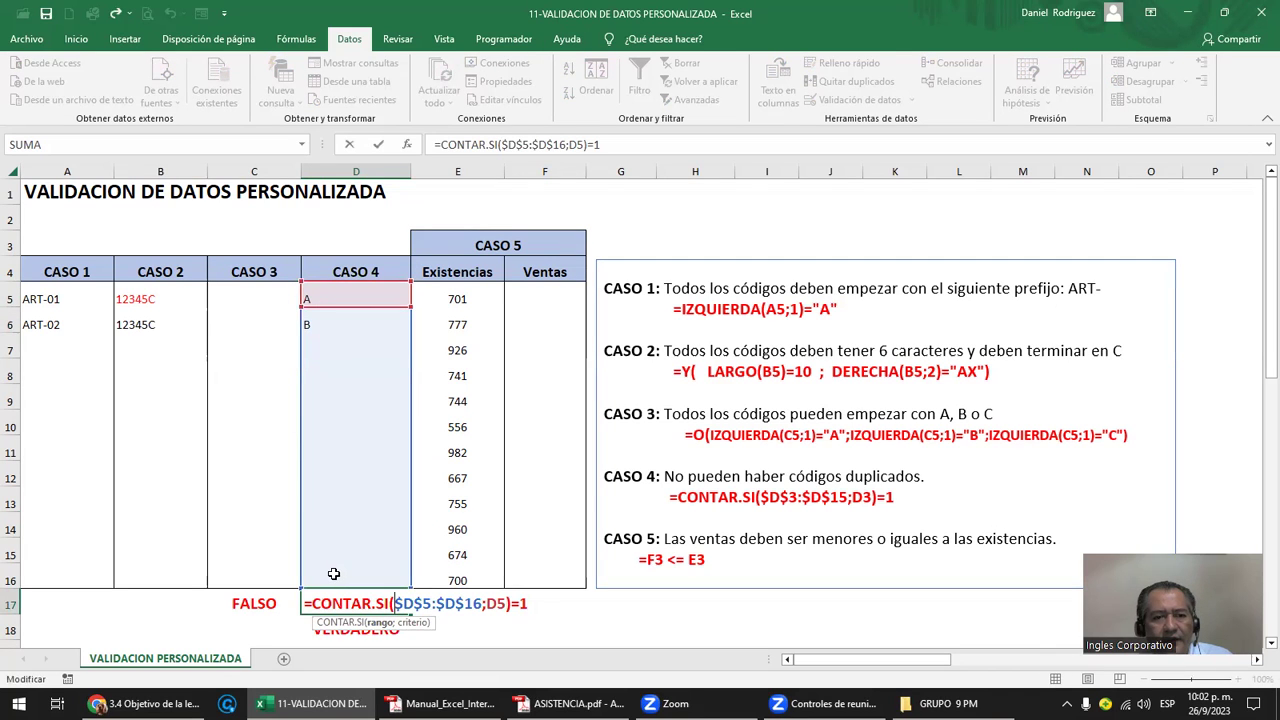
key(Return)
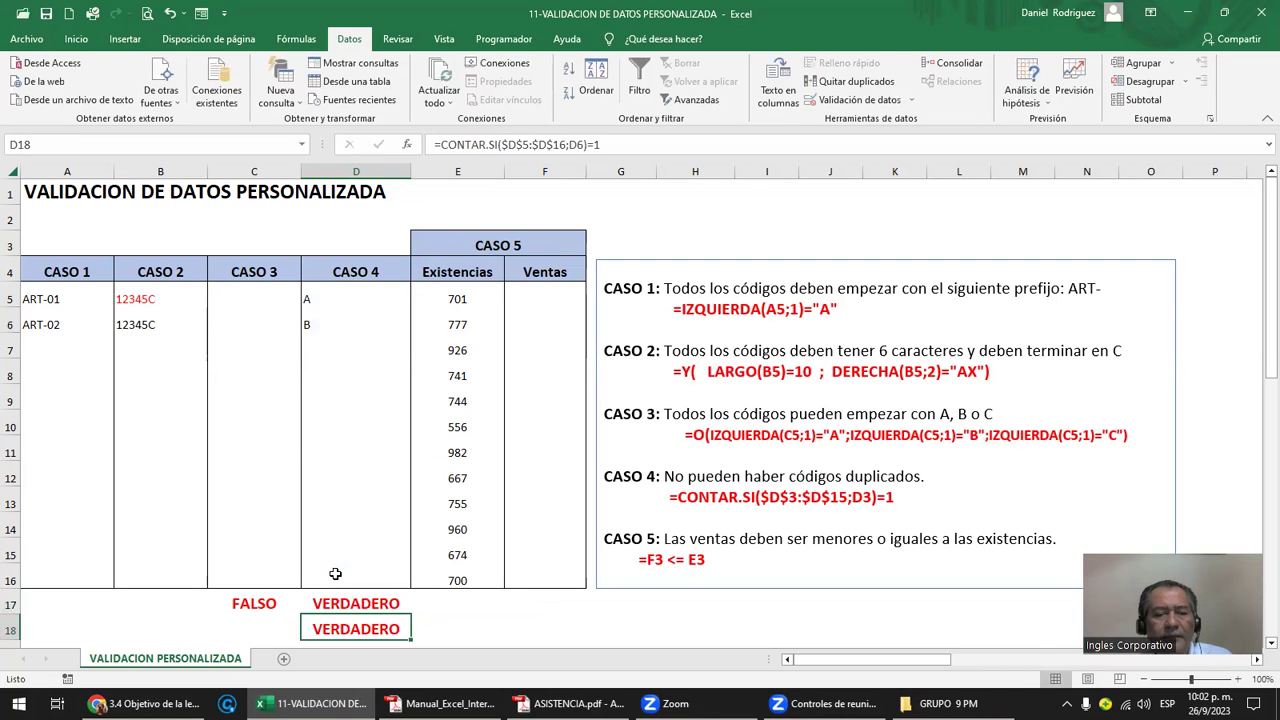
key(F2)
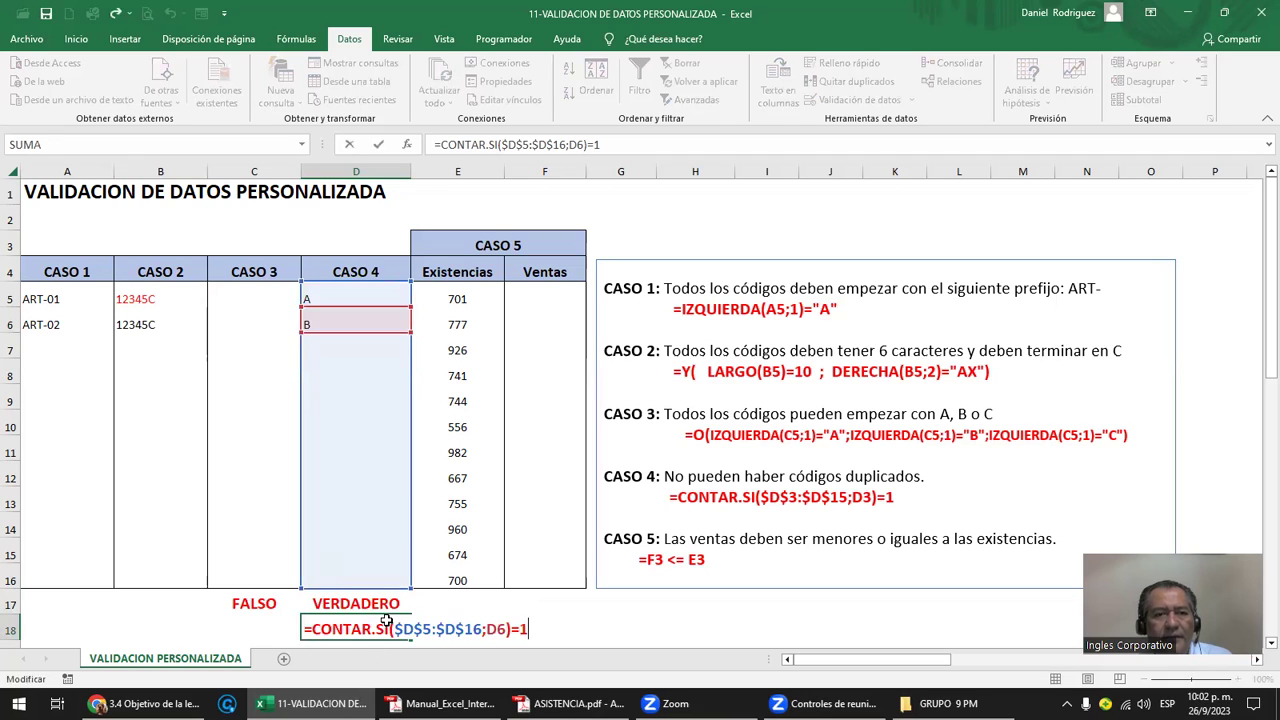
key(Escape)
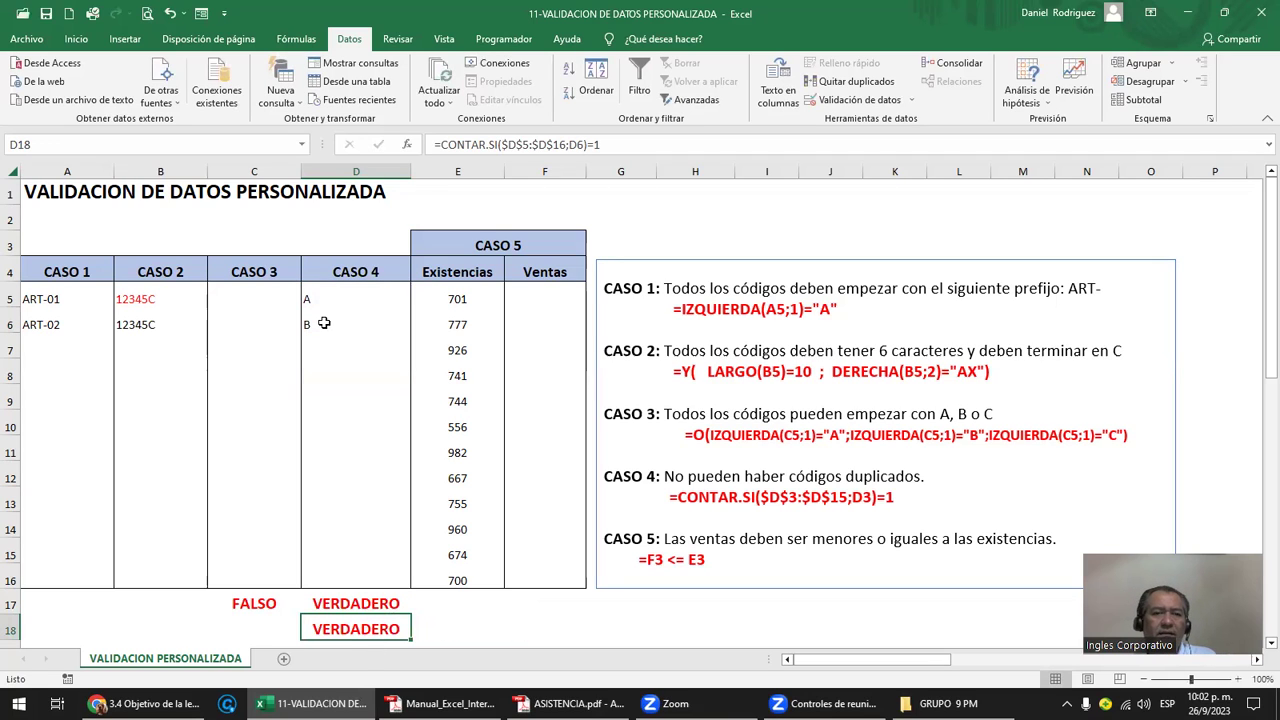
click(320, 325)
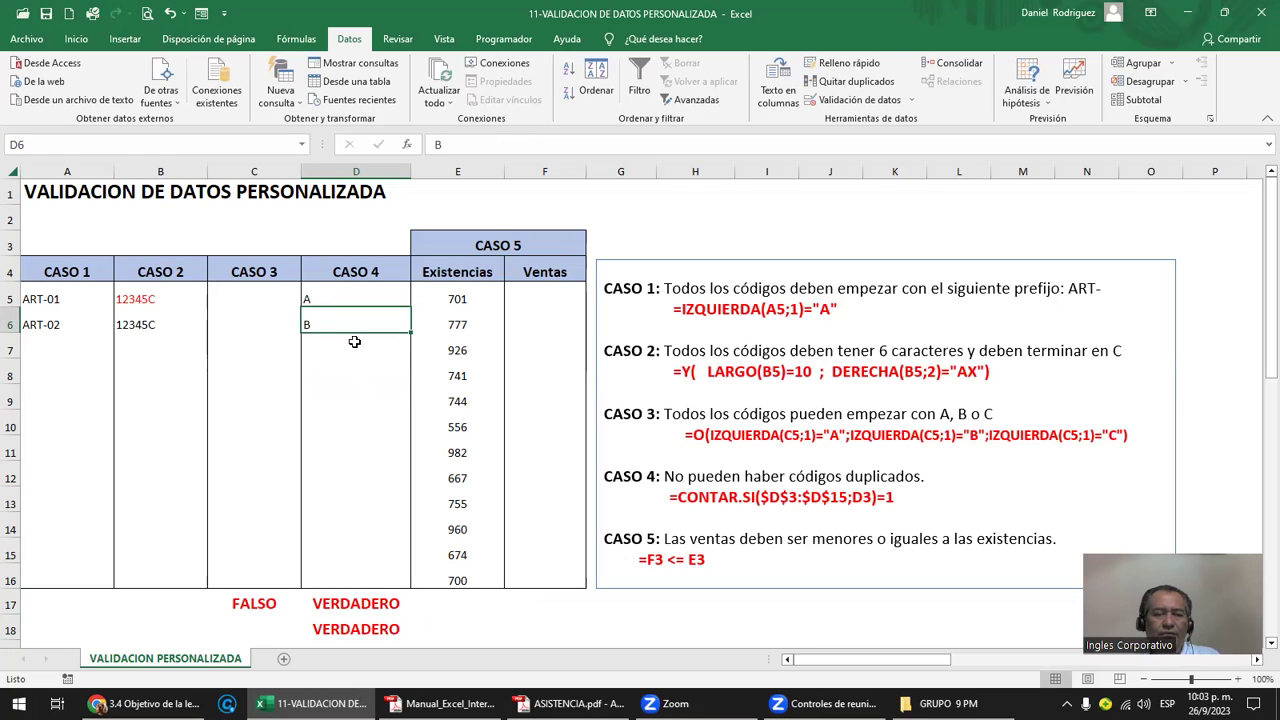
click(335, 291)
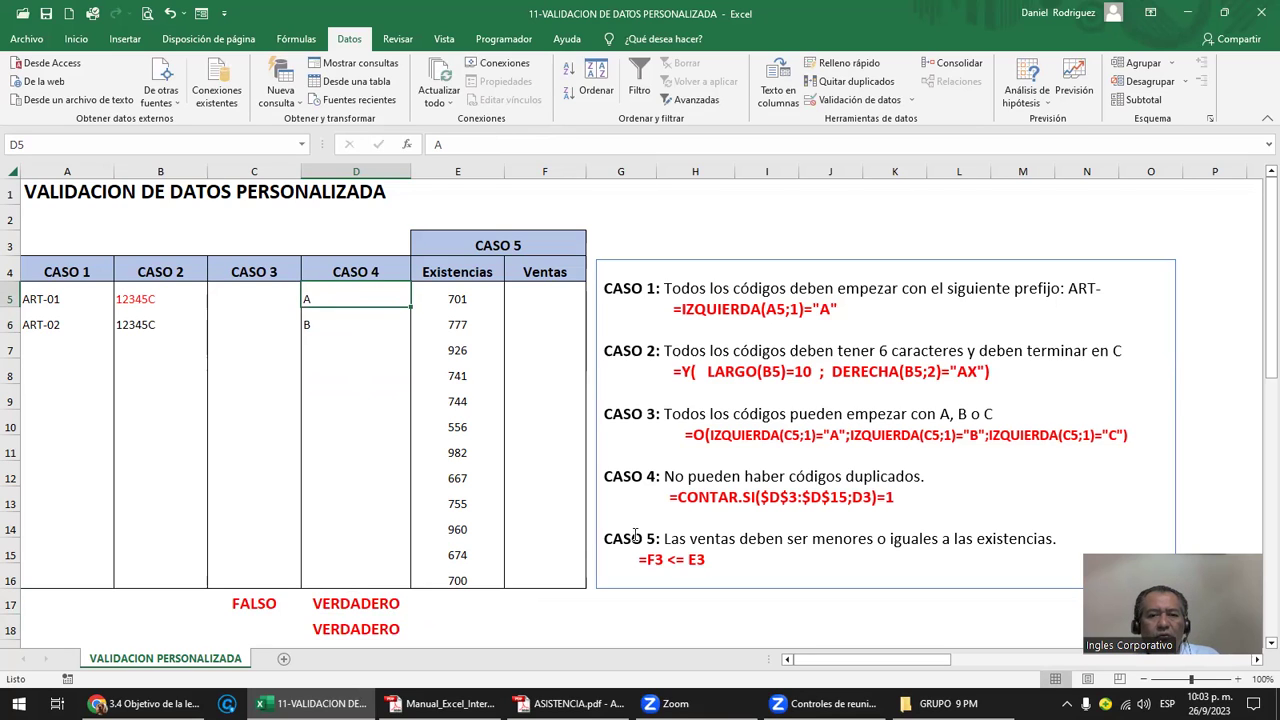
drag(668, 497, 901, 497)
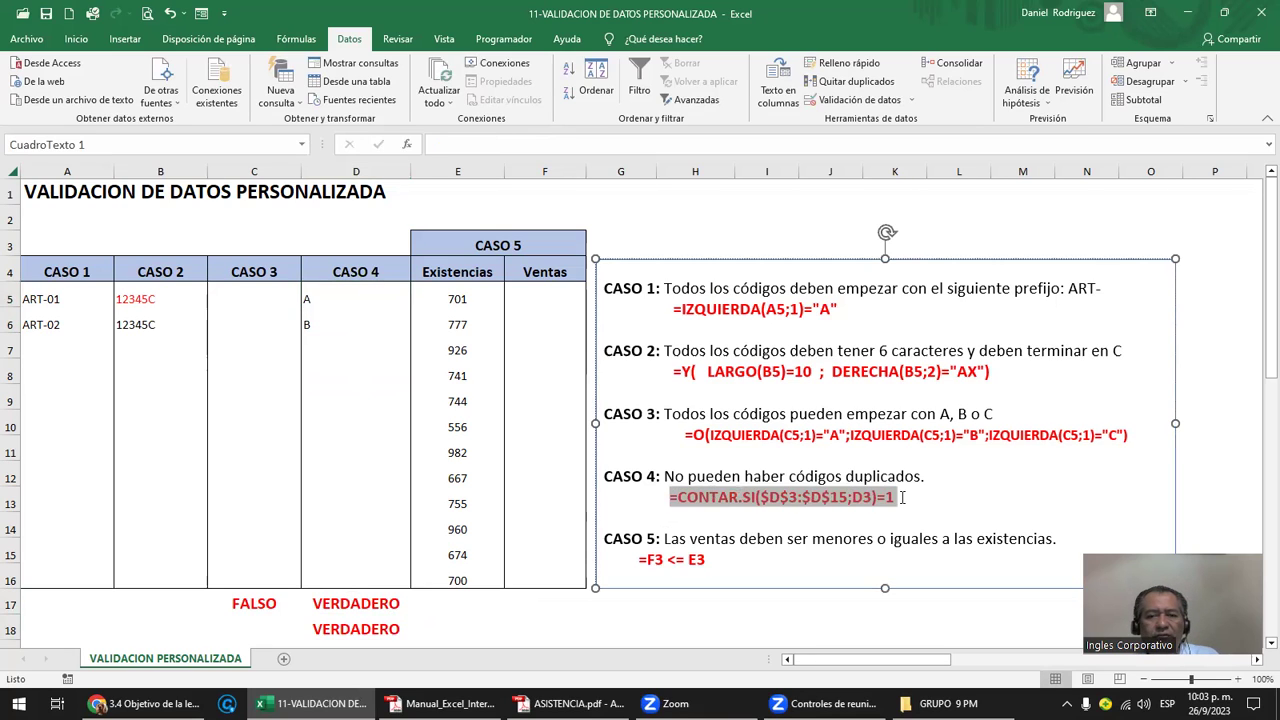
- Start a custom validation rule on D5:D16 with the copied note formula, then cancel it
key(ctrl+c)
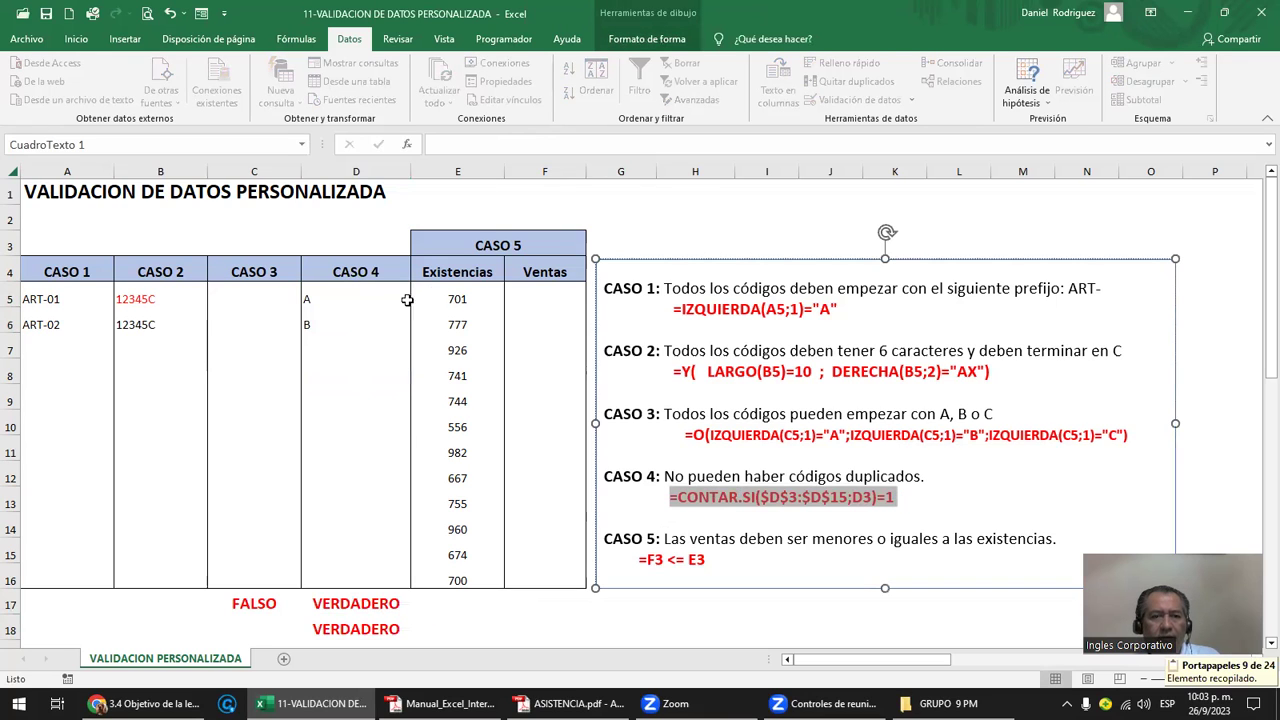
drag(322, 296, 337, 575)
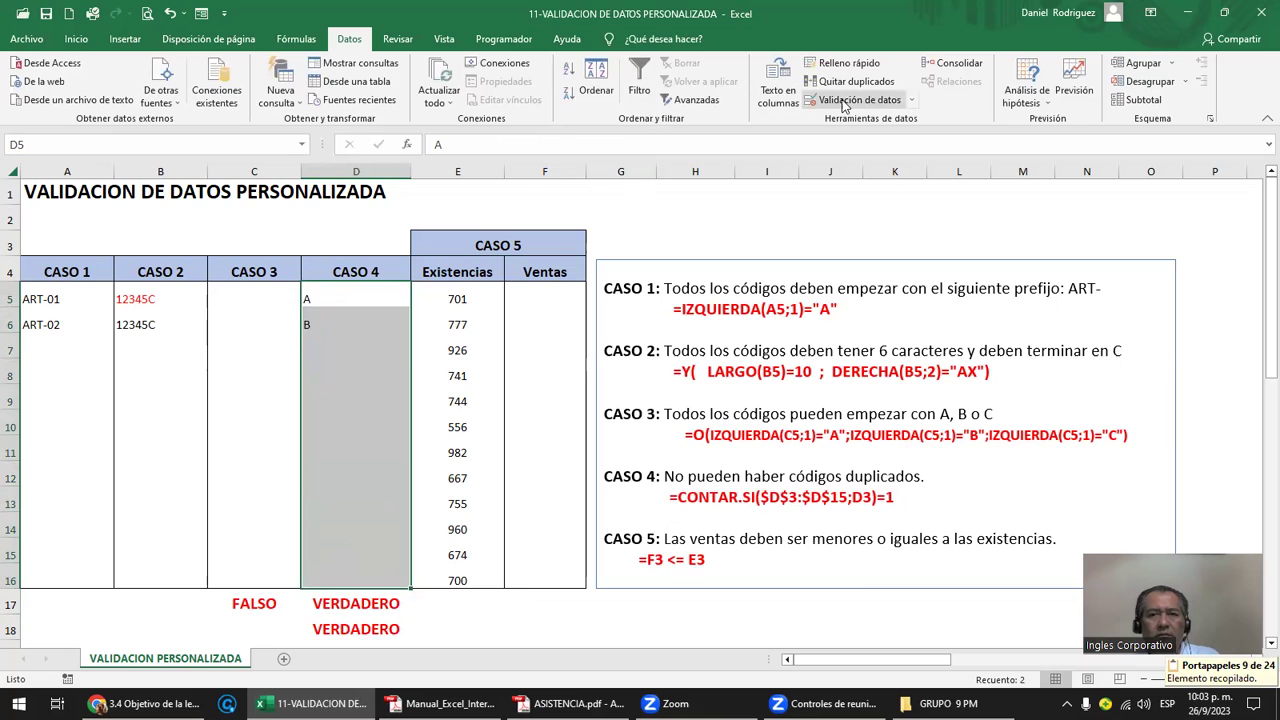
click(855, 99)
click(403, 432)
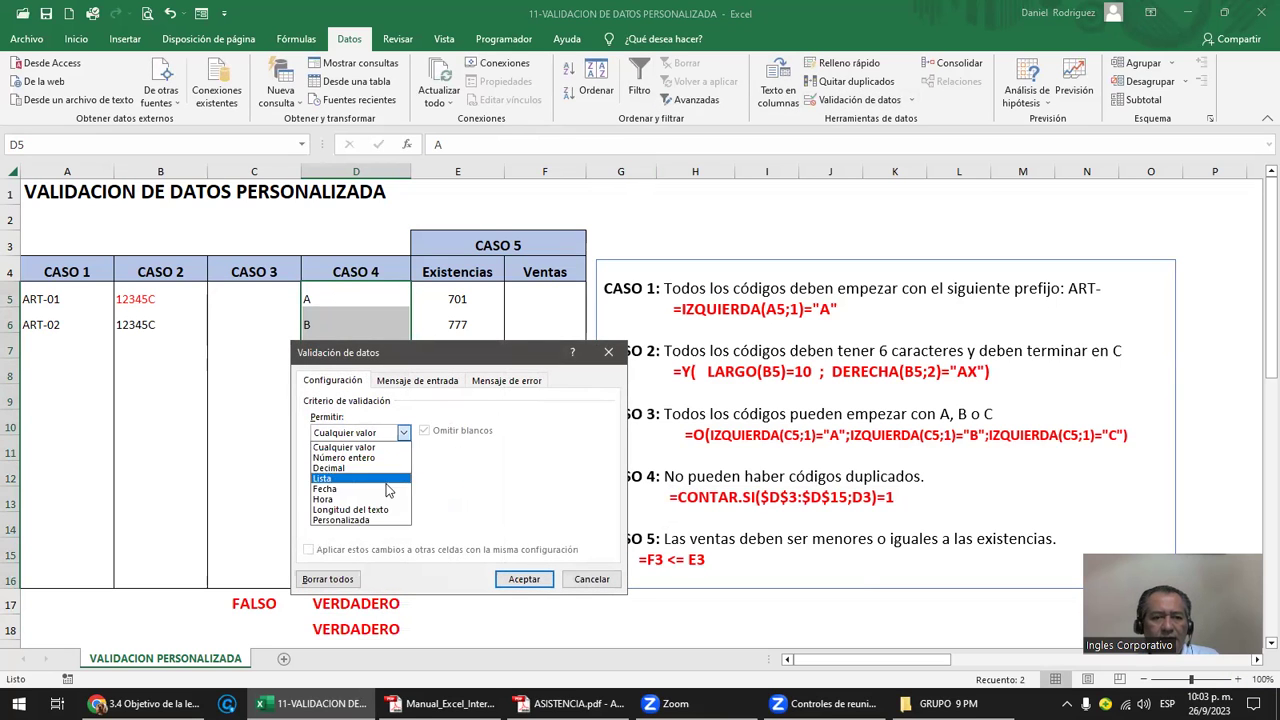
click(380, 521)
click(332, 498)
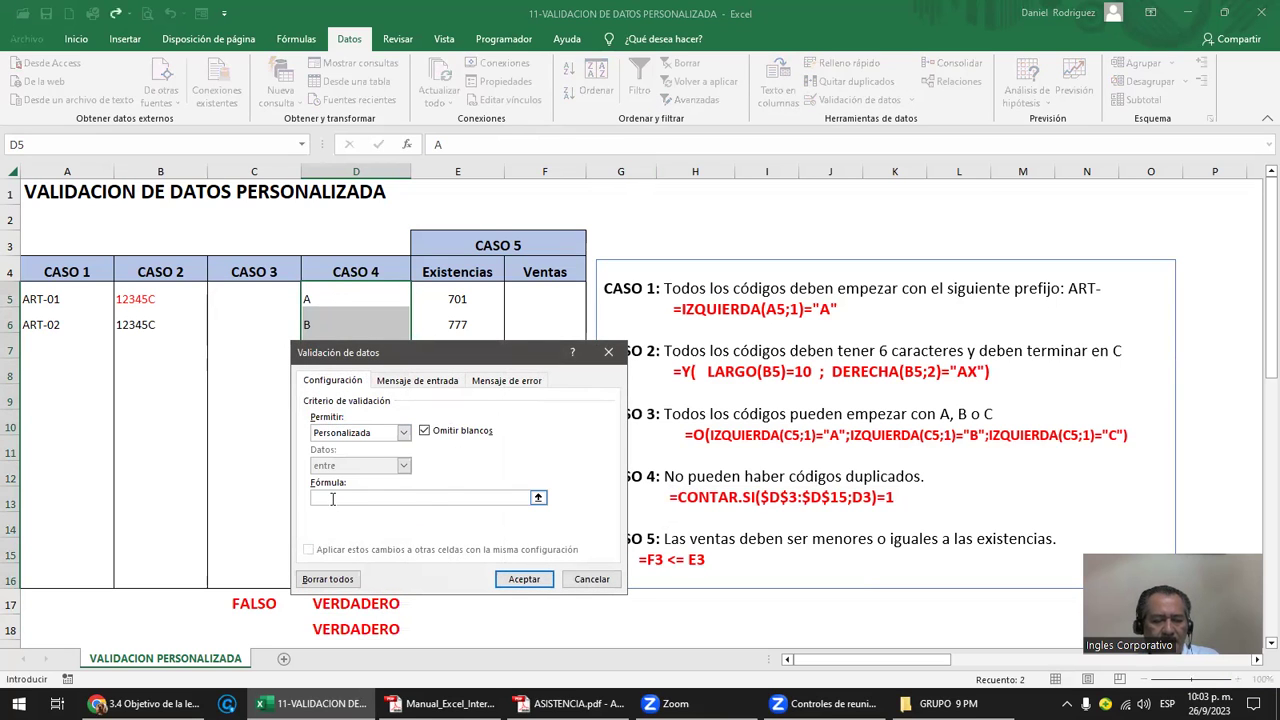
key(ctrl+v)
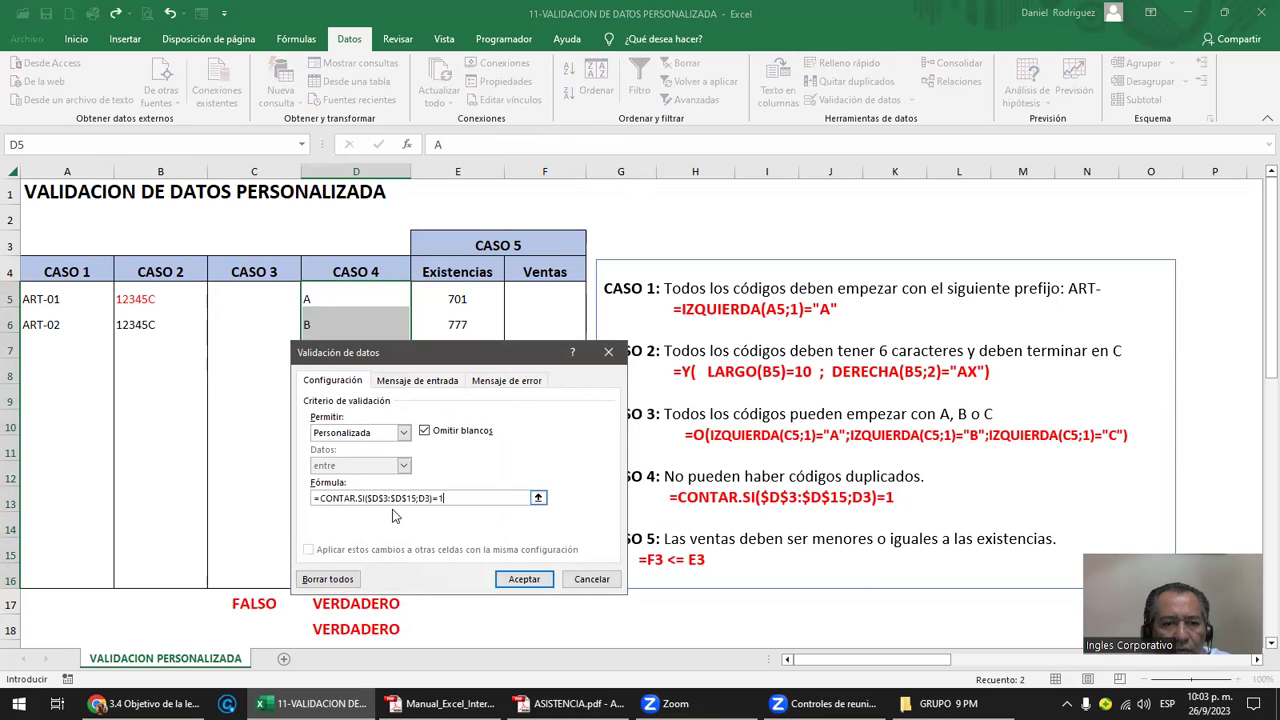
click(590, 579)
- Copy the duplicate-check formula from D17, leaving D17 unchanged
double_click(378, 604)
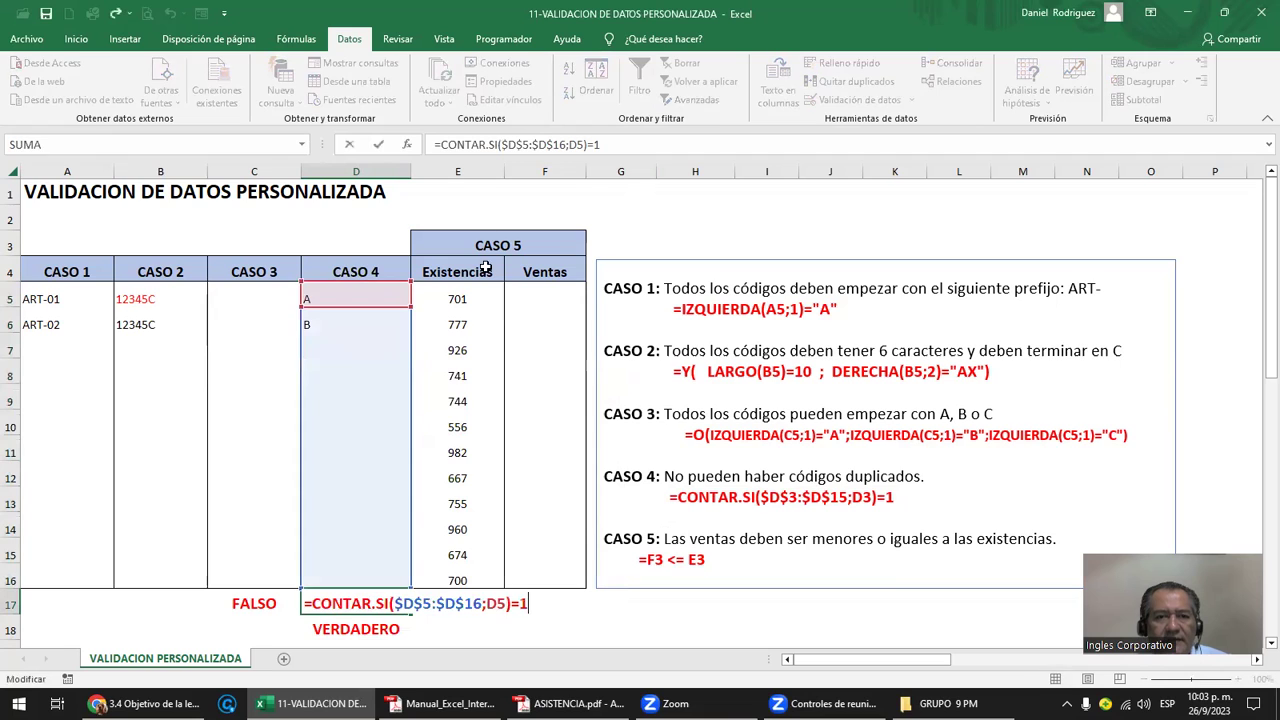
drag(600, 145, 433, 147)
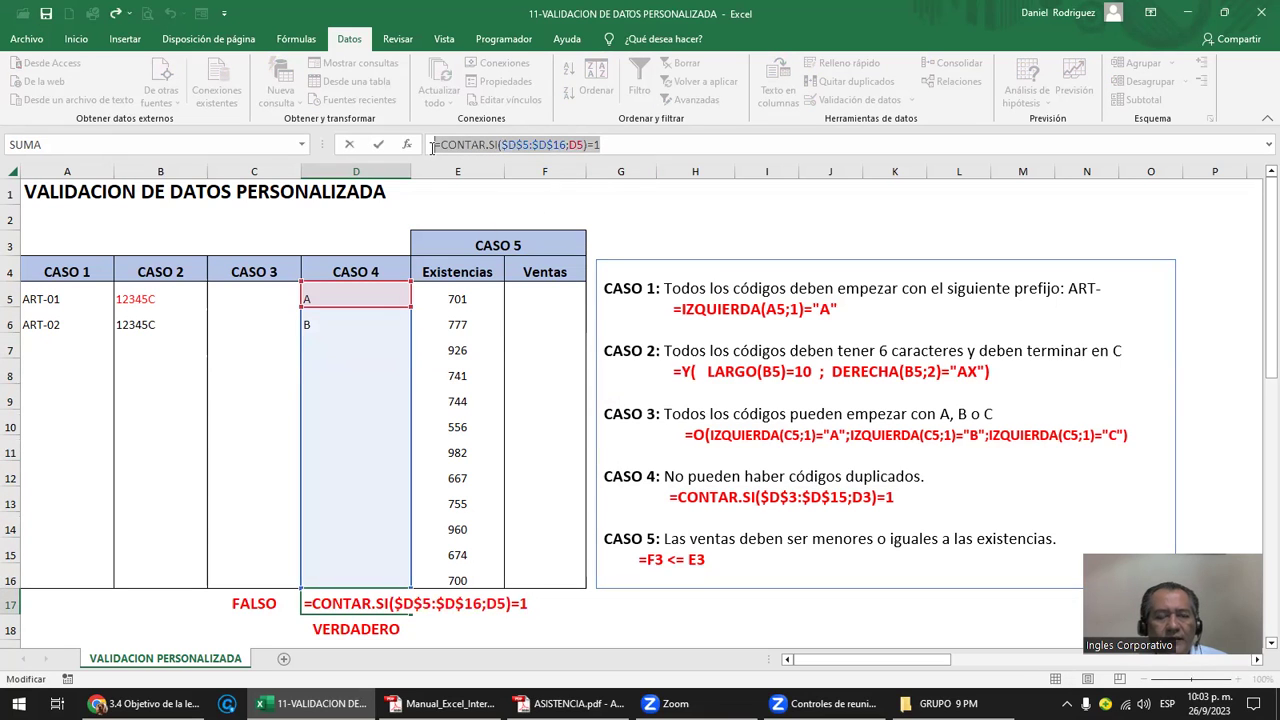
key(ctrl+c)
click(359, 296)
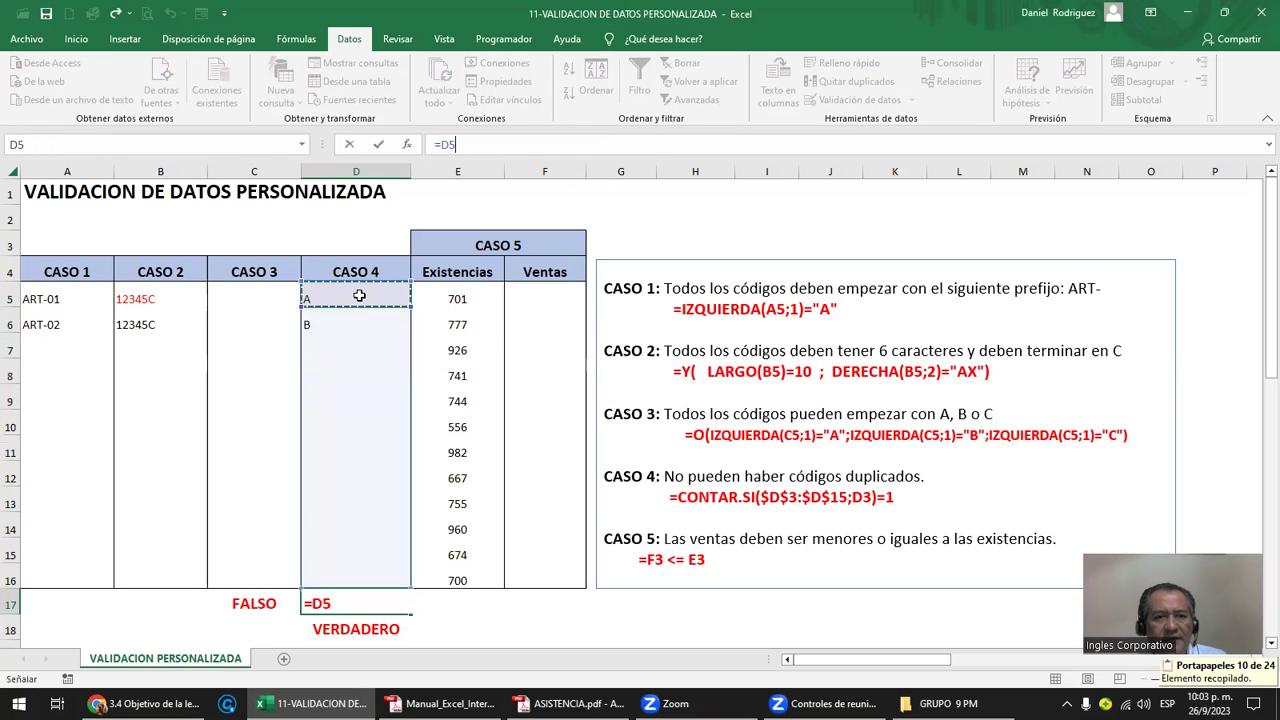
drag(359, 296, 371, 486)
key(Escape)
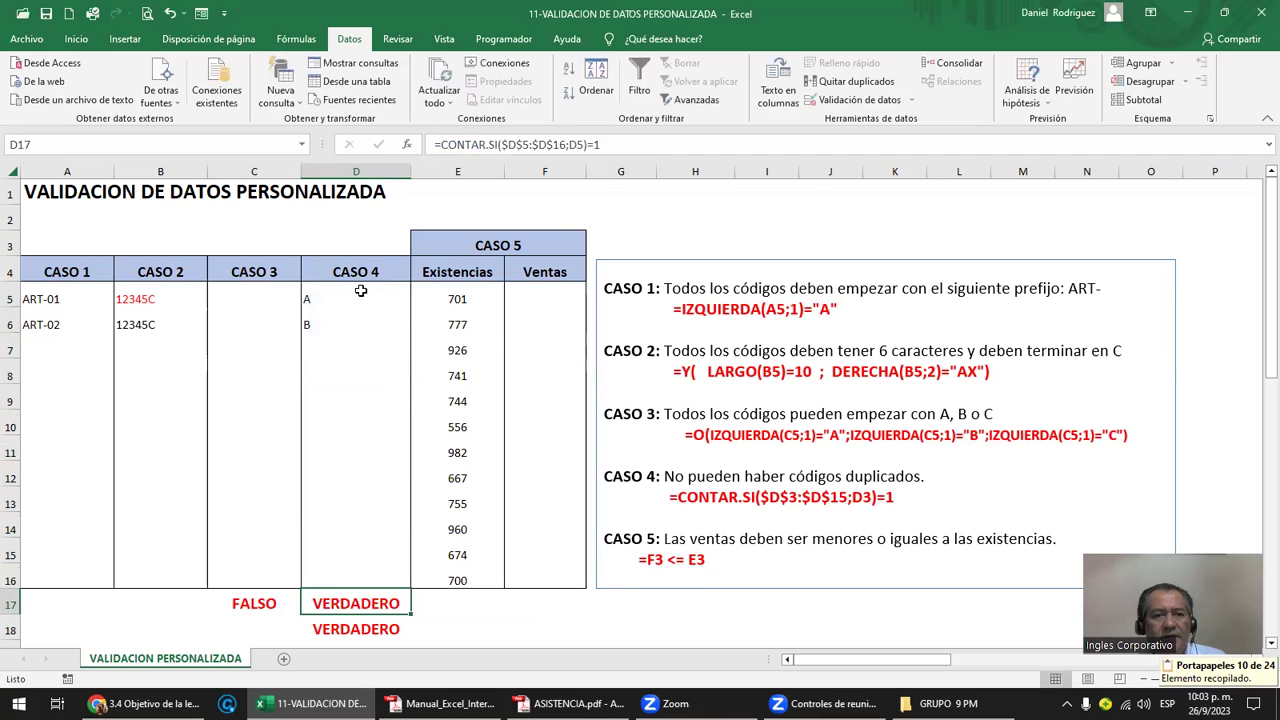
- Apply custom validation =CONTAR.SI($D$5:$D$16;D5)=1 to cells D5:D16
drag(360, 290, 362, 578)
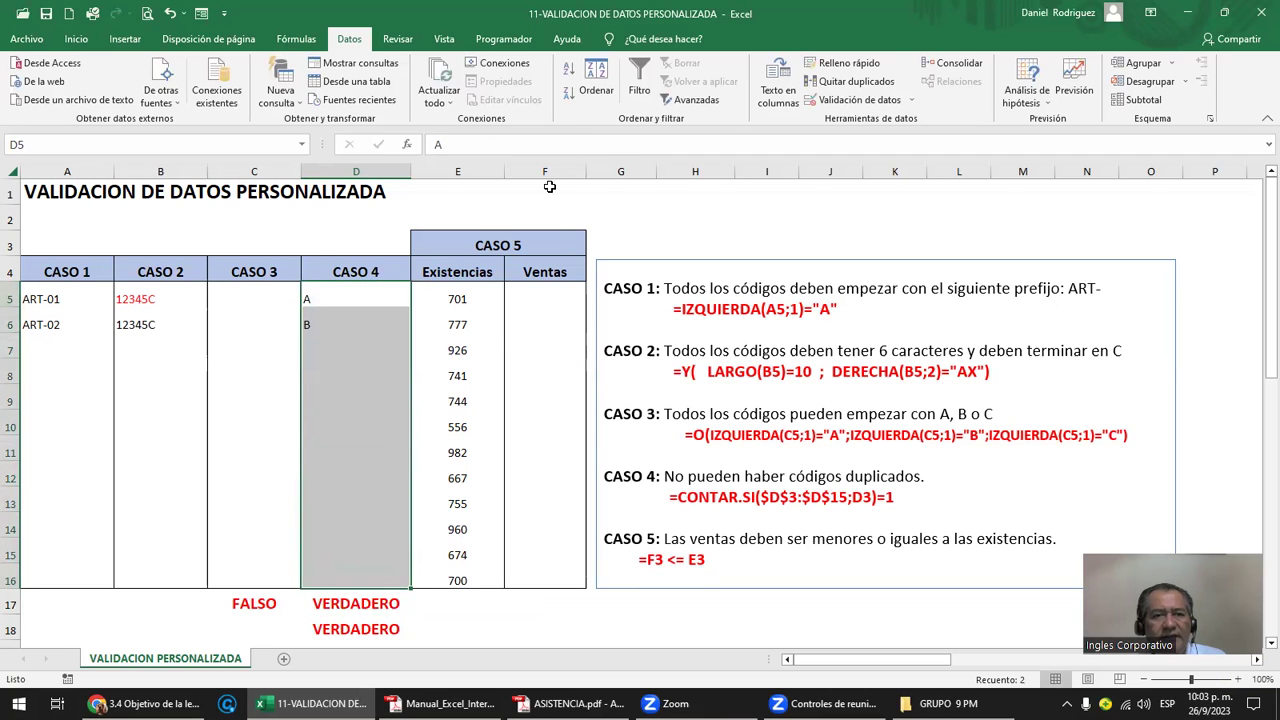
click(870, 100)
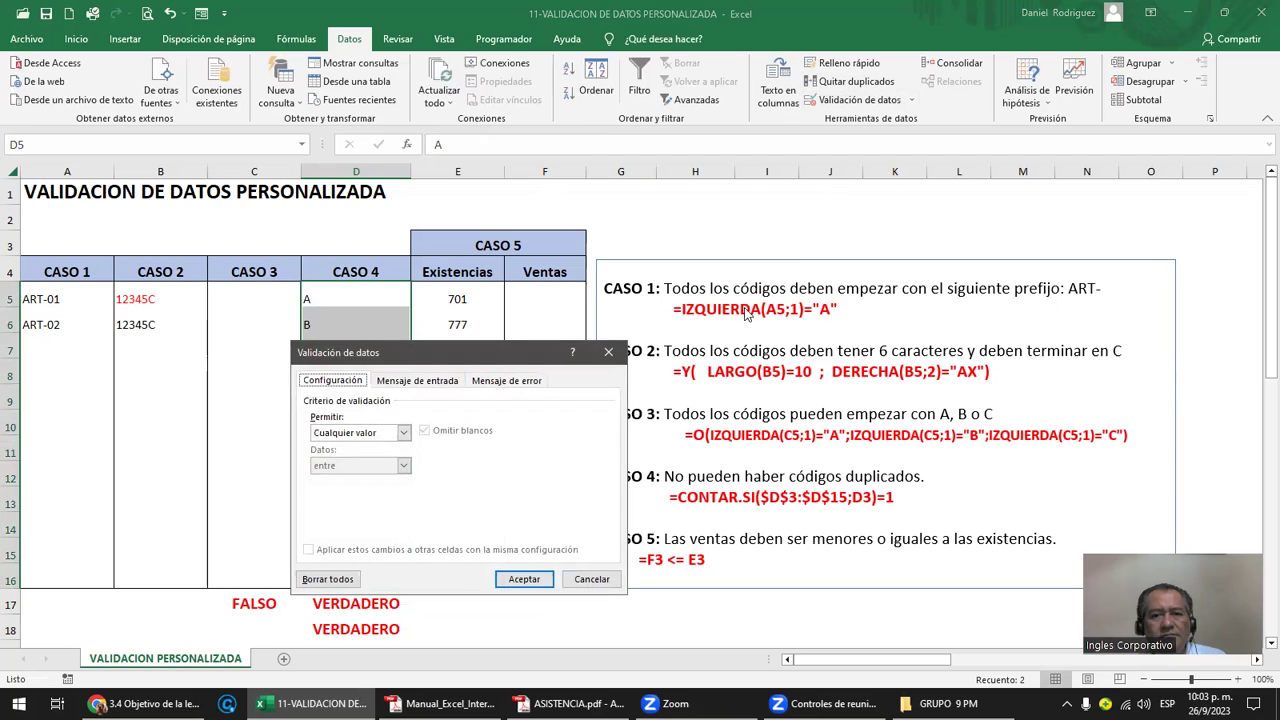
click(403, 432)
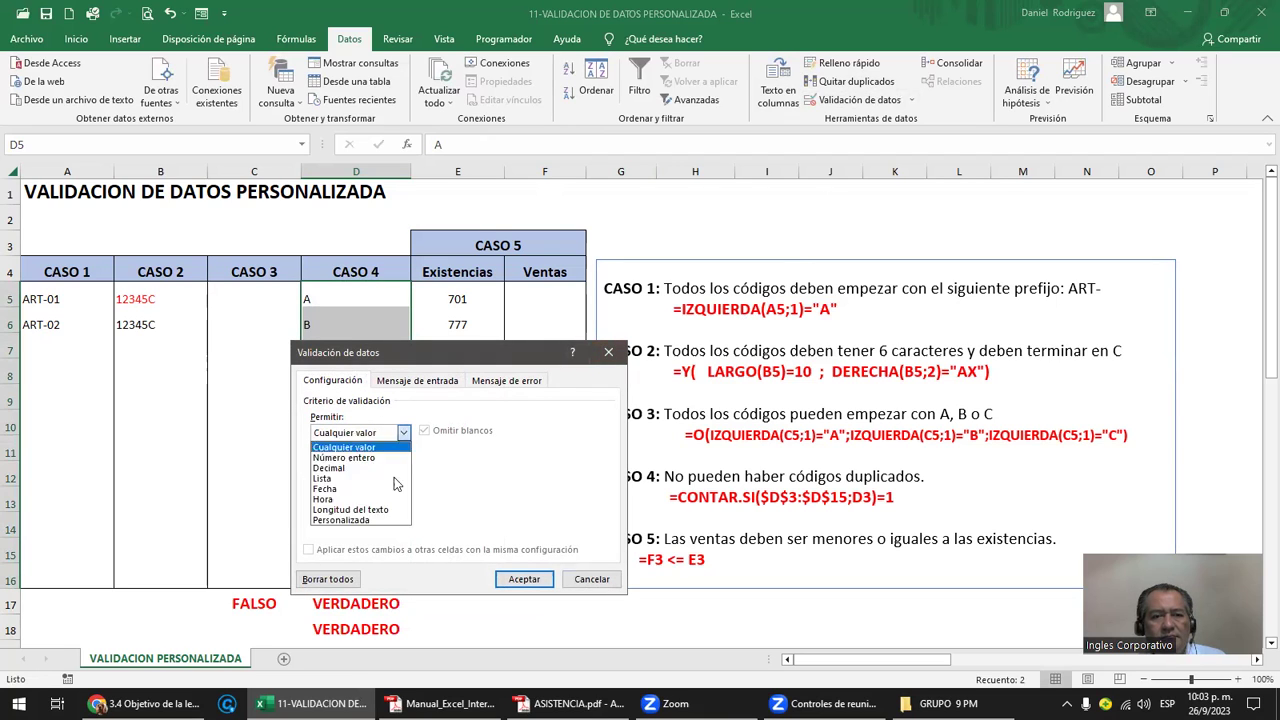
click(365, 521)
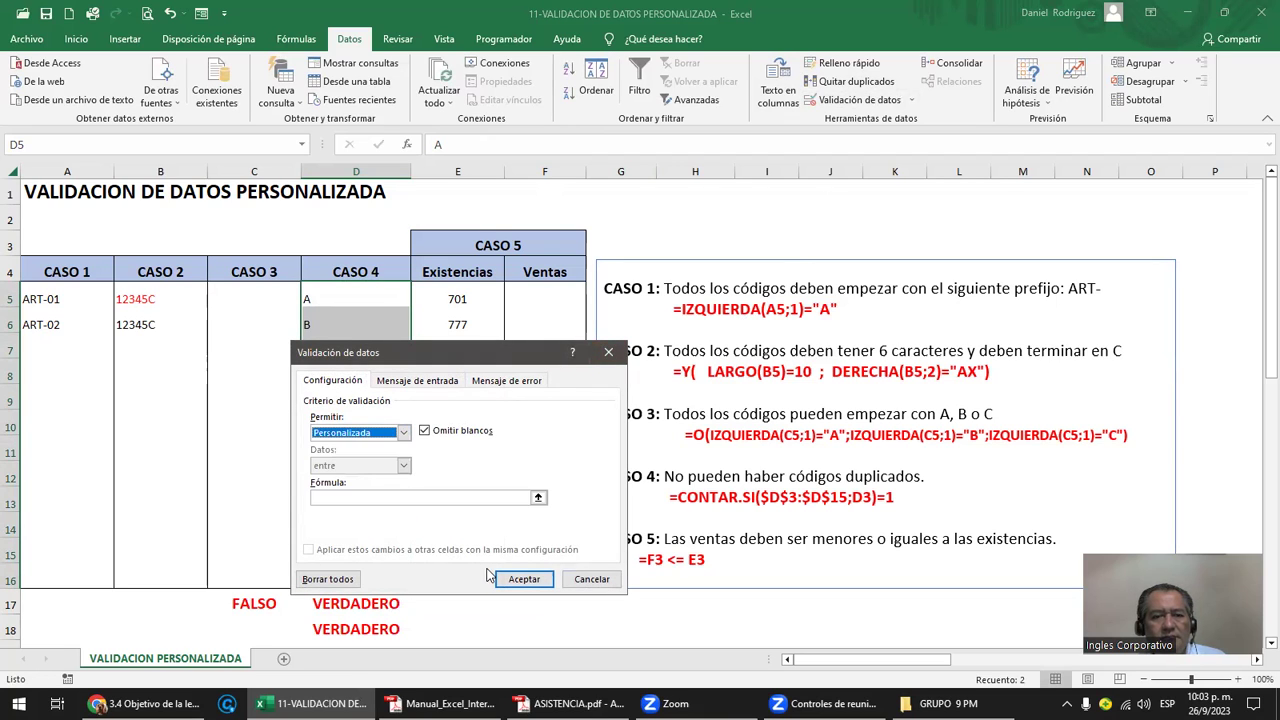
click(392, 498)
key(ctrl+v)
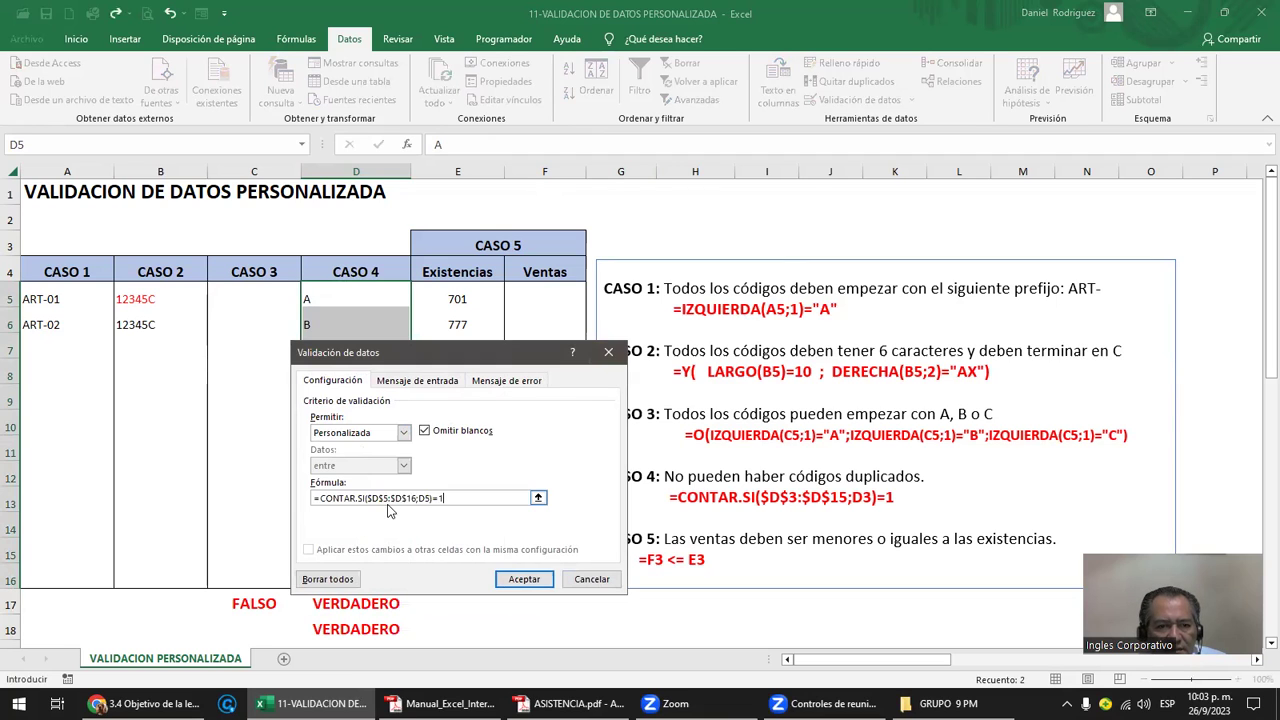
click(513, 581)
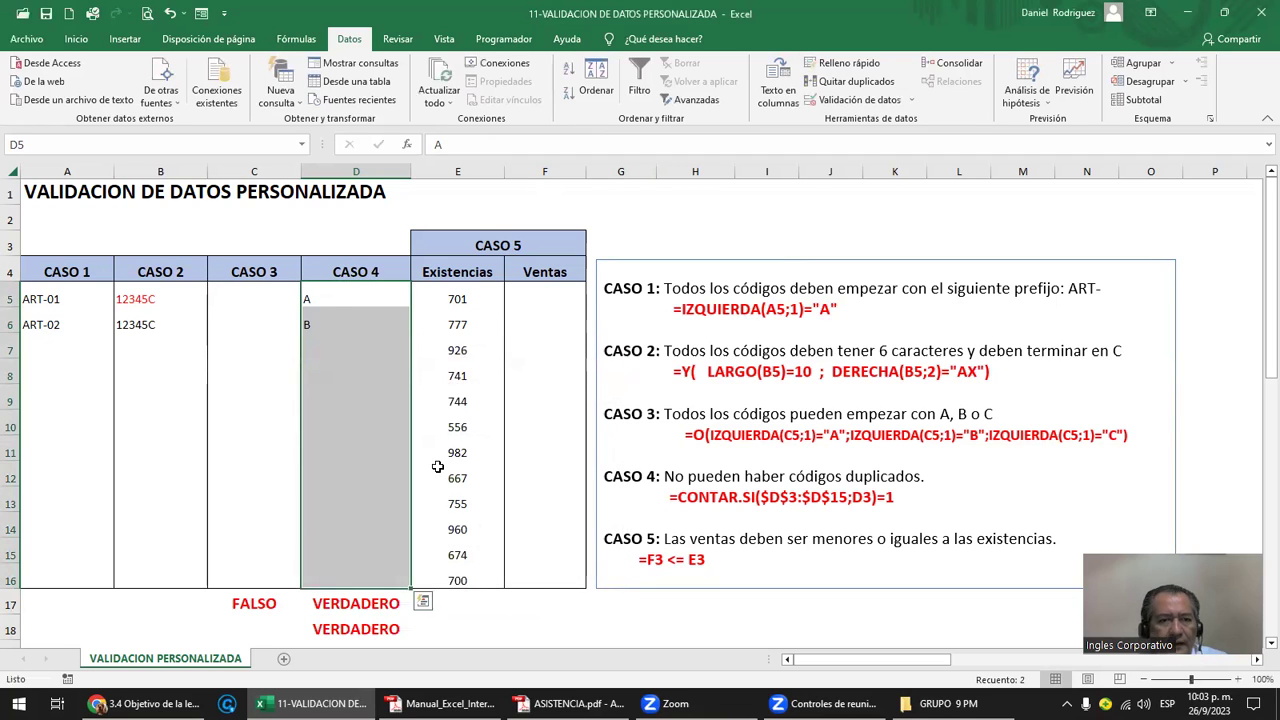
- Verify that a duplicate A typed into D6 is rejected
click(318, 300)
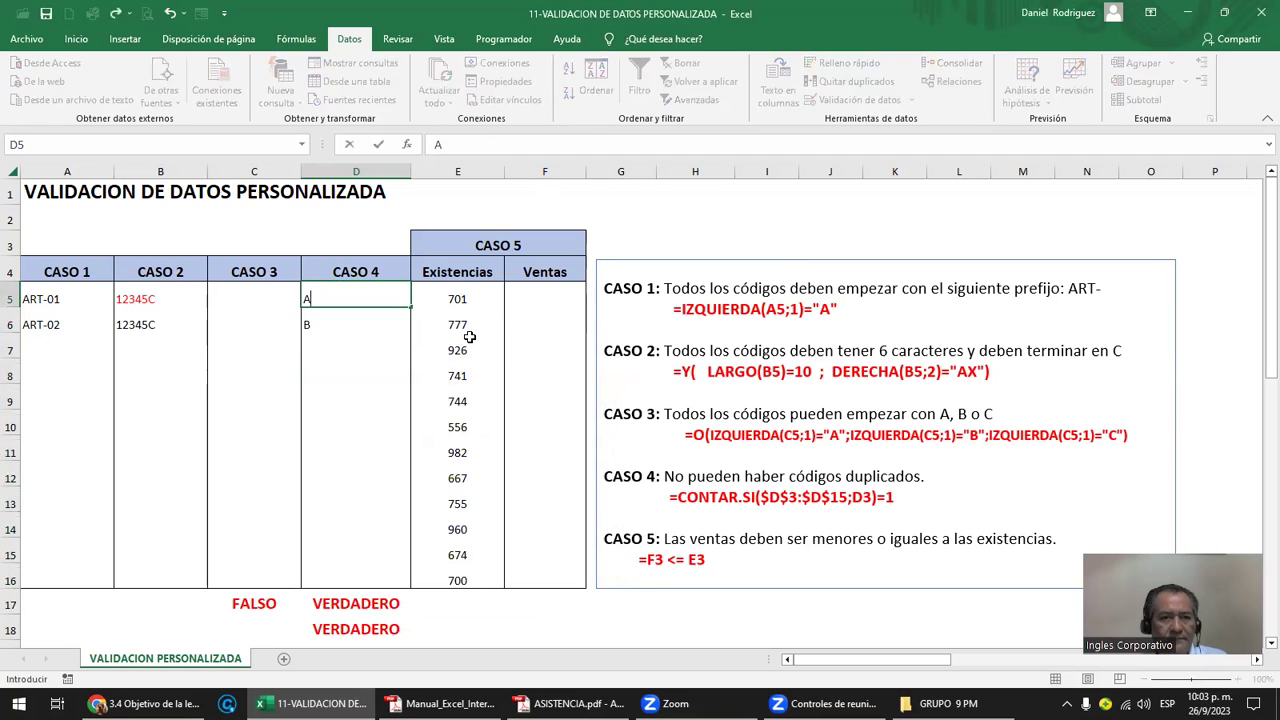
key(Down)
text(A)
key(Return)
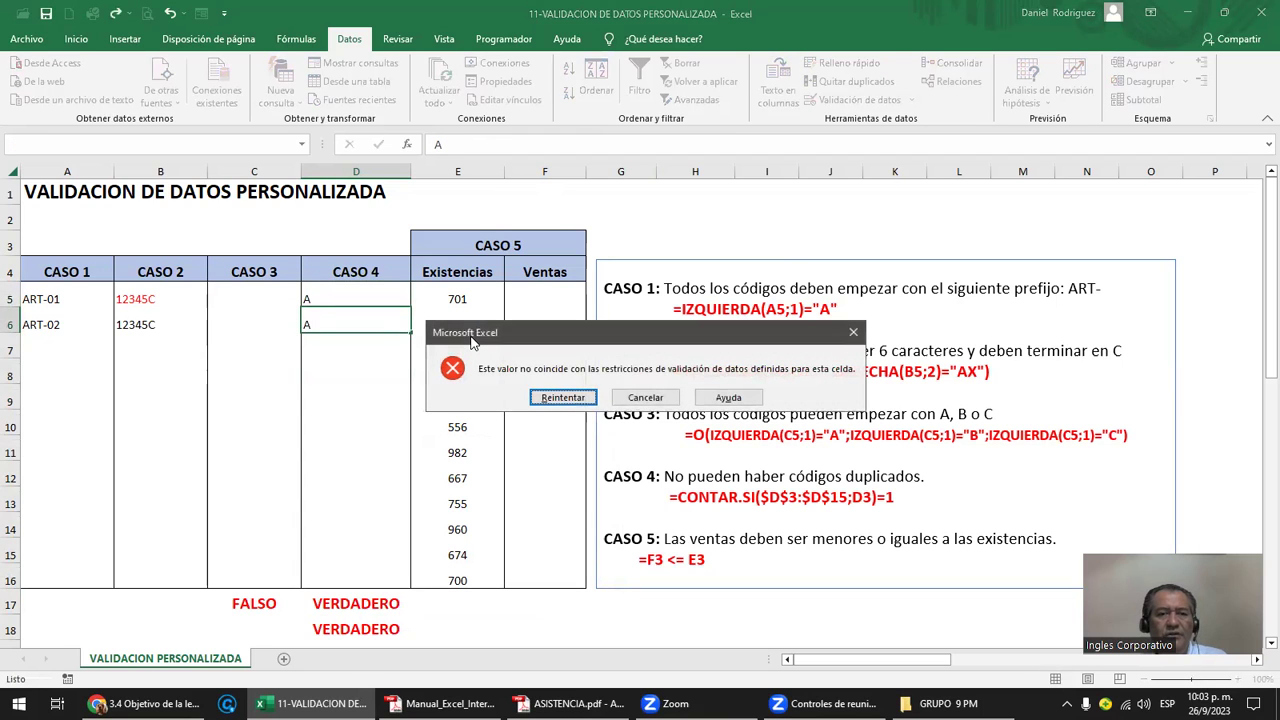
key(Return)
text(=D7)
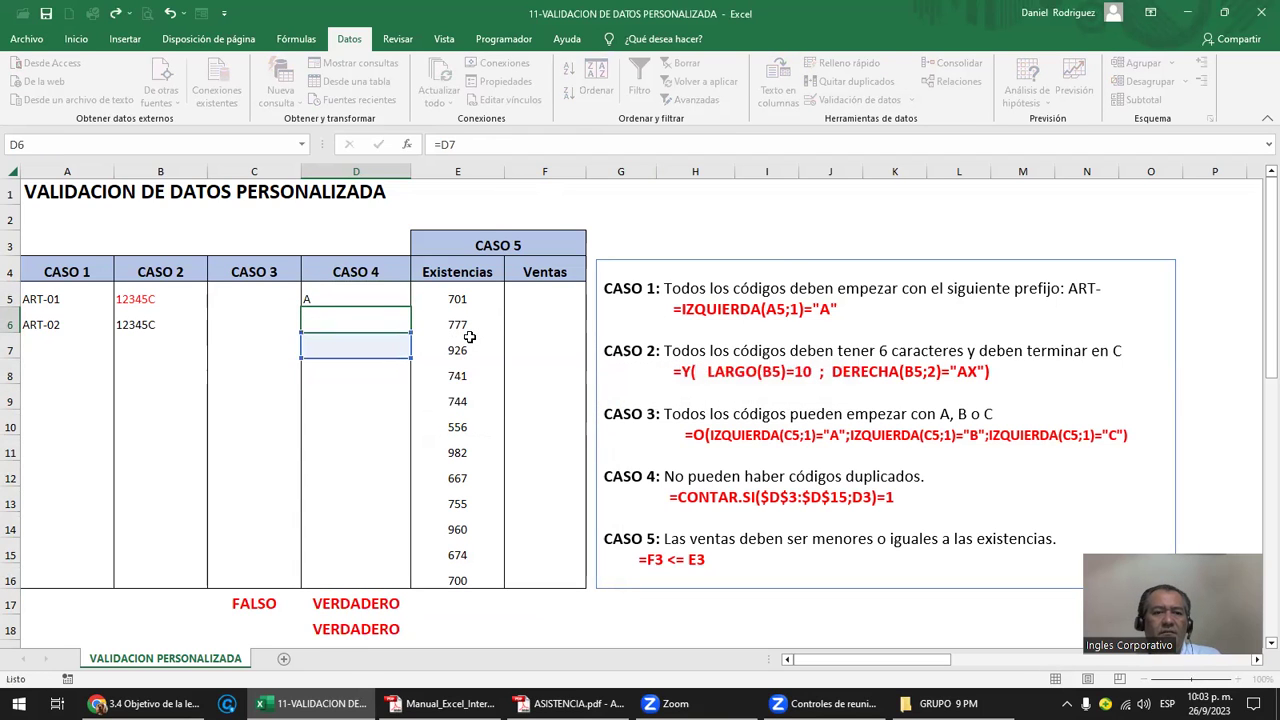
key(BackSpace)
key(BackSpace)
key(BackSpace)
text(A)
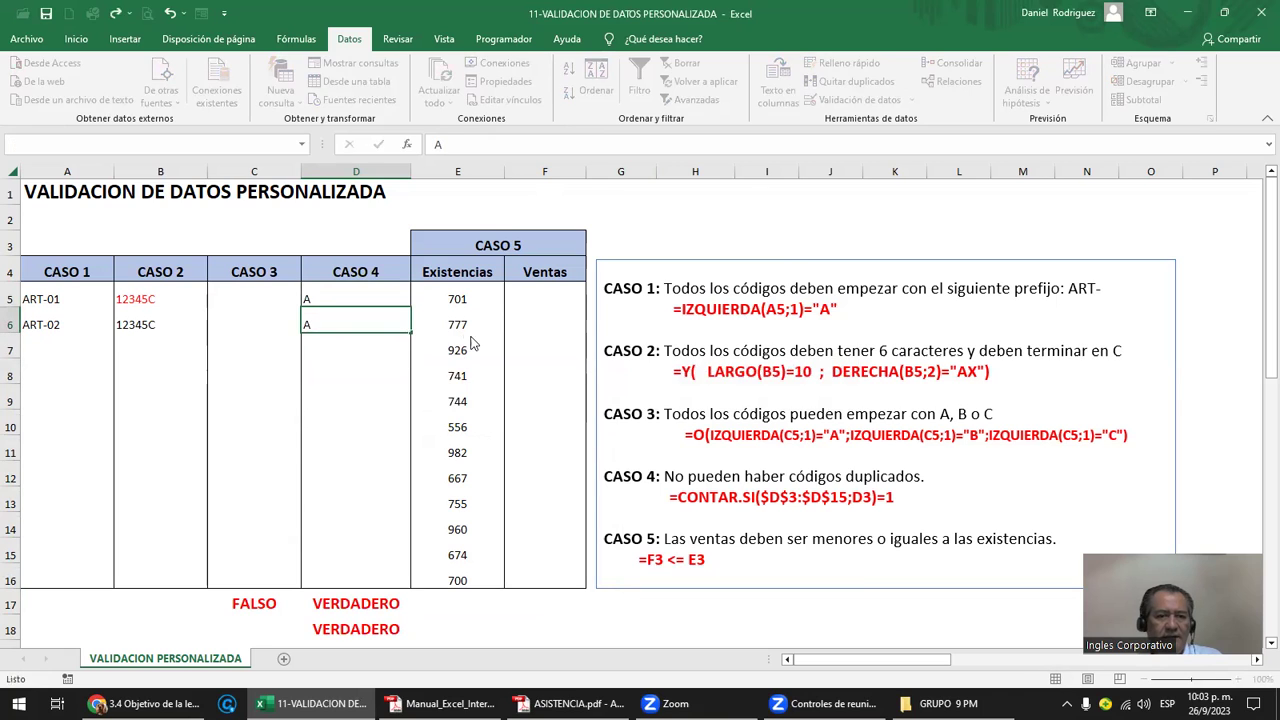
key(Return)
key(Return)
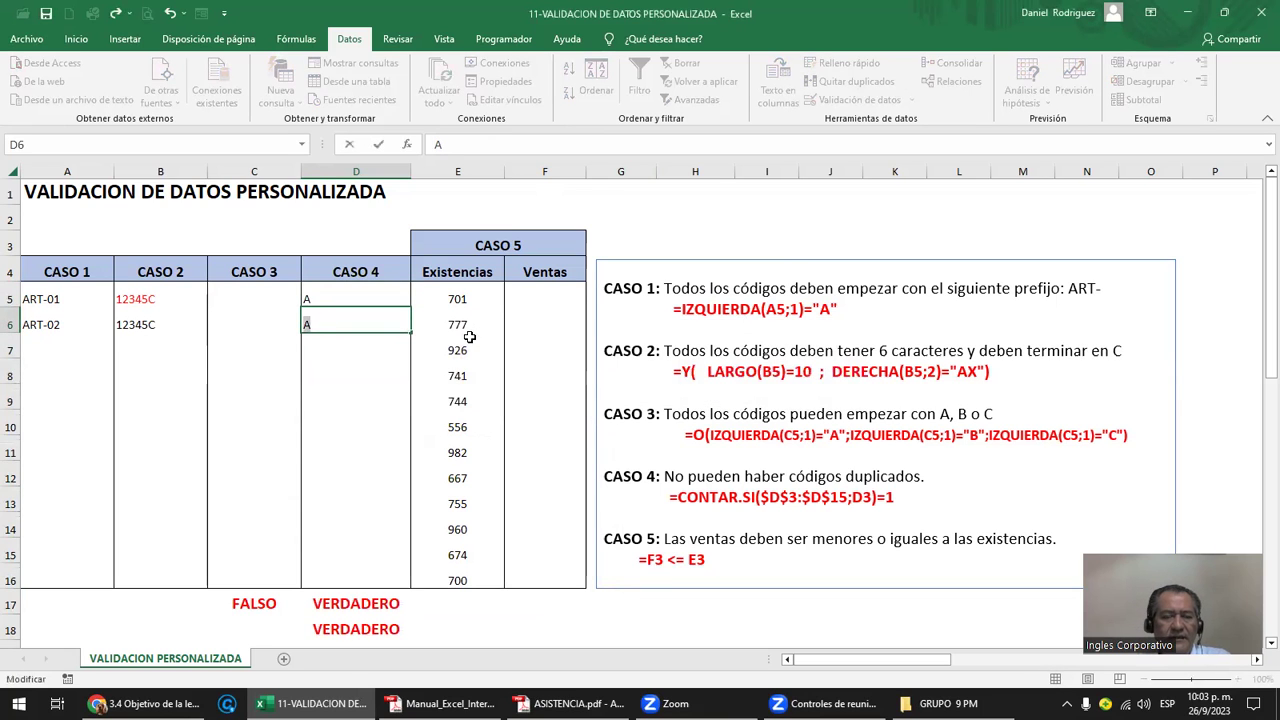
key(Return)
key(Return)
key(Return)
key(Return)
key(Return)
key(Return)
key(Return)
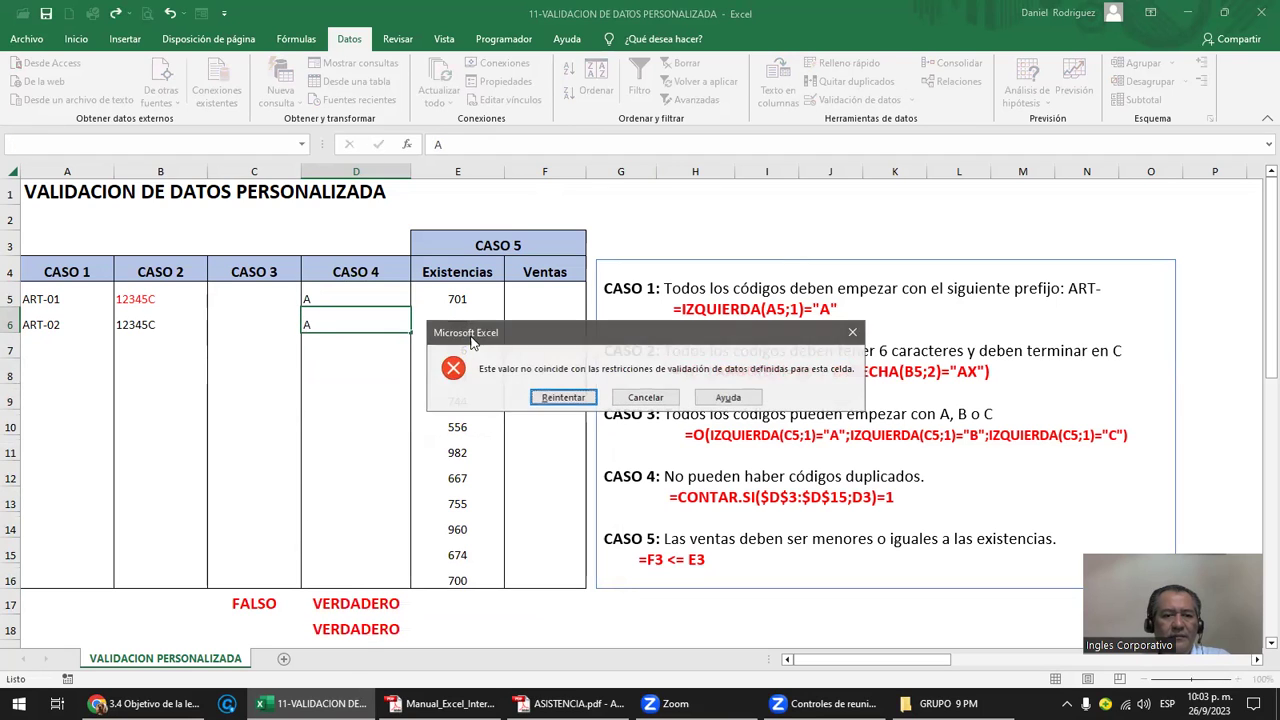
key(Return)
text(B)
key(Return)
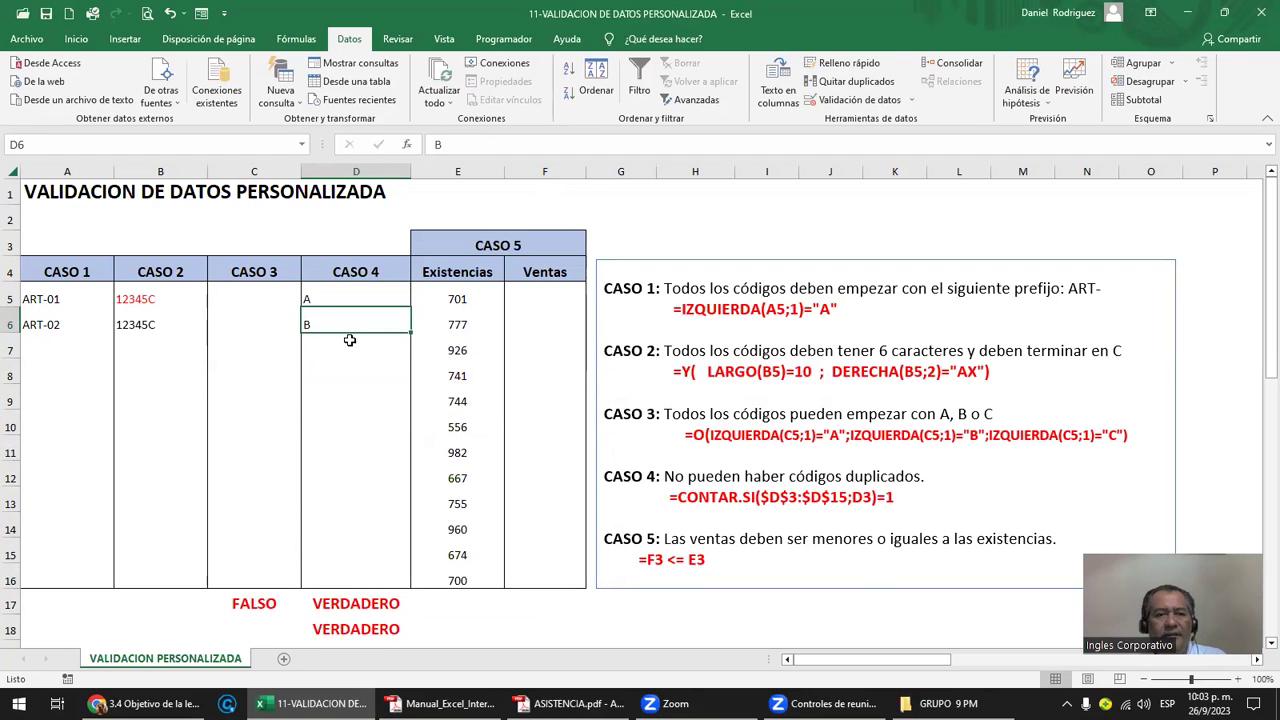
- Confirm duplicates B and A are refused while the new code Z is accepted in D9
click(341, 349)
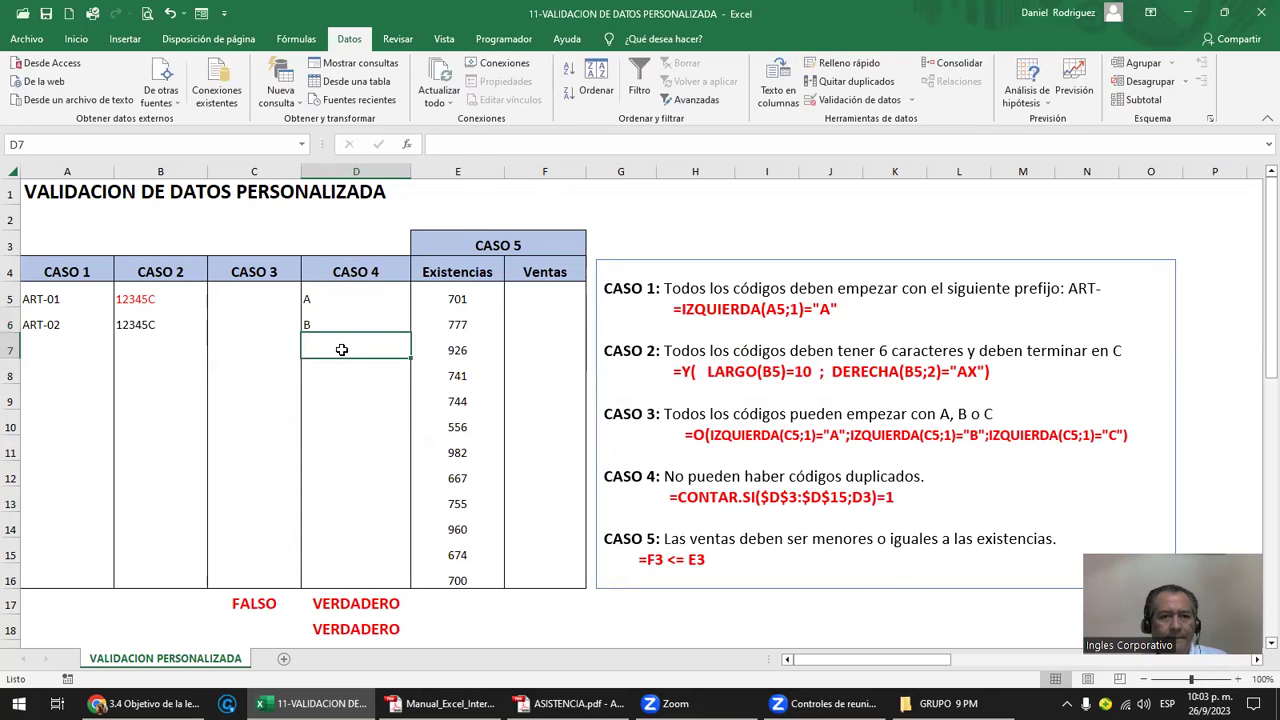
text(B)
key(Return)
key(Return)
key(Down)
key(Down)
text(Z)
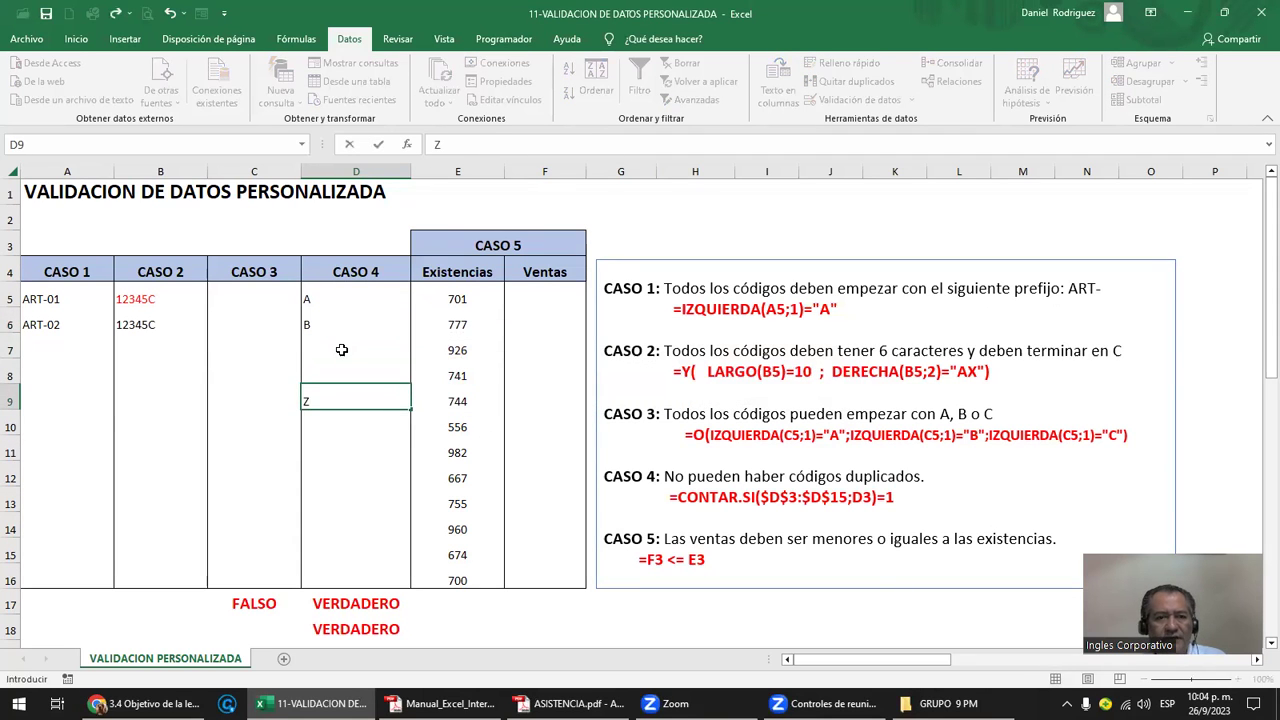
key(Return)
key(Down)
key(Down)
text(A)
key(Tab)
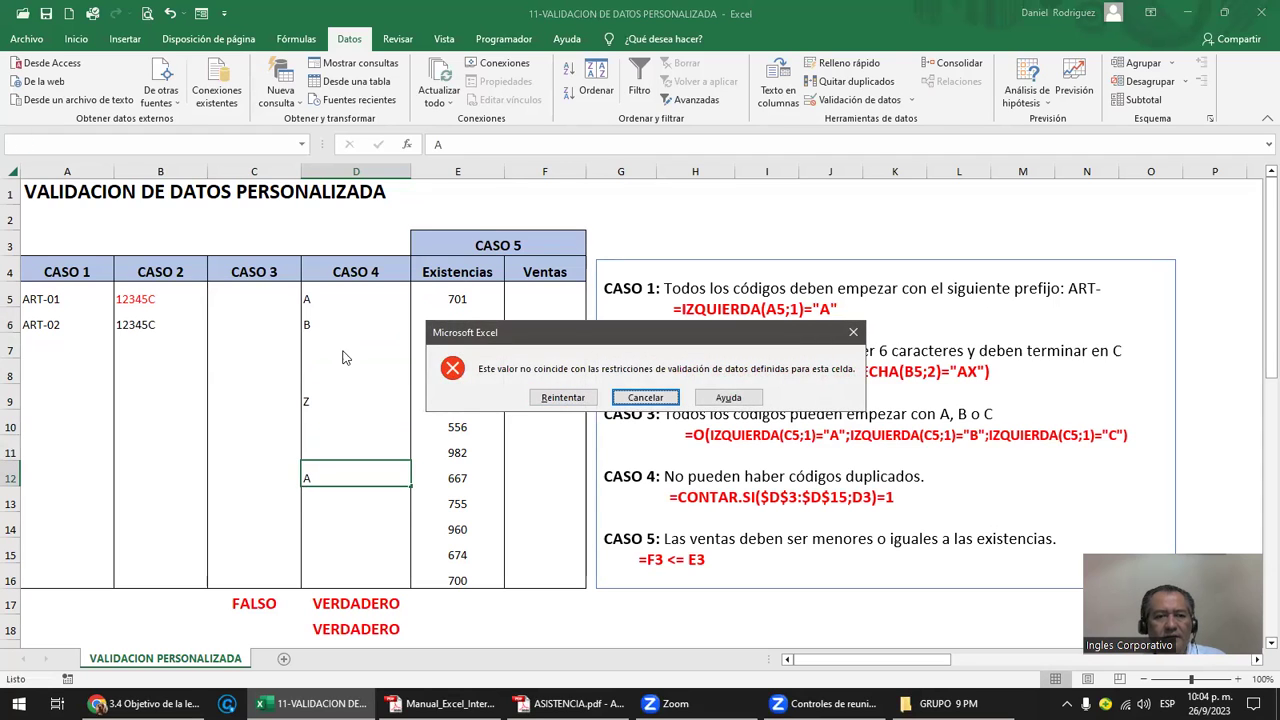
key(Return)
click(314, 293)
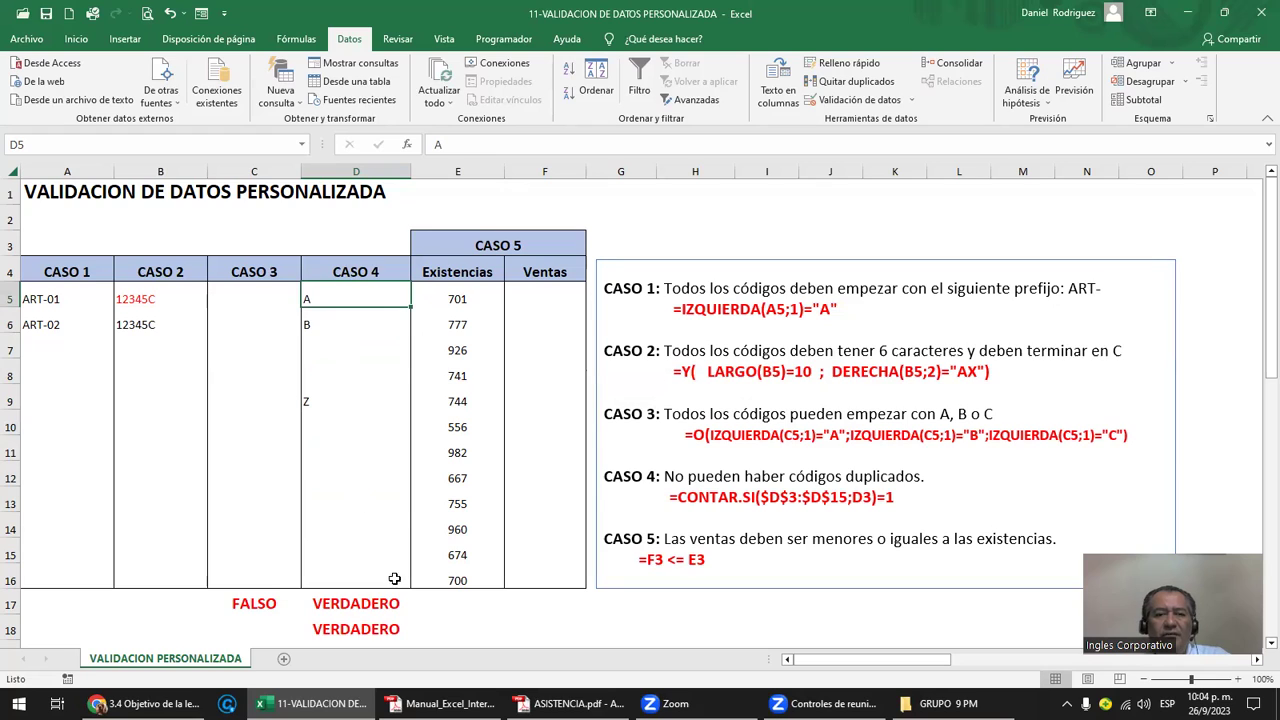
click(893, 497)
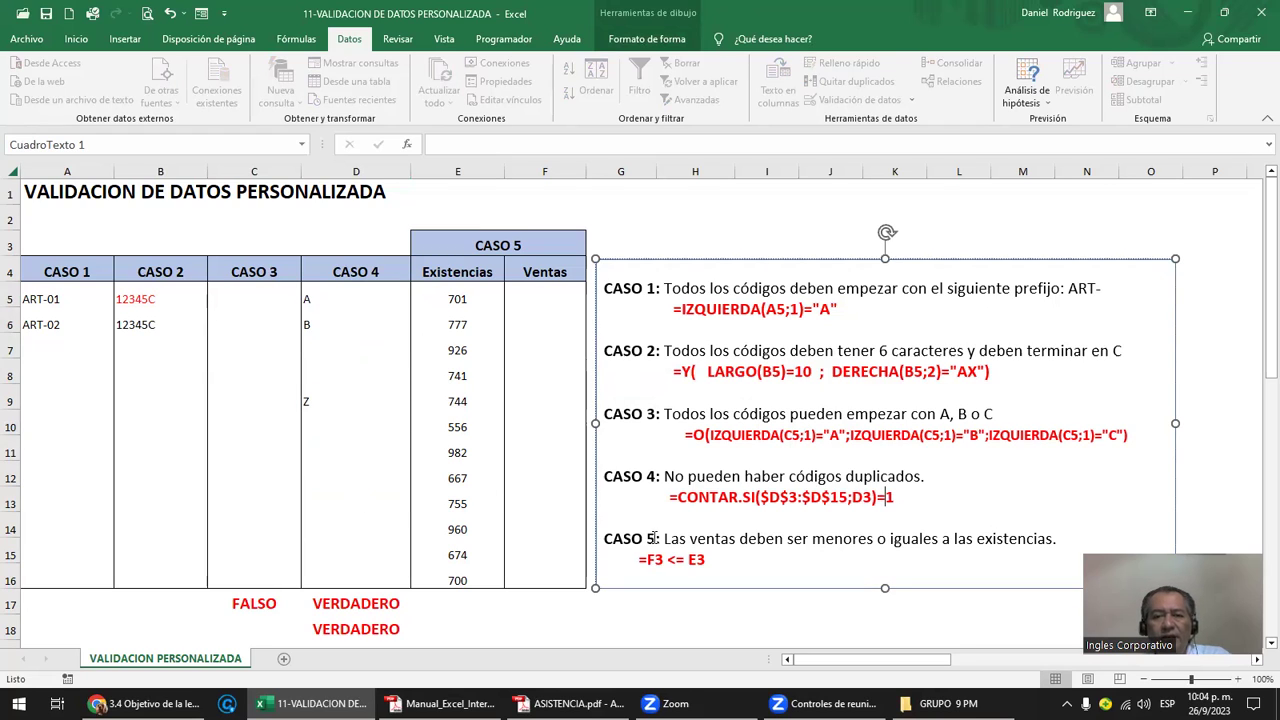
drag(332, 297, 340, 585)
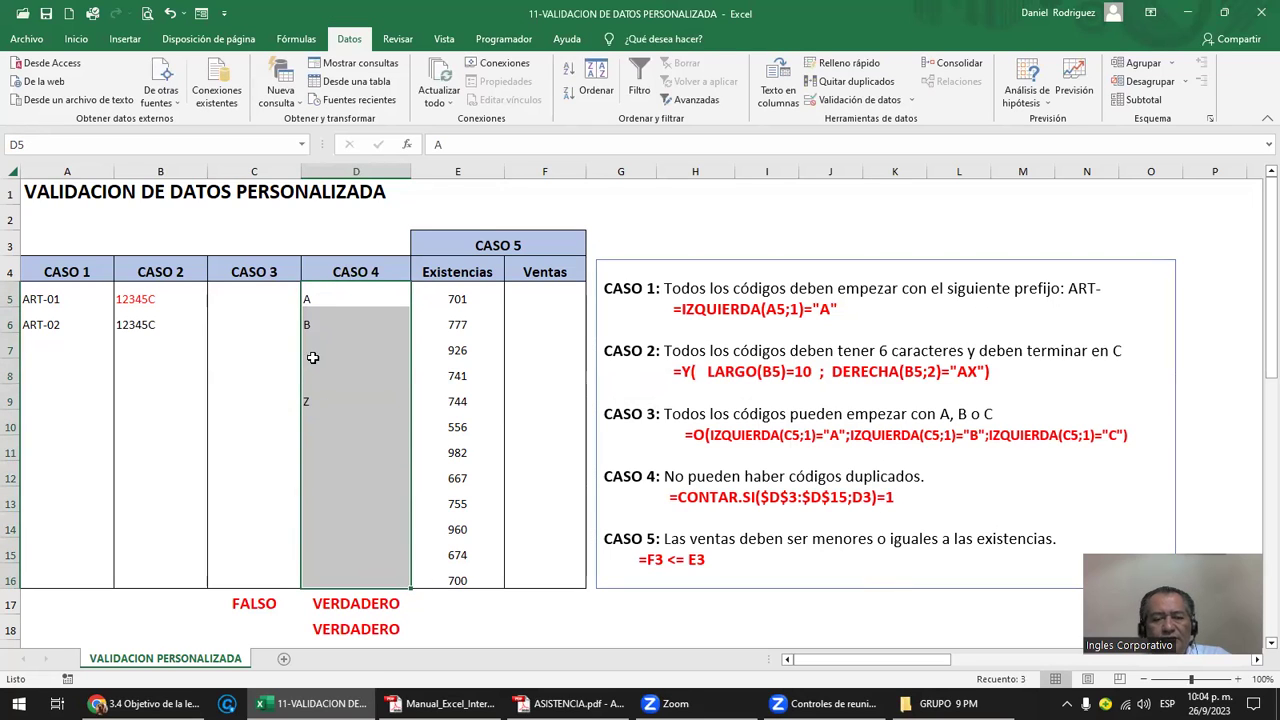
click(311, 299)
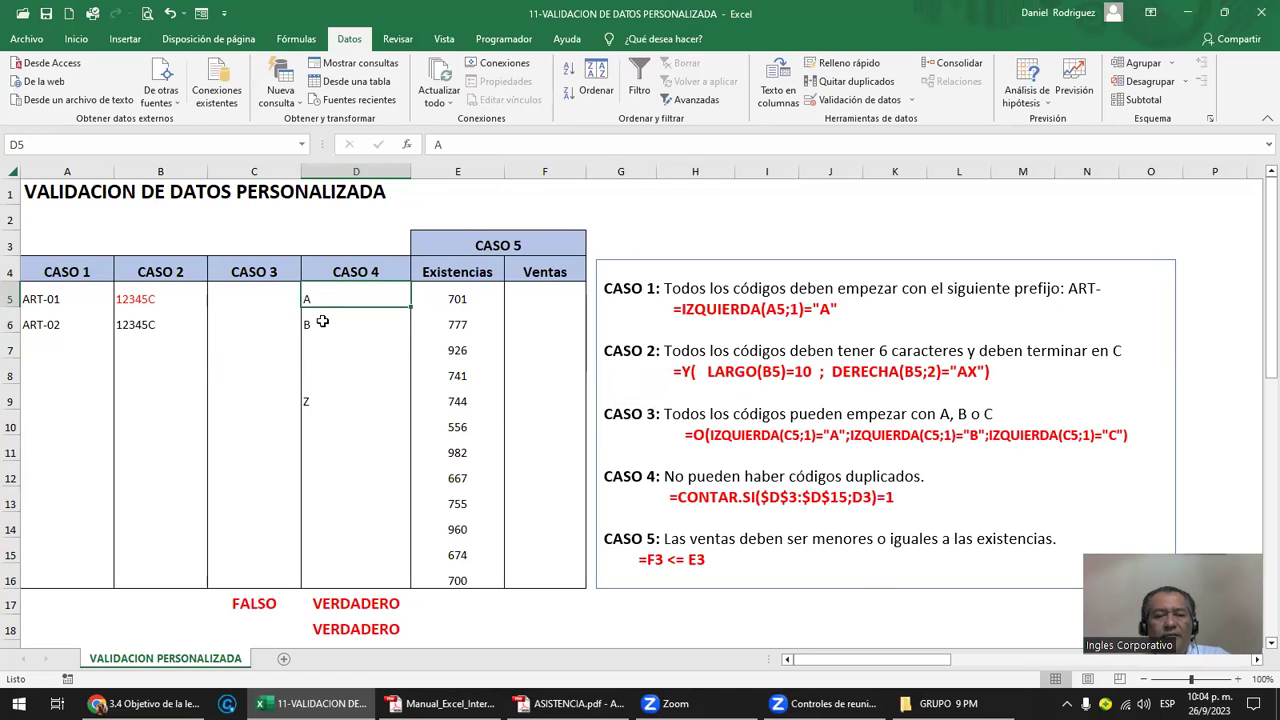
click(332, 321)
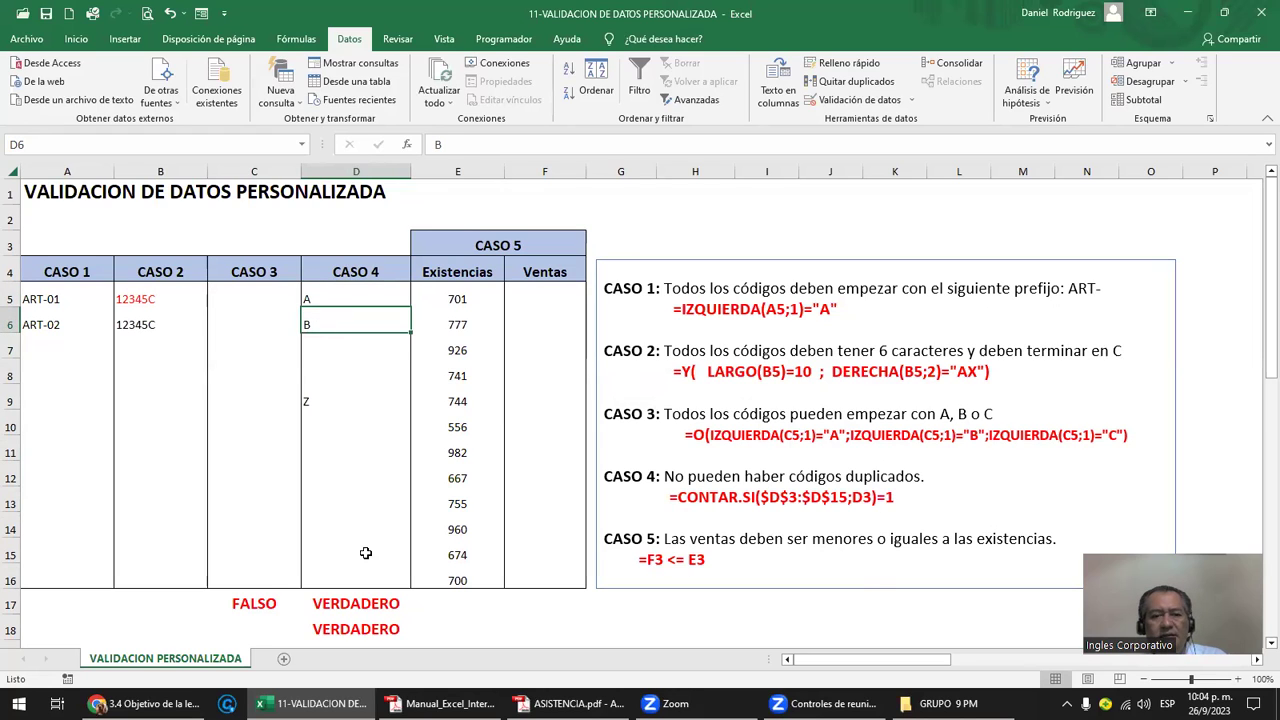
double_click(368, 602)
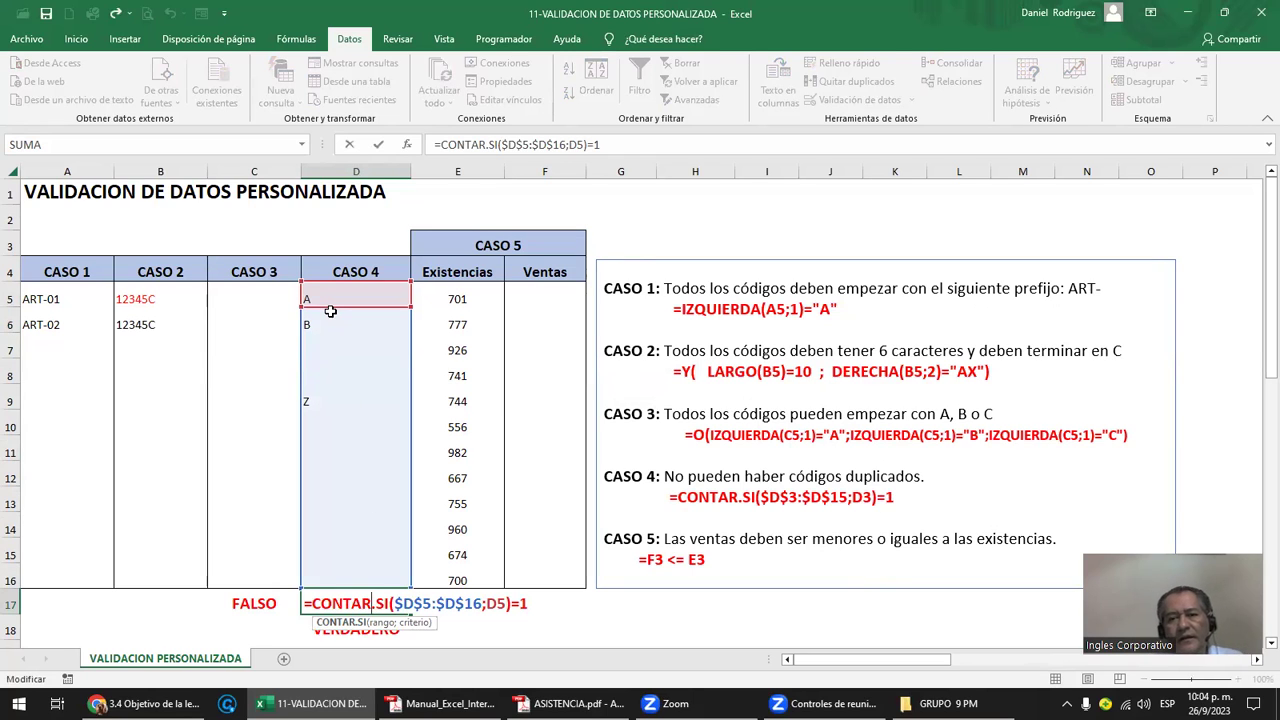
key(Escape)
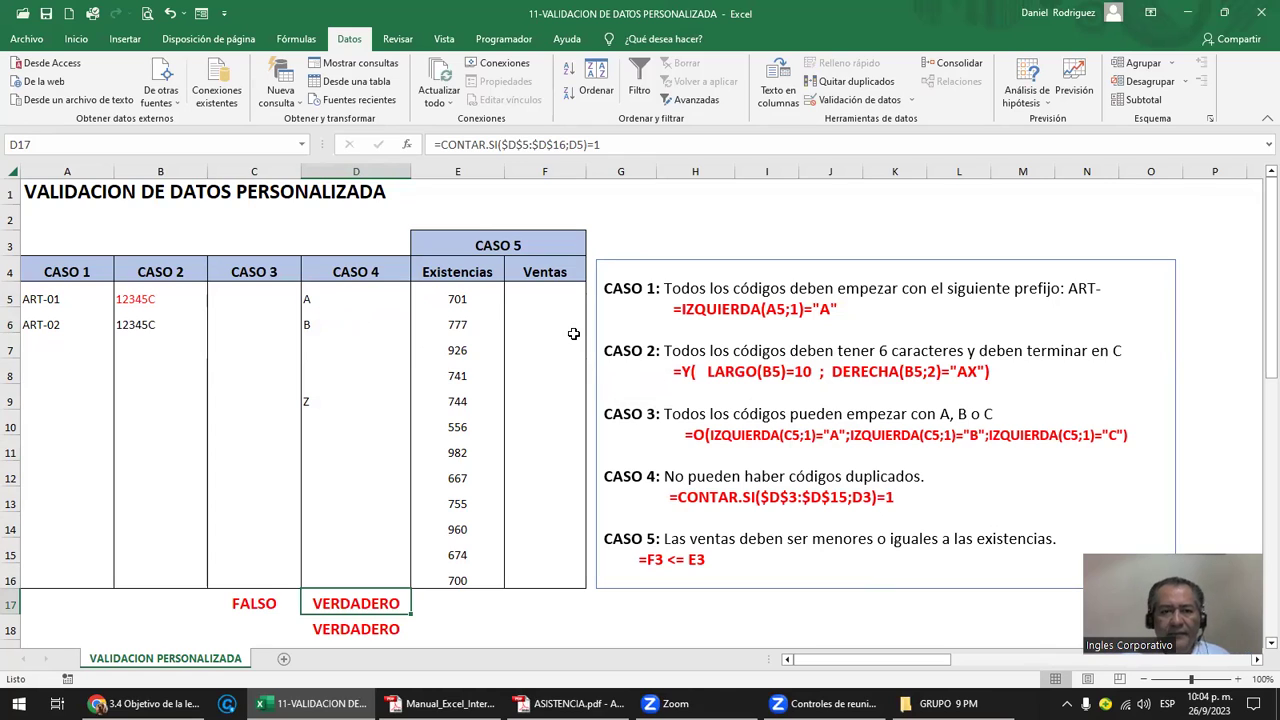
click(548, 292)
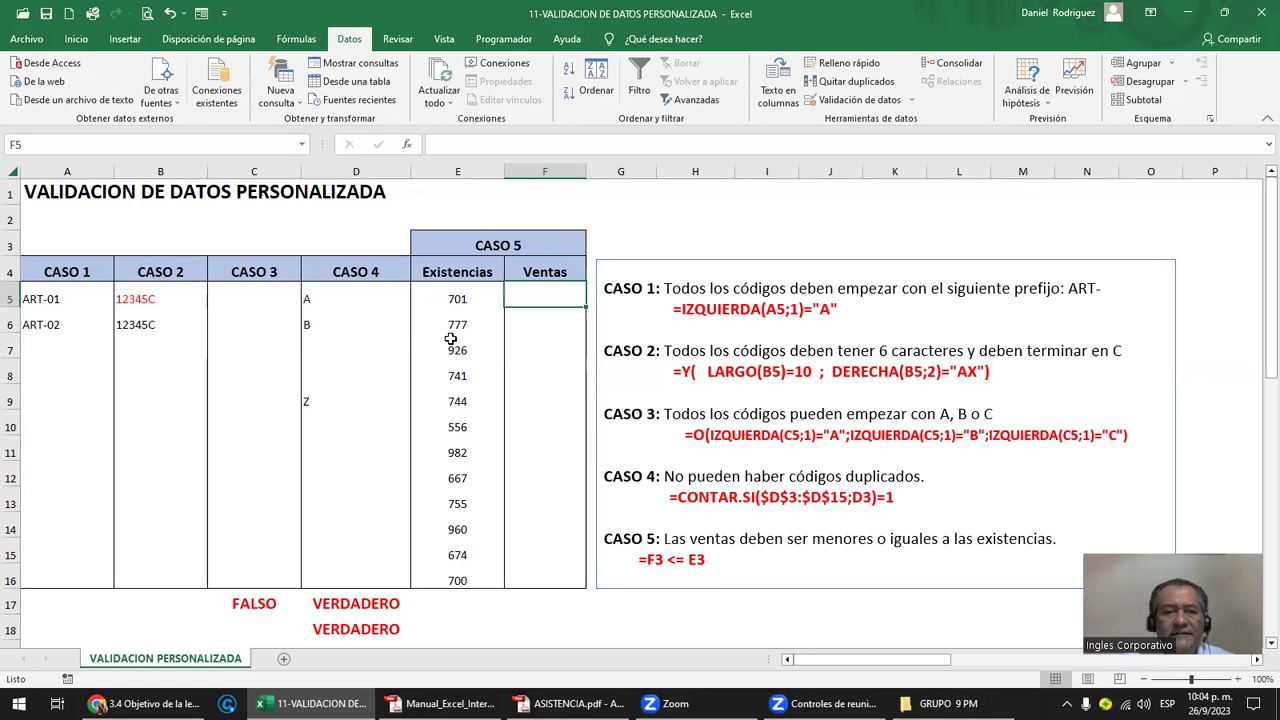
- Select Ventas cells F5:F16 and set Data Validation to allow Personalizada
click(455, 300)
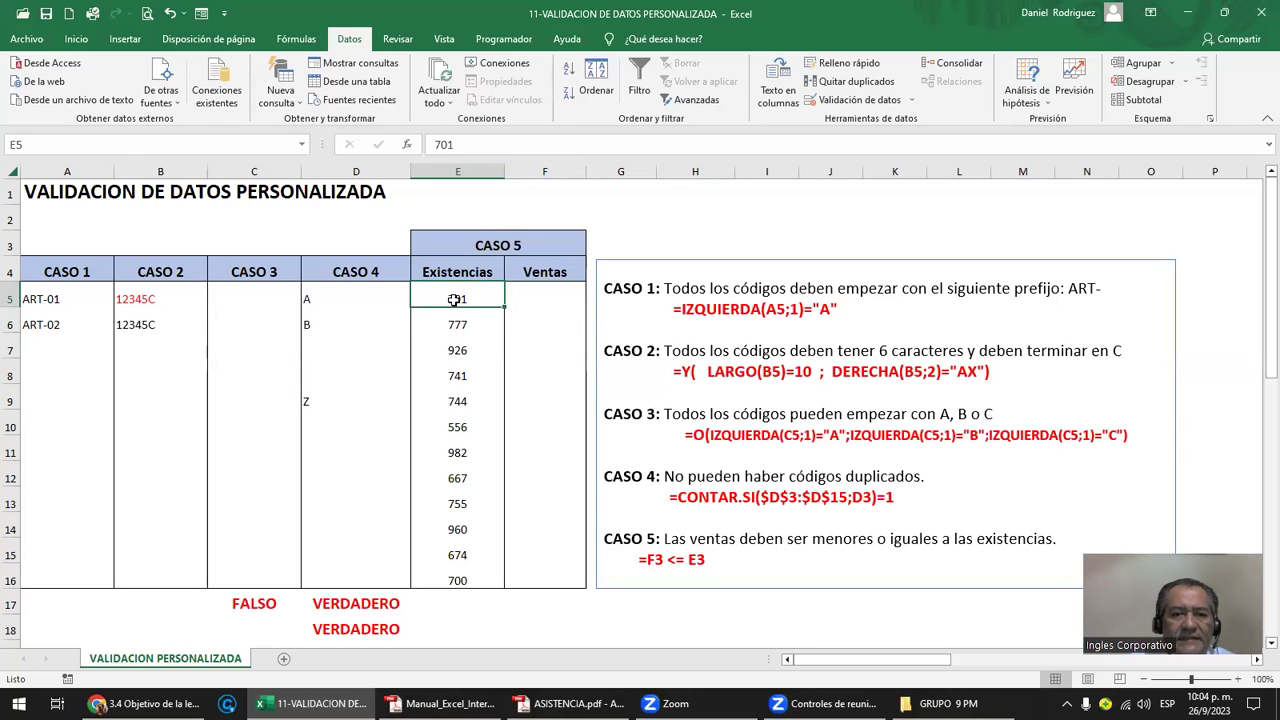
click(524, 298)
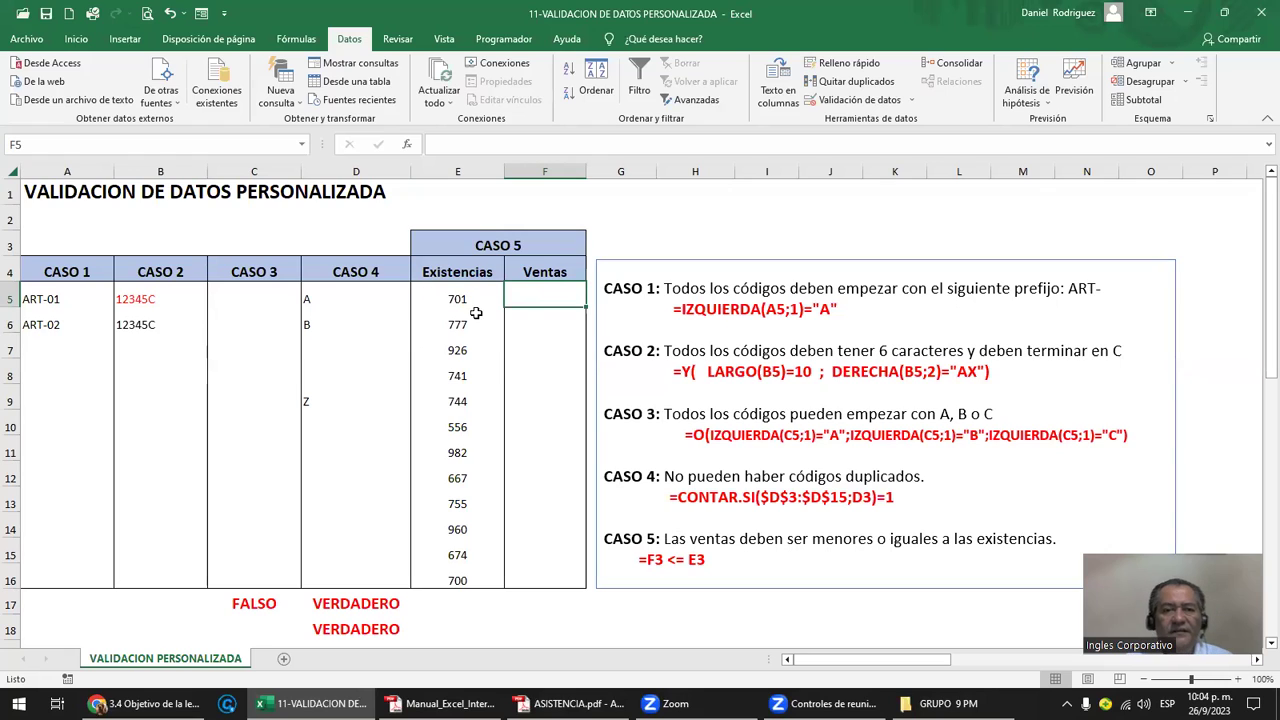
drag(540, 295, 535, 578)
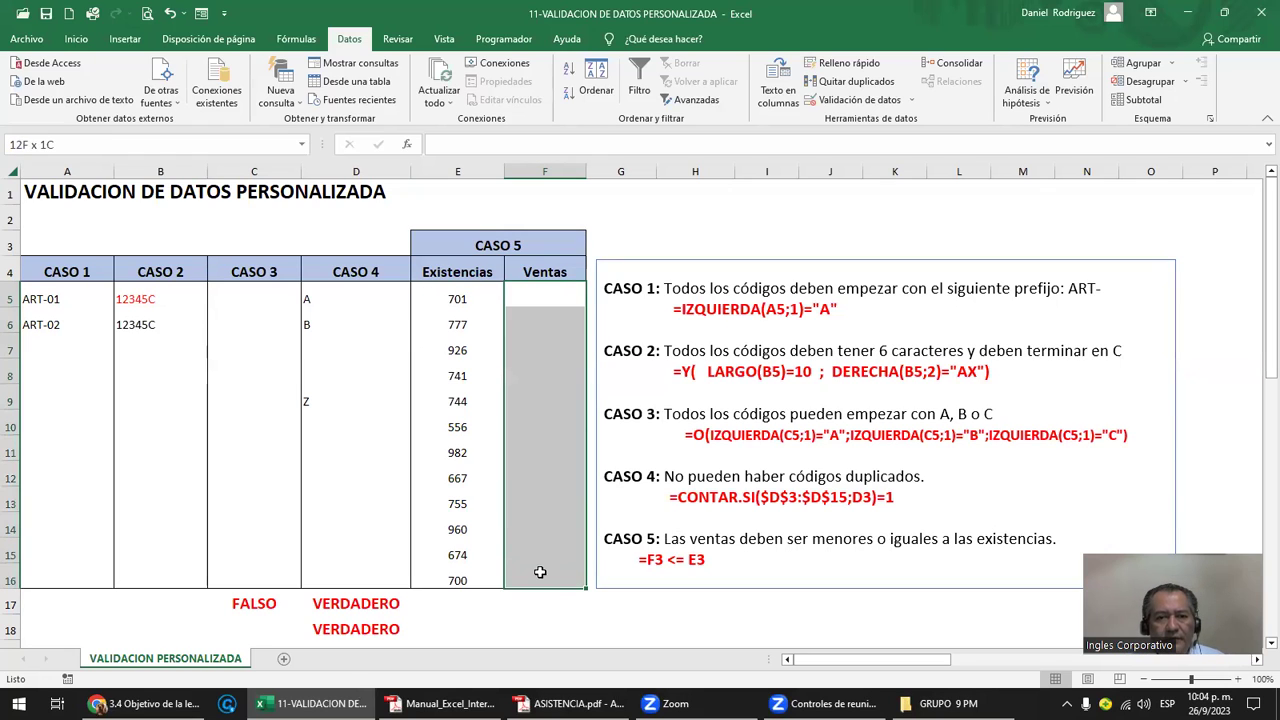
click(845, 100)
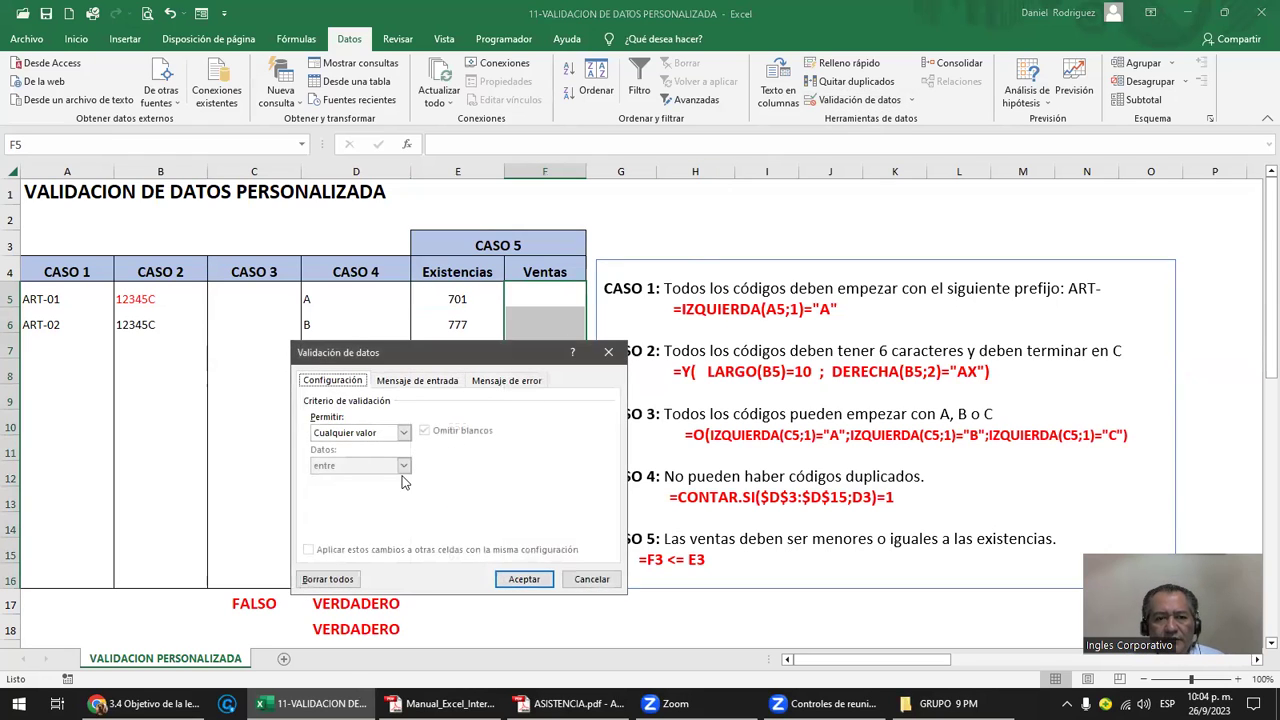
click(405, 433)
click(372, 520)
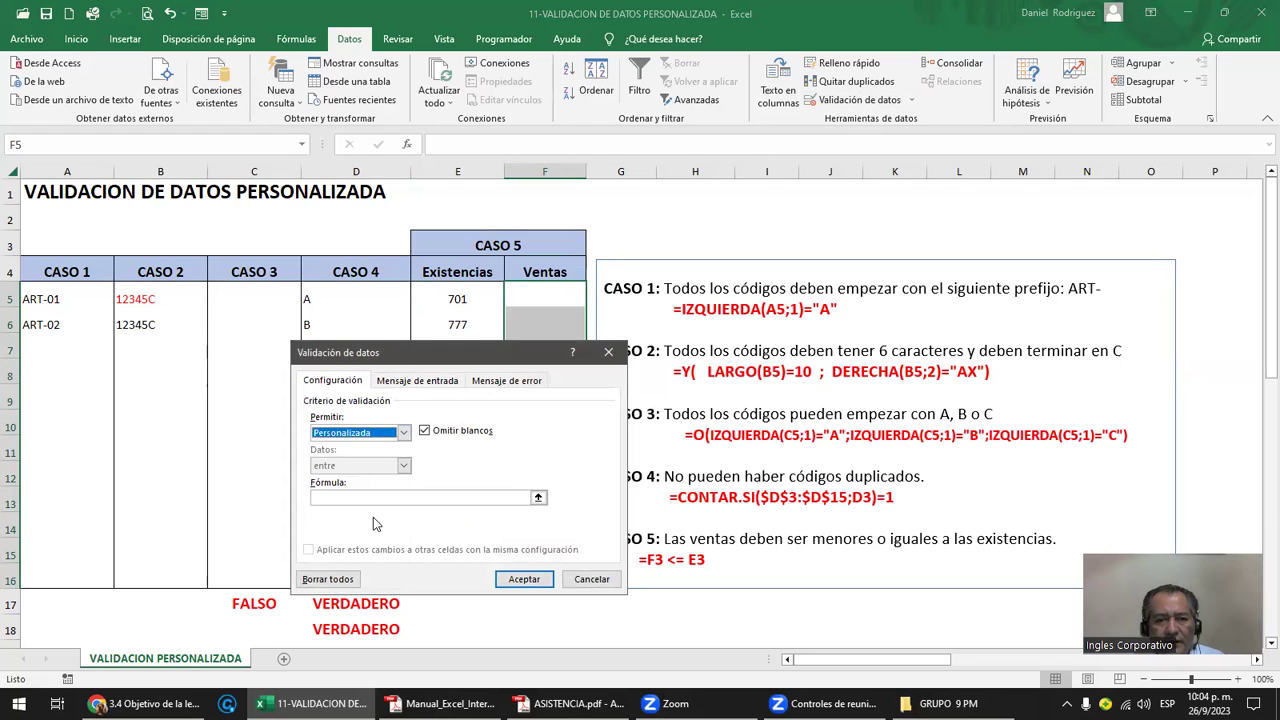
- Enter the custom validation formula =F5<=E5 and accept the rule
click(356, 498)
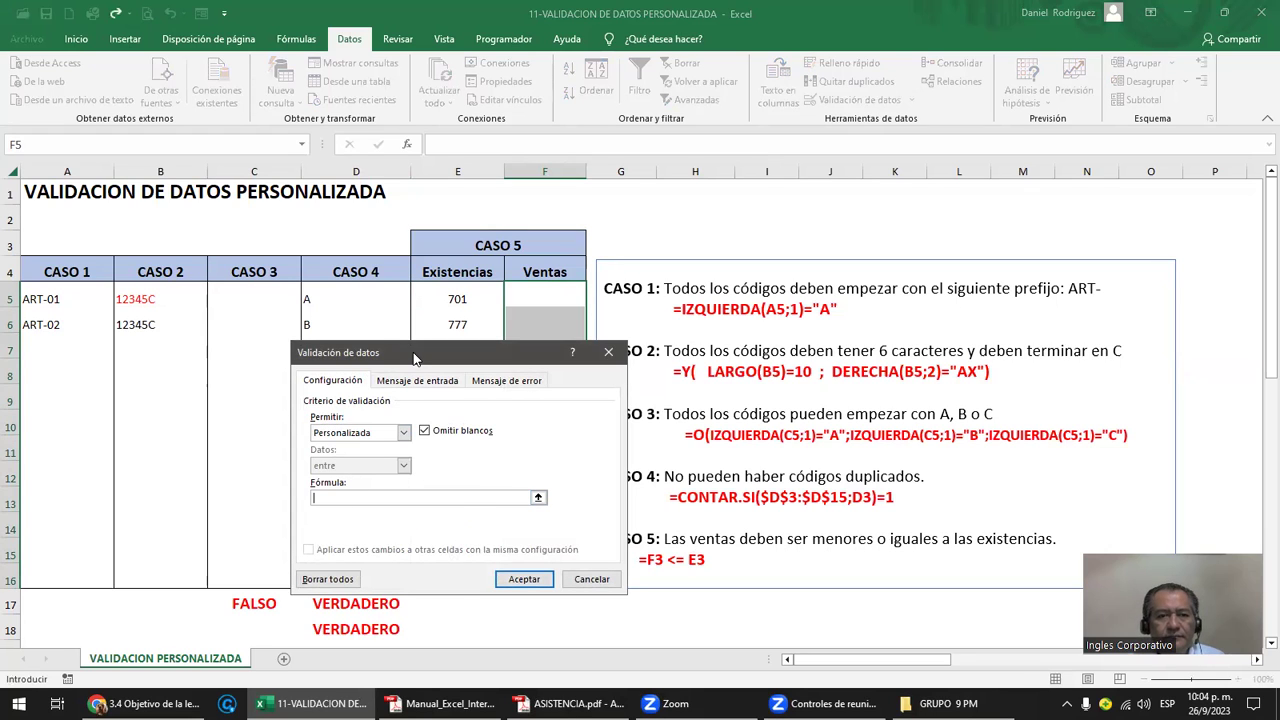
drag(415, 358, 165, 278)
text(=)
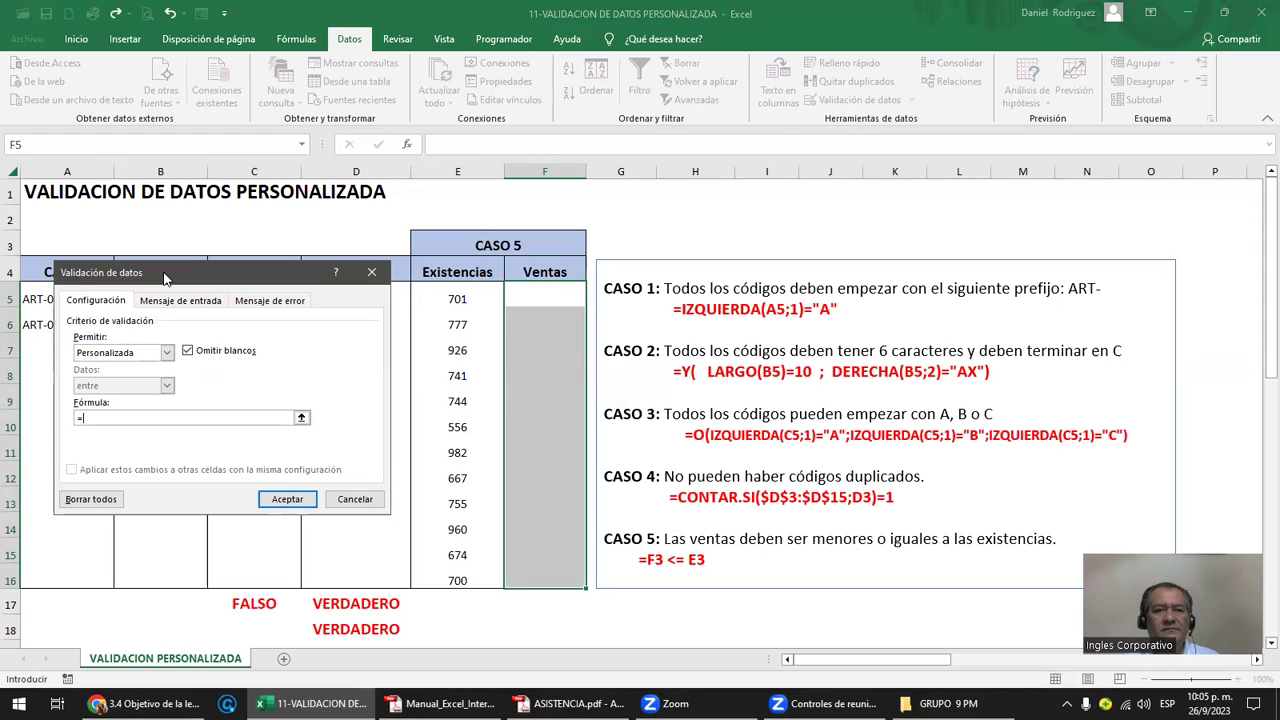
click(551, 291)
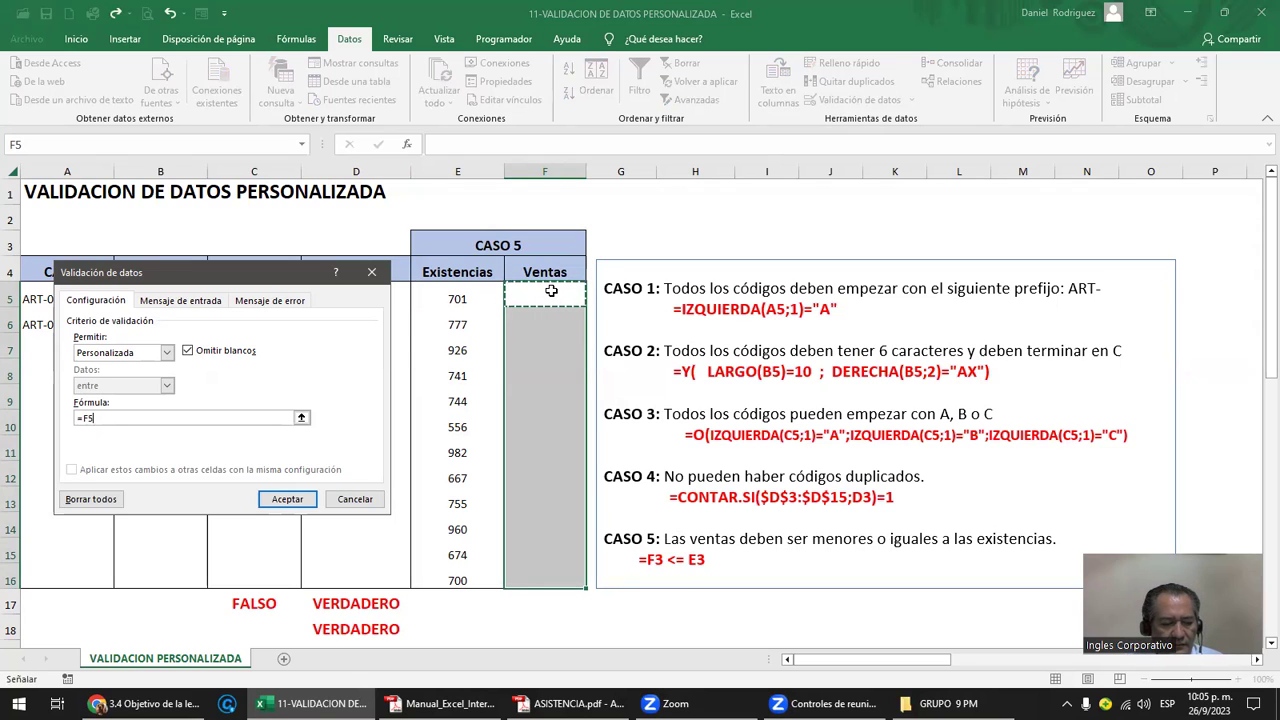
text(<)
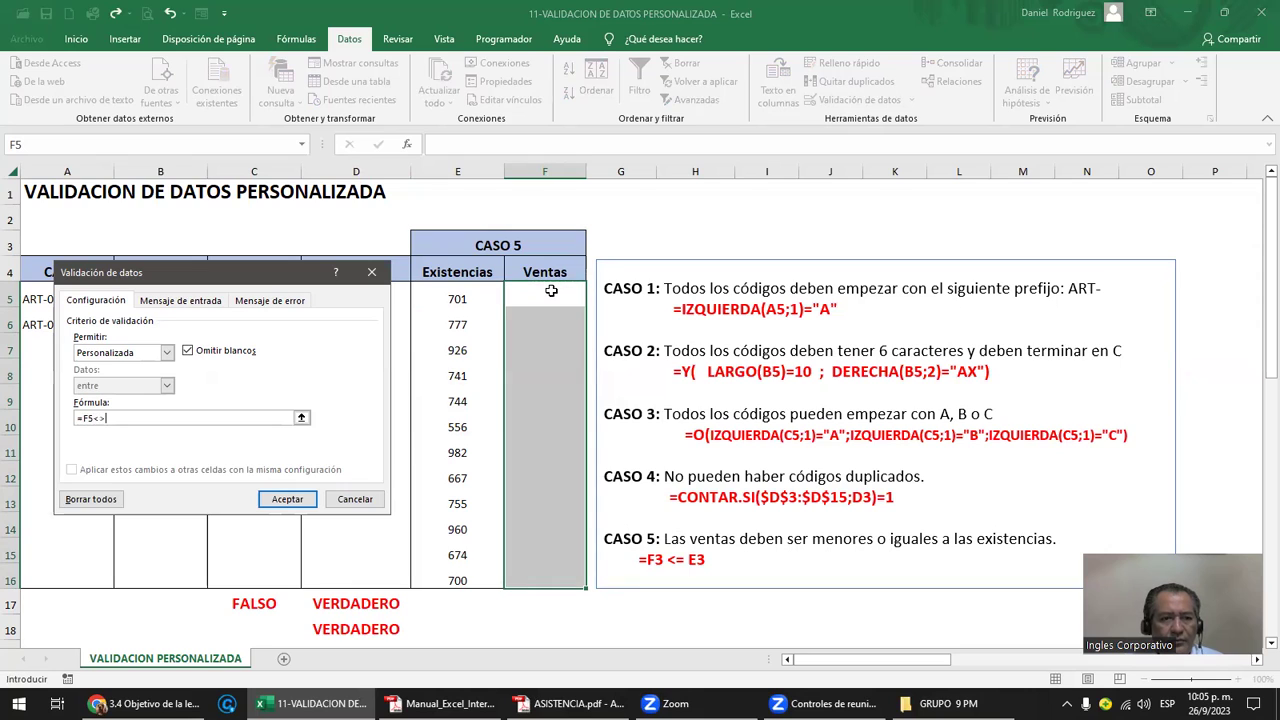
text(=)
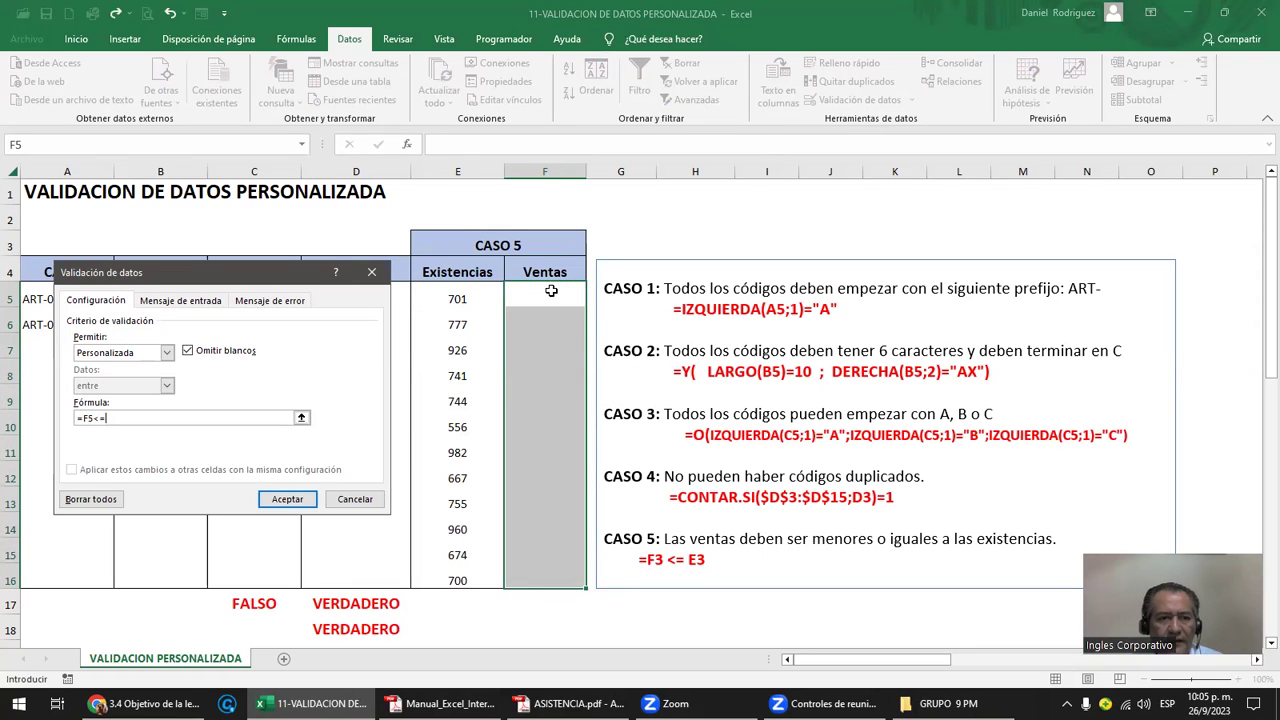
click(453, 298)
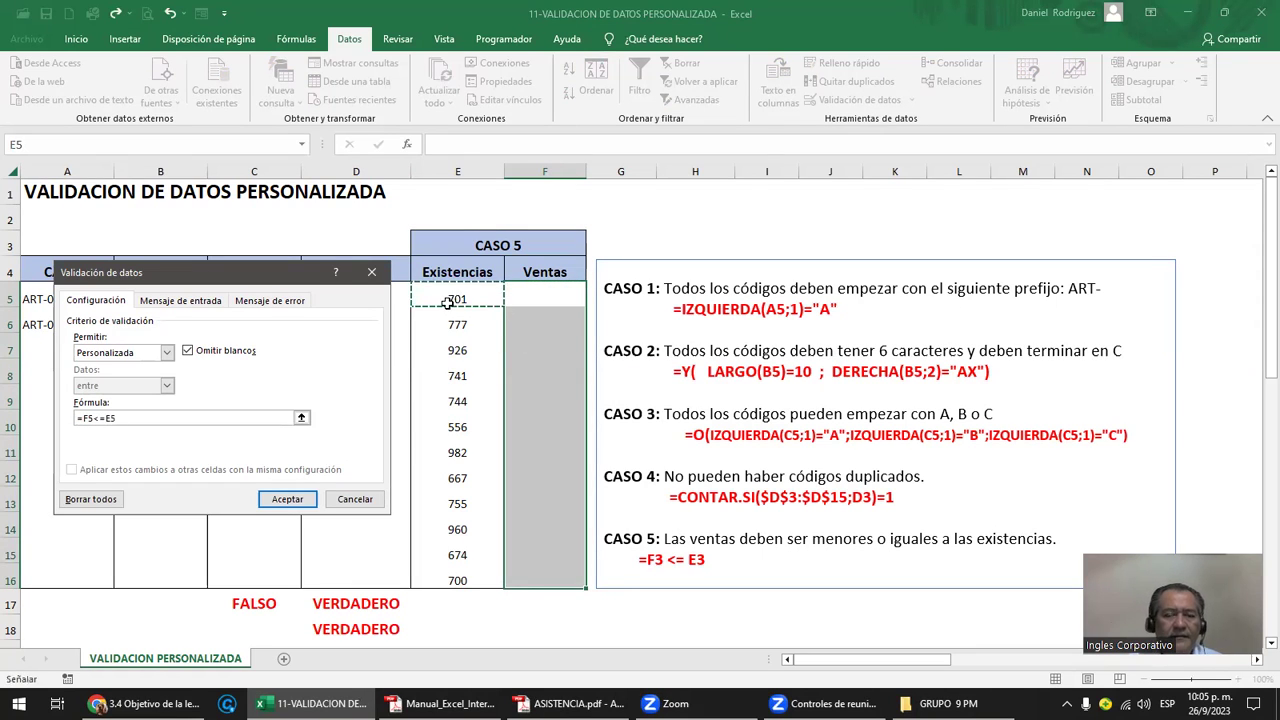
click(289, 498)
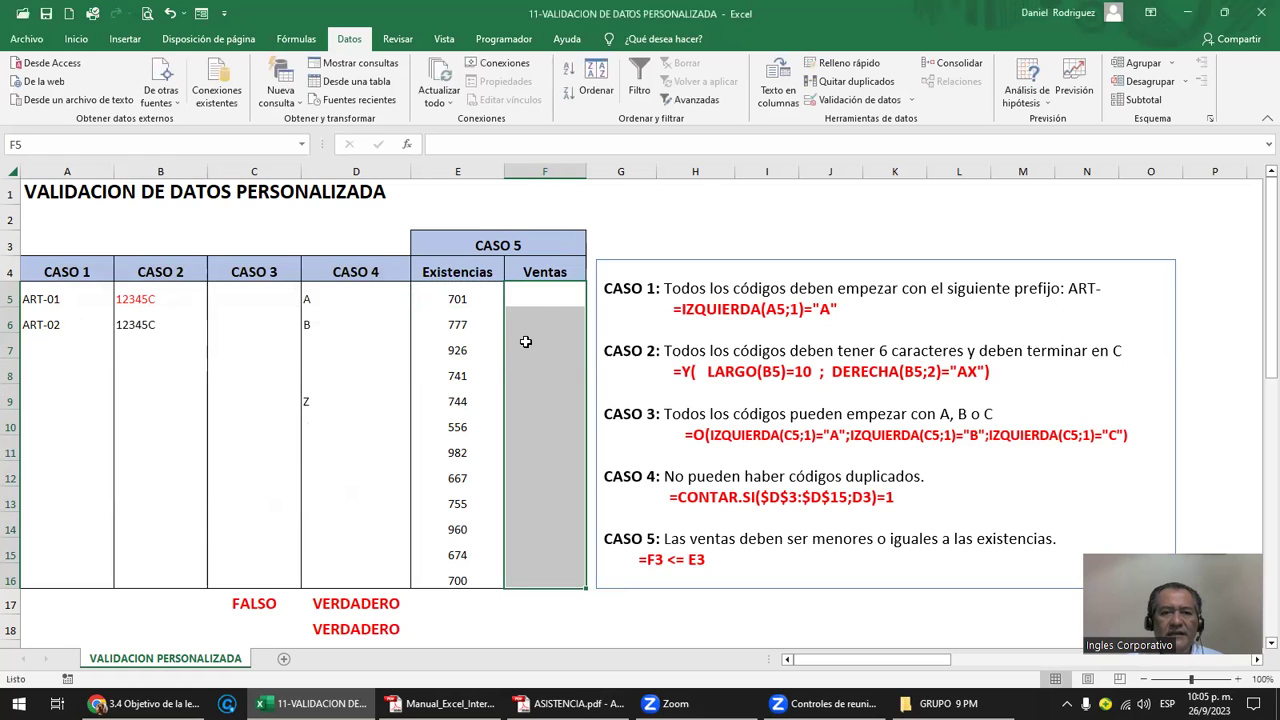
click(549, 314)
- Test F5: 850 is rejected, so enter 700 instead
key(Up)
text(850)
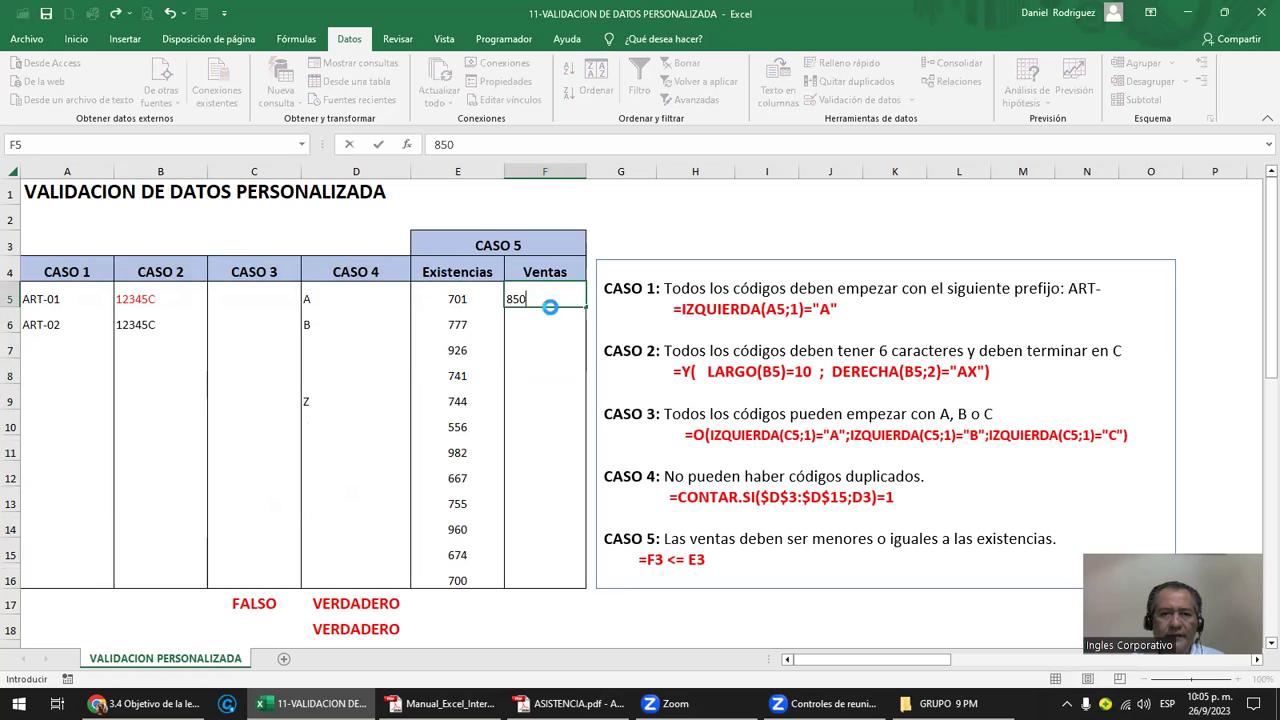
key(Return)
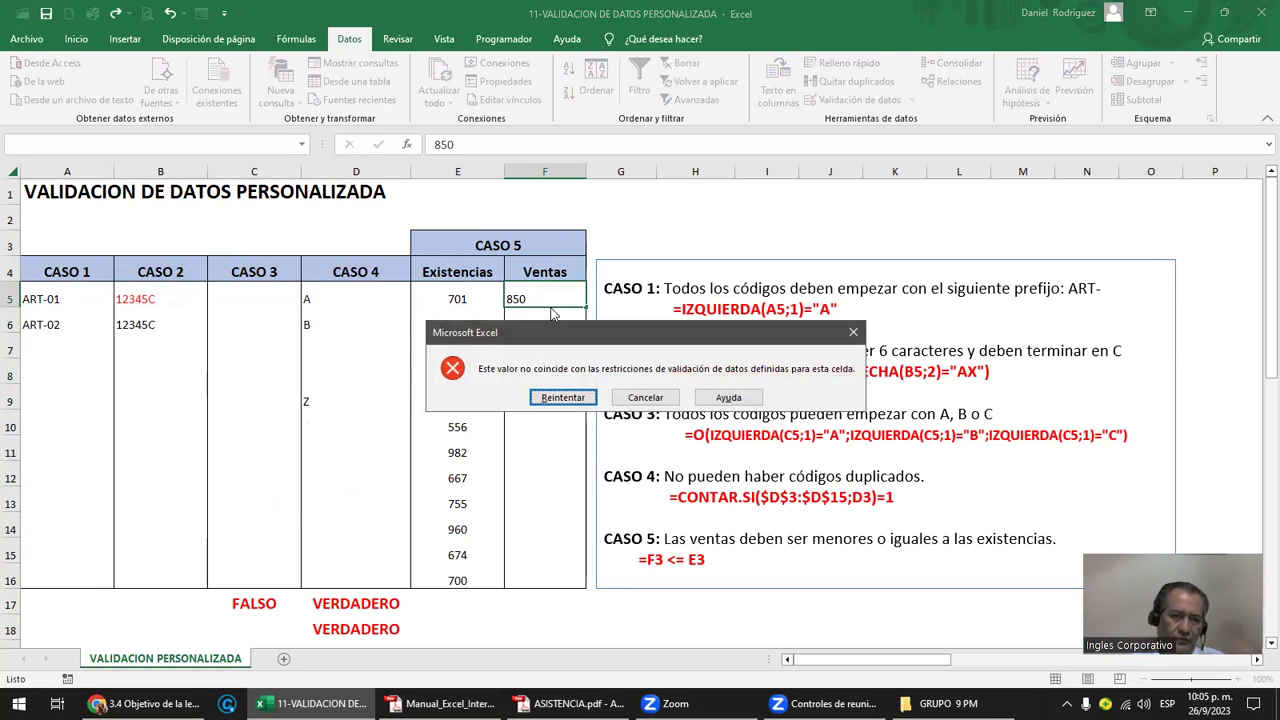
key(Return)
key(Return)
key(Return)
text(700)
key(Return)
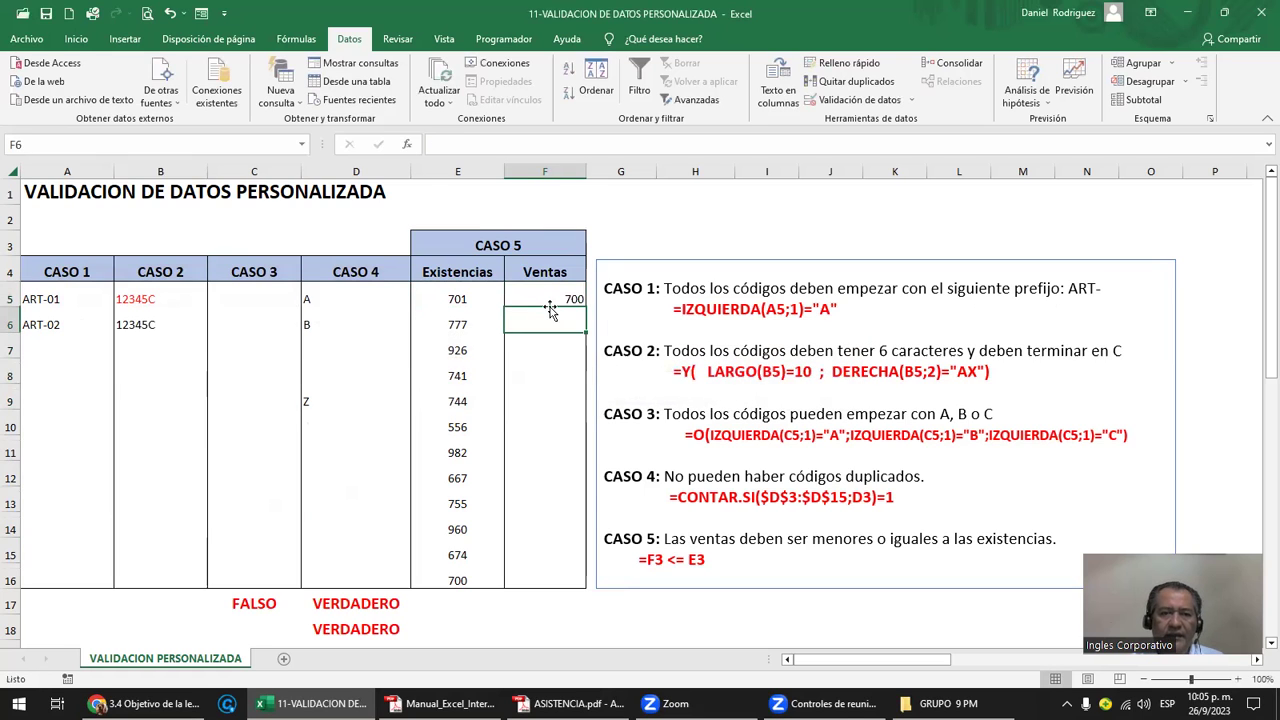
- Test F6: 778 is rejected against 777 stock, so enter 777
text(778)
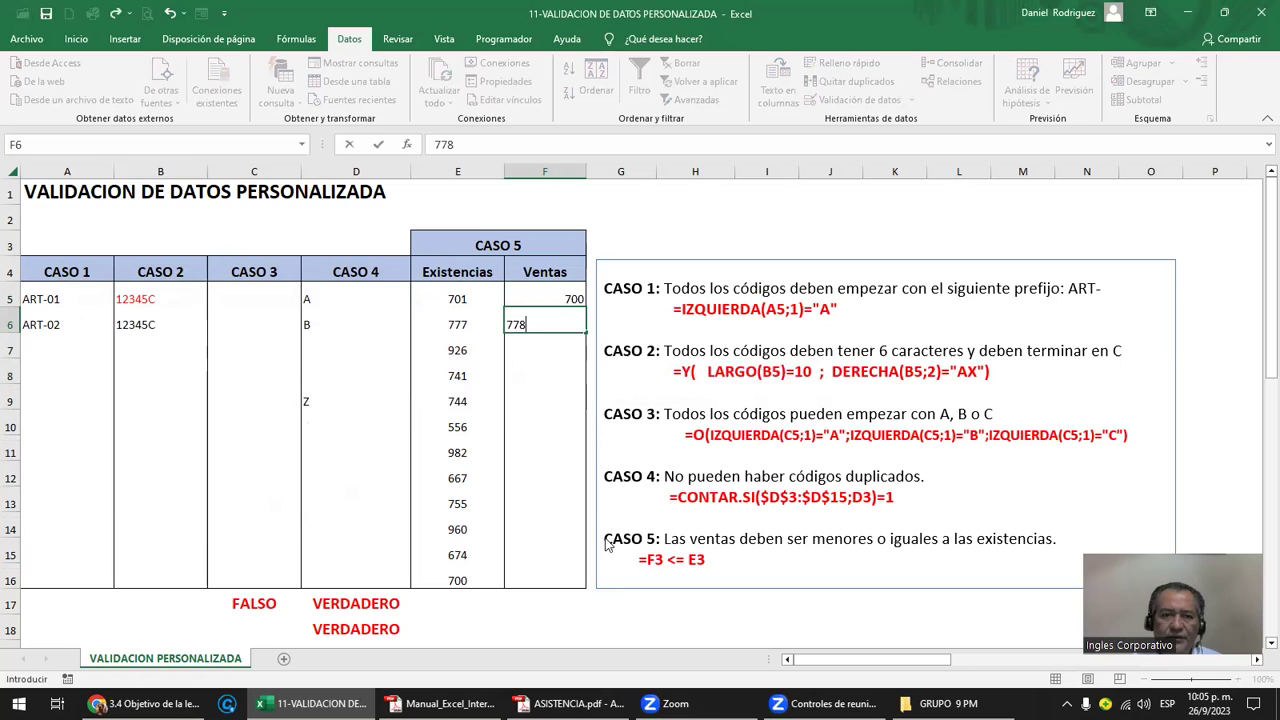
key(Return)
key(Return)
text(777)
key(Return)
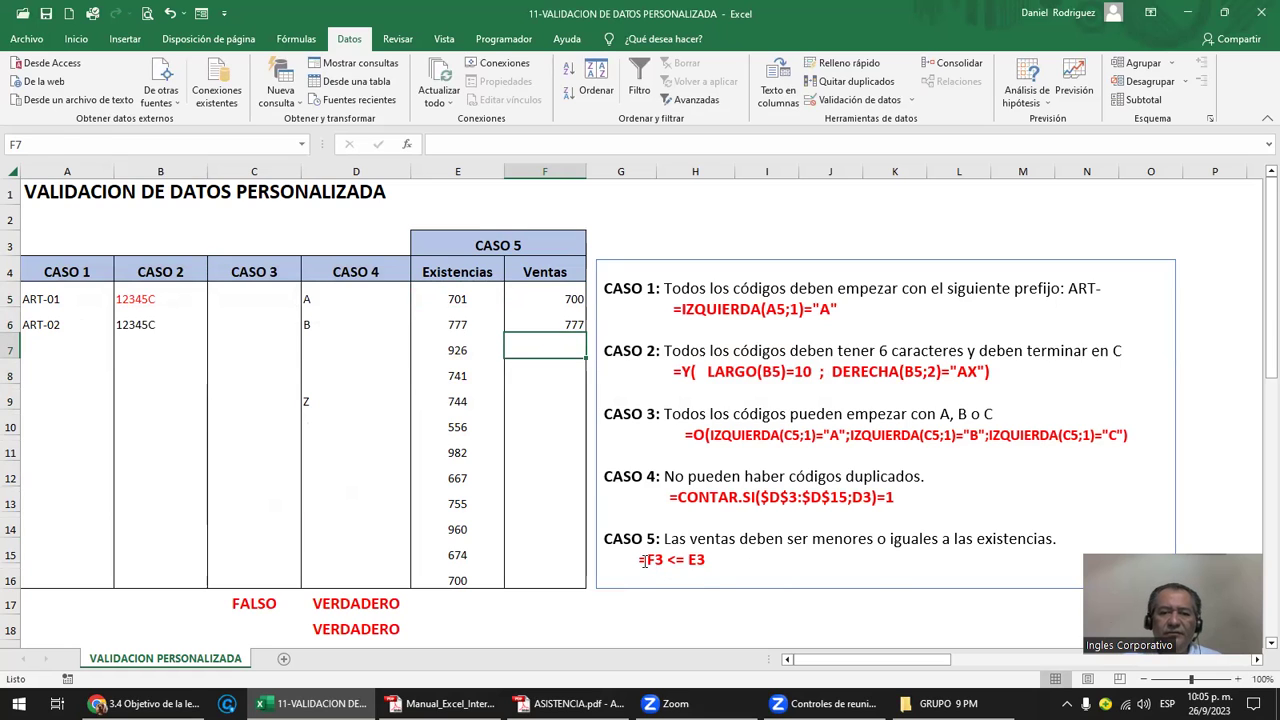
- Review the CASO 1–5 validation formulas in the notes box, then close Excel
drag(645, 561, 706, 561)
drag(604, 497, 877, 502)
click(723, 436)
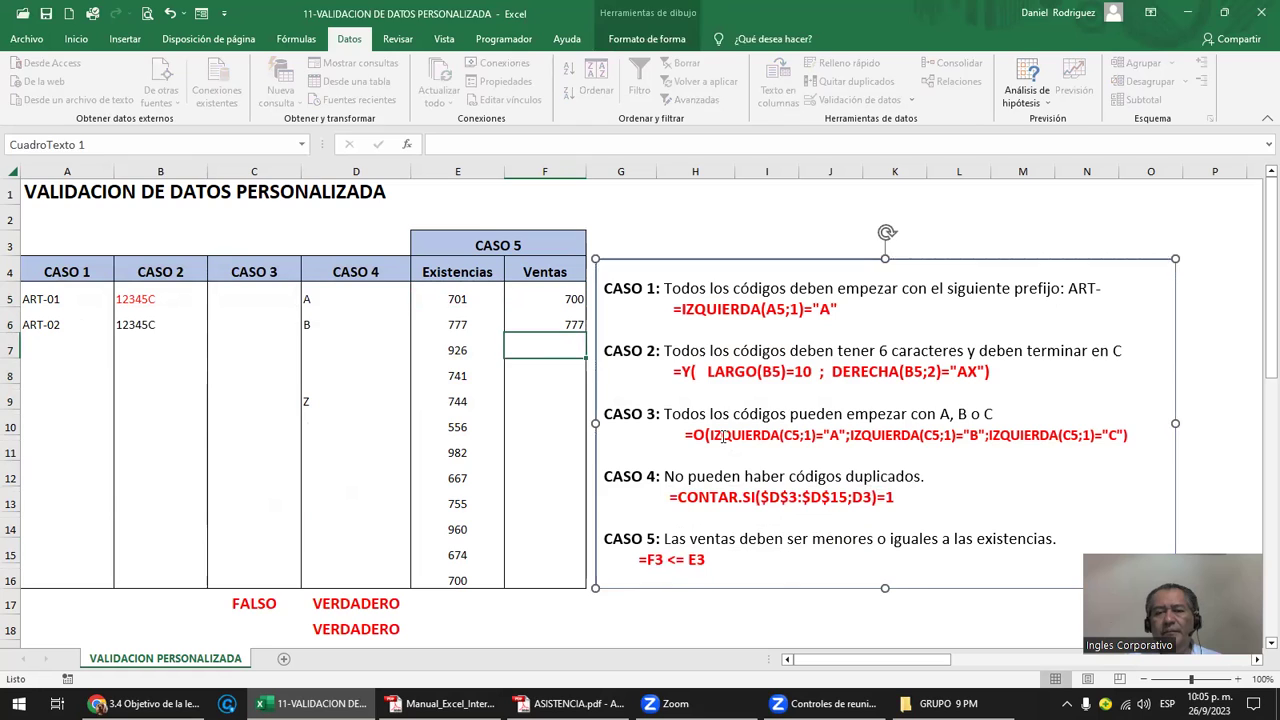
click(676, 369)
click(695, 309)
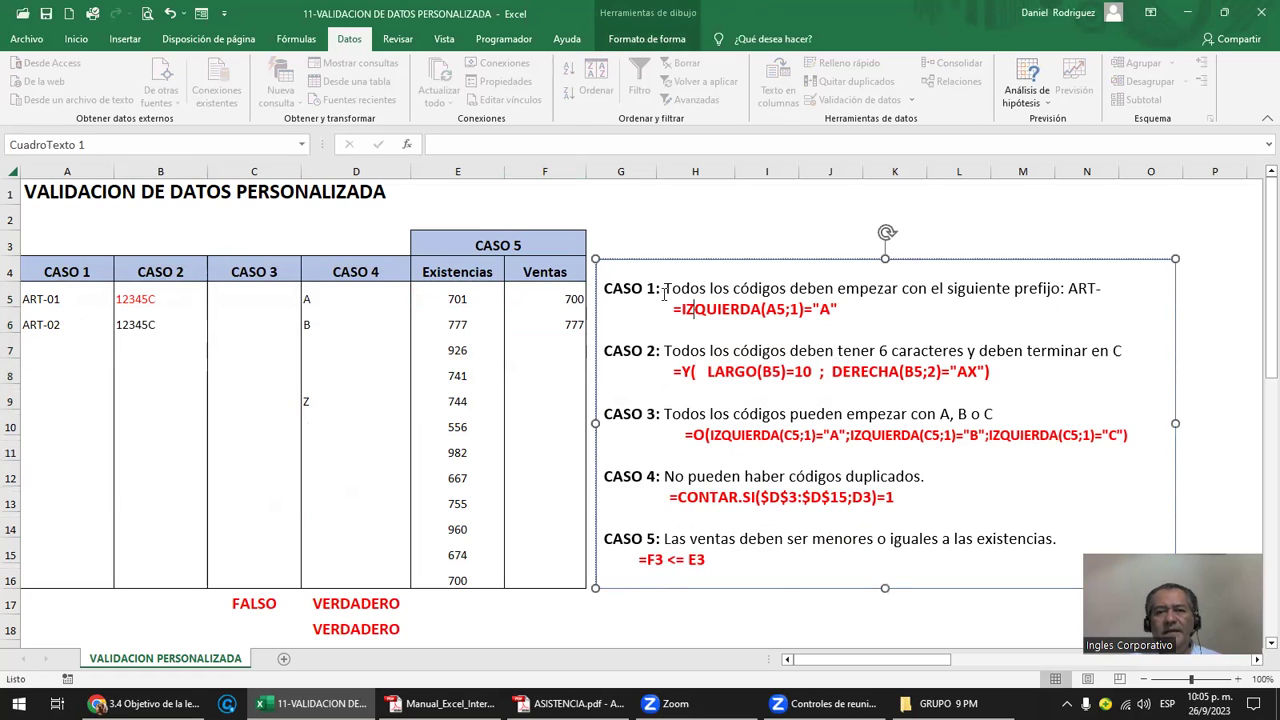
click(544, 221)
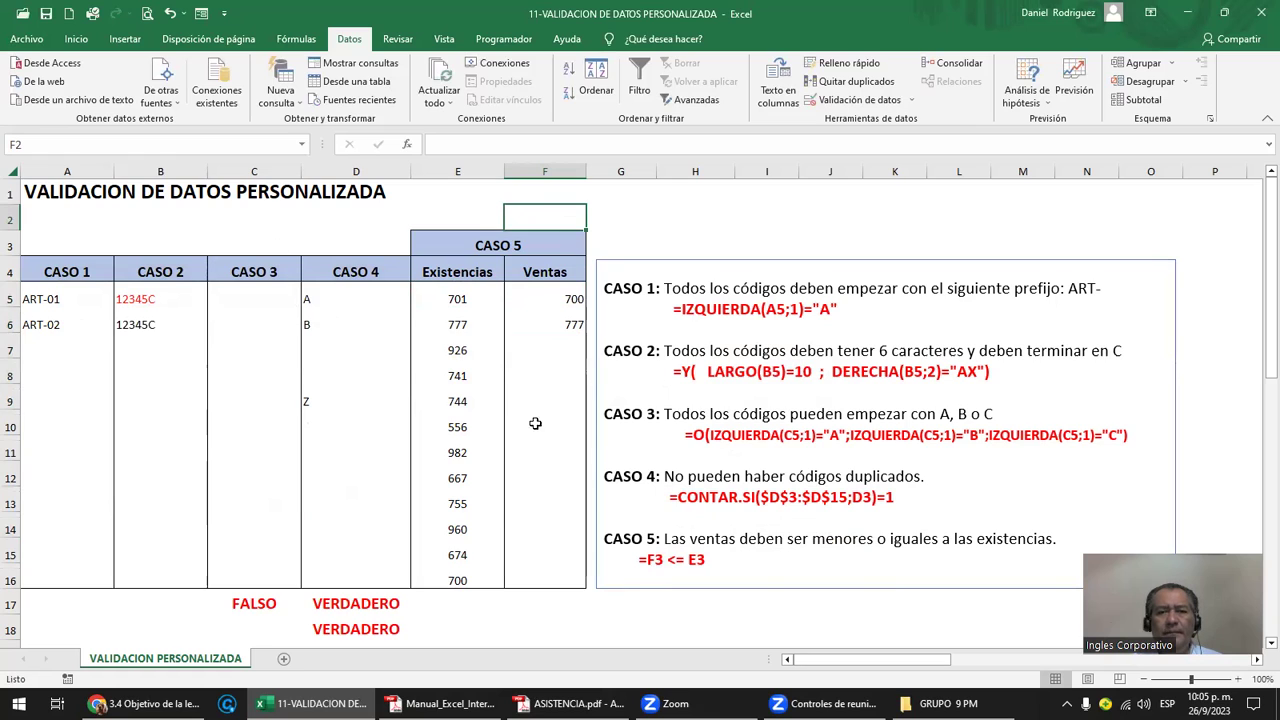
drag(897, 497, 669, 497)
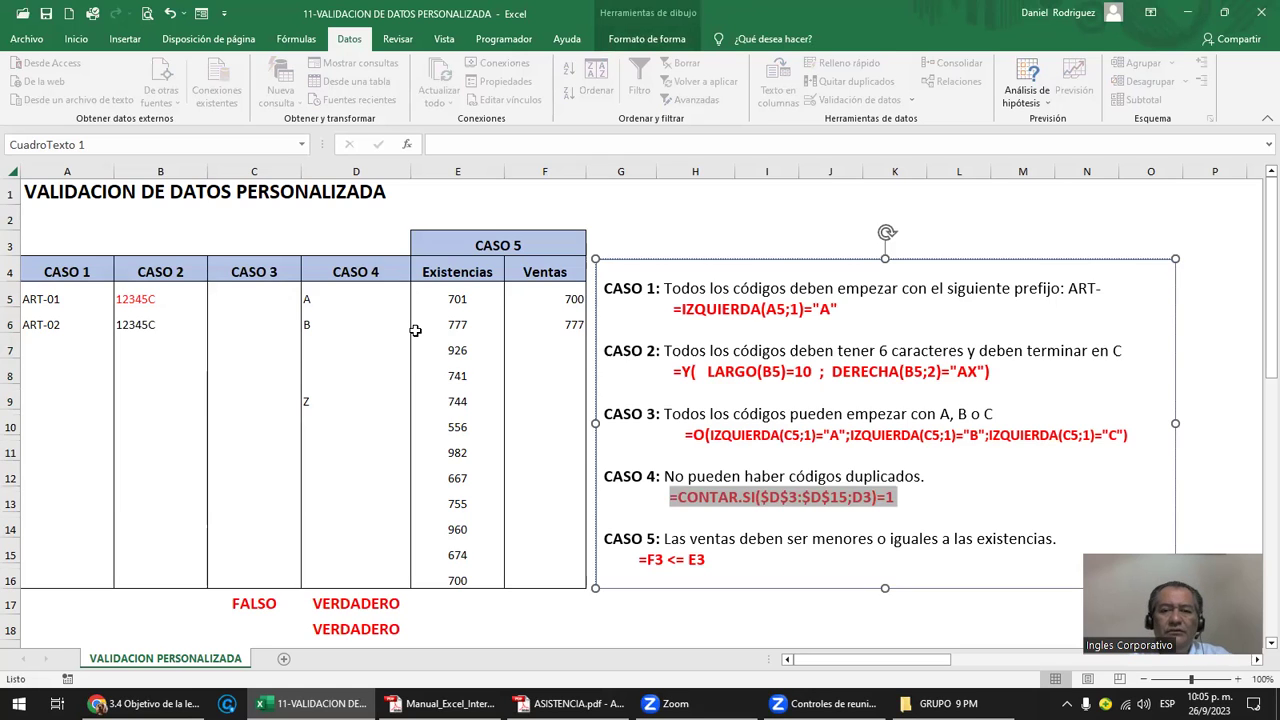
click(871, 497)
click(889, 499)
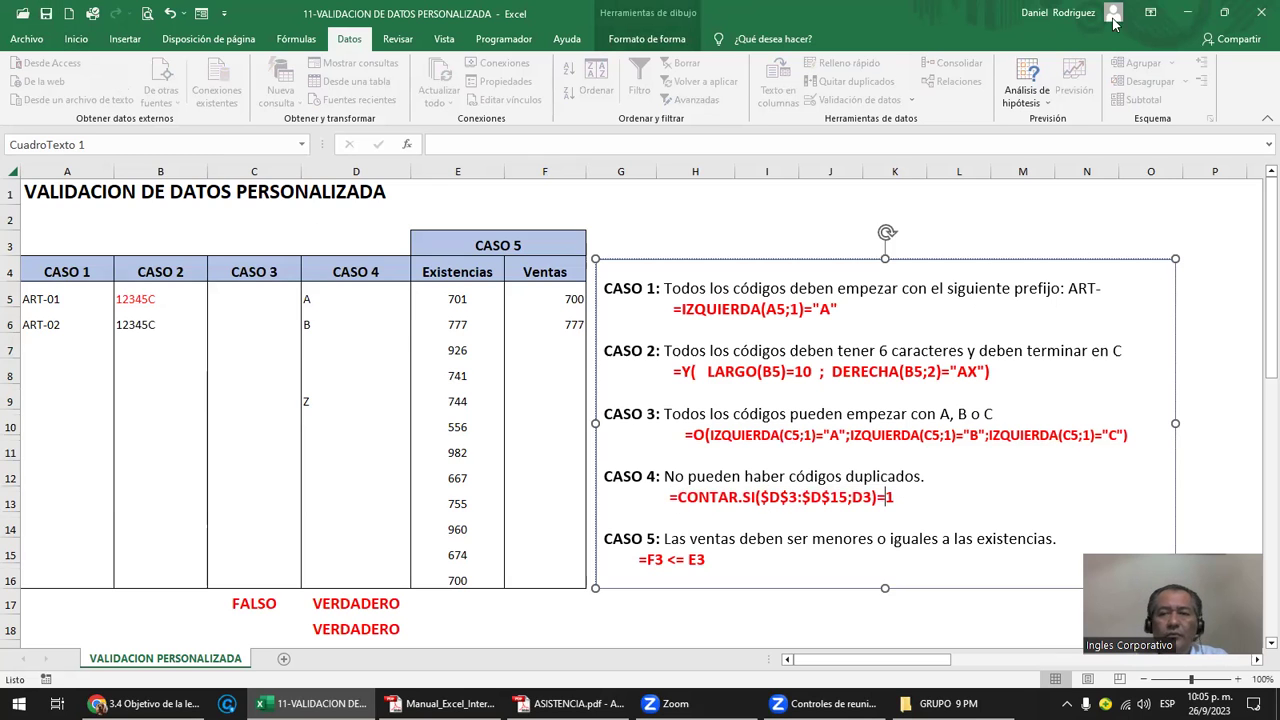
click(1255, 13)
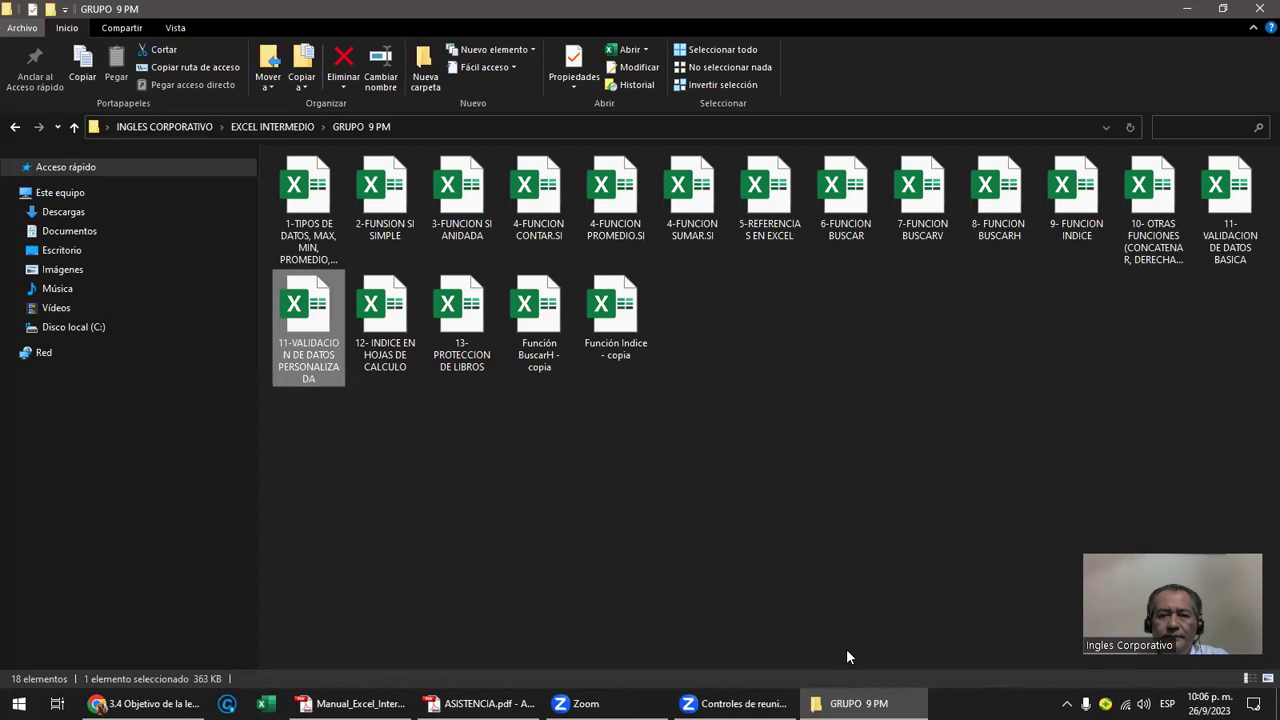
- Switch from the GRUPO 9 PM Explorer window to the Zoom meeting window
click(852, 703)
click(852, 703)
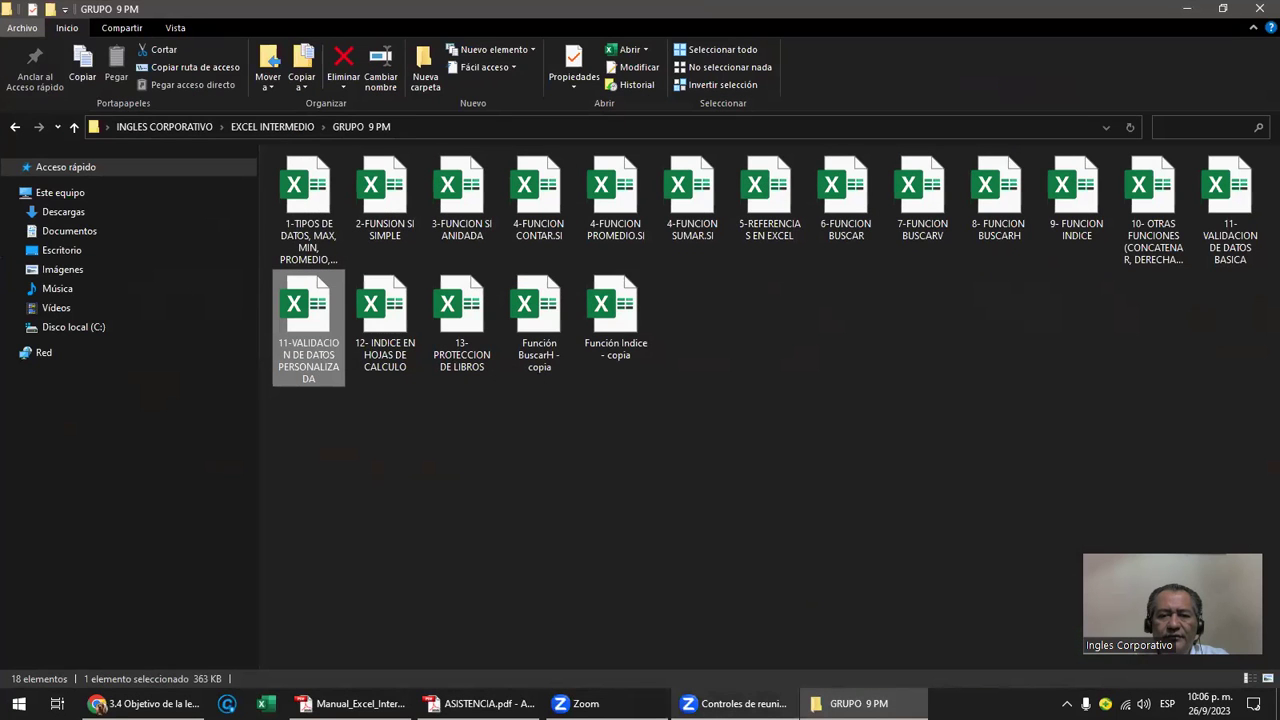
click(735, 703)
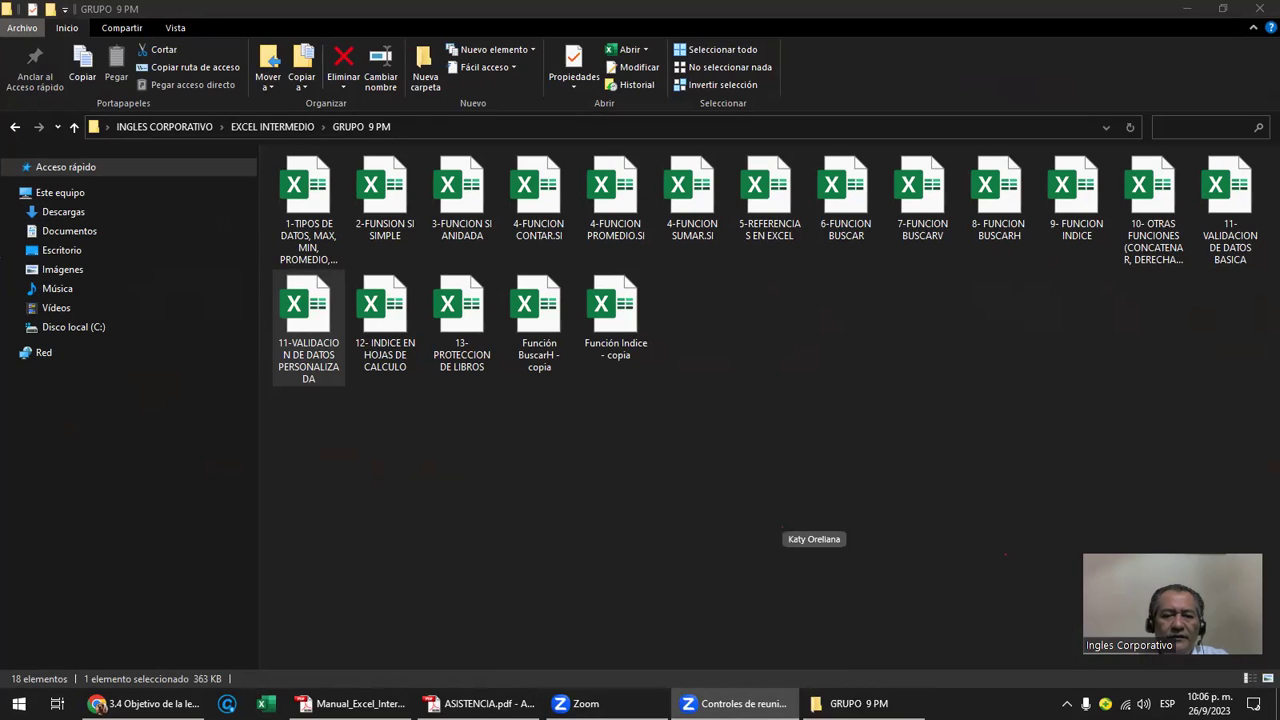
mouse_move(360, 703)
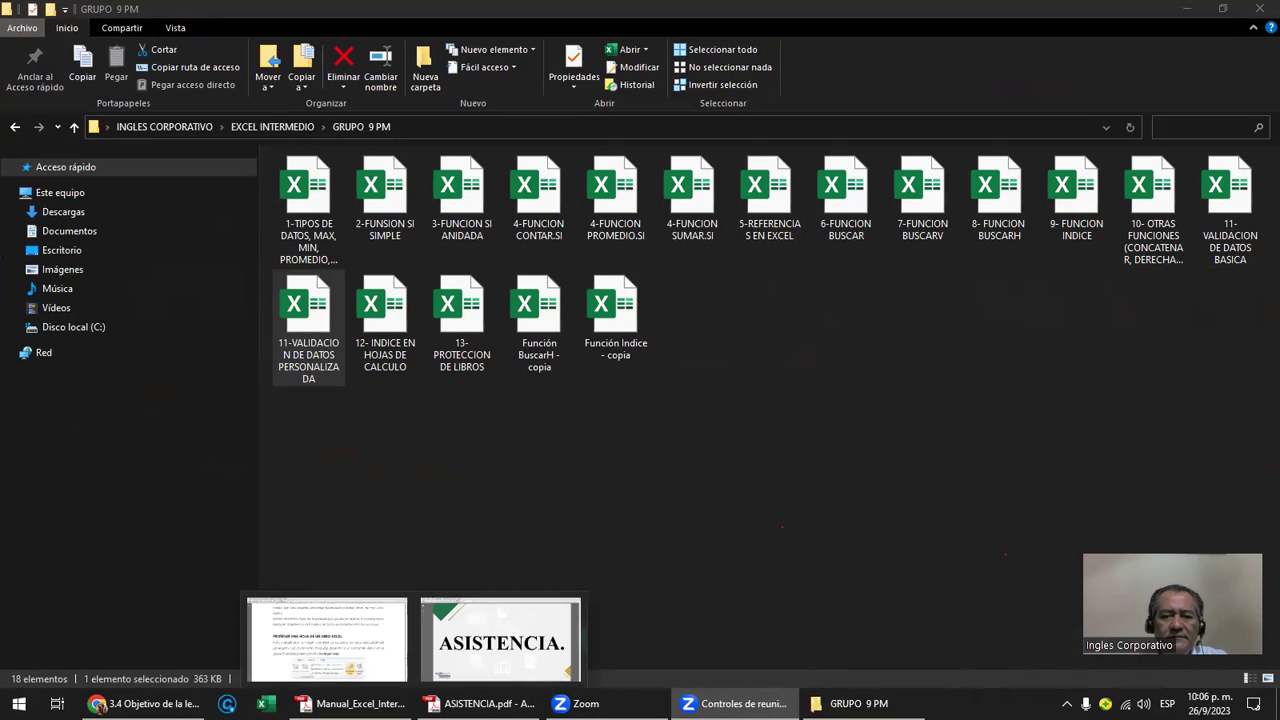